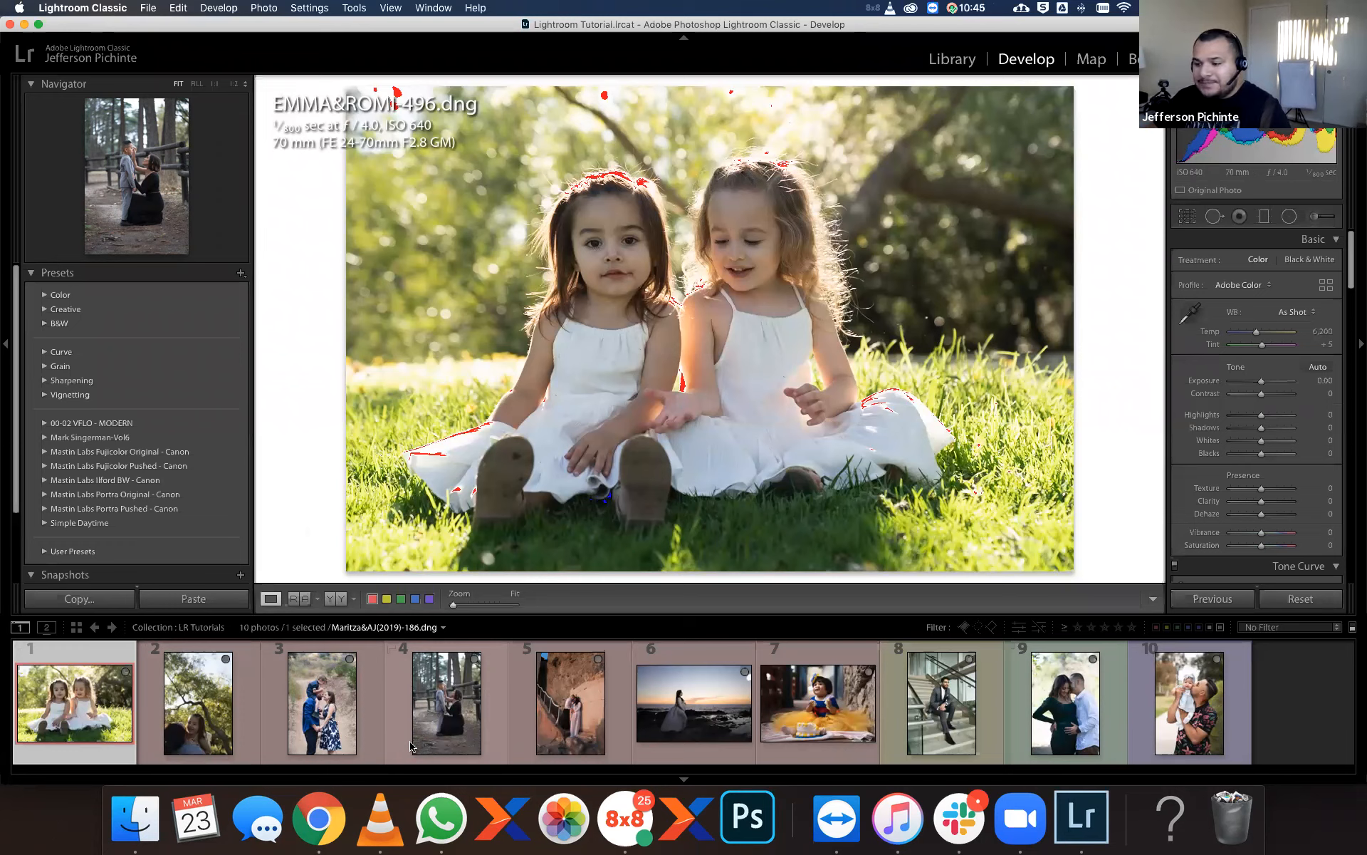
{"action": "left_click", "coordinate": [650, 360]}
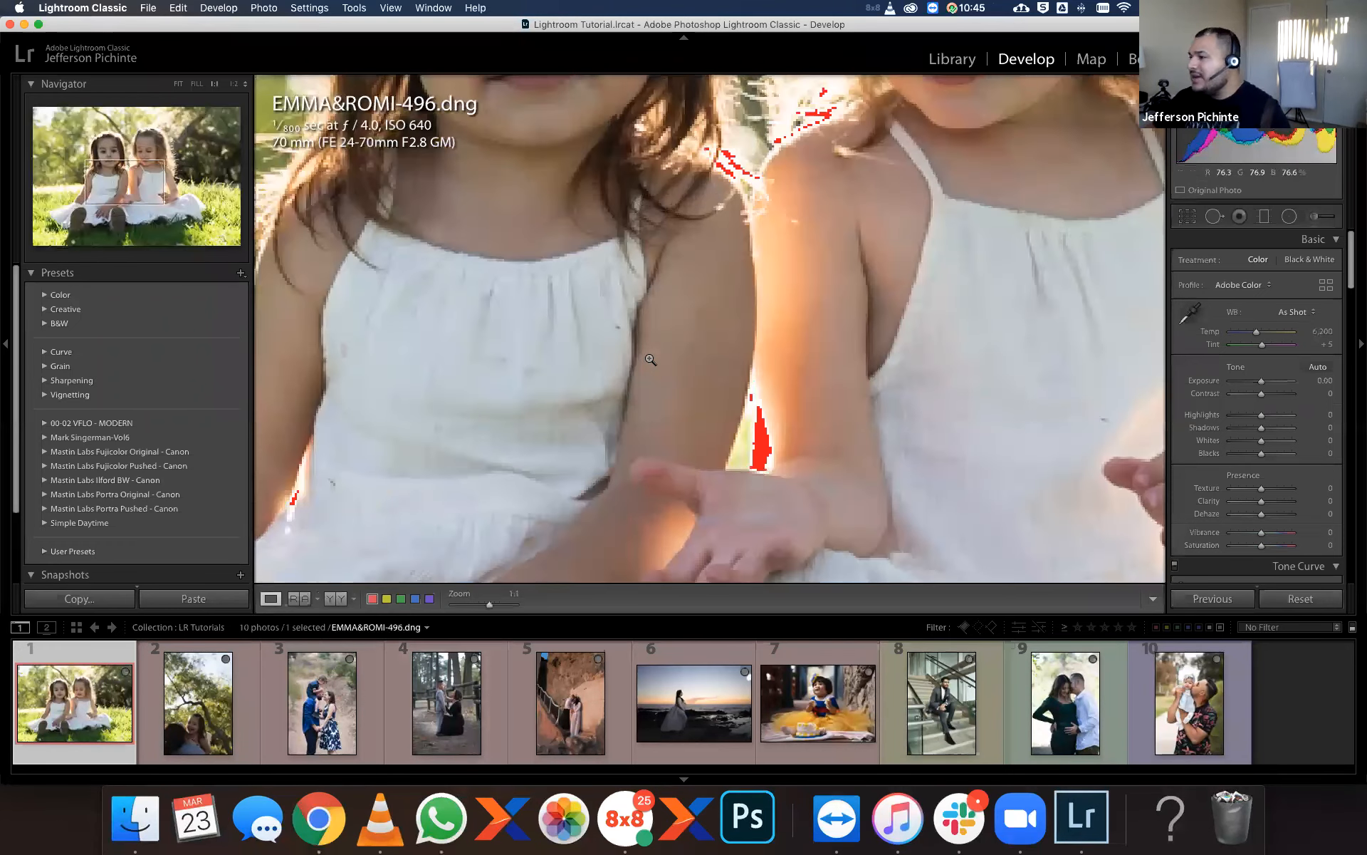
{"action": "left_click", "coordinate": [757, 368]}
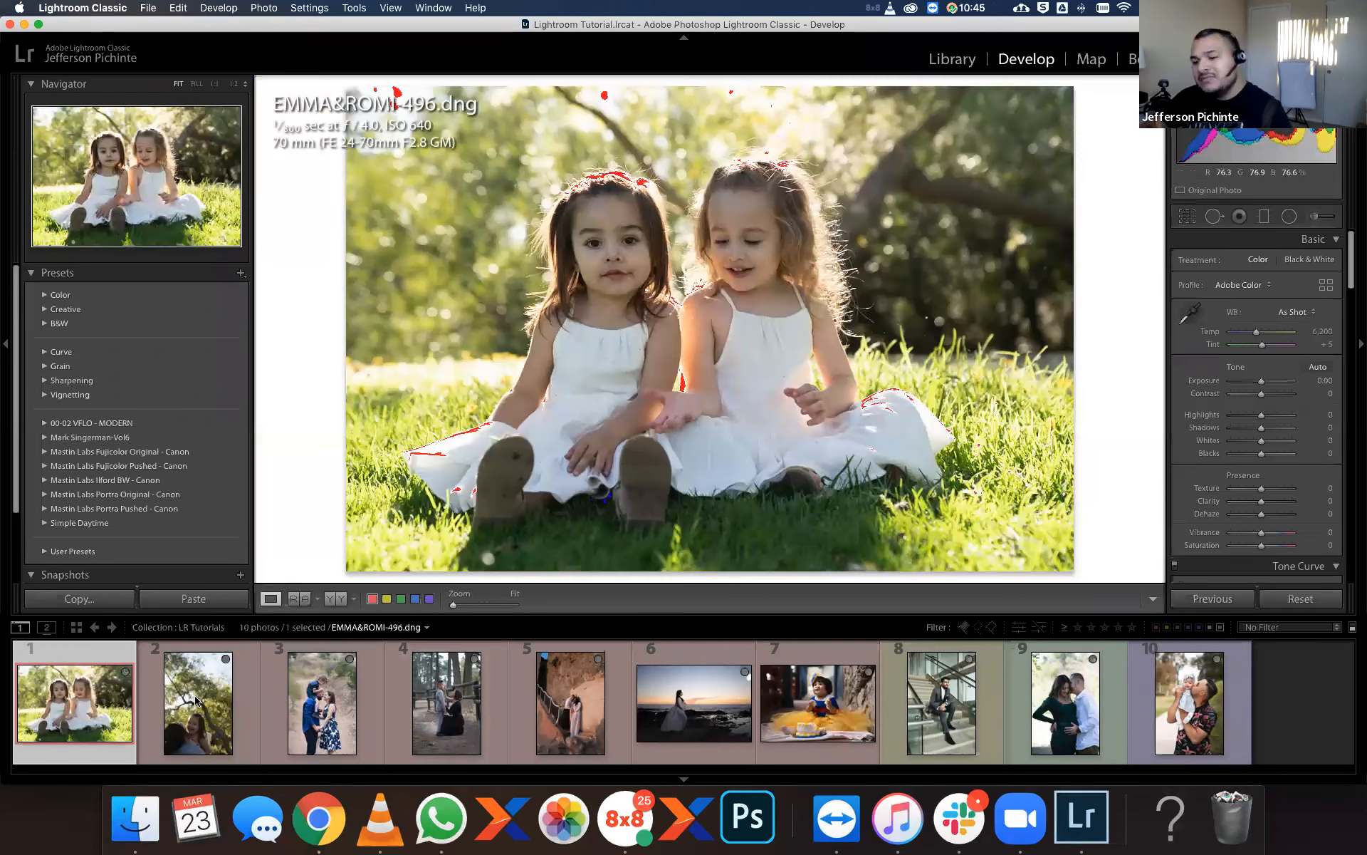
{"action": "left_click", "coordinate": [118, 704]}
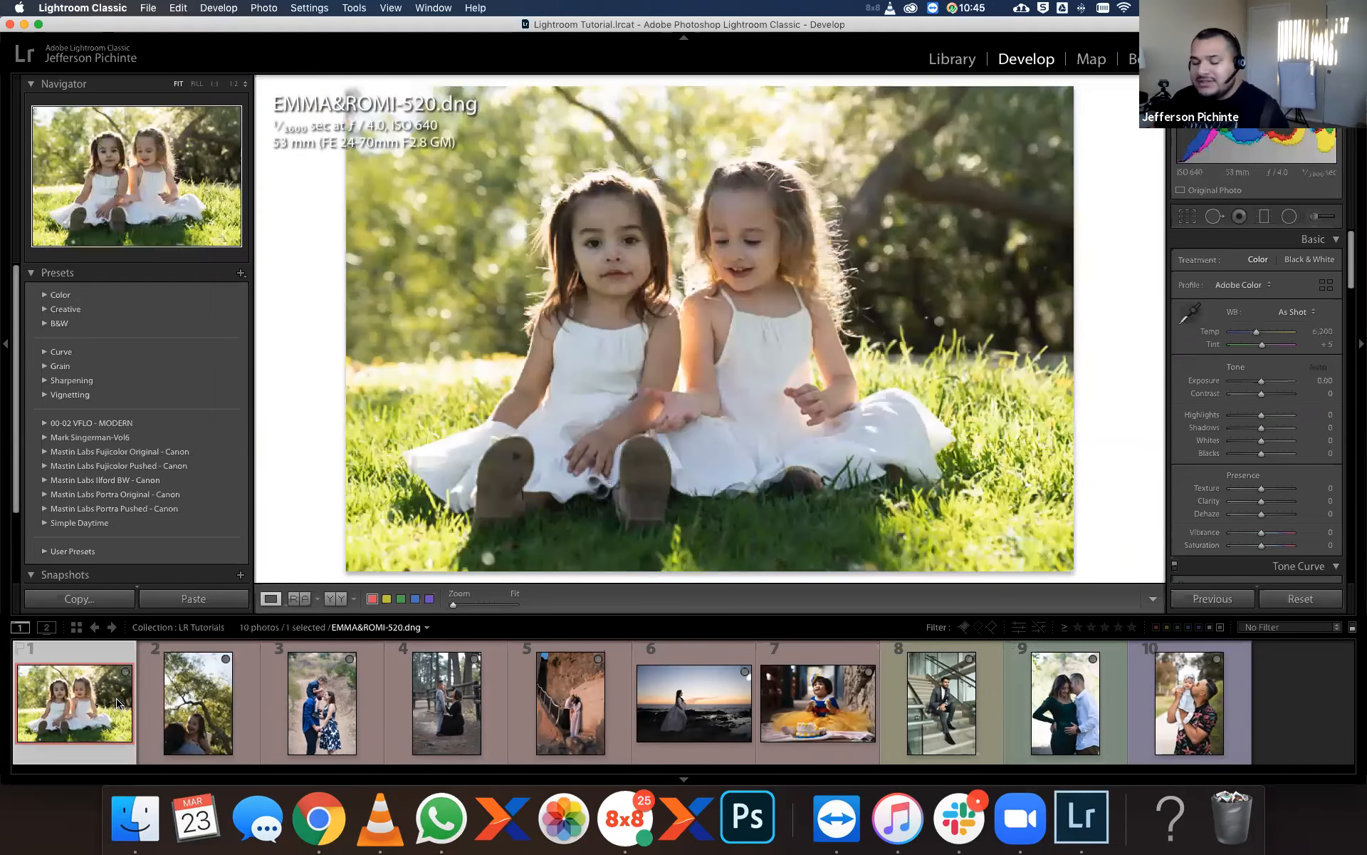
{"action": "left_click", "coordinate": [119, 703]}
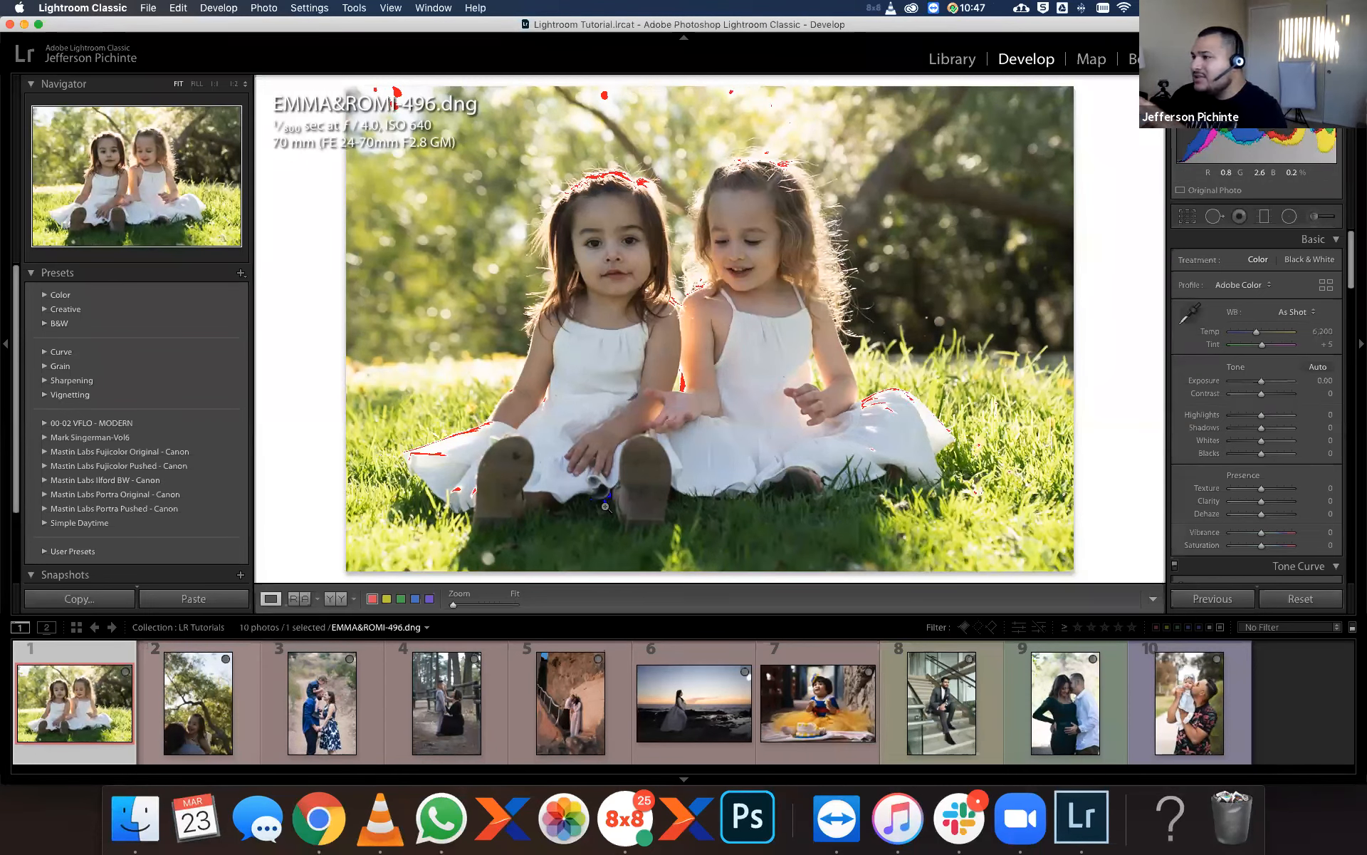
Turn on chromatic aberration removal and lens profile corrections for the photo of the two girls.
{"action": "left_click_drag", "start_coordinate": [1352, 262], "coordinate": [1330, 426]}
{"action": "left_click", "coordinate": [1184, 376]}
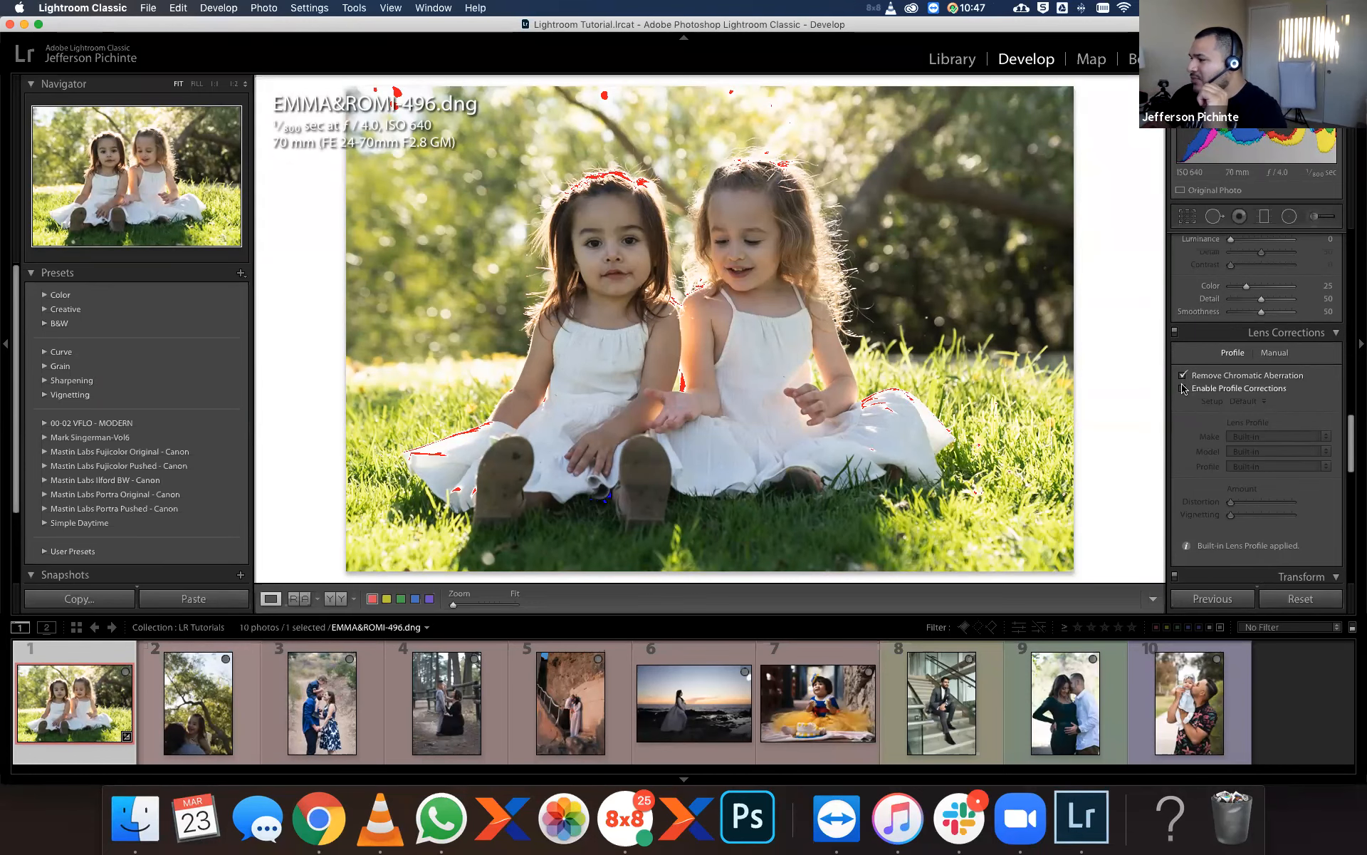
{"action": "left_click", "coordinate": [1183, 388]}
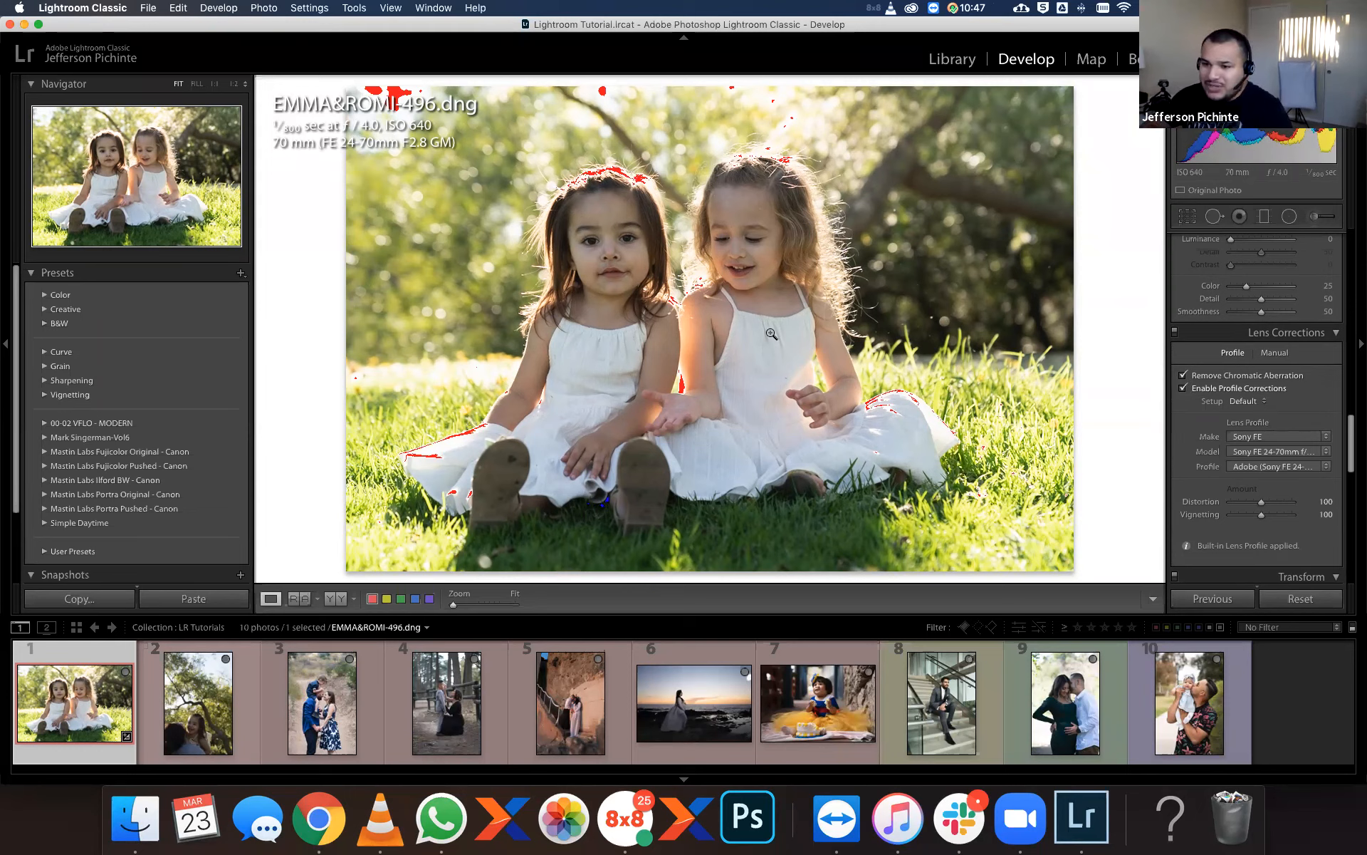
Expand the 00-02 VFLO - MODERN preset group.
{"action": "left_click", "coordinate": [44, 424]}
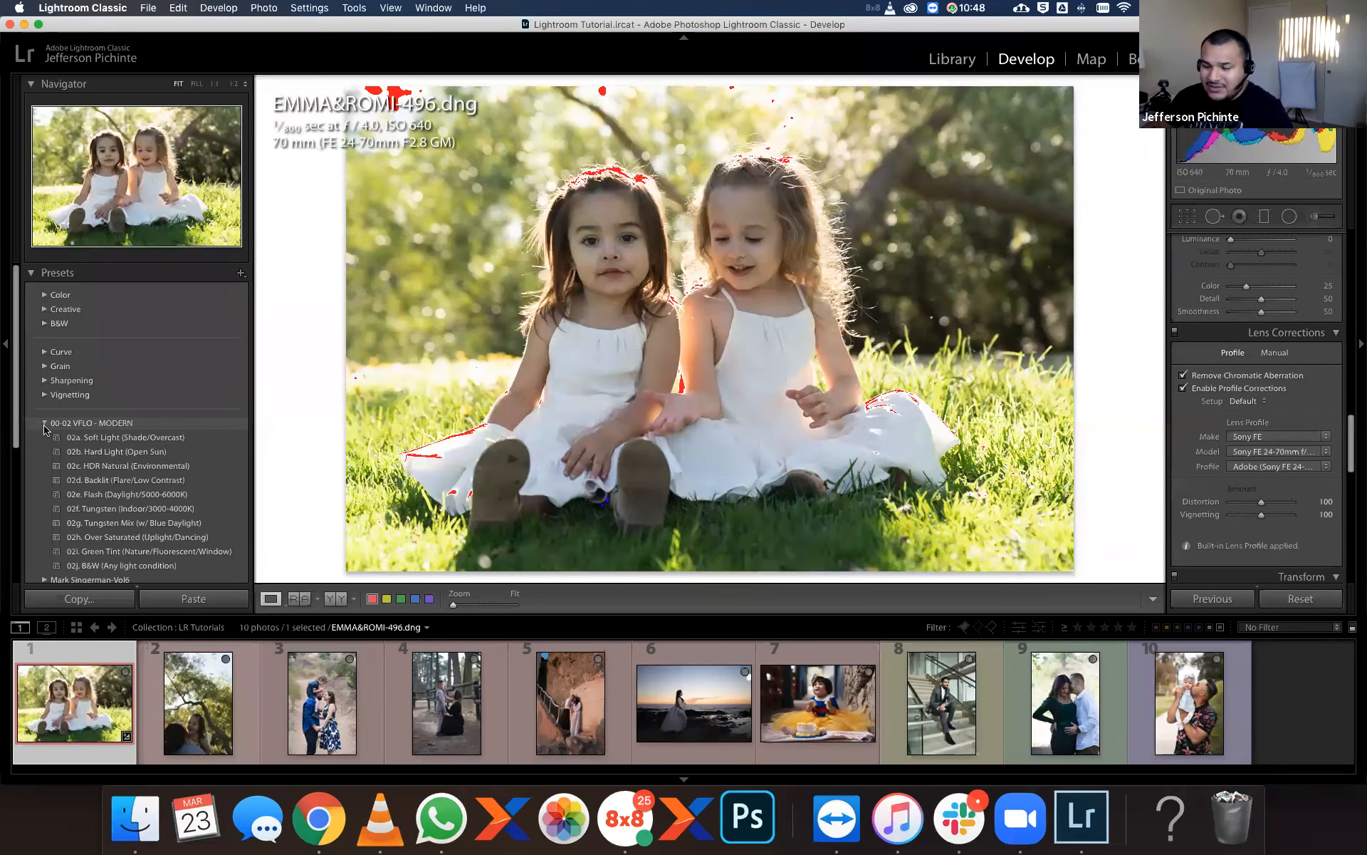
{"action": "left_click", "coordinate": [44, 424]}
{"action": "left_click", "coordinate": [44, 424]}
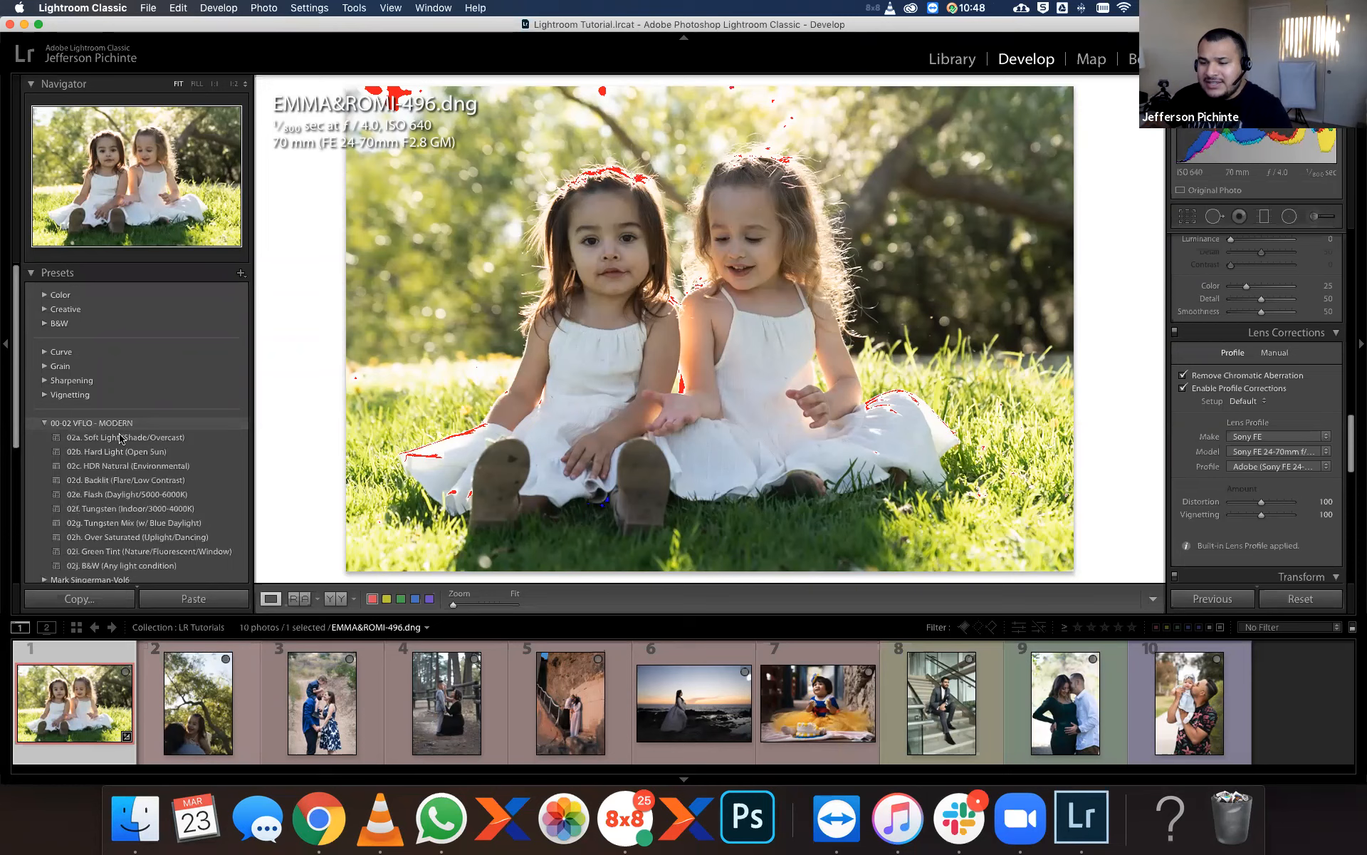
Try the 02a. Soft Light and 02b. Hard Light presets on the photo, resetting all its develop settings after the trials.
{"action": "left_click", "coordinate": [85, 440]}
{"action": "left_click", "coordinate": [84, 452]}
{"action": "left_click", "coordinate": [1299, 599]}
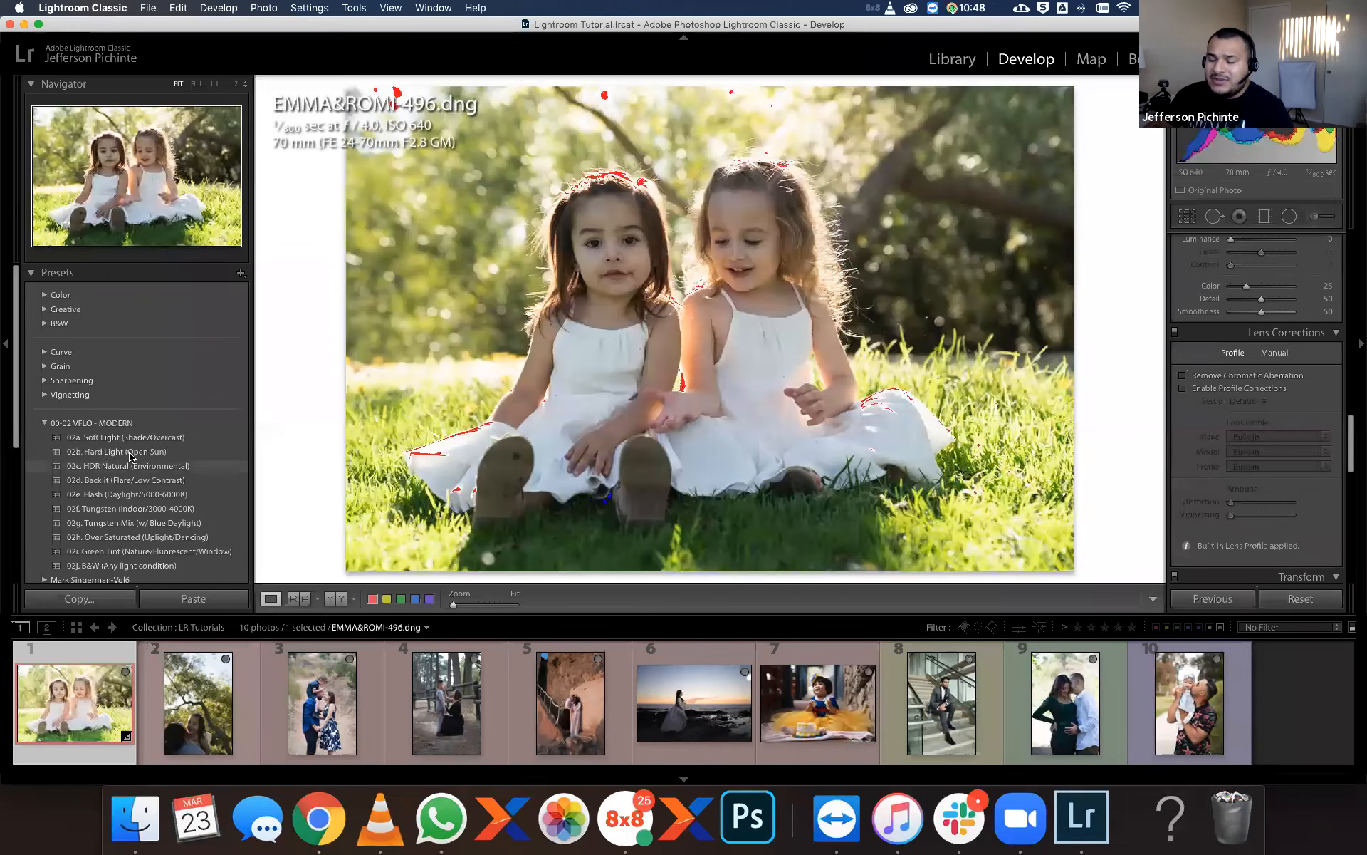
{"action": "left_click", "coordinate": [130, 453]}
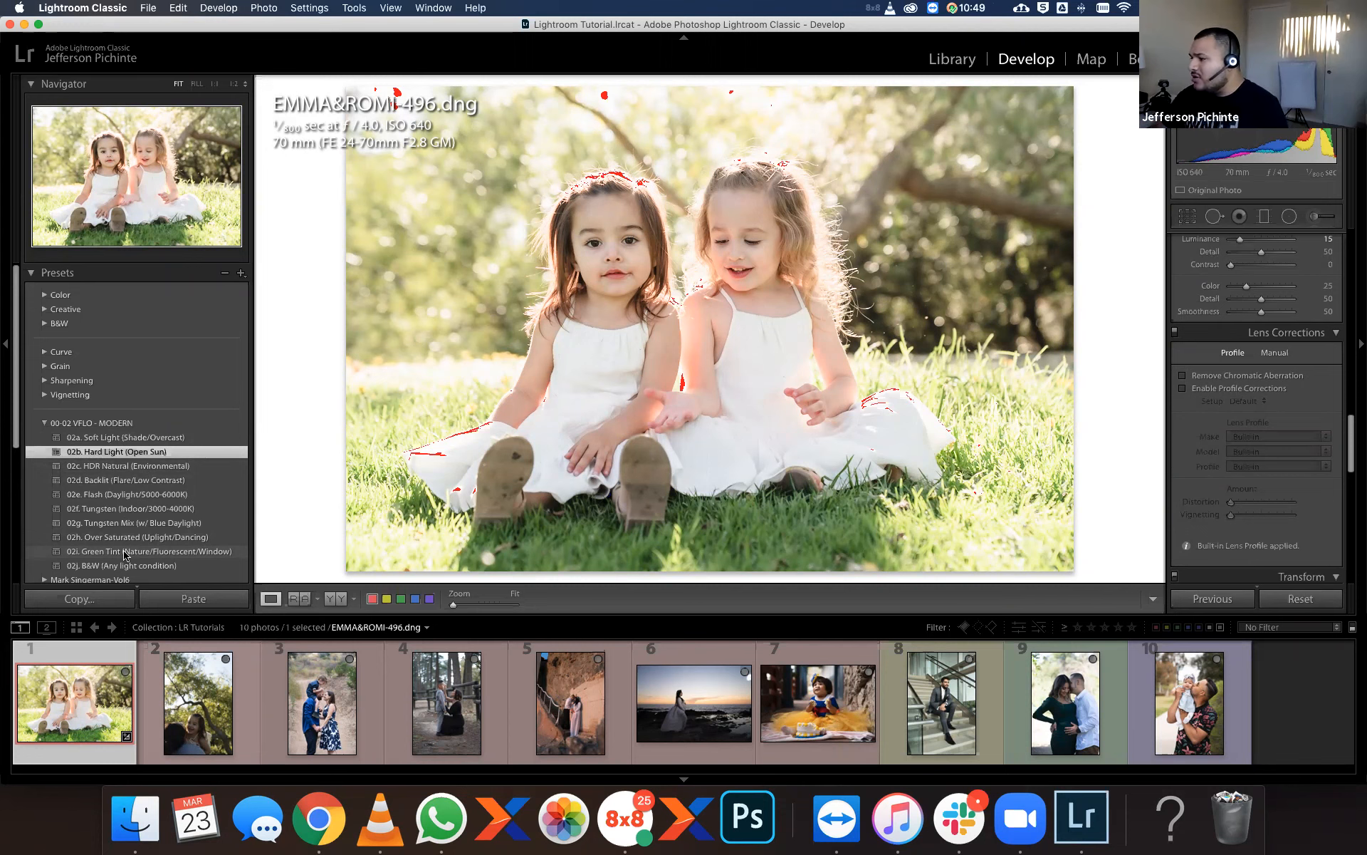
{"action": "left_click", "coordinate": [1316, 597]}
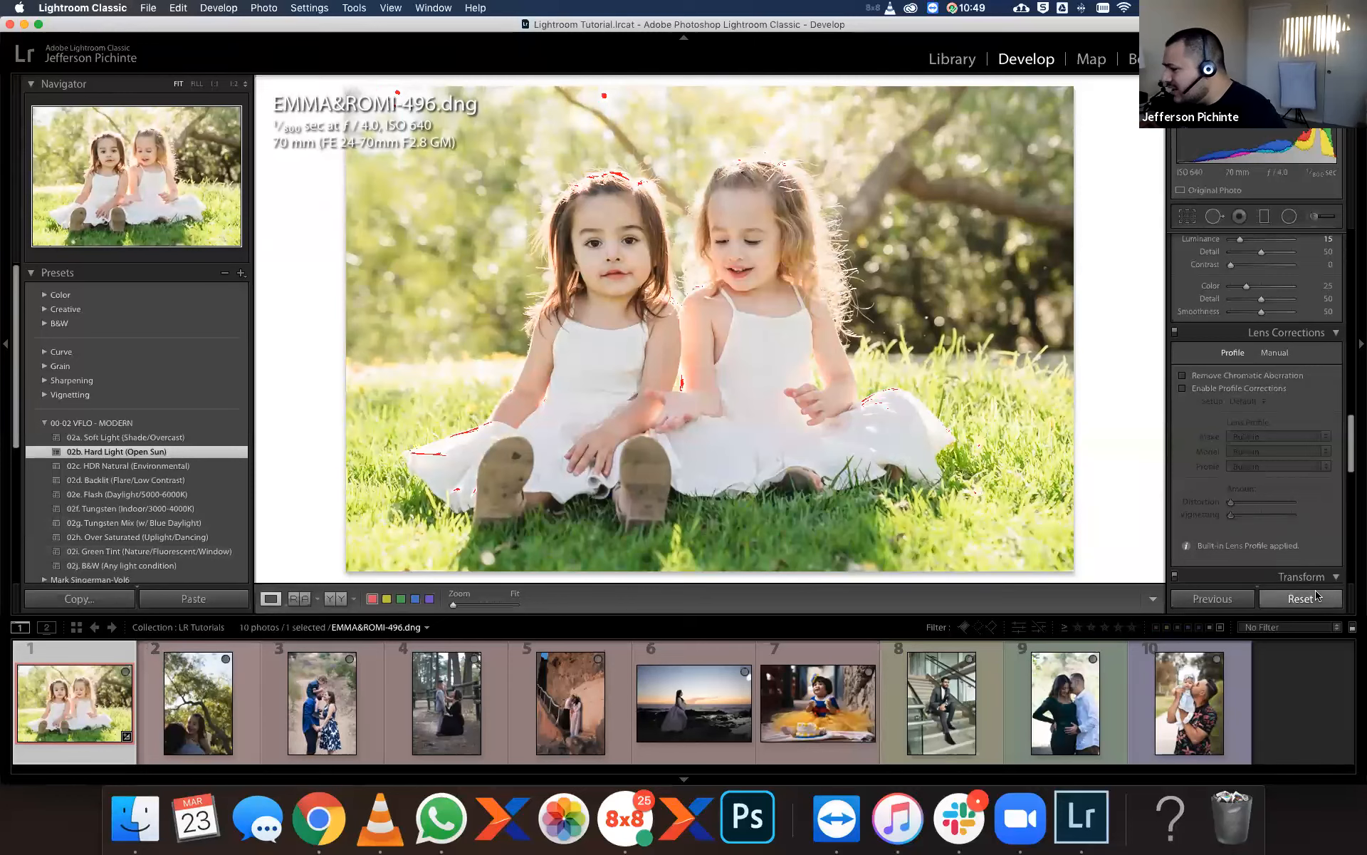
{"action": "left_click", "coordinate": [1316, 596]}
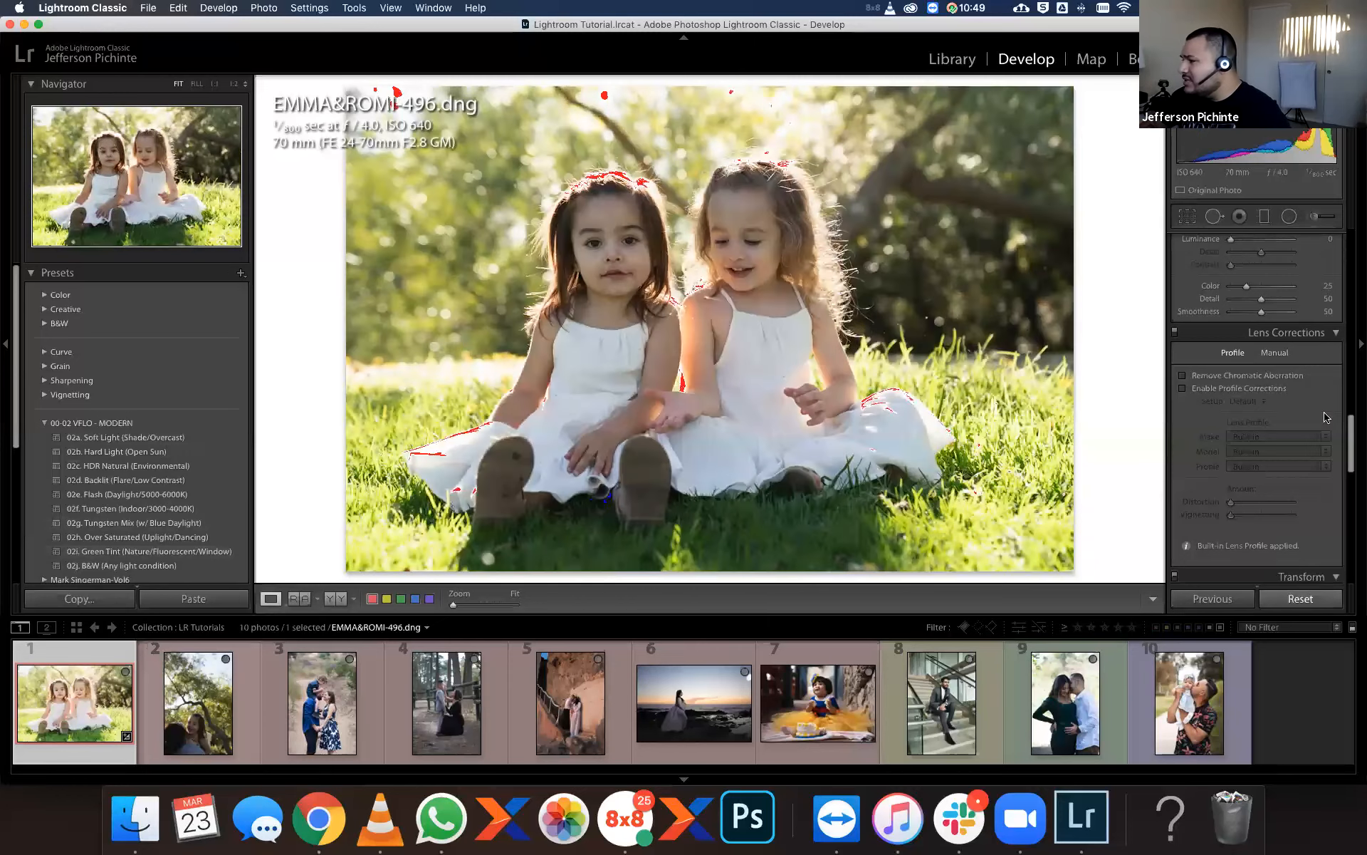
Enable Remove Chromatic Aberration and Enable Profile Corrections on the reset photo.
{"action": "left_click", "coordinate": [1189, 377]}
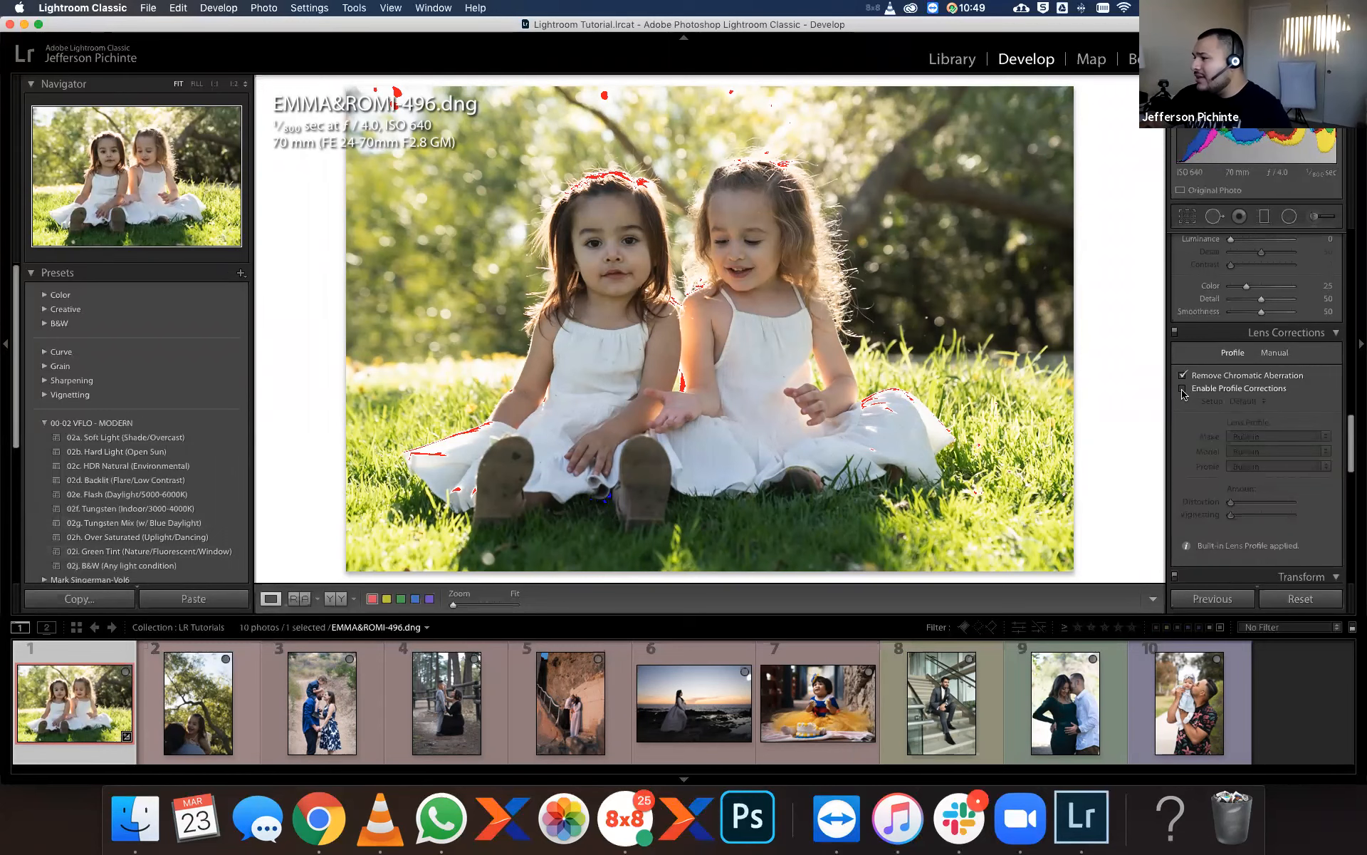
{"action": "left_click", "coordinate": [1184, 391]}
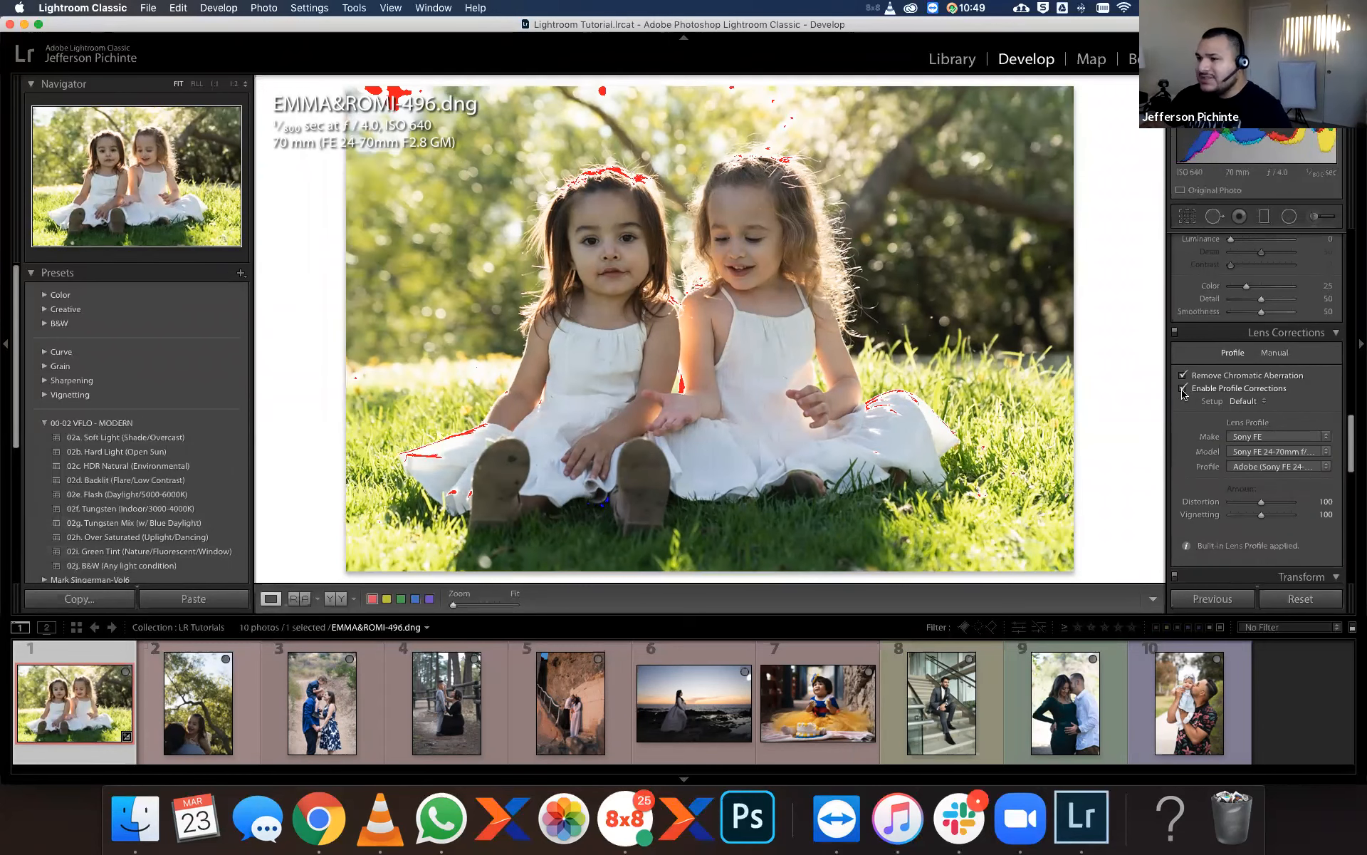
Lower the photo's exposure to -0.60 in the basic tone adjustments.
{"action": "left_click_drag", "start_coordinate": [1350, 427], "coordinate": [1348, 215]}
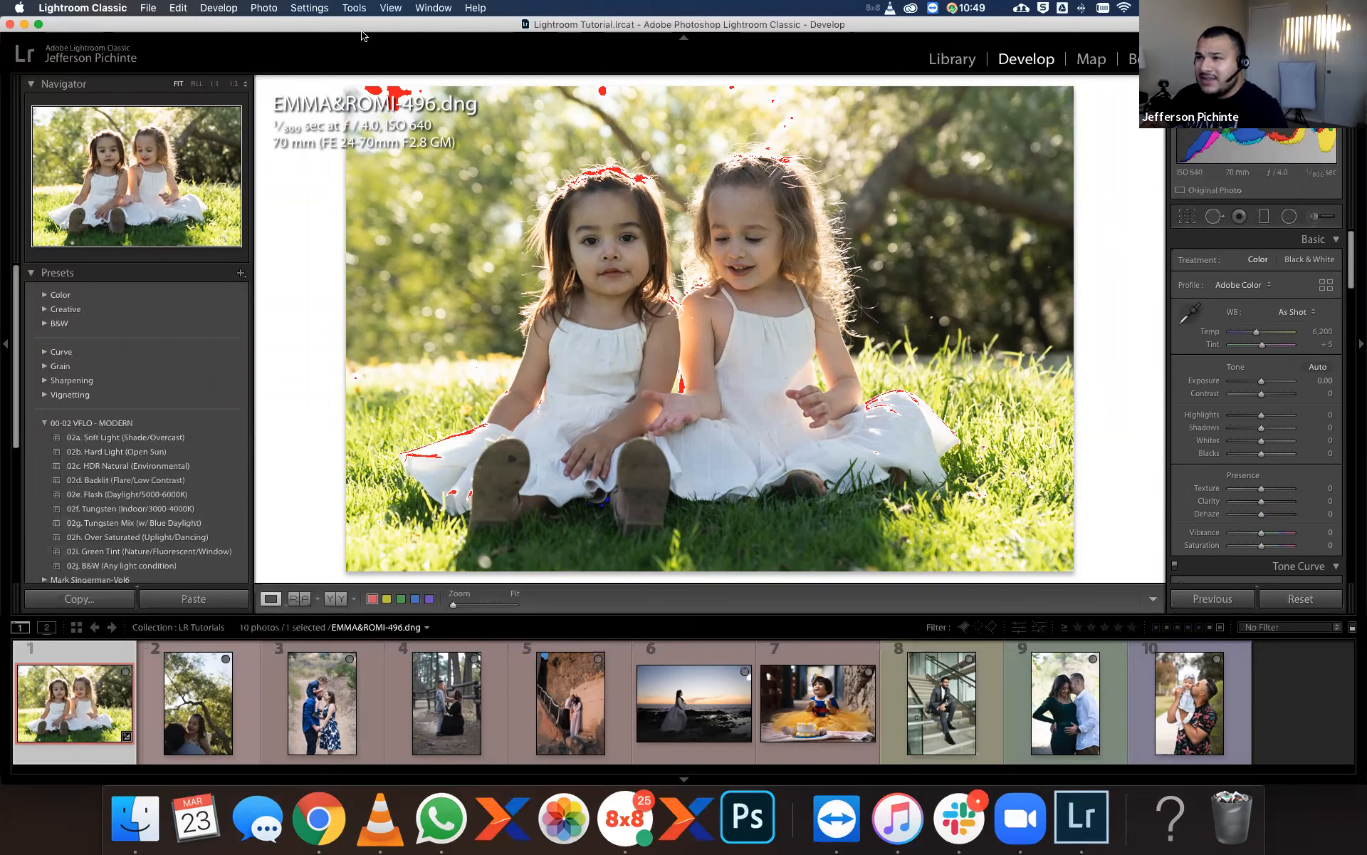
{"action": "key", "text": "shift+f"}
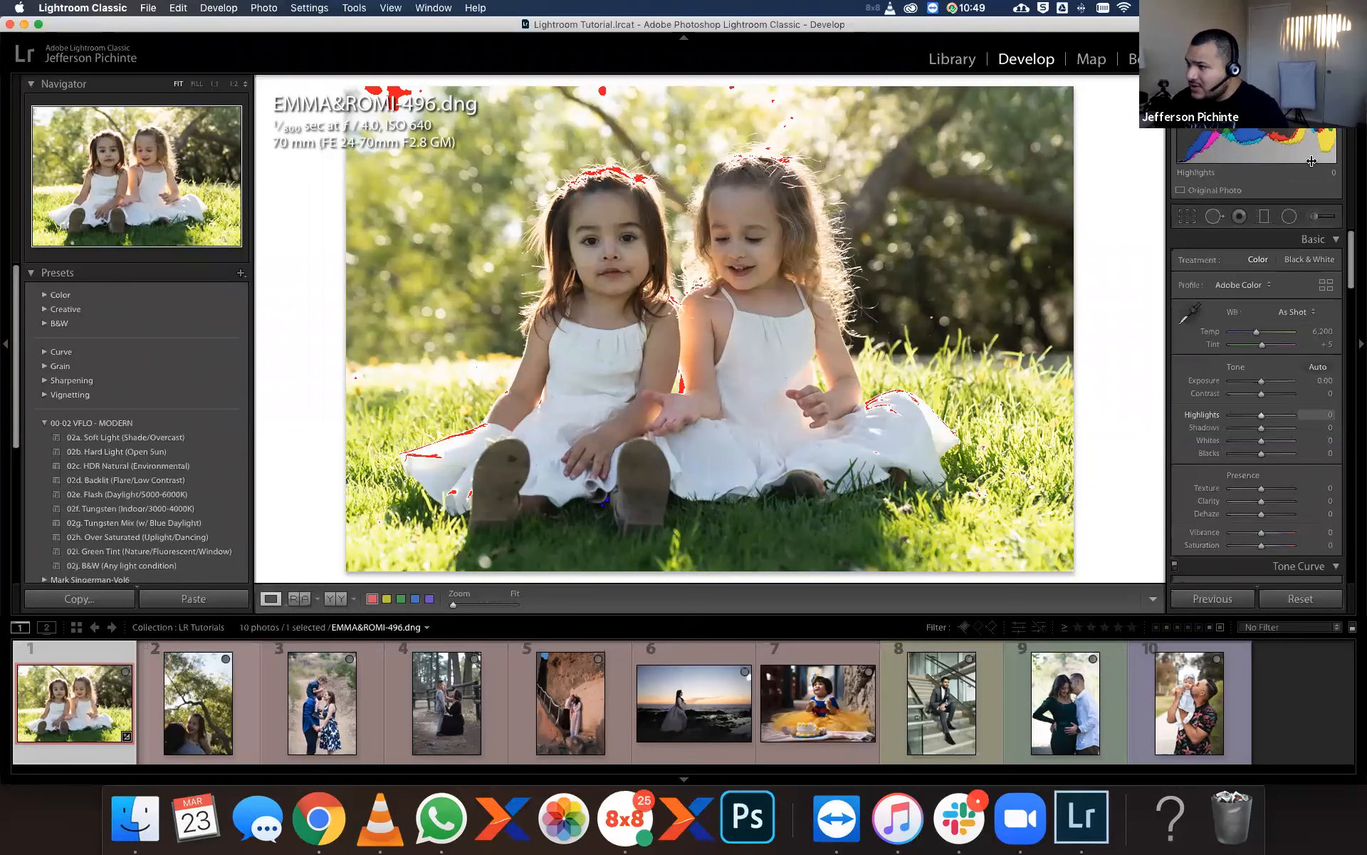
{"action": "left_click", "coordinate": [1321, 383]}
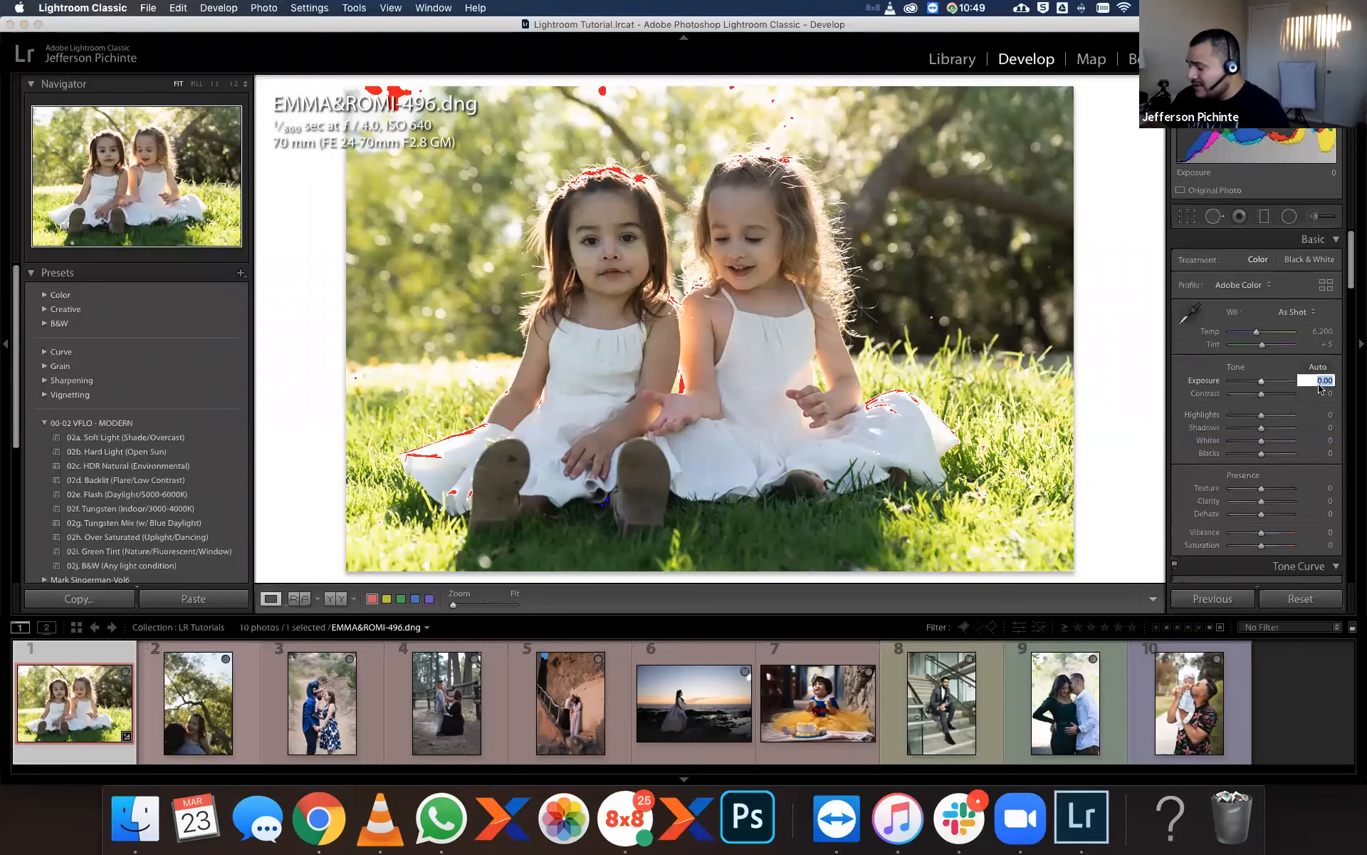
{"action": "type", "text": "-0.3"}
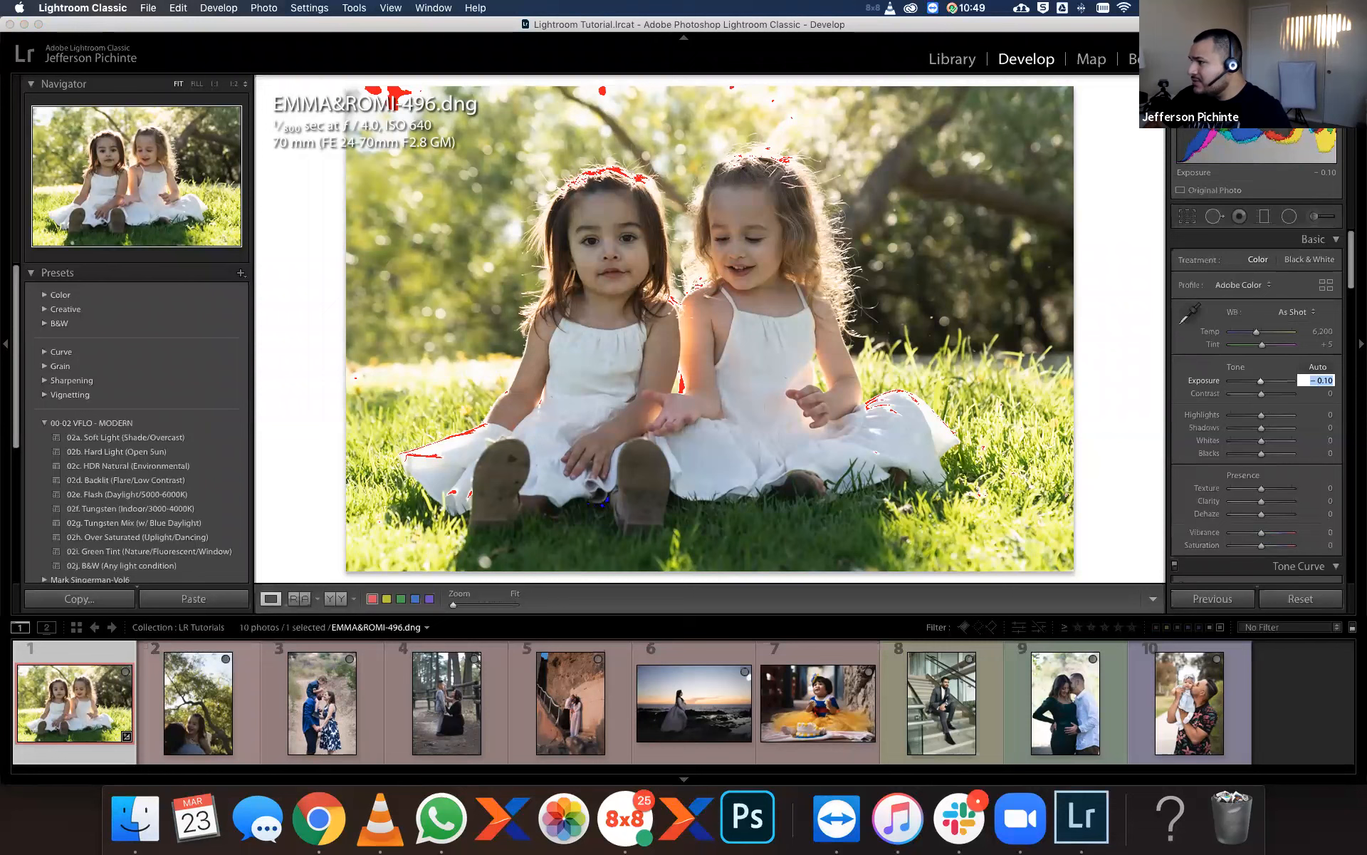
{"action": "key", "text": "Return"}
{"action": "left_click_drag", "start_coordinate": [1288, 148], "coordinate": [1279, 147]}
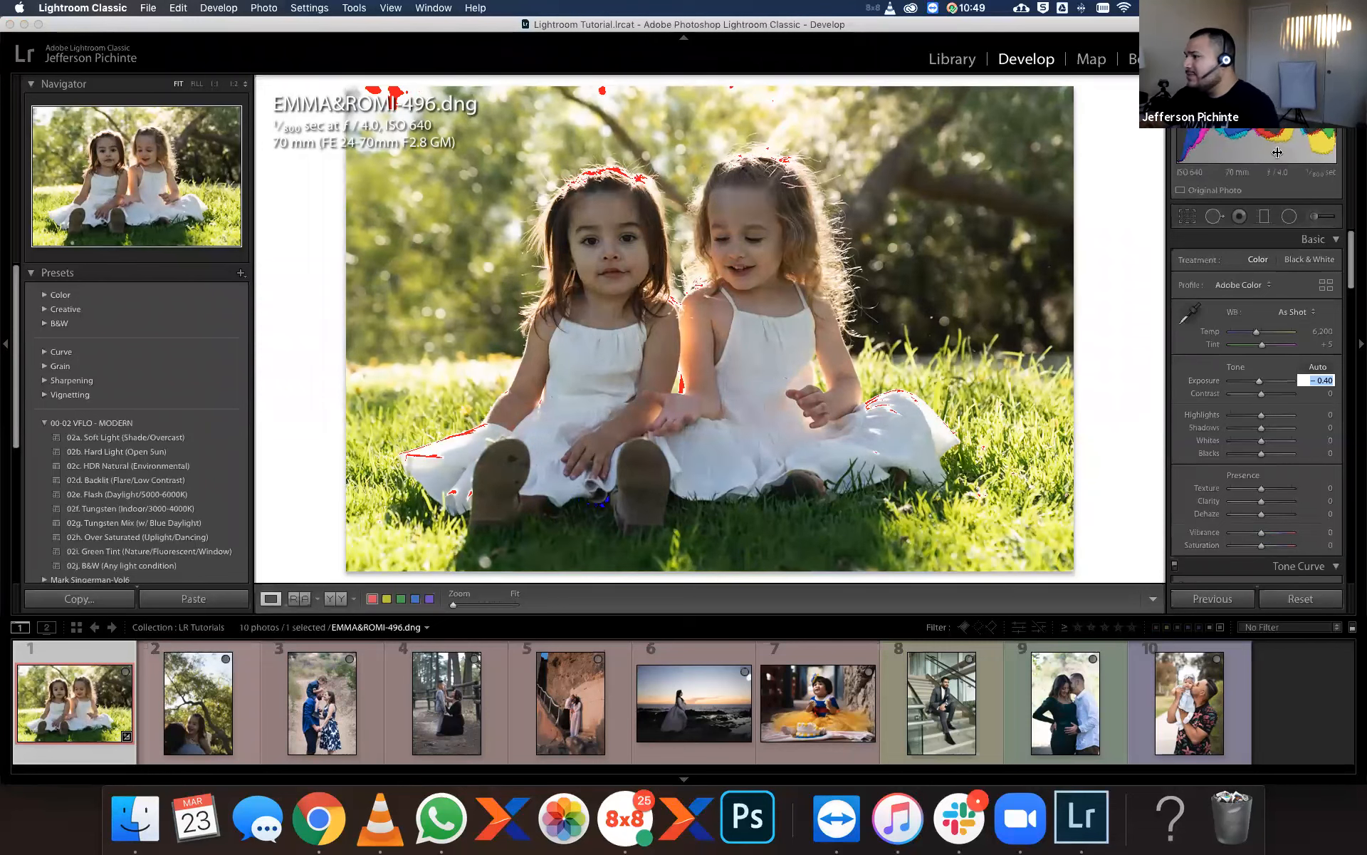
{"action": "key", "text": "Down"}
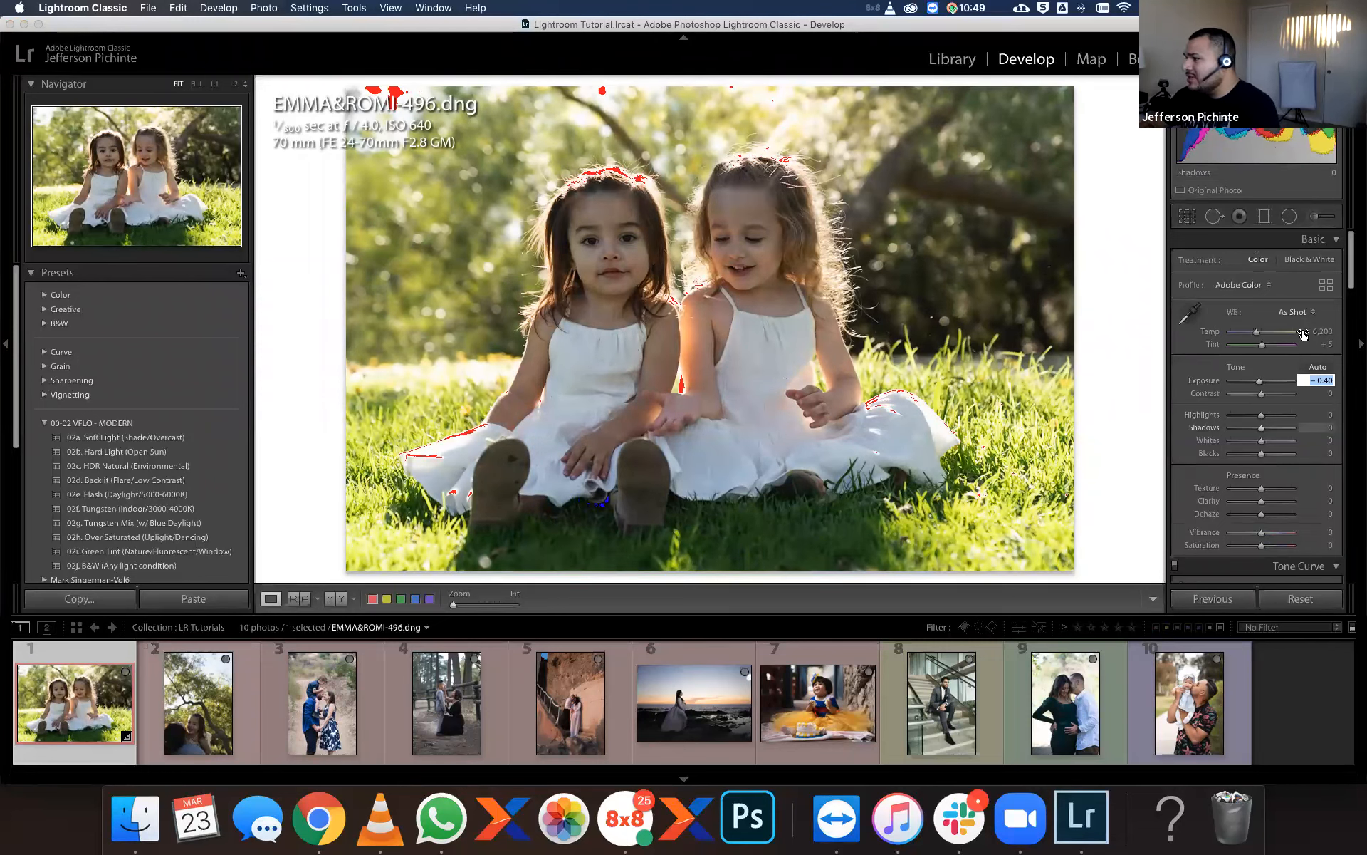
{"action": "key", "text": "Down"}
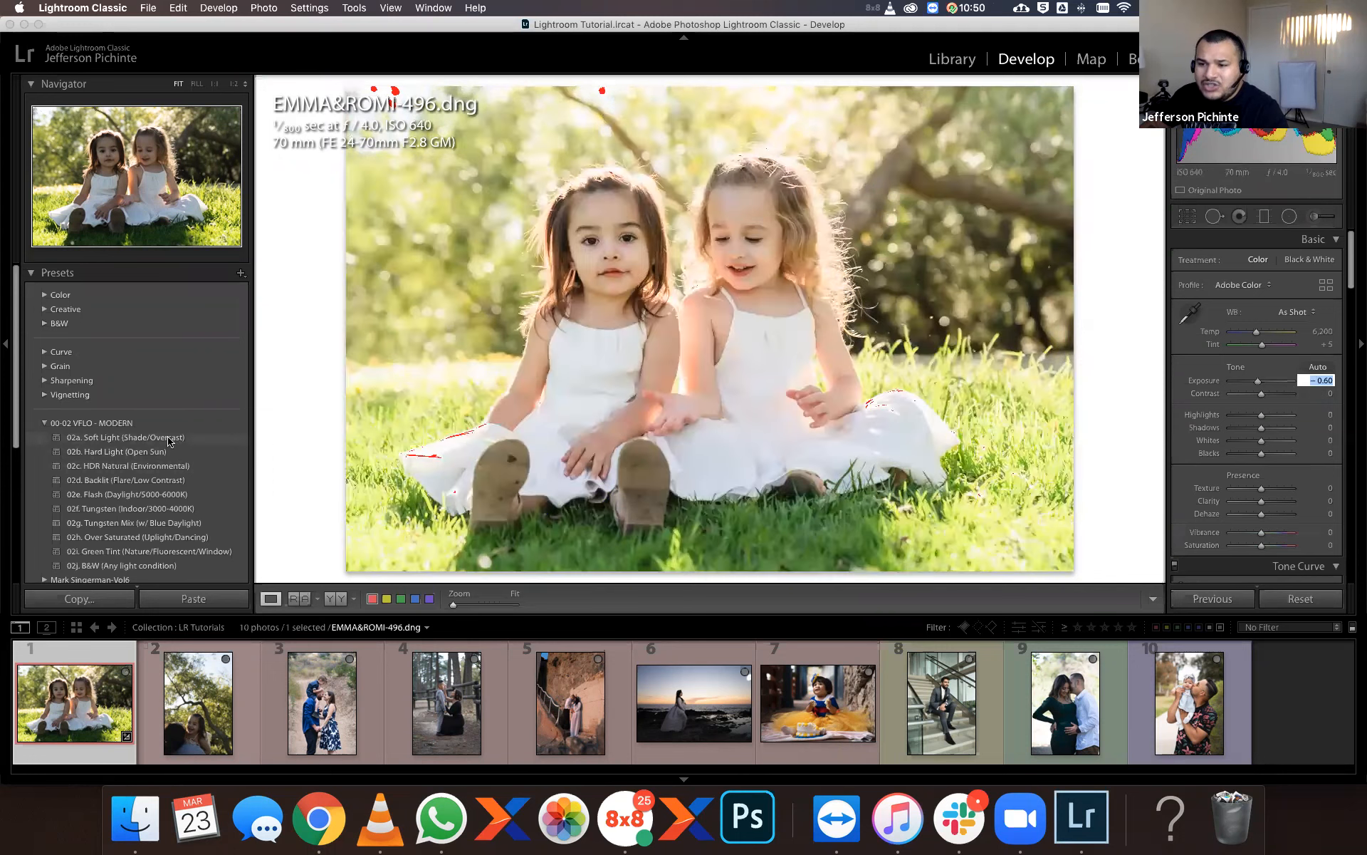
Apply the 02a. Soft Light (Shade/Overcast) preset to the photo.
{"action": "left_click", "coordinate": [171, 439]}
{"action": "left_click", "coordinate": [171, 439]}
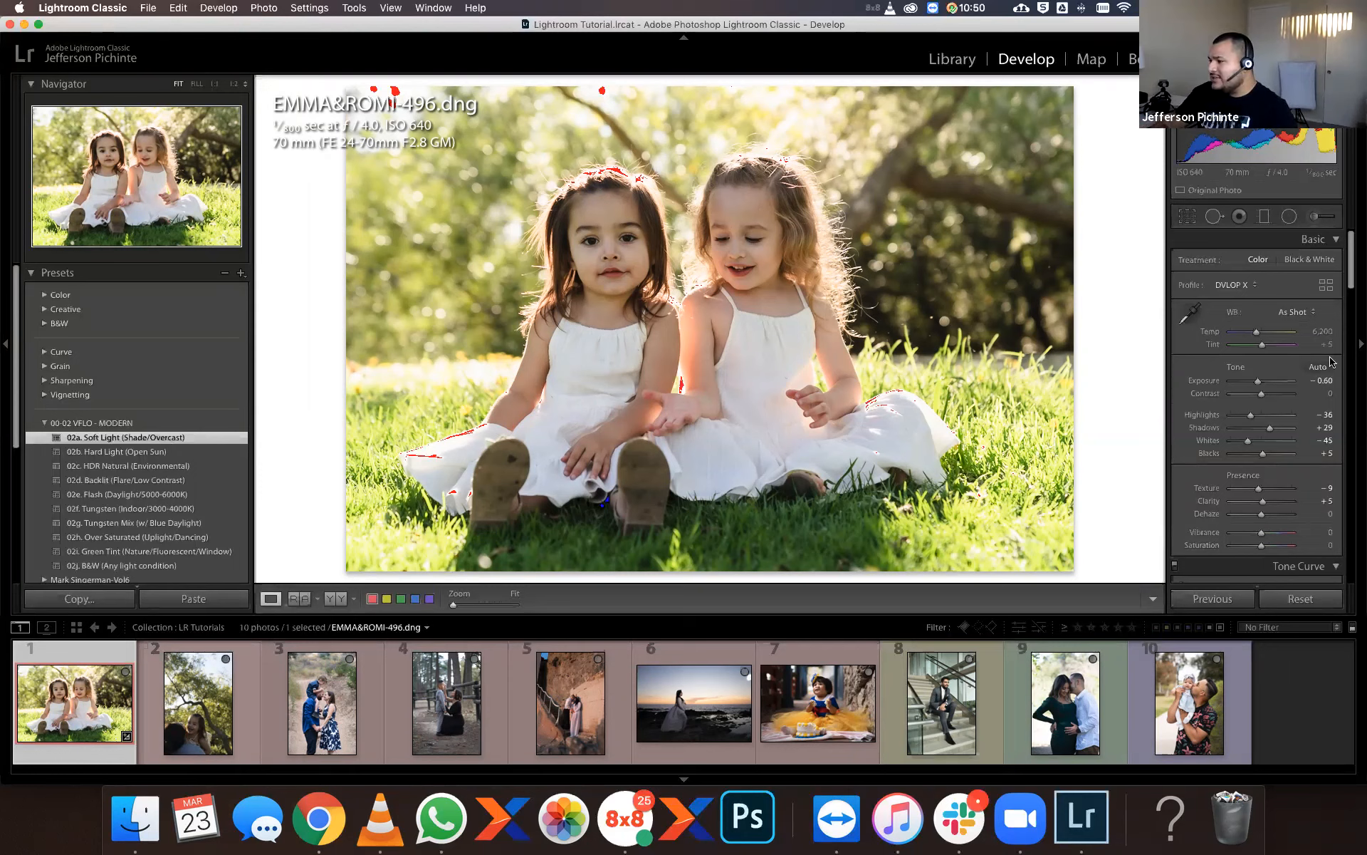
Refine the tone by setting Highlights to -100, Shadows to +41, Whites to -64 and Blacks to 0.
{"action": "left_click_drag", "start_coordinate": [1253, 418], "coordinate": [1224, 423]}
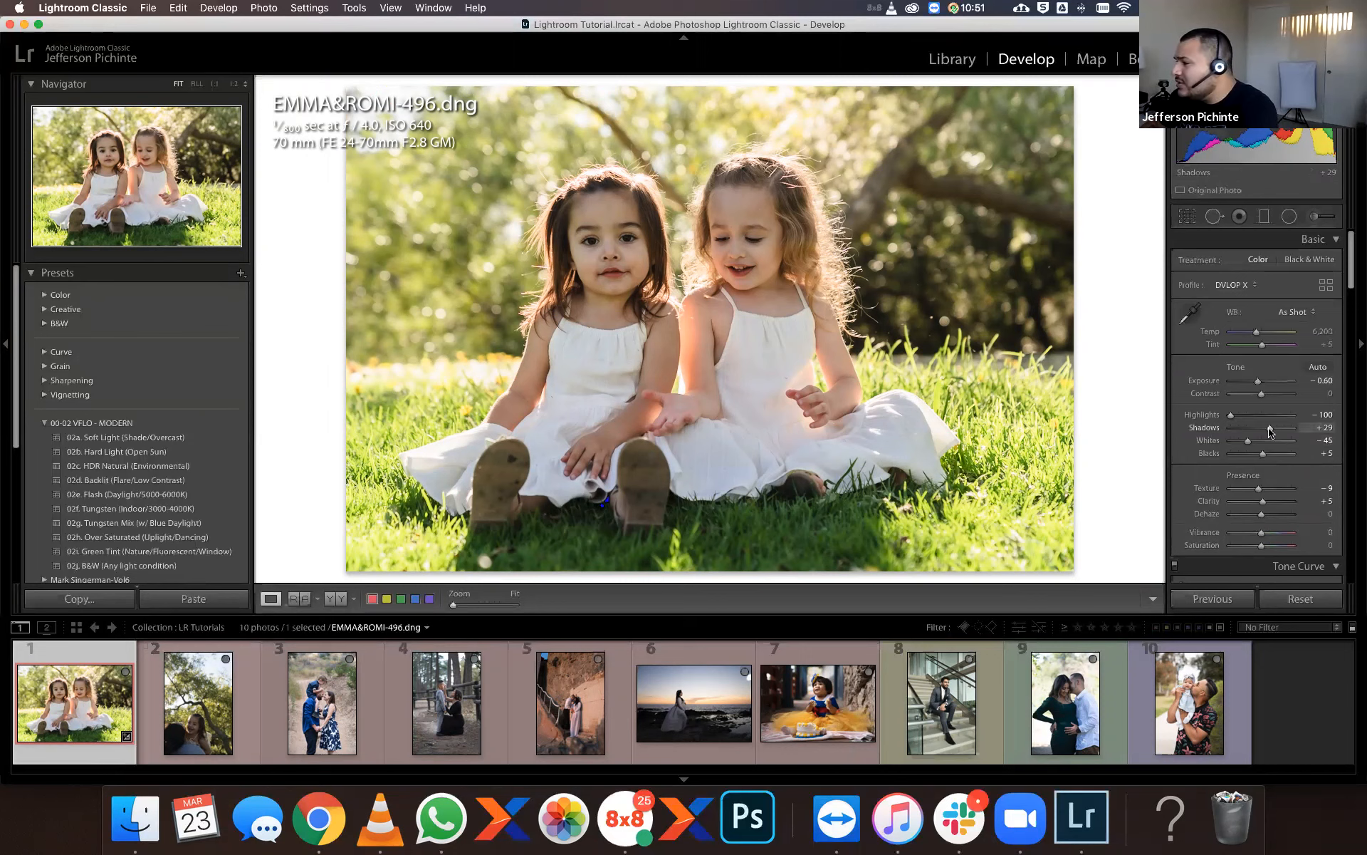
{"action": "left_click_drag", "start_coordinate": [1270, 431], "coordinate": [1273, 432]}
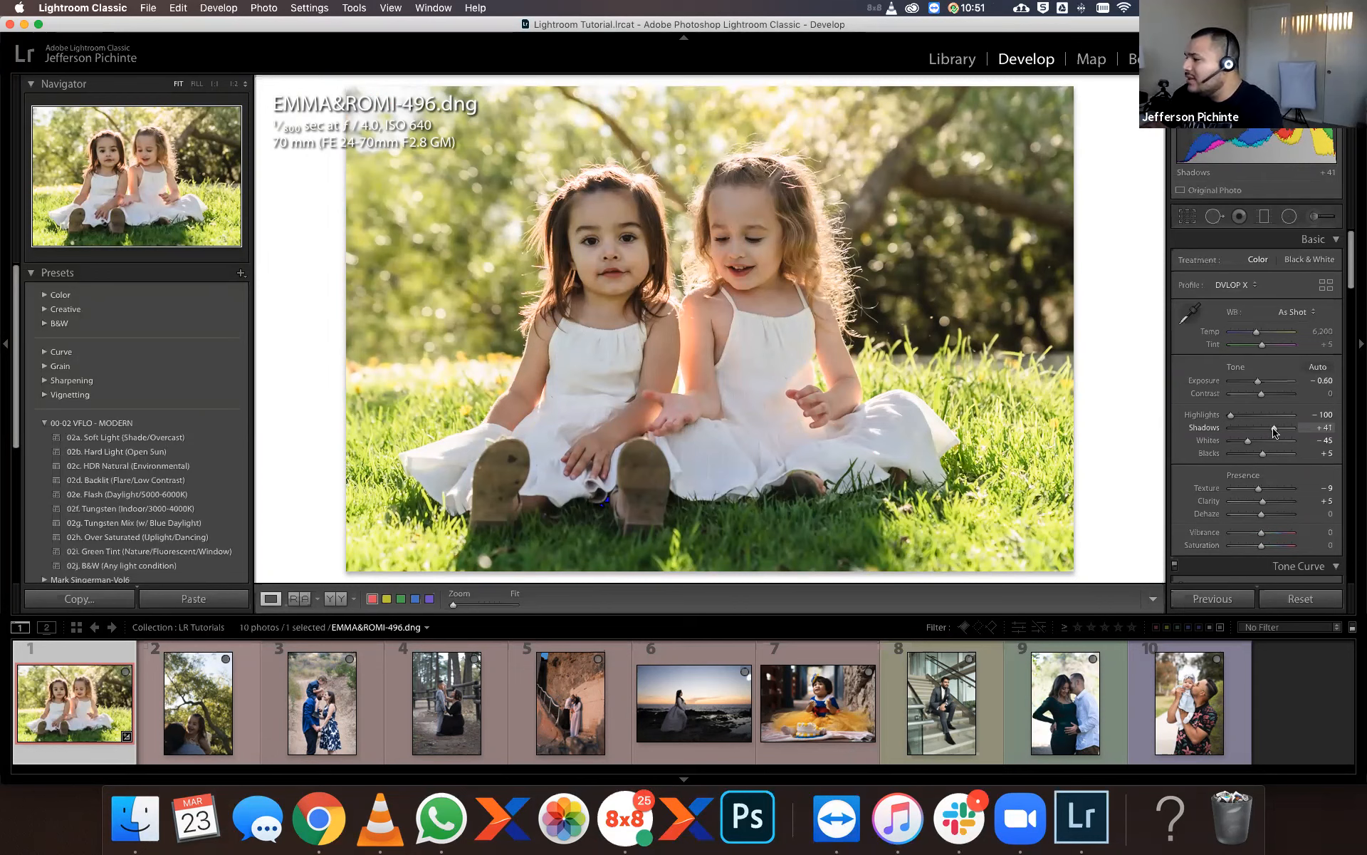
{"action": "left_click_drag", "start_coordinate": [1248, 444], "coordinate": [1244, 446]}
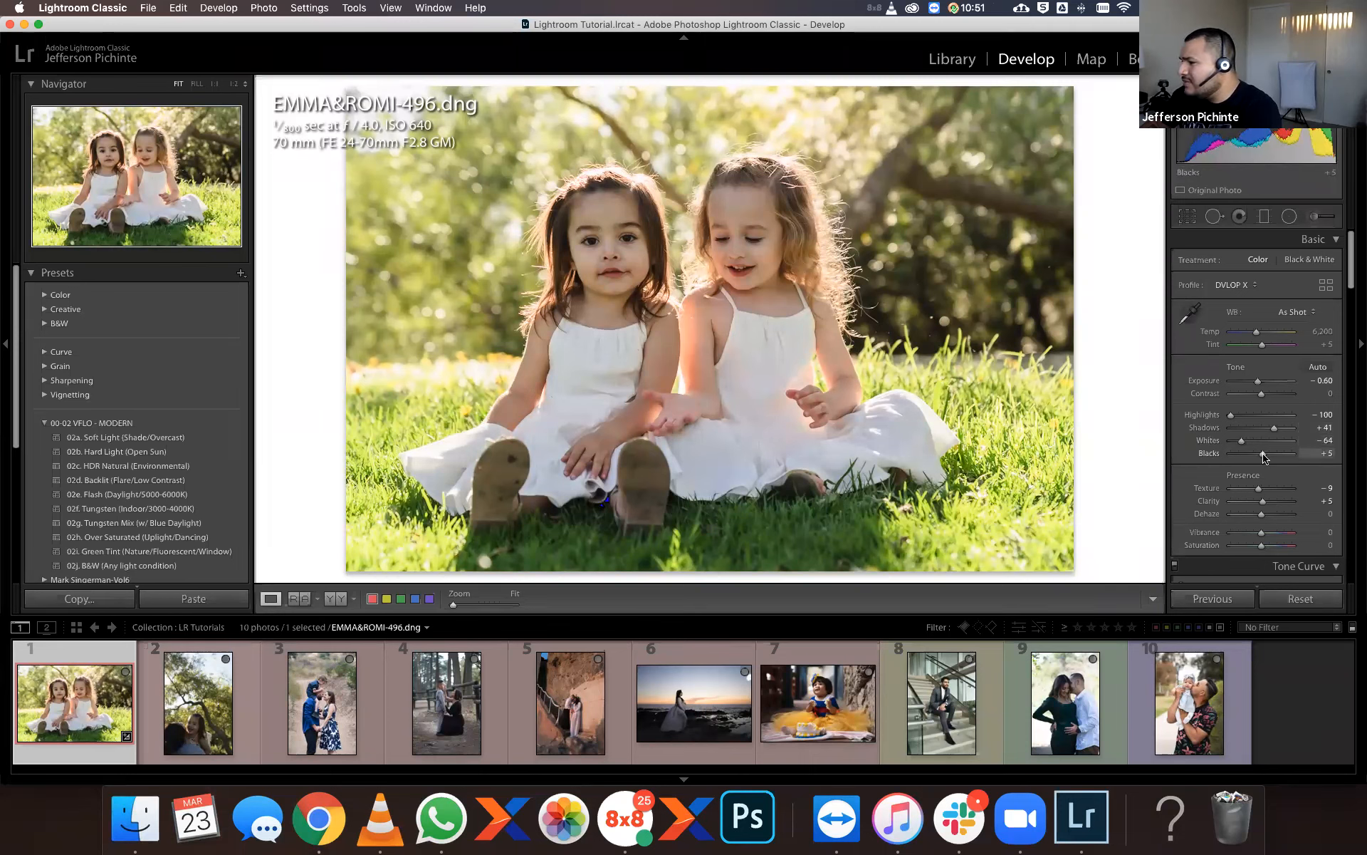
{"action": "mouse_move", "coordinate": [1264, 458]}
{"action": "left_mouse_down"}
{"action": "mouse_move", "coordinate": [1277, 459]}
{"action": "mouse_move", "coordinate": [1263, 458]}
{"action": "left_mouse_up"}
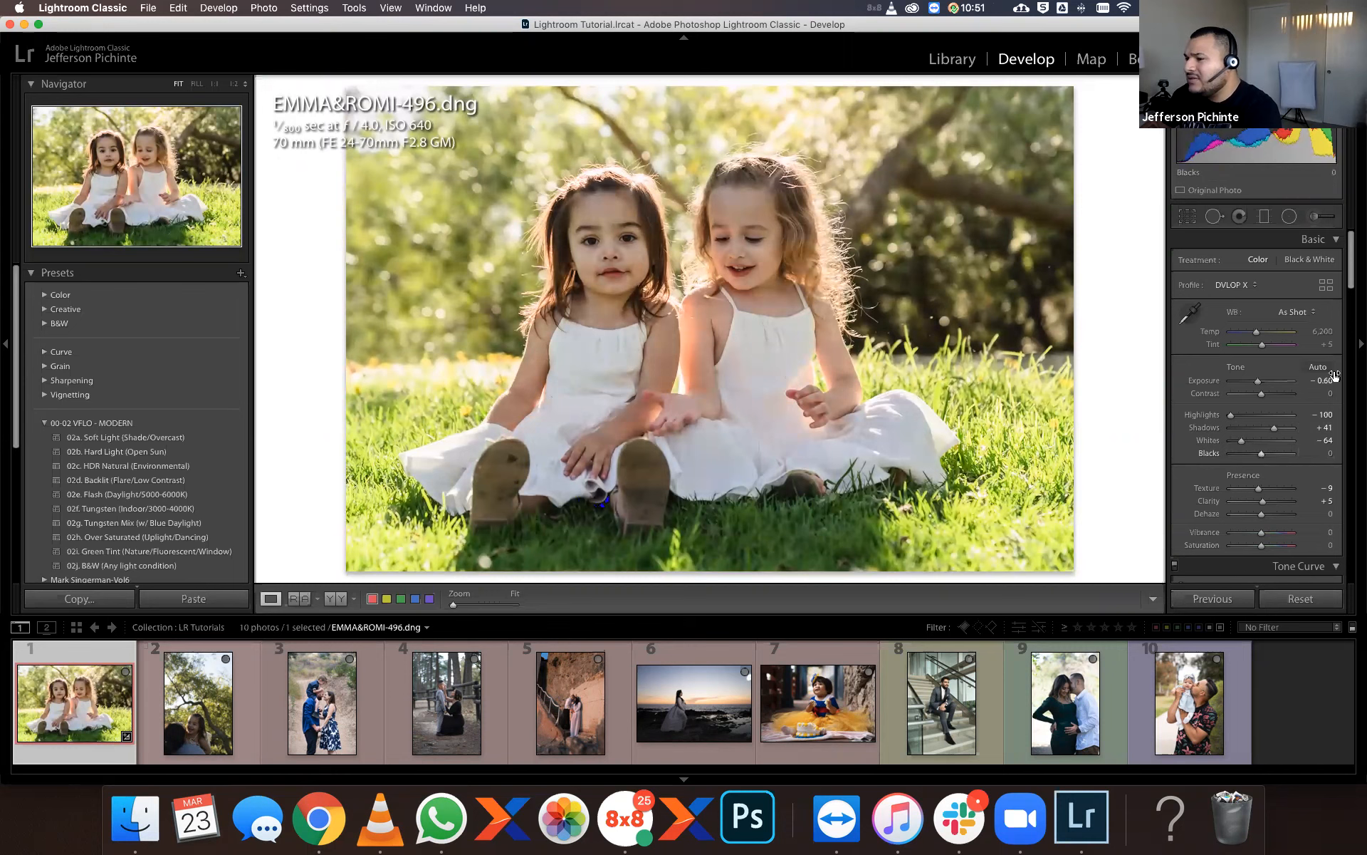
Raise the photo's exposure to -0.40, checking the skin tones on the girl's face up close.
{"action": "left_click_drag", "start_coordinate": [1351, 276], "coordinate": [1356, 429]}
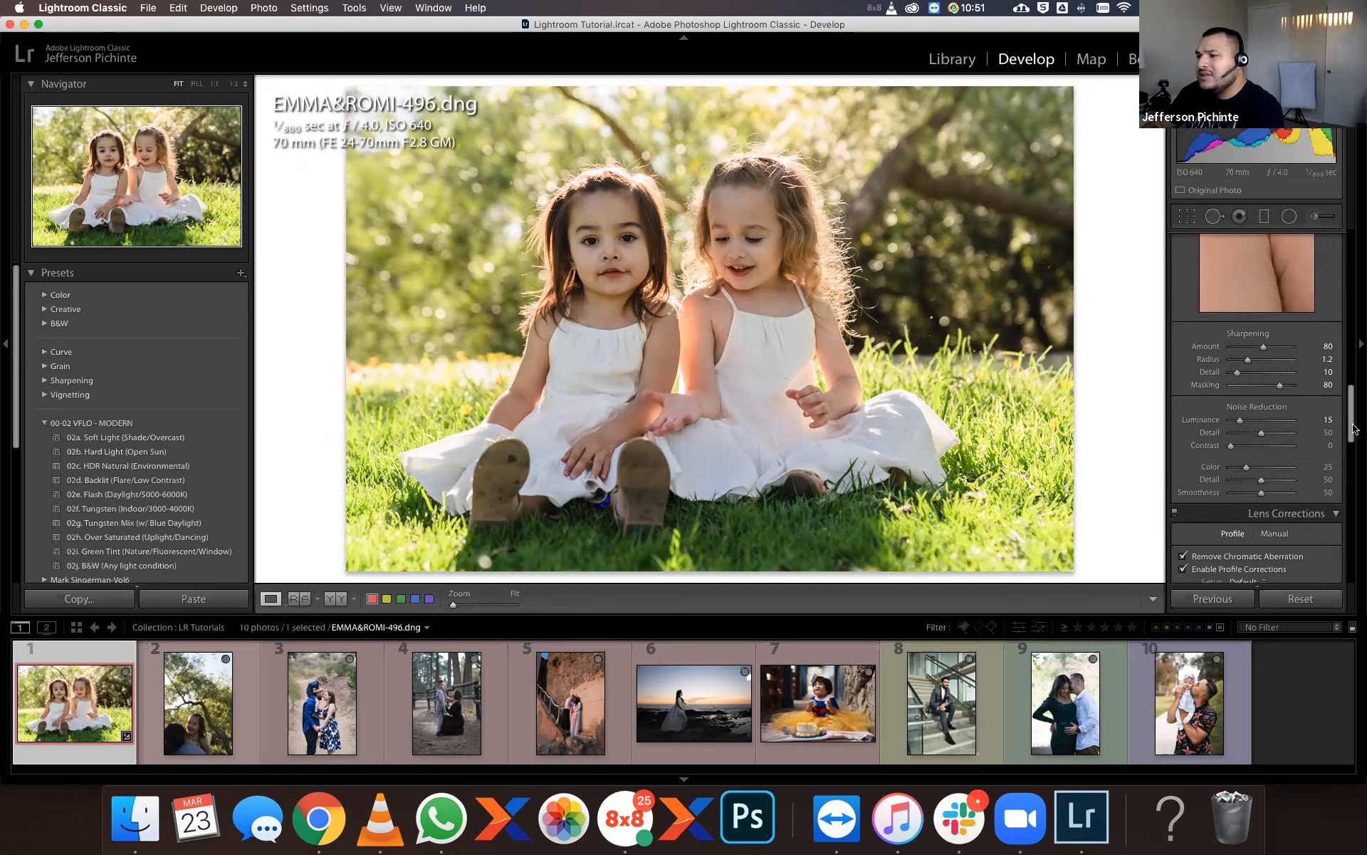
{"action": "left_click", "coordinate": [1355, 242]}
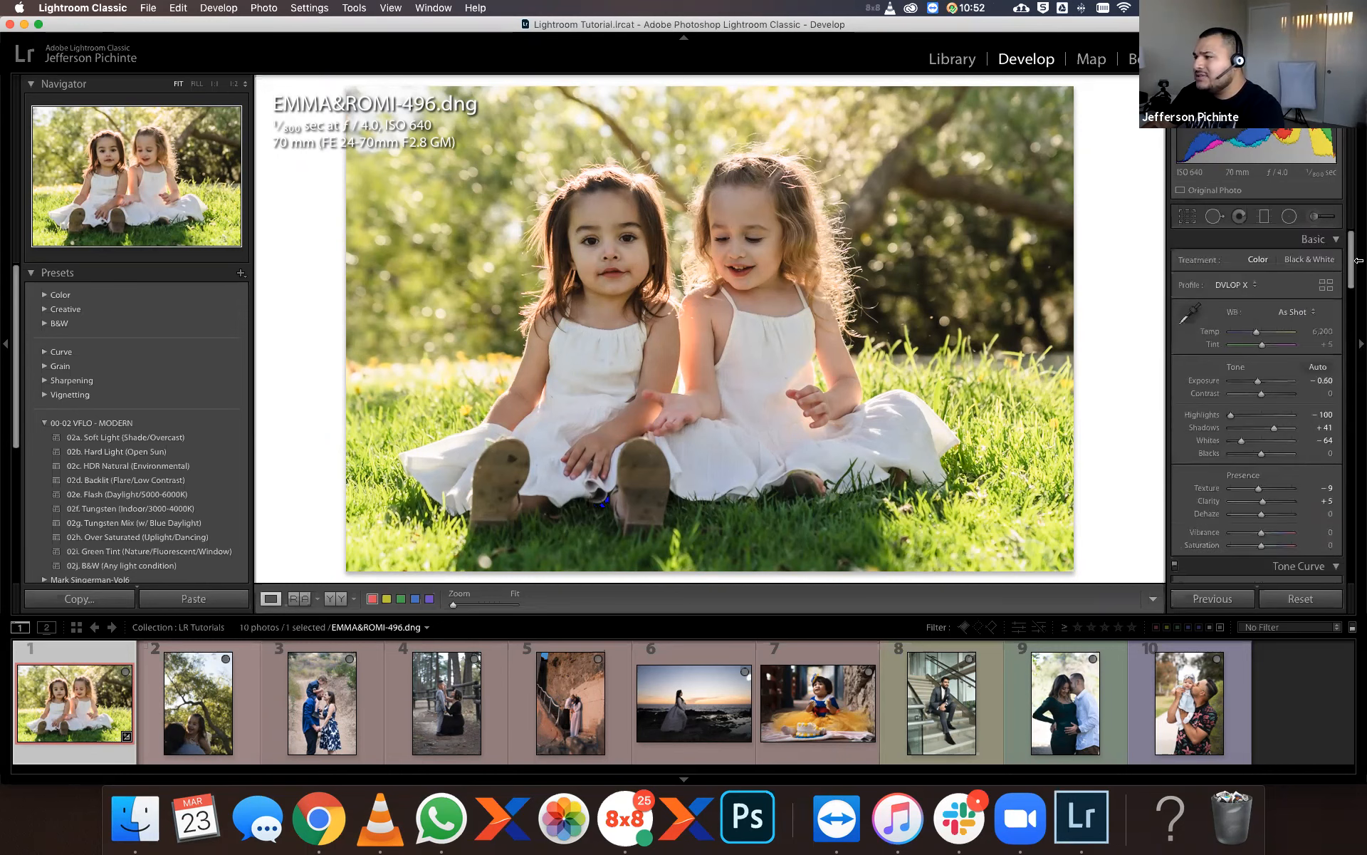
{"action": "left_click", "coordinate": [1324, 381]}
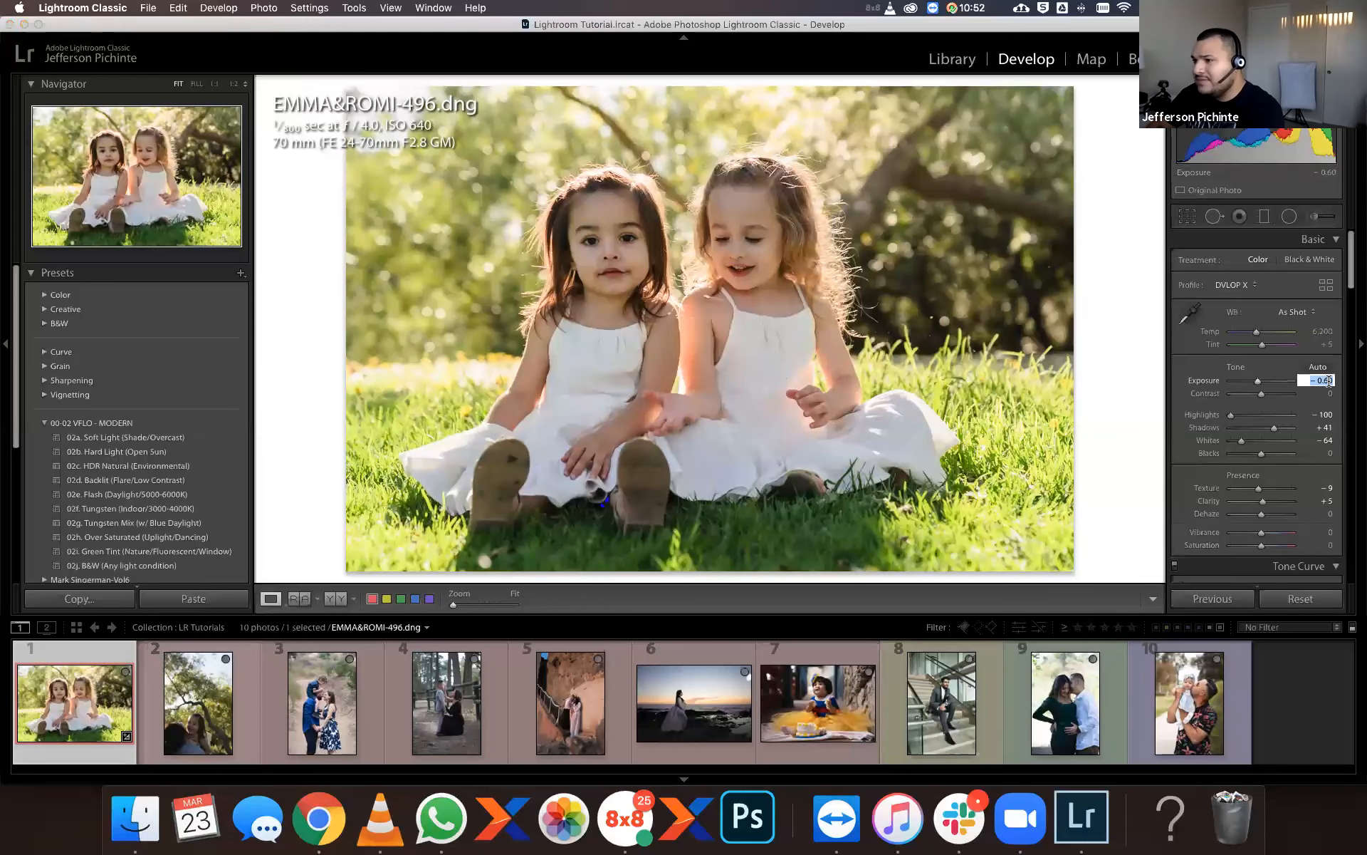
{"action": "key", "text": "Up"}
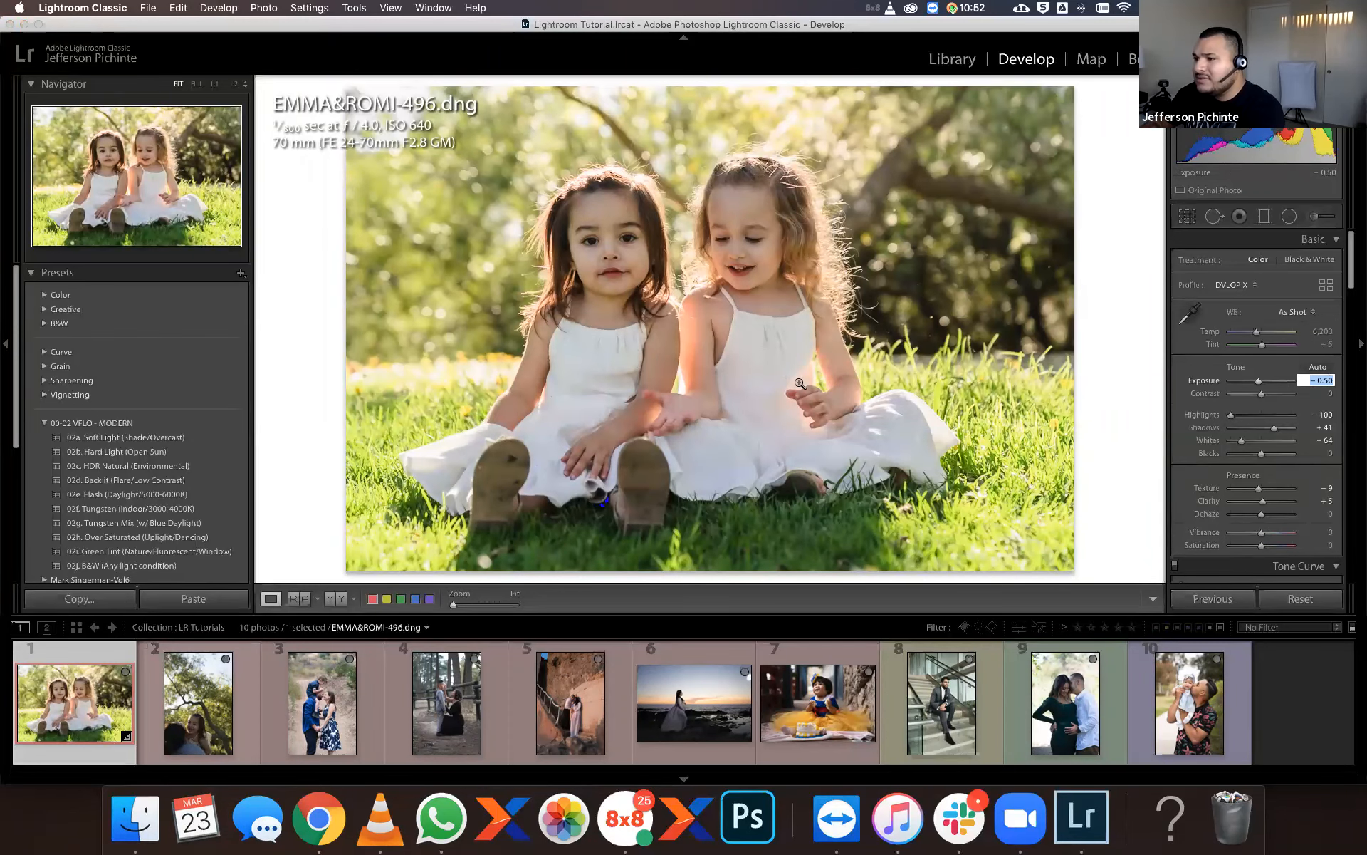
{"action": "left_click", "coordinate": [714, 243]}
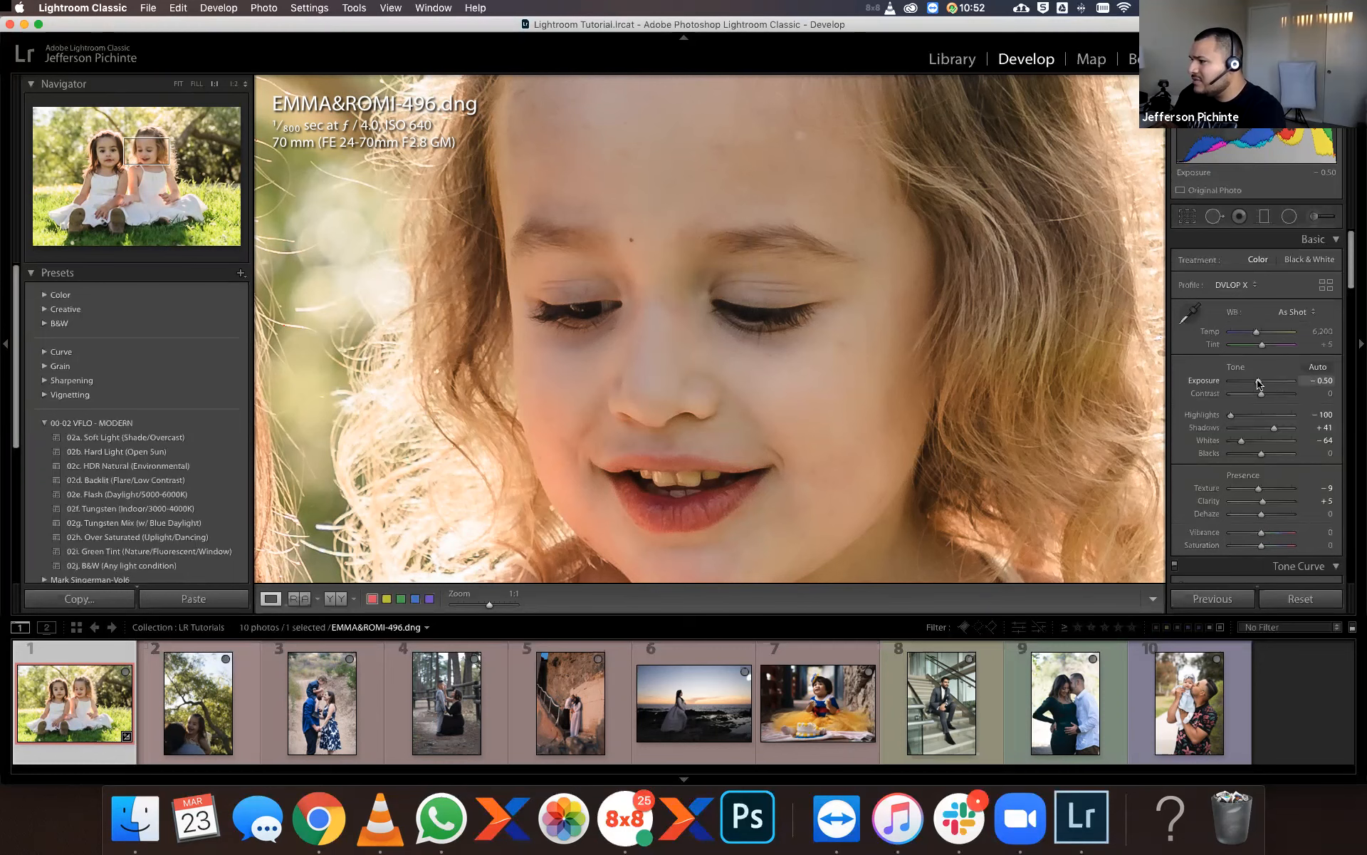
{"action": "scroll", "coordinate": [1258, 383], "scroll_direction": "up", "scroll_amount": 2}
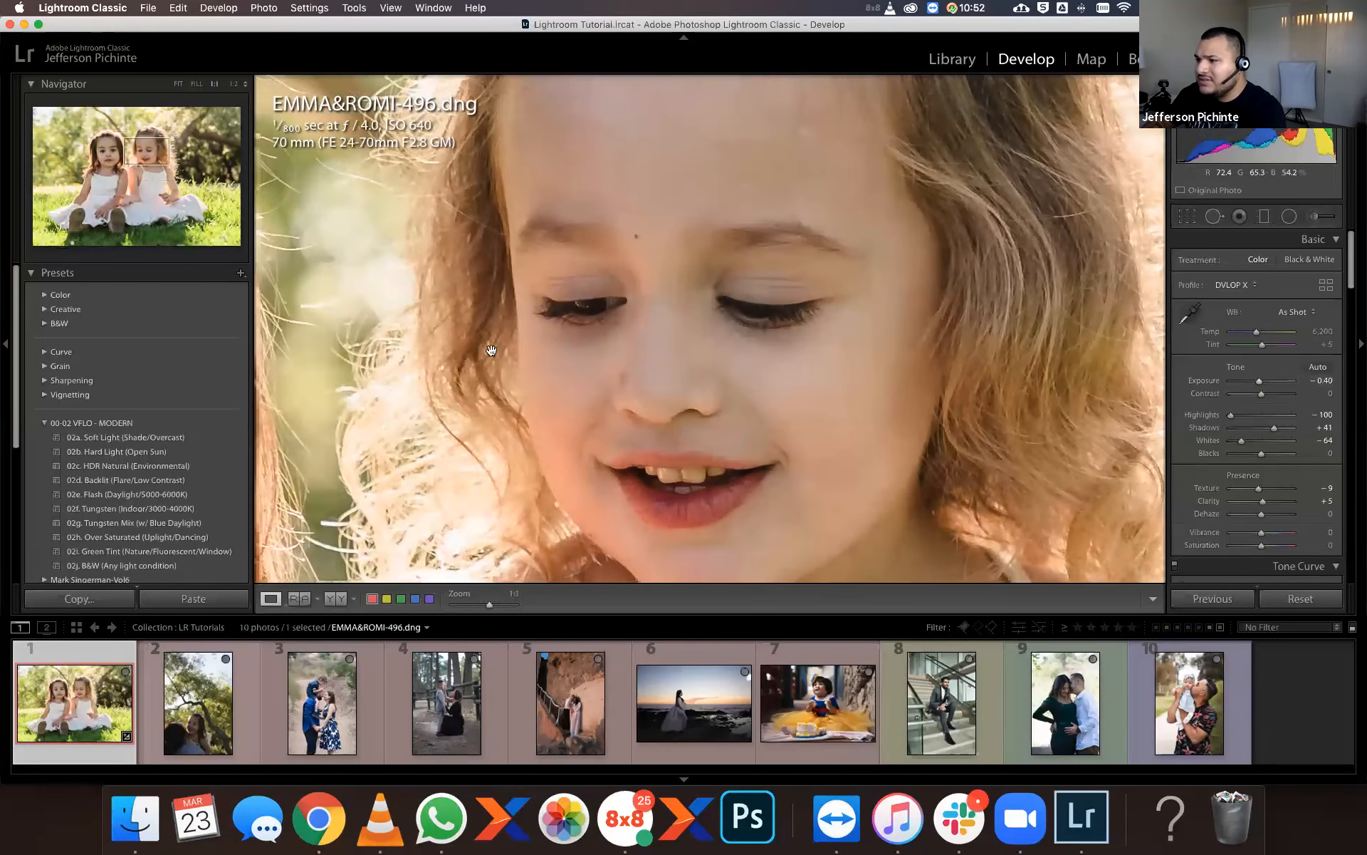
Inspect both girls' faces and skin at full magnification and return to the whole photo.
{"action": "left_click_drag", "start_coordinate": [722, 201], "coordinate": [1023, 12]}
{"action": "left_click_drag", "start_coordinate": [543, 275], "coordinate": [807, 122]}
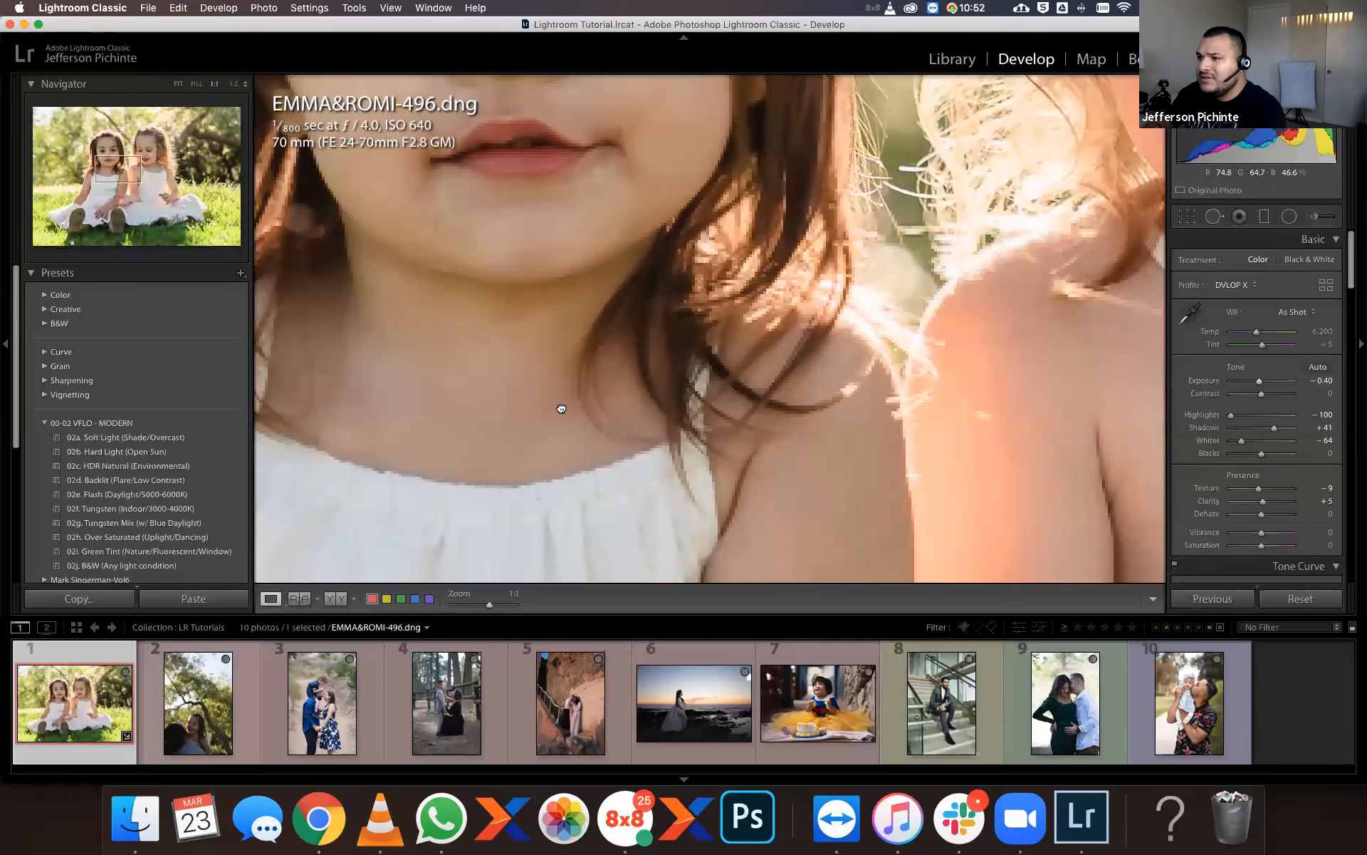
{"action": "left_click", "coordinate": [563, 410]}
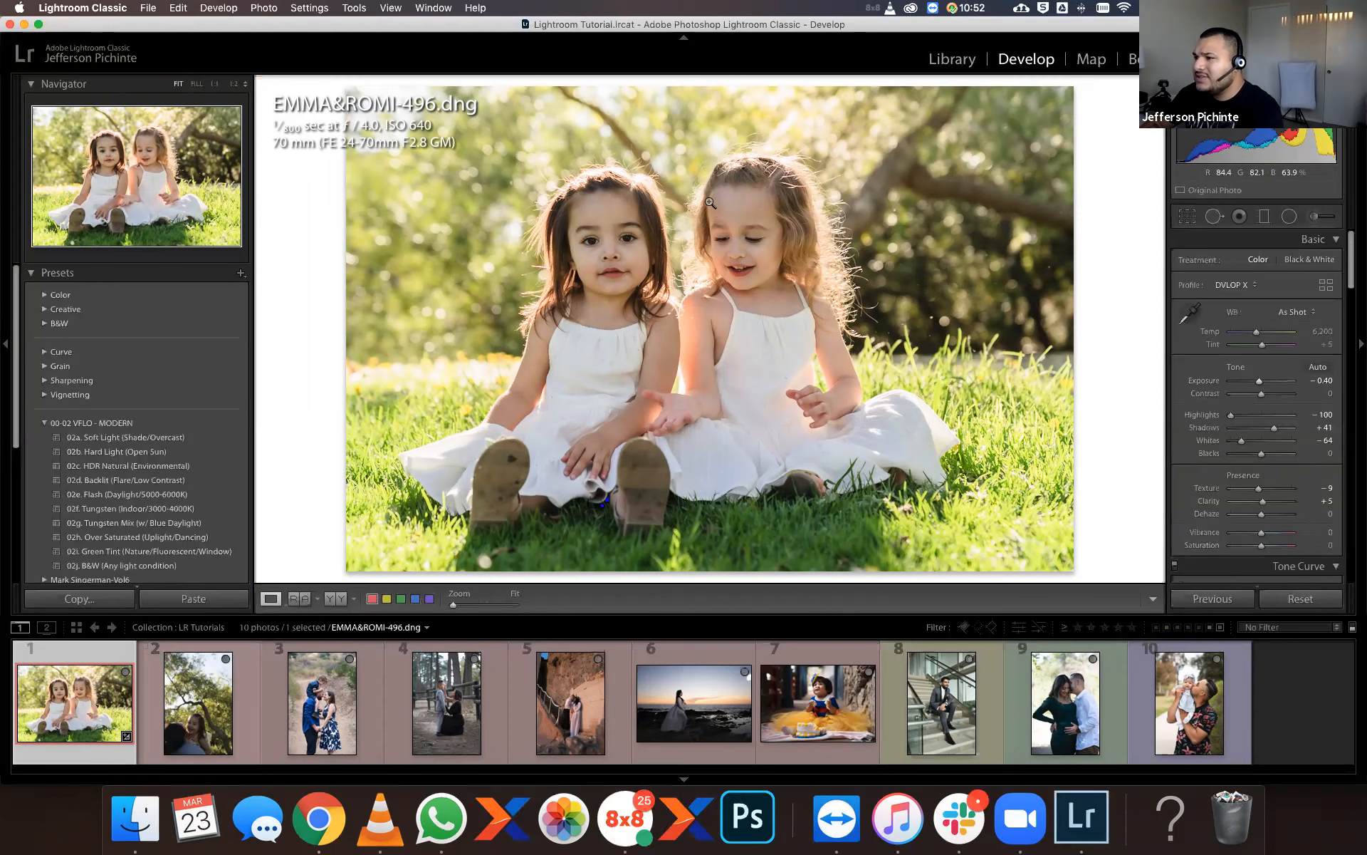
{"action": "left_click", "coordinate": [644, 235]}
{"action": "left_click", "coordinate": [973, 225]}
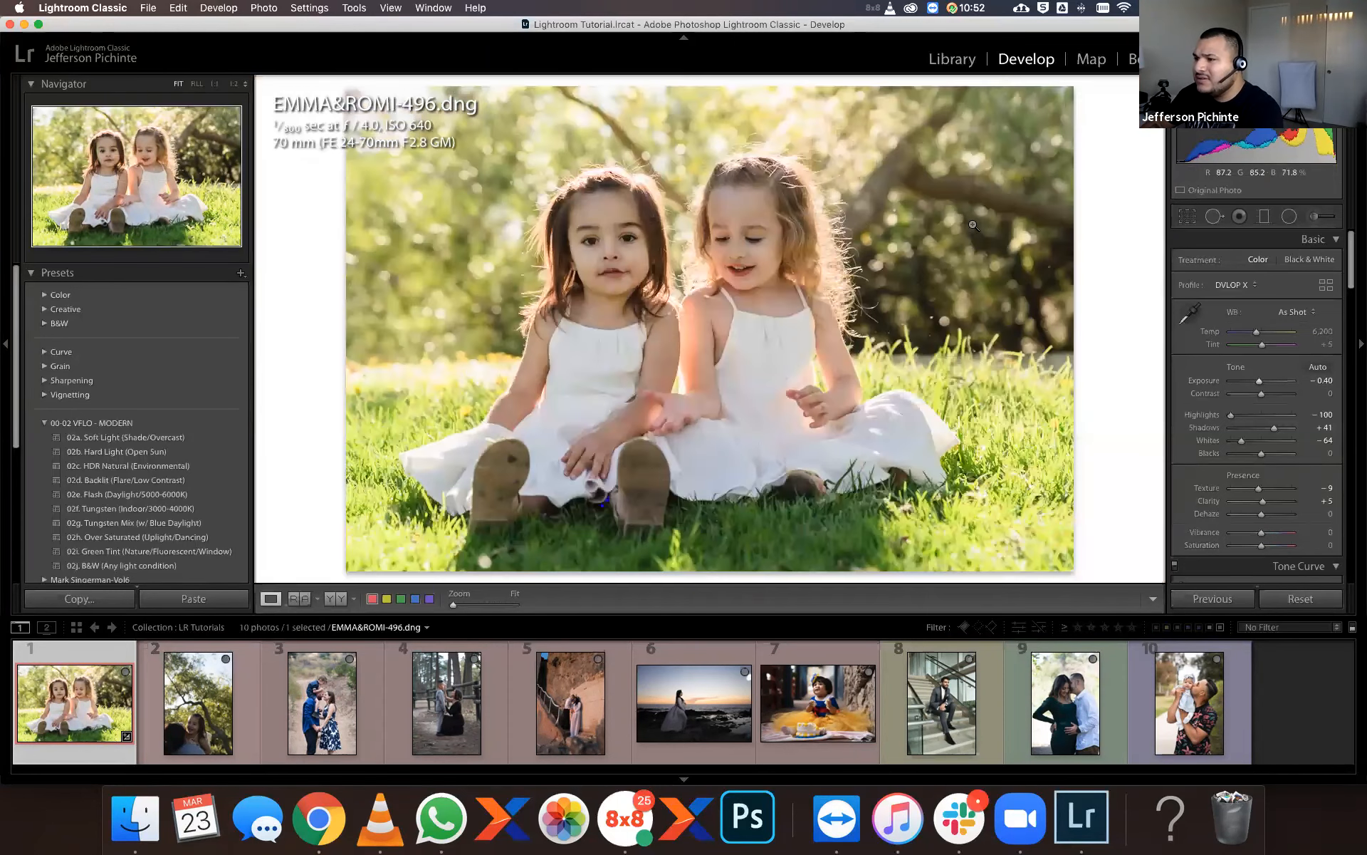
Set the white balance Tint to +12, checking the skin tones on both girls' faces up close.
{"action": "left_click", "coordinate": [723, 219]}
{"action": "left_click_drag", "start_coordinate": [472, 272], "coordinate": [812, 215]}
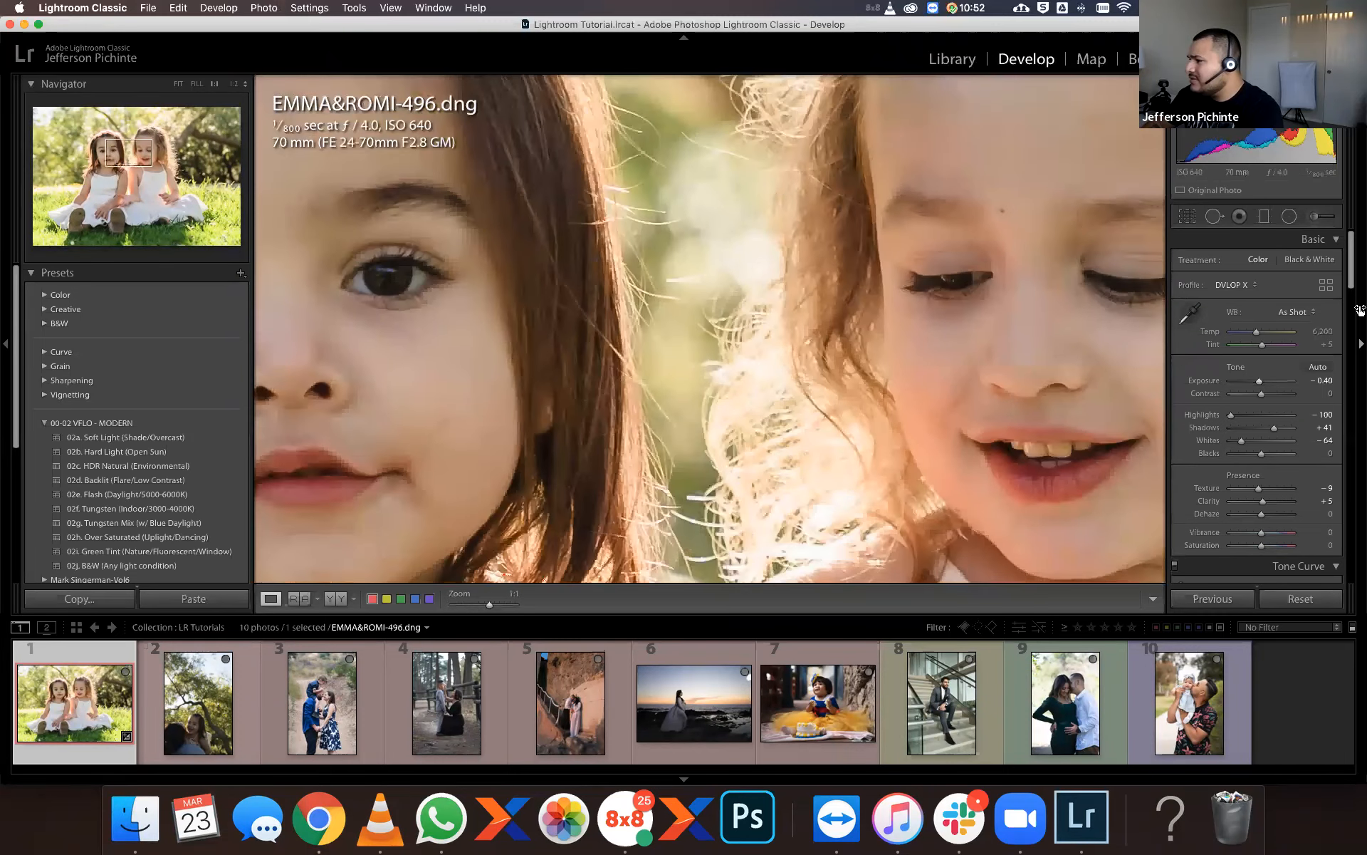
{"action": "left_click", "coordinate": [1325, 343]}
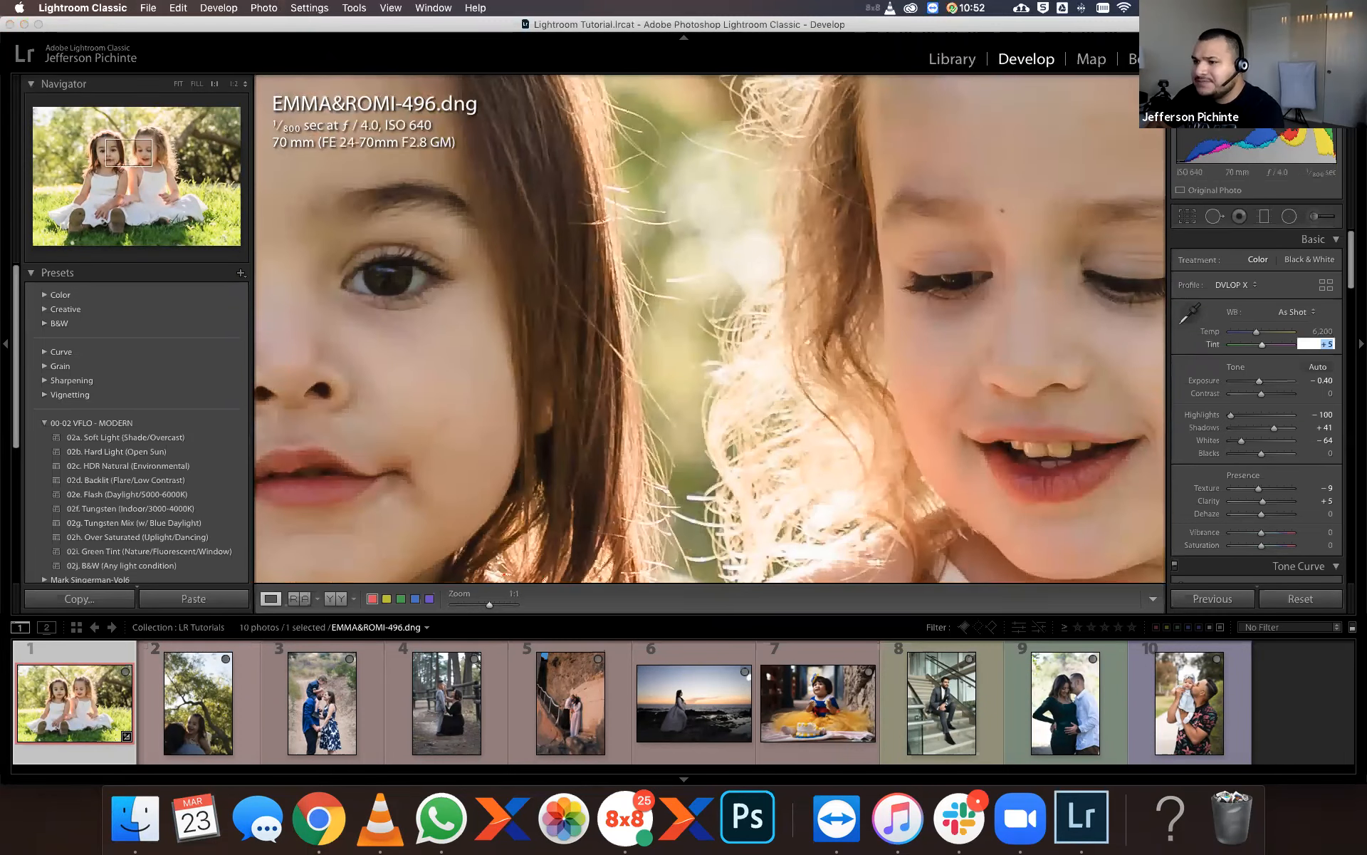
{"action": "key", "text": "Up"}
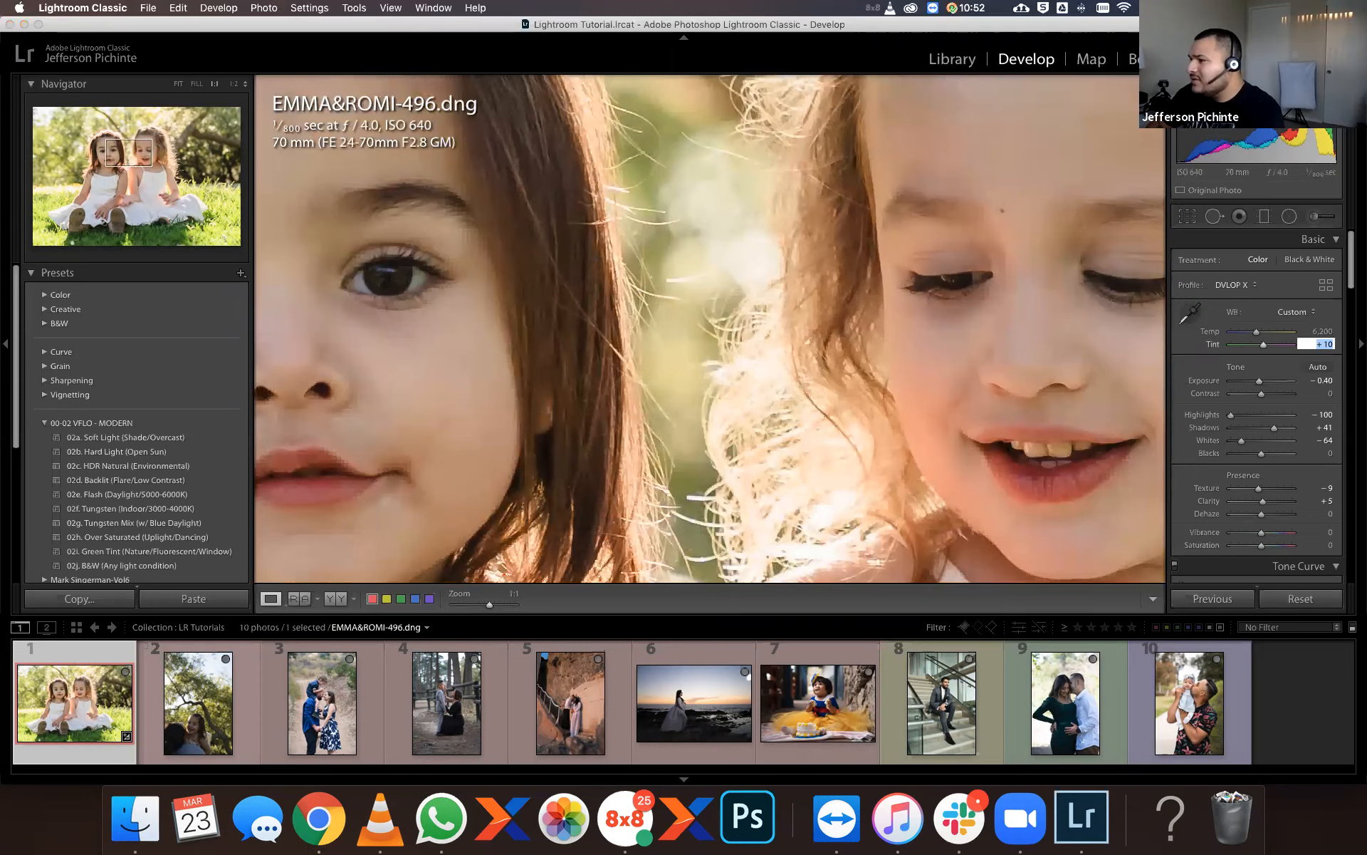
{"action": "left_click_drag", "start_coordinate": [728, 470], "coordinate": [734, 470]}
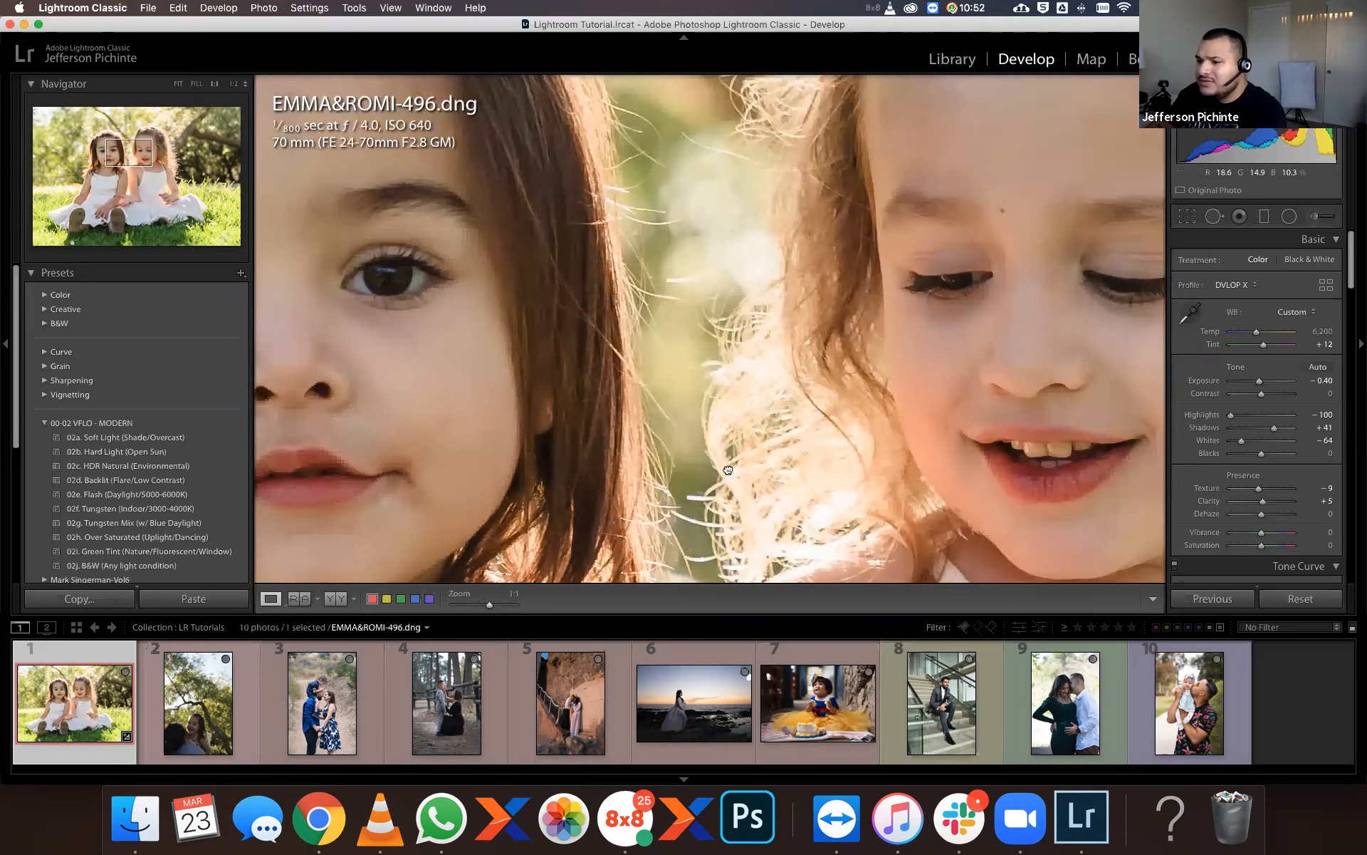
{"action": "left_click_drag", "start_coordinate": [788, 425], "coordinate": [930, 240]}
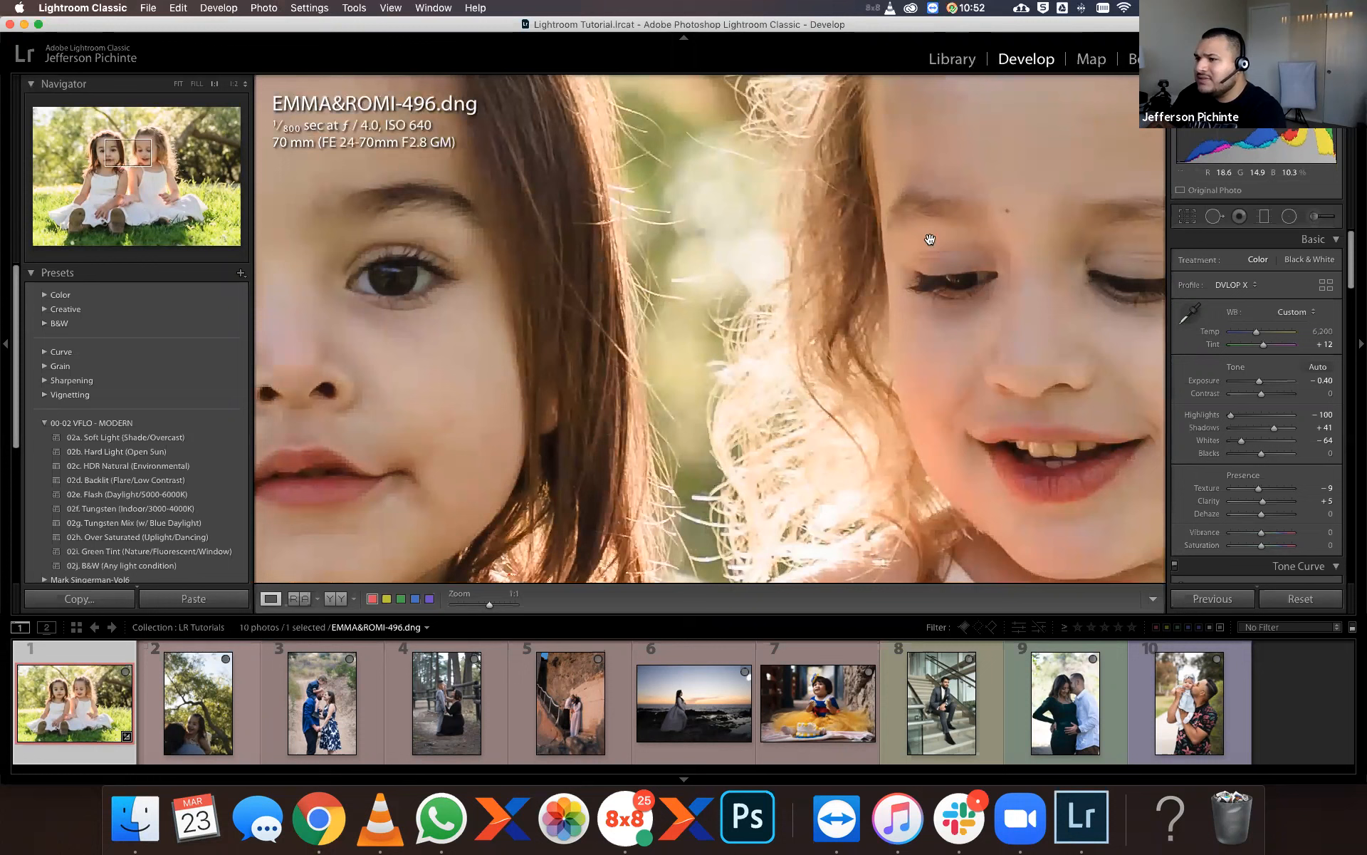
{"action": "left_click_drag", "start_coordinate": [831, 359], "coordinate": [702, 384]}
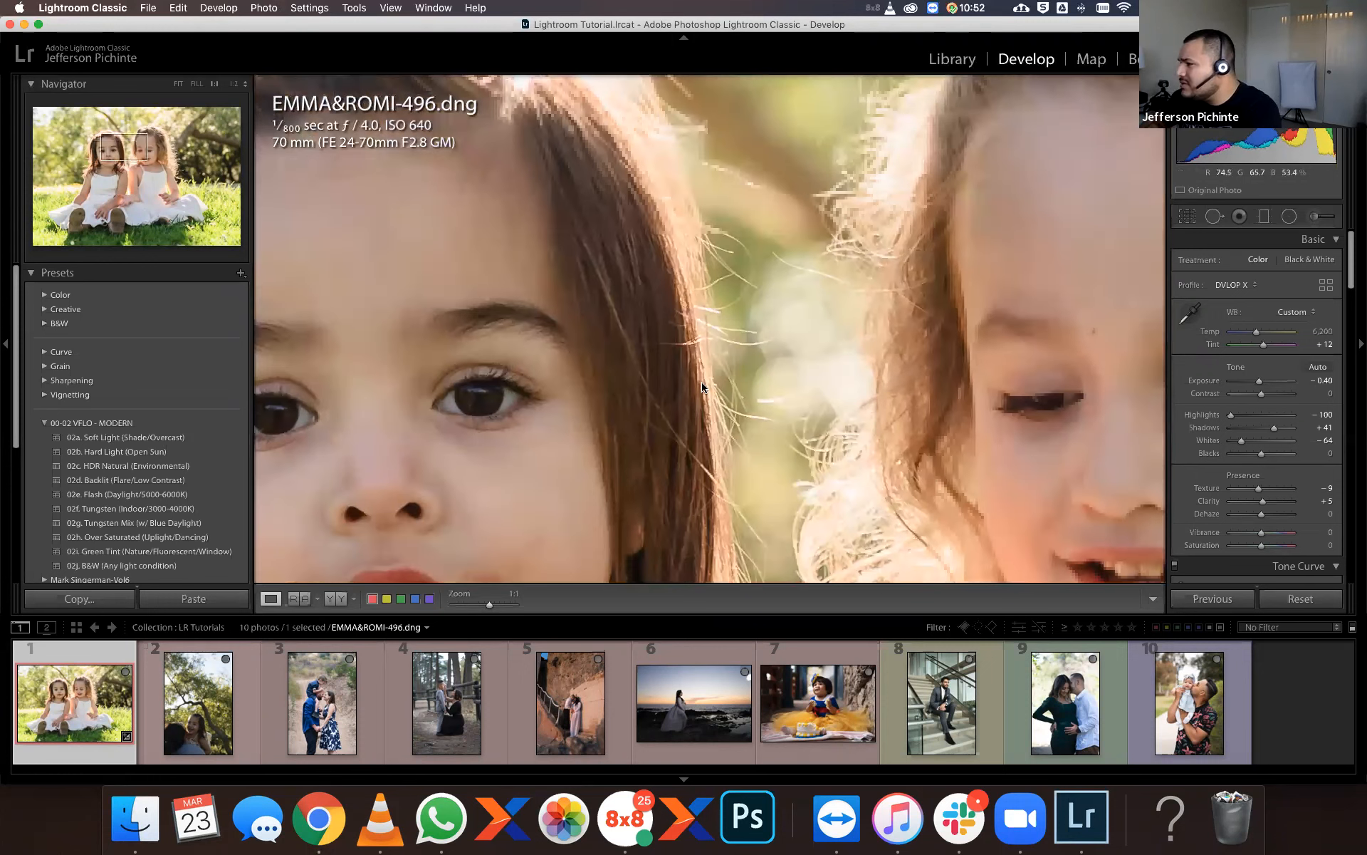
Warm the photo's white balance by setting Temp to 6,801 and Tint to +16.
{"action": "left_click_drag", "start_coordinate": [1257, 335], "coordinate": [1259, 336]}
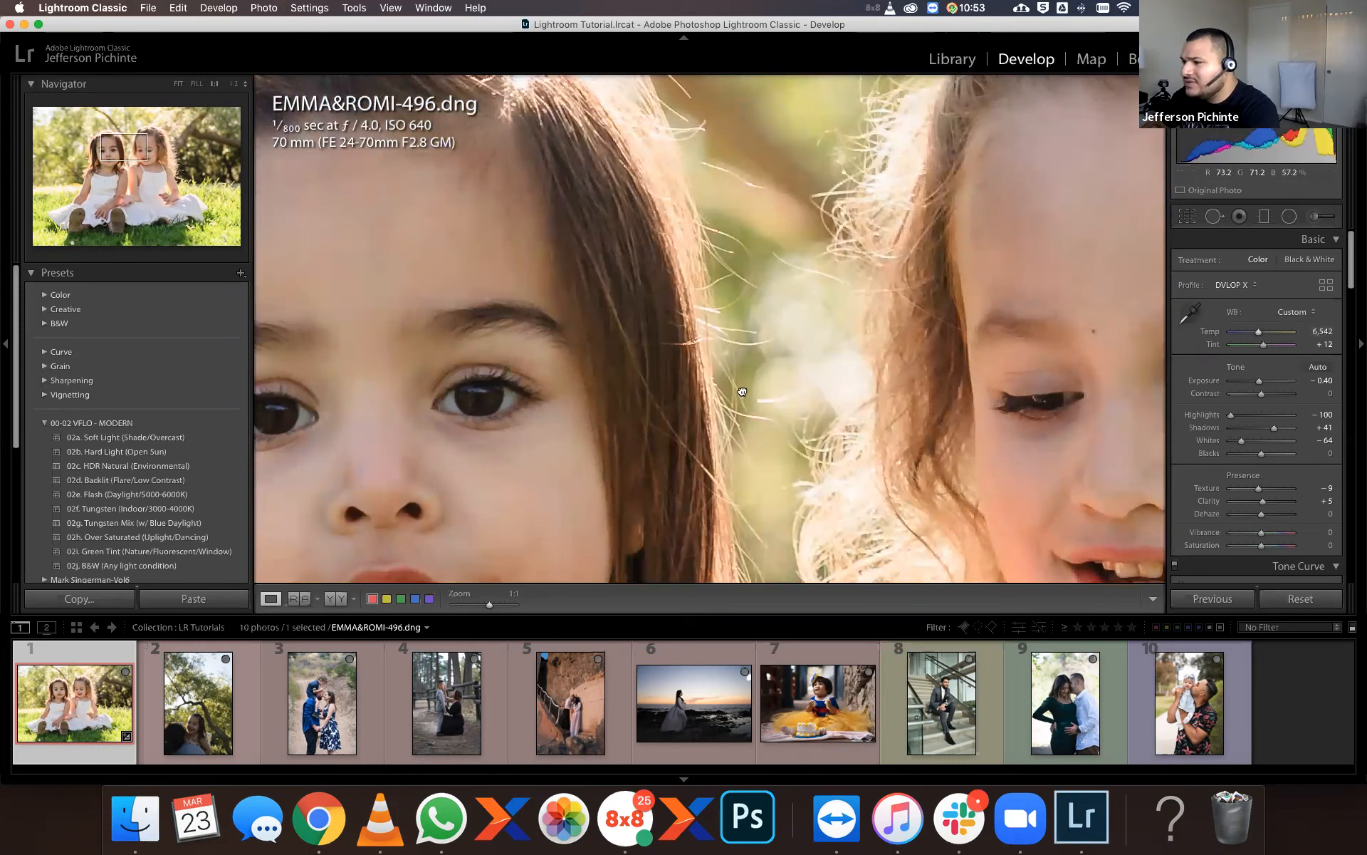
{"action": "left_click_drag", "start_coordinate": [743, 392], "coordinate": [754, 390]}
{"action": "left_click", "coordinate": [1323, 344]}
{"action": "key", "text": "Up"}
{"action": "key", "text": "Up"}
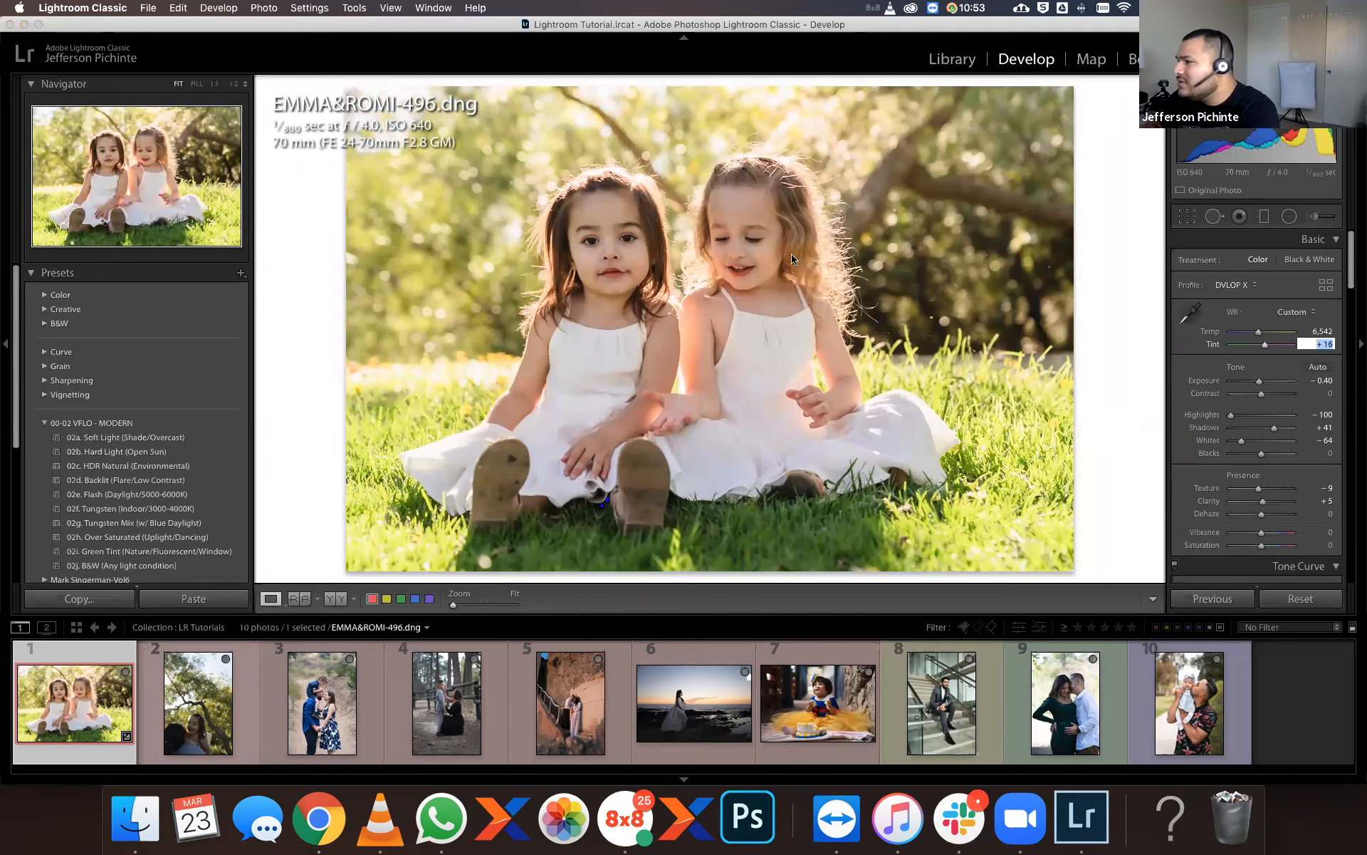
{"action": "left_click_drag", "start_coordinate": [1258, 337], "coordinate": [1258, 336]}
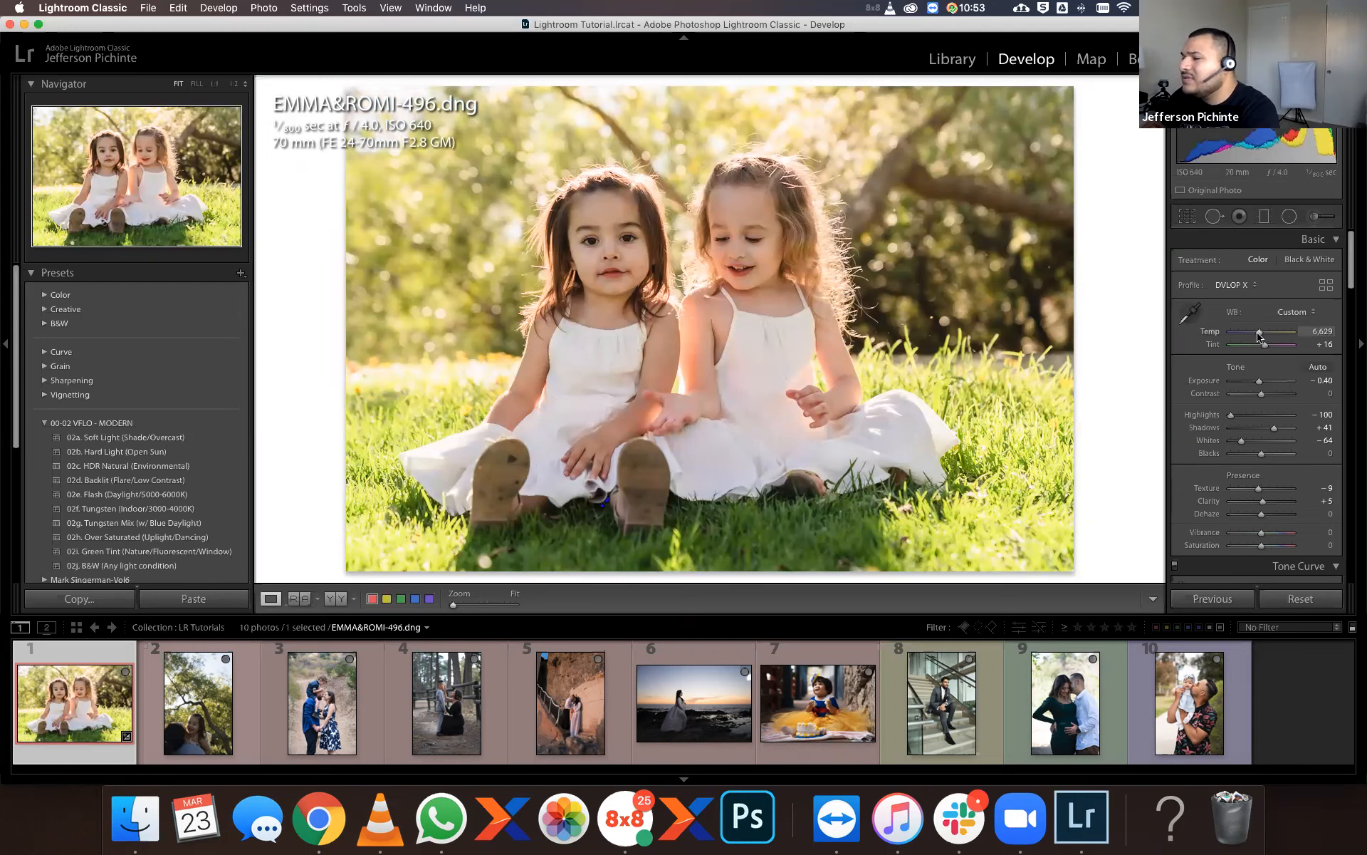
{"action": "left_click_drag", "start_coordinate": [1259, 336], "coordinate": [1260, 336]}
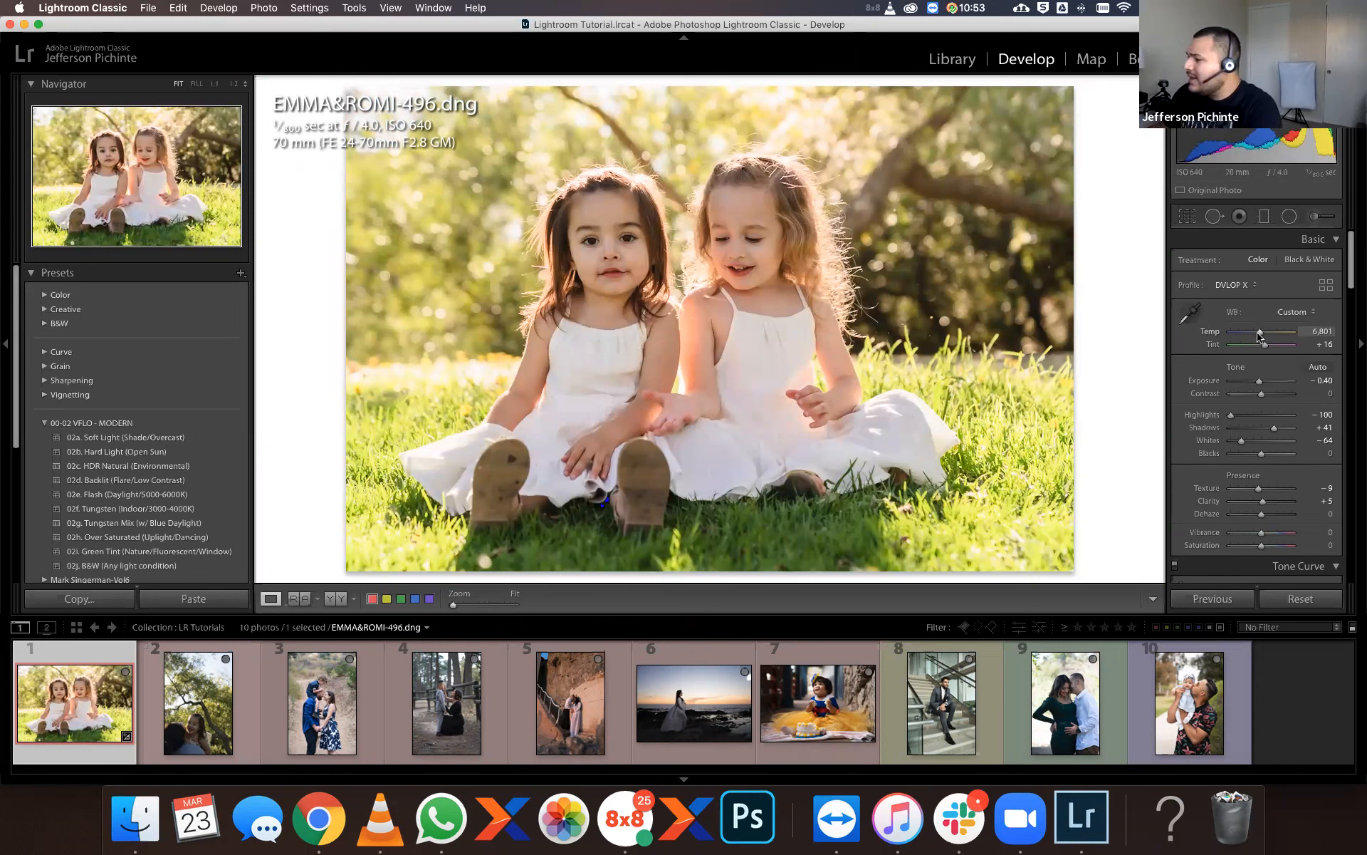
Draw a large radial filter centred on both girls, show its mask overlay and turn off Invert to target the surroundings.
{"action": "left_click", "coordinate": [1289, 215]}
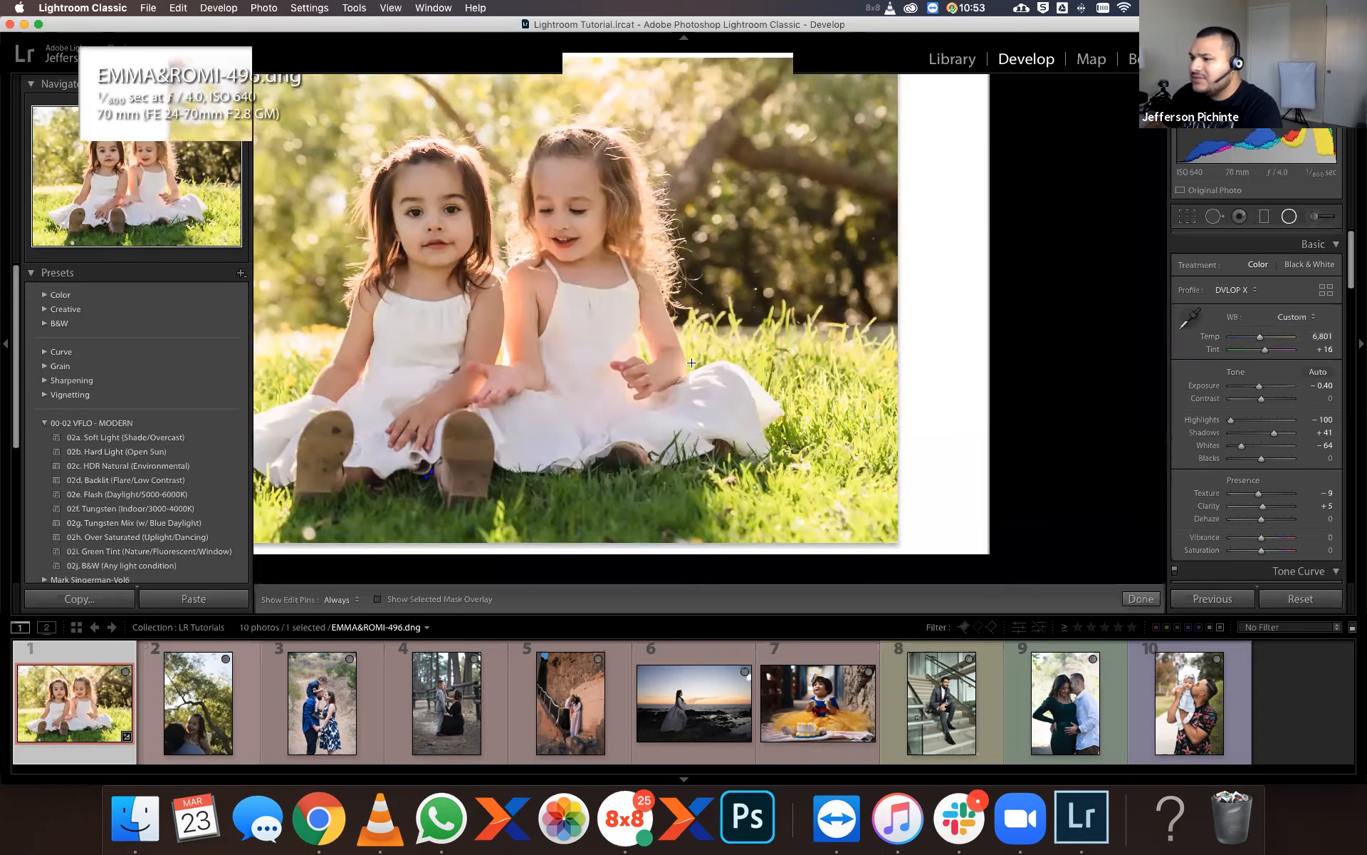
{"action": "left_click_drag", "start_coordinate": [680, 340], "coordinate": [940, 565]}
{"action": "key", "text": "o"}
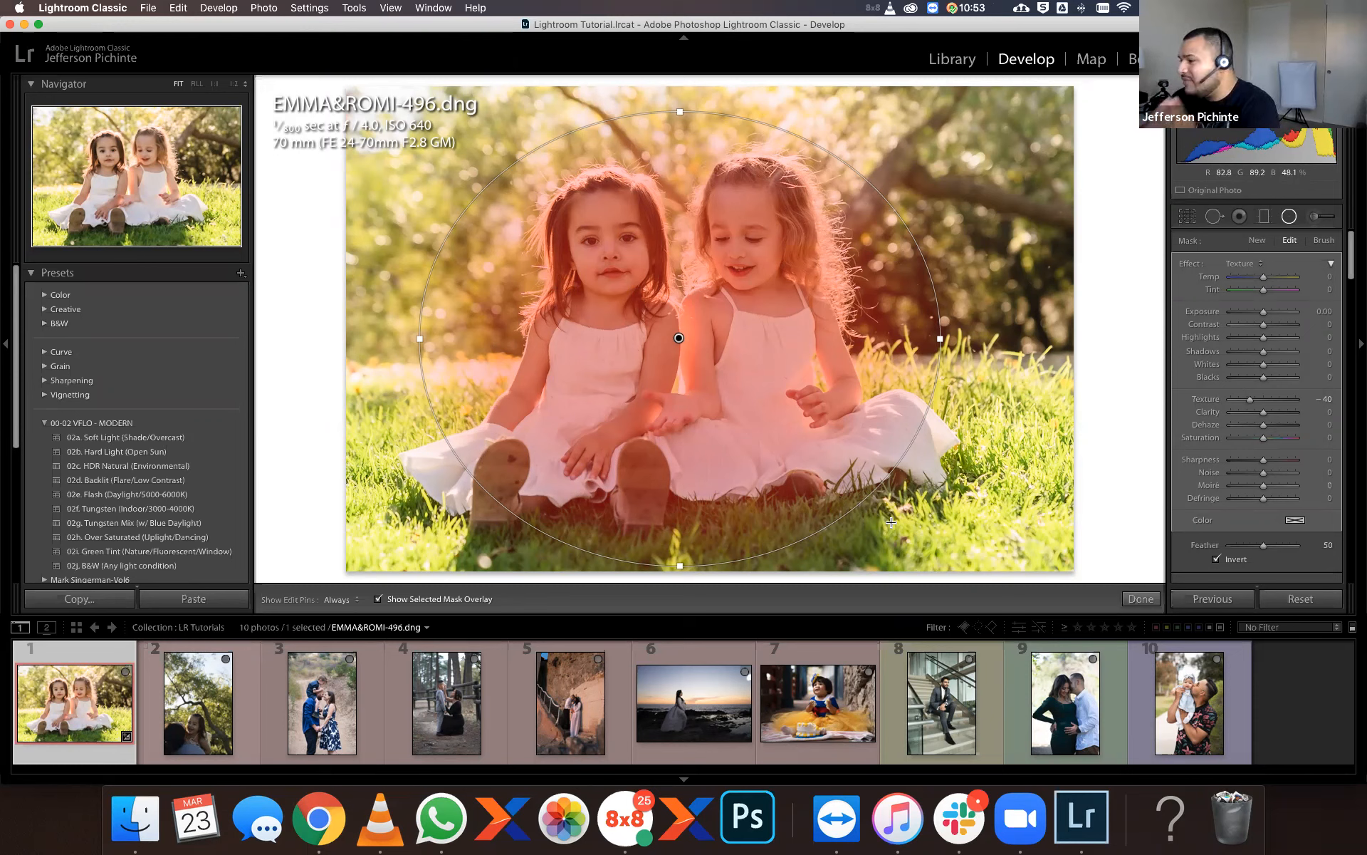
{"action": "left_click", "coordinate": [1216, 559]}
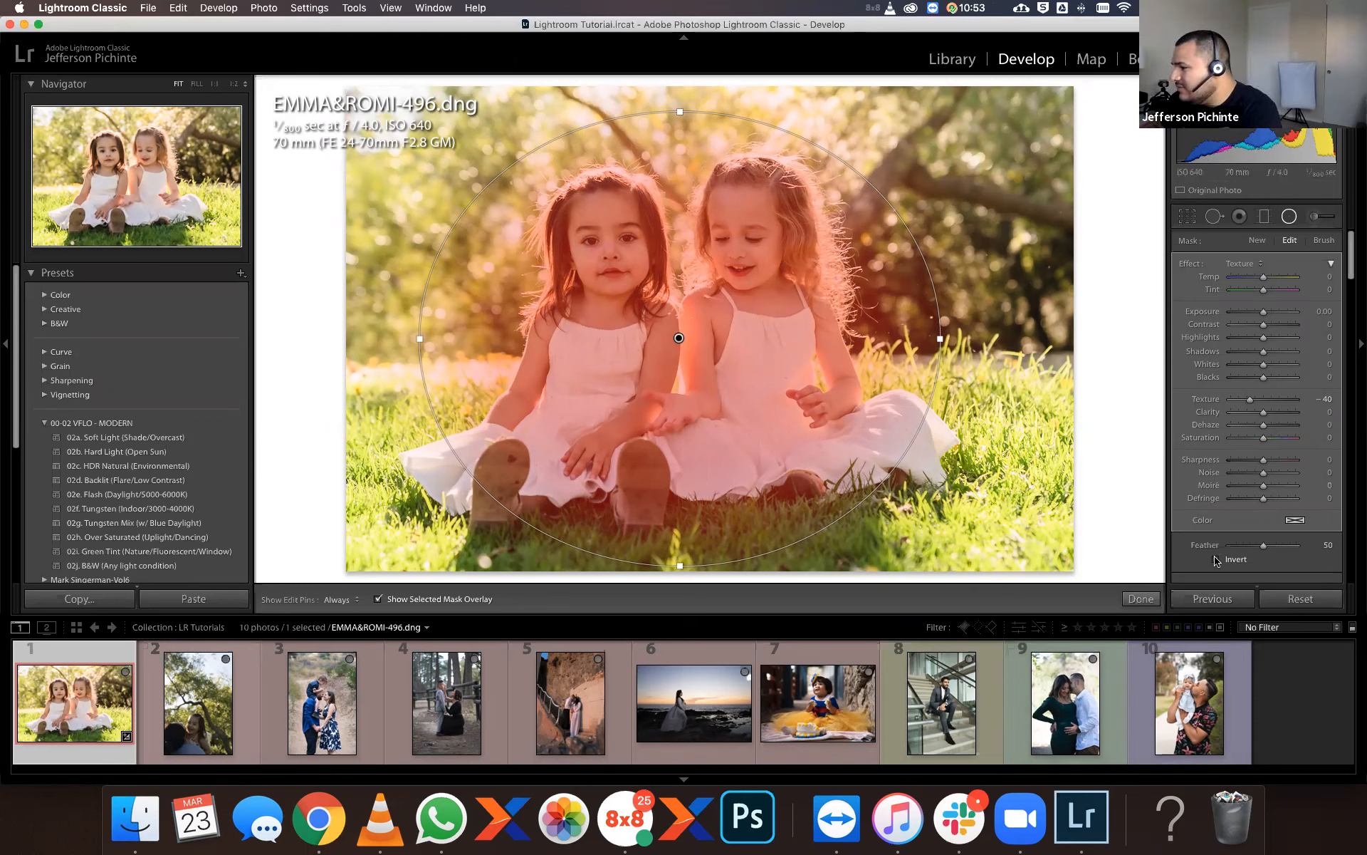
{"action": "left_click", "coordinate": [1216, 559]}
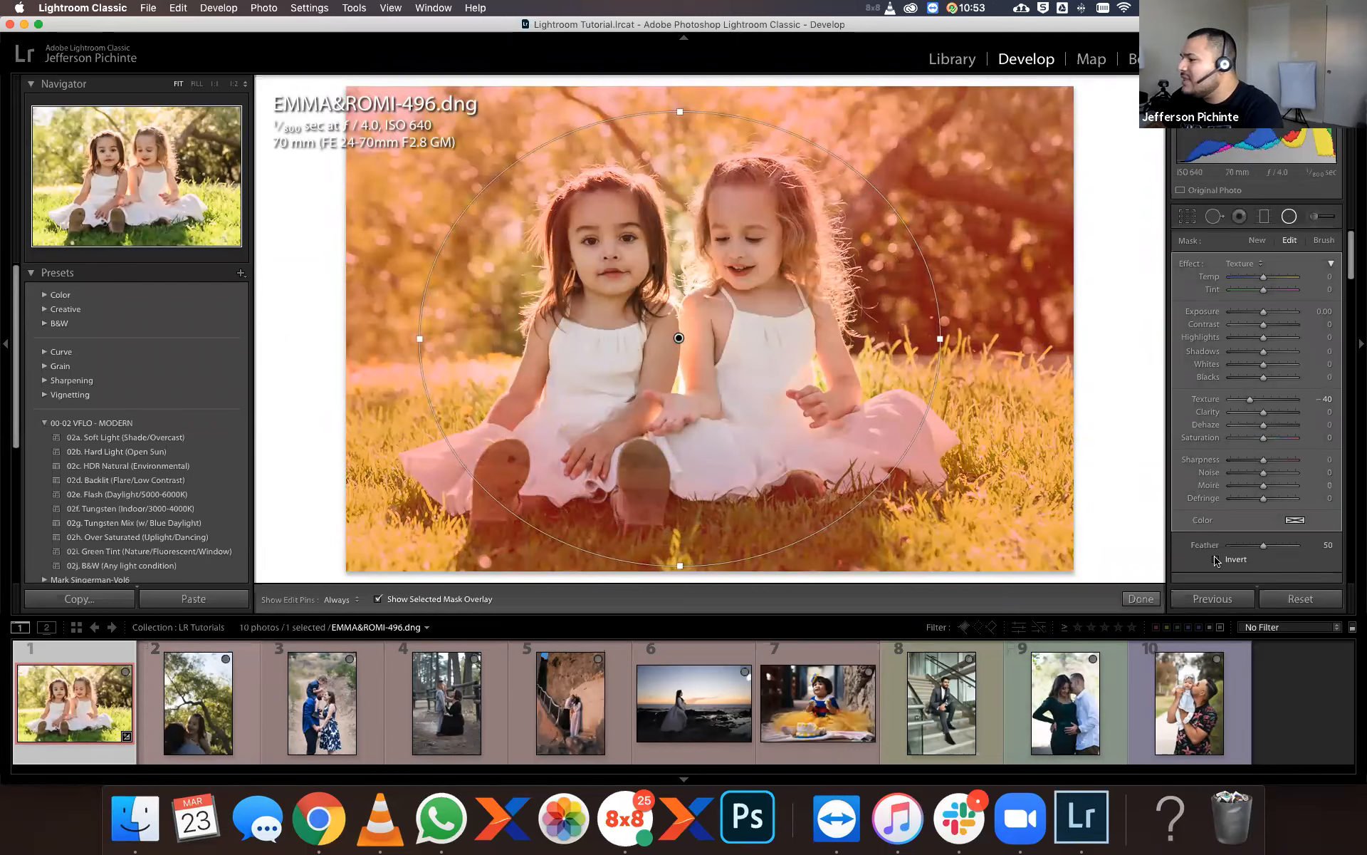
Add a Luminance range mask to the radial filter and sample the dark-haired girl's face.
{"action": "scroll", "coordinate": [1313, 572], "scroll_direction": "down", "scroll_amount": 3}
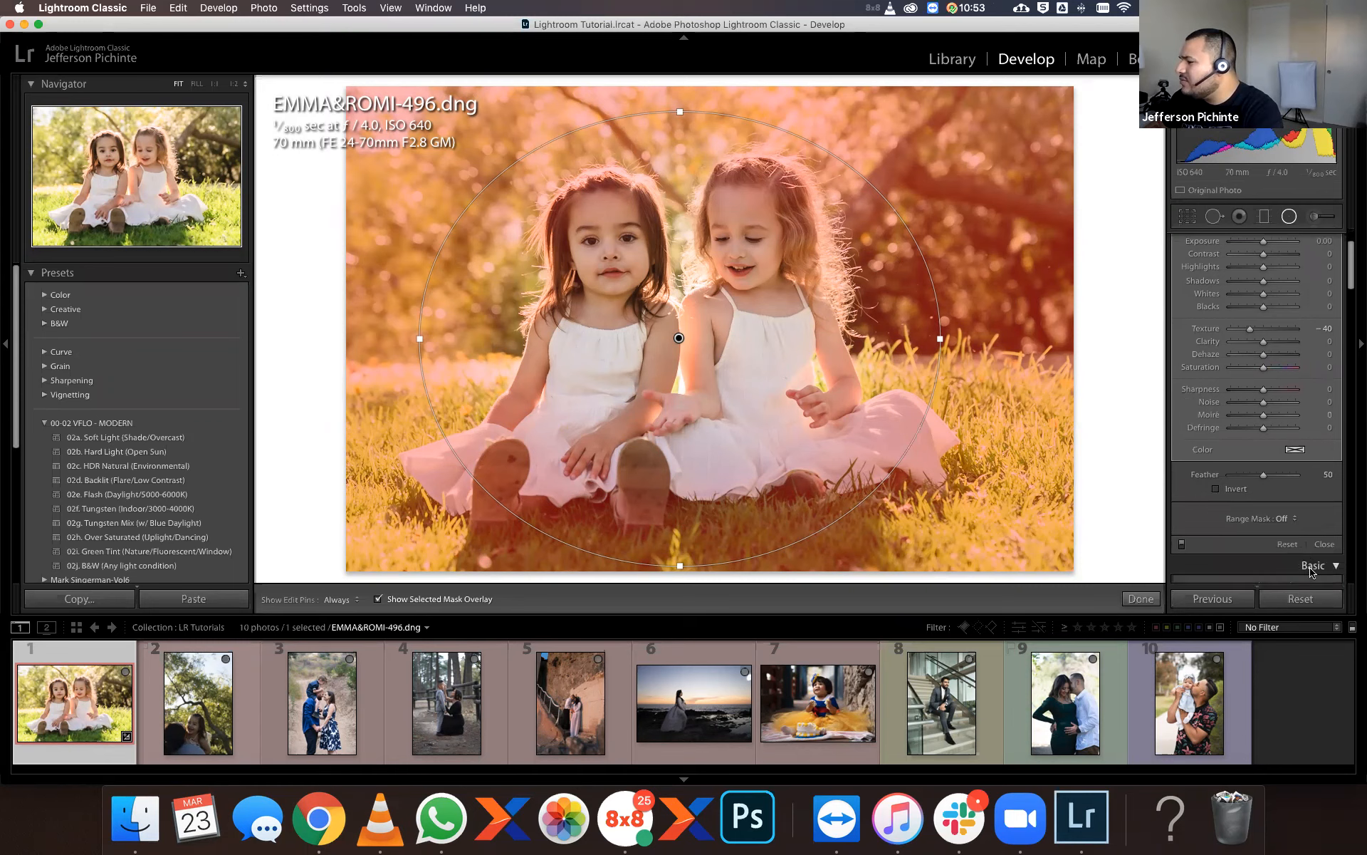
{"action": "left_click", "coordinate": [1286, 519]}
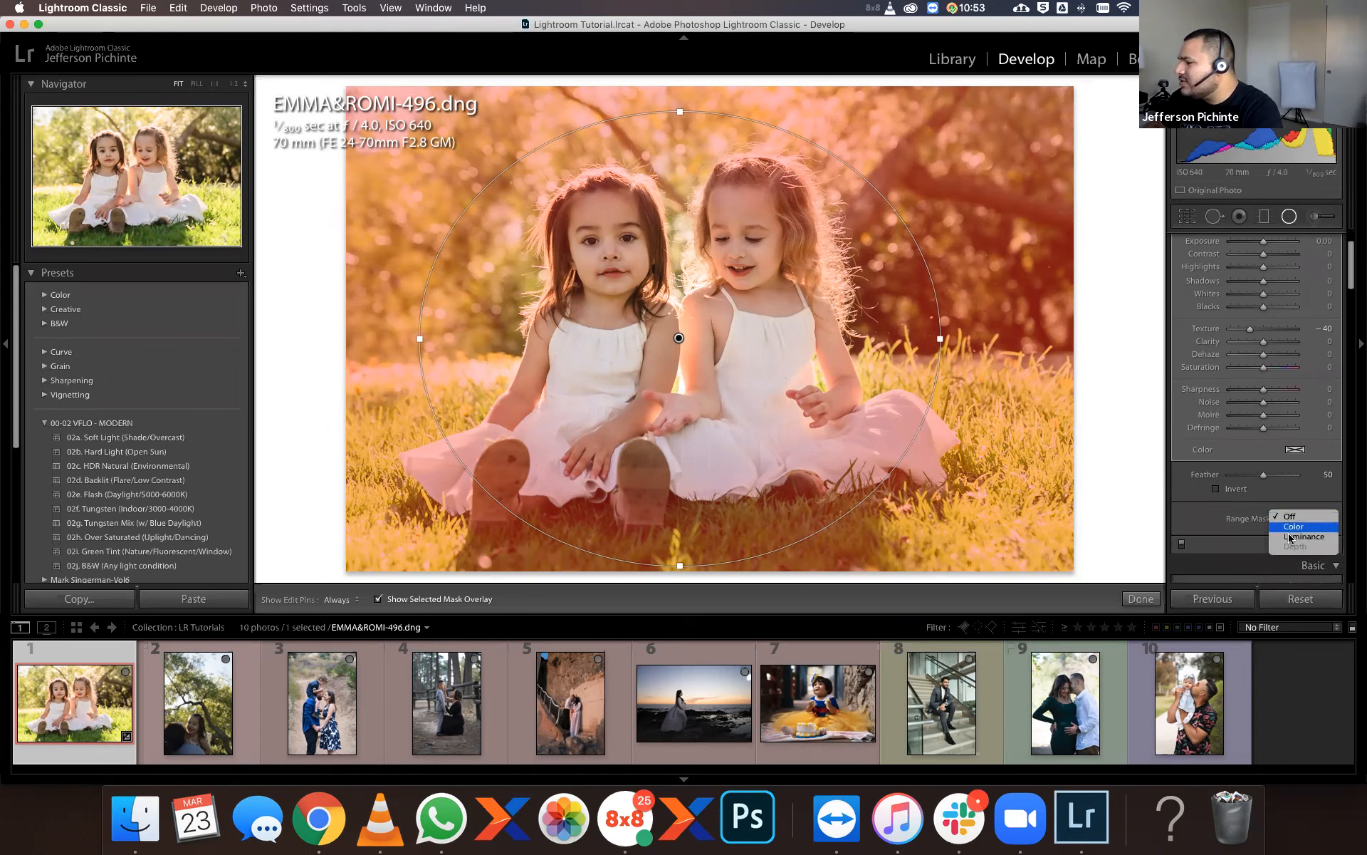
{"action": "left_click", "coordinate": [1289, 536]}
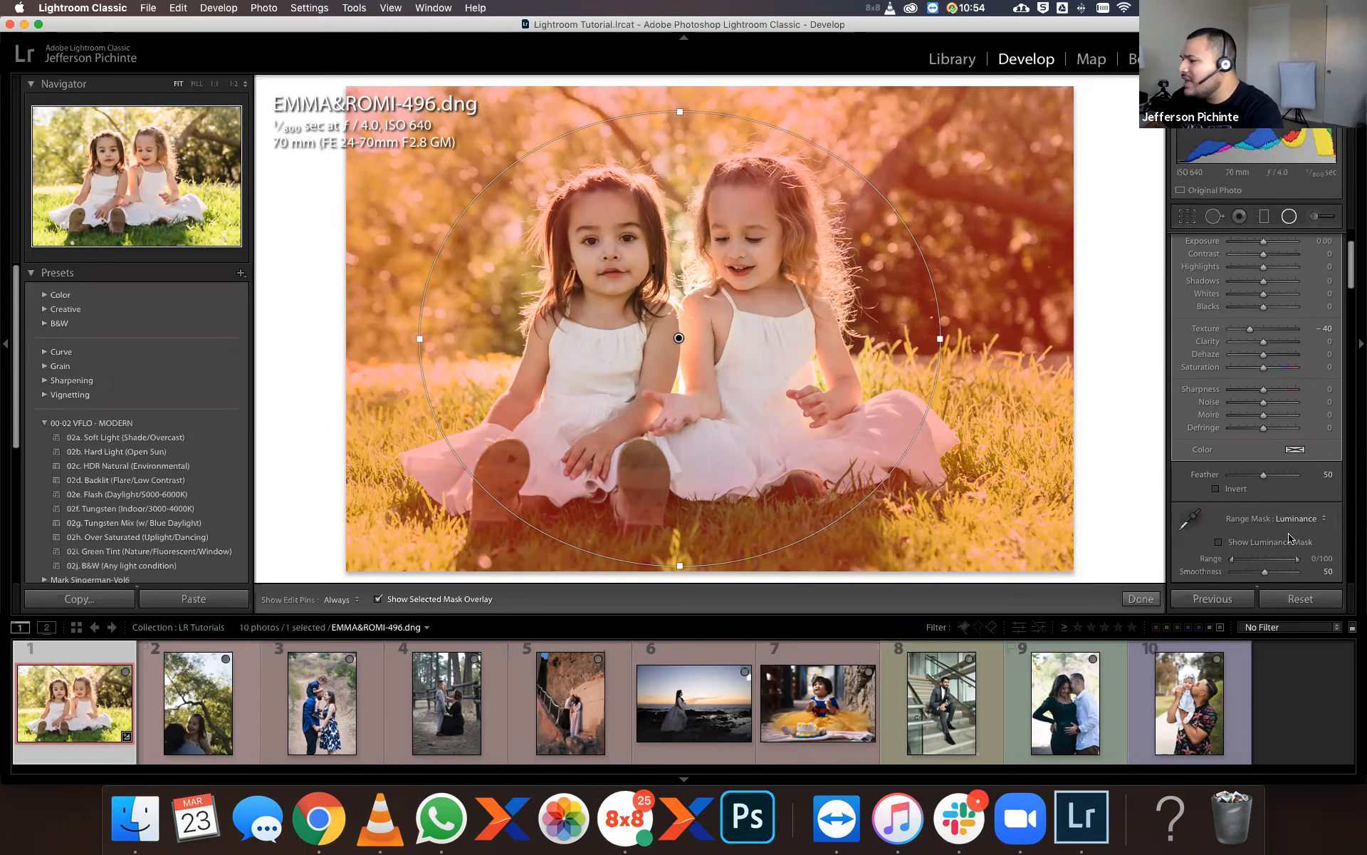
{"action": "left_click", "coordinate": [1189, 519]}
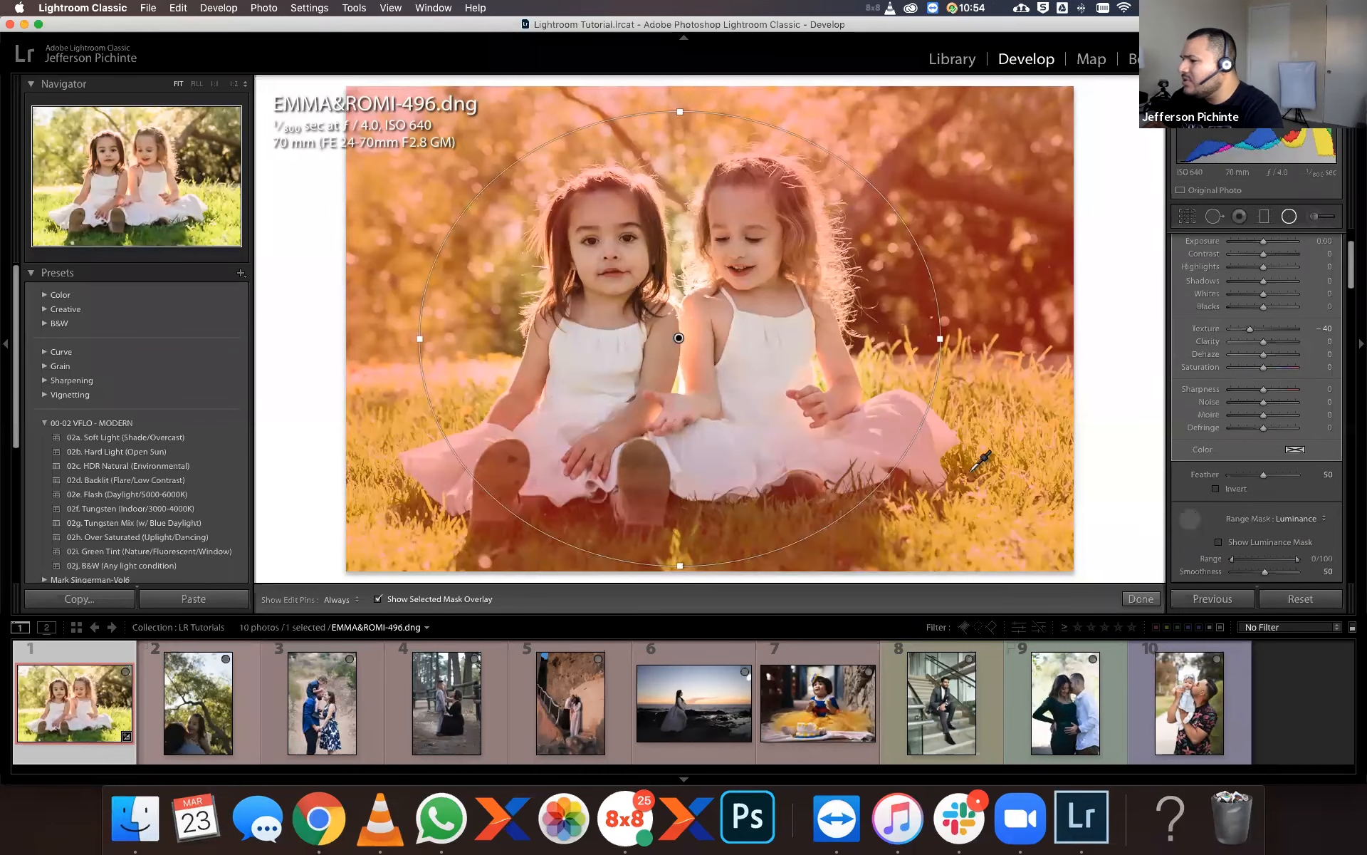
{"action": "left_click", "coordinate": [634, 252]}
{"action": "key", "text": "o"}
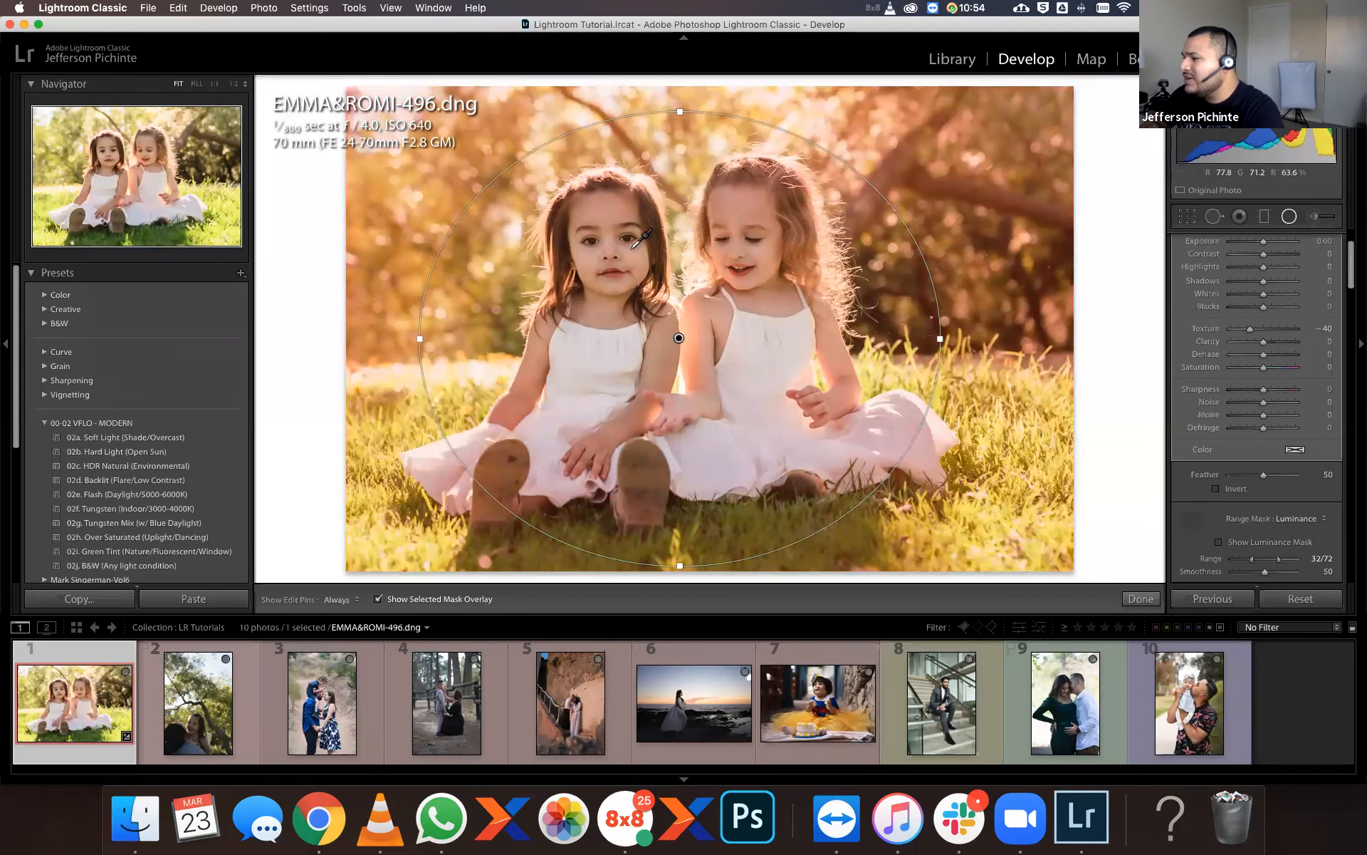
{"action": "key", "text": "Escape"}
{"action": "scroll", "coordinate": [1245, 530], "scroll_direction": "up", "scroll_amount": 5}
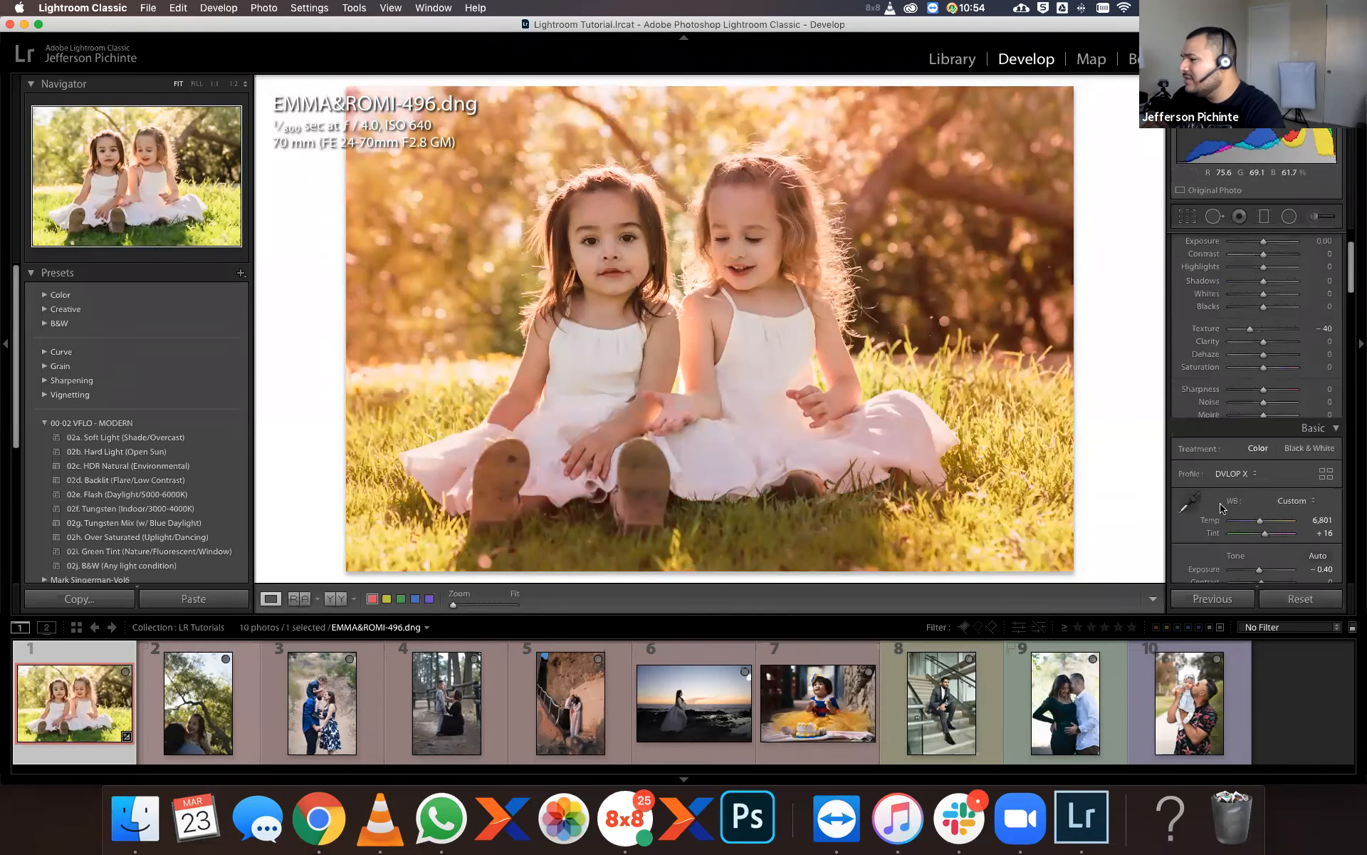
{"action": "left_click", "coordinate": [1328, 404]}
{"action": "left_click_drag", "start_coordinate": [1350, 294], "coordinate": [1348, 406]}
{"action": "scroll", "coordinate": [1348, 406], "scroll_direction": "down", "scroll_amount": 2}
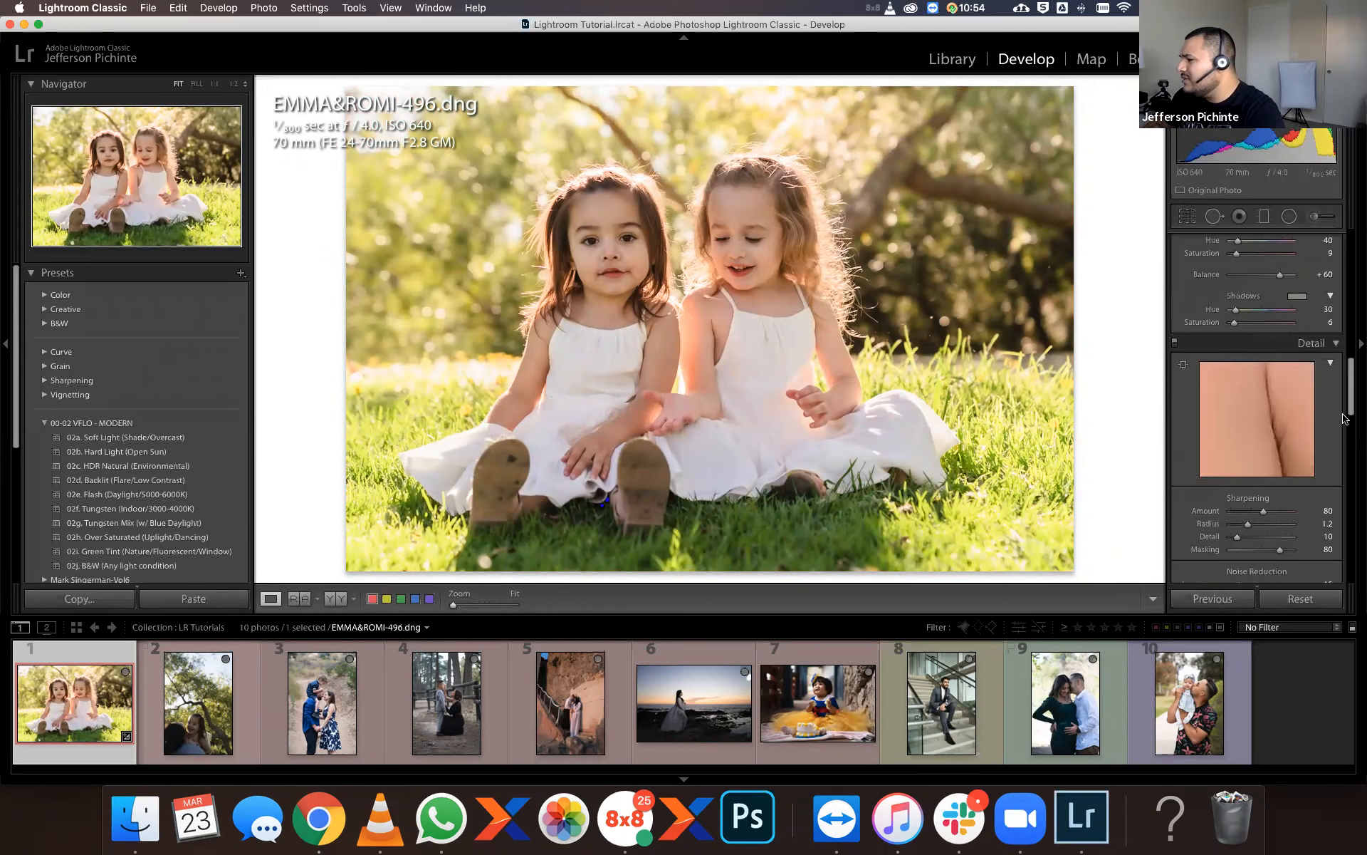
{"action": "scroll", "coordinate": [1334, 324], "scroll_direction": "up", "scroll_amount": 4}
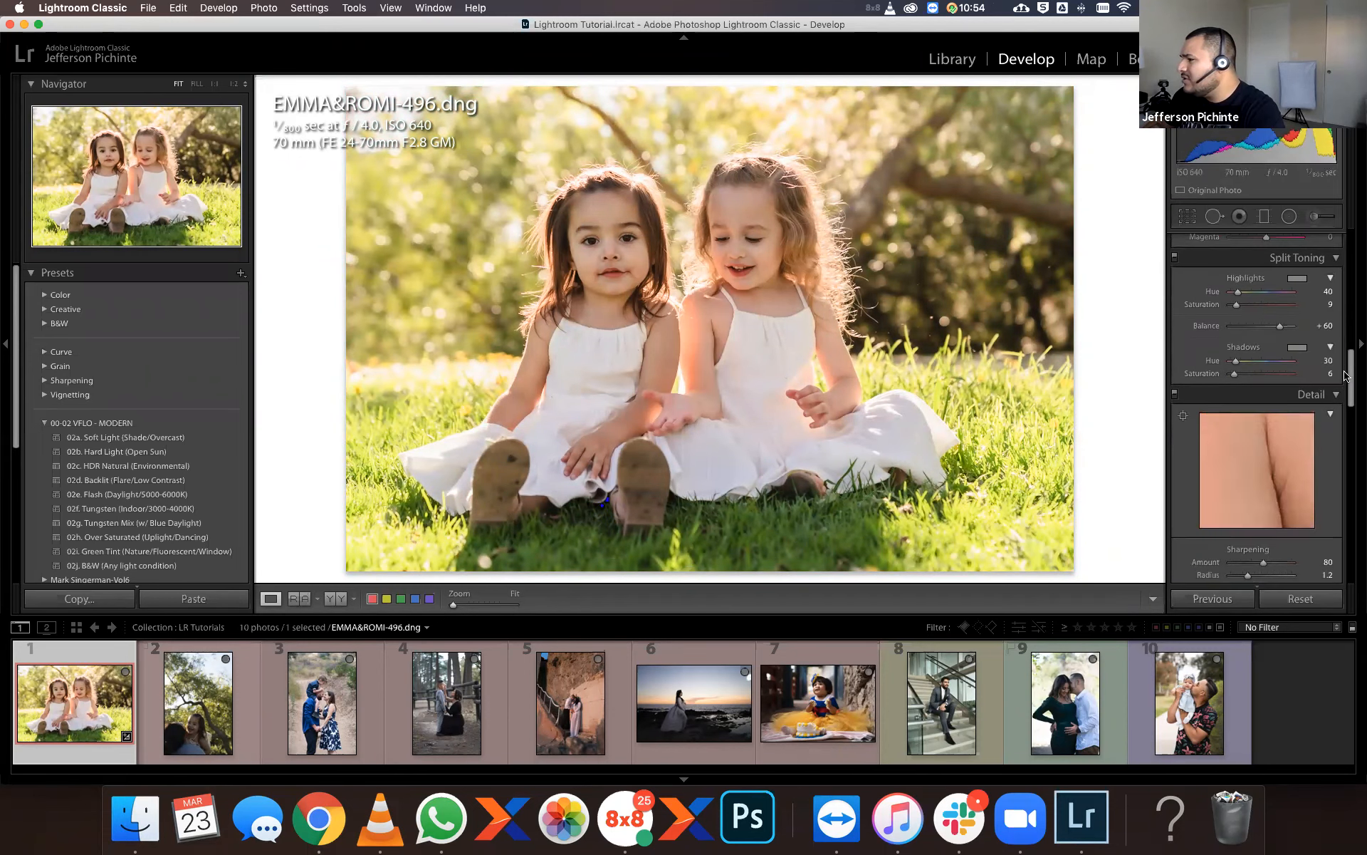
Reselect the radial filter, resample its luminance range from the dark-haired girl's face and narrow the range to 45/71.
{"action": "left_click", "coordinate": [1289, 215]}
{"action": "left_click", "coordinate": [678, 337]}
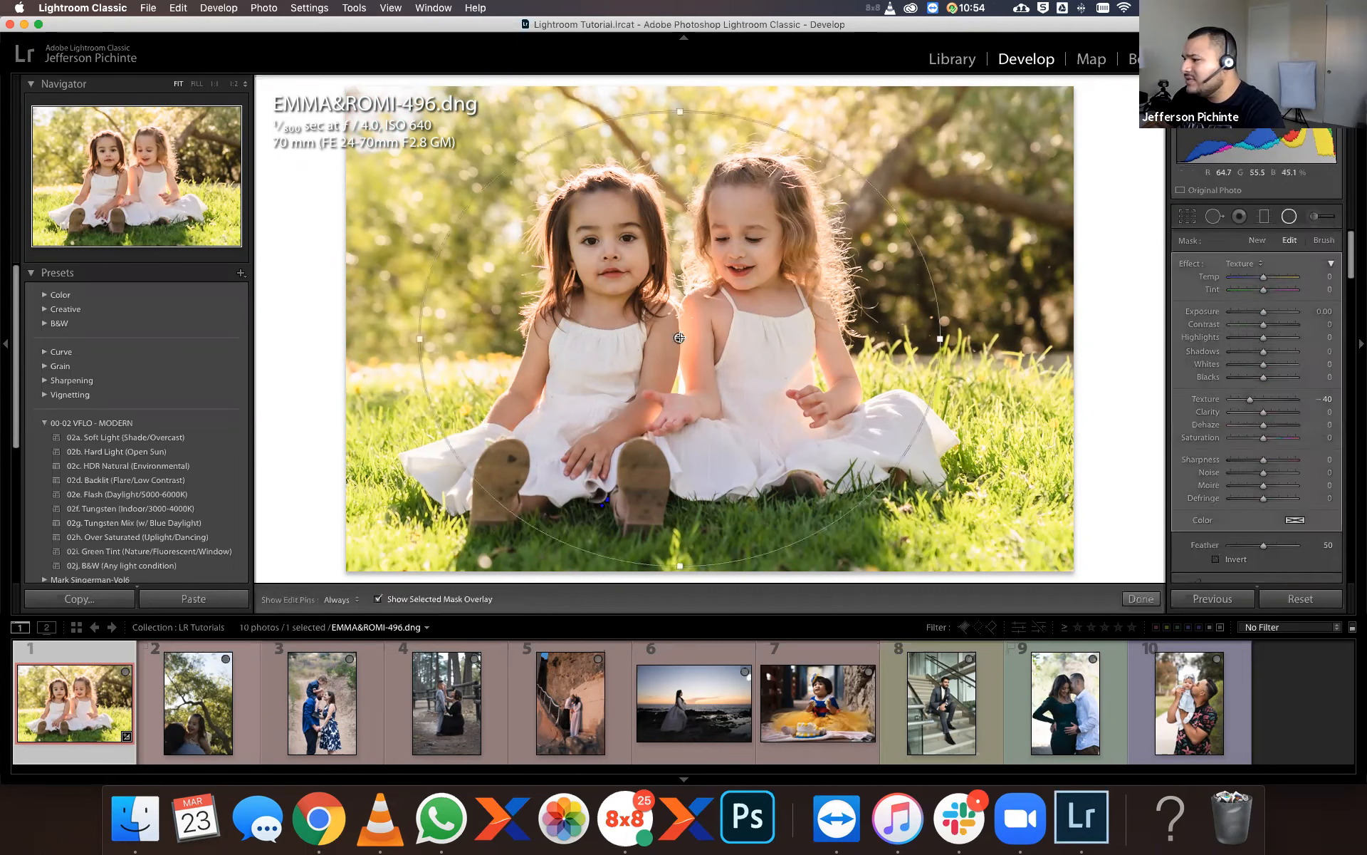
{"action": "scroll", "coordinate": [1351, 310], "scroll_direction": "down", "scroll_amount": 5}
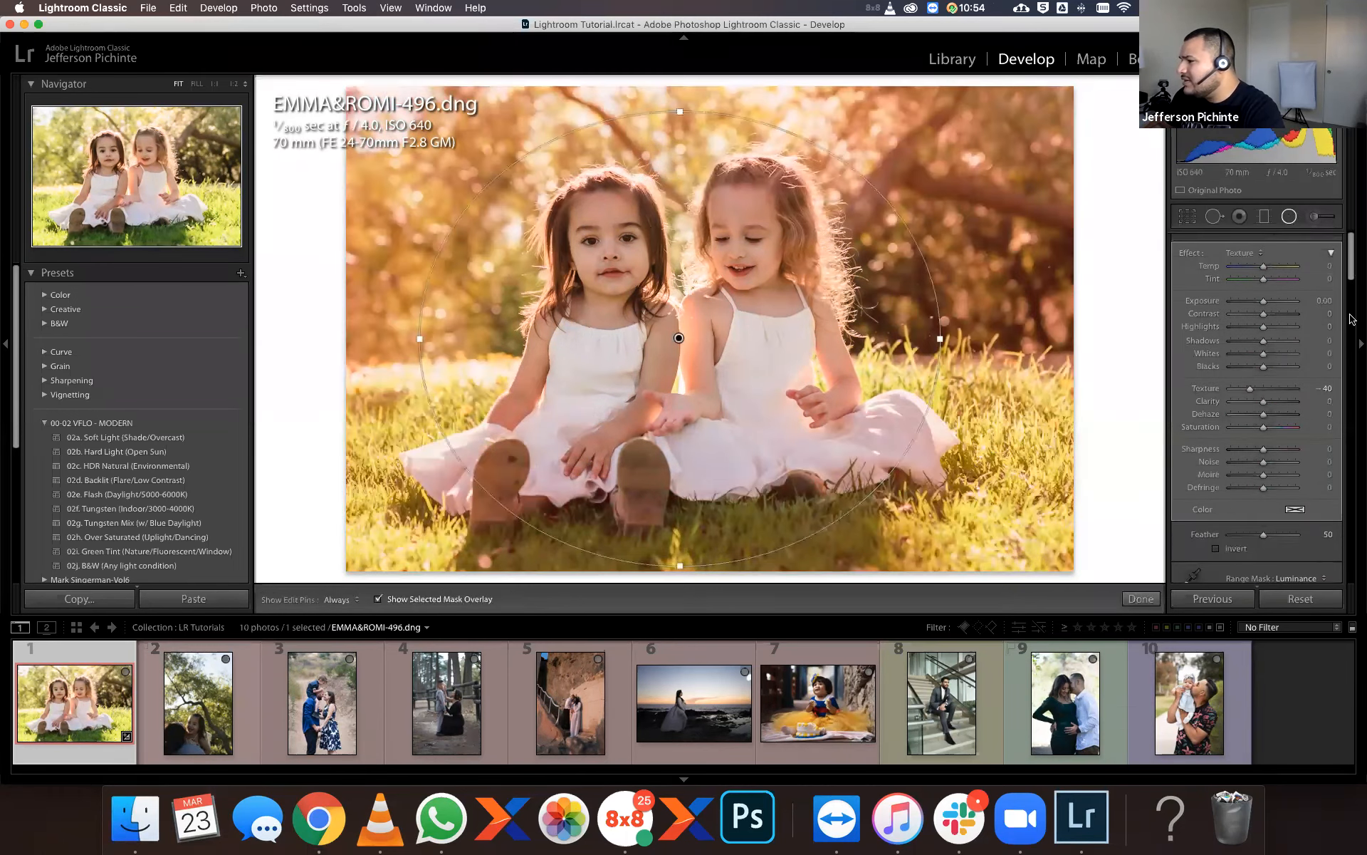
{"action": "left_click", "coordinate": [1184, 241]}
{"action": "left_click", "coordinate": [633, 252]}
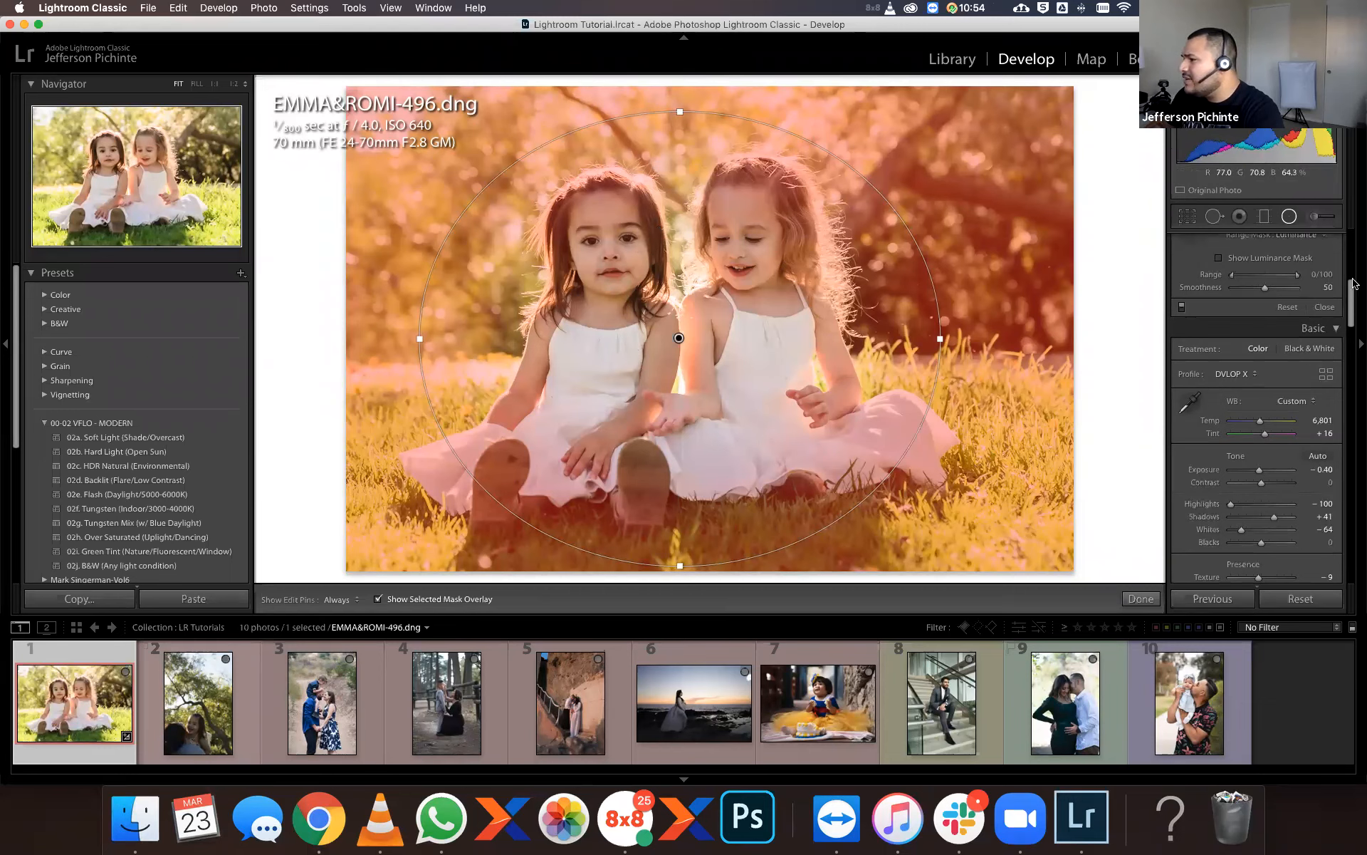
{"action": "scroll", "coordinate": [1351, 281], "scroll_direction": "up", "scroll_amount": 4}
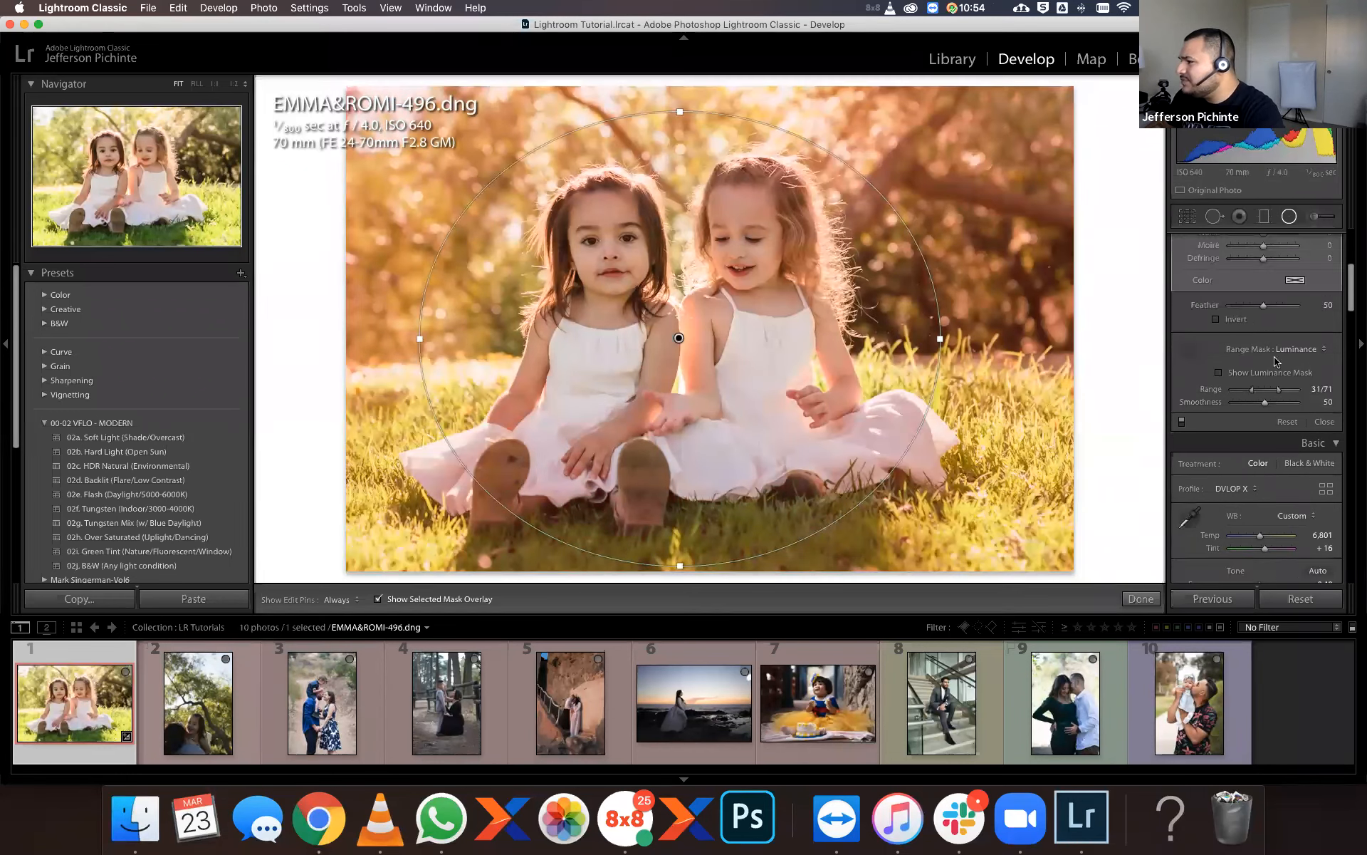
{"action": "left_click_drag", "start_coordinate": [1254, 393], "coordinate": [1223, 394]}
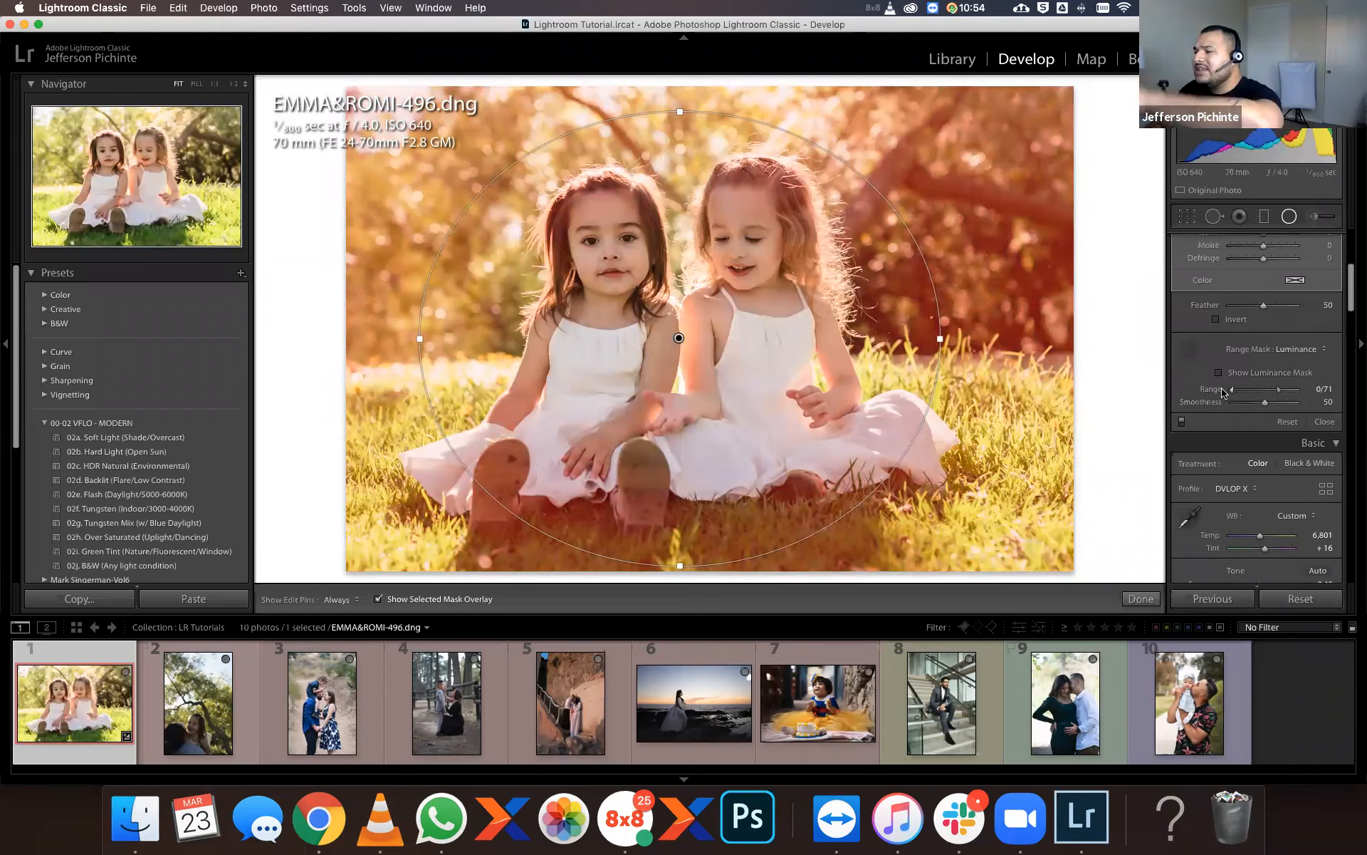
{"action": "left_click_drag", "start_coordinate": [1223, 392], "coordinate": [1260, 393]}
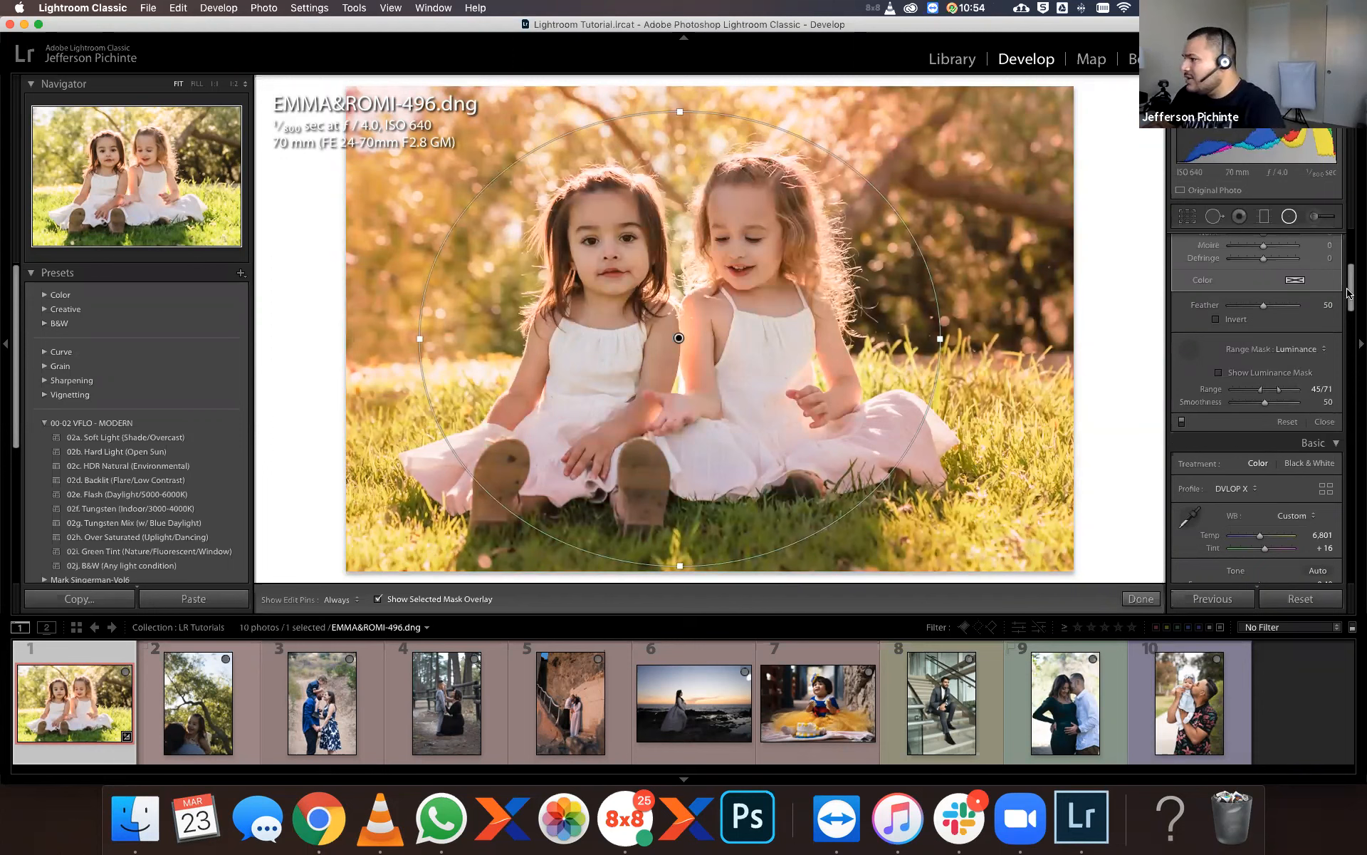
Apply the Burn (Darken) effect preset to the radial filter around the girls.
{"action": "left_click_drag", "start_coordinate": [1350, 293], "coordinate": [1350, 247]}
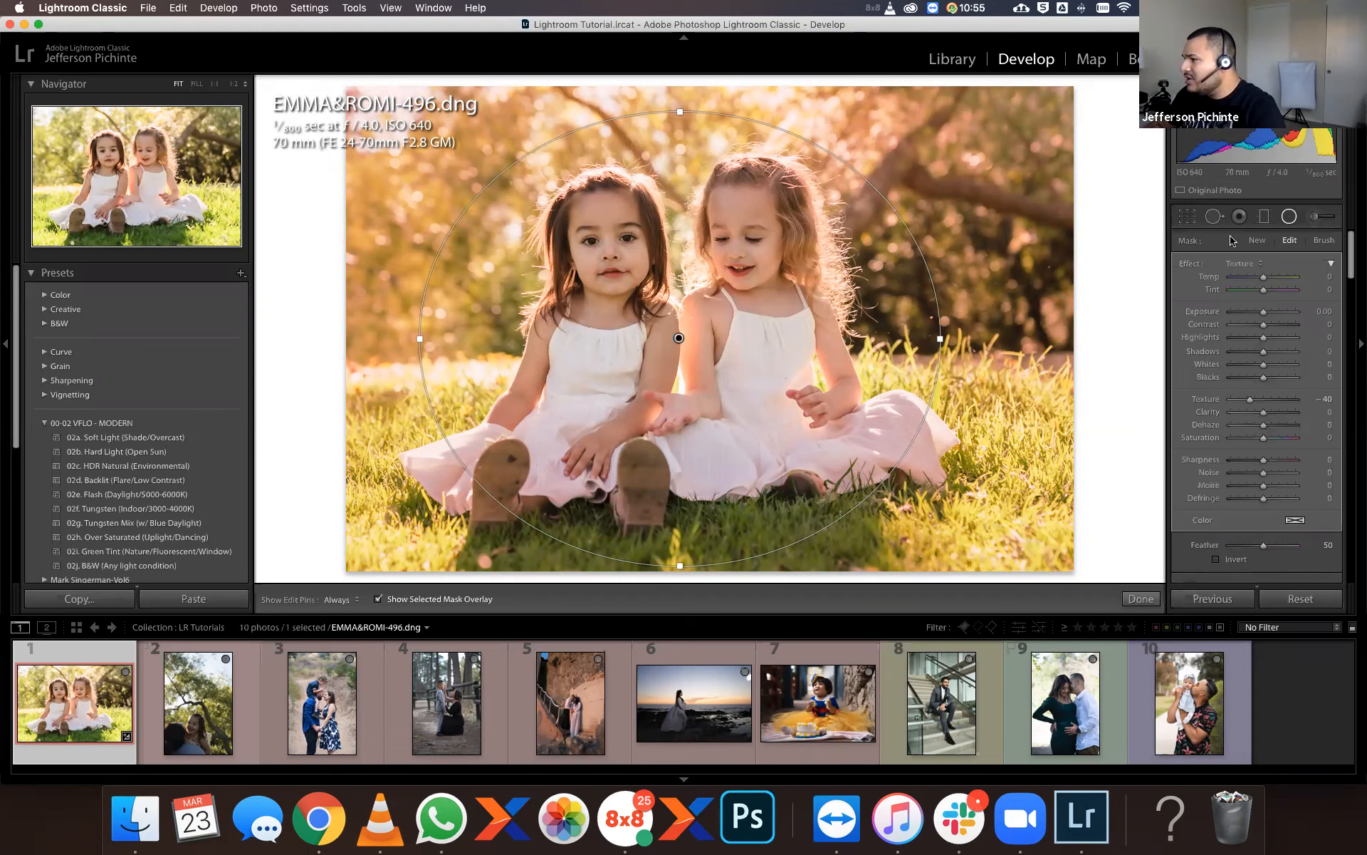
{"action": "left_click", "coordinate": [1244, 264]}
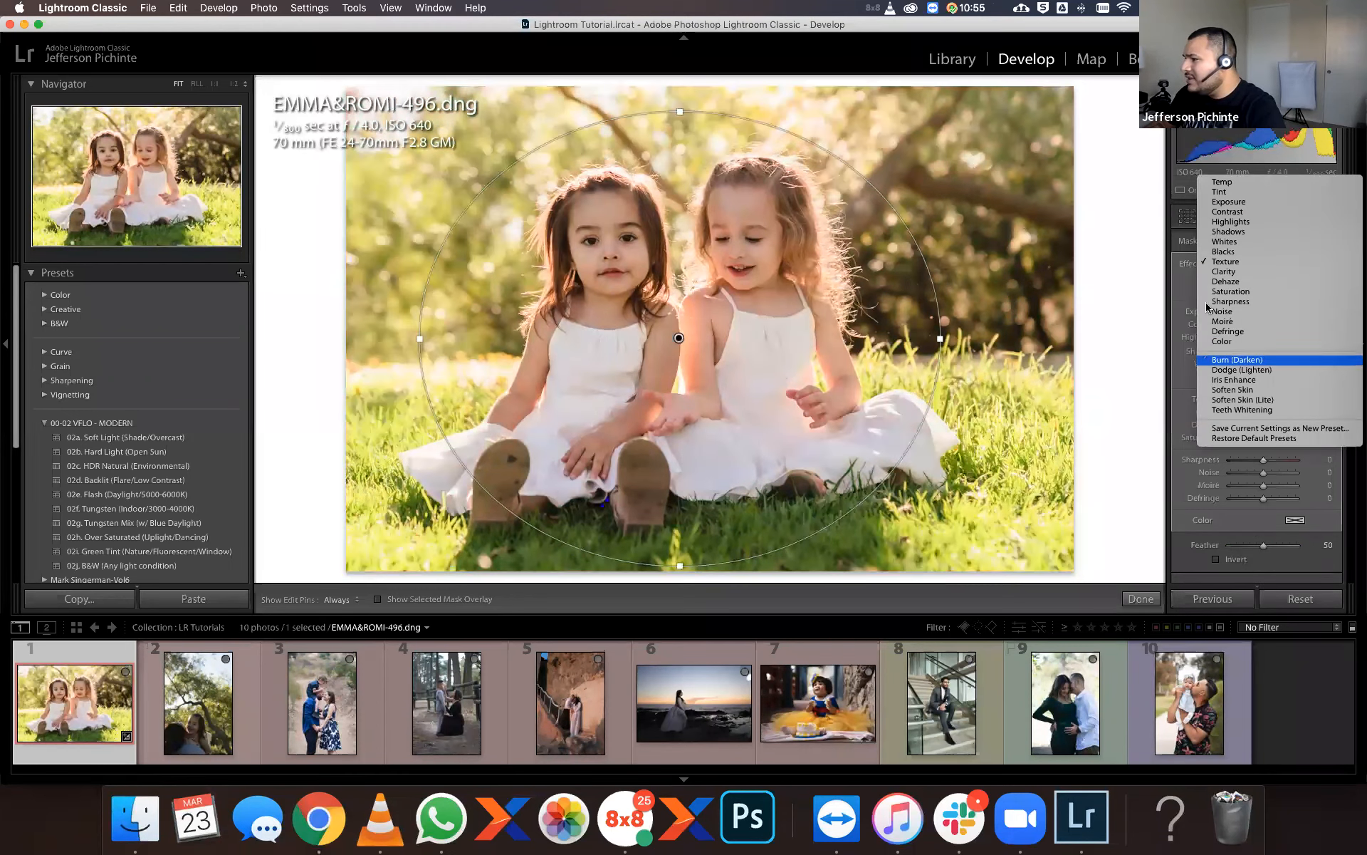
{"action": "left_click", "coordinate": [1237, 360]}
Darken the surroundings of the girls by setting the radial filter's Exposure to -1.14.
{"action": "left_click", "coordinate": [1314, 310]}
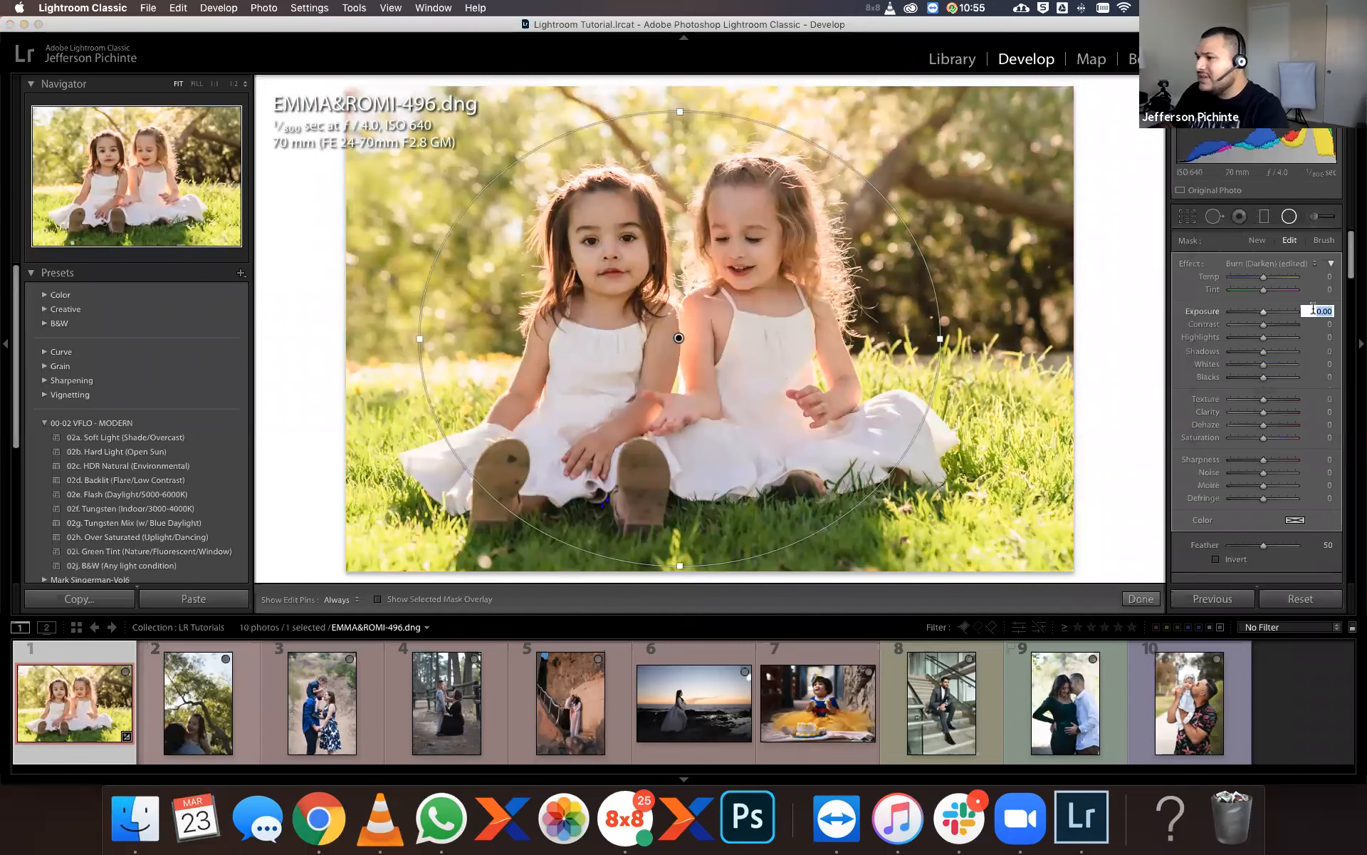
{"action": "key", "text": "Down"}
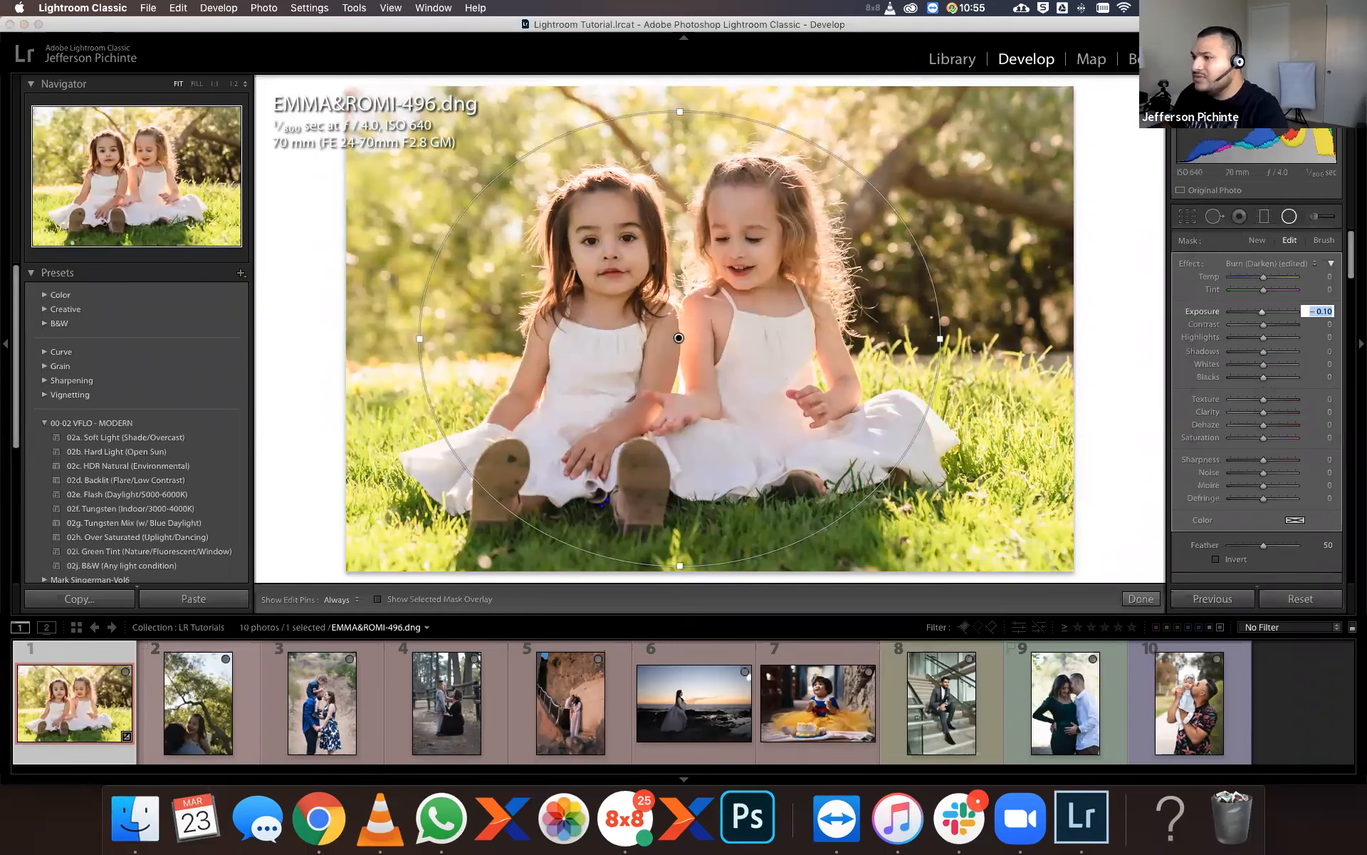
{"action": "key", "text": "Down"}
{"action": "key", "text": "Down"}
{"action": "key", "text": "Down"}
{"action": "key", "text": "Down"}
{"action": "key", "text": "Down"}
{"action": "key", "text": "Down"}
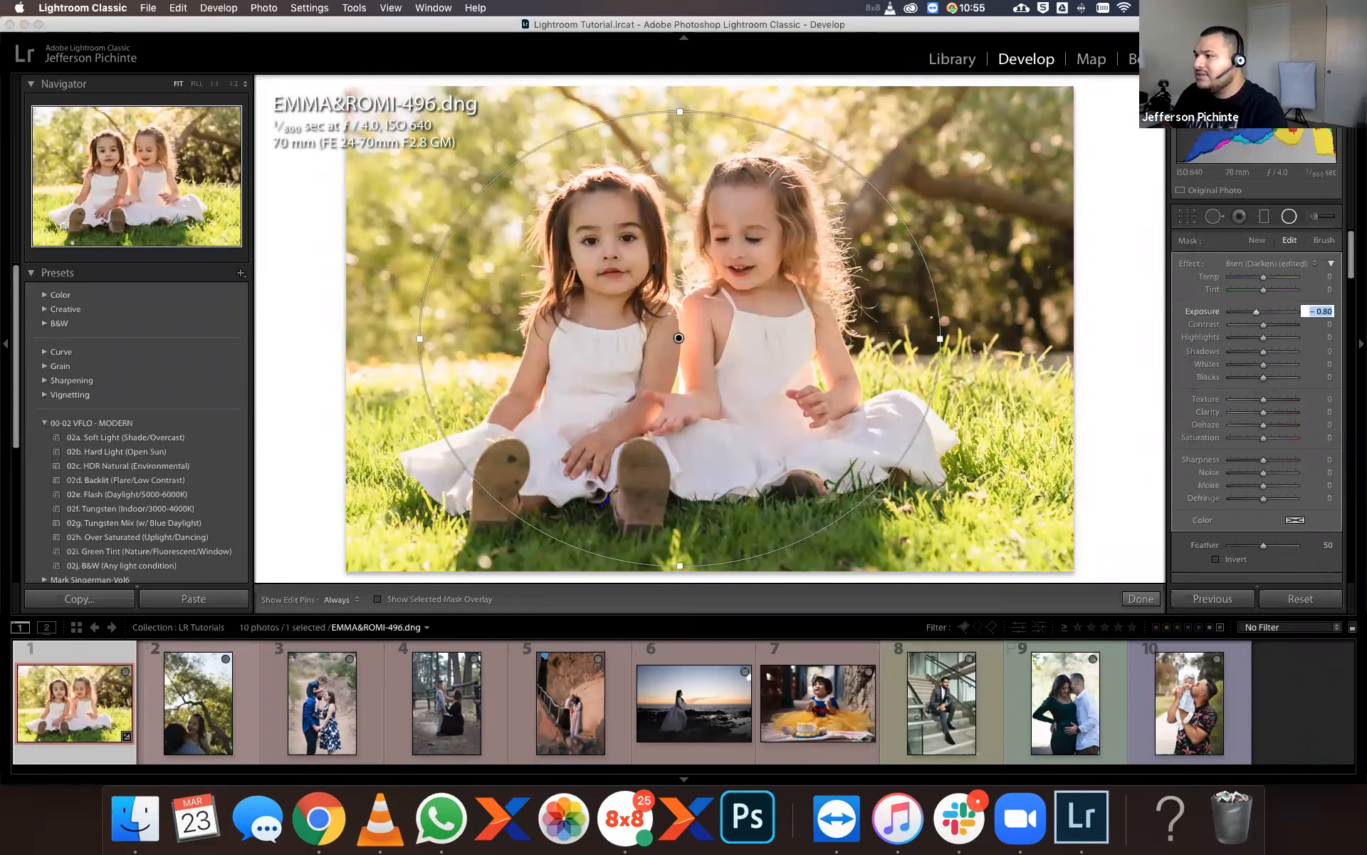
{"action": "left_click", "coordinate": [1293, 313]}
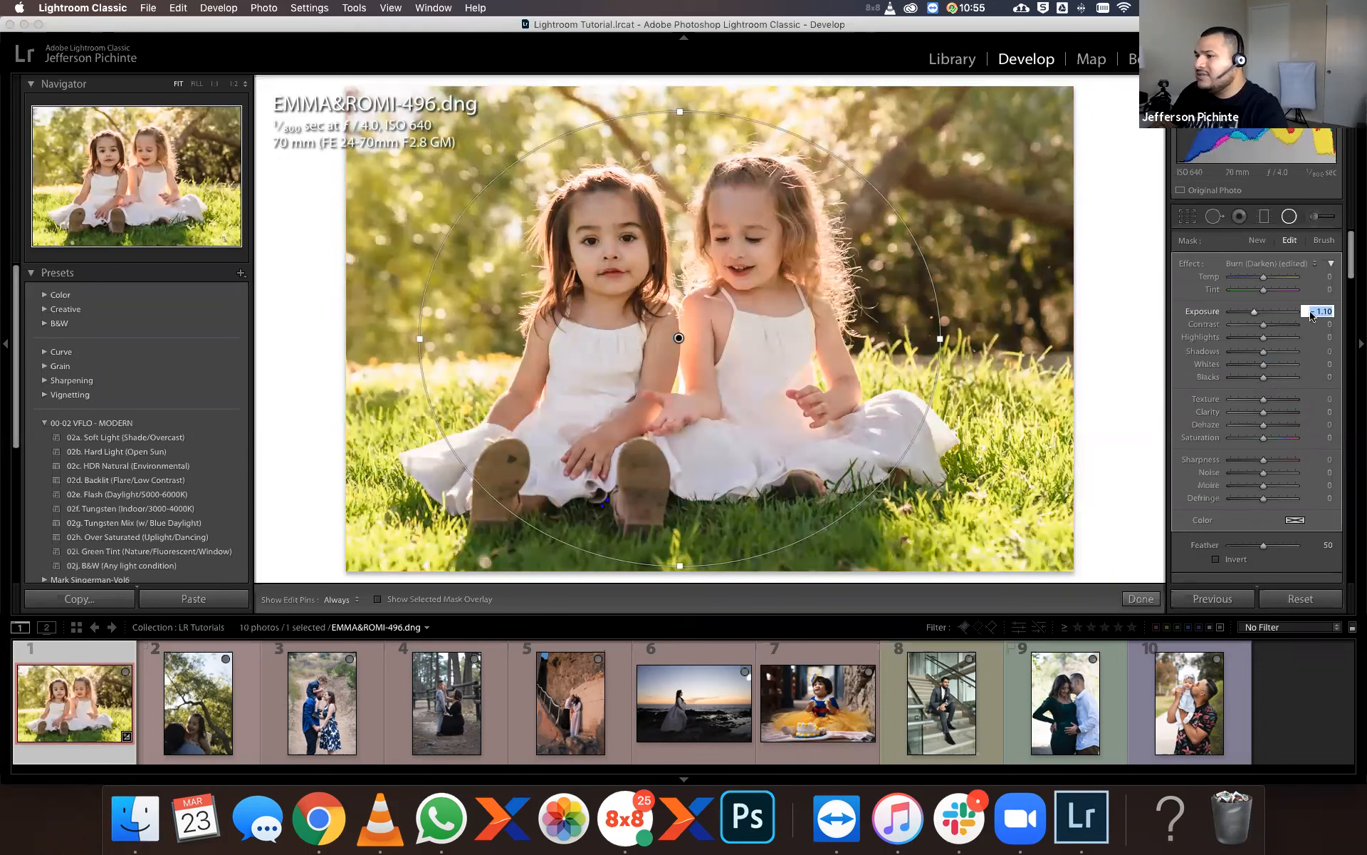
{"action": "left_click_drag", "start_coordinate": [1293, 315], "coordinate": [1252, 320]}
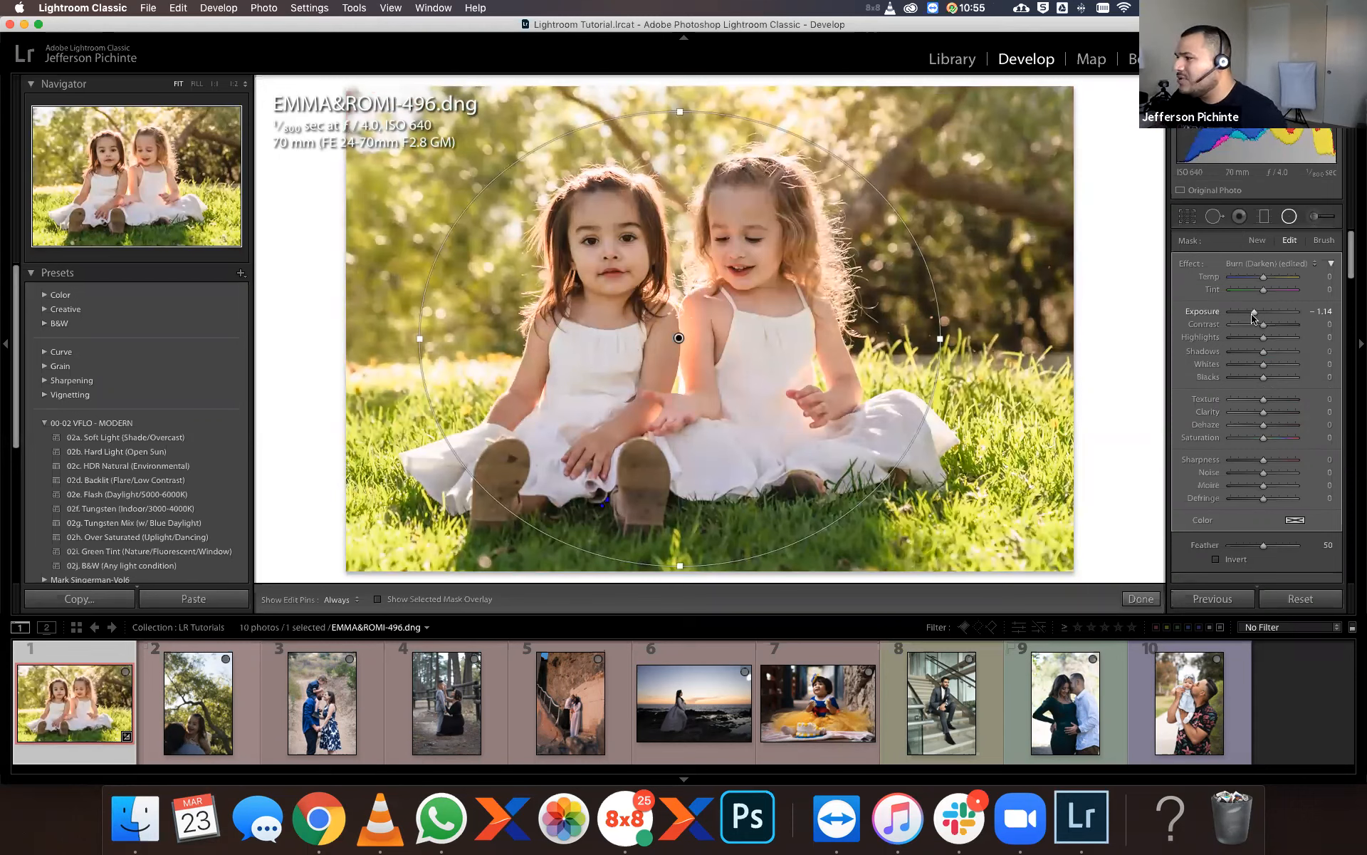
Set the radial filter's Exposure to -1.31 and finish editing the filter.
{"action": "left_click_drag", "start_coordinate": [1251, 319], "coordinate": [1252, 316]}
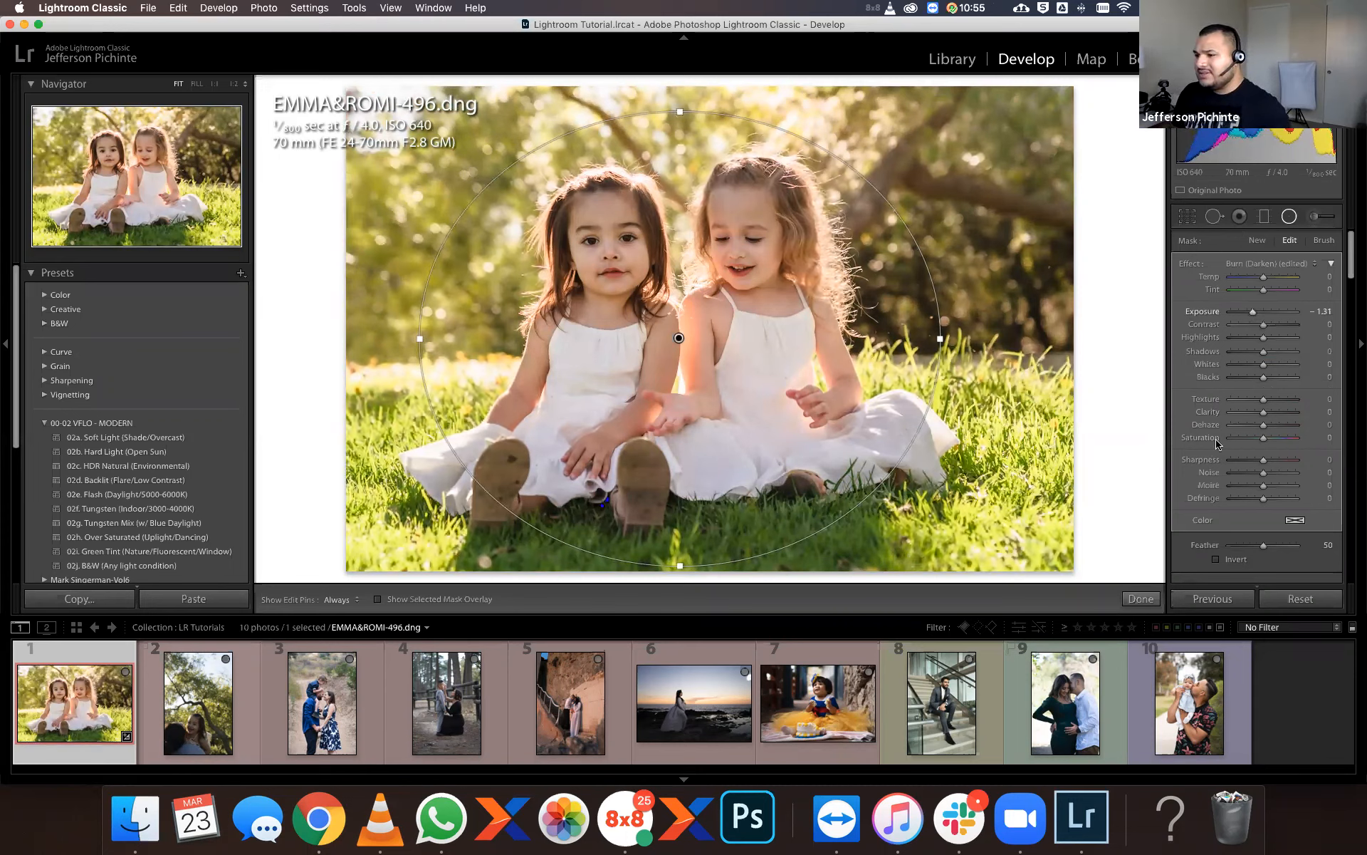
{"action": "left_click", "coordinate": [1144, 598]}
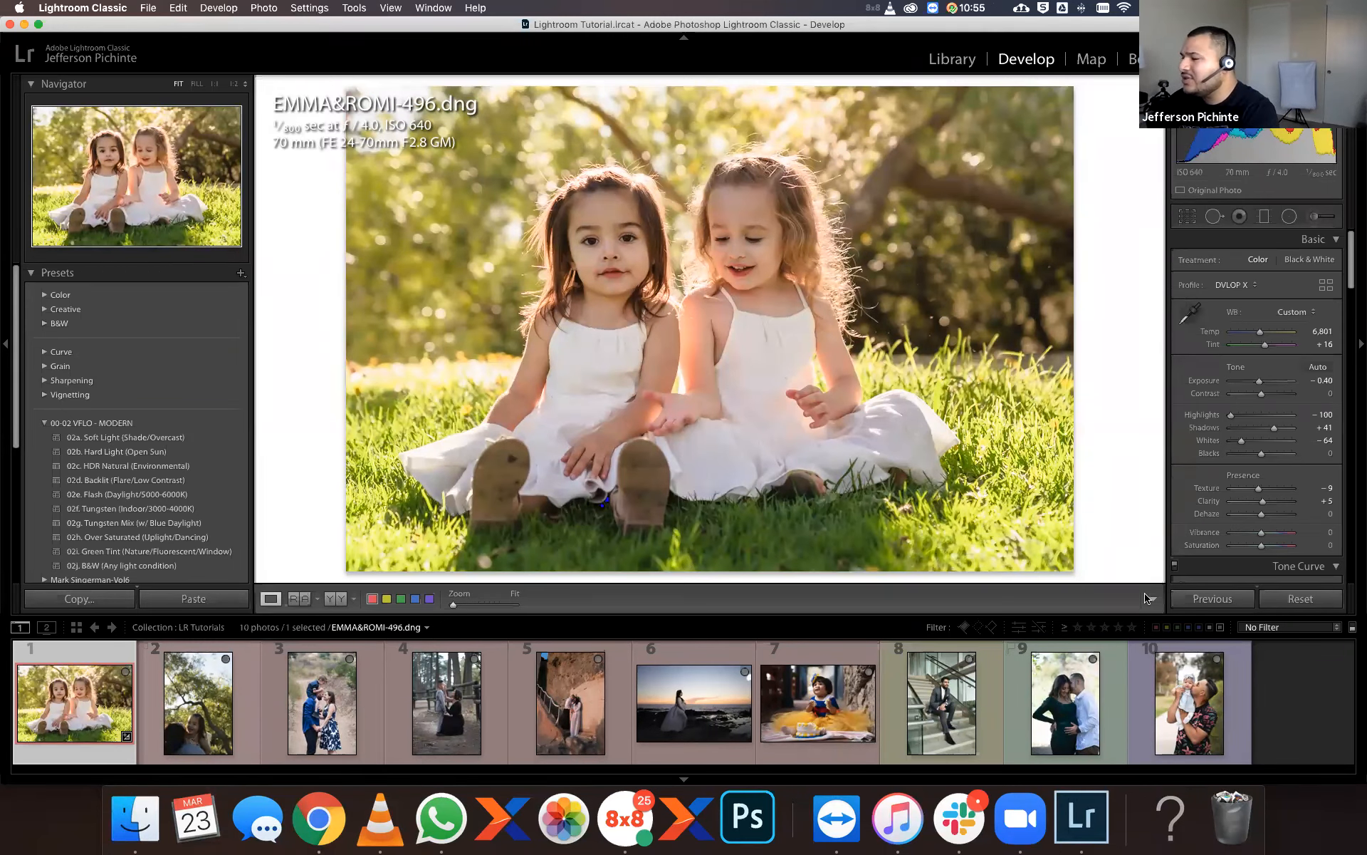
Set the Noise Reduction Luminance to 10 for the portrait.
{"action": "scroll", "coordinate": [1352, 313], "scroll_direction": "down", "scroll_amount": 1}
{"action": "scroll", "coordinate": [1353, 313], "scroll_direction": "down", "scroll_amount": 15}
{"action": "scroll", "coordinate": [1337, 420], "scroll_direction": "down", "scroll_amount": 6}
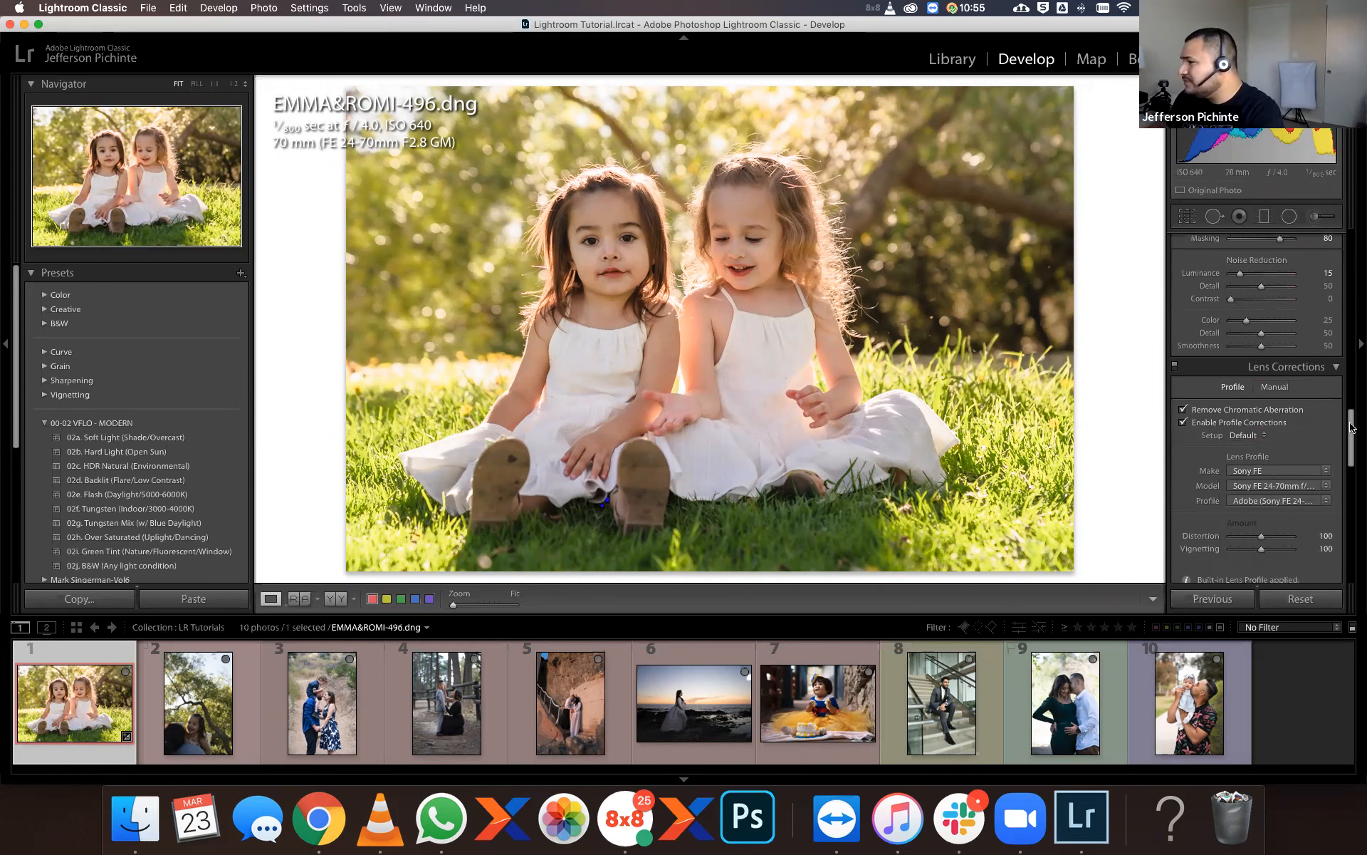
{"action": "left_click_drag", "start_coordinate": [1353, 422], "coordinate": [1353, 408]}
{"action": "left_click", "coordinate": [1326, 376]}
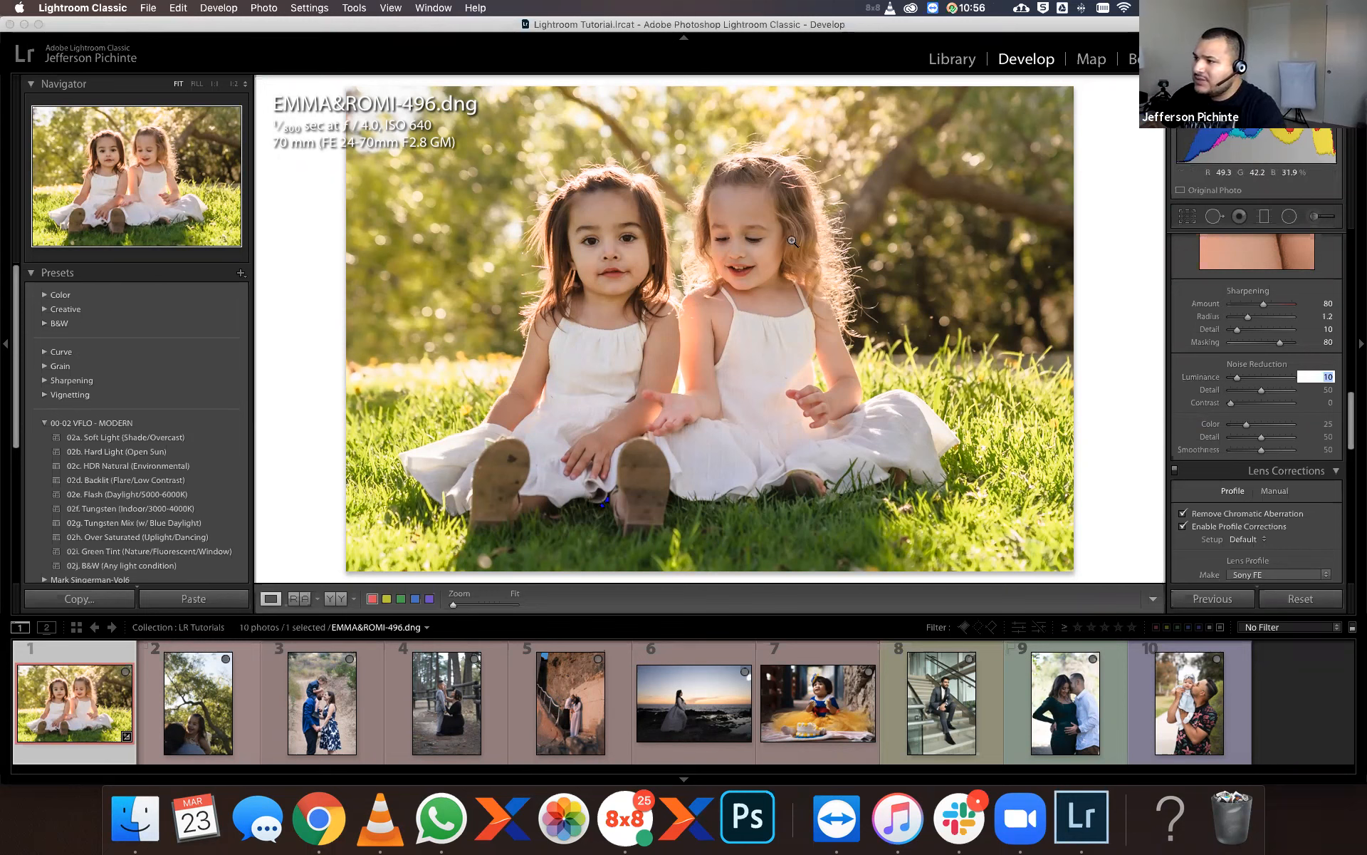
Set up an adjustment brush for the dark-haired girl's eyes with the Iris Enhance effect, Exposure 0.45 and size 6.0.
{"action": "left_click", "coordinate": [611, 235]}
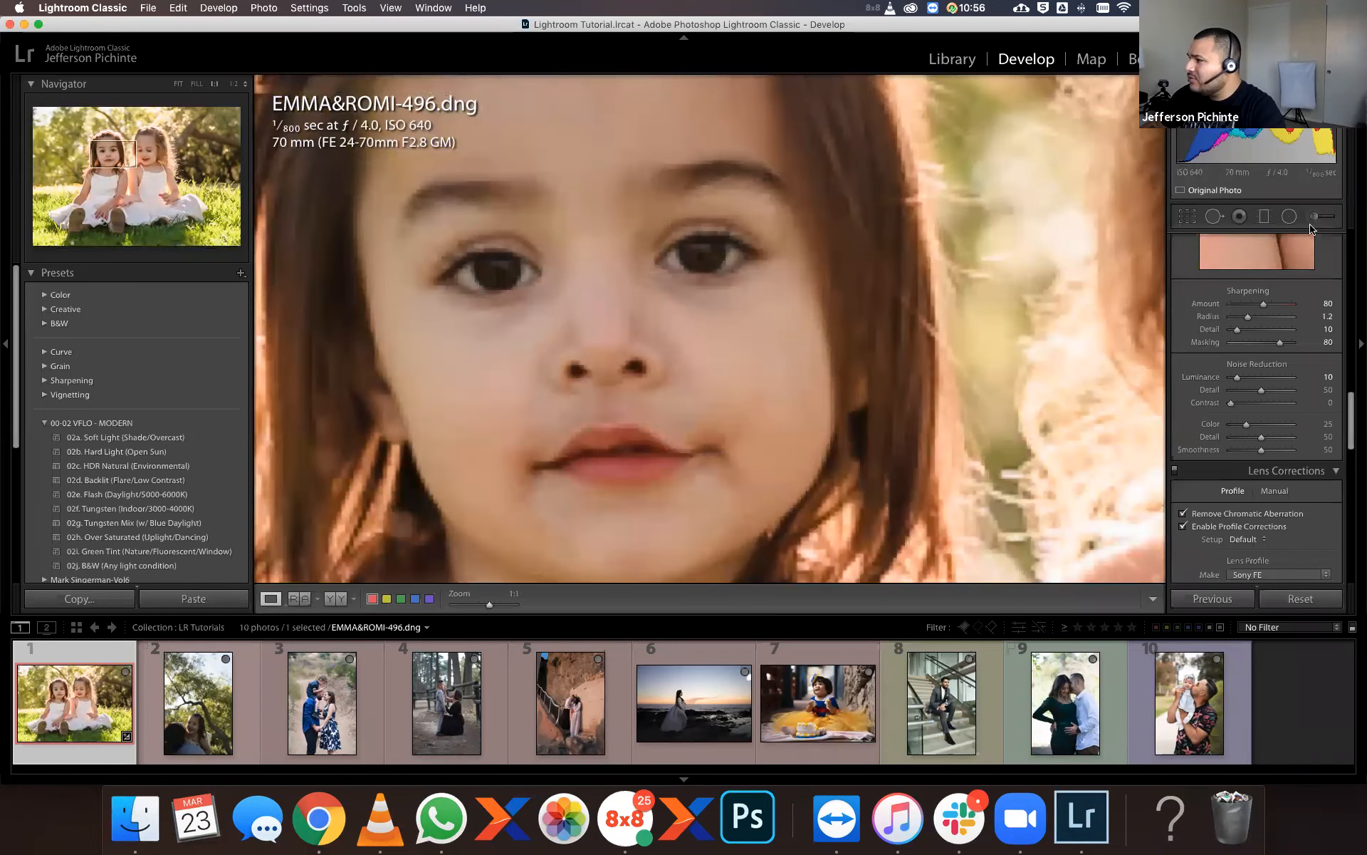
{"action": "left_click", "coordinate": [1311, 225]}
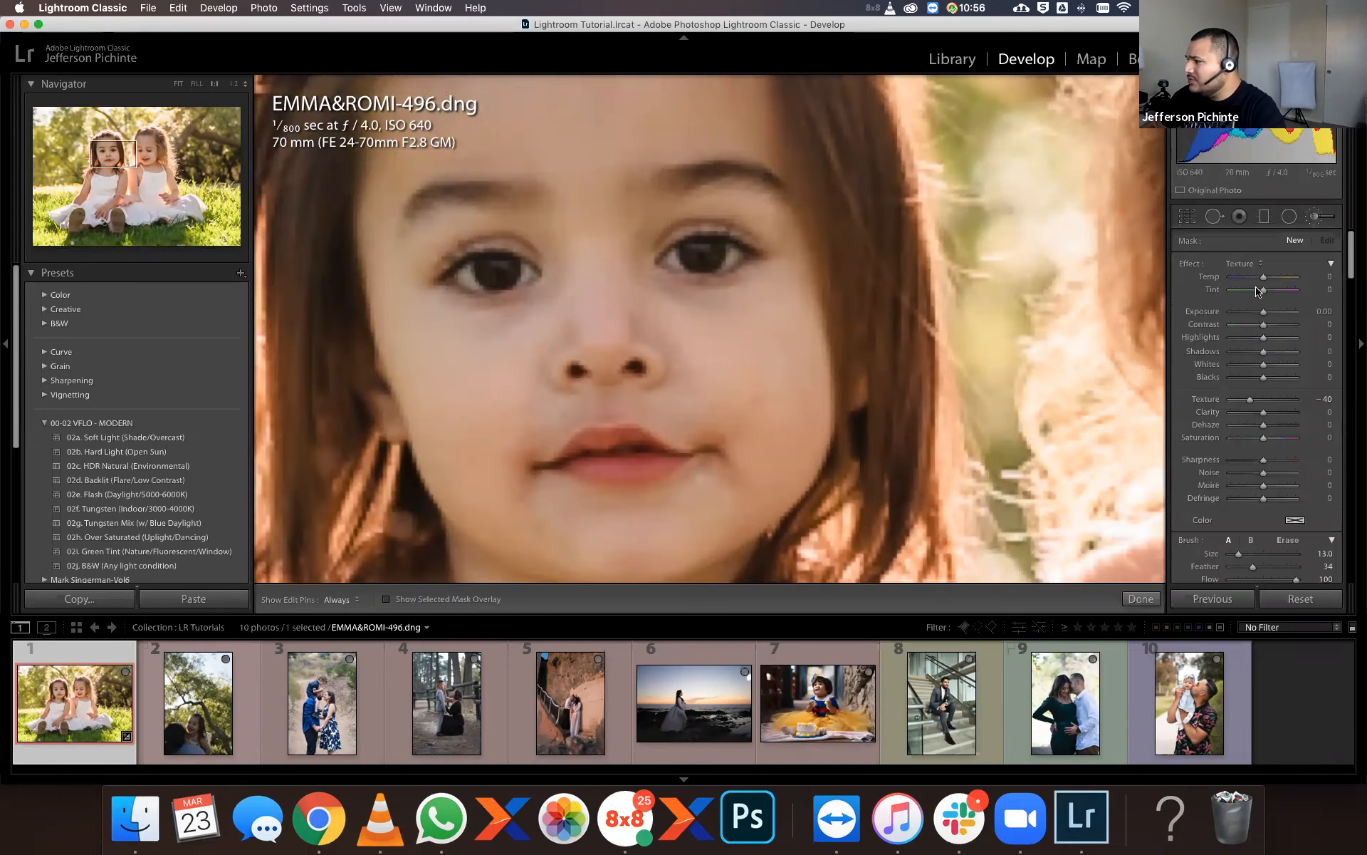
{"action": "left_click", "coordinate": [1248, 271]}
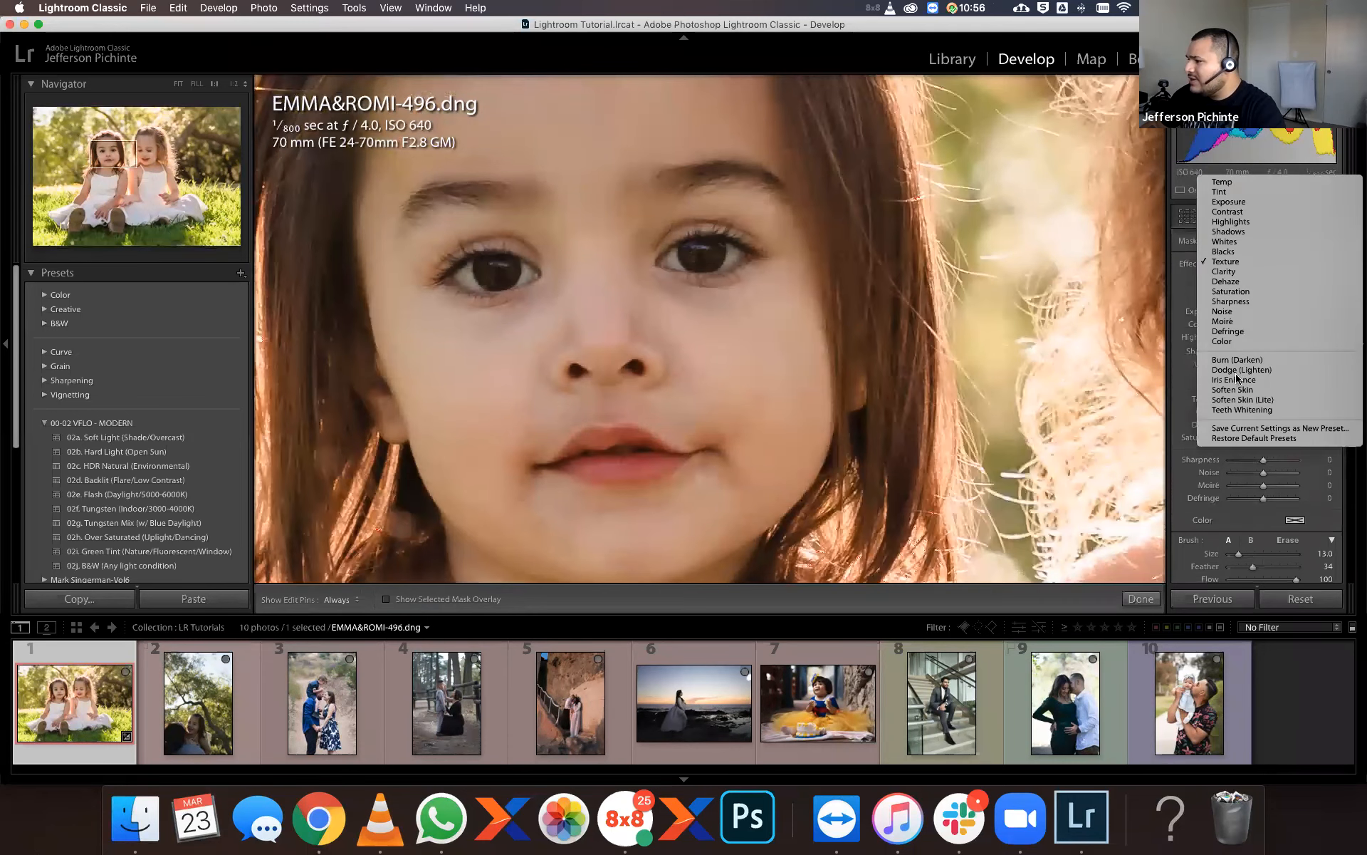
{"action": "key", "text": "Escape"}
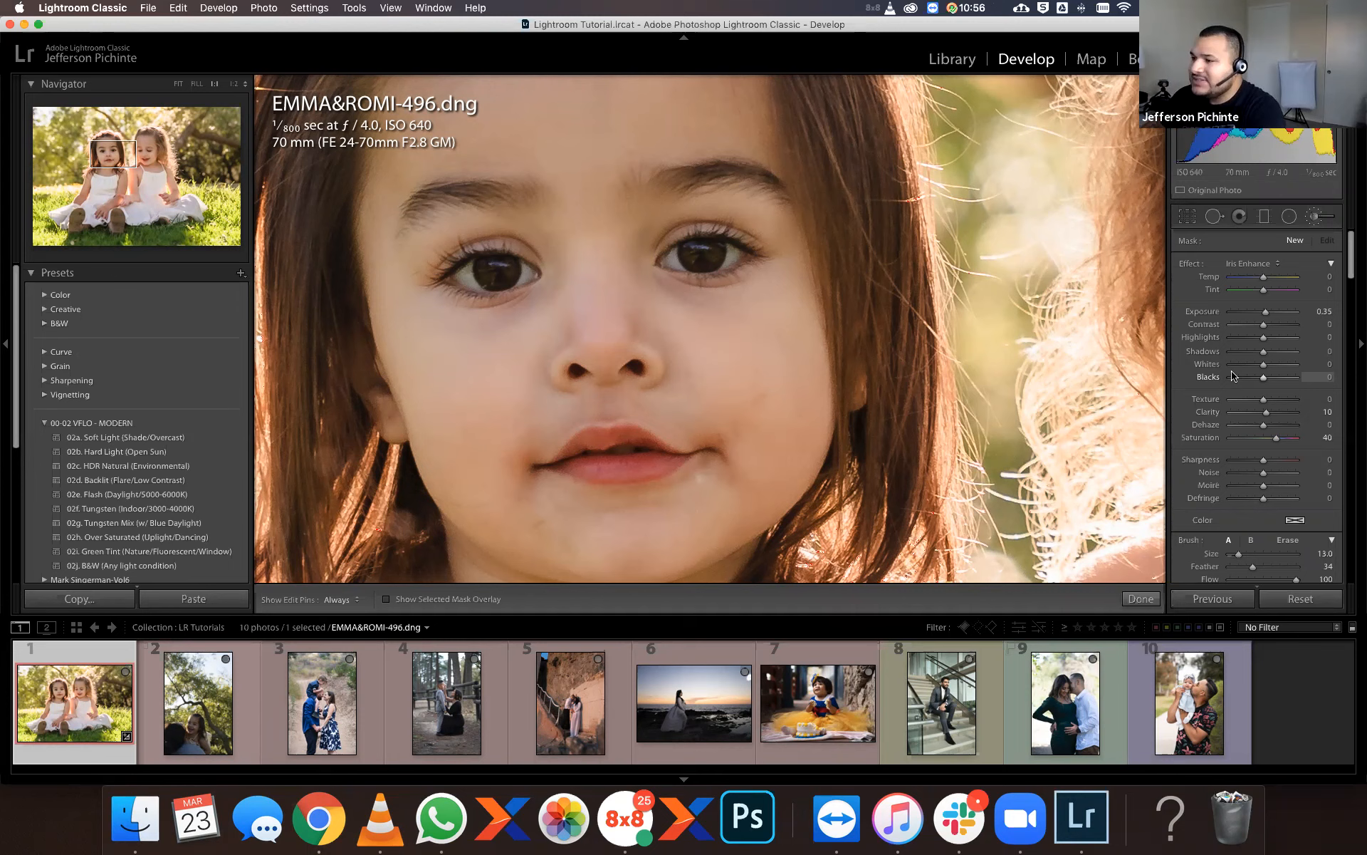
{"action": "left_click", "coordinate": [1320, 310]}
{"action": "key", "text": "Up"}
{"action": "scroll", "coordinate": [497, 268], "scroll_direction": "down", "scroll_amount": 5}
{"action": "key", "text": "h"}
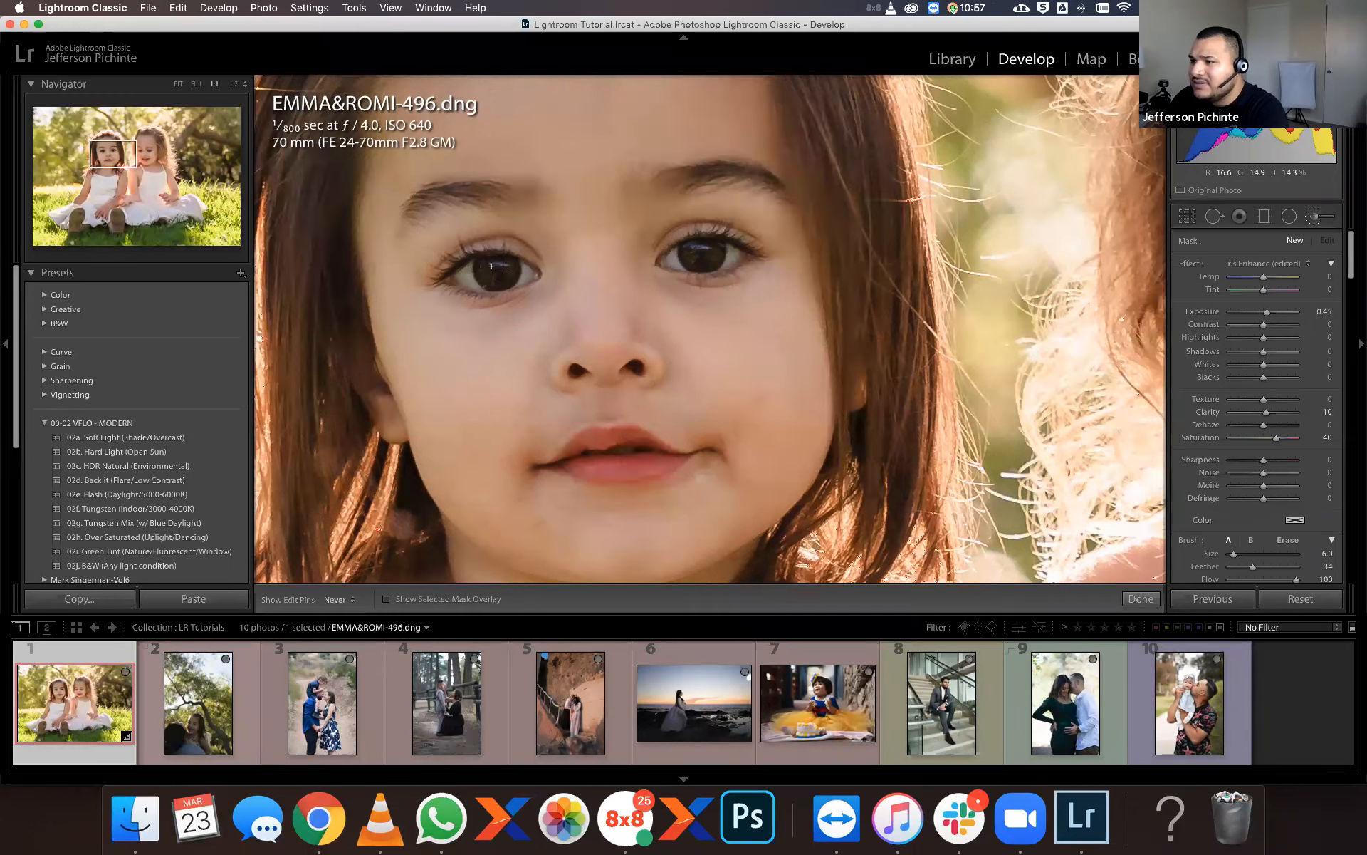
Brush the Iris Enhance effect over both of the dark-haired girl's irises and check the coverage with the mask overlay.
{"action": "left_click", "coordinate": [489, 271]}
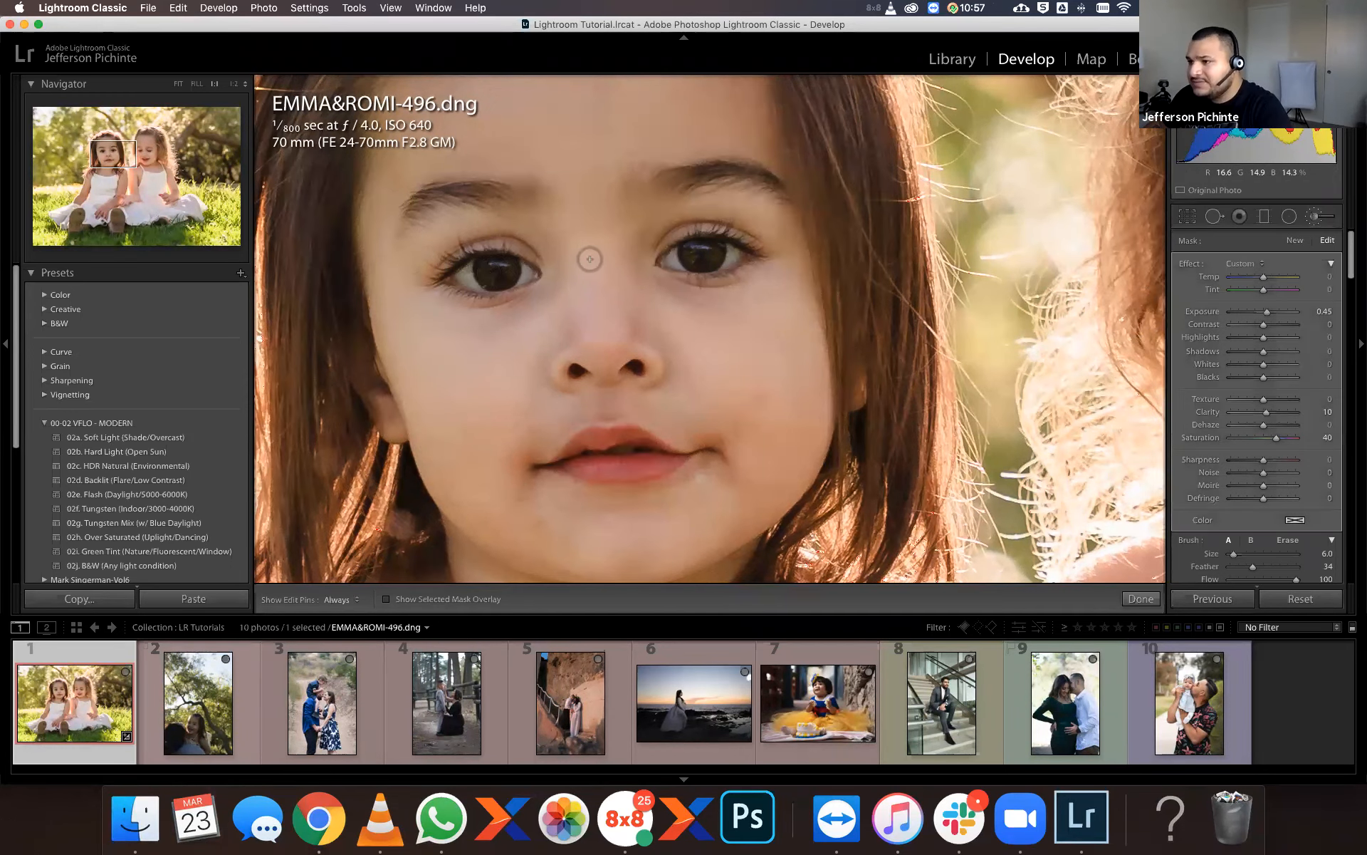
{"action": "key", "text": "o"}
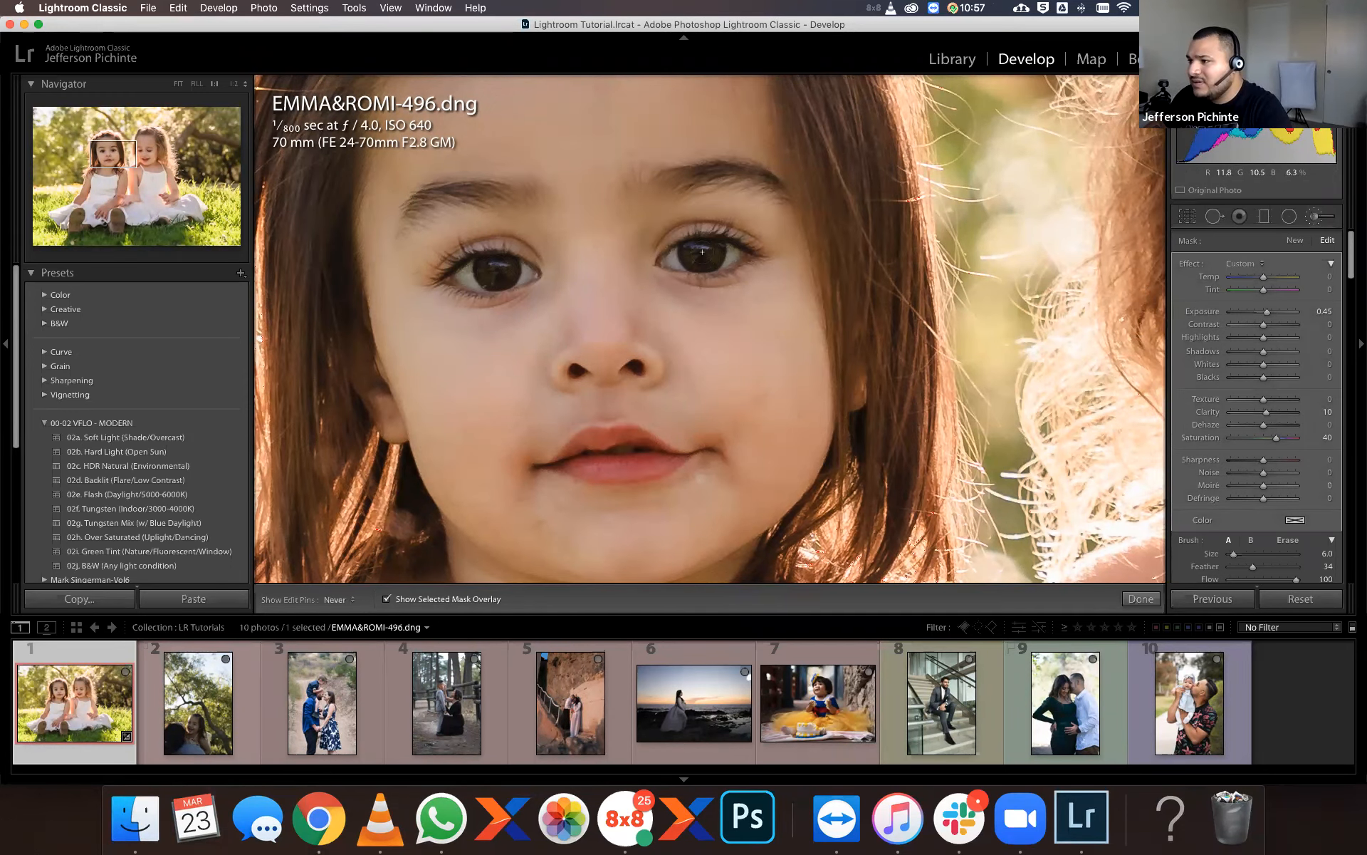
{"action": "key", "text": "o"}
{"action": "key", "text": "o"}
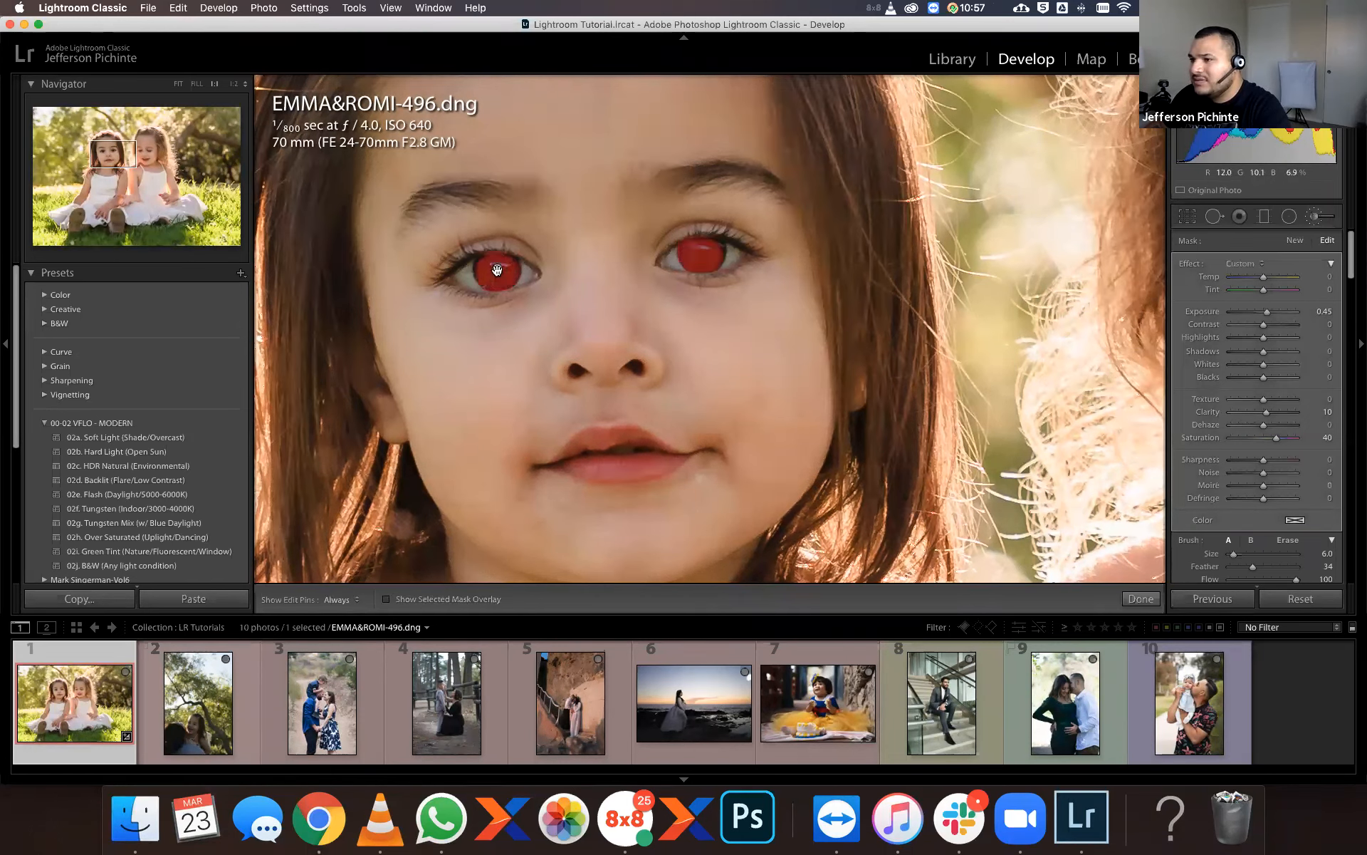
{"action": "key", "text": "h"}
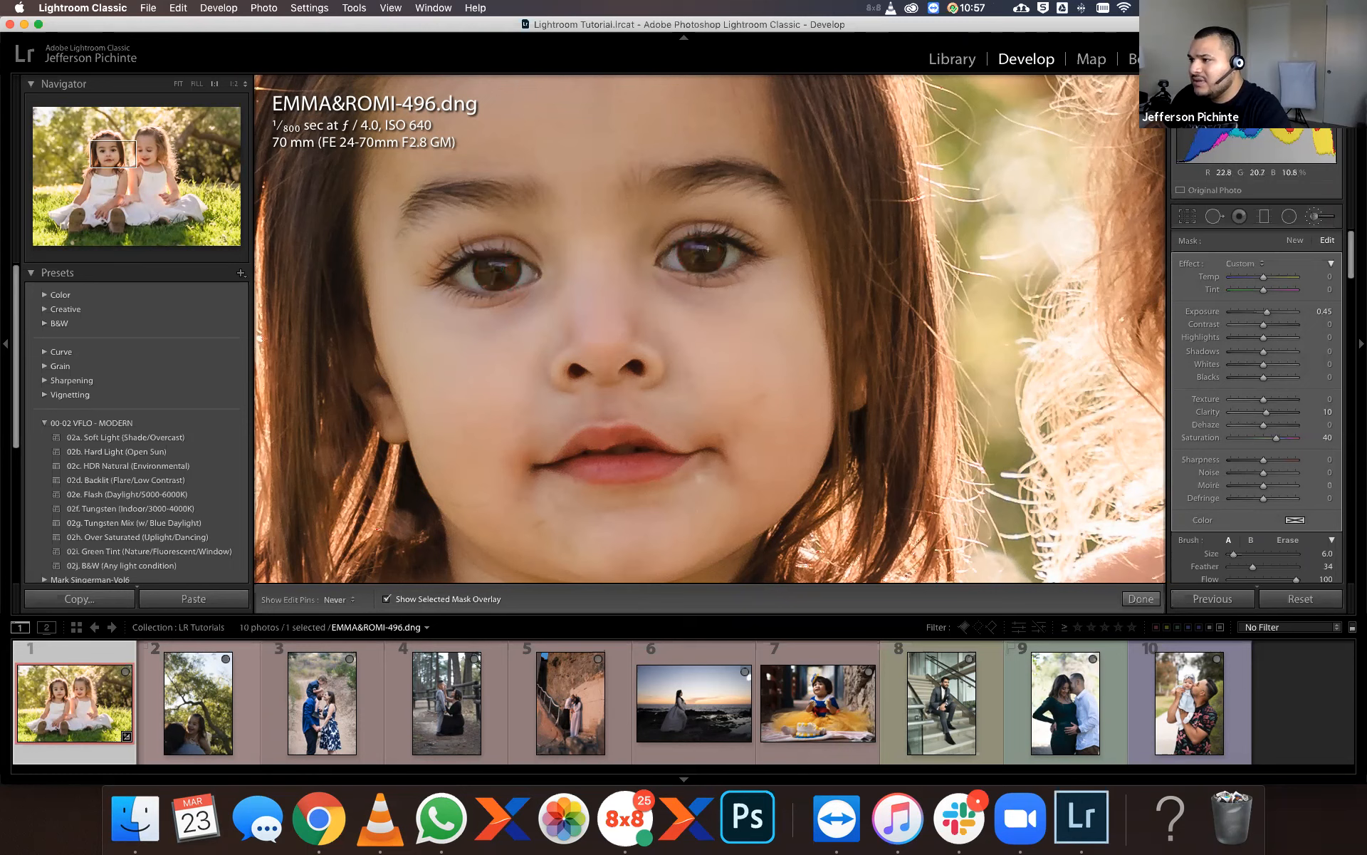
{"action": "key", "text": "h"}
Raise the iris brush's Exposure to 0.55, hide its mask overlay and finish the brush adjustment.
{"action": "left_click", "coordinate": [1320, 310]}
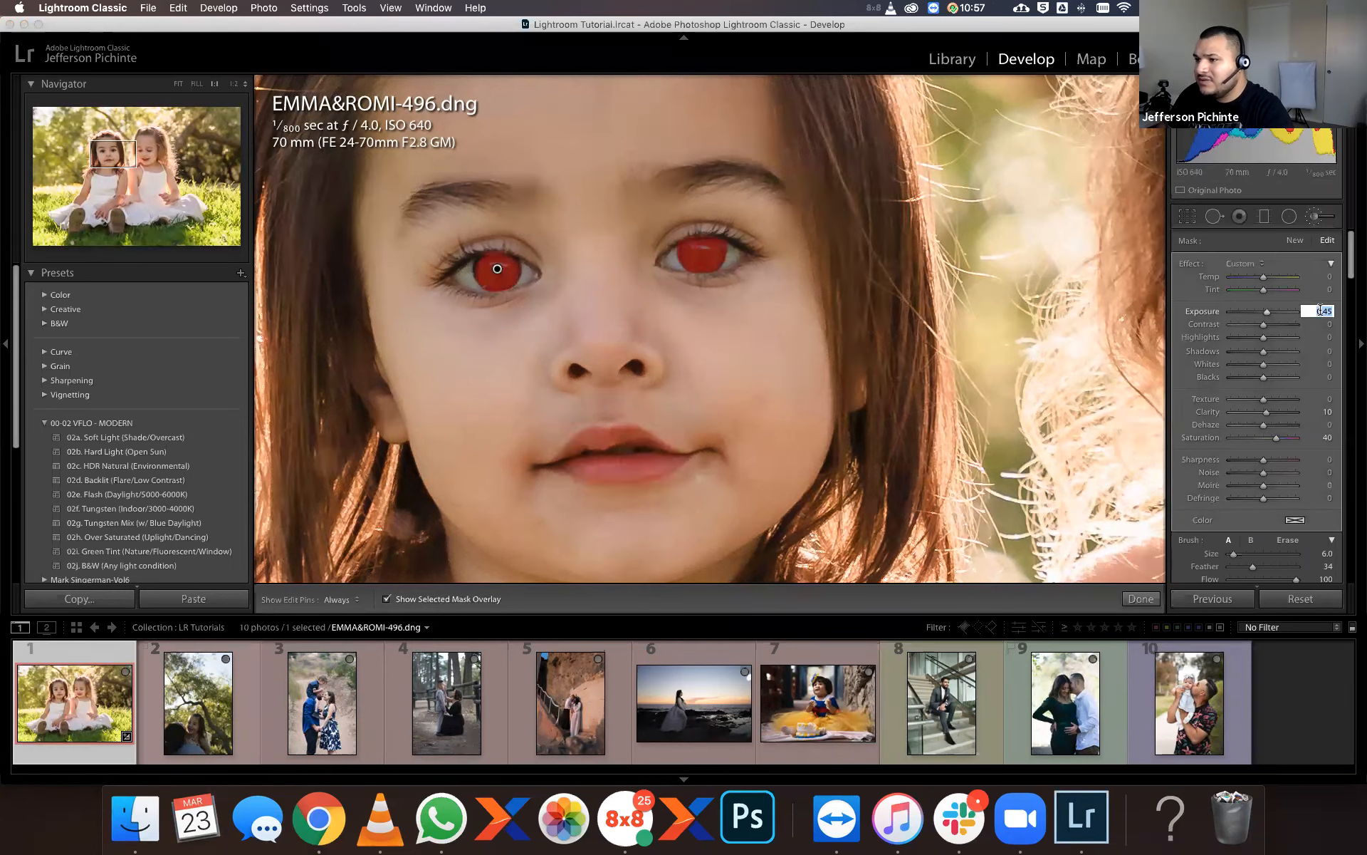
{"action": "key", "text": "o"}
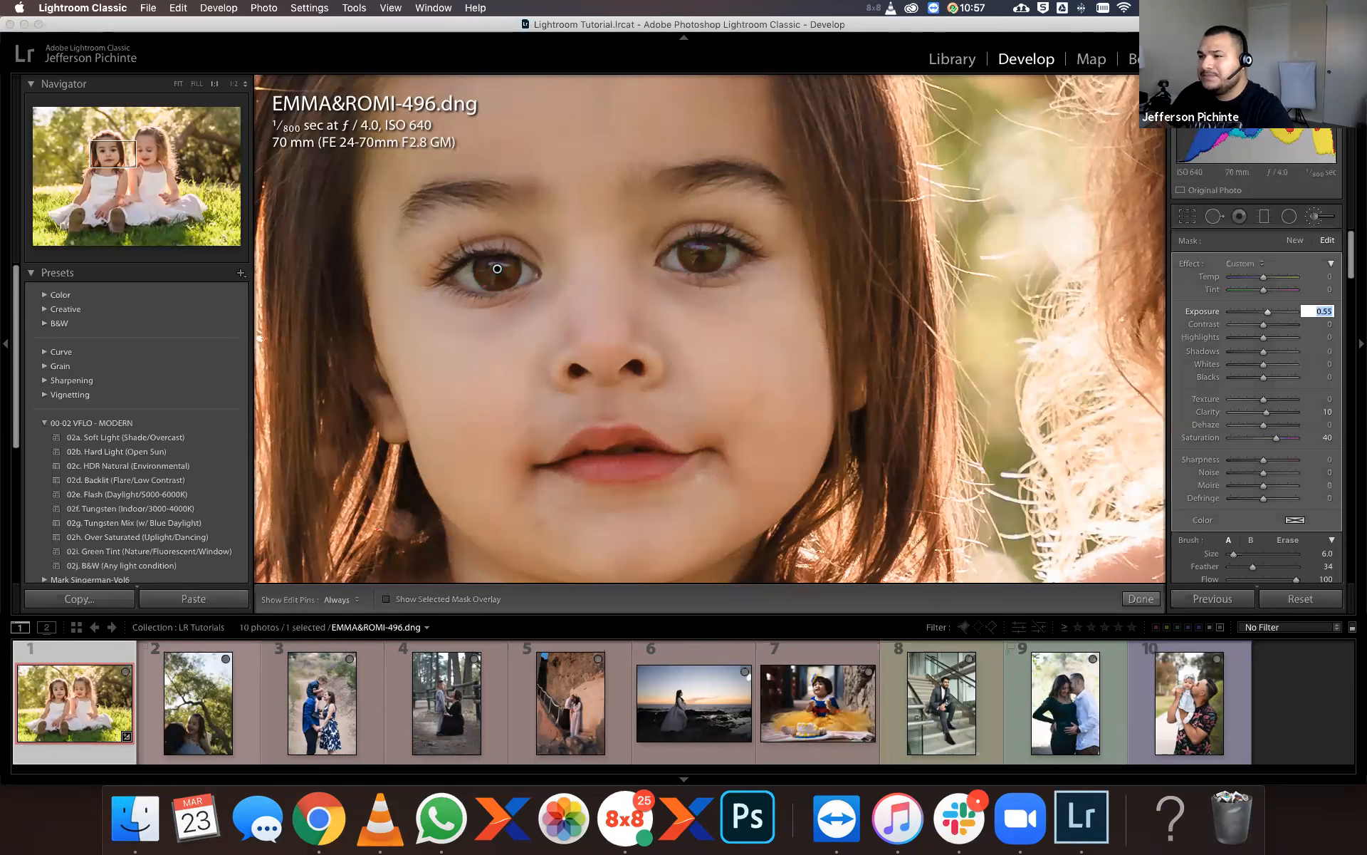
{"action": "left_click", "coordinate": [1141, 599]}
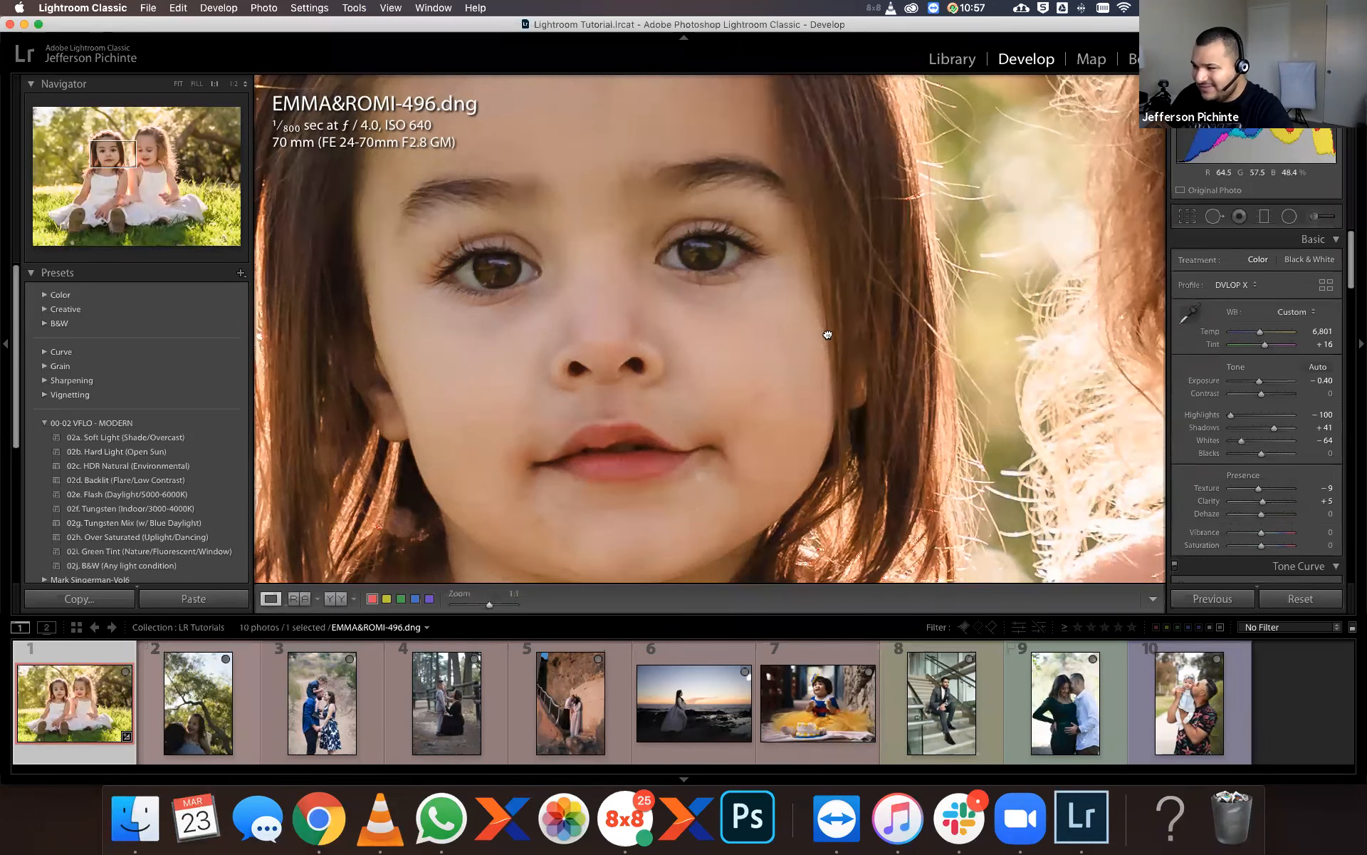
Examine the brightened eyes and both girls' faces at 1:1, as well as the whole portrait.
{"action": "scroll", "coordinate": [741, 331], "scroll_direction": "down", "scroll_amount": 3}
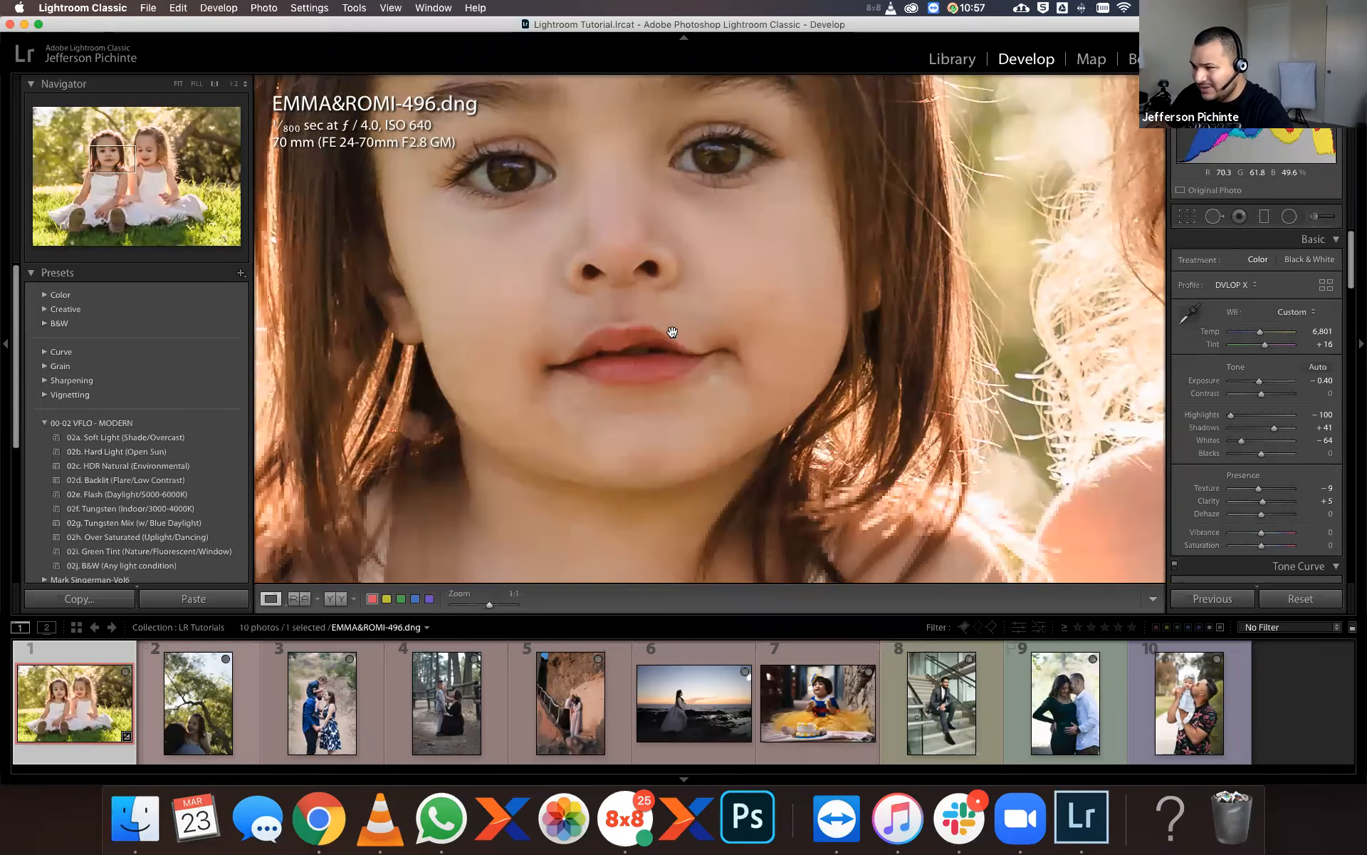
{"action": "scroll", "coordinate": [728, 286], "scroll_direction": "right", "scroll_amount": 2}
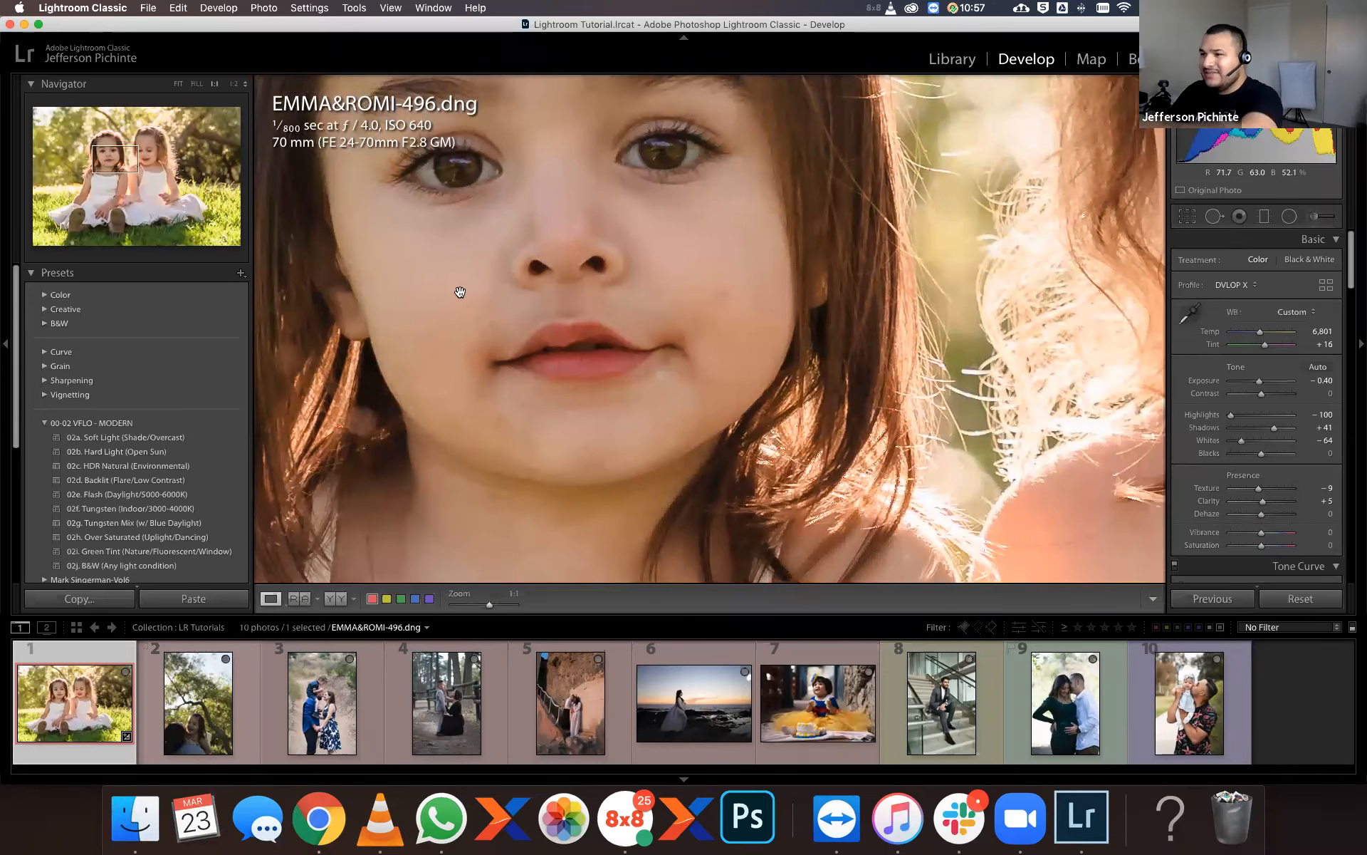
{"action": "scroll", "coordinate": [772, 411], "scroll_direction": "up", "scroll_amount": 1}
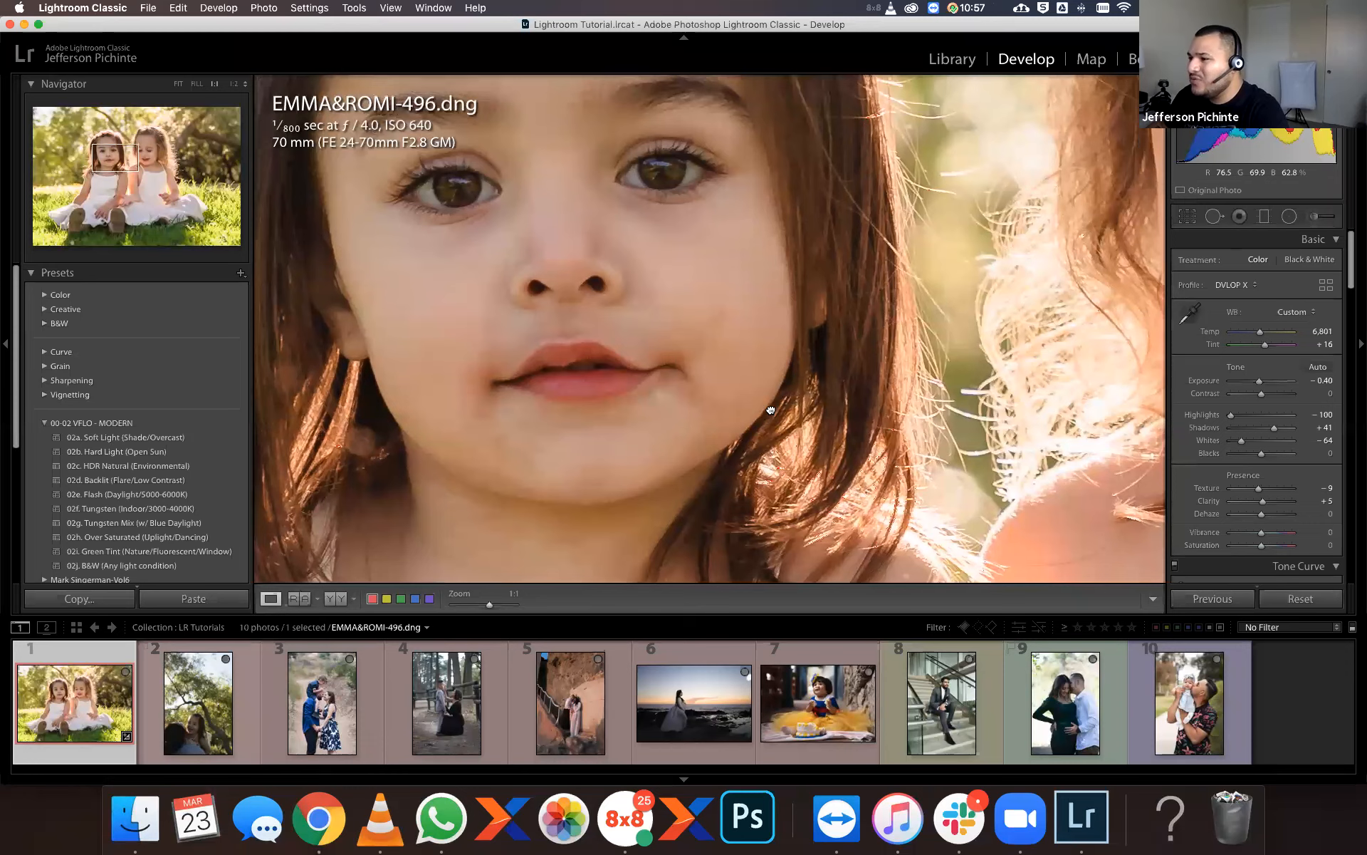
{"action": "scroll", "coordinate": [934, 396], "scroll_direction": "up", "scroll_amount": 5}
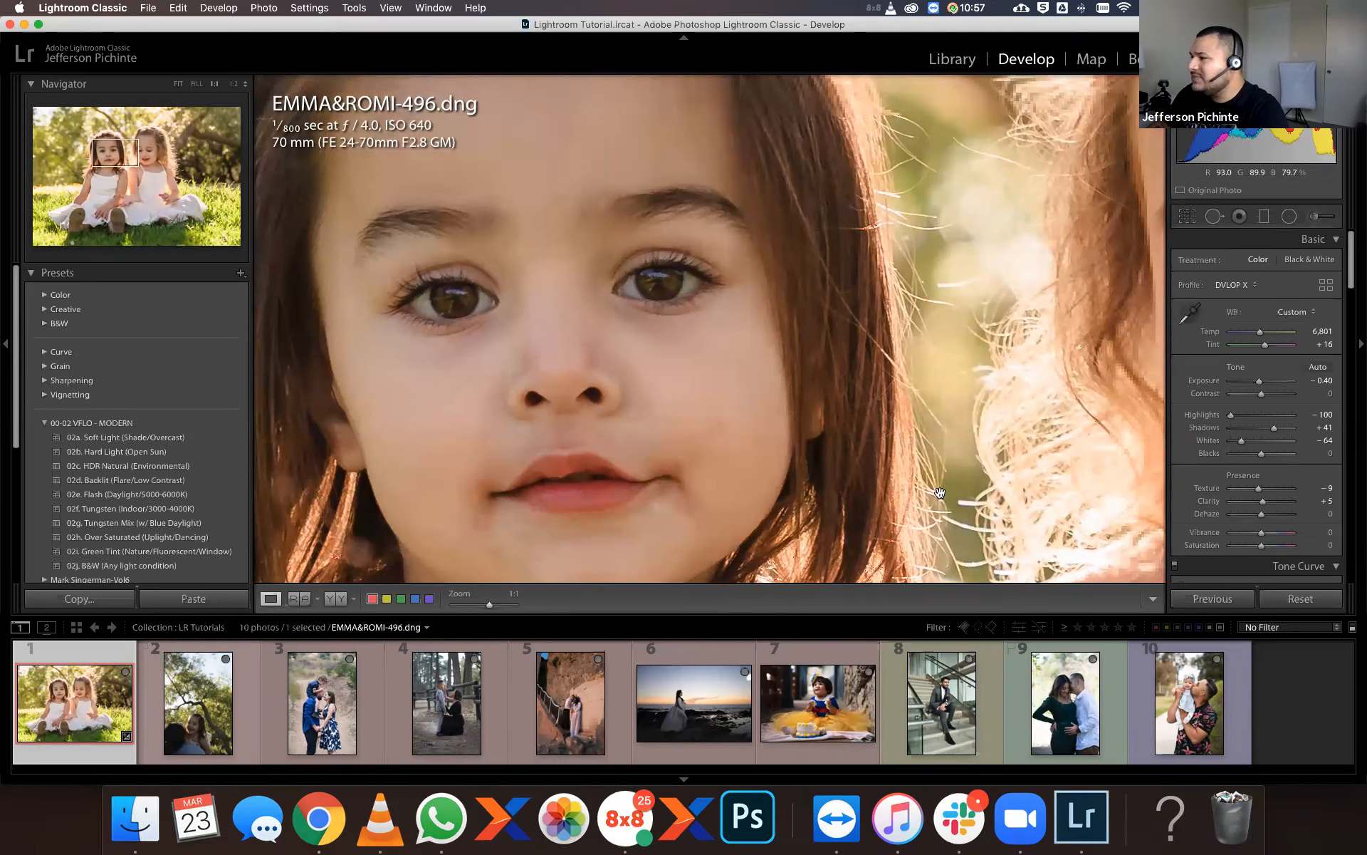
{"action": "scroll", "coordinate": [940, 494], "scroll_direction": "right", "scroll_amount": 6}
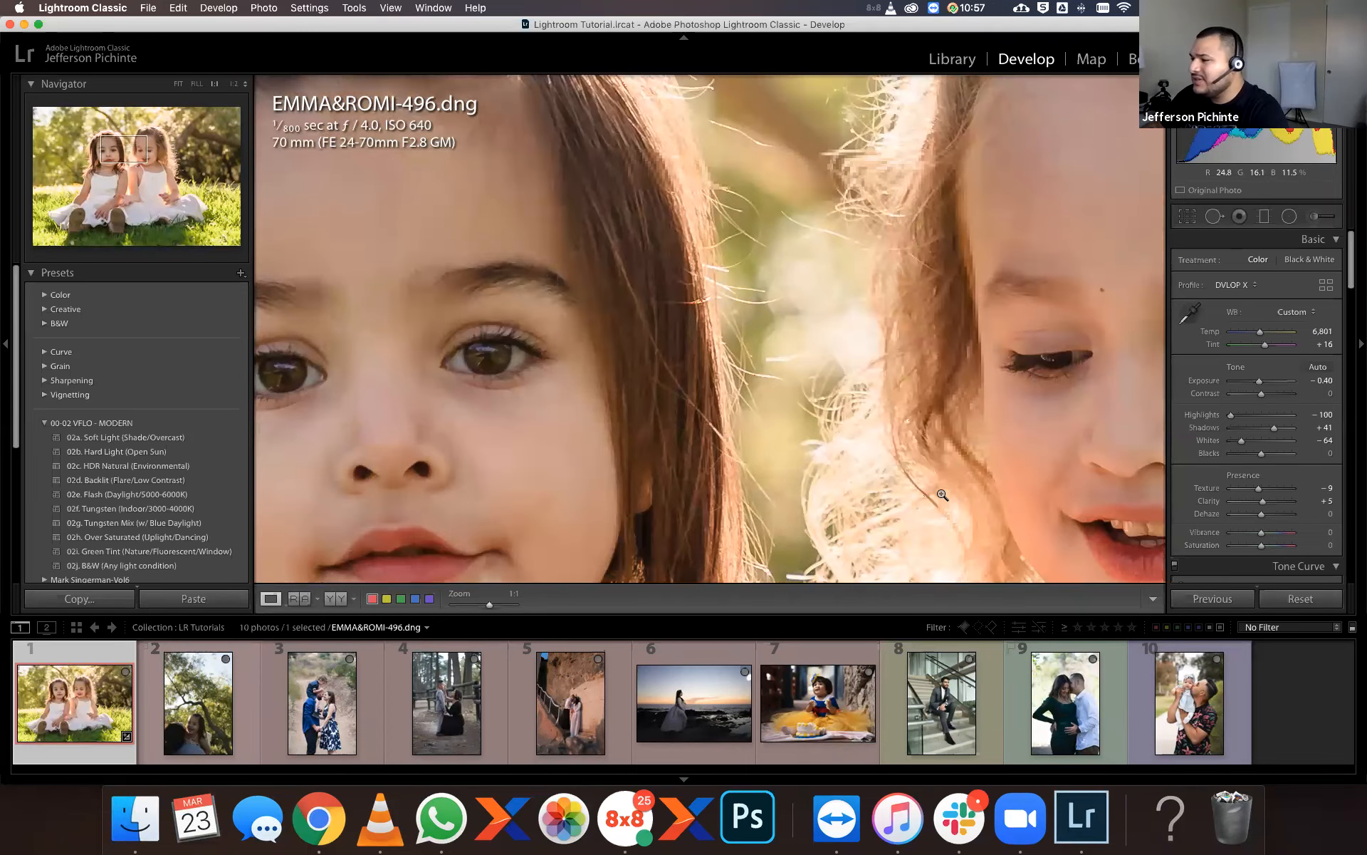
{"action": "left_click", "coordinate": [925, 476]}
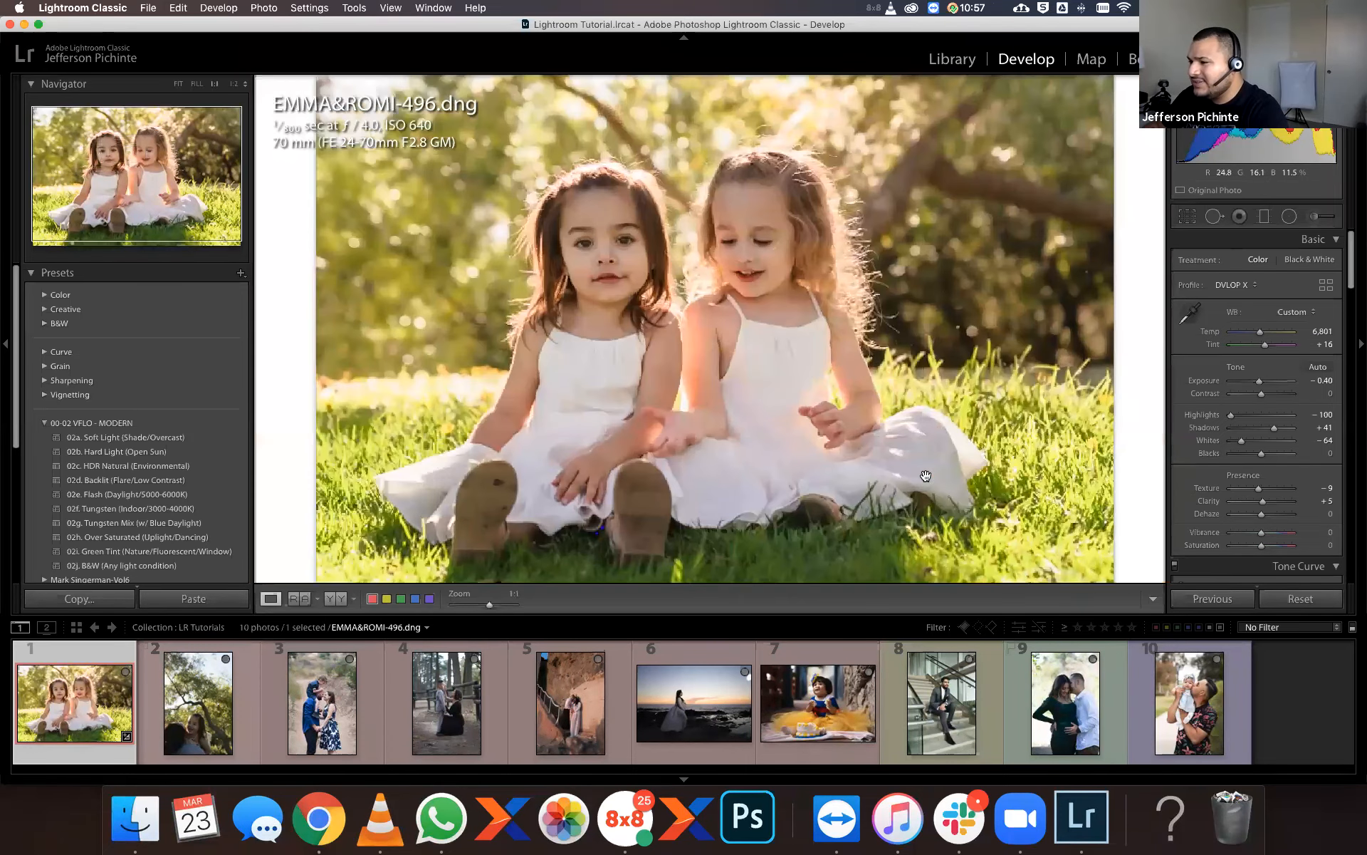
{"action": "left_click", "coordinate": [925, 476]}
{"action": "left_click", "coordinate": [925, 476]}
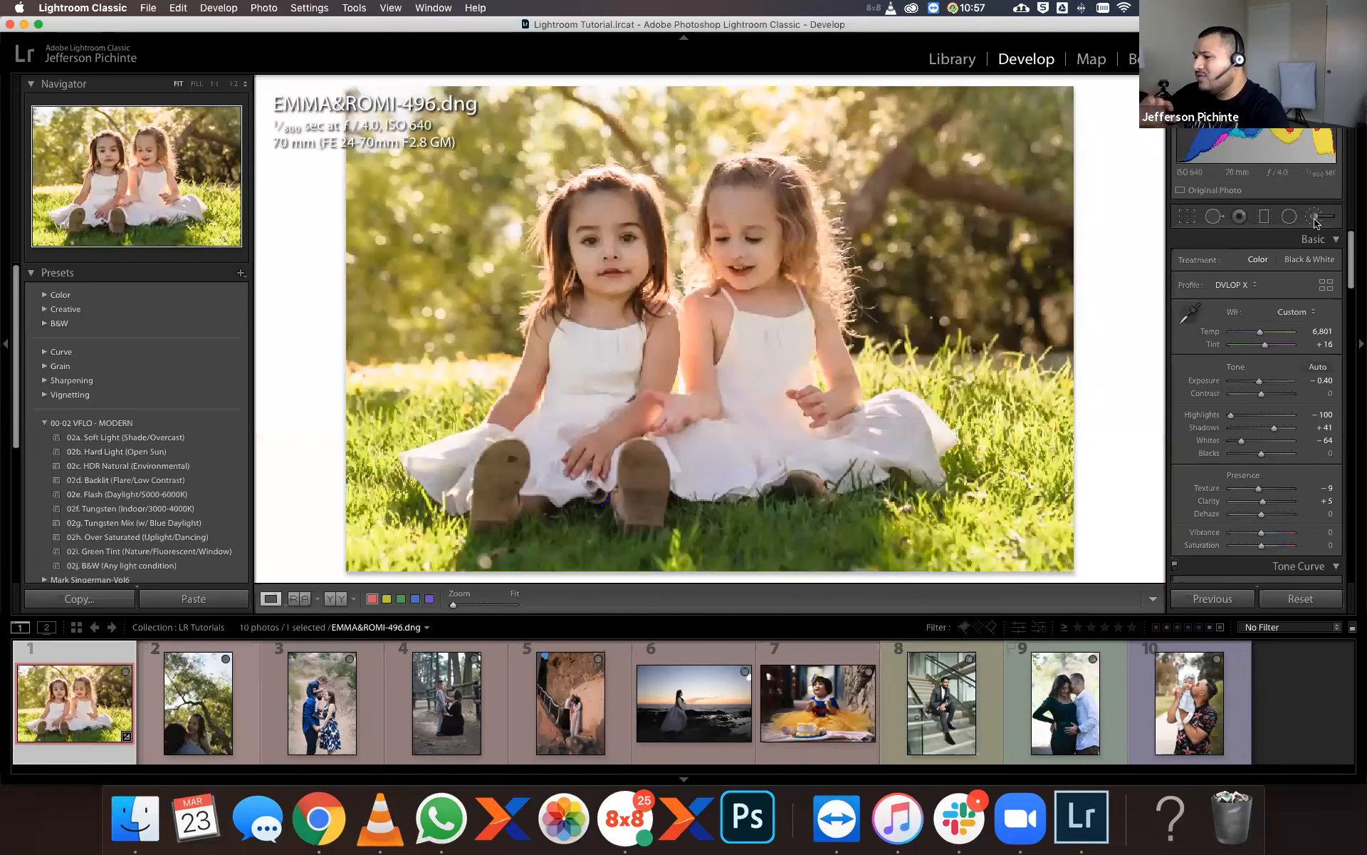
Set up a new adjustment brush with the Texture effect at -40 and a brush size of 10.0.
{"action": "left_click", "coordinate": [1316, 223]}
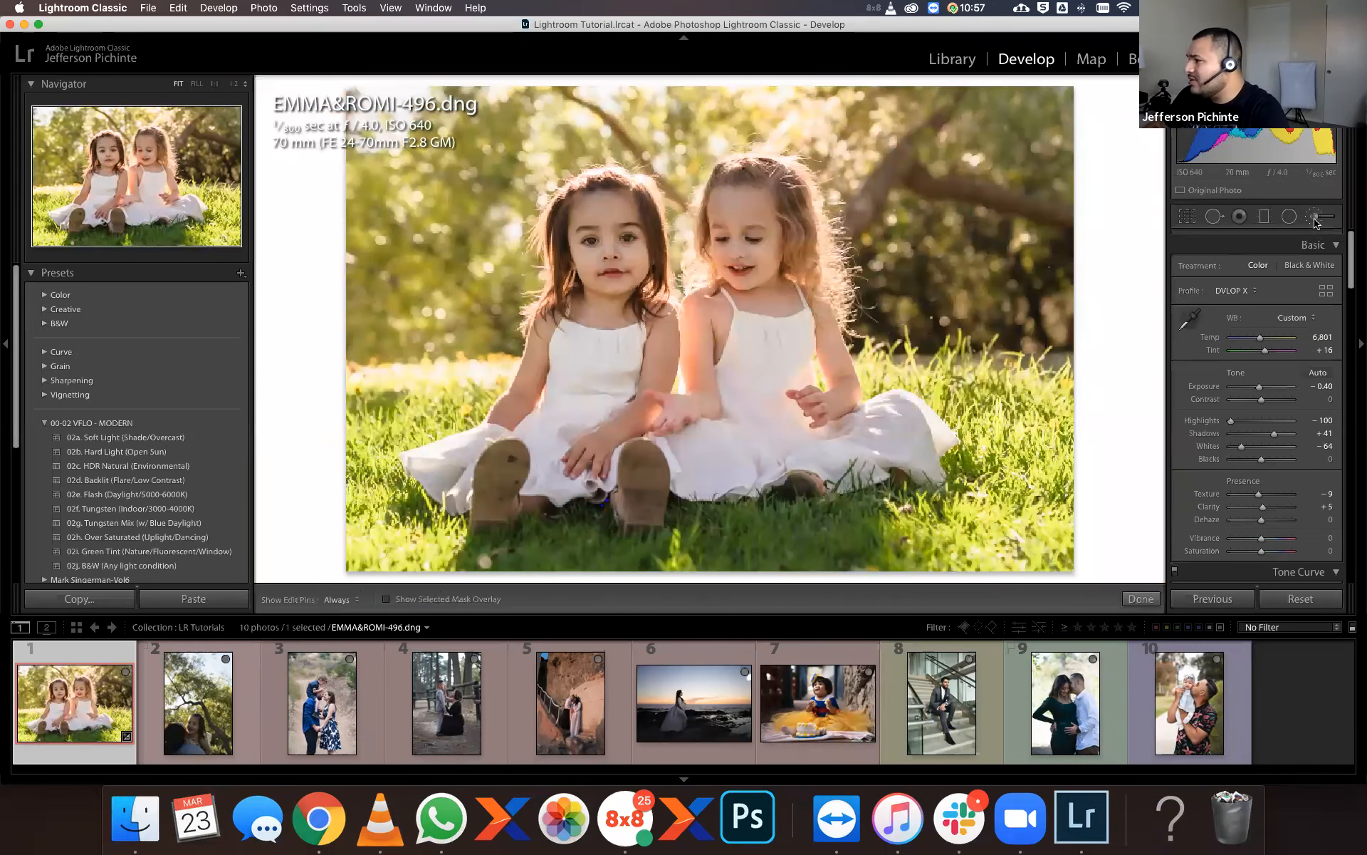
{"action": "left_click", "coordinate": [1316, 223]}
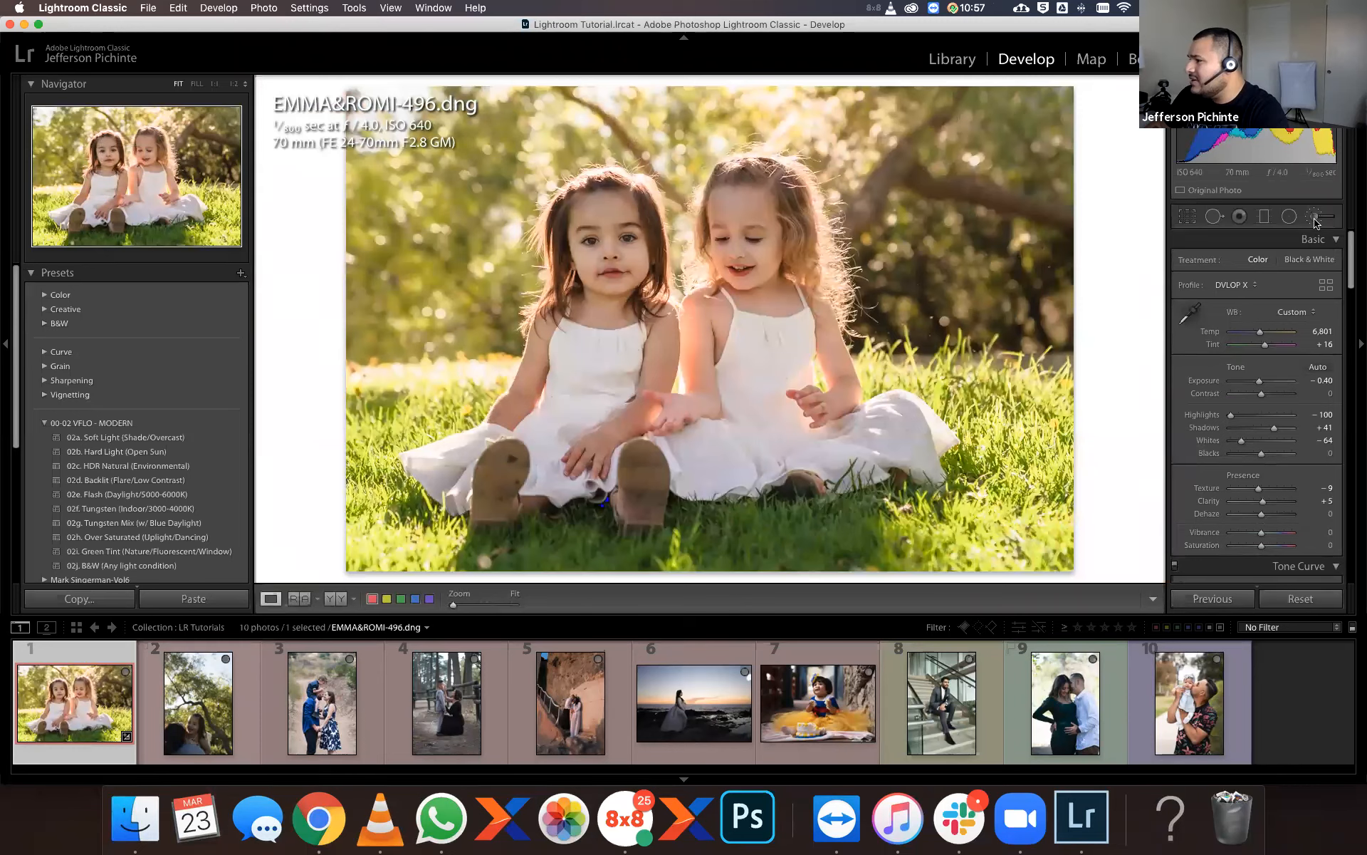
{"action": "left_click", "coordinate": [1316, 223]}
{"action": "left_click", "coordinate": [1250, 265]}
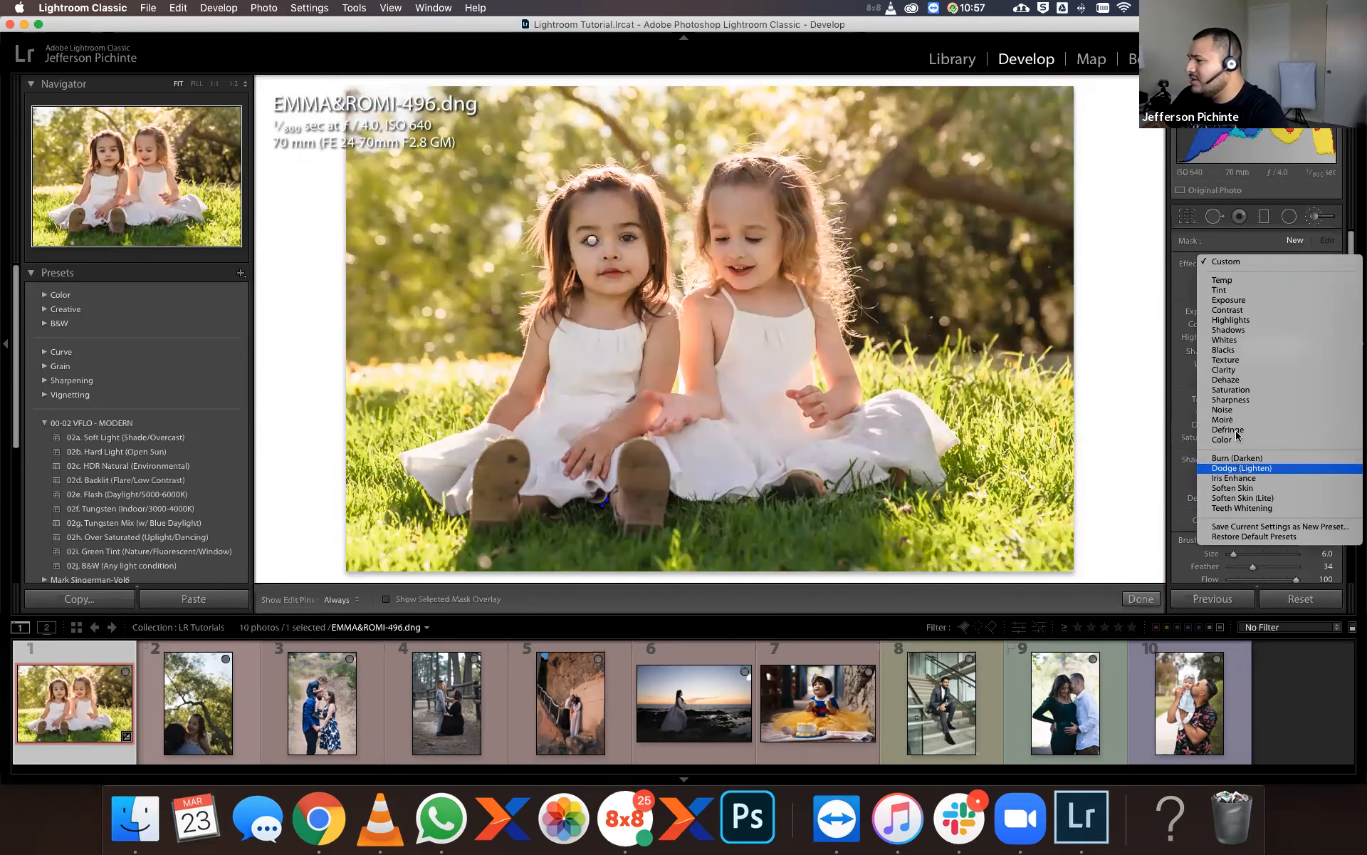
{"action": "left_click", "coordinate": [1226, 360]}
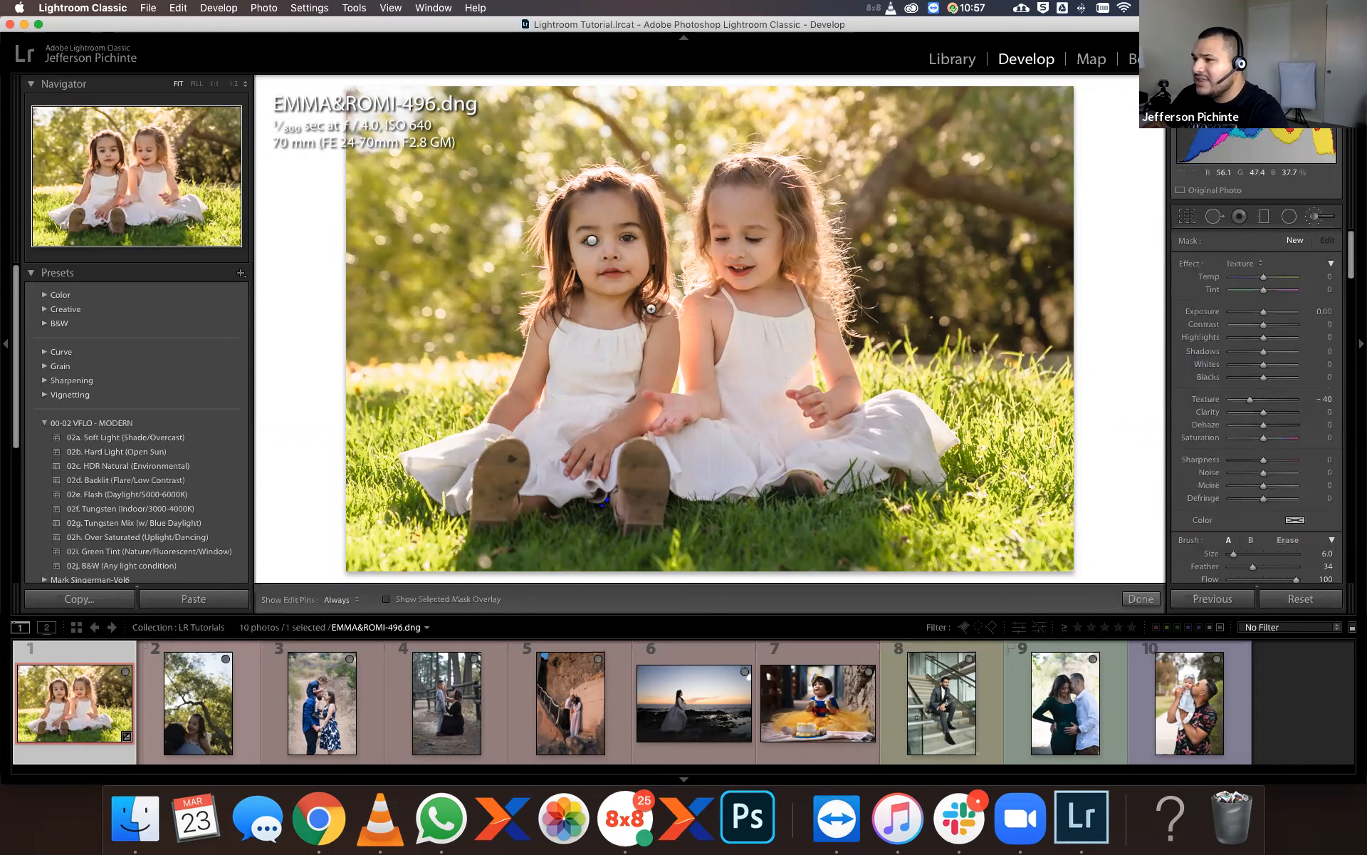
{"action": "key", "text": "bracketright"}
{"action": "key", "text": "bracketright"}
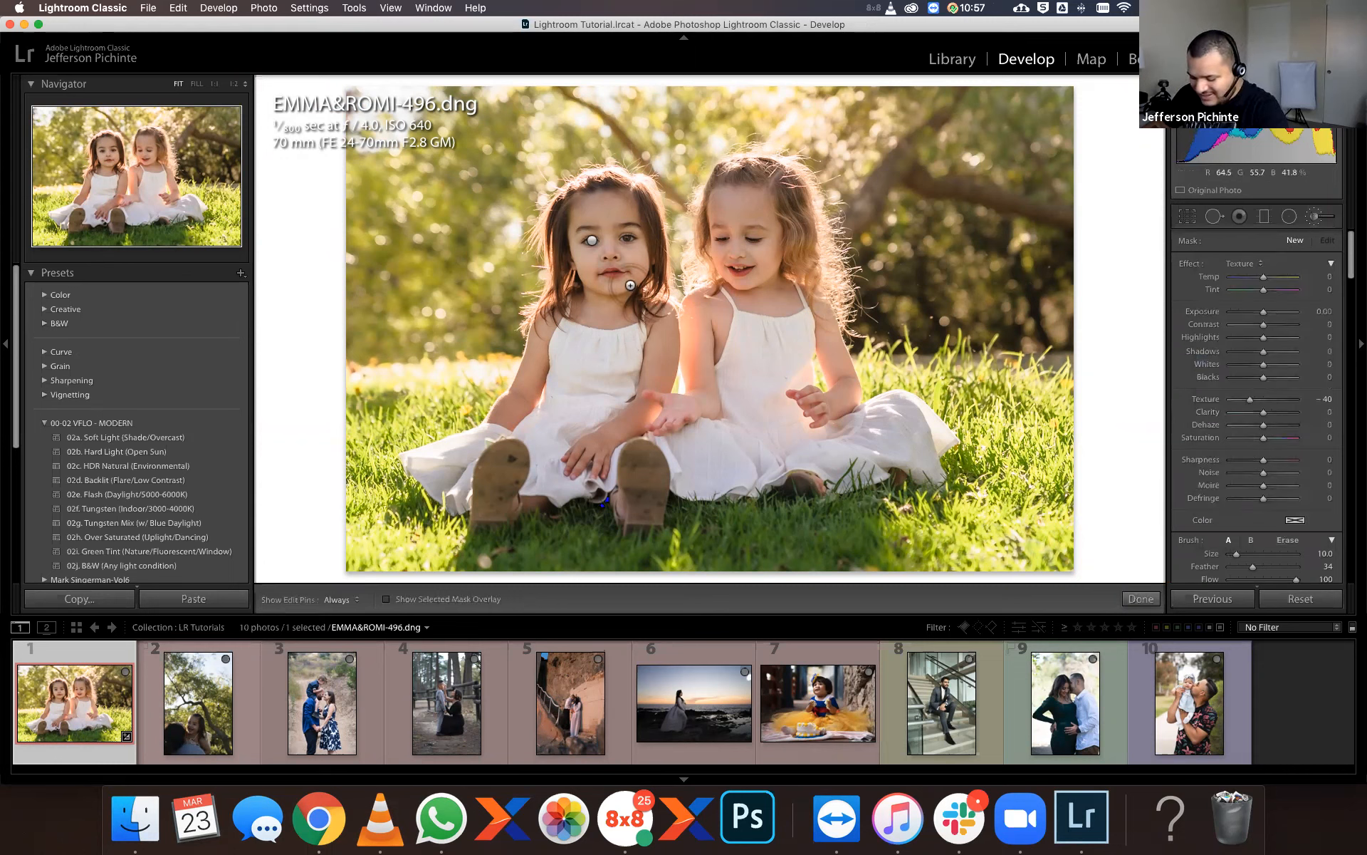
{"action": "key", "text": "o"}
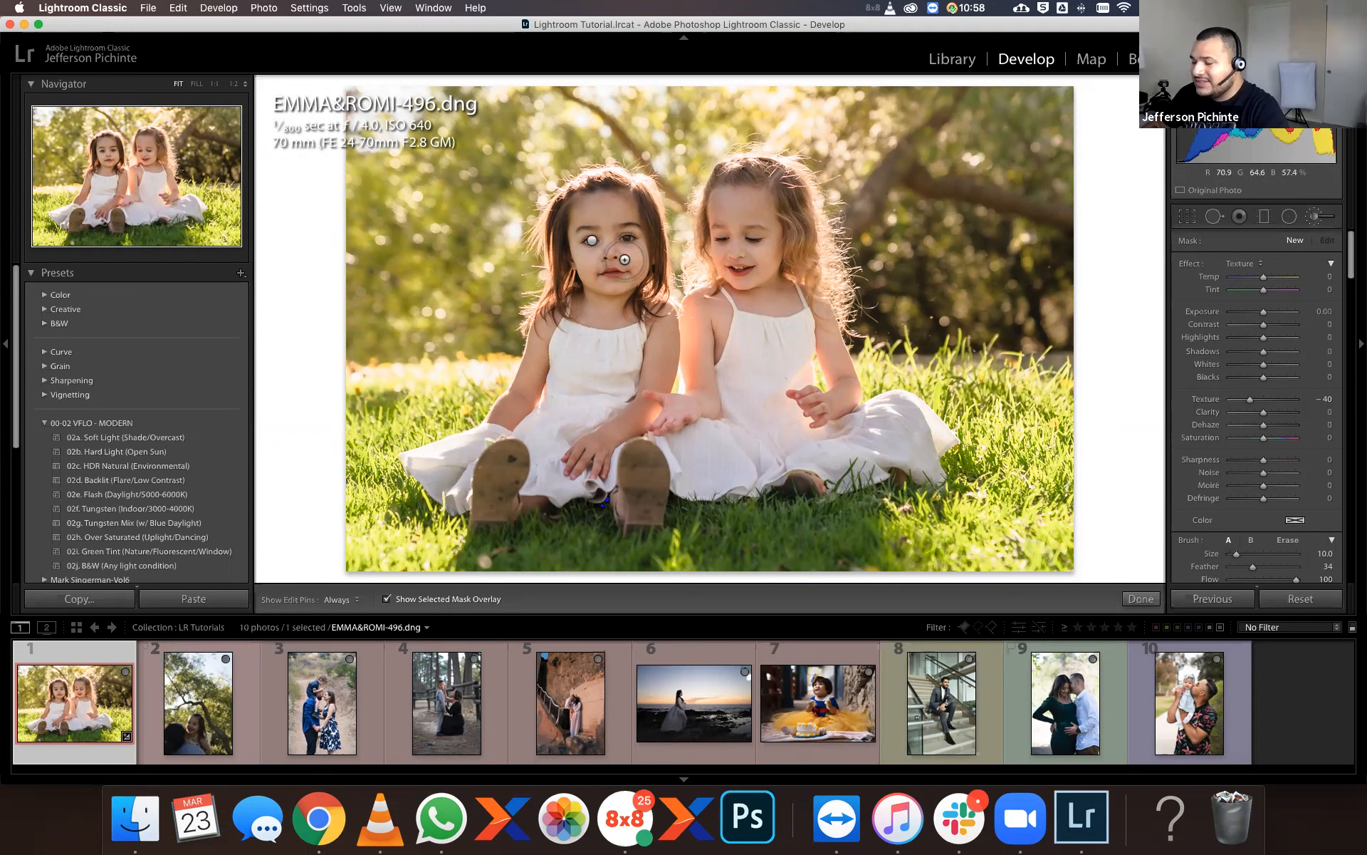
{"action": "key", "text": "h"}
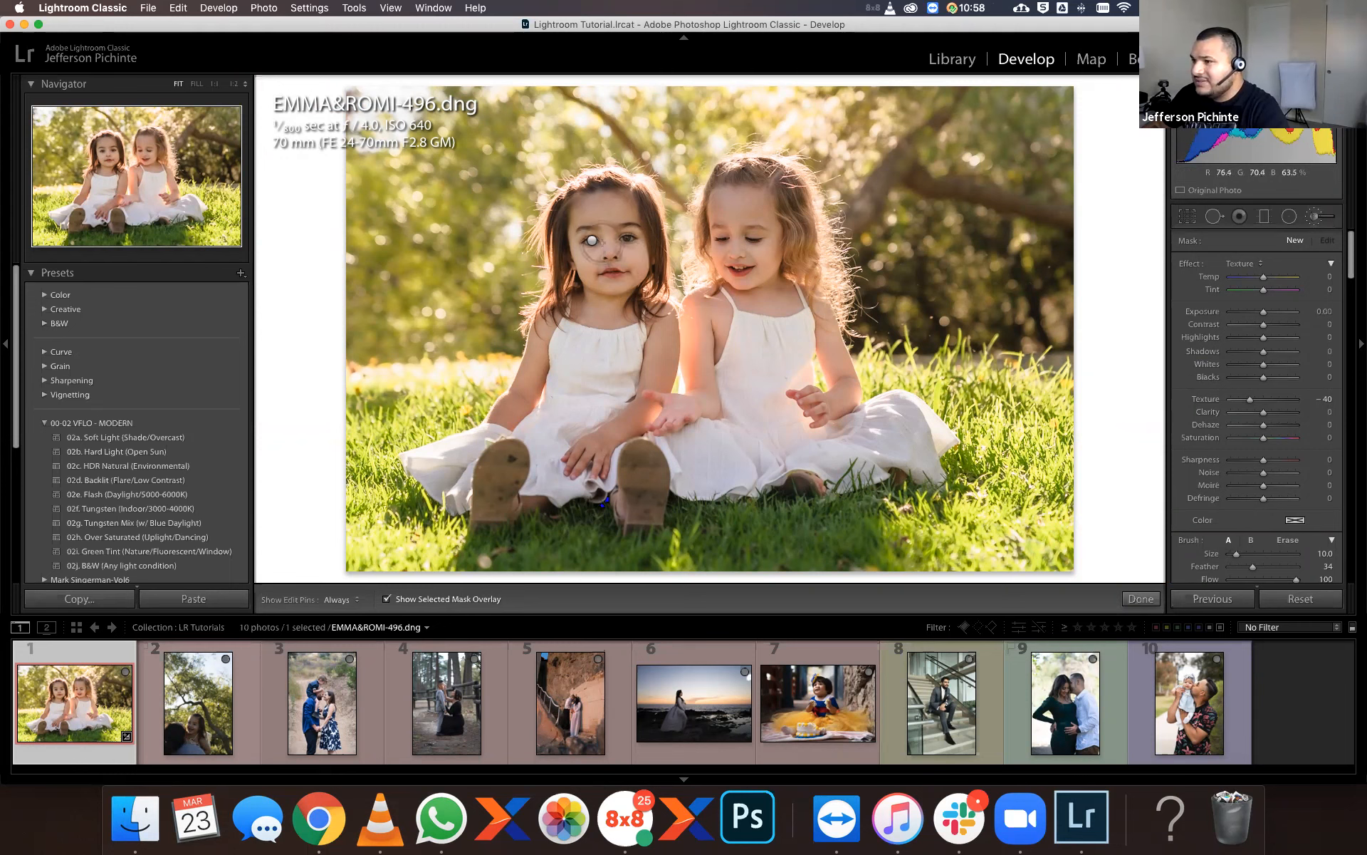
Brush the Texture softening effect over the dark-haired girl's whole face and show the mask overlay to check the coverage.
{"action": "mouse_move", "coordinate": [612, 272]}
{"action": "left_mouse_down"}
{"action": "mouse_move", "coordinate": [603, 230]}
{"action": "mouse_move", "coordinate": [600, 265]}
{"action": "mouse_move", "coordinate": [625, 217]}
{"action": "mouse_move", "coordinate": [606, 238]}
{"action": "mouse_move", "coordinate": [623, 269]}
{"action": "mouse_move", "coordinate": [594, 247]}
{"action": "mouse_move", "coordinate": [622, 222]}
{"action": "mouse_move", "coordinate": [589, 252]}
{"action": "mouse_move", "coordinate": [612, 221]}
{"action": "mouse_move", "coordinate": [621, 271]}
{"action": "left_mouse_up"}
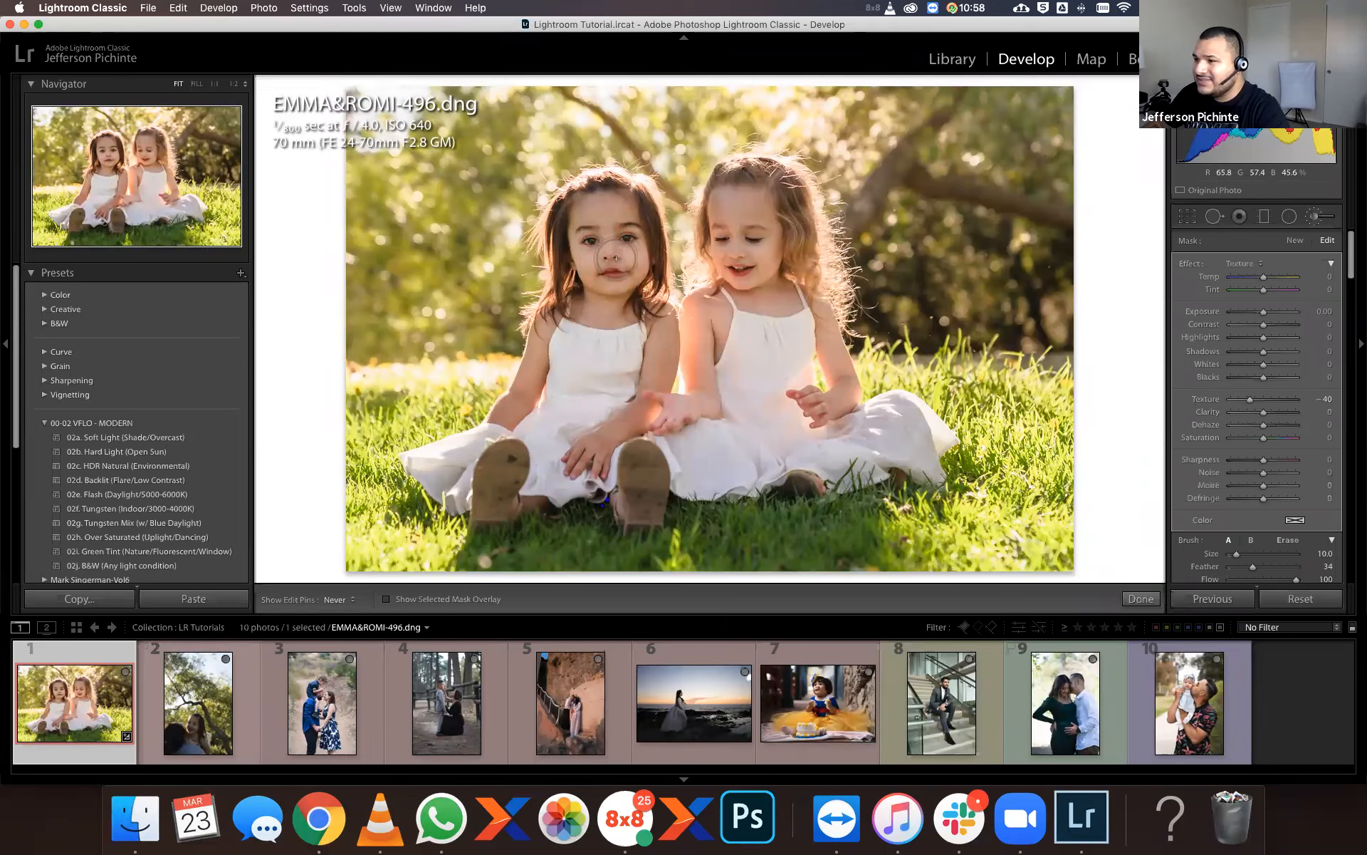
{"action": "key", "text": "h"}
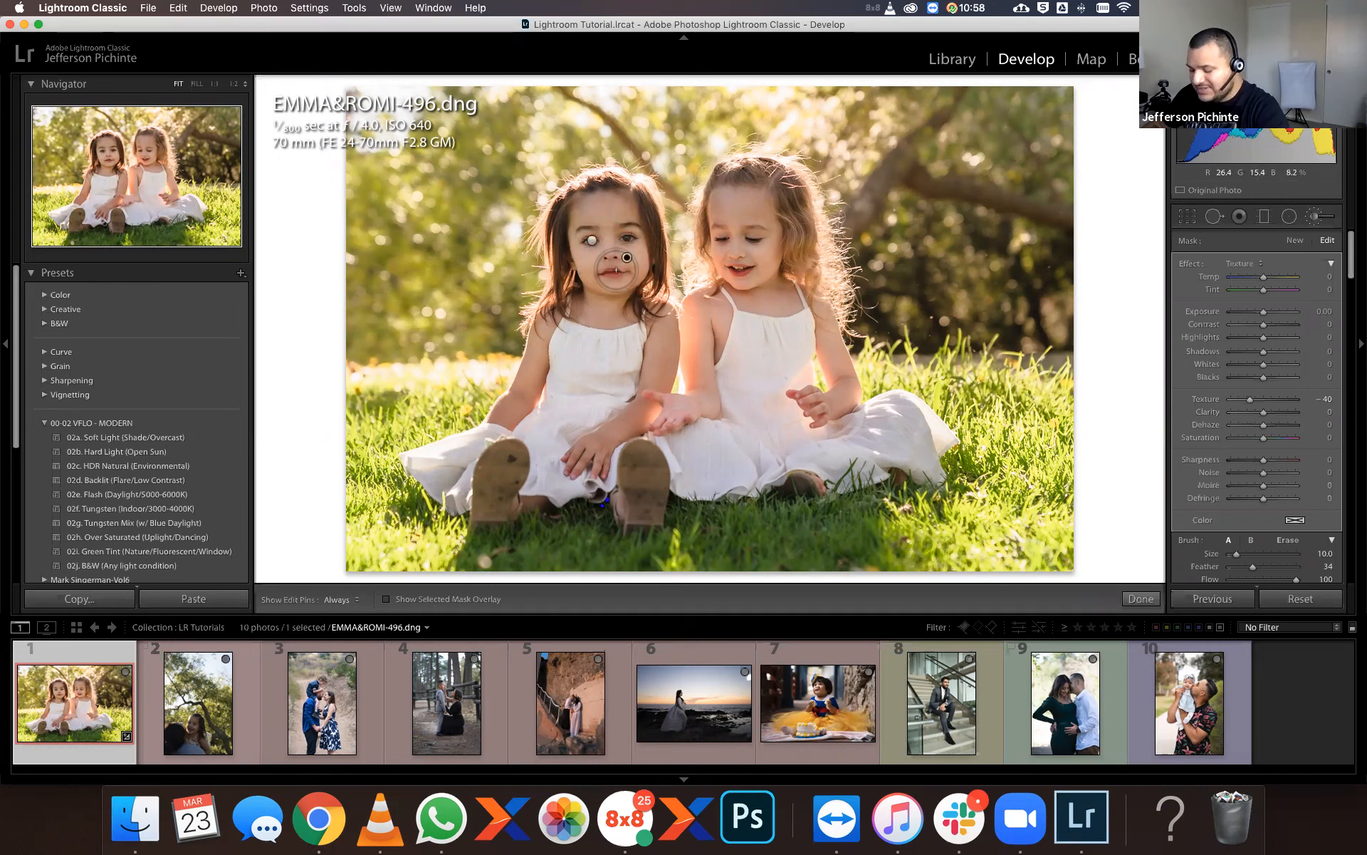
{"action": "key", "text": "h"}
{"action": "key", "text": "o"}
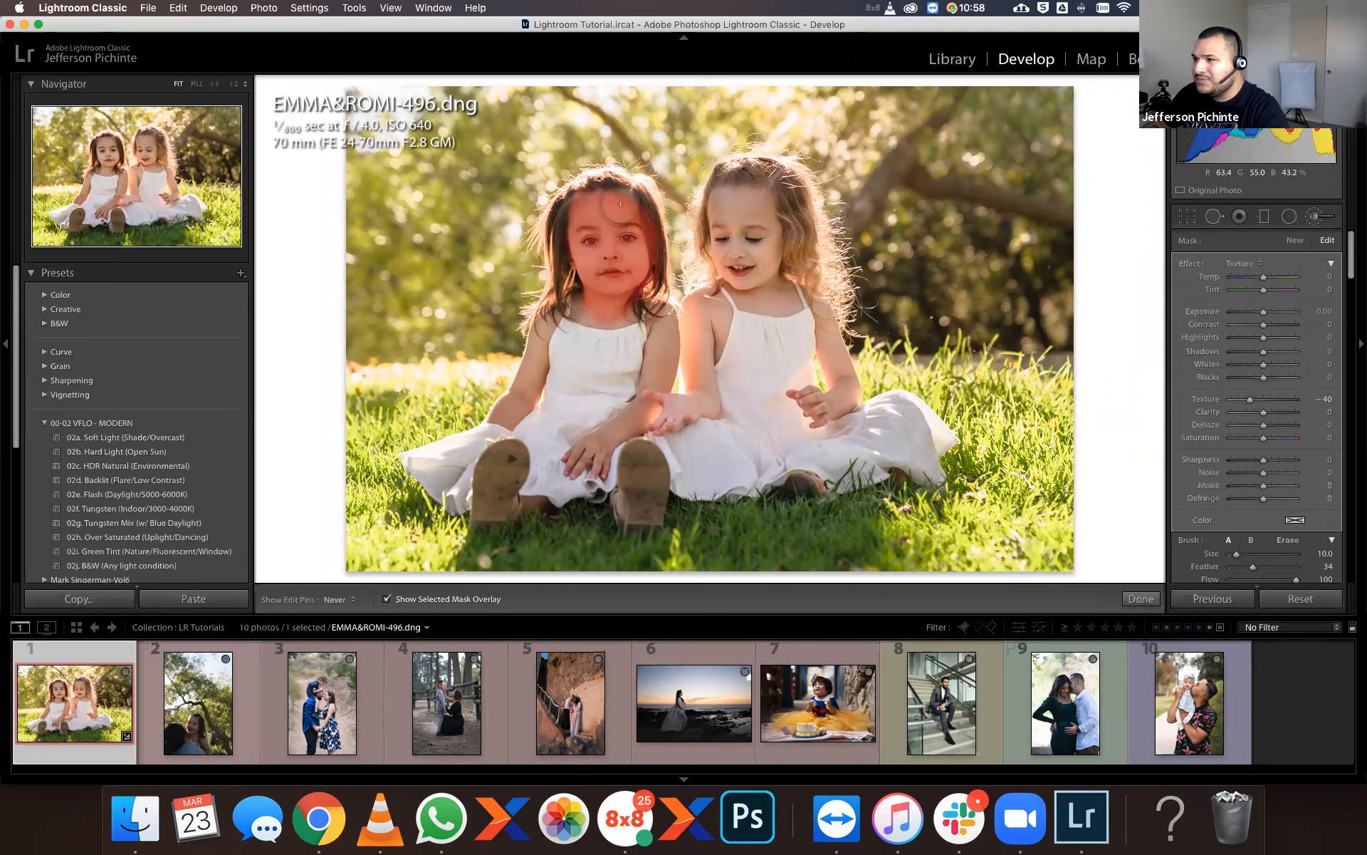
{"action": "key", "text": "h"}
Erase the softening mask from both of the dark-haired girl's eyes, using an eraser size of 1.0.
{"action": "key", "text": "alt"}
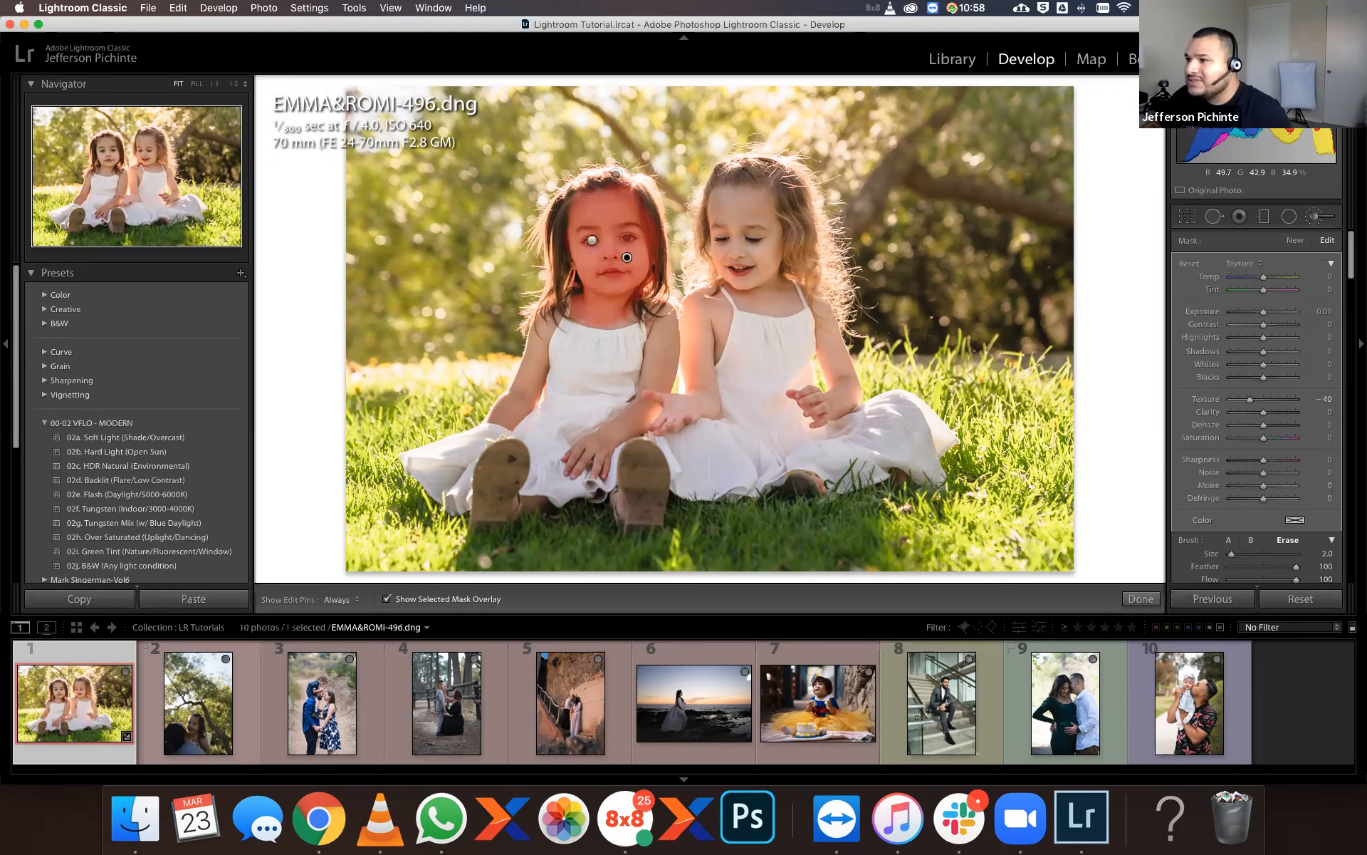
{"action": "key", "text": "h"}
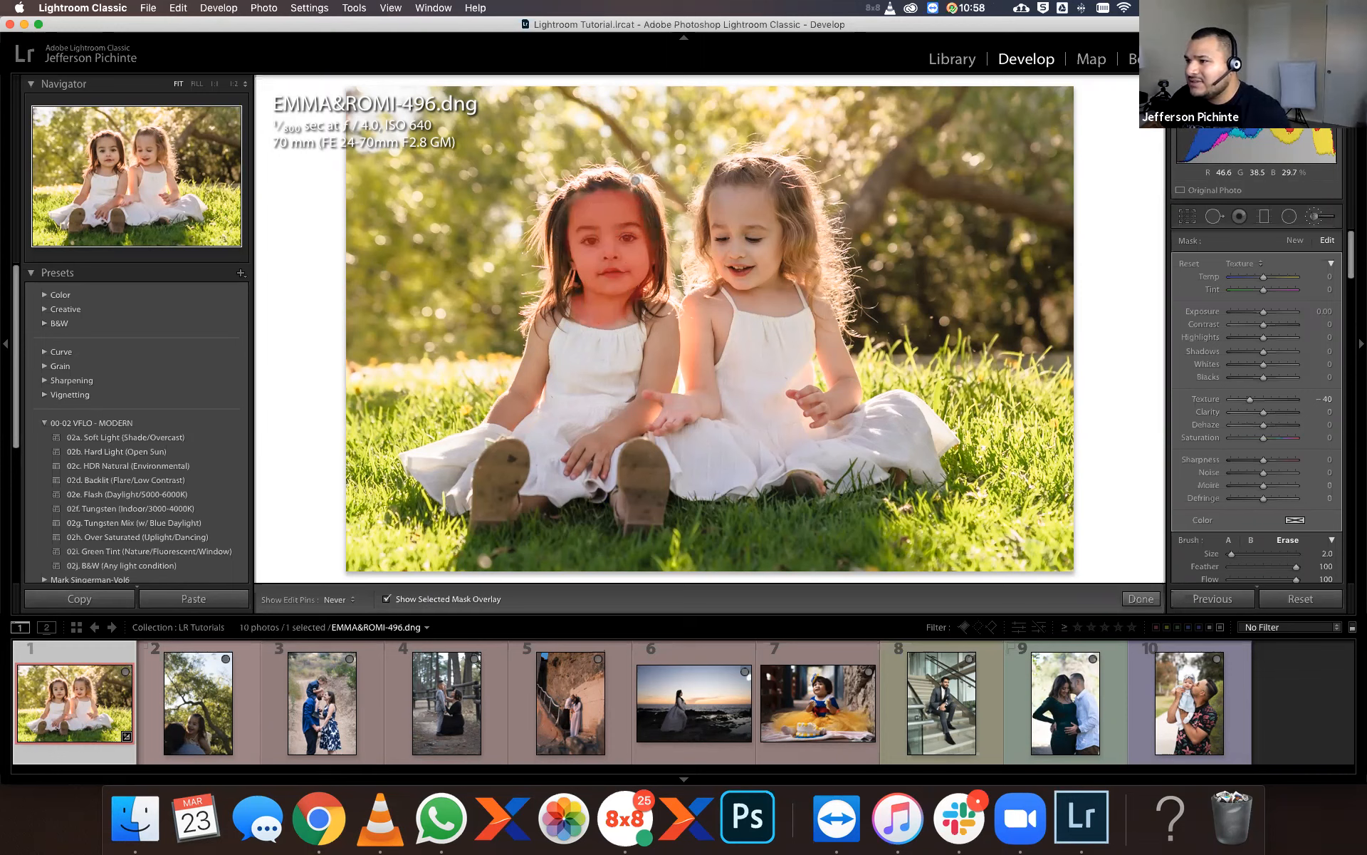
{"action": "key", "text": "h"}
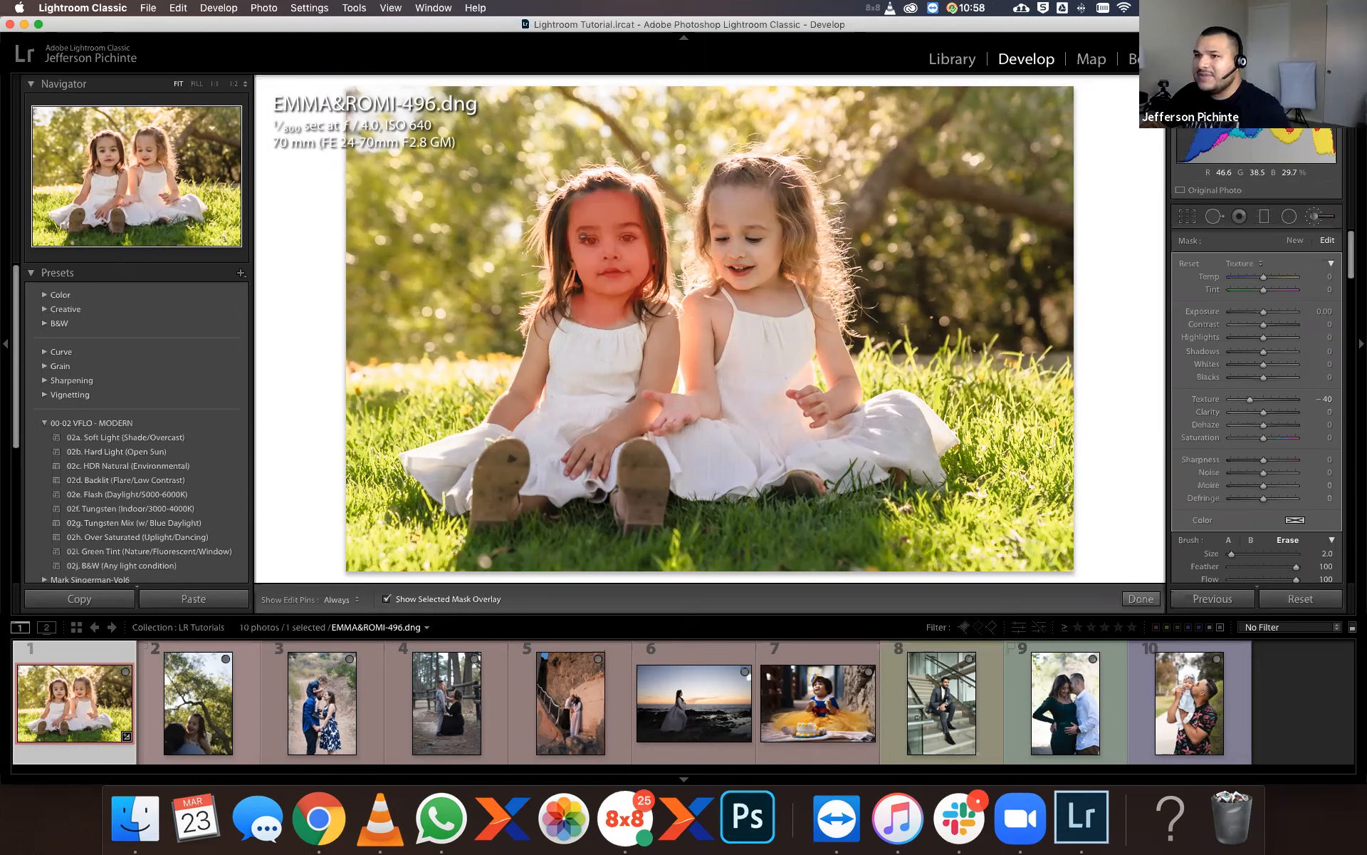
{"action": "key", "text": "bracketleft"}
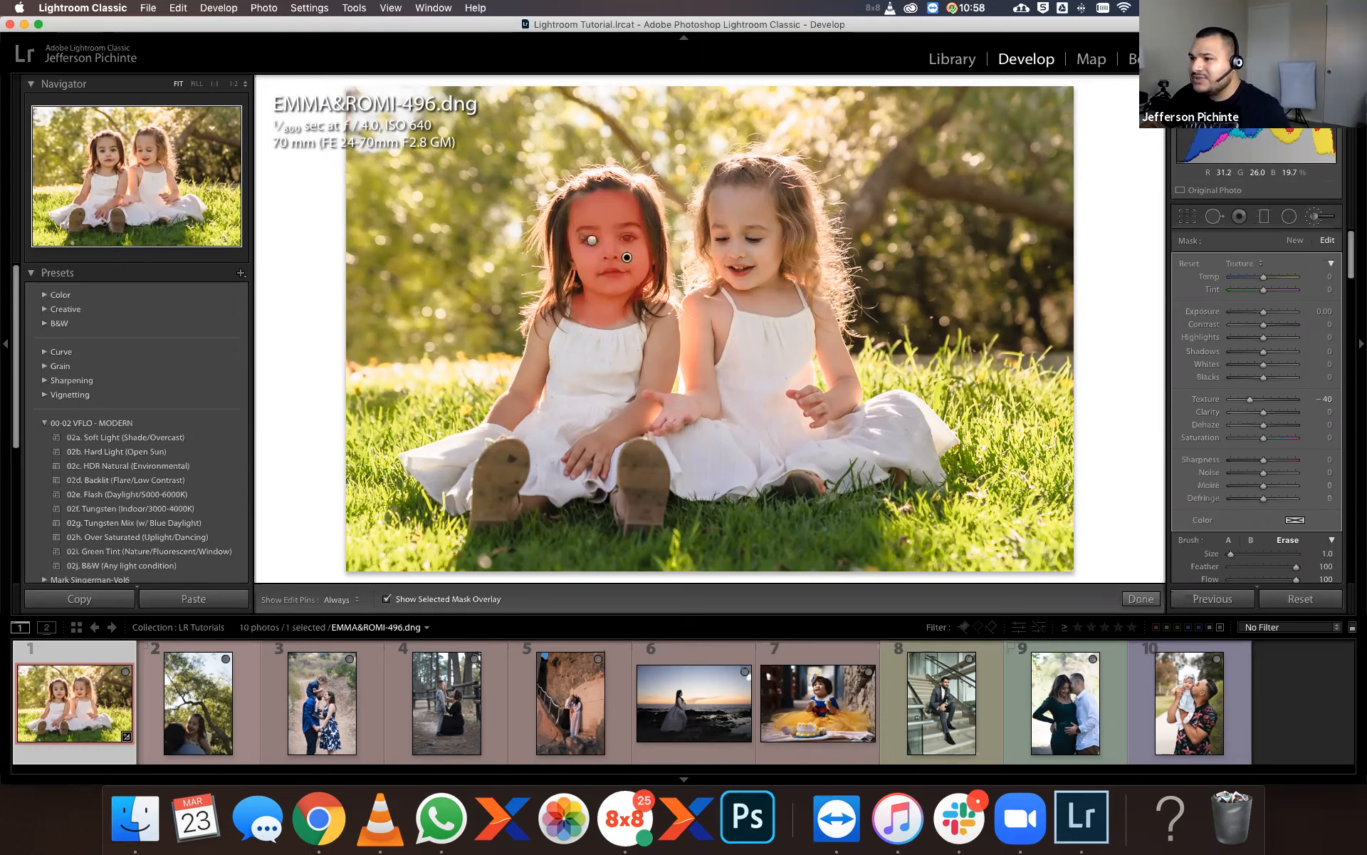
{"action": "key", "text": "h"}
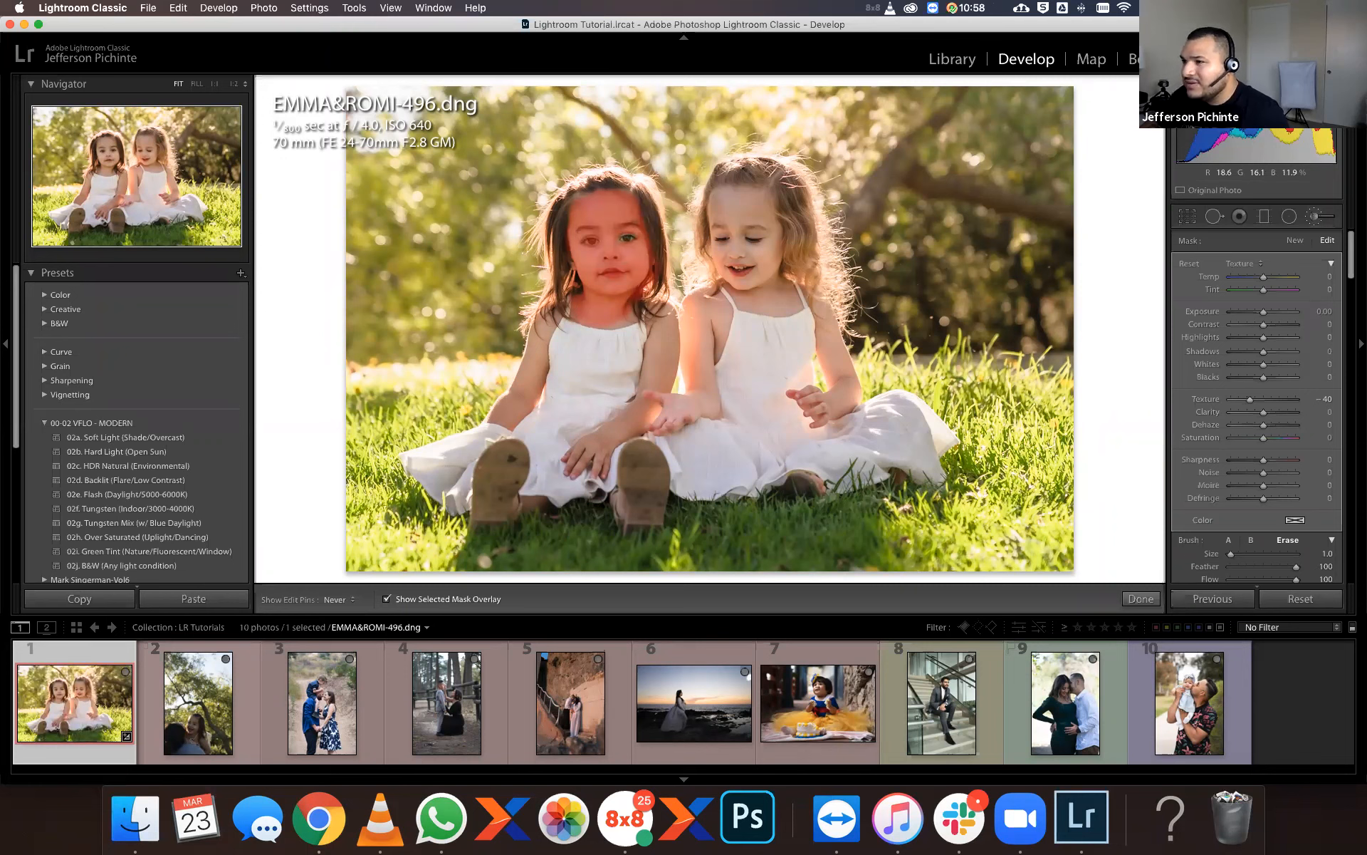
{"action": "key", "text": "h"}
{"action": "key", "text": "h"}
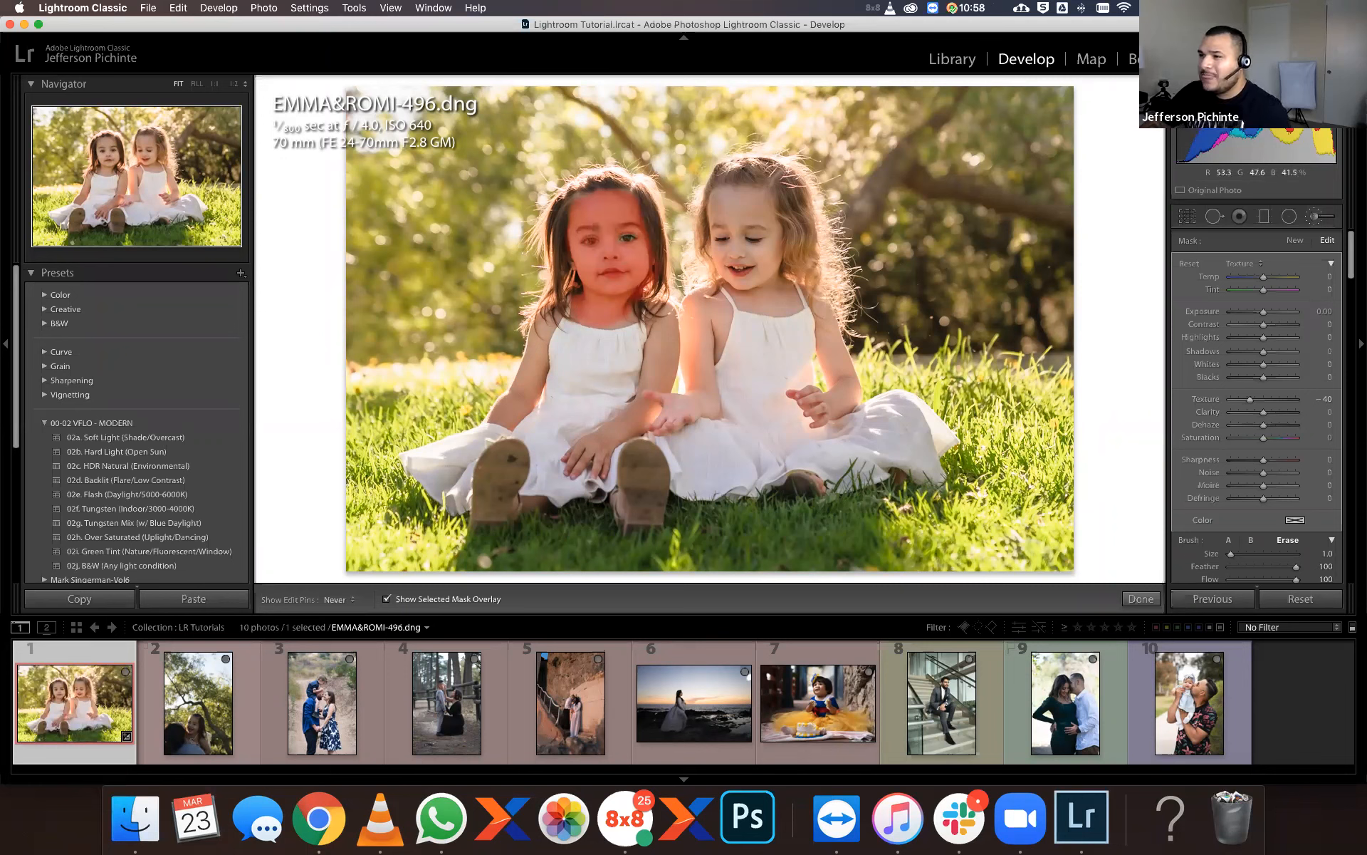
{"action": "key", "text": "h"}
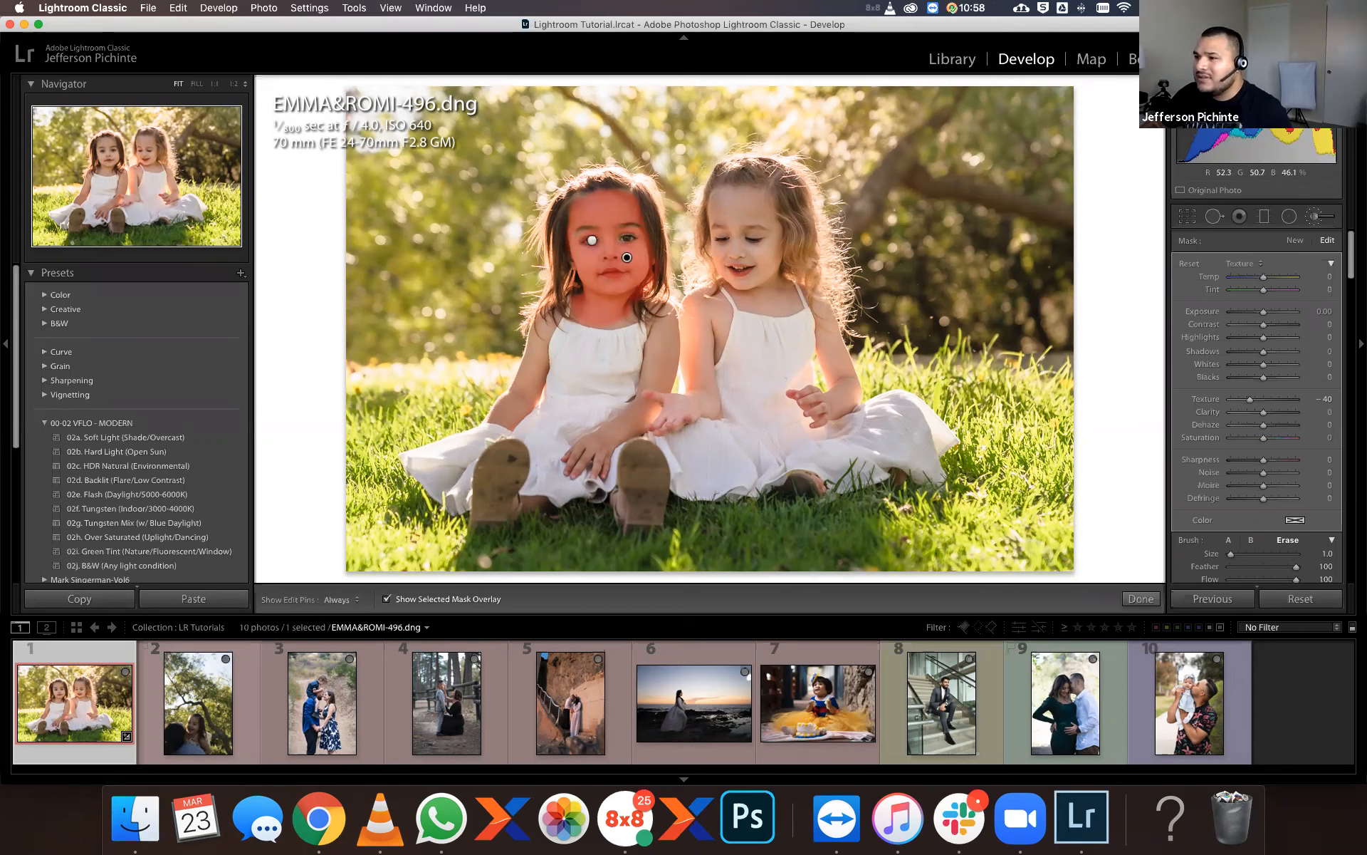
{"action": "key", "text": "h"}
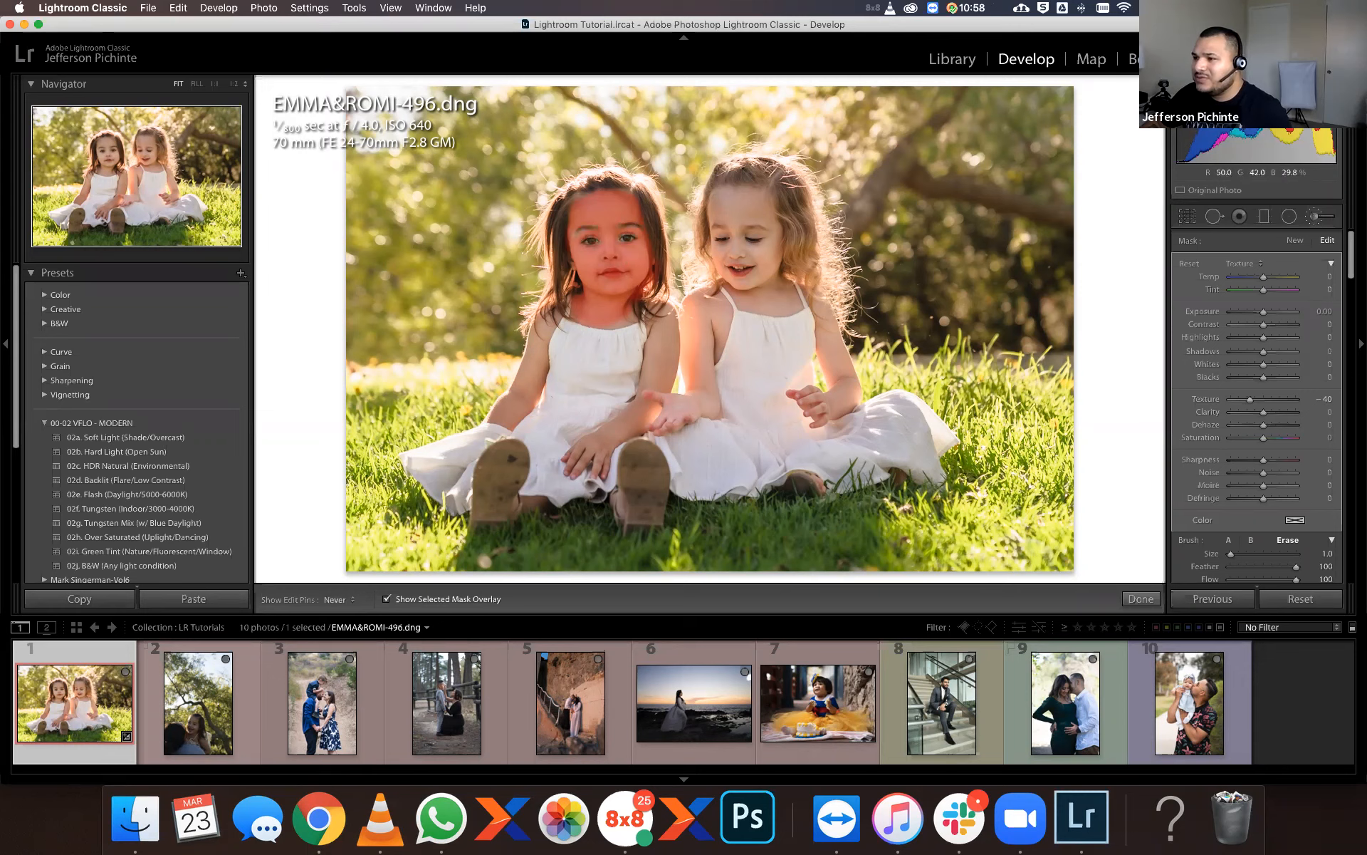
Erase the softening mask from the dark-haired girl's lips and hide the mask overlay.
{"action": "key", "text": "h"}
{"action": "key", "text": "h"}
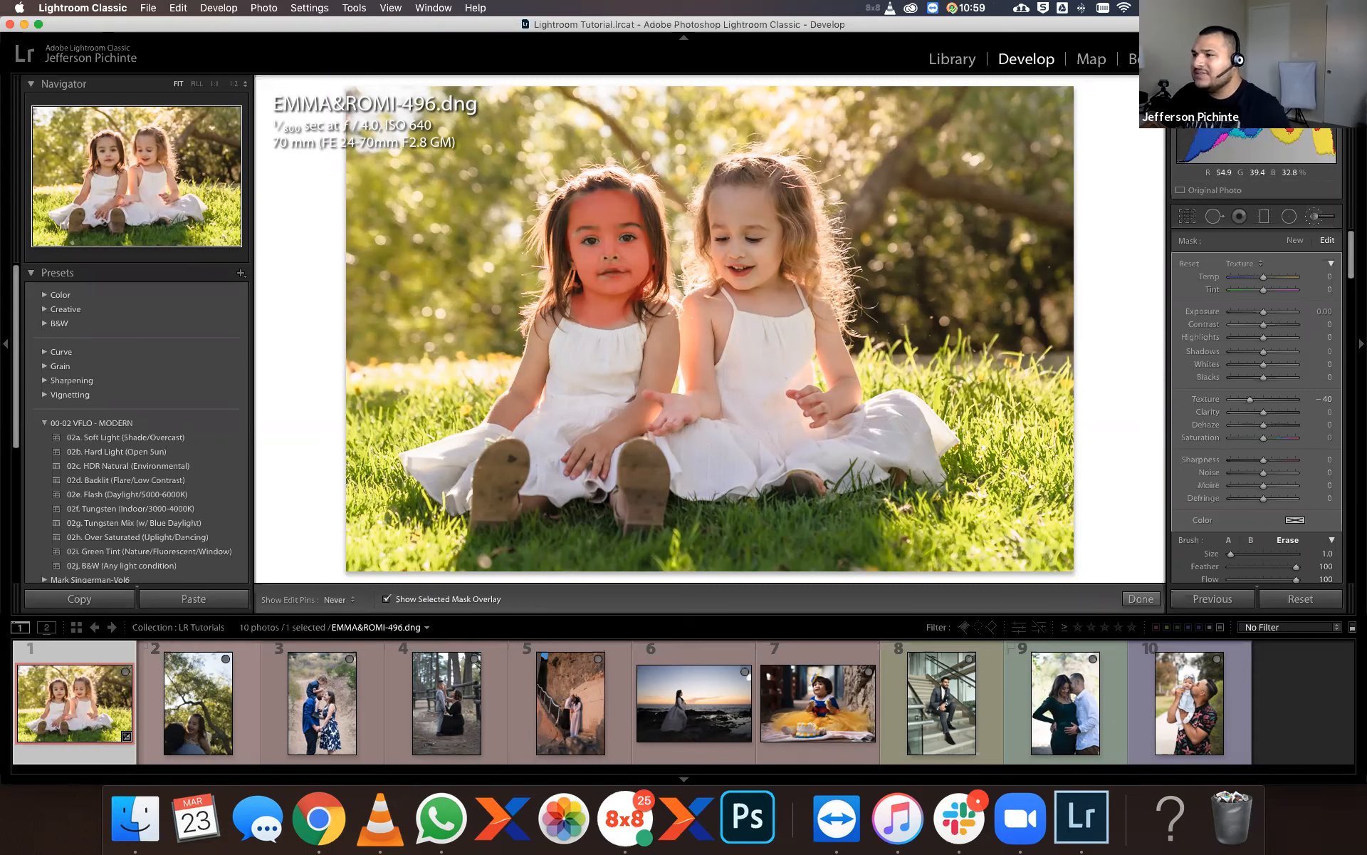
{"action": "key", "text": "h"}
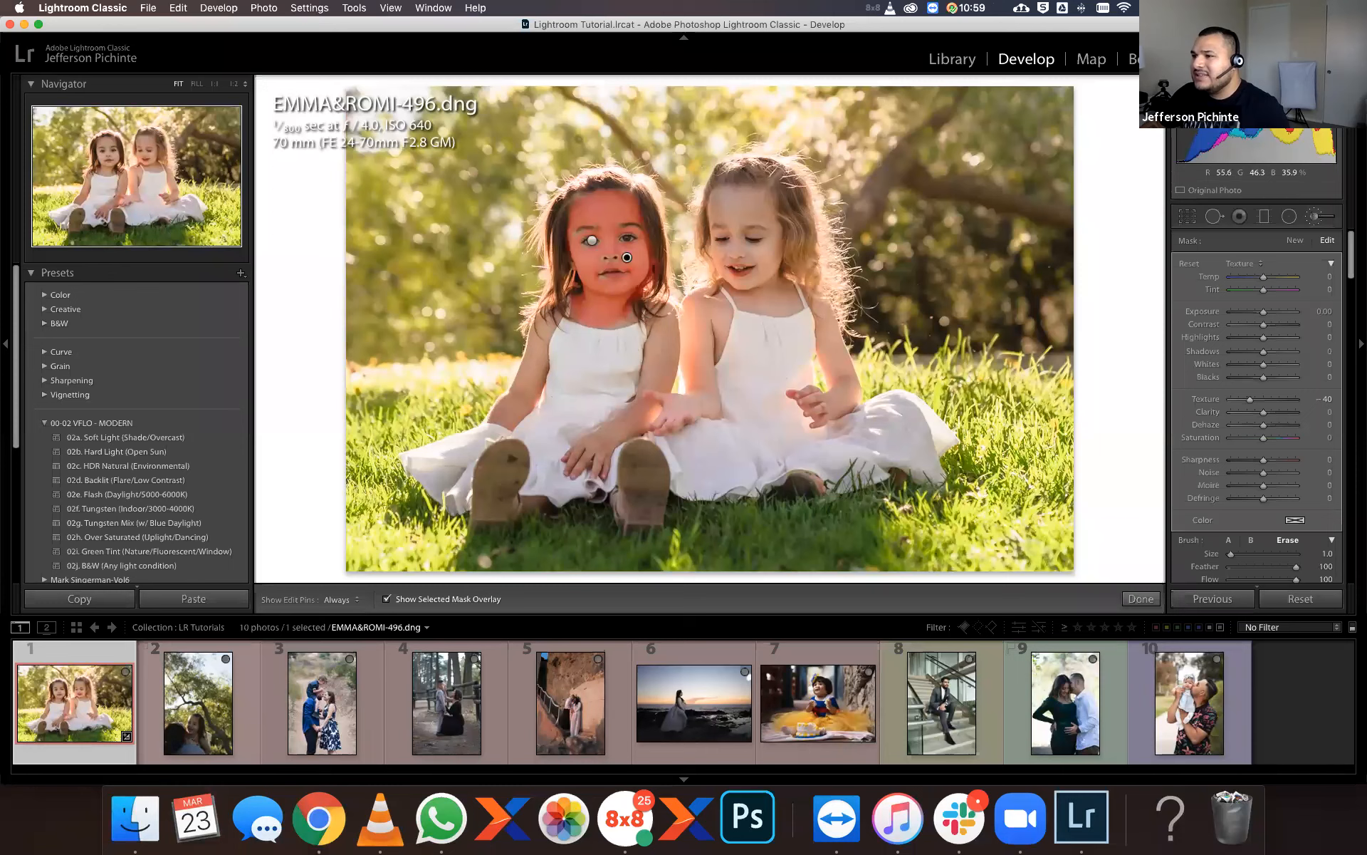
{"action": "key", "text": "o"}
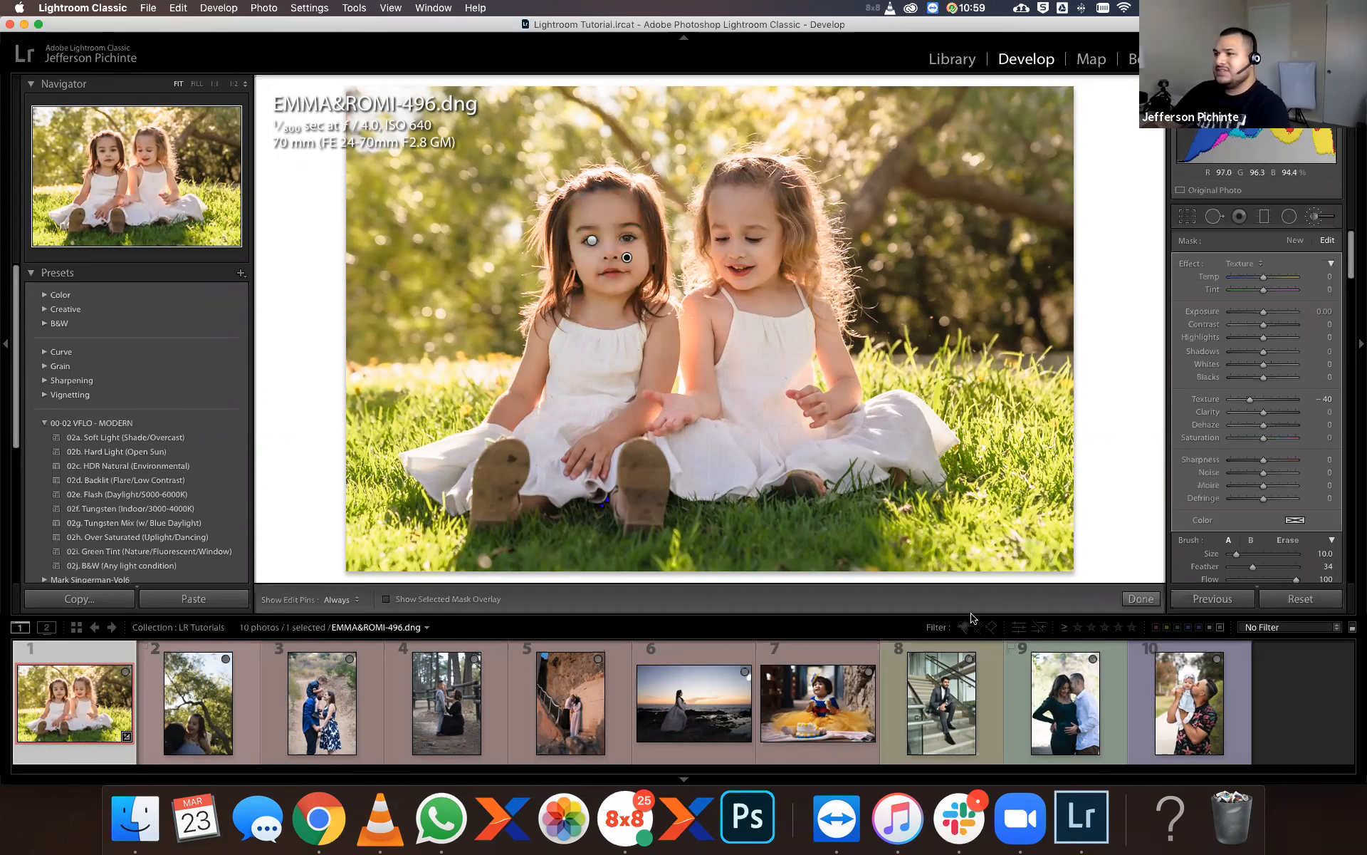
Set the Texture of the dark-haired girl's face brush to -35 and finish the brush adjustment.
{"action": "key", "text": "k"}
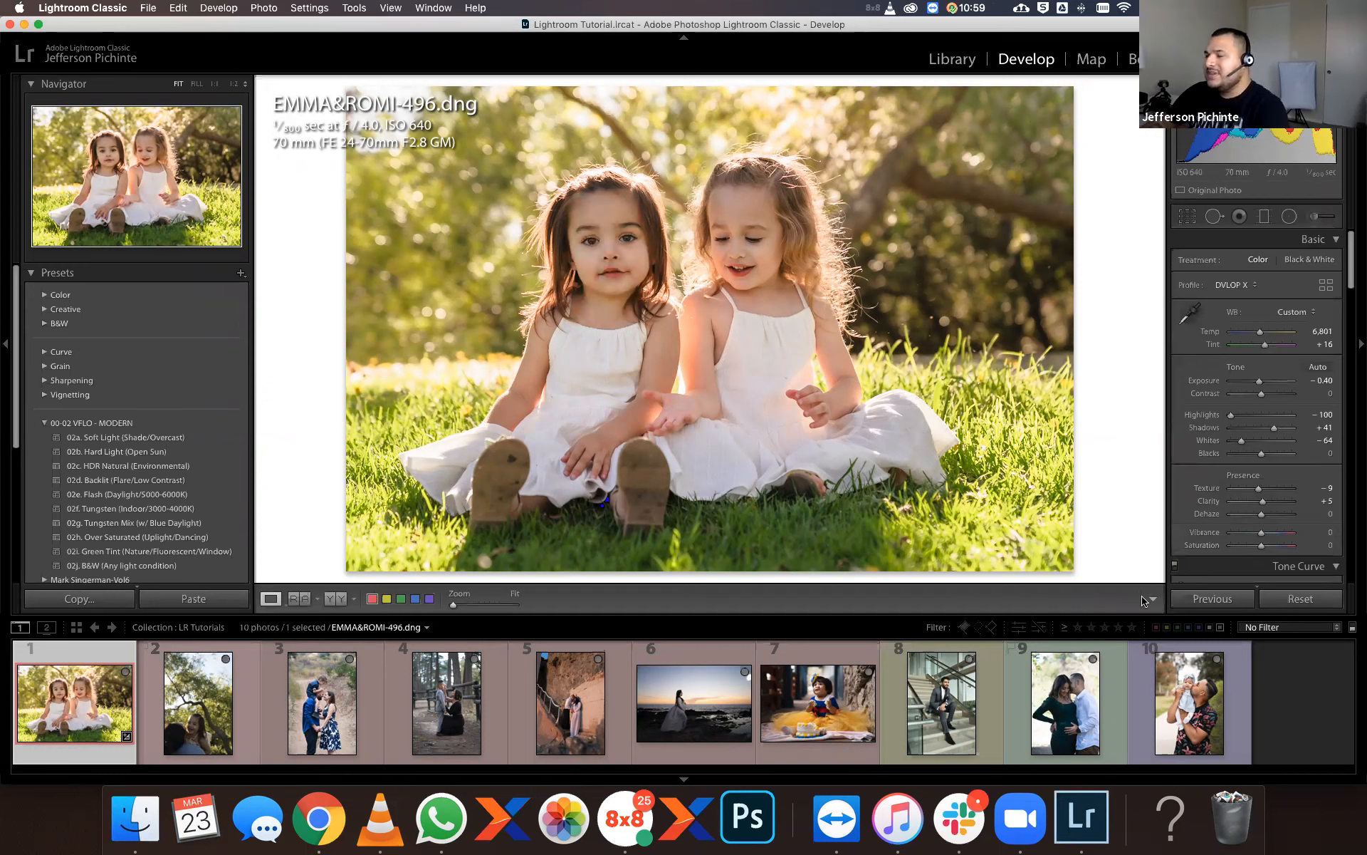
{"action": "key", "text": "k"}
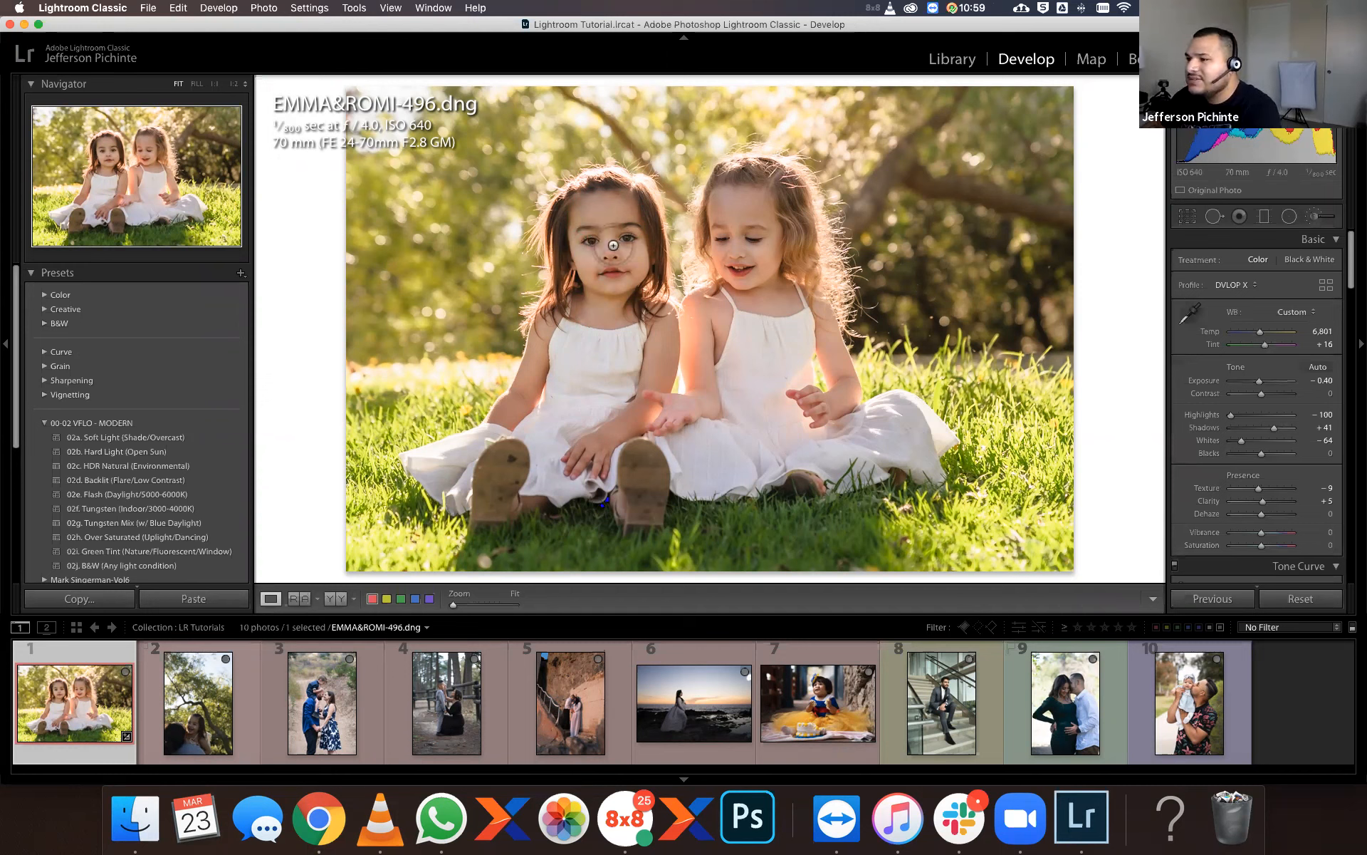
{"action": "left_click", "coordinate": [630, 257]}
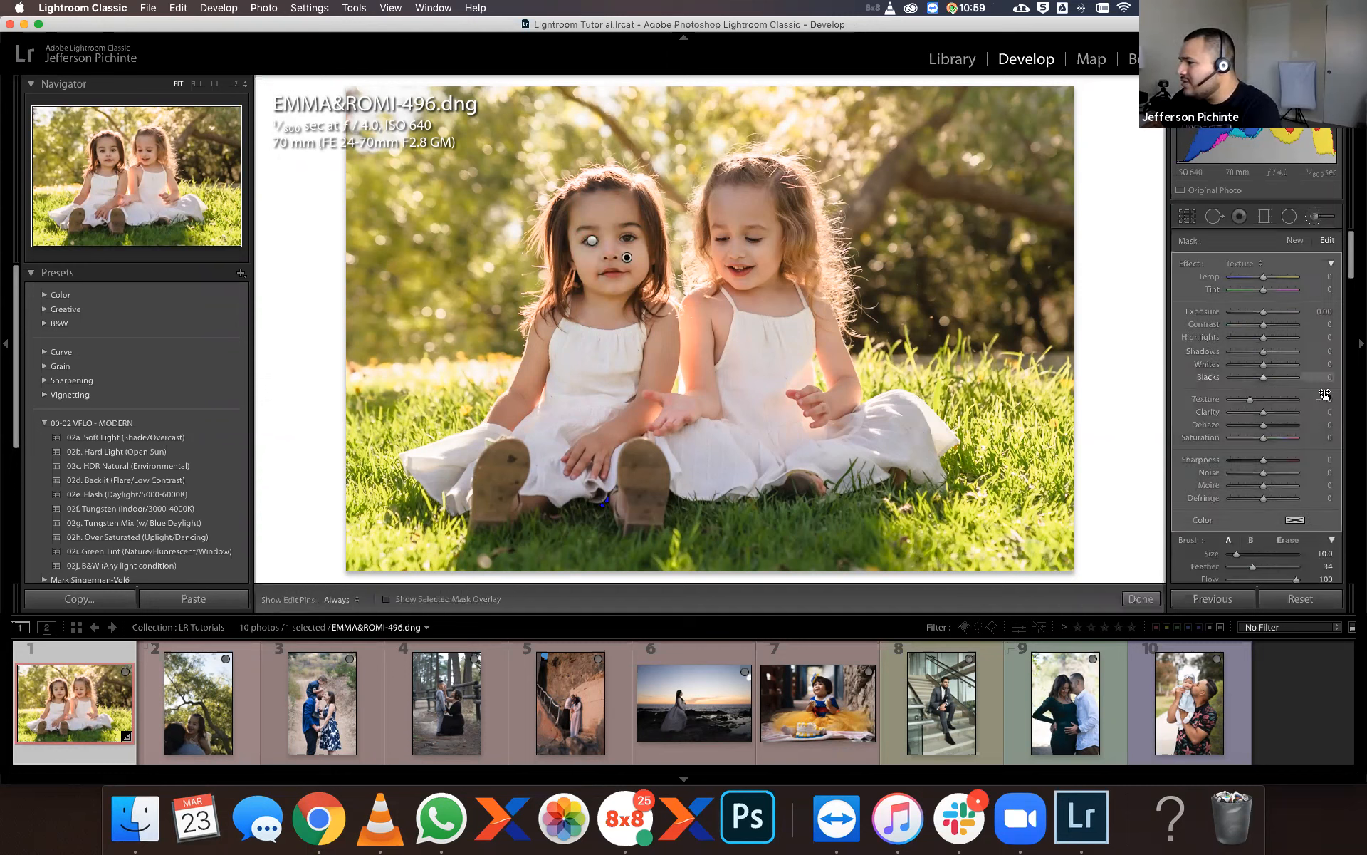
{"action": "left_click", "coordinate": [1325, 397]}
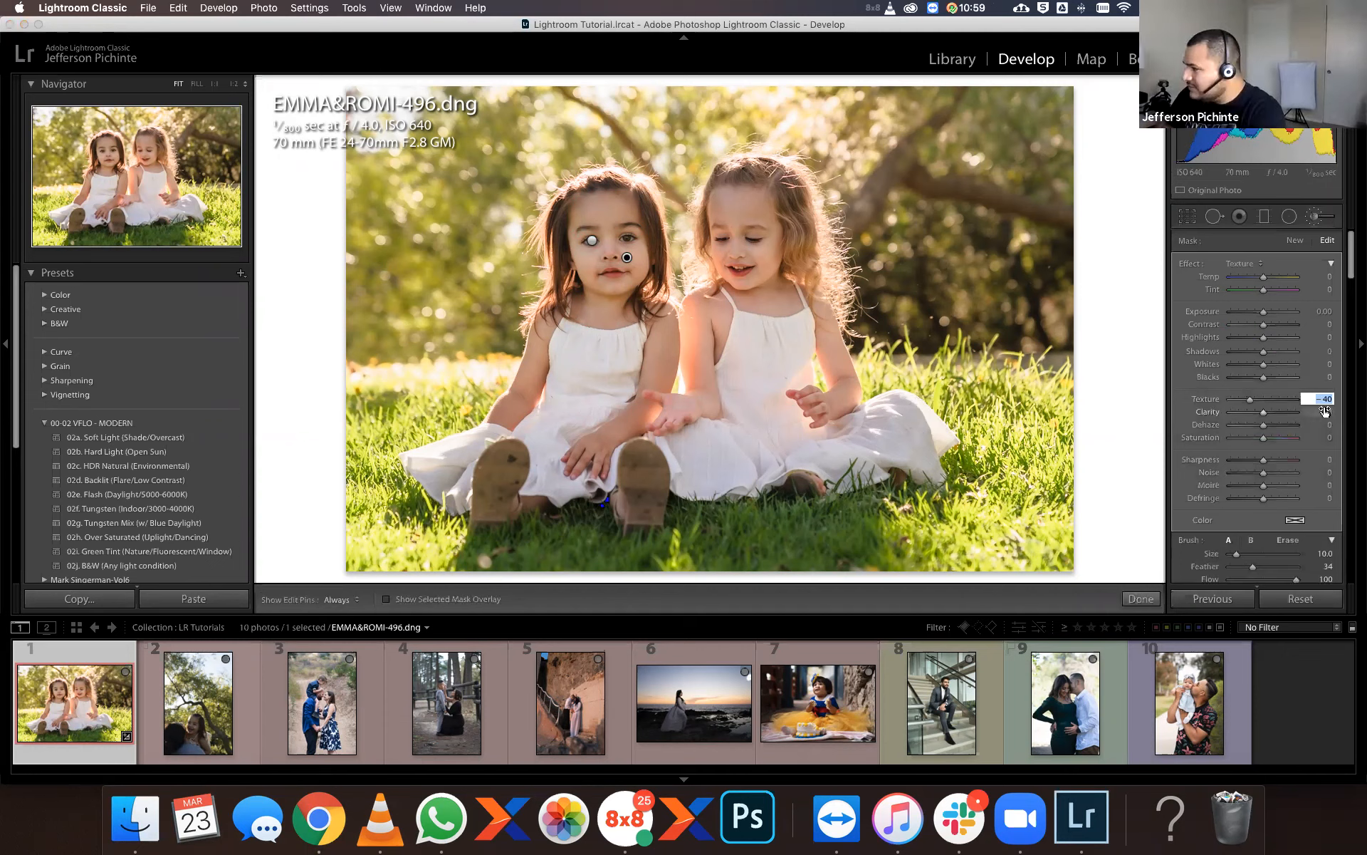
{"action": "key", "text": "Up"}
{"action": "key", "text": "Up"}
{"action": "key", "text": "Up"}
{"action": "key", "text": "Up"}
{"action": "key", "text": "Up"}
{"action": "key", "text": "Up"}
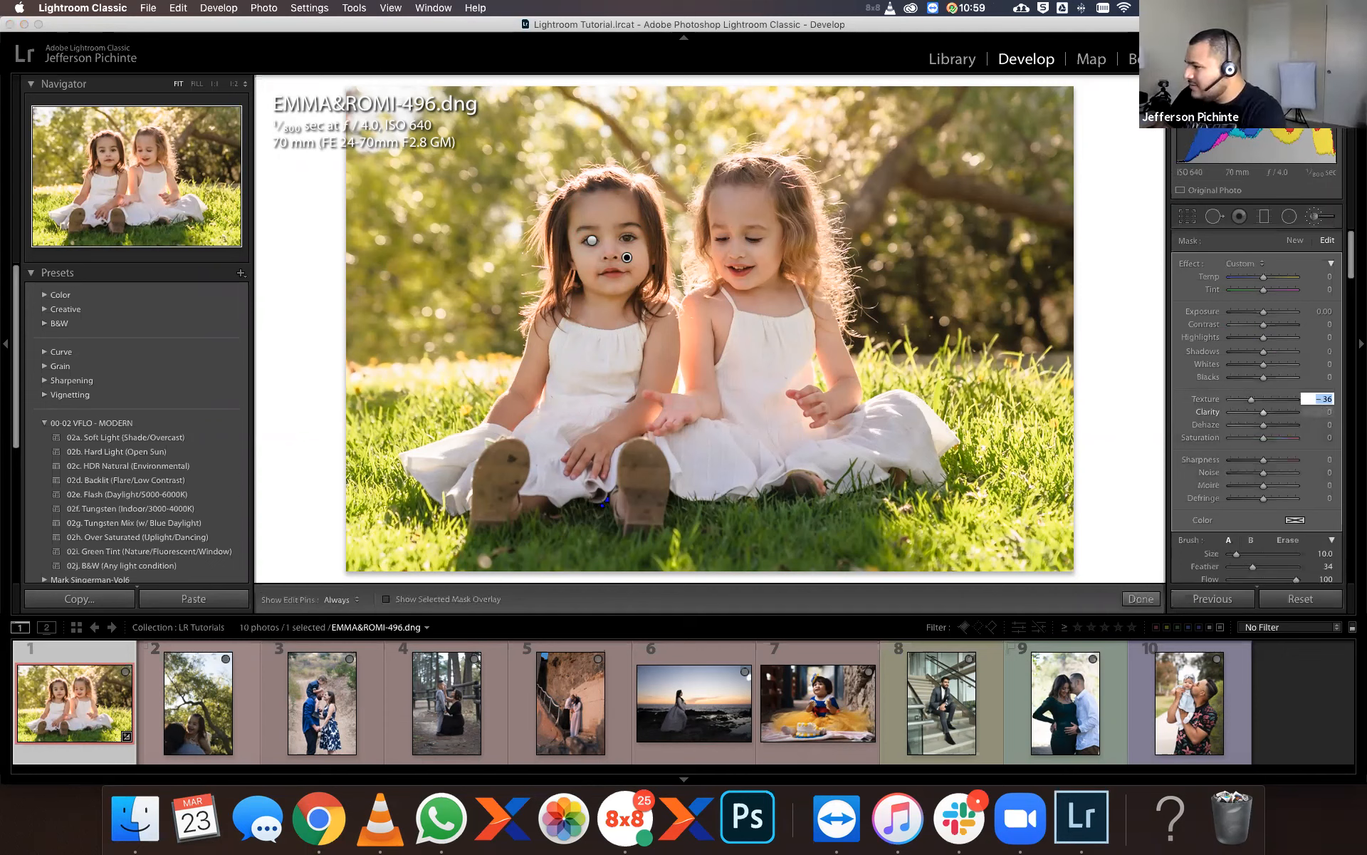
{"action": "key", "text": "Up"}
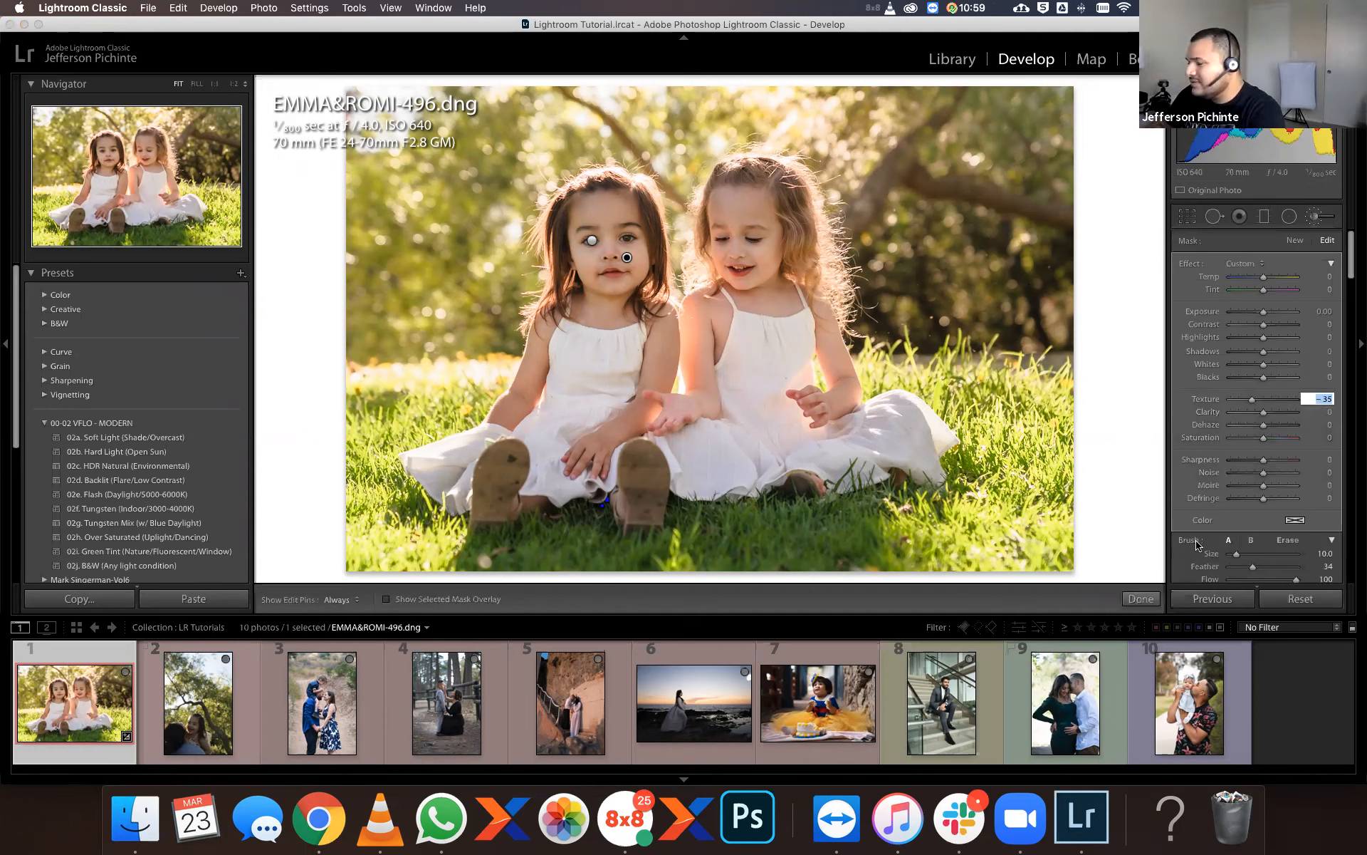
{"action": "left_click", "coordinate": [1142, 599]}
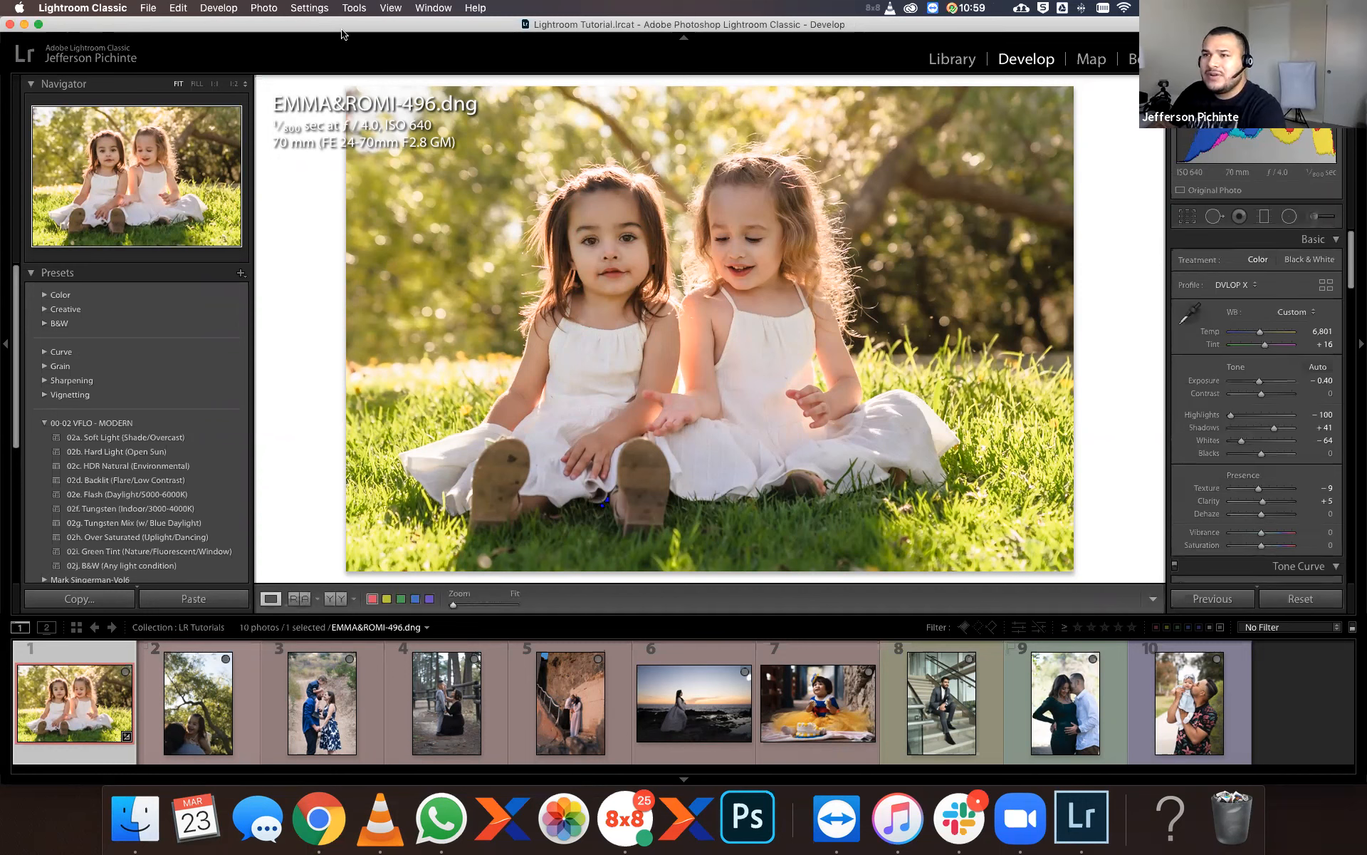
Brush a new Texture -40 softening adjustment over the curly-haired girl's face and check its coverage with the mask overlay.
{"action": "left_click", "coordinate": [826, 248]}
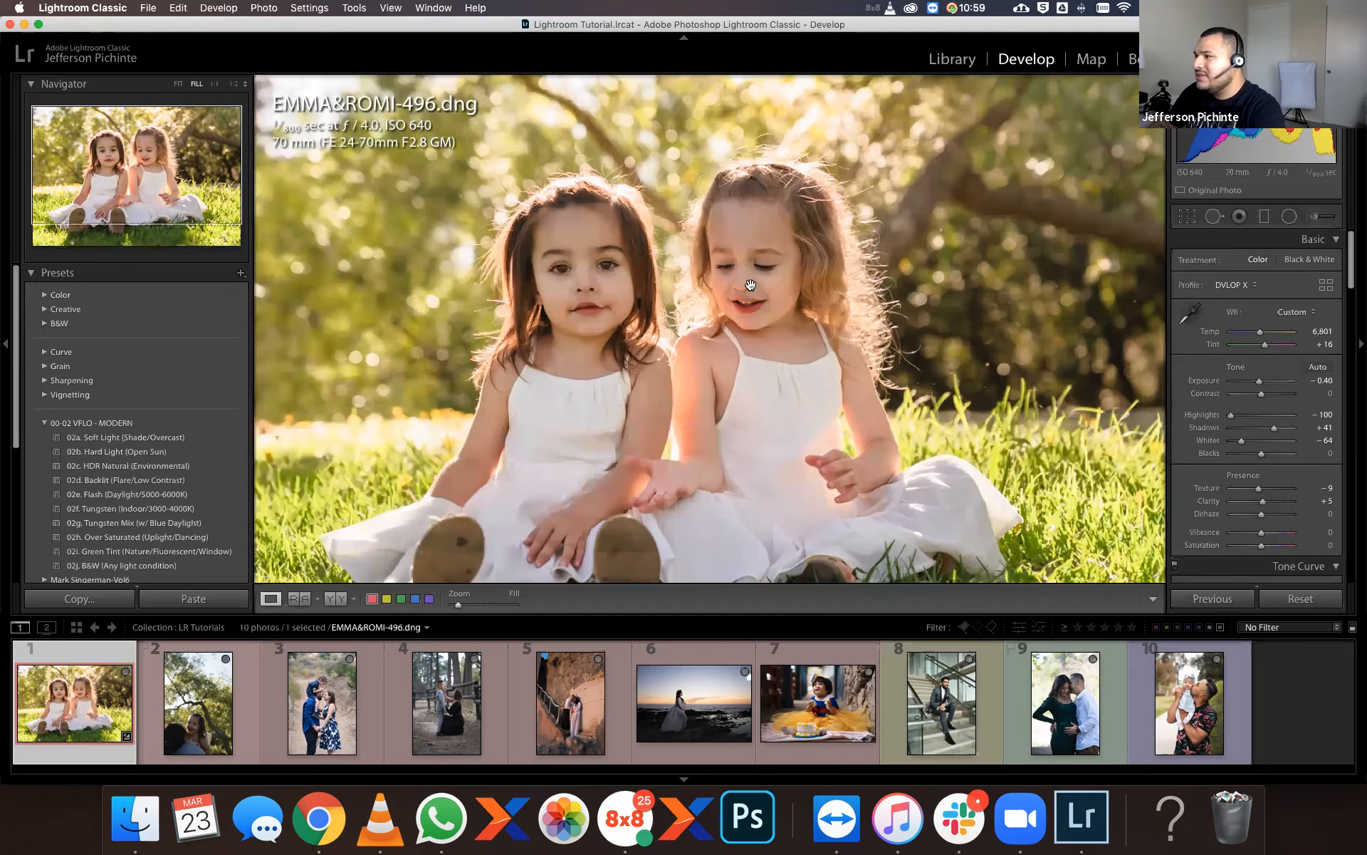
{"action": "left_click", "coordinate": [1314, 217]}
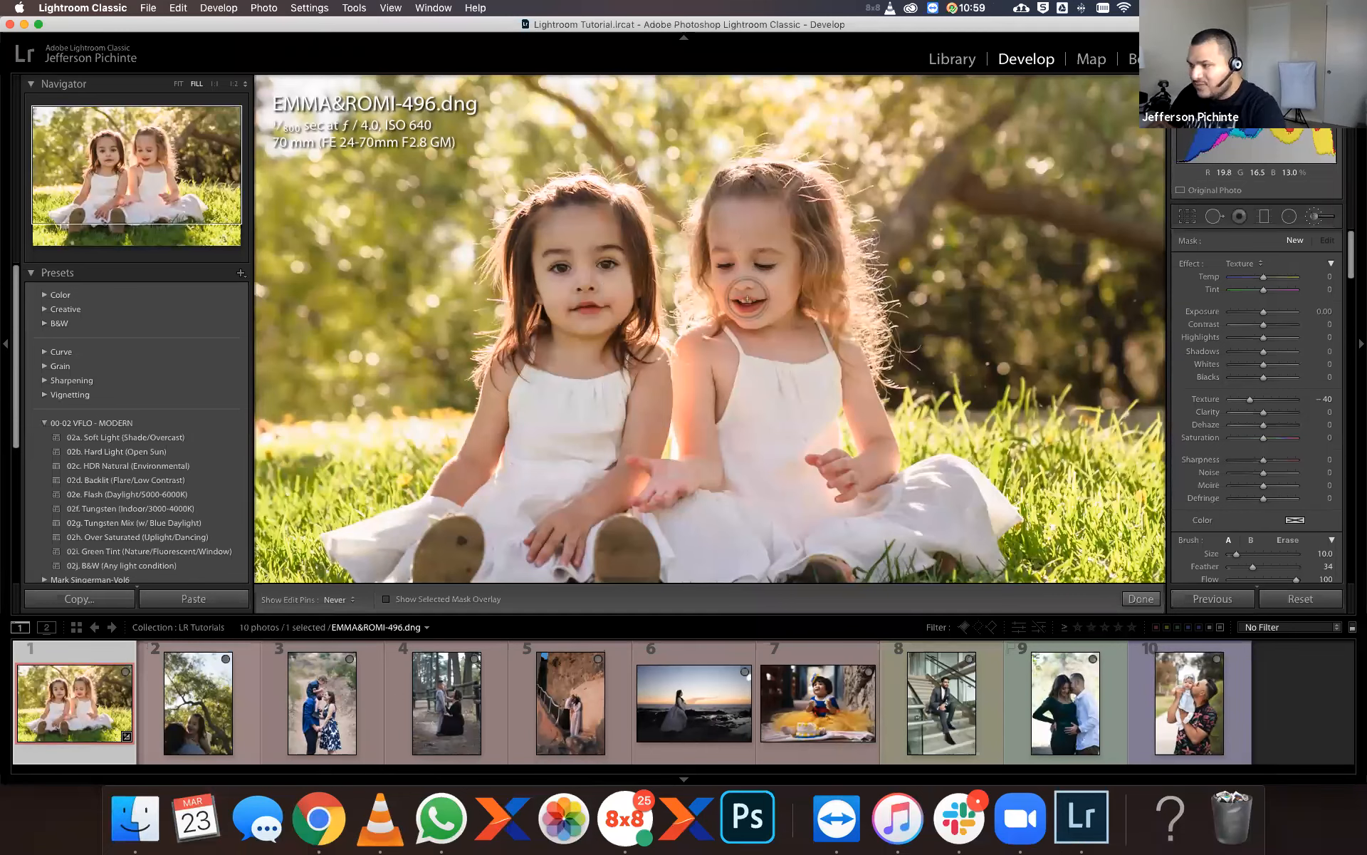
{"action": "mouse_move", "coordinate": [715, 265]}
{"action": "left_mouse_down"}
{"action": "mouse_move", "coordinate": [752, 246]}
{"action": "mouse_move", "coordinate": [752, 296]}
{"action": "mouse_move", "coordinate": [773, 250]}
{"action": "mouse_move", "coordinate": [762, 257]}
{"action": "left_mouse_up"}
{"action": "key", "text": "o"}
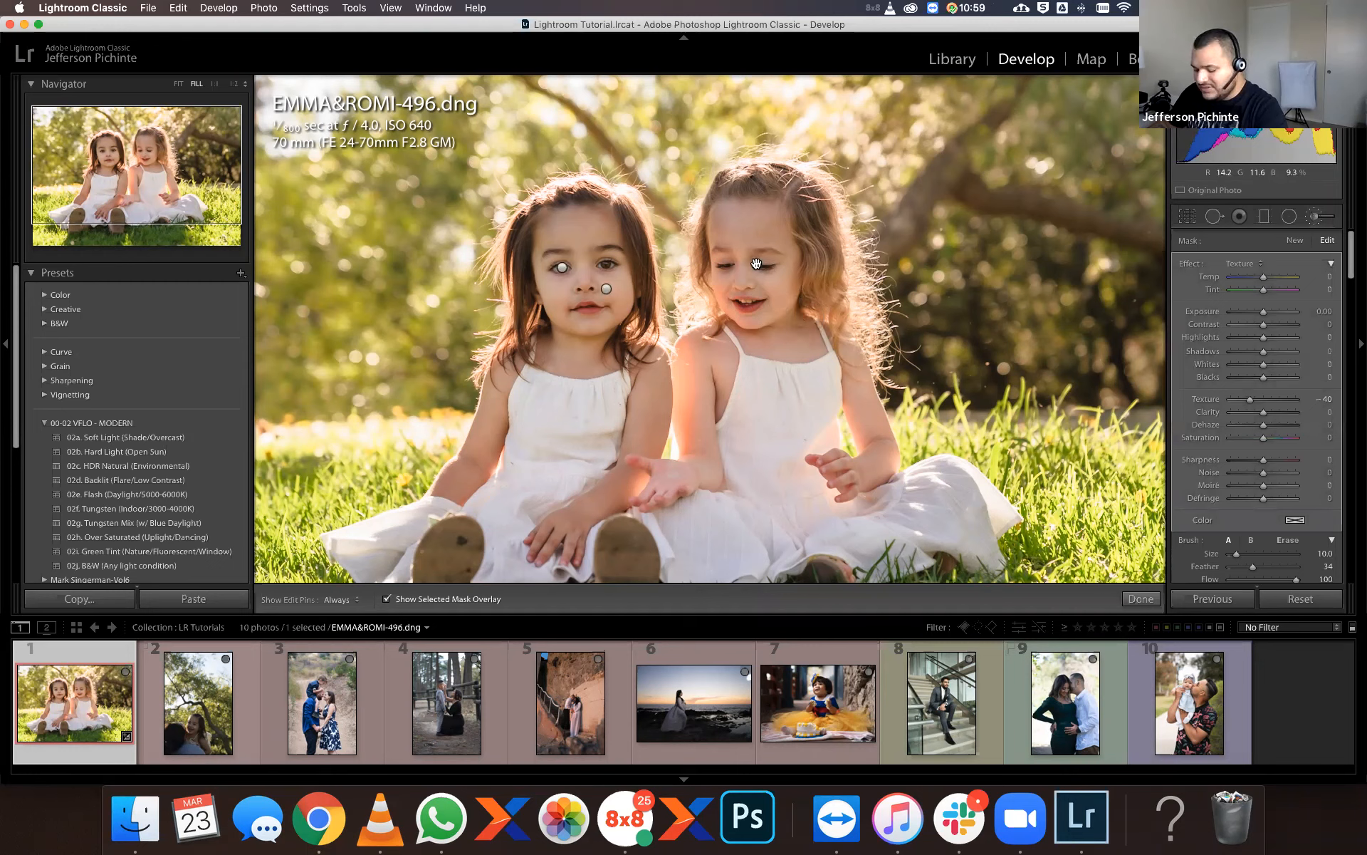
{"action": "left_click", "coordinate": [756, 263]}
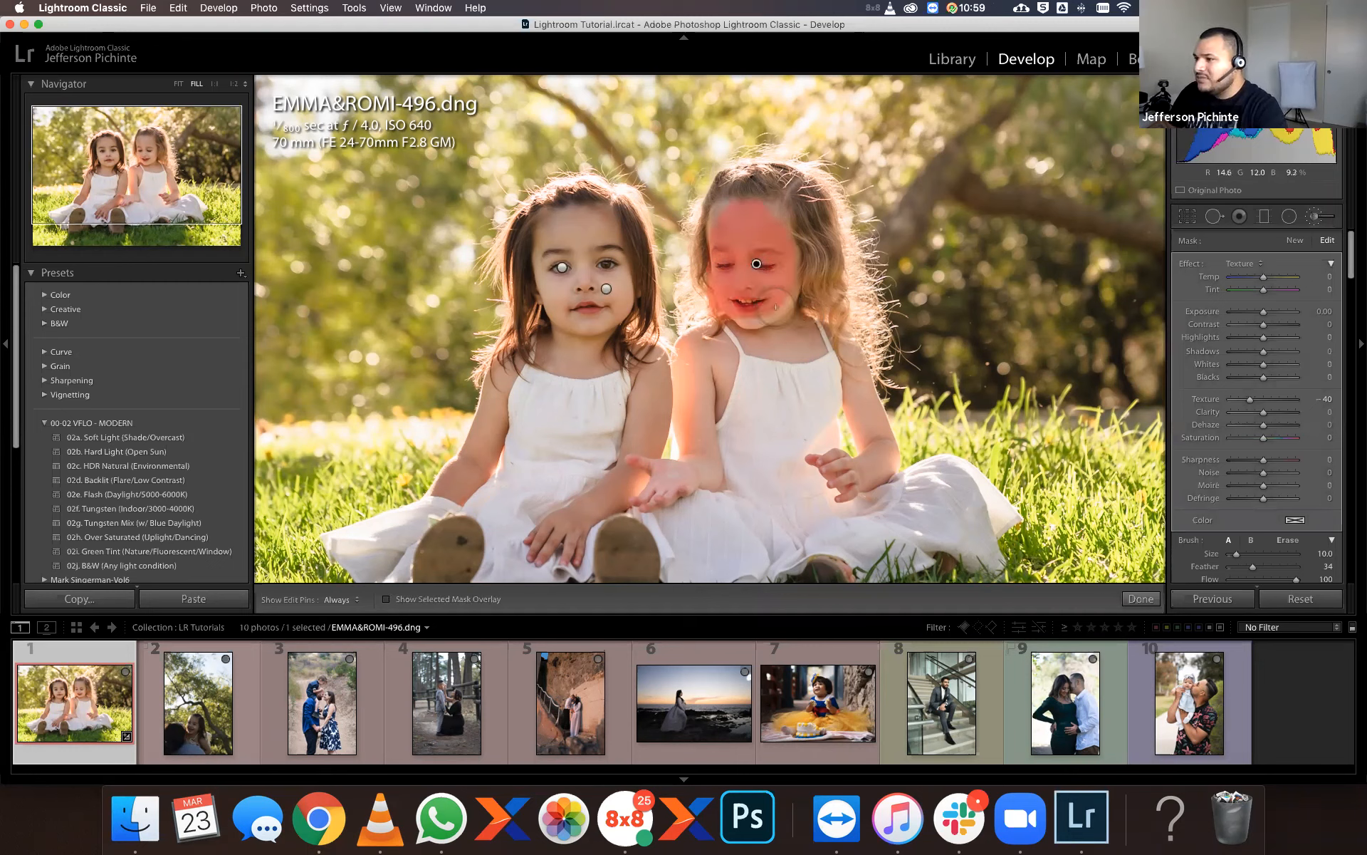
{"action": "key", "text": "h"}
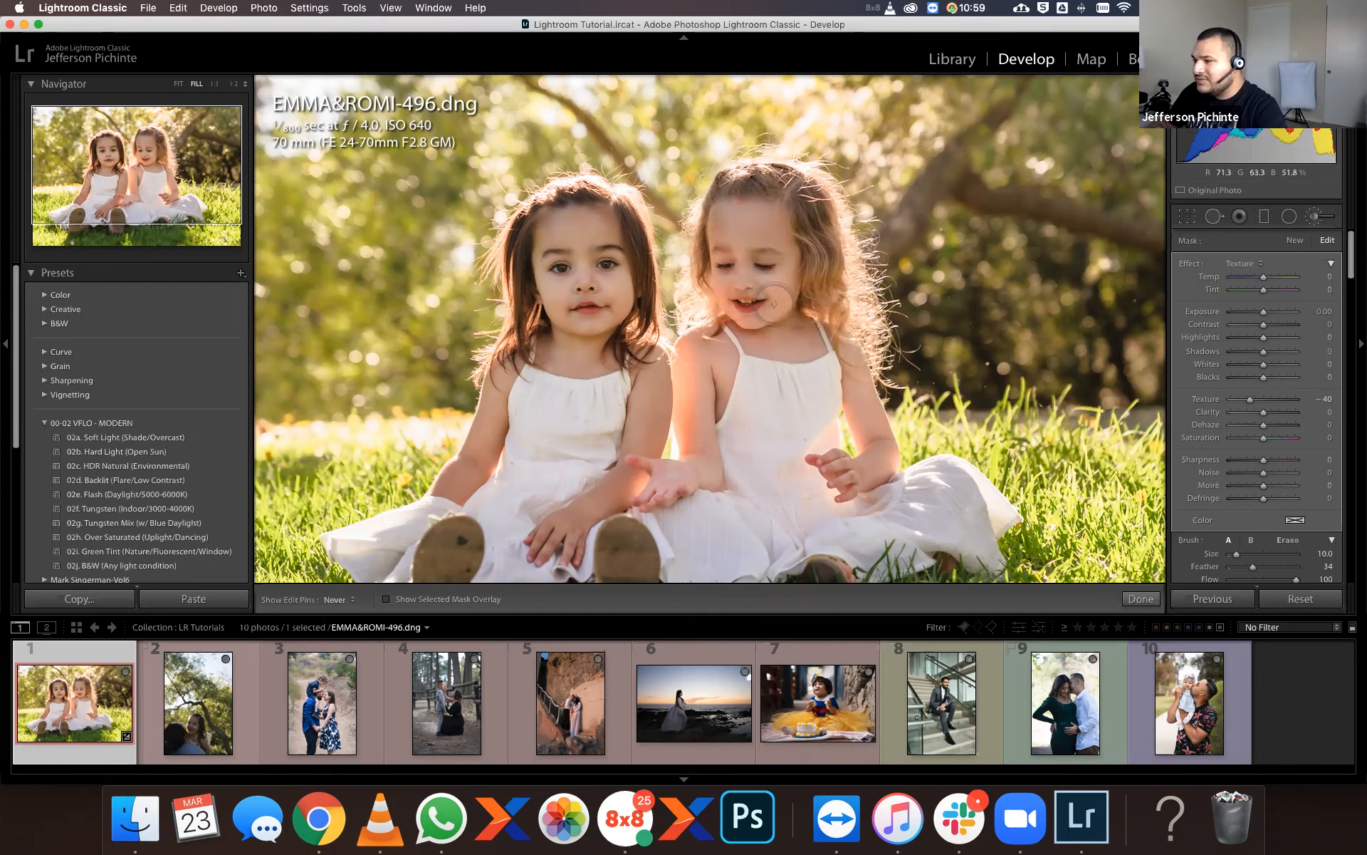
{"action": "key", "text": "h"}
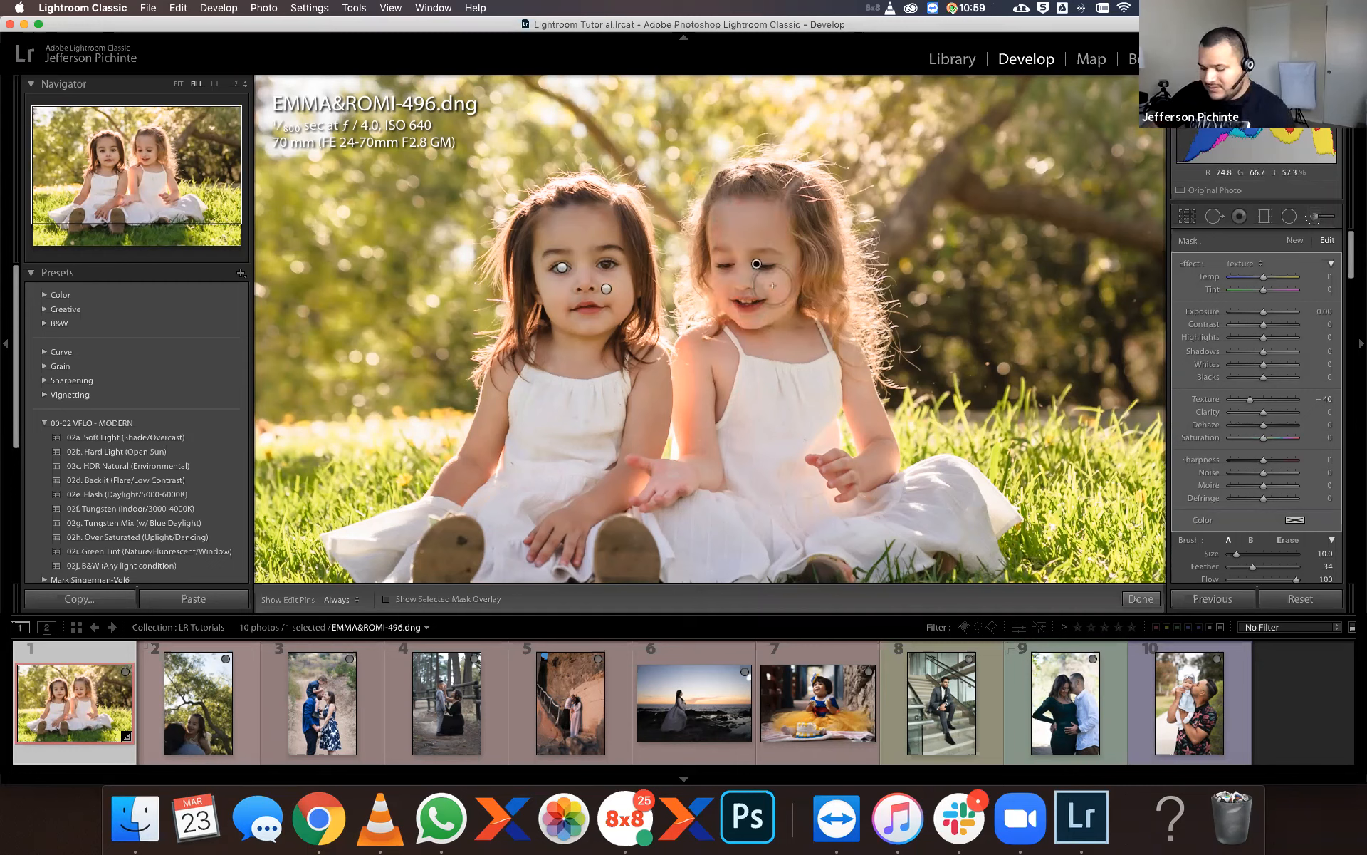
{"action": "key", "text": "alt"}
{"action": "key", "text": "o"}
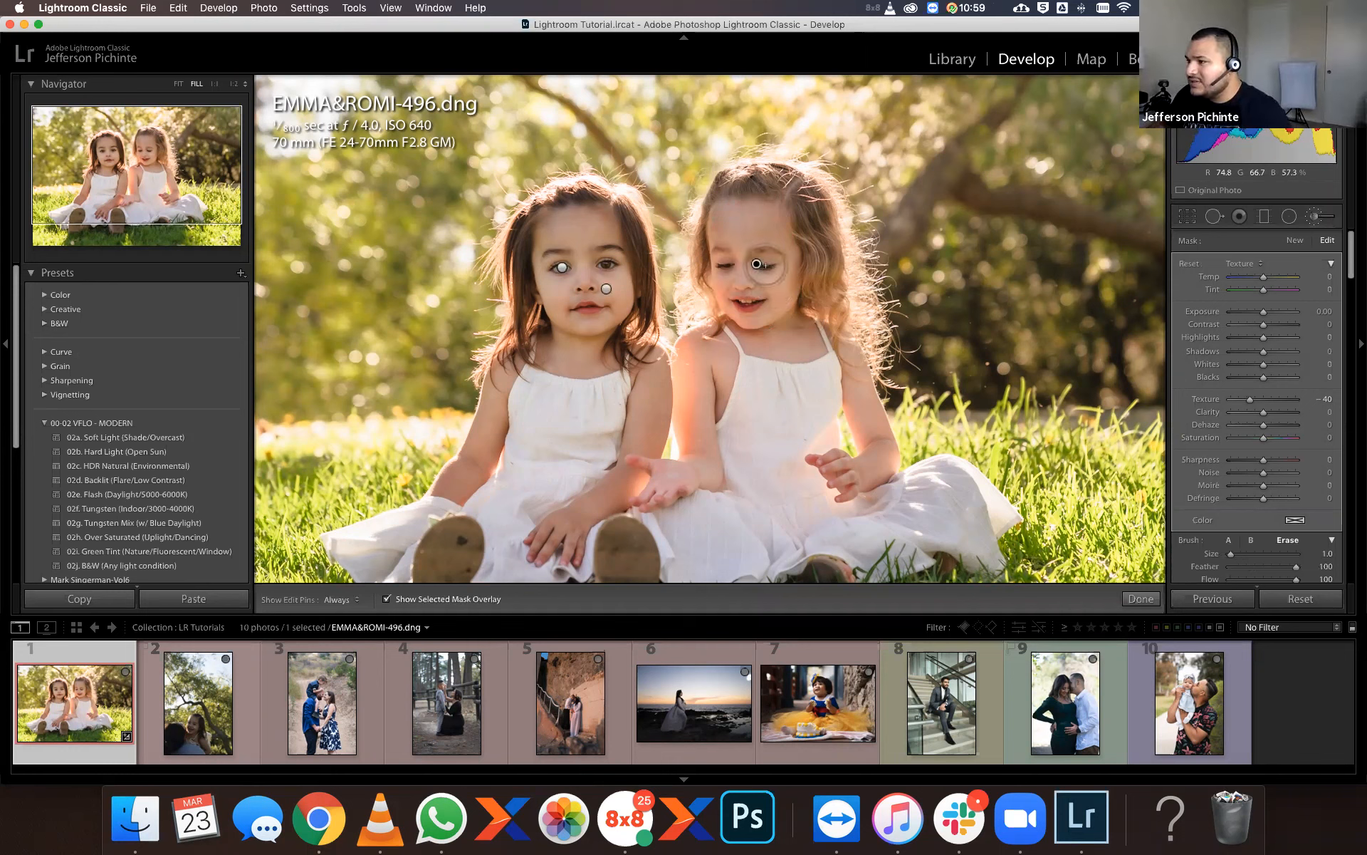
{"action": "mouse_move", "coordinate": [788, 266]}
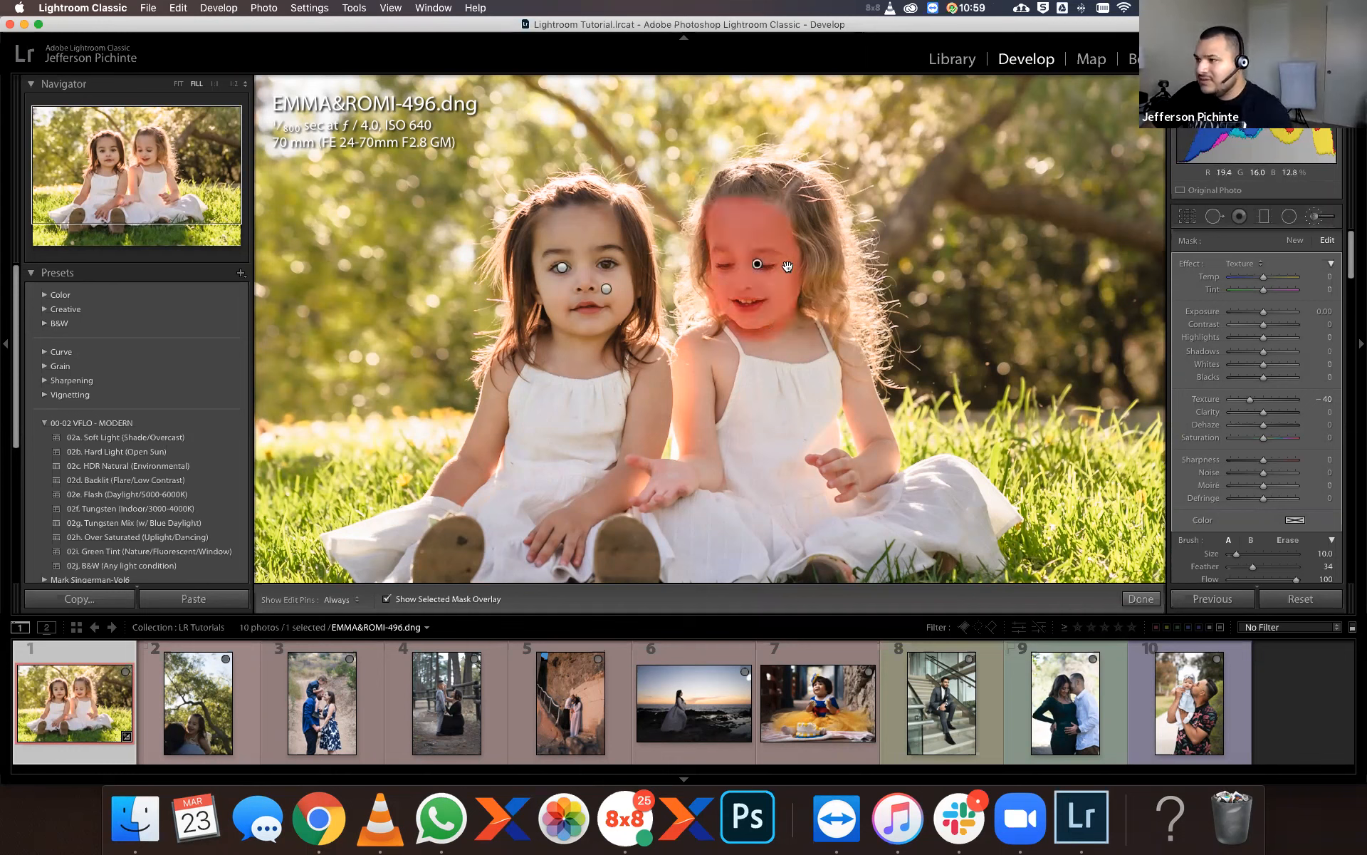
{"action": "key", "text": "h"}
Erase the softening mask from both of the curly-haired girl's eyes, using an eraser size of 2.0.
{"action": "key", "text": "alt"}
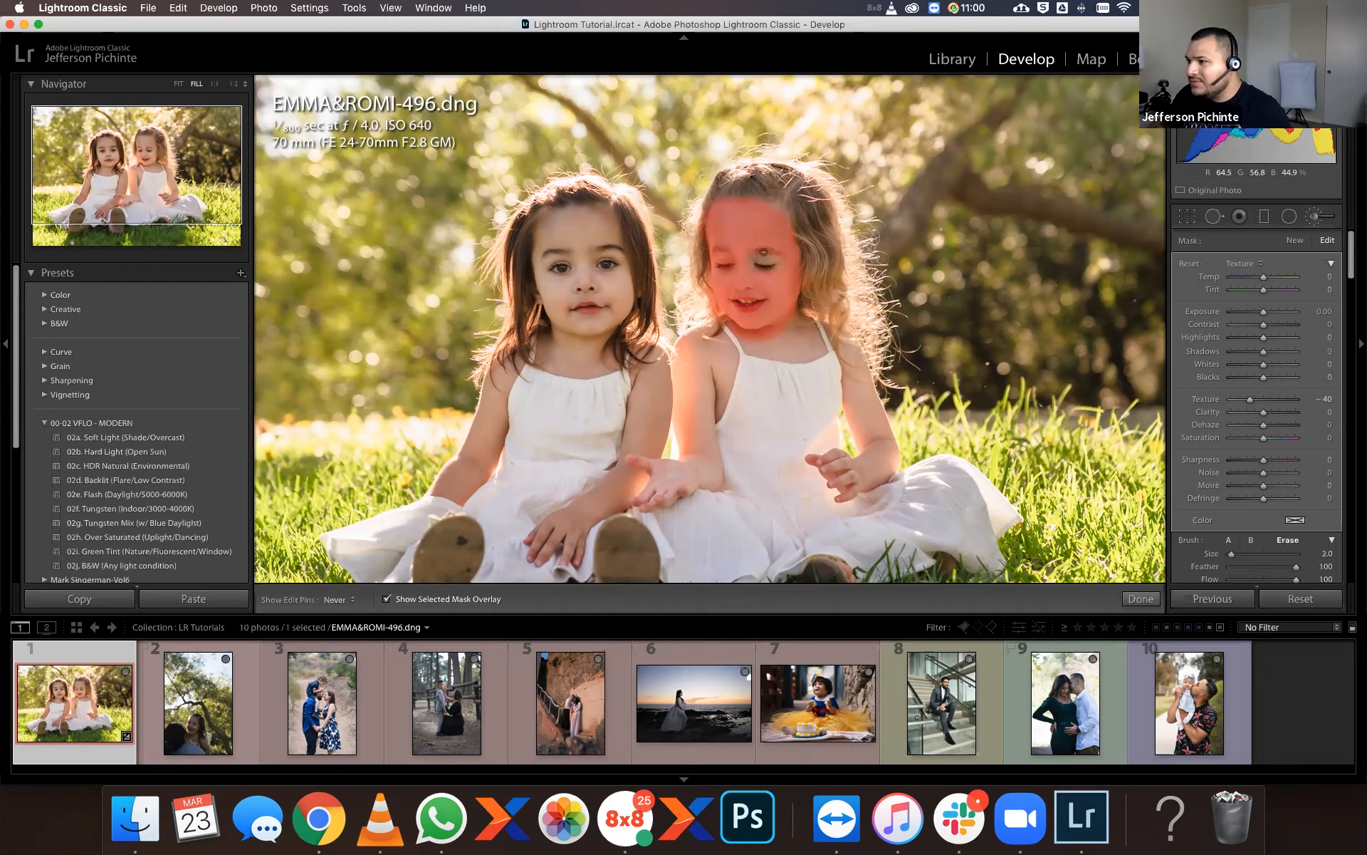
{"action": "mouse_move", "coordinate": [781, 253]}
{"action": "left_mouse_down"}
{"action": "mouse_move", "coordinate": [733, 251]}
{"action": "mouse_move", "coordinate": [723, 265]}
{"action": "left_mouse_up"}
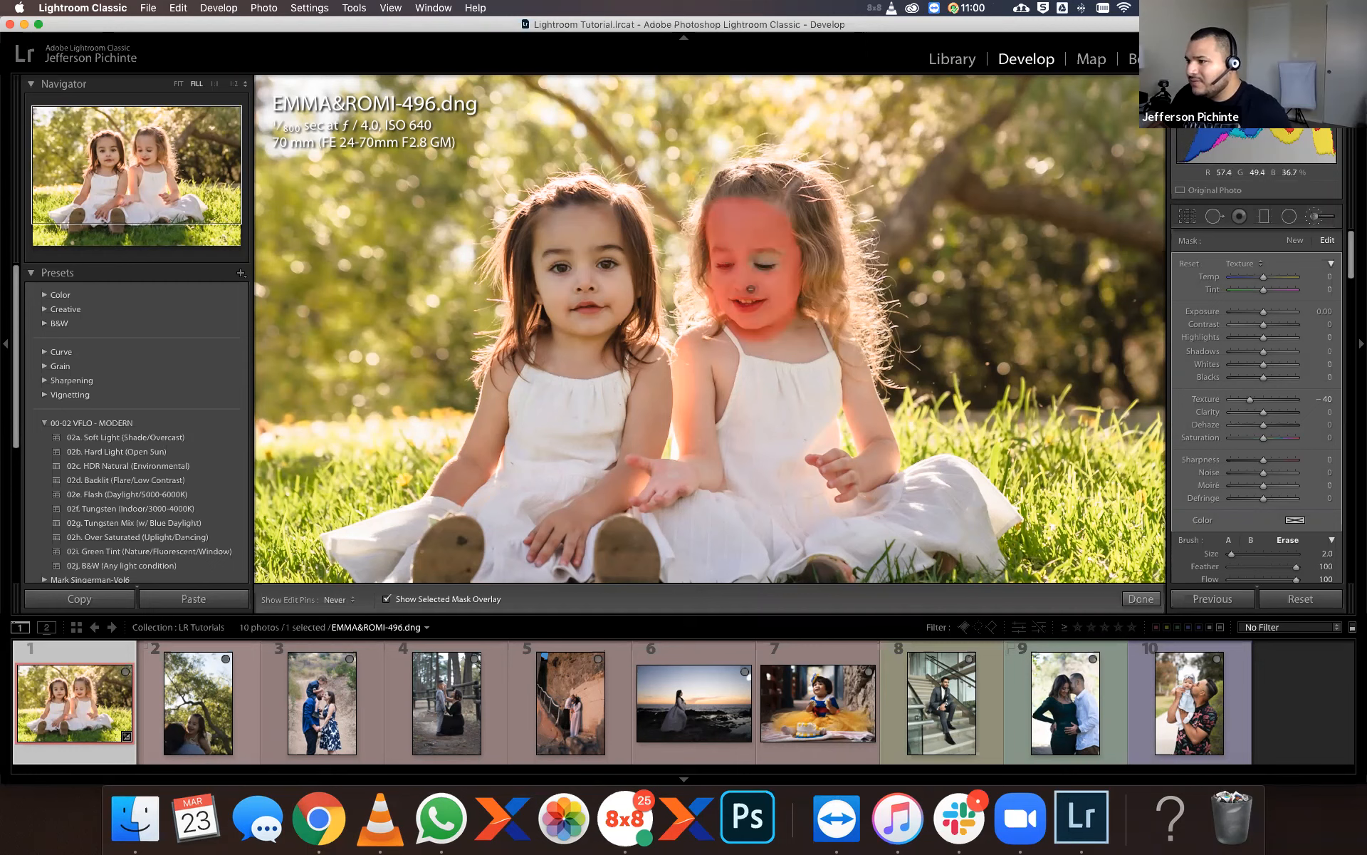
{"action": "key", "text": "h"}
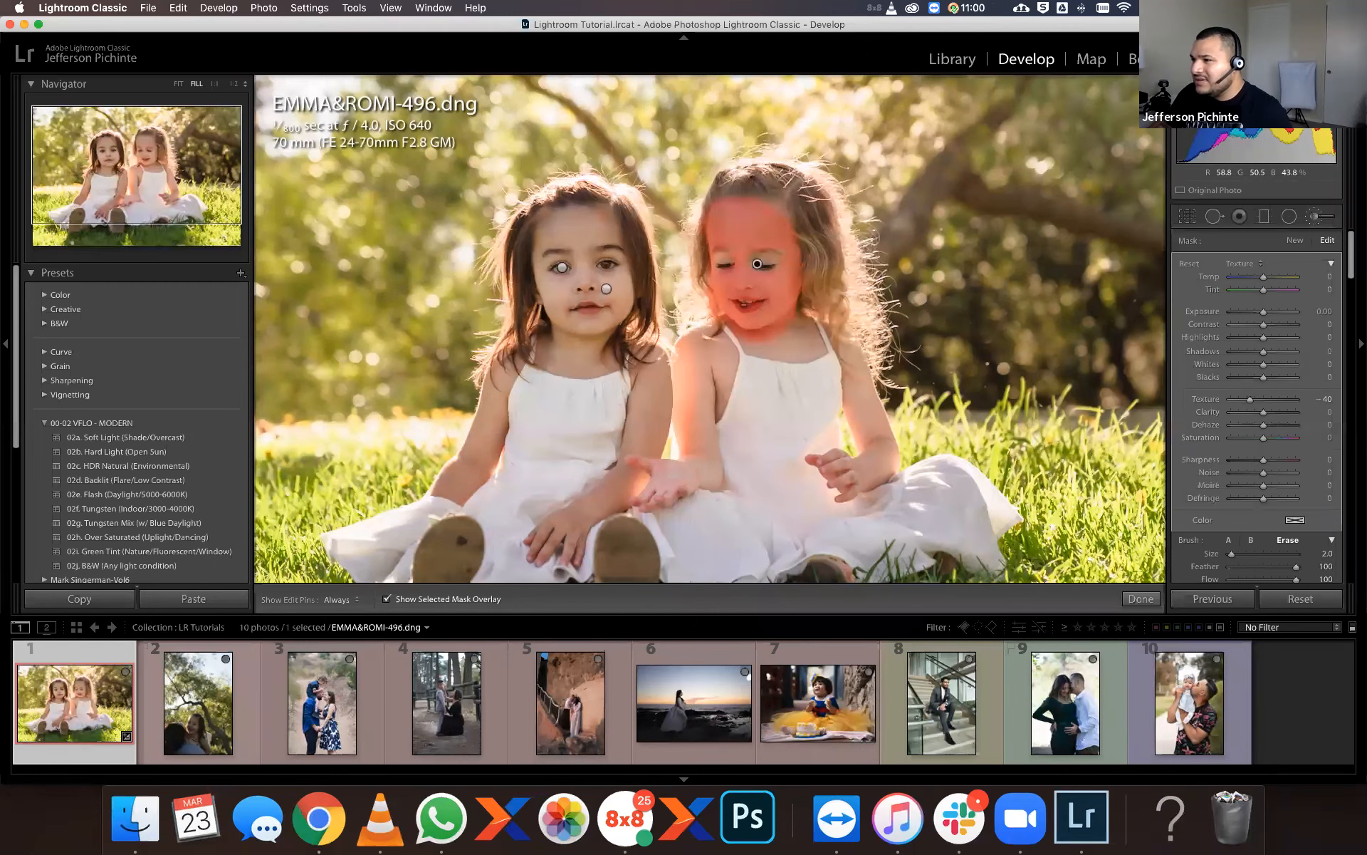
{"action": "key", "text": "h"}
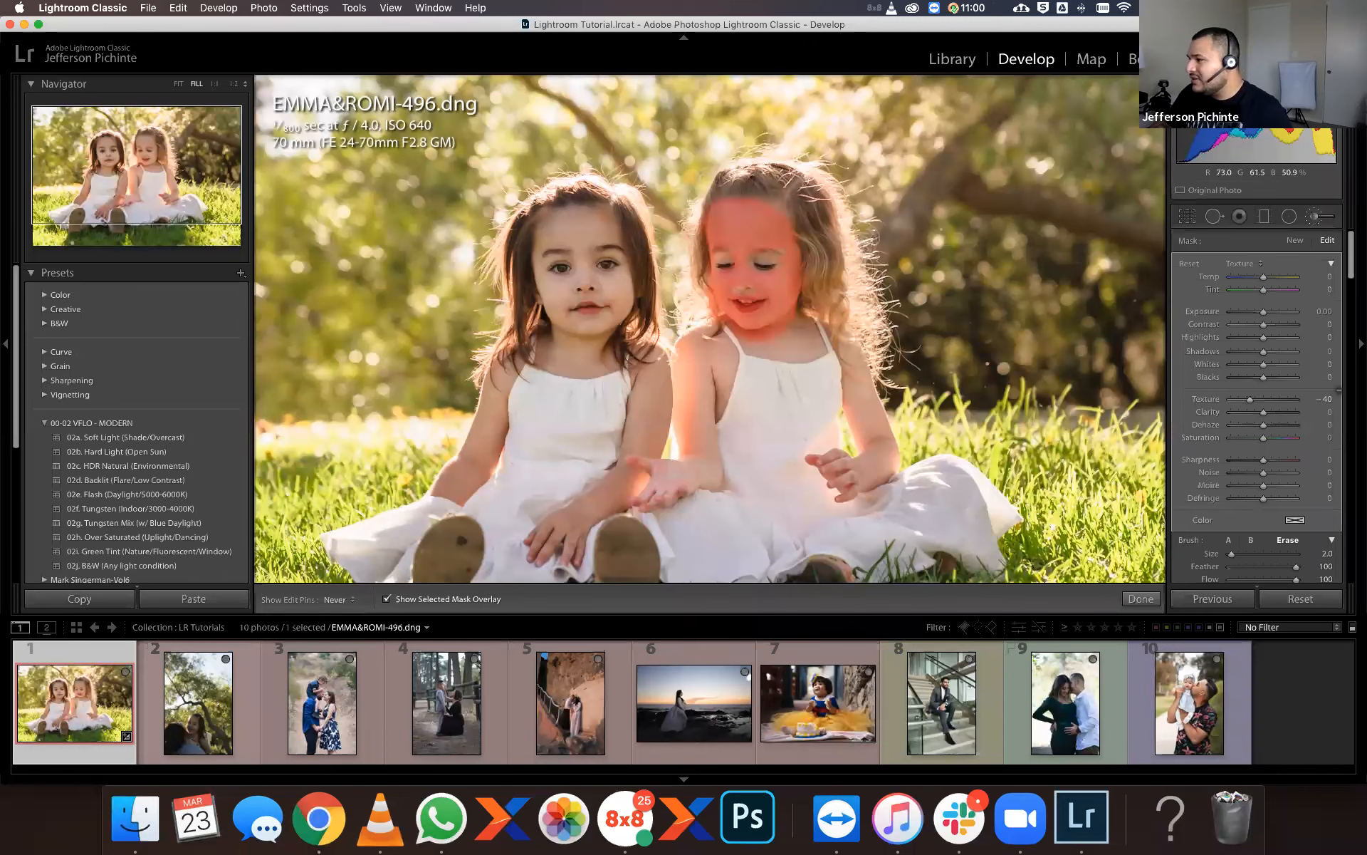
{"action": "key", "text": "h"}
{"action": "key", "text": "alt"}
Set the Texture of the curly-haired girl's face brush to -35 and finish the brush adjustment.
{"action": "left_click", "coordinate": [1326, 398]}
{"action": "key", "text": "Up"}
{"action": "key", "text": "Up"}
{"action": "key", "text": "Up"}
{"action": "key", "text": "Up"}
{"action": "key", "text": "Up"}
{"action": "key", "text": "Up"}
{"action": "key", "text": "Up"}
{"action": "key", "text": "Up"}
{"action": "key", "text": "Up"}
{"action": "key", "text": "Up"}
{"action": "key", "text": "Return"}
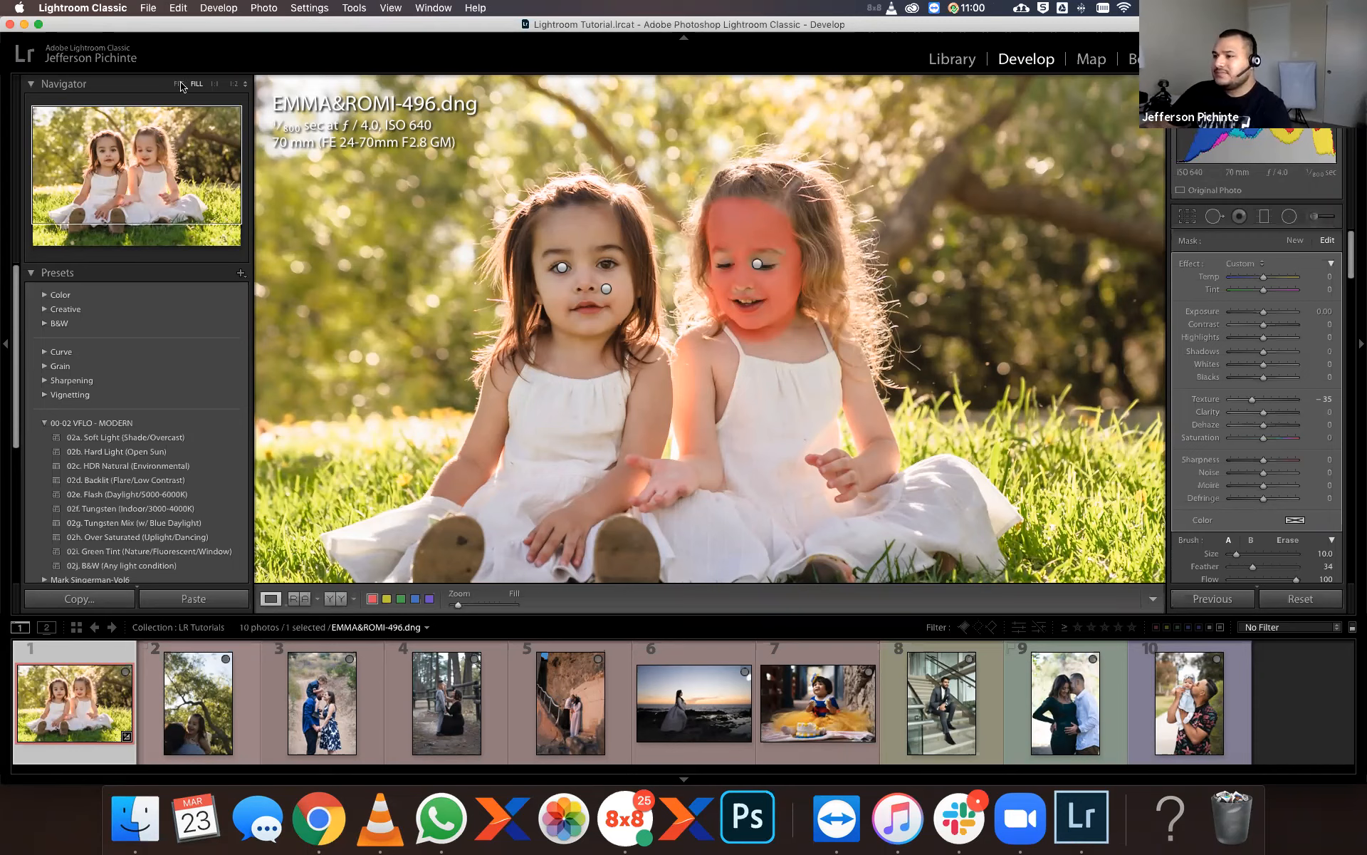
{"action": "key", "text": "space"}
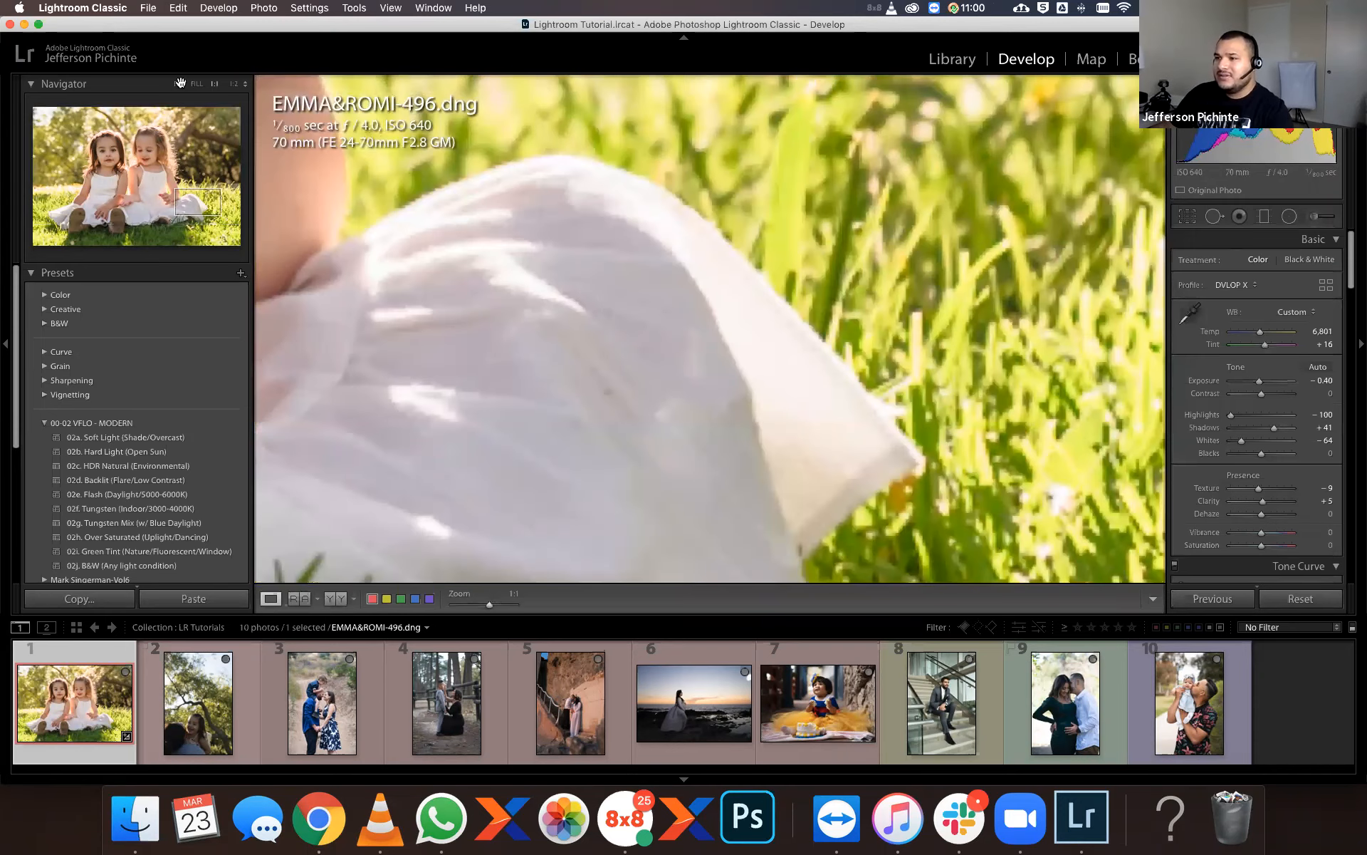
Brush a new Teeth Whitening adjustment over the curly-haired girl's teeth, using a brush size of 3.0.
{"action": "key", "text": "space"}
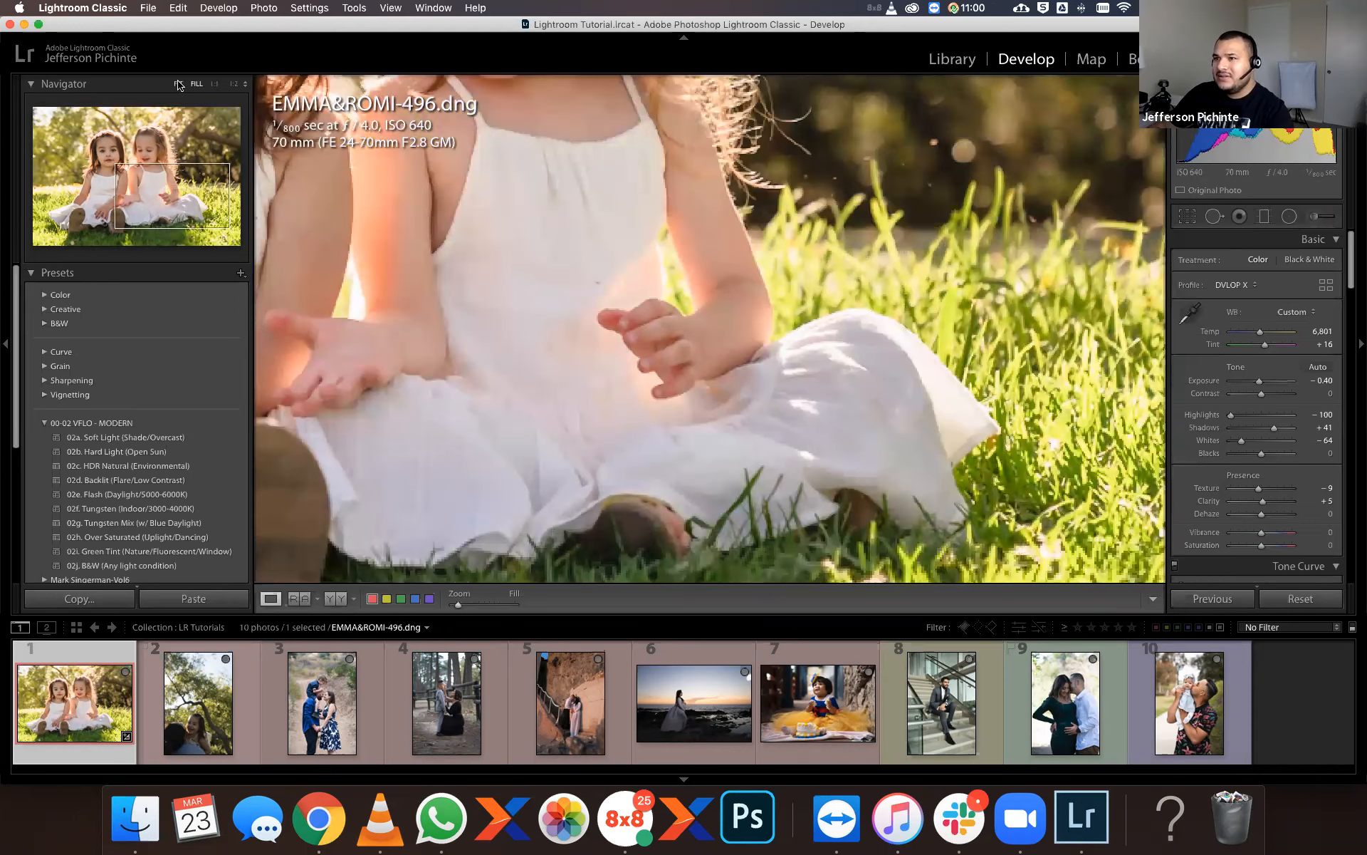
{"action": "left_click", "coordinate": [179, 85]}
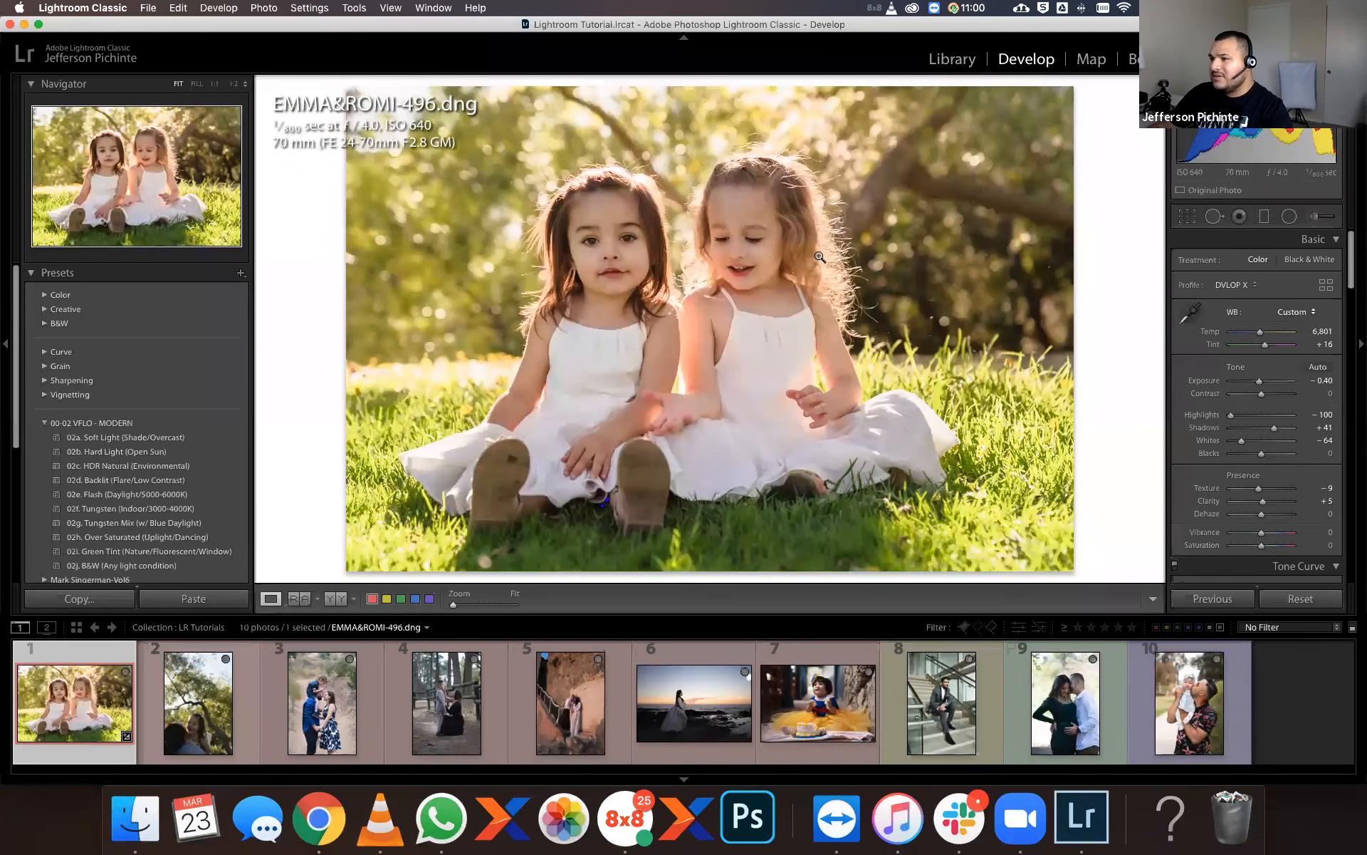
{"action": "key", "text": "z"}
{"action": "left_click", "coordinate": [1313, 217]}
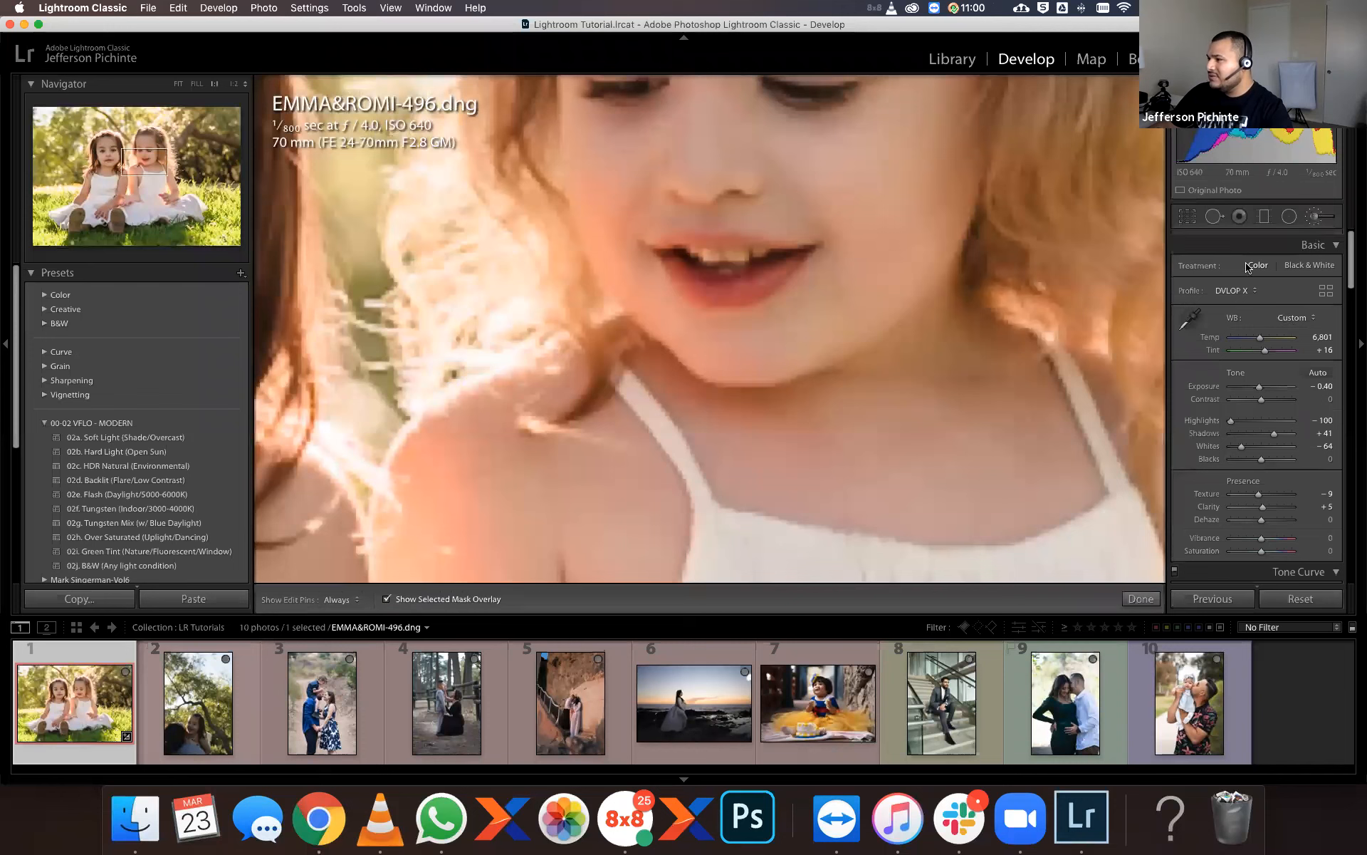
{"action": "left_click", "coordinate": [1247, 263]}
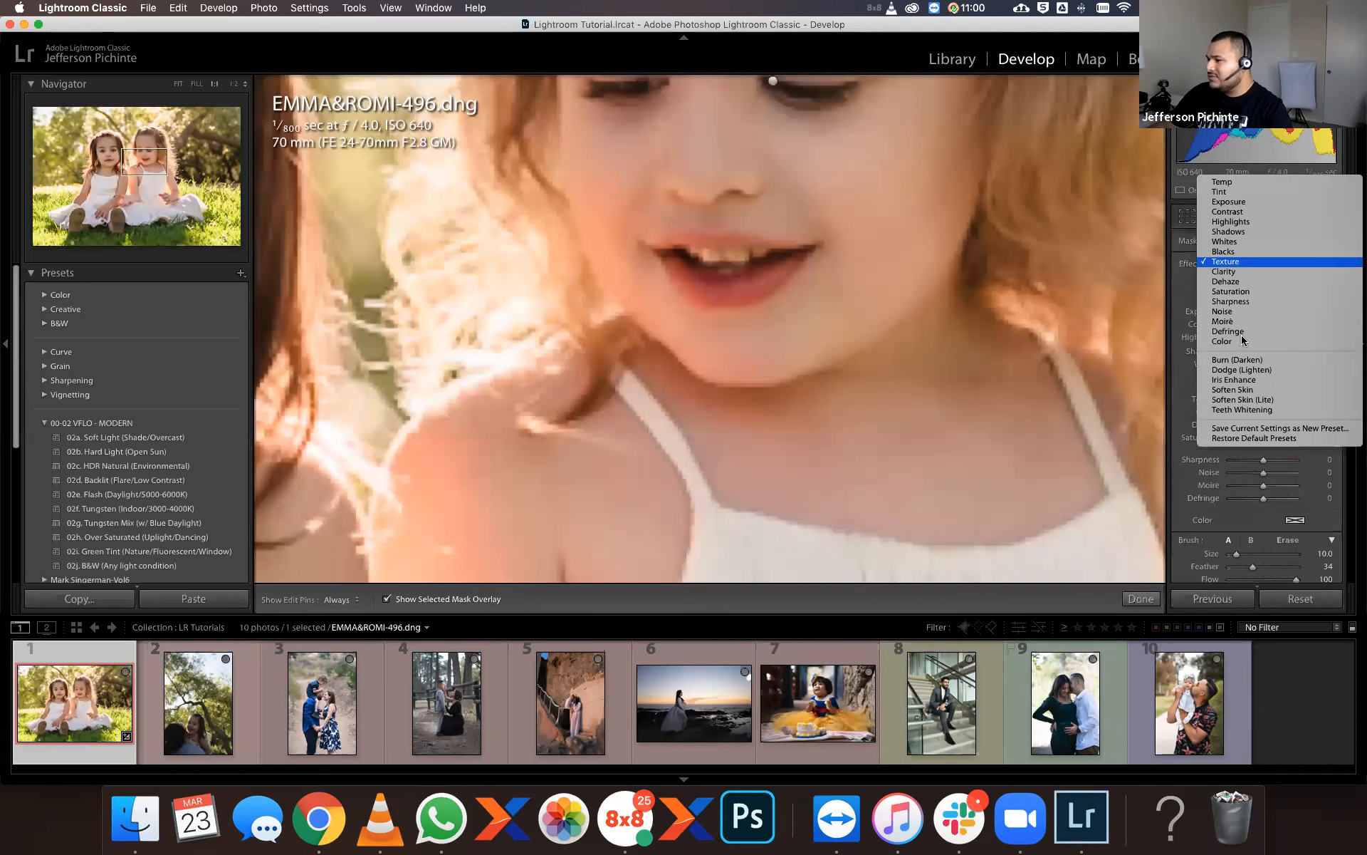
{"action": "left_click", "coordinate": [1242, 399]}
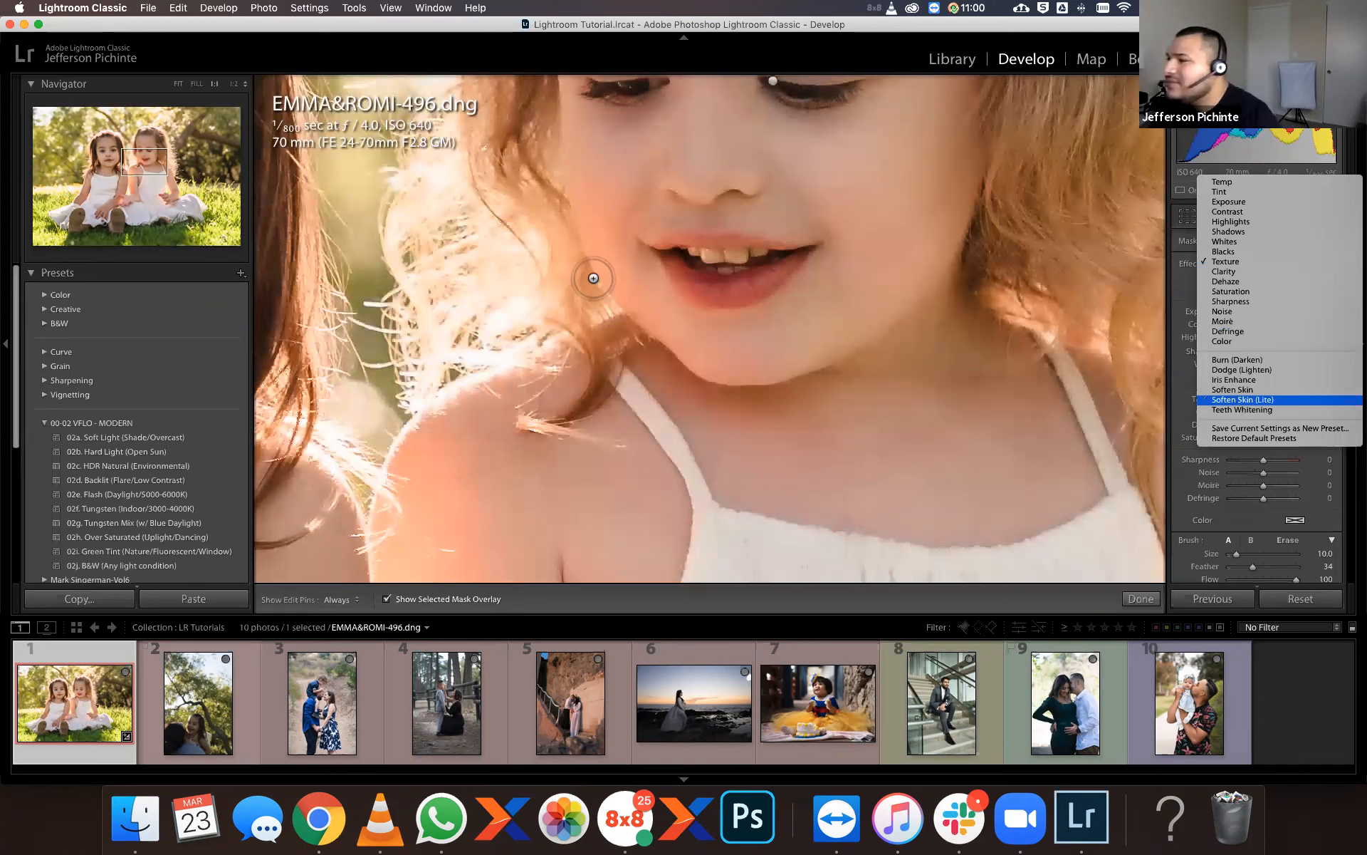
{"action": "left_click", "coordinate": [1243, 409]}
{"action": "scroll", "coordinate": [706, 255], "scroll_direction": "down", "scroll_amount": 7}
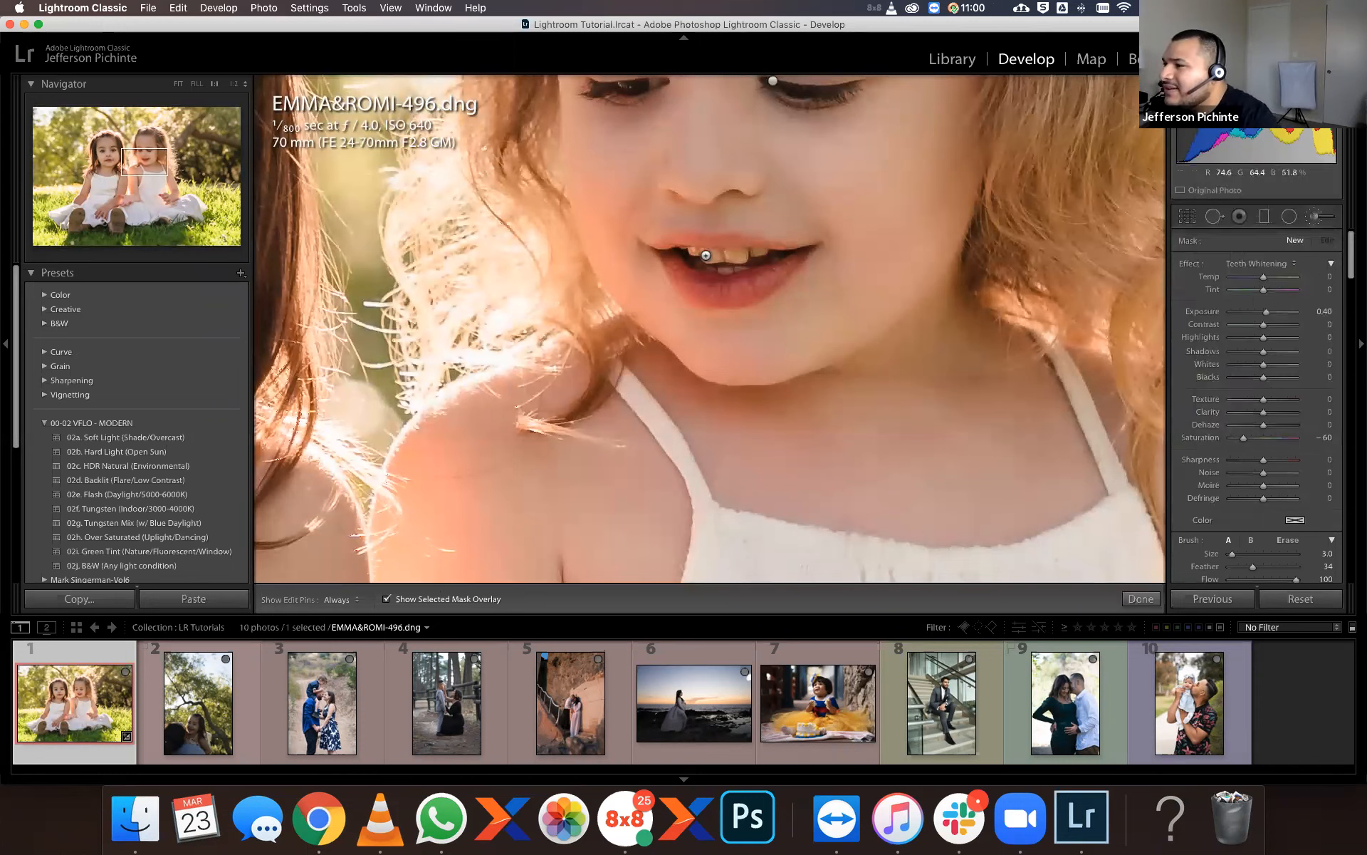
{"action": "key", "text": "h"}
{"action": "mouse_move", "coordinate": [727, 255]}
{"action": "left_mouse_down"}
{"action": "mouse_move", "coordinate": [742, 255]}
{"action": "mouse_move", "coordinate": [692, 251]}
{"action": "mouse_move", "coordinate": [752, 250]}
{"action": "left_mouse_up"}
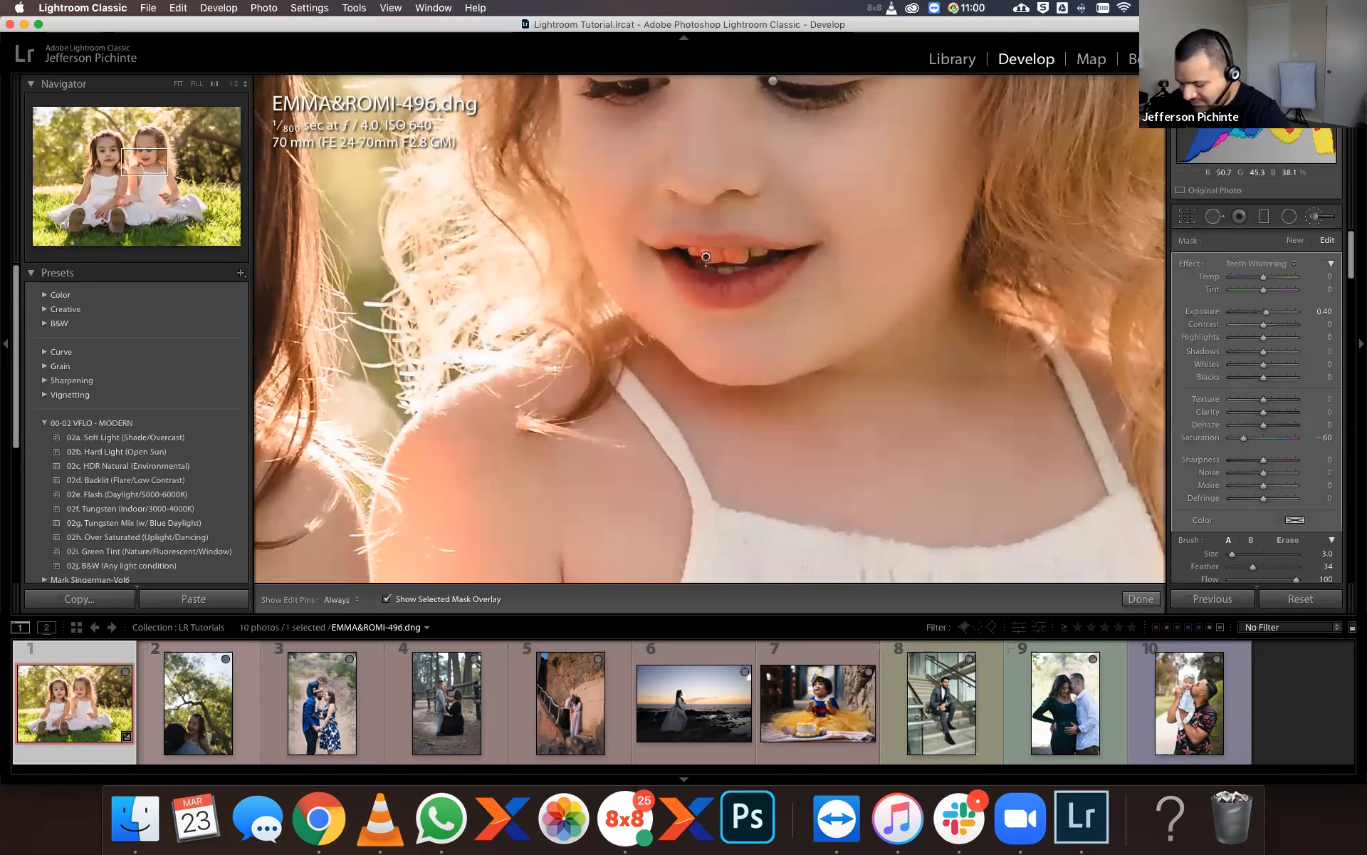
Turn off the mask overlay, check the whitened teeth without the edit pins, and finish the brush adjustment.
{"action": "key", "text": "o"}
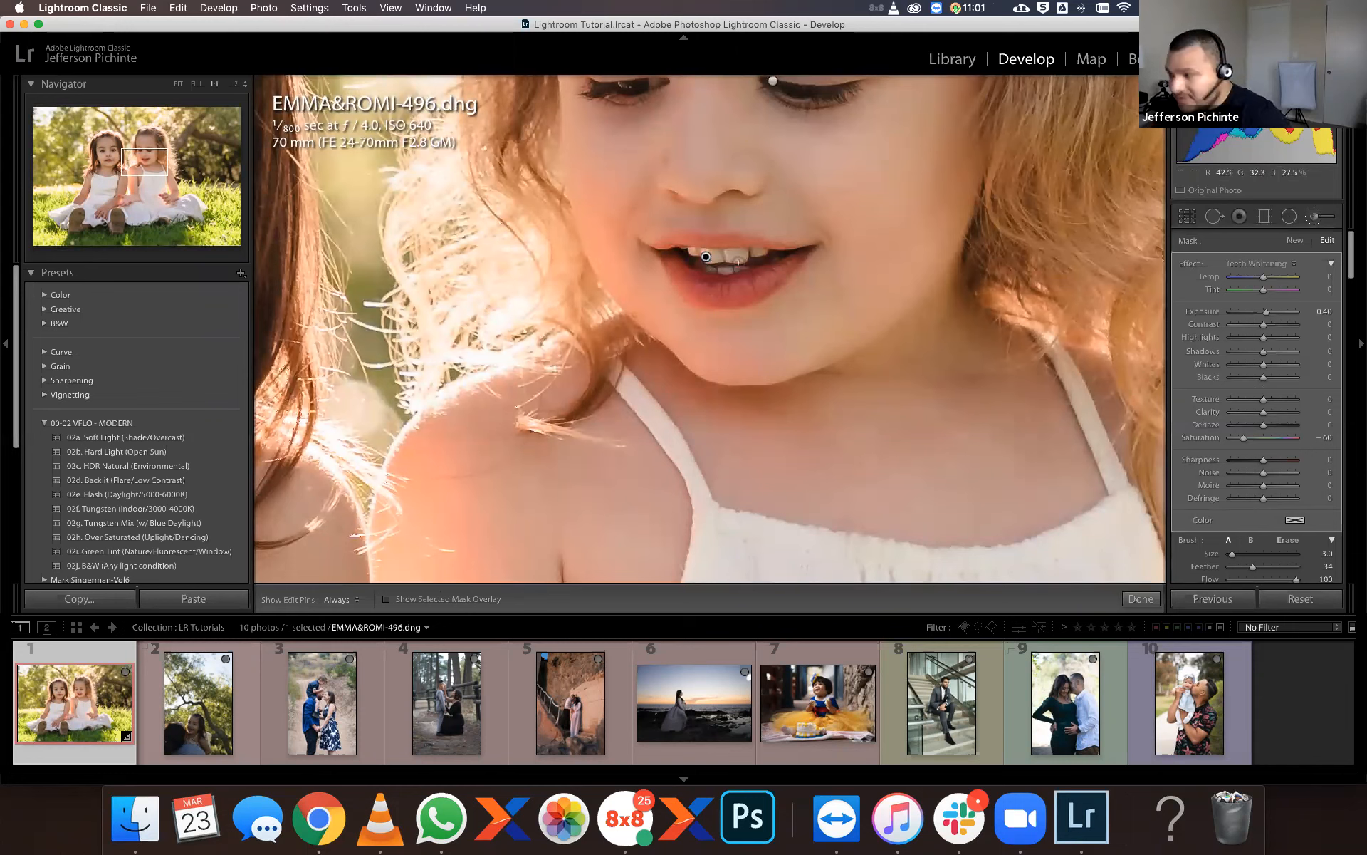
{"action": "key", "text": "h"}
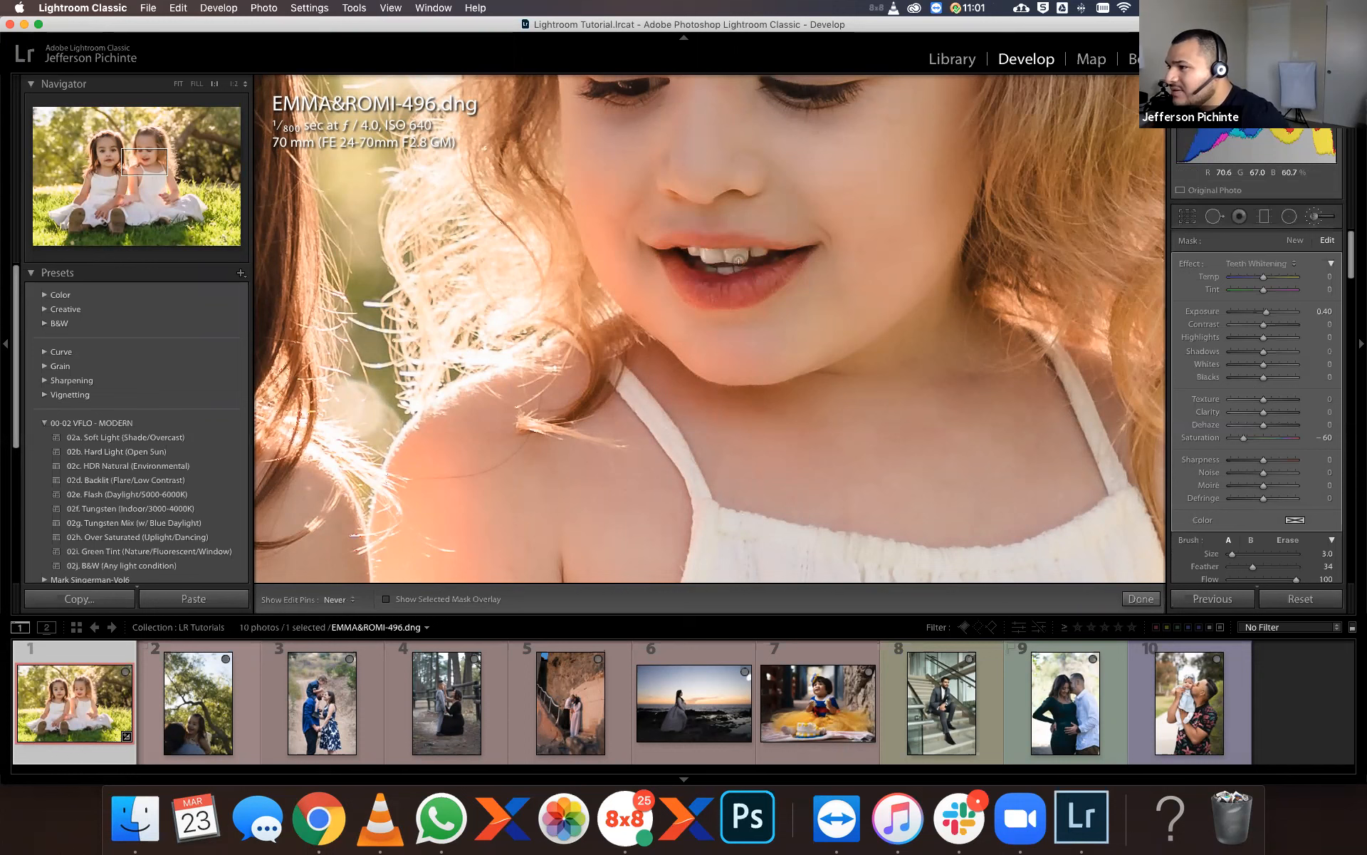
{"action": "key", "text": "h"}
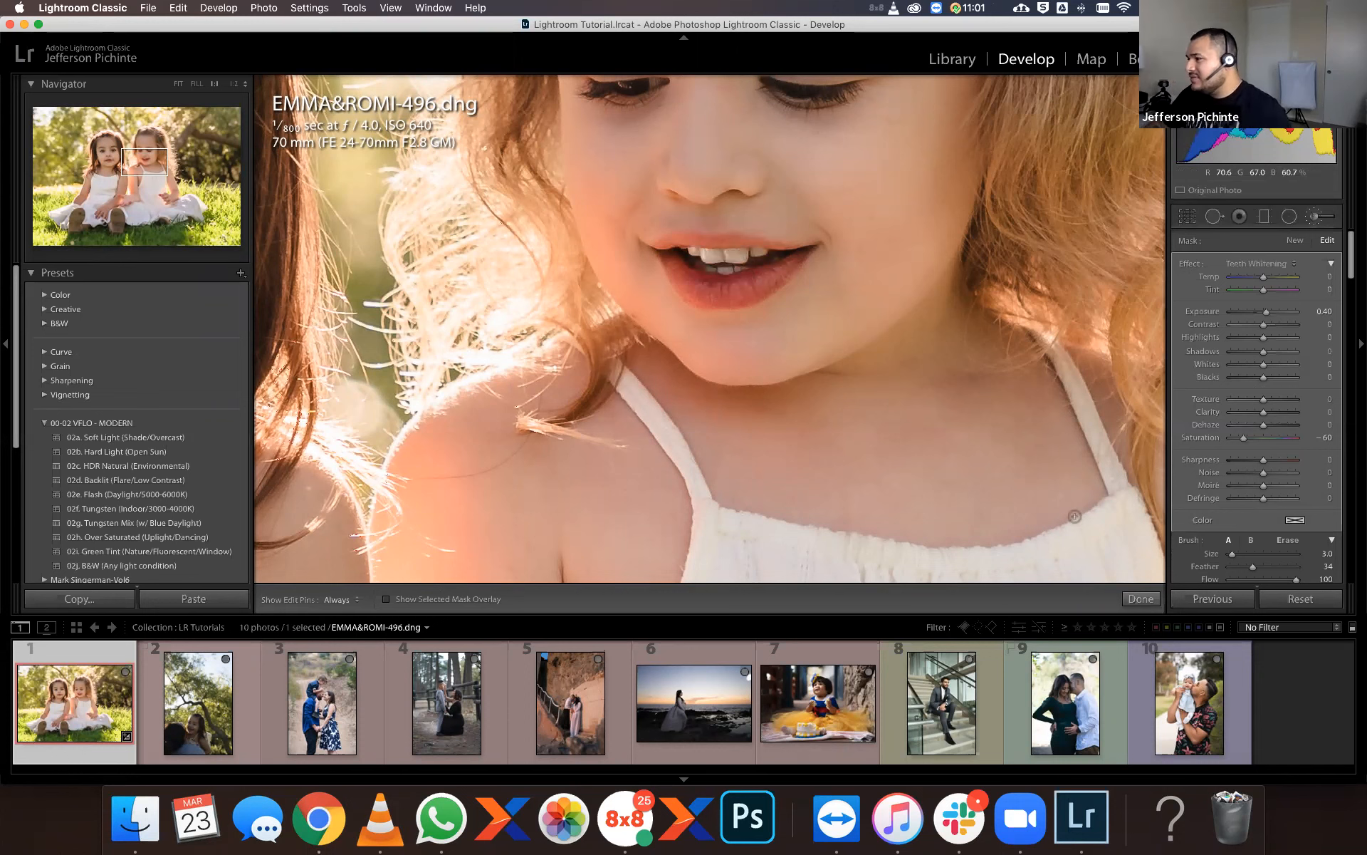
{"action": "left_click", "coordinate": [1140, 598]}
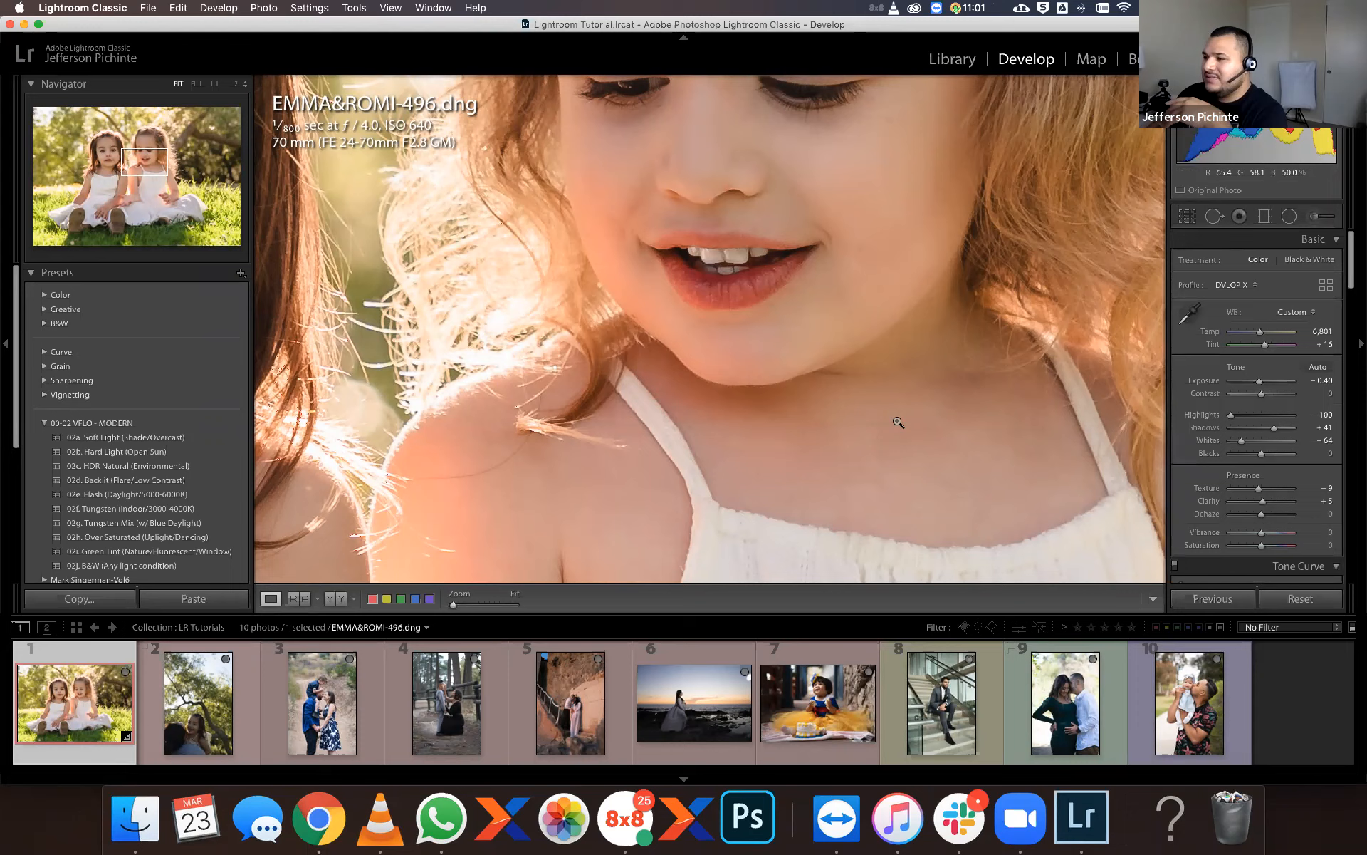
Compare the whole photo side by side before and after the edits, and return to the single view.
{"action": "left_click", "coordinate": [725, 376]}
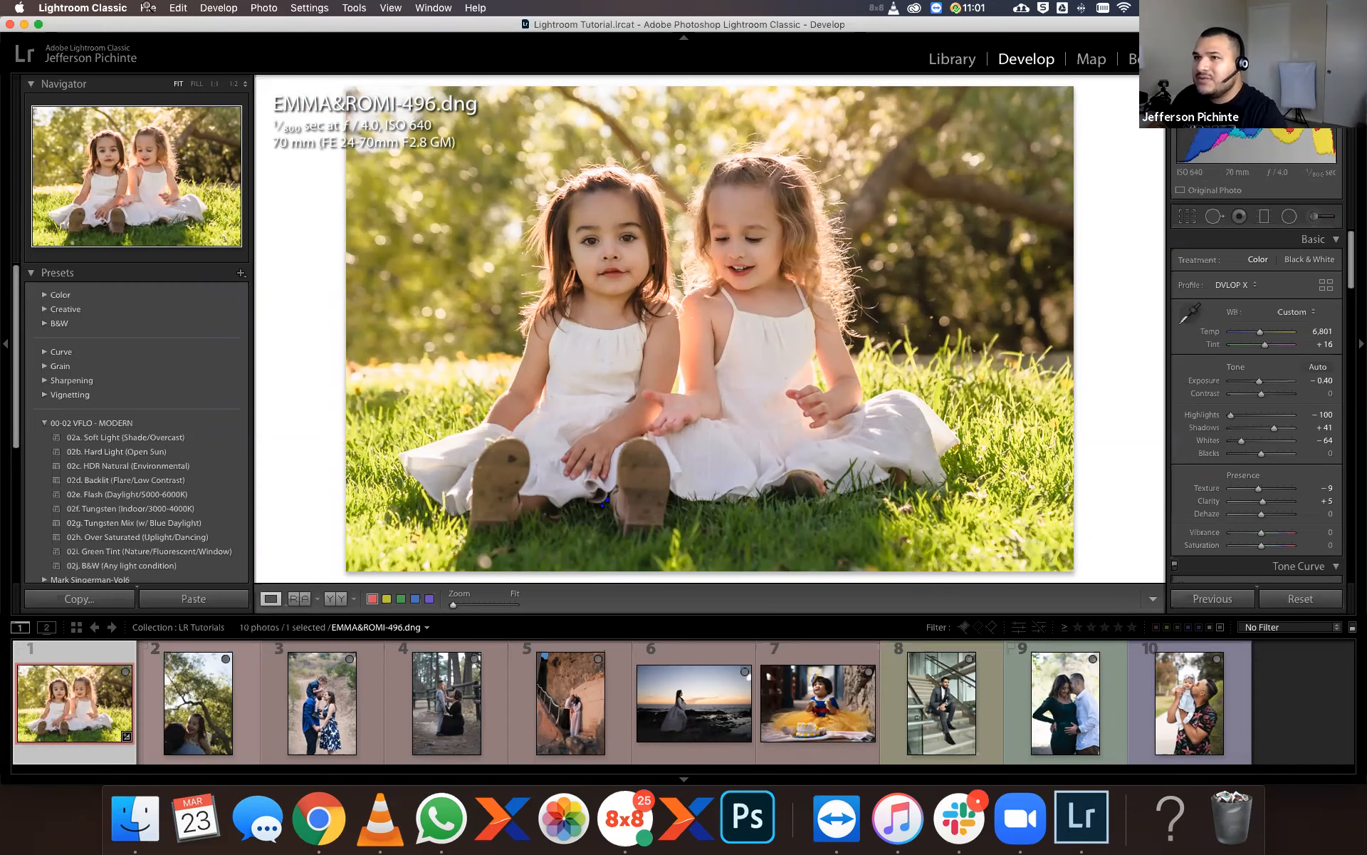
{"action": "key", "text": "y"}
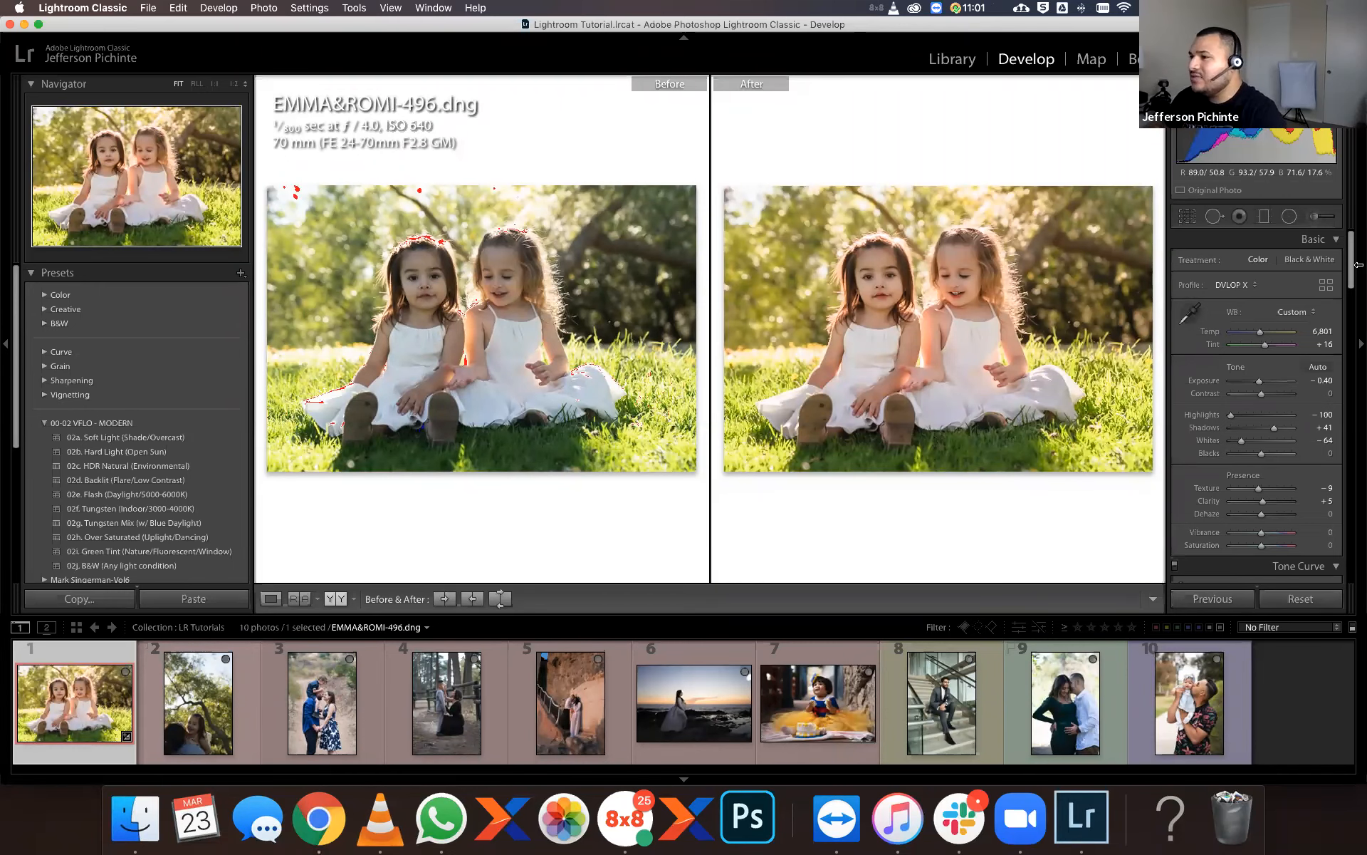
{"action": "key", "text": "y"}
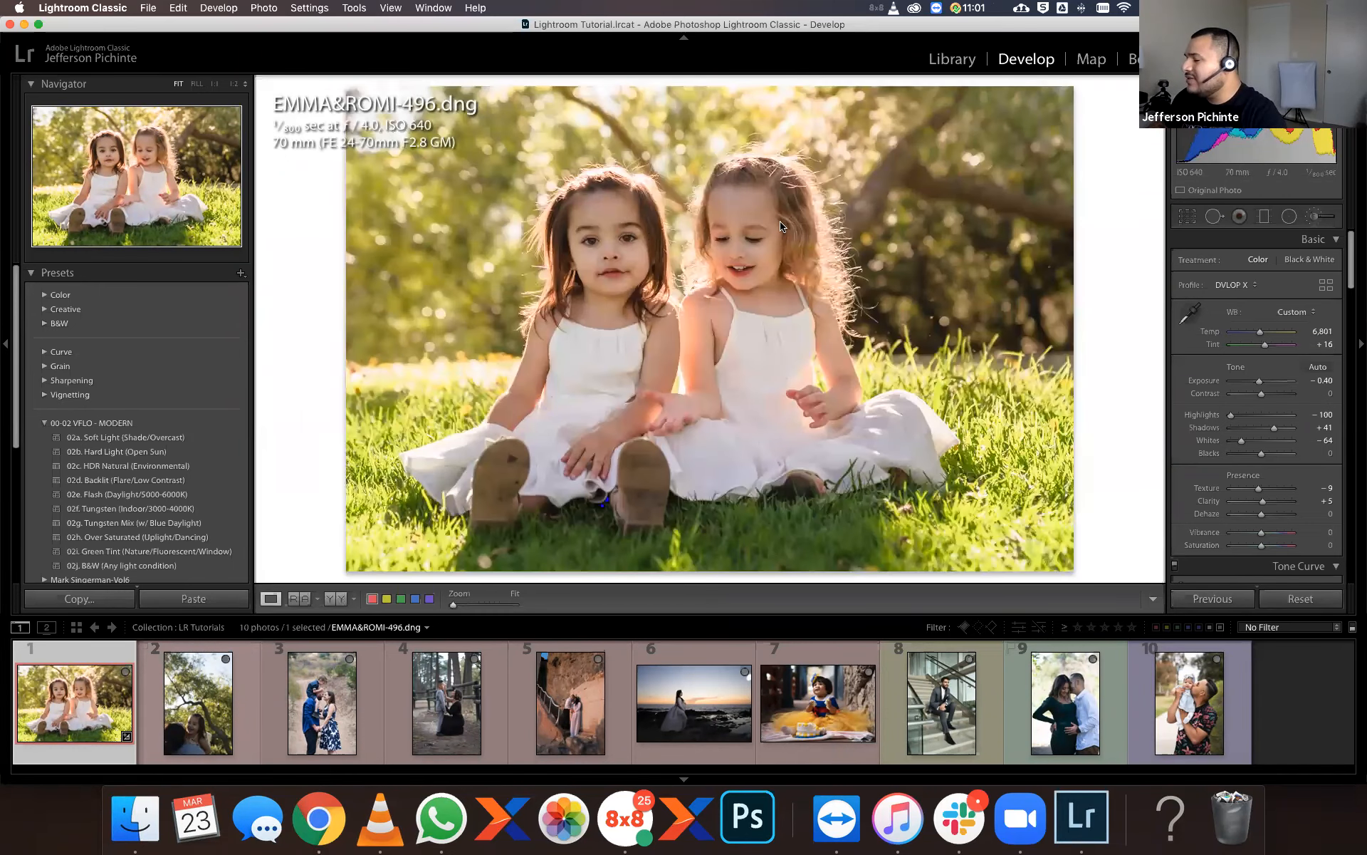
Try setting the Texture of the dark-haired girl's face brush to -30.
{"action": "key", "text": "k"}
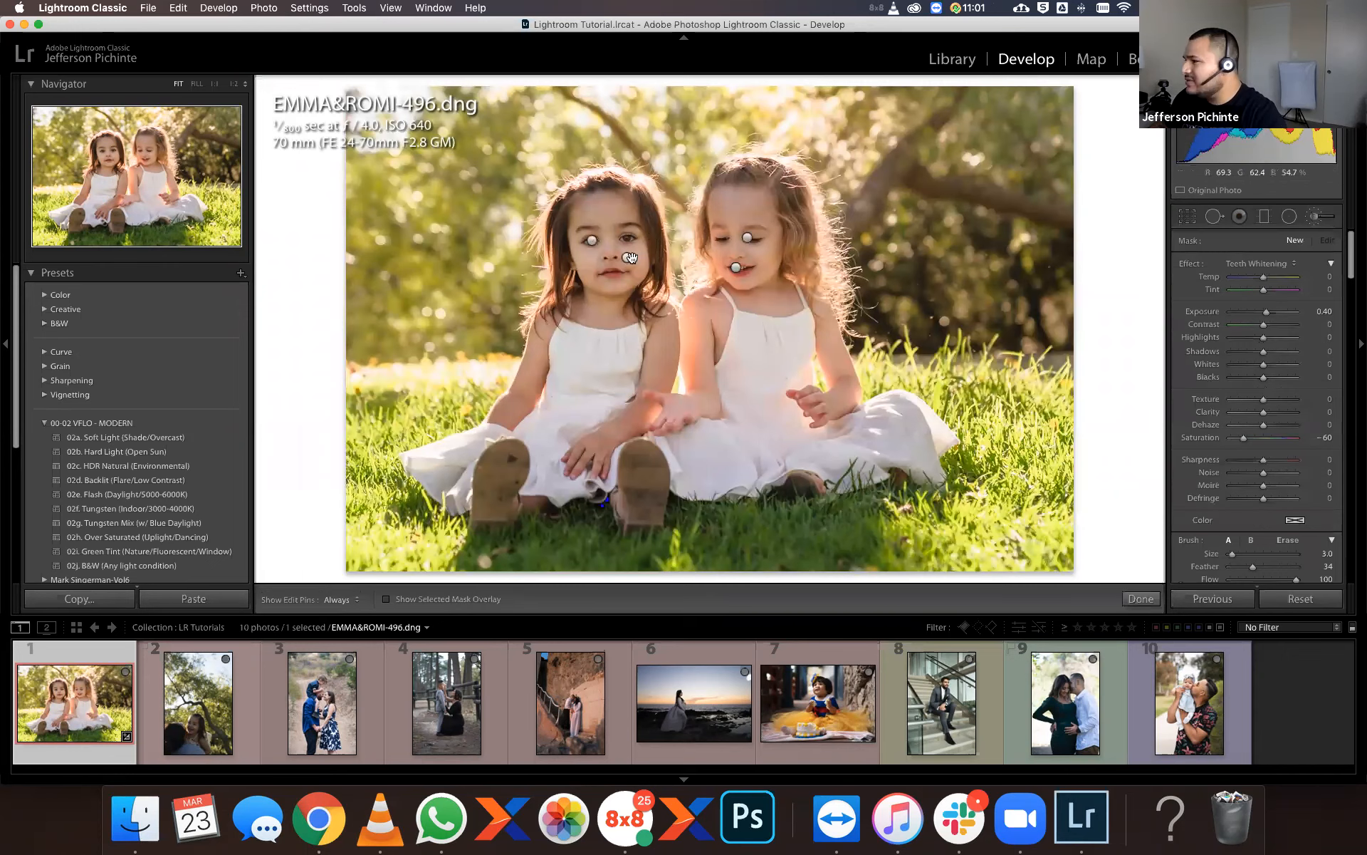
{"action": "left_click", "coordinate": [1323, 398]}
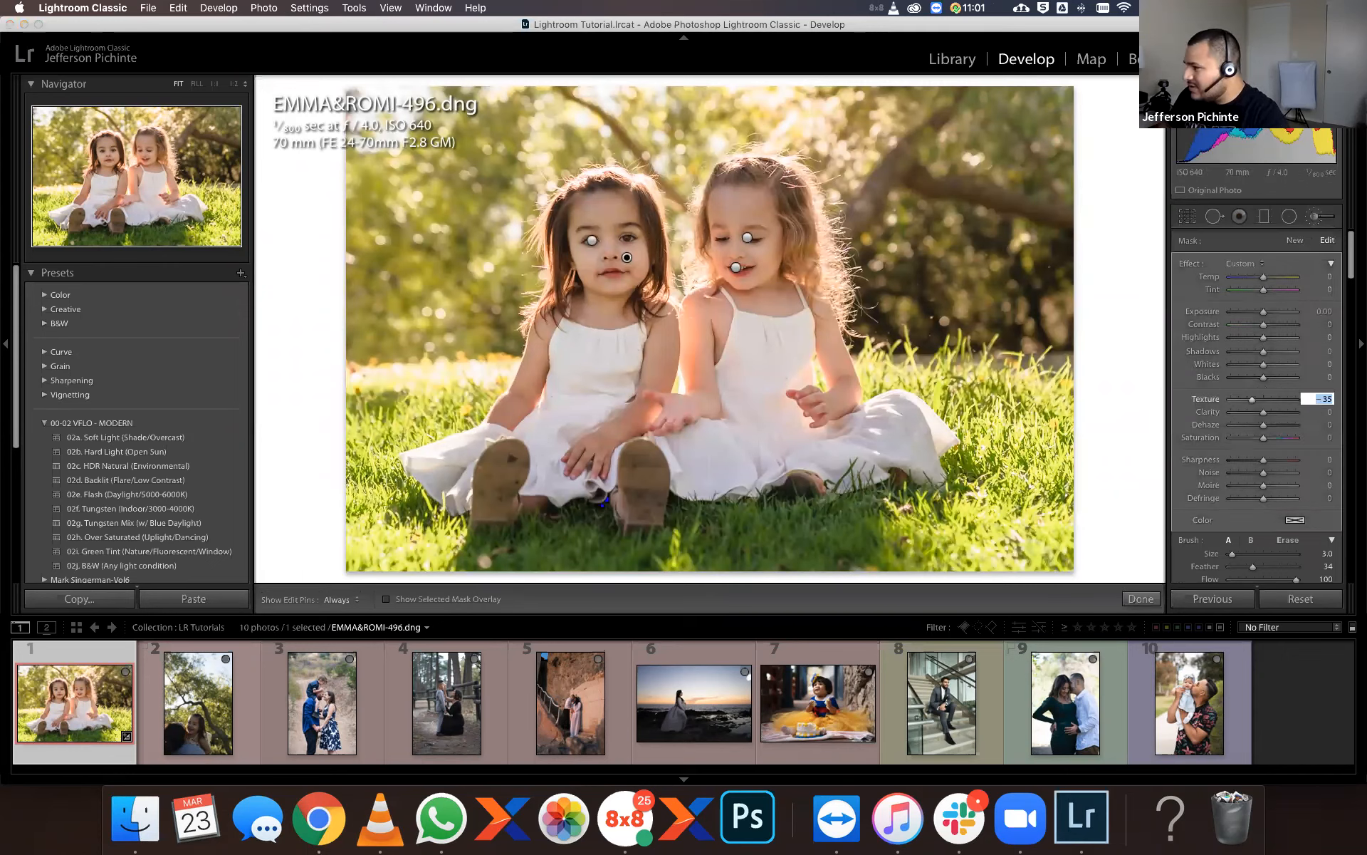
{"action": "key", "text": "Up"}
{"action": "key", "text": "Up"}
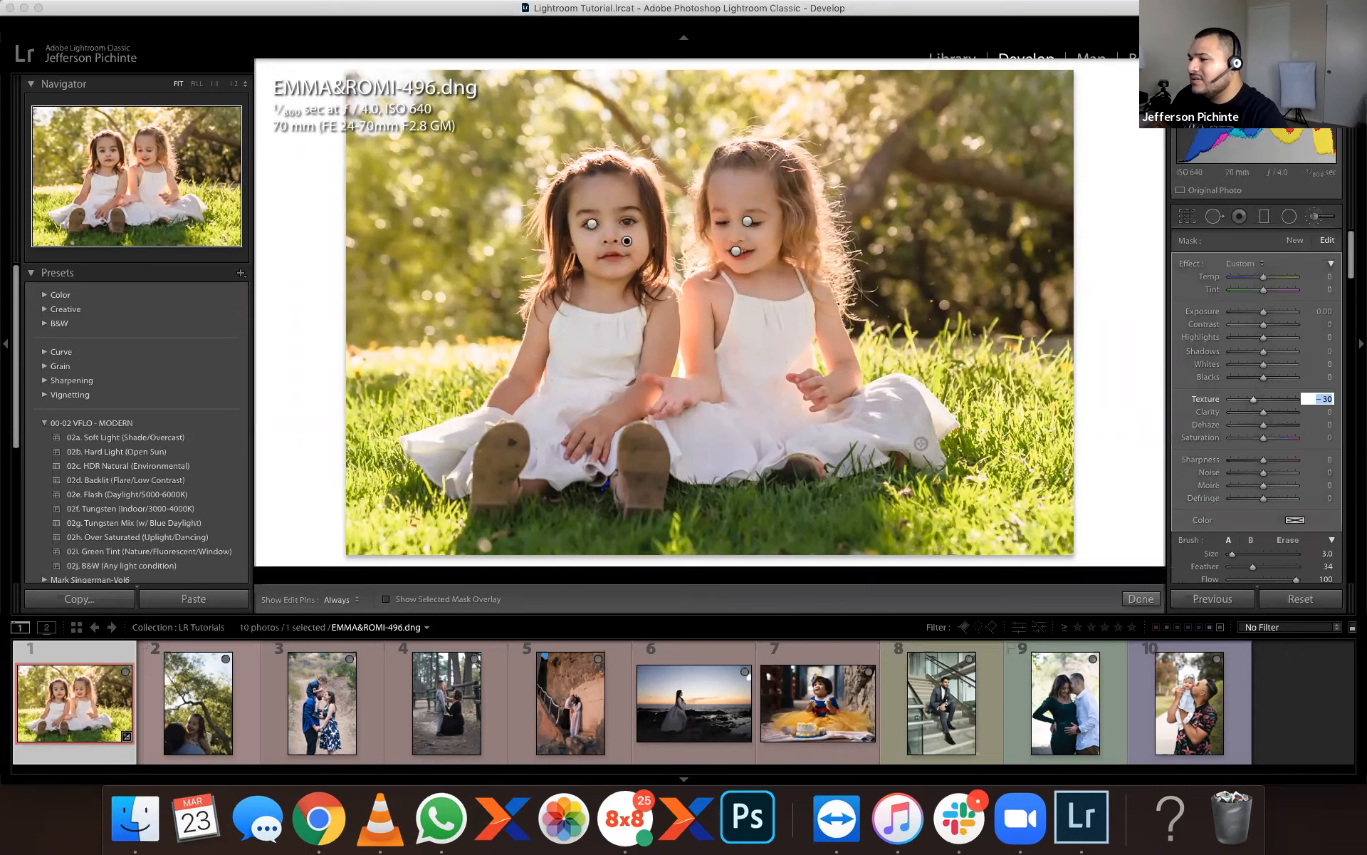
{"action": "key", "text": "h"}
Undo the last changes to the dark-haired girl's face brush and close the brush adjustment.
{"action": "key", "text": "super+z"}
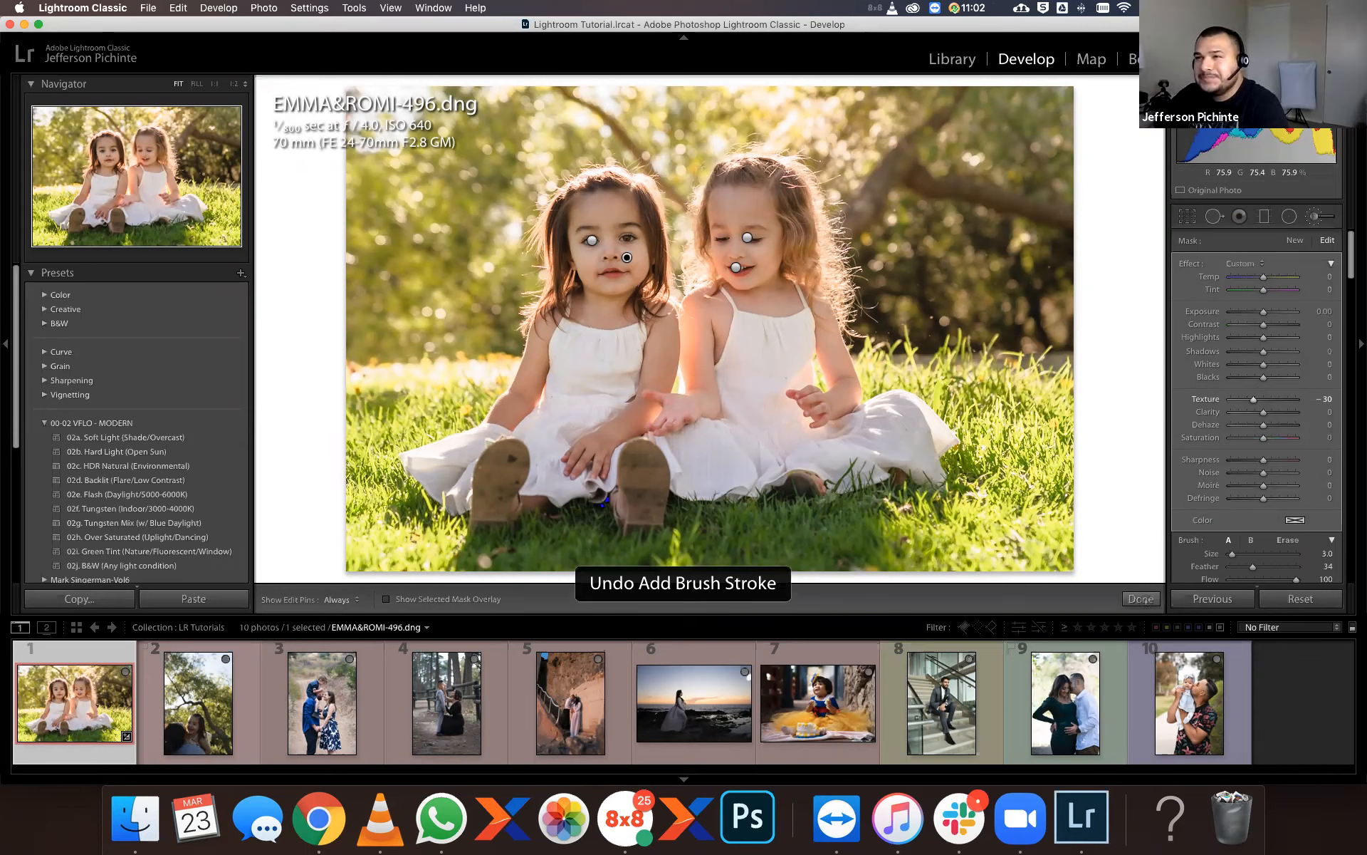
{"action": "key", "text": "super+z"}
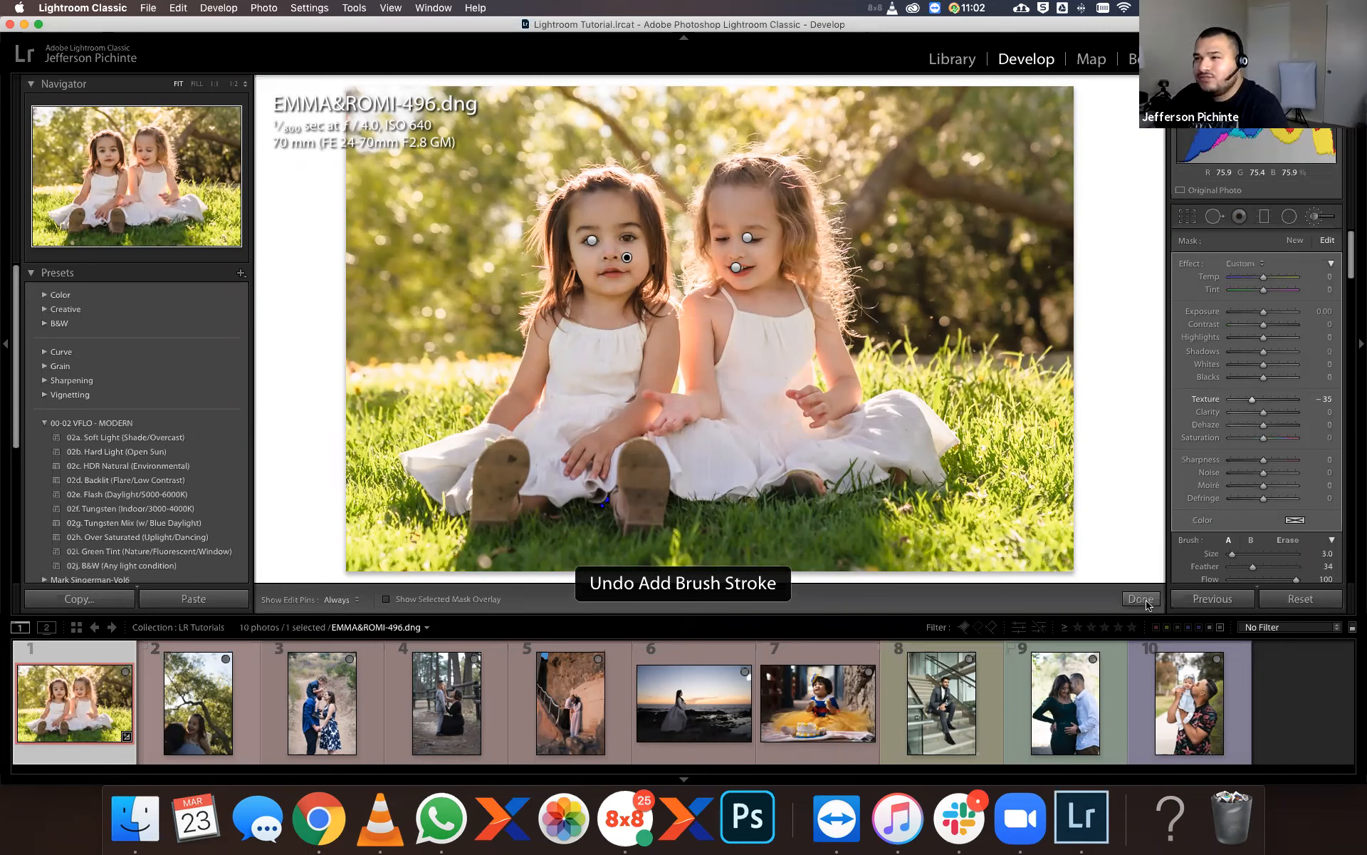
{"action": "left_click", "coordinate": [1147, 602]}
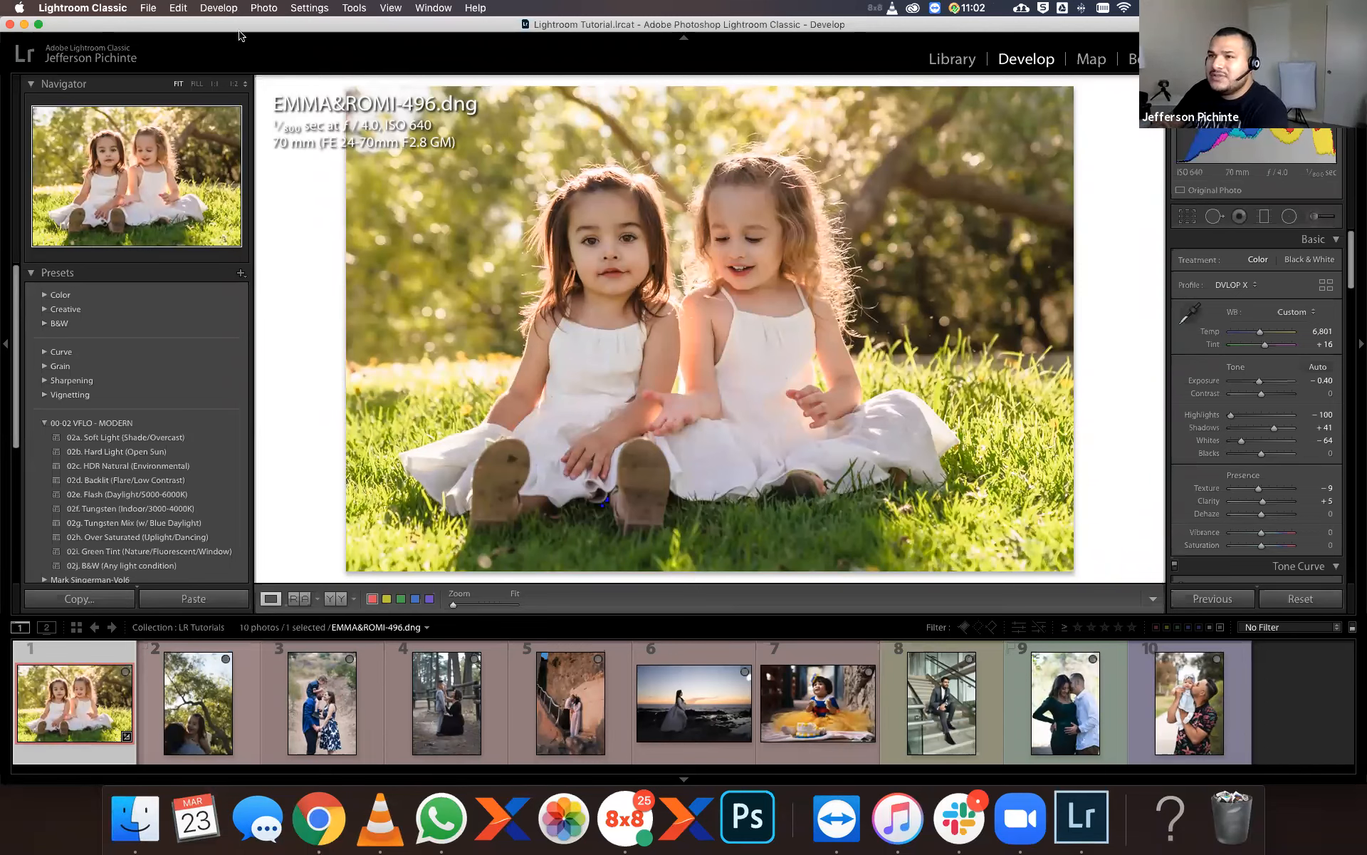
Try to open the photo for editing in Adobe Photoshop 2020, and close the Photoshop home window.
{"action": "right_click", "coordinate": [728, 302]}
{"action": "mouse_move", "coordinate": [834, 427]}
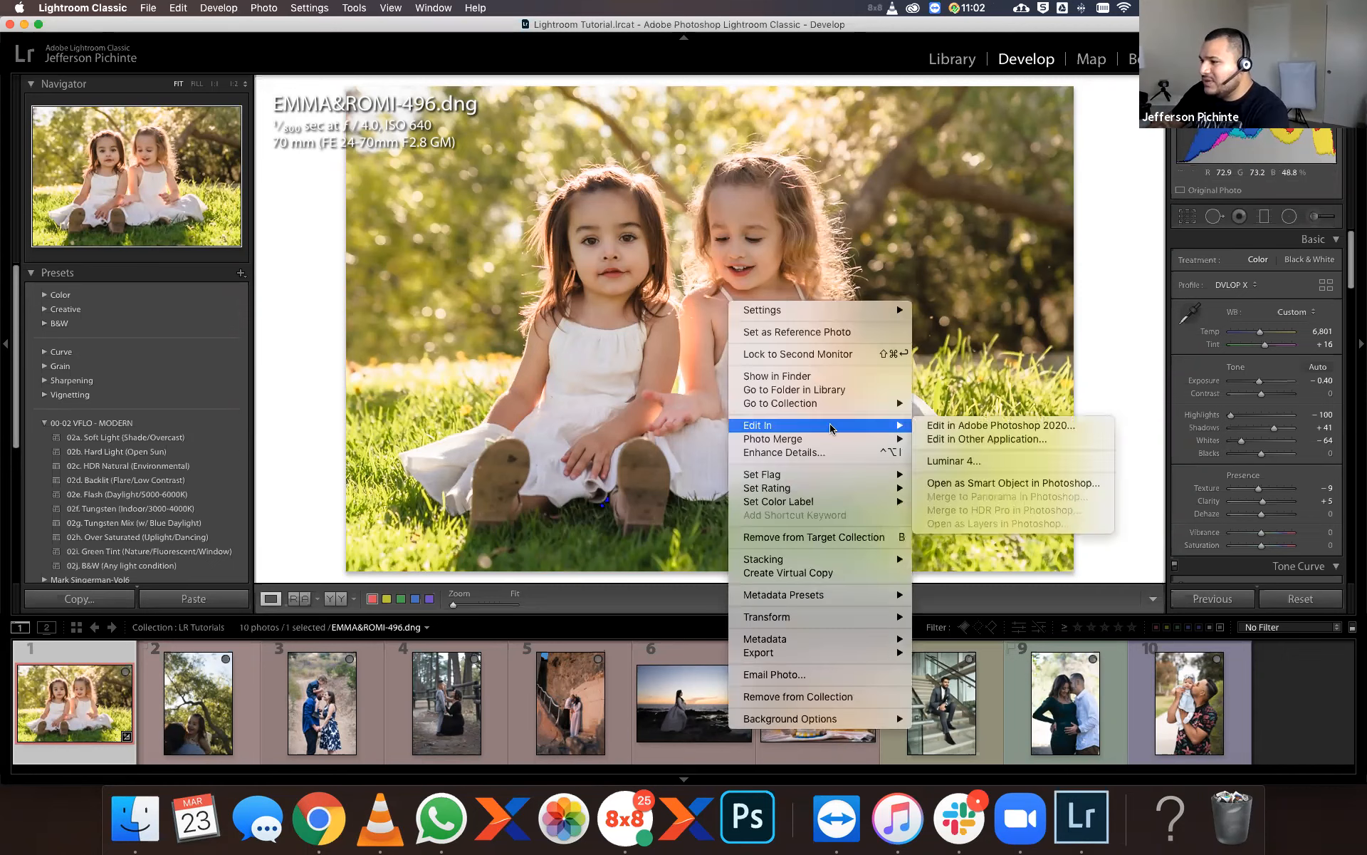
{"action": "left_click", "coordinate": [941, 425]}
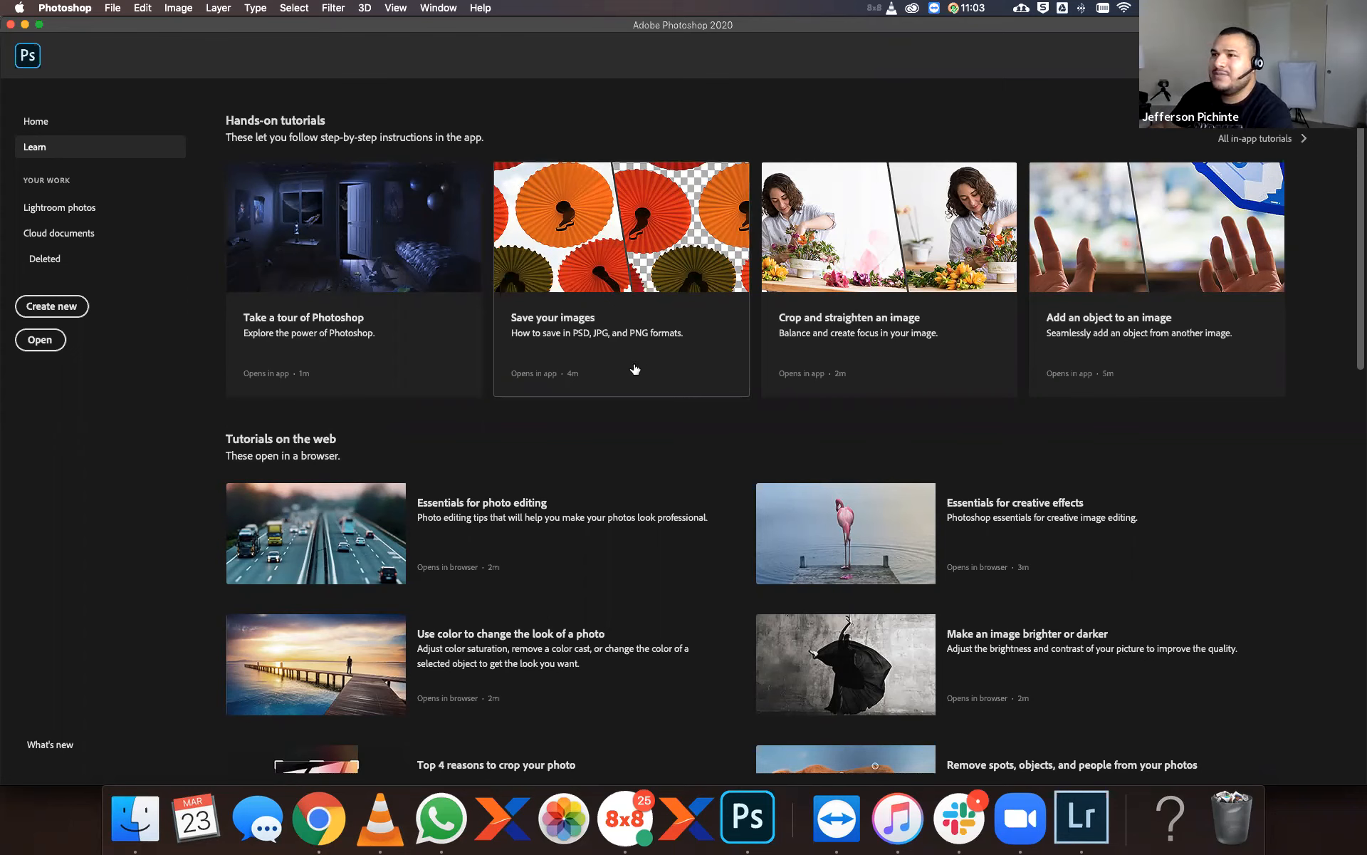
{"action": "left_click", "coordinate": [41, 23]}
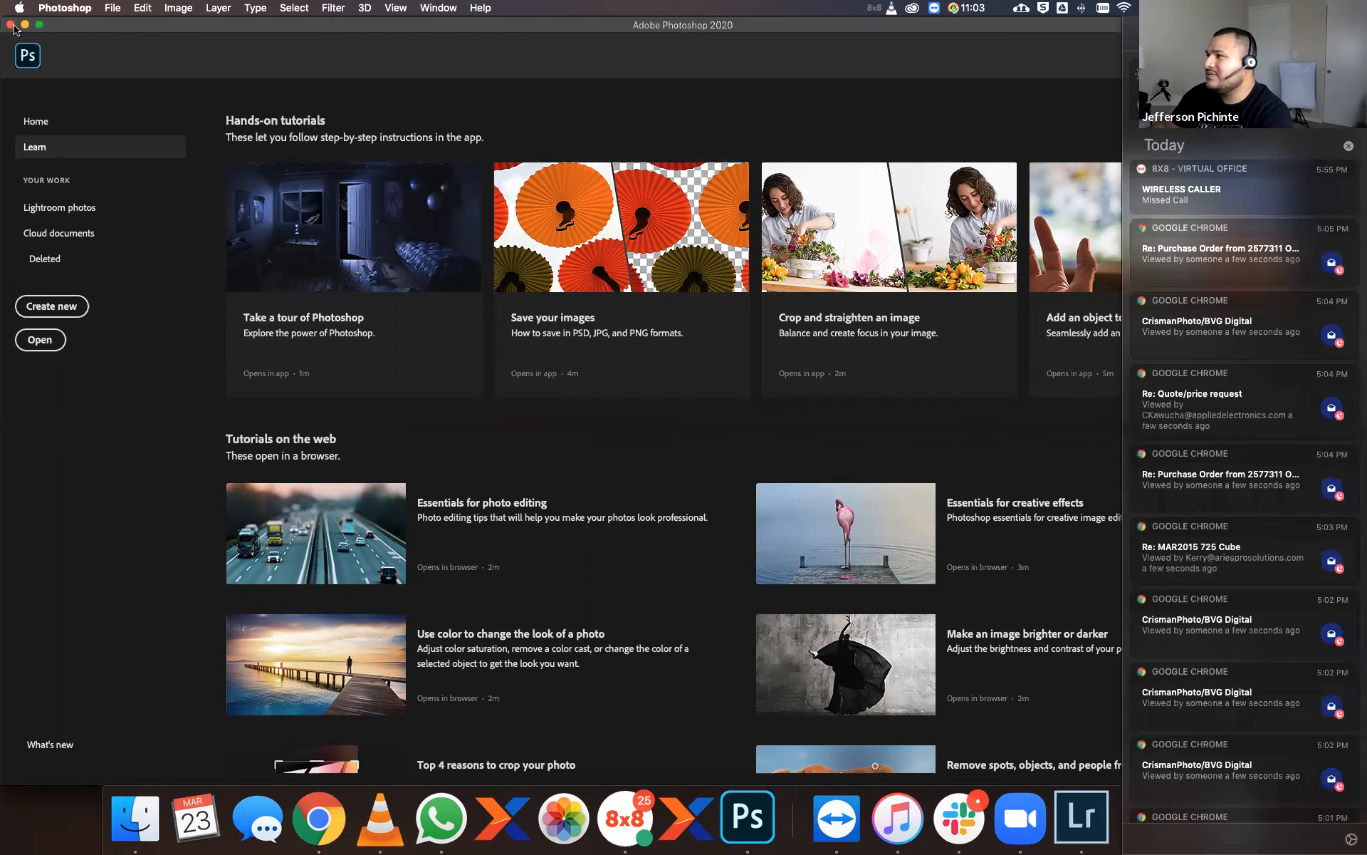
{"action": "left_click", "coordinate": [1102, 48]}
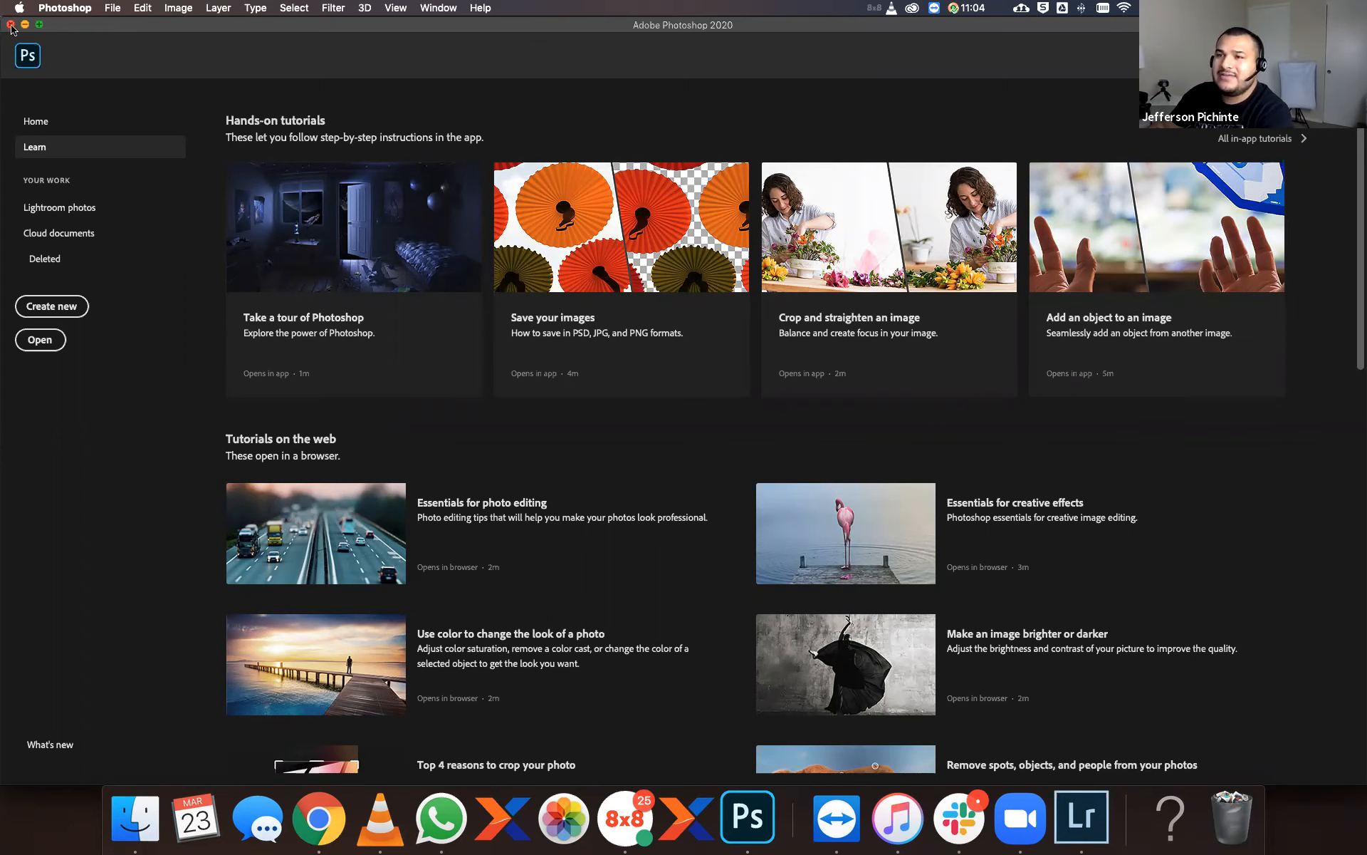
{"action": "left_click", "coordinate": [11, 25]}
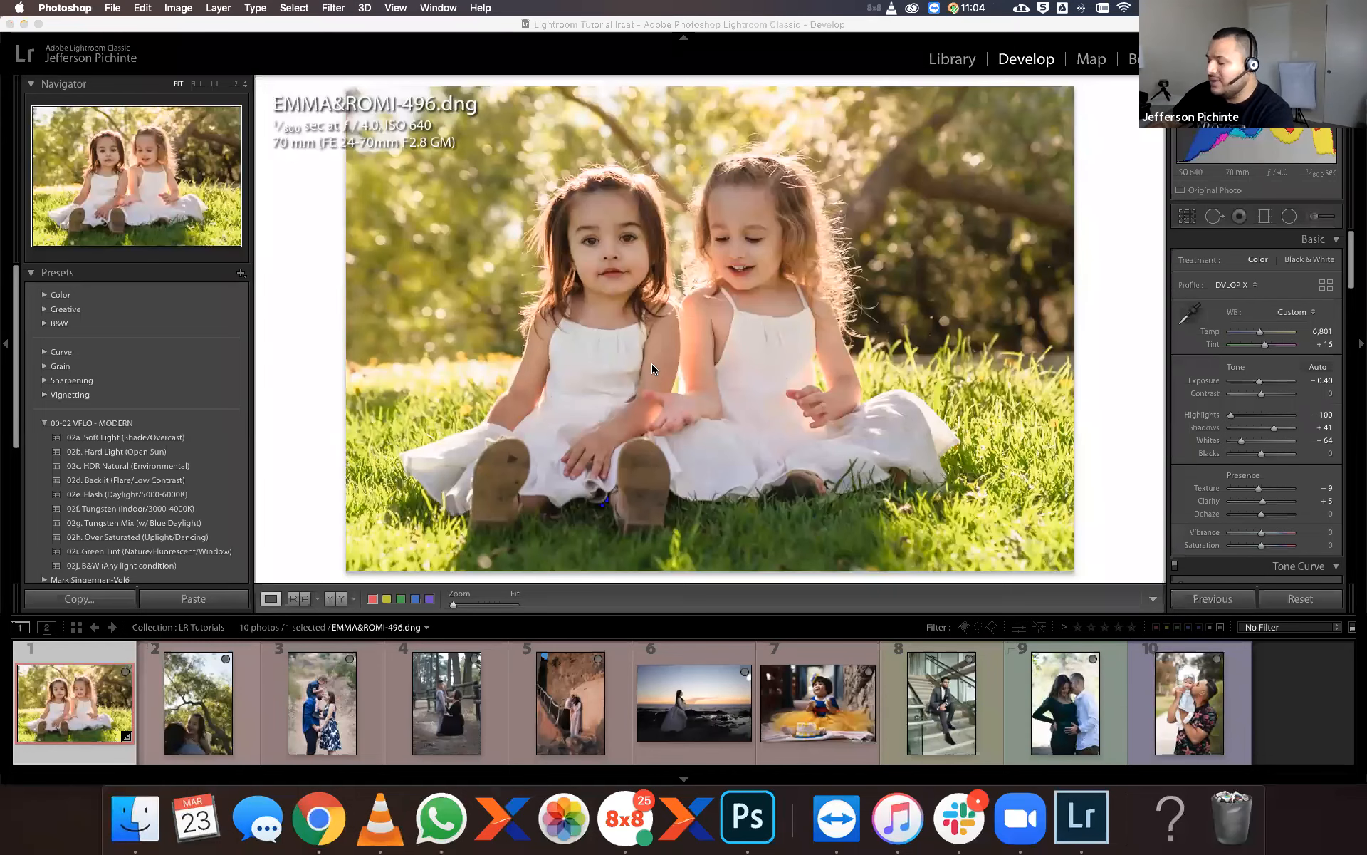
Send the edited portrait to Adobe Photoshop 2020 for editing and switch to Photoshop.
{"action": "left_click", "coordinate": [652, 365]}
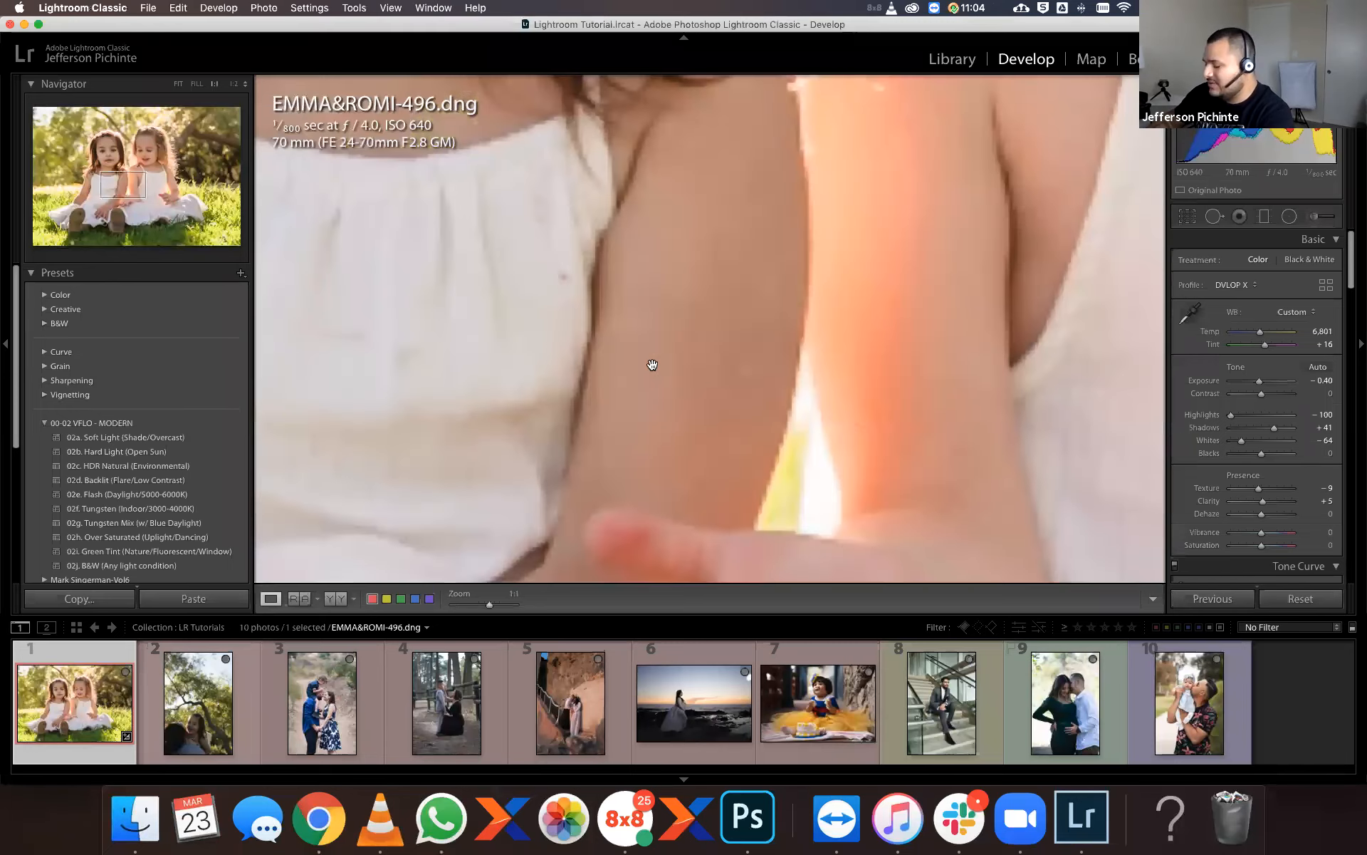
{"action": "left_click", "coordinate": [655, 366]}
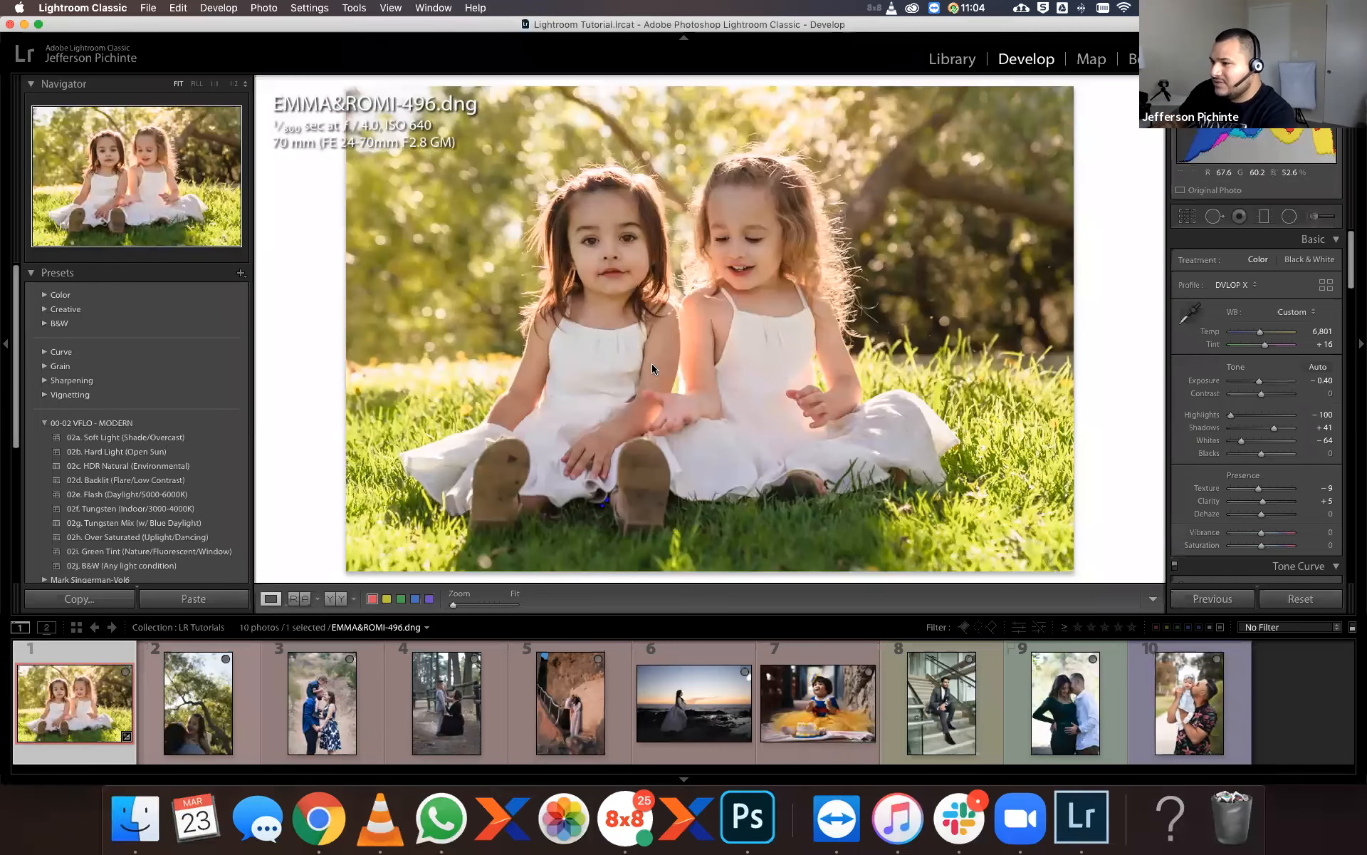
{"action": "right_click", "coordinate": [653, 358]}
{"action": "mouse_move", "coordinate": [826, 477]}
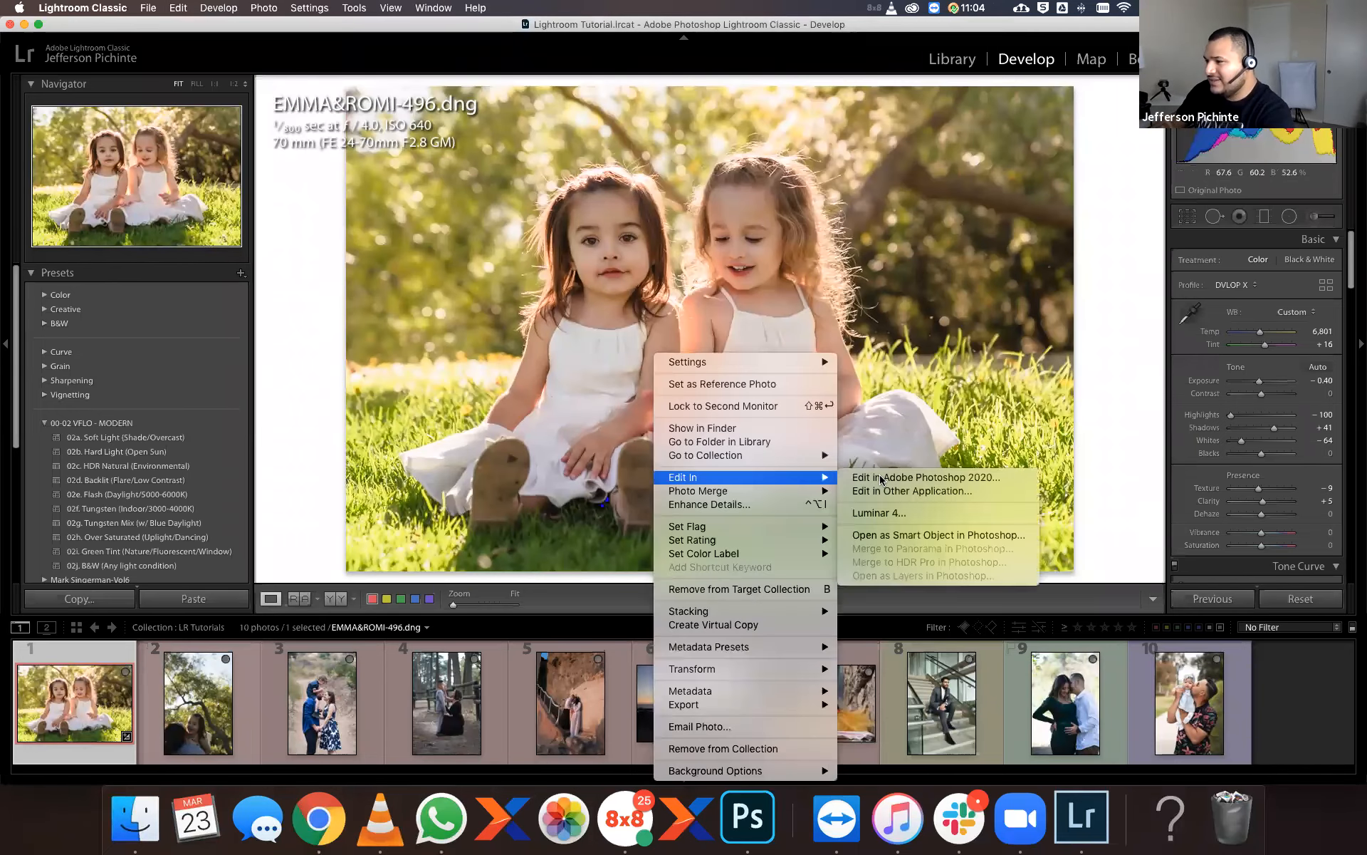
{"action": "left_click", "coordinate": [881, 477]}
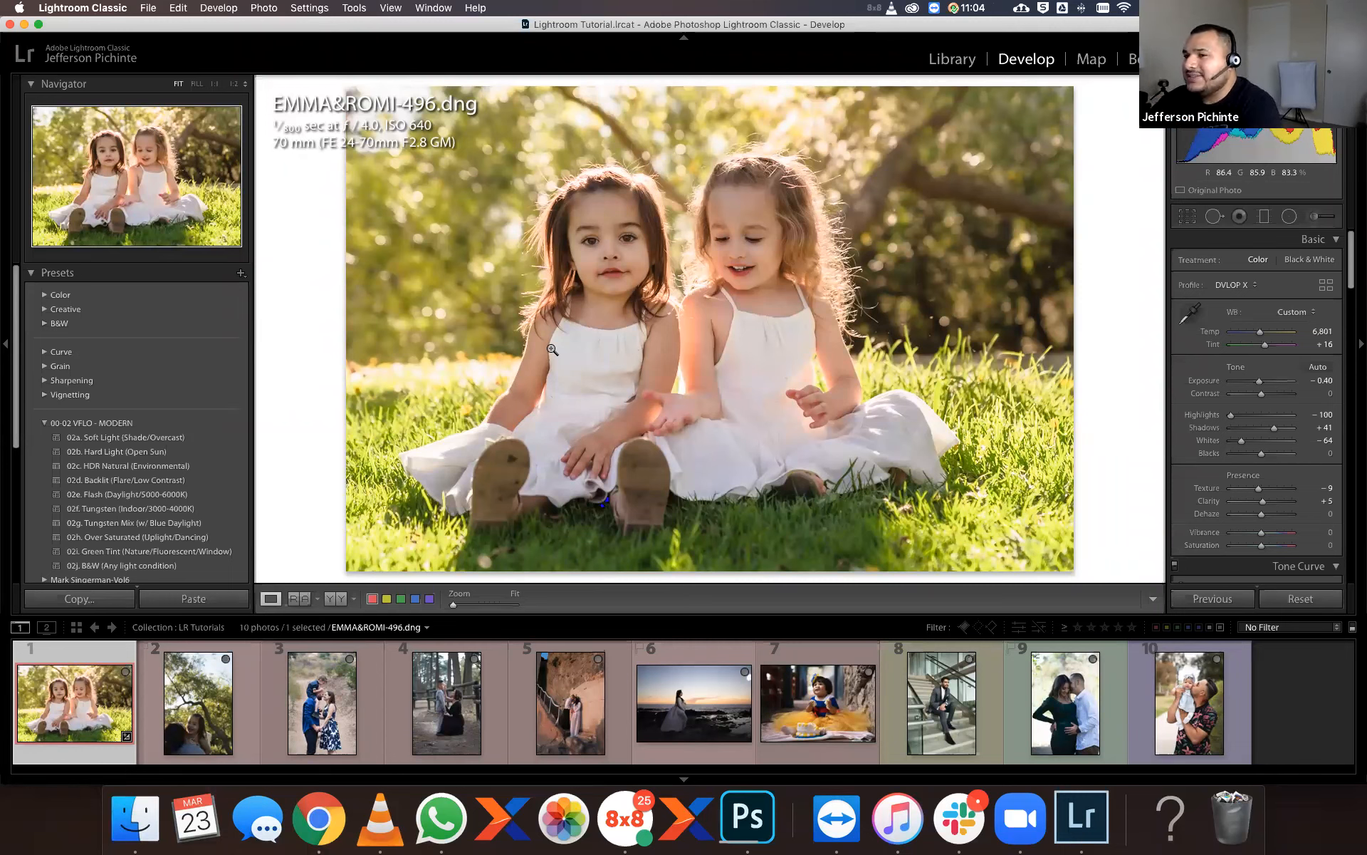
{"action": "left_click", "coordinate": [769, 844]}
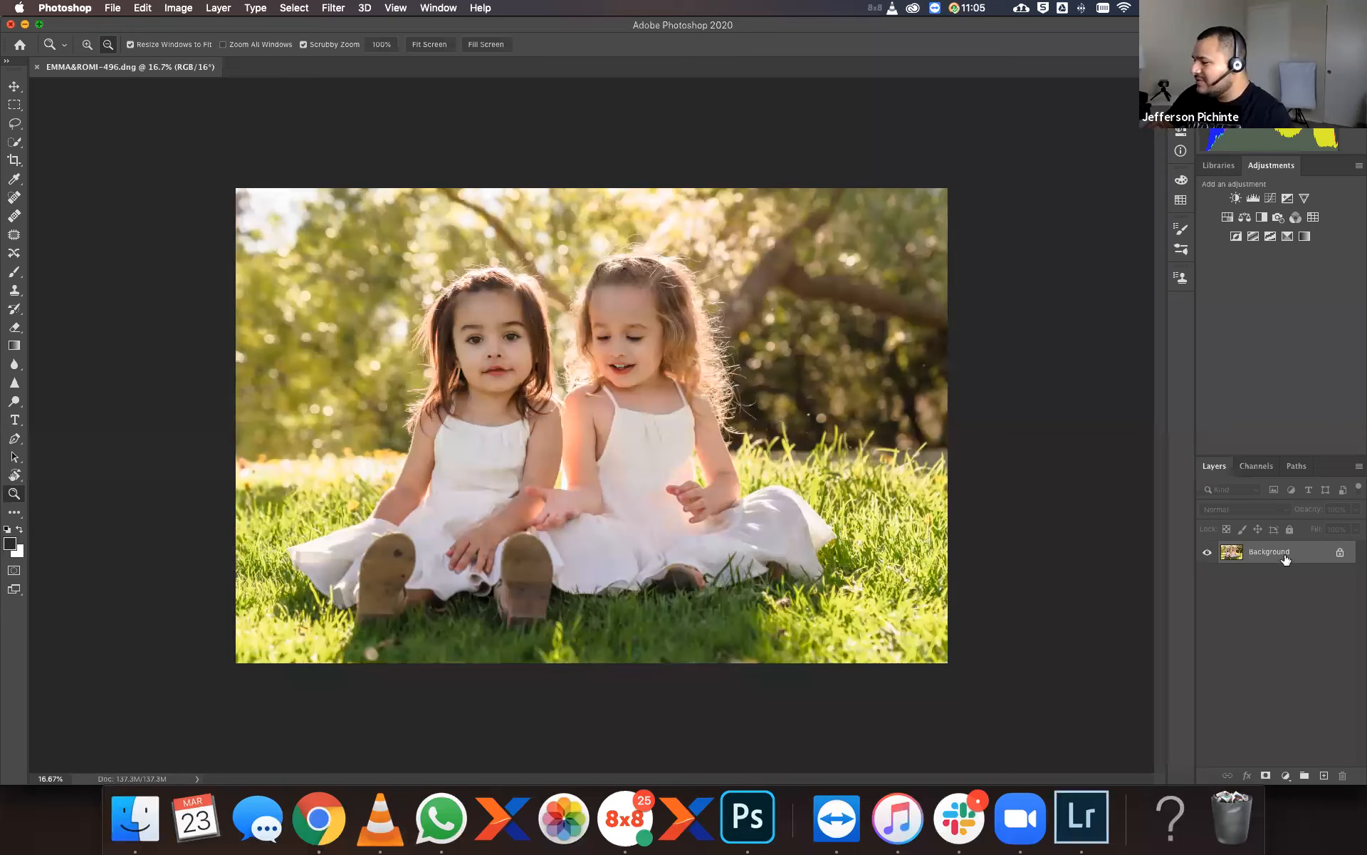
Duplicate the Background layer and rename the copy "Clean up".
{"action": "left_click_drag", "start_coordinate": [1286, 559], "coordinate": [1324, 775]}
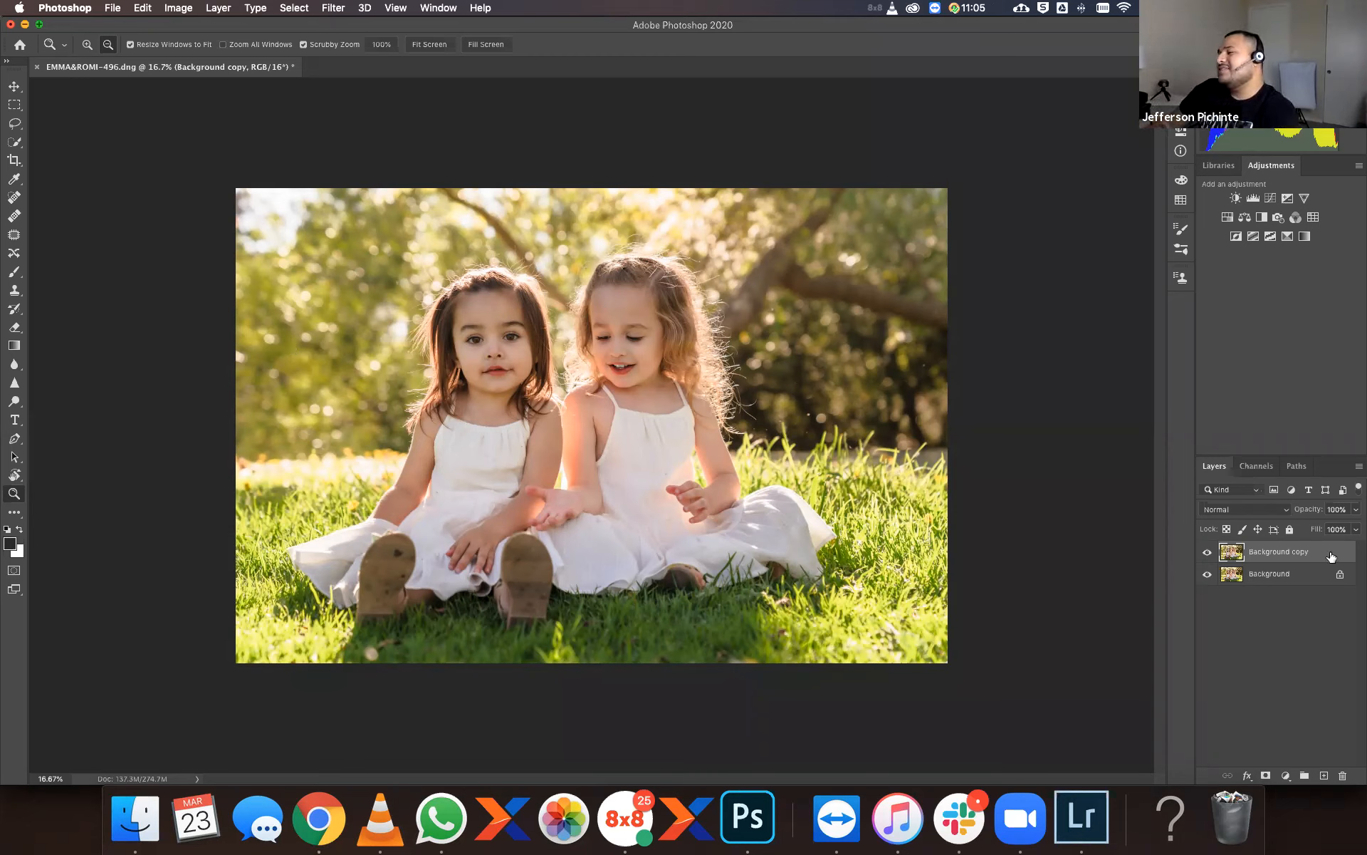
{"action": "double_click", "coordinate": [1297, 550]}
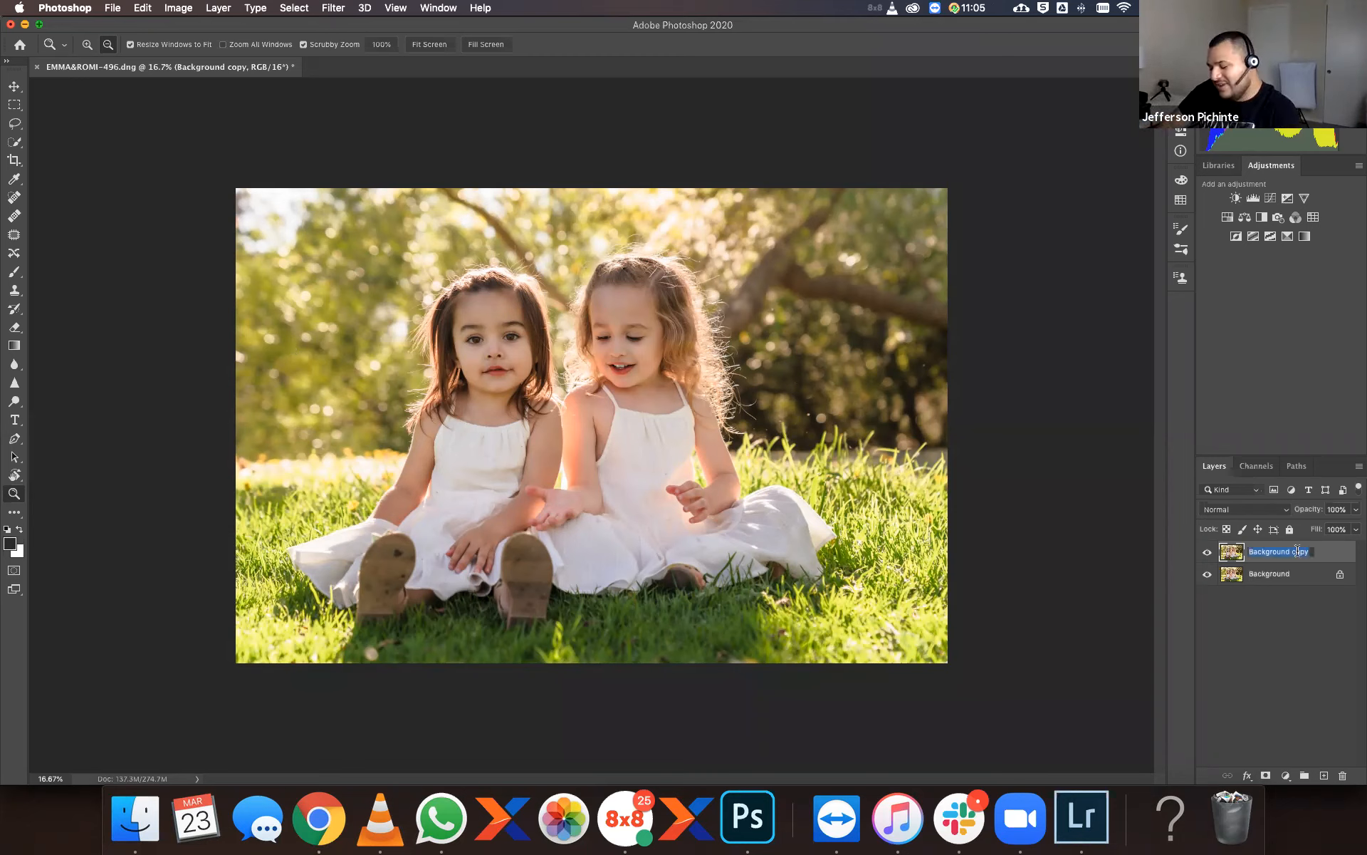
{"action": "key", "text": "BackSpace"}
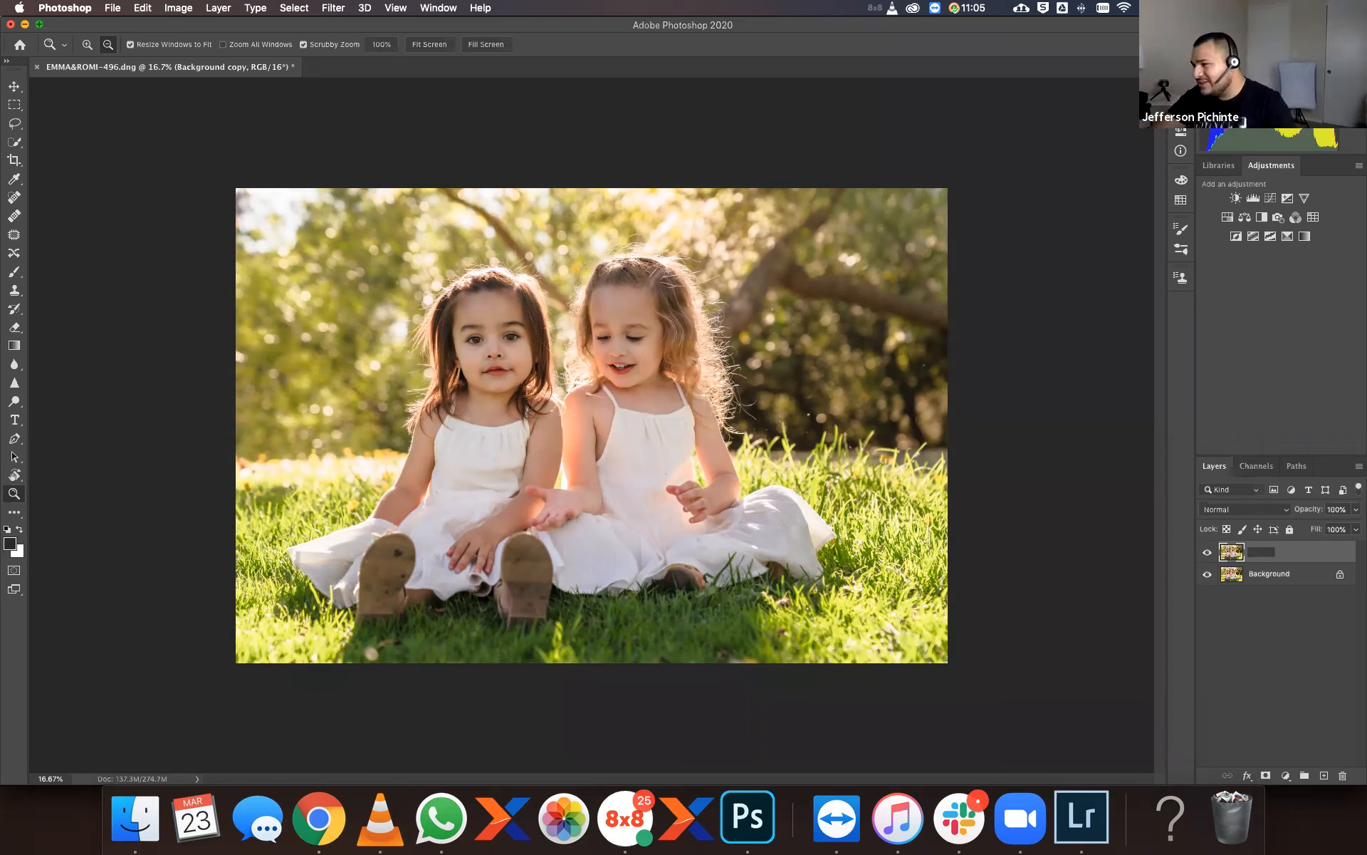
{"action": "type", "text": "C"}
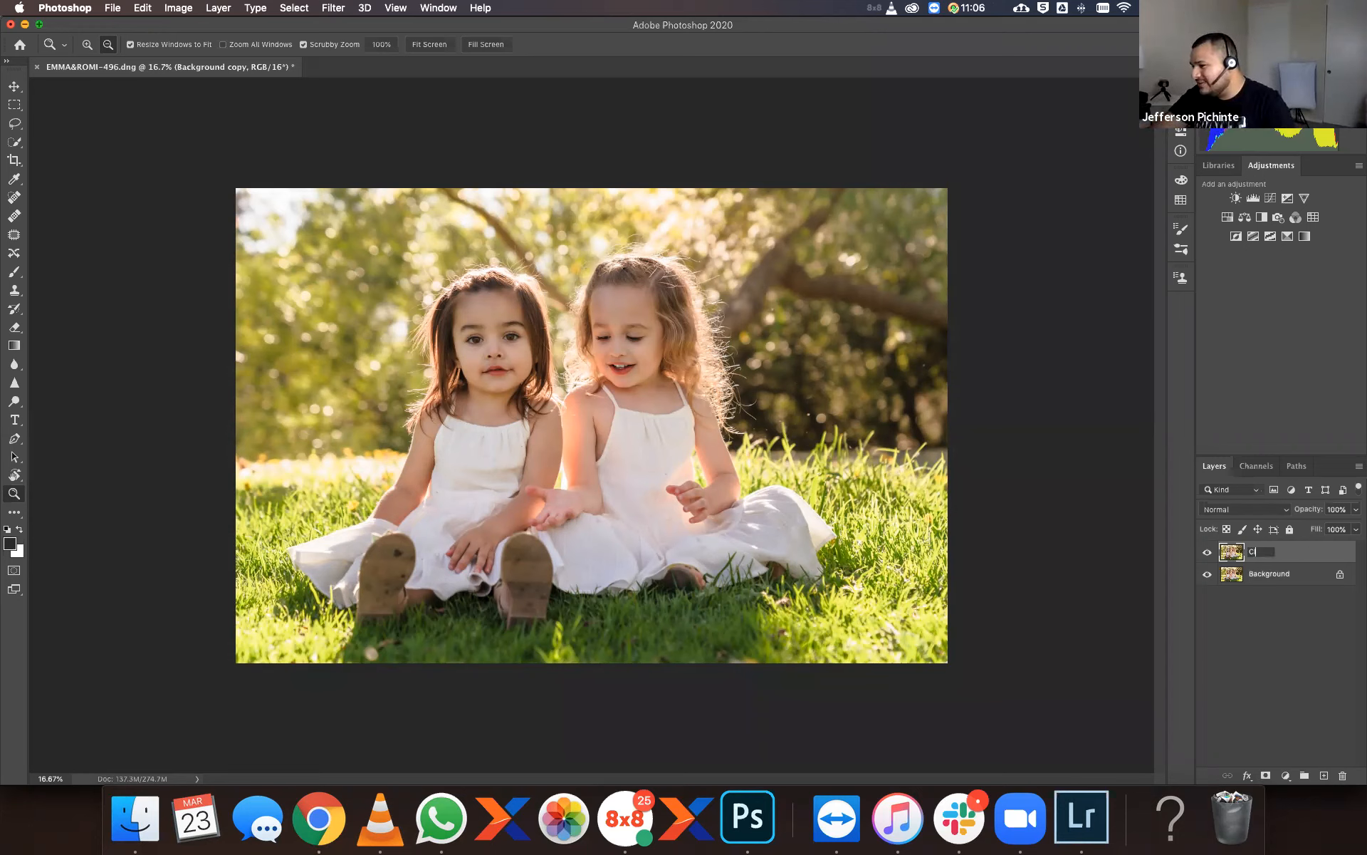
{"action": "type", "text": "lean up"}
{"action": "key", "text": "Return"}
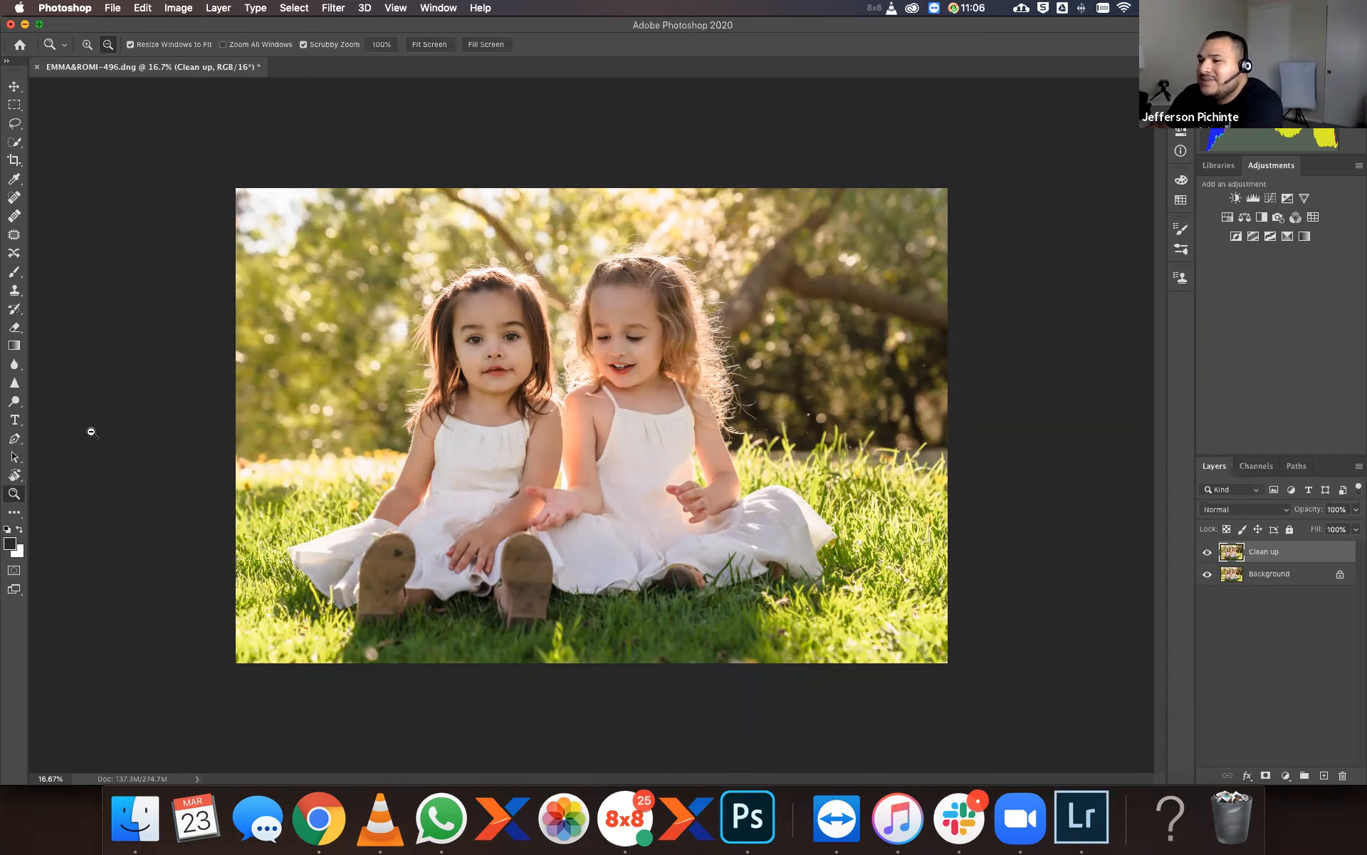
Zoom in on the dark-haired girl's face and heal the small blemishes on both cheeks with the Spot Healing Brush.
{"action": "left_click", "coordinate": [87, 44]}
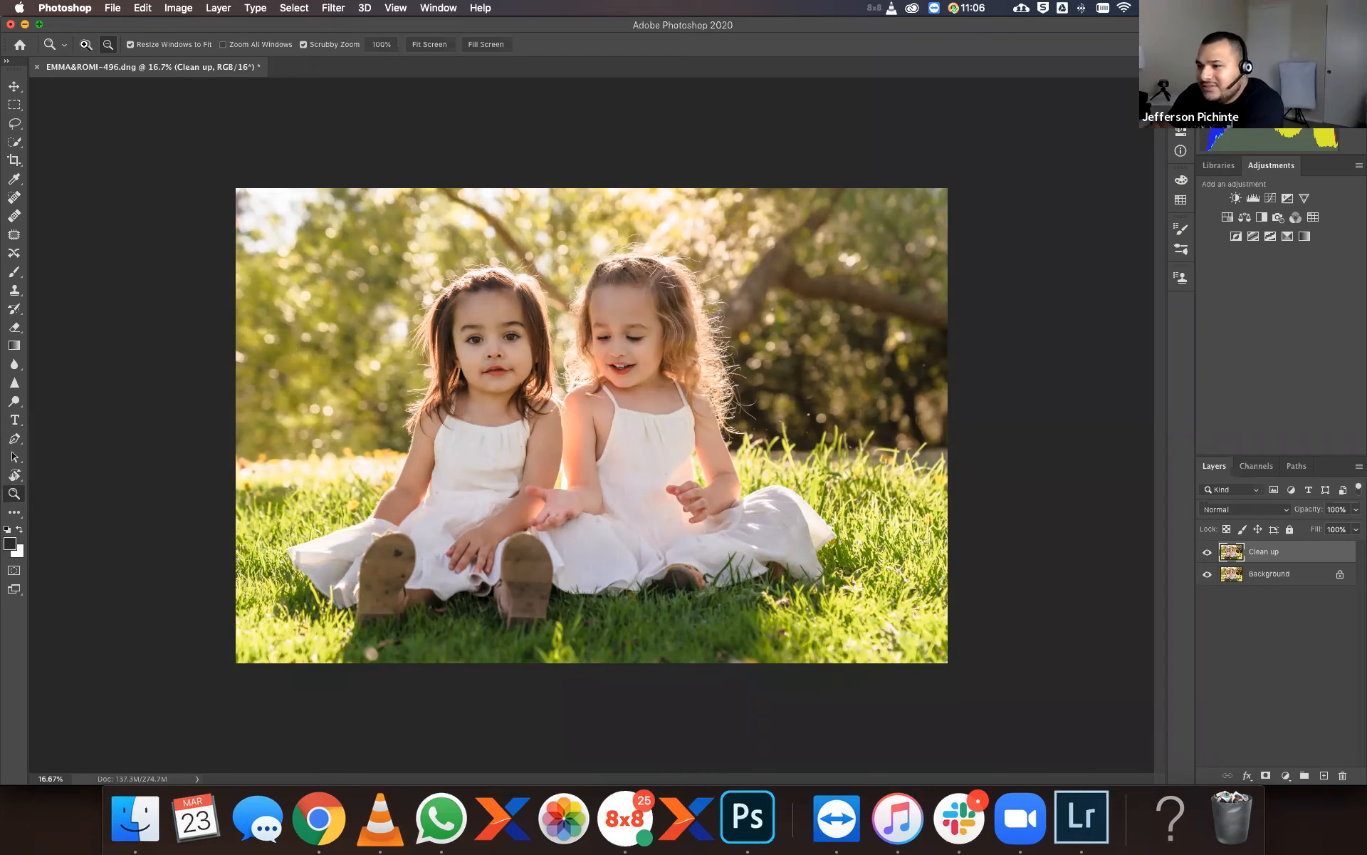
{"action": "left_click", "coordinate": [492, 344]}
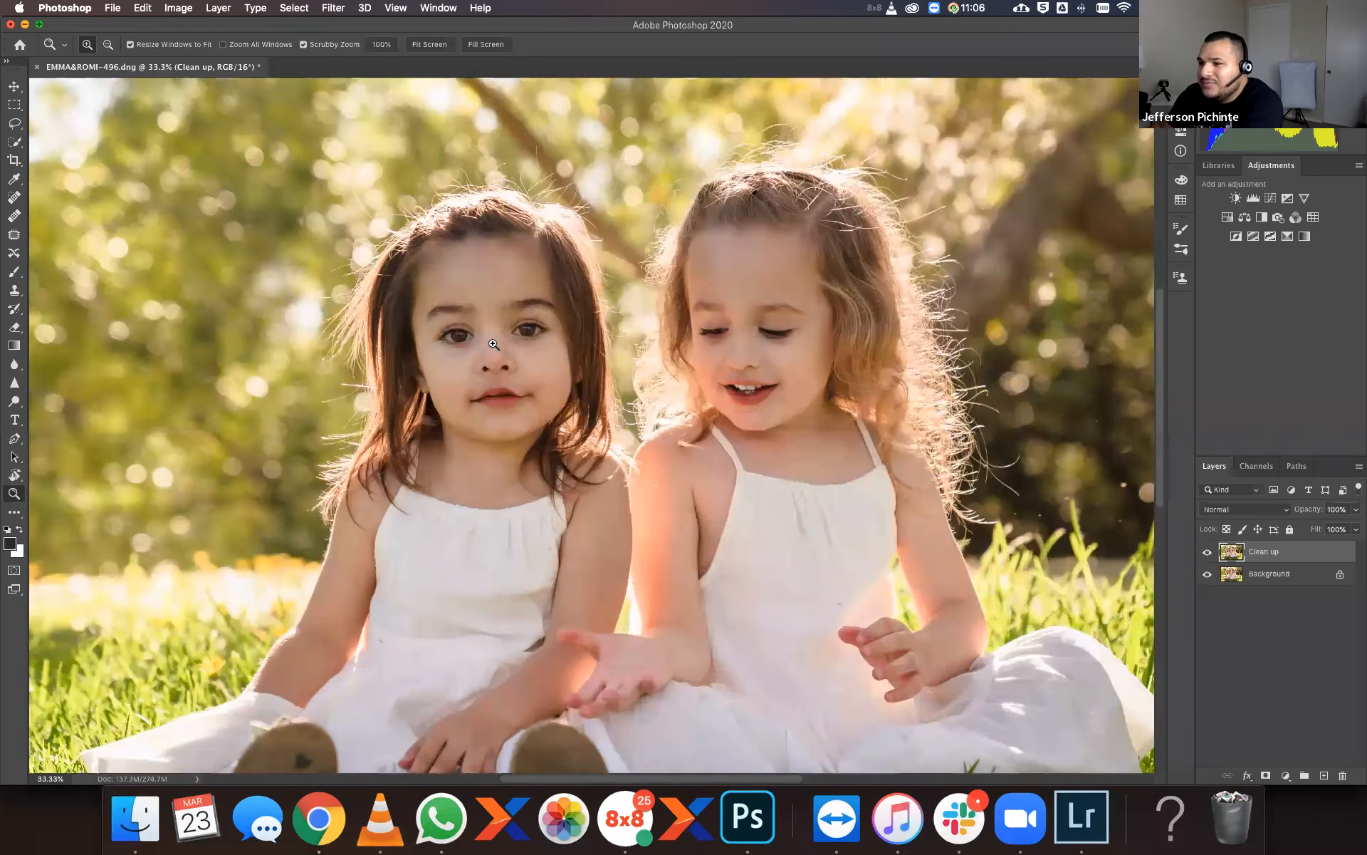
{"action": "left_click", "coordinate": [492, 344]}
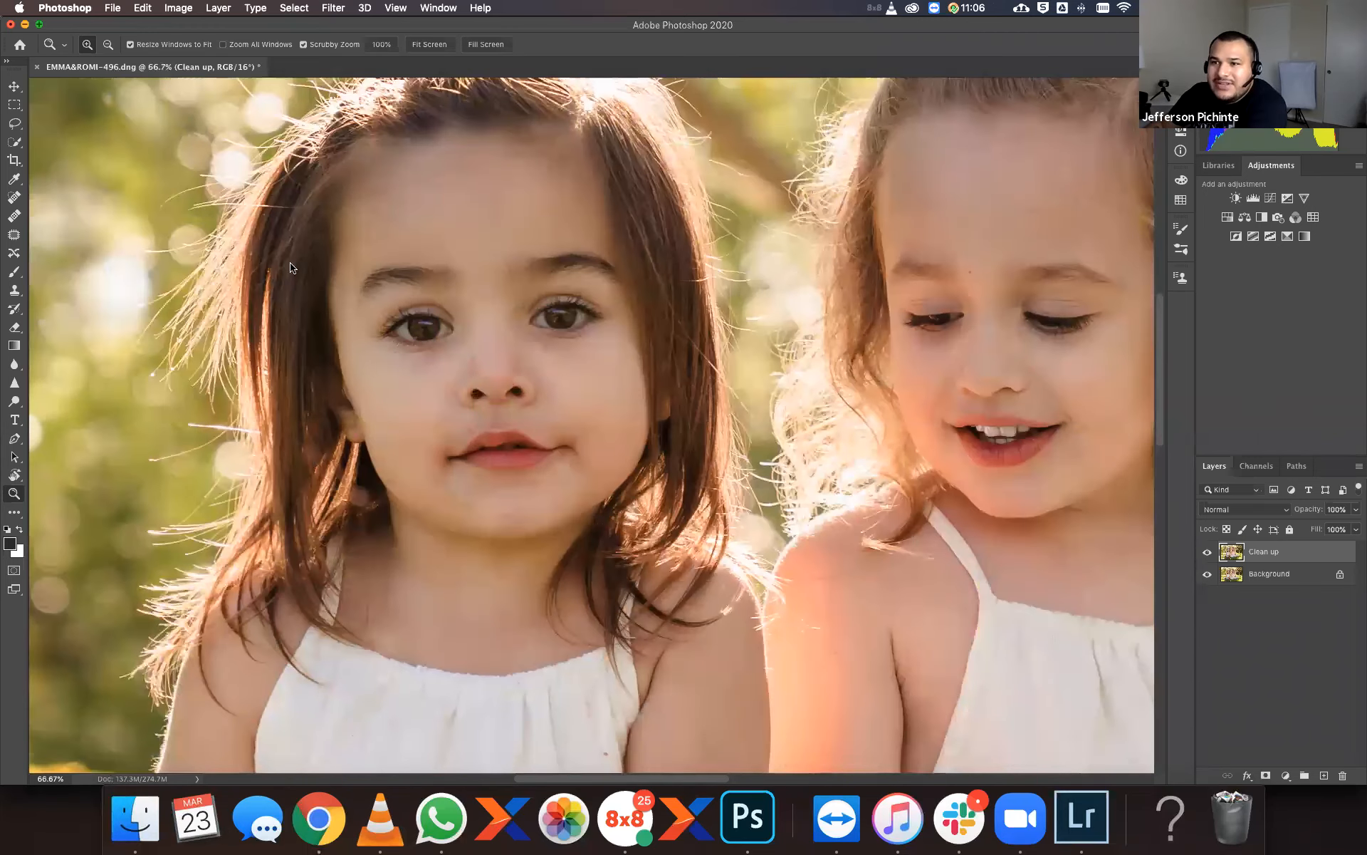
{"action": "key", "text": "j"}
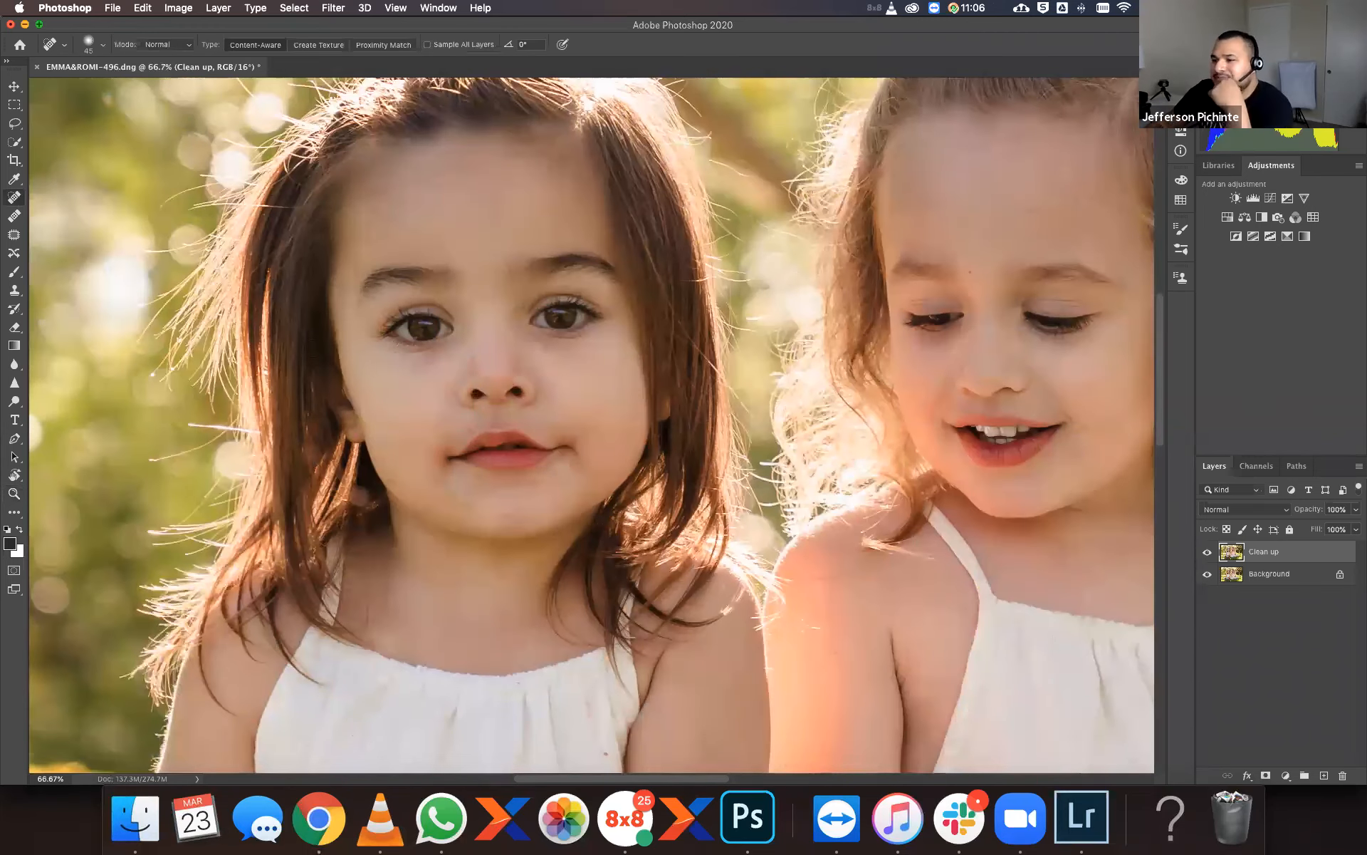
{"action": "left_click", "coordinate": [601, 413]}
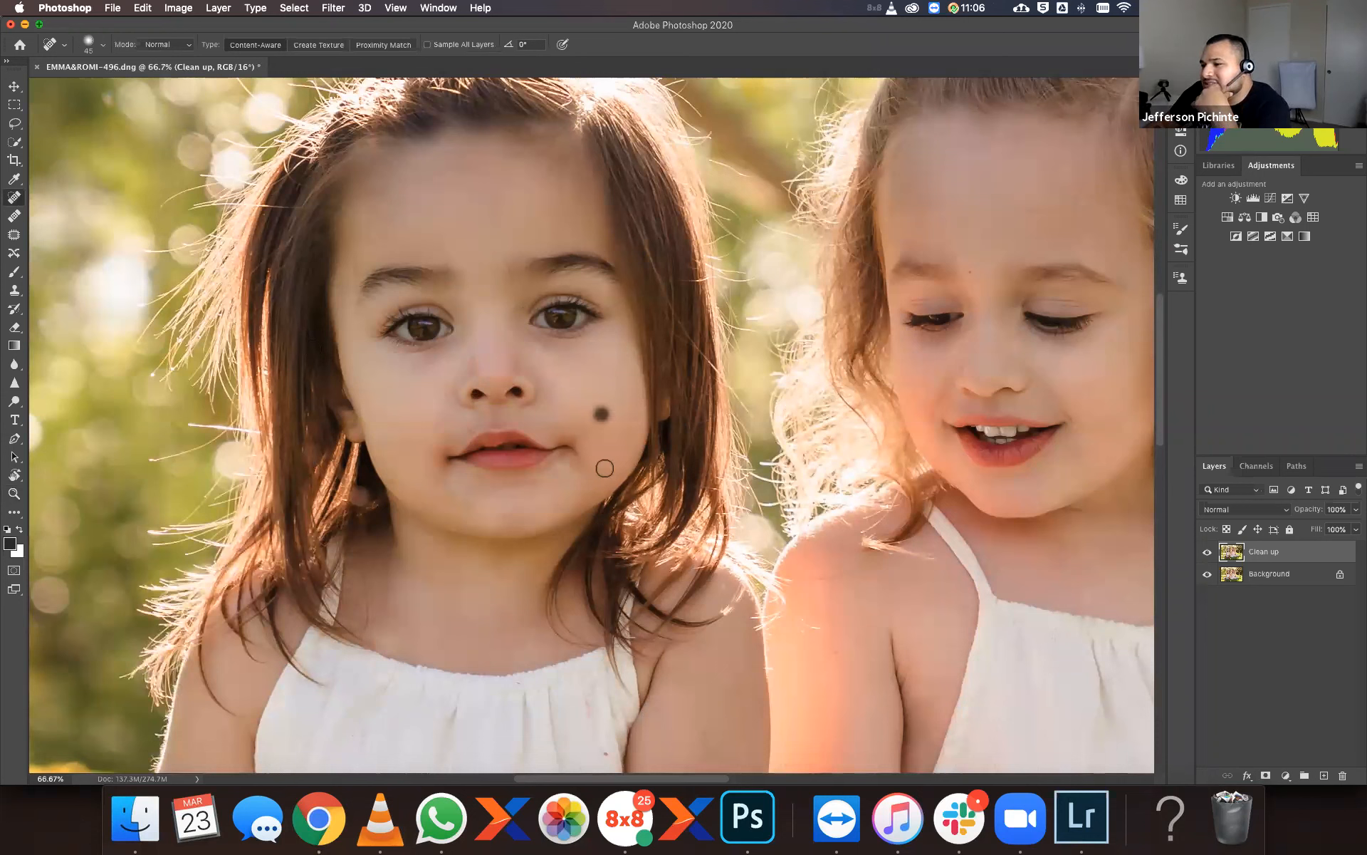
{"action": "left_click", "coordinate": [435, 487]}
{"action": "left_click", "coordinate": [407, 484]}
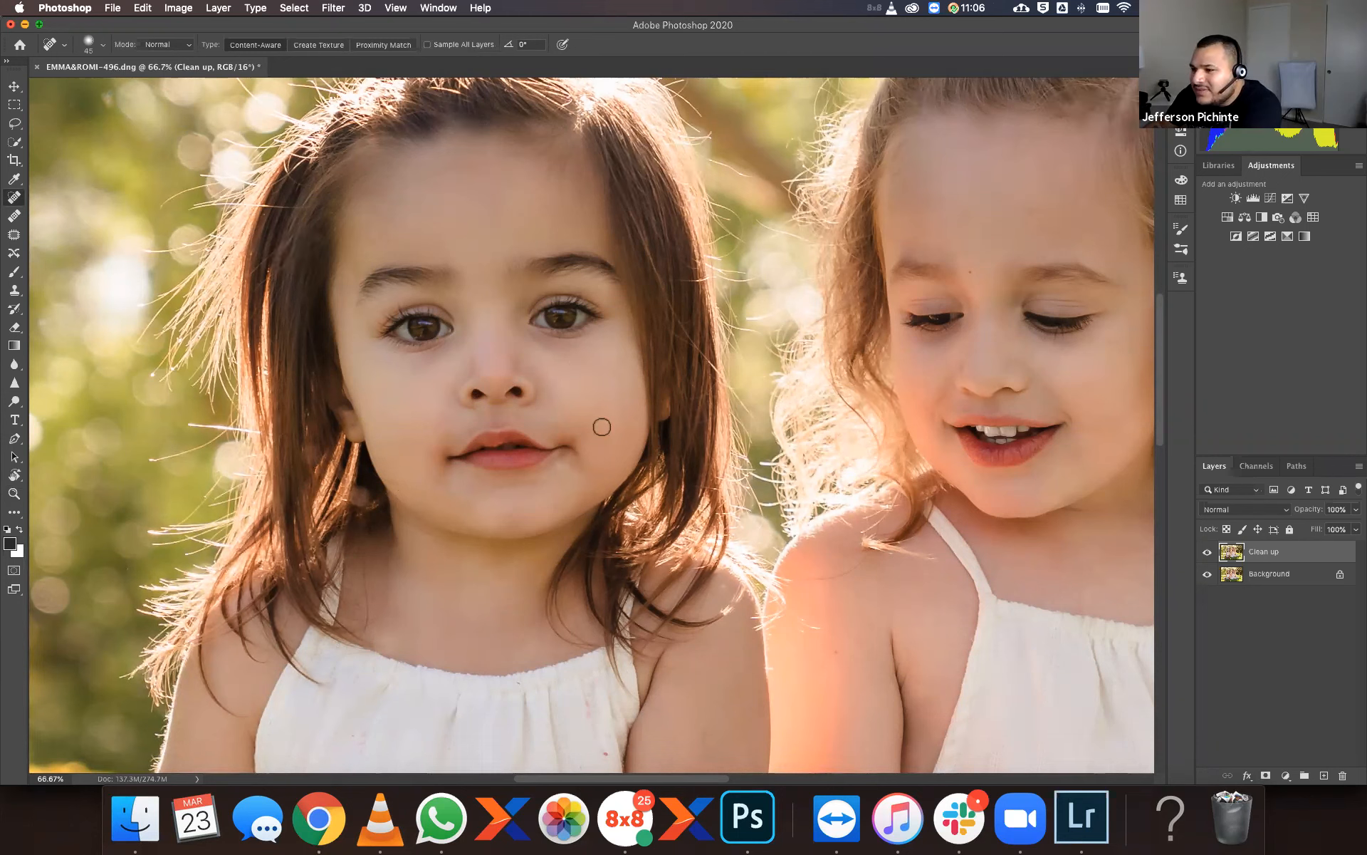
Heal the skin marks beside the dark-haired girl's mouth, on her cheek and on her forehead.
{"action": "mouse_move", "coordinate": [560, 488]}
{"action": "left_mouse_down"}
{"action": "mouse_move", "coordinate": [560, 470]}
{"action": "mouse_move", "coordinate": [581, 464]}
{"action": "left_mouse_up"}
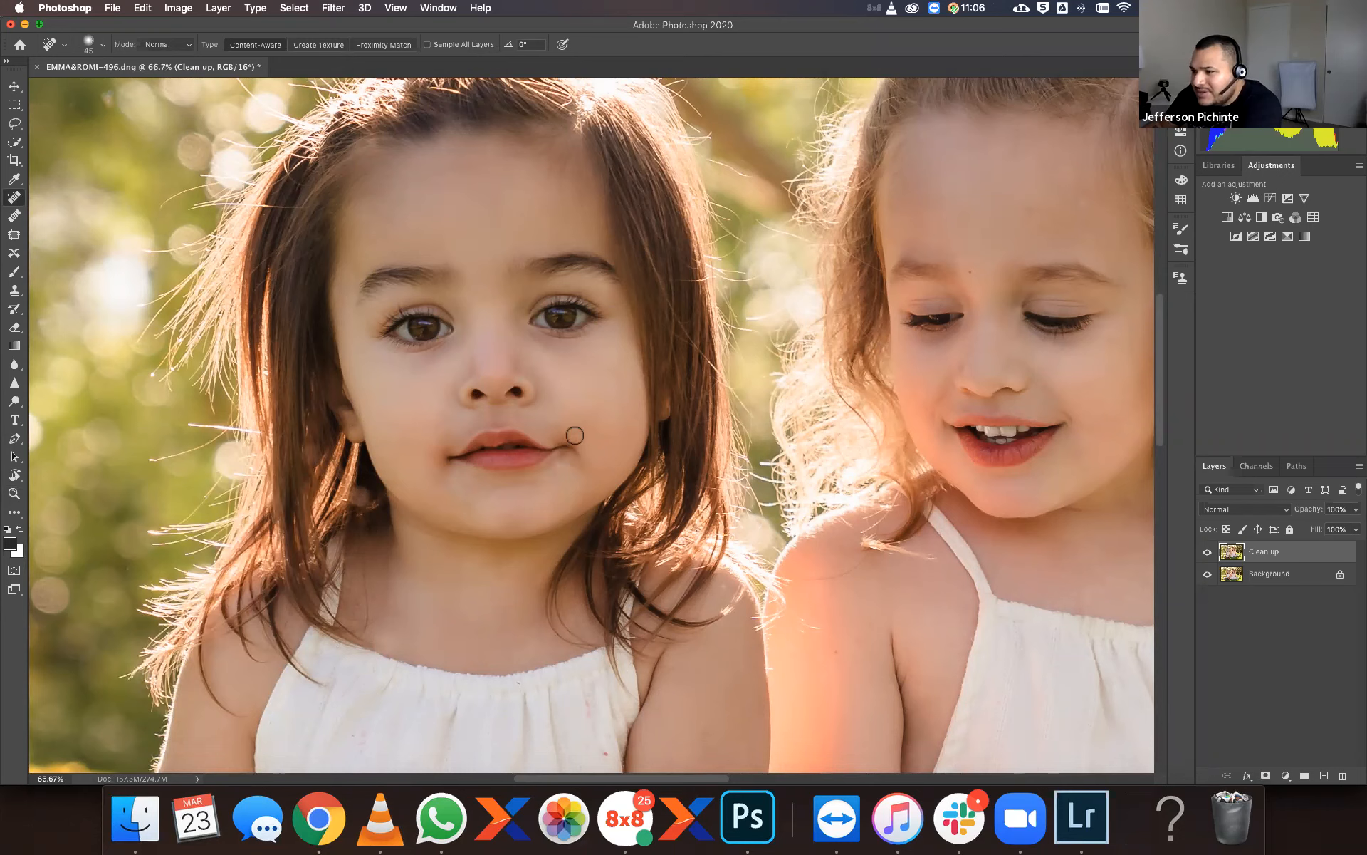
{"action": "left_click", "coordinate": [575, 435]}
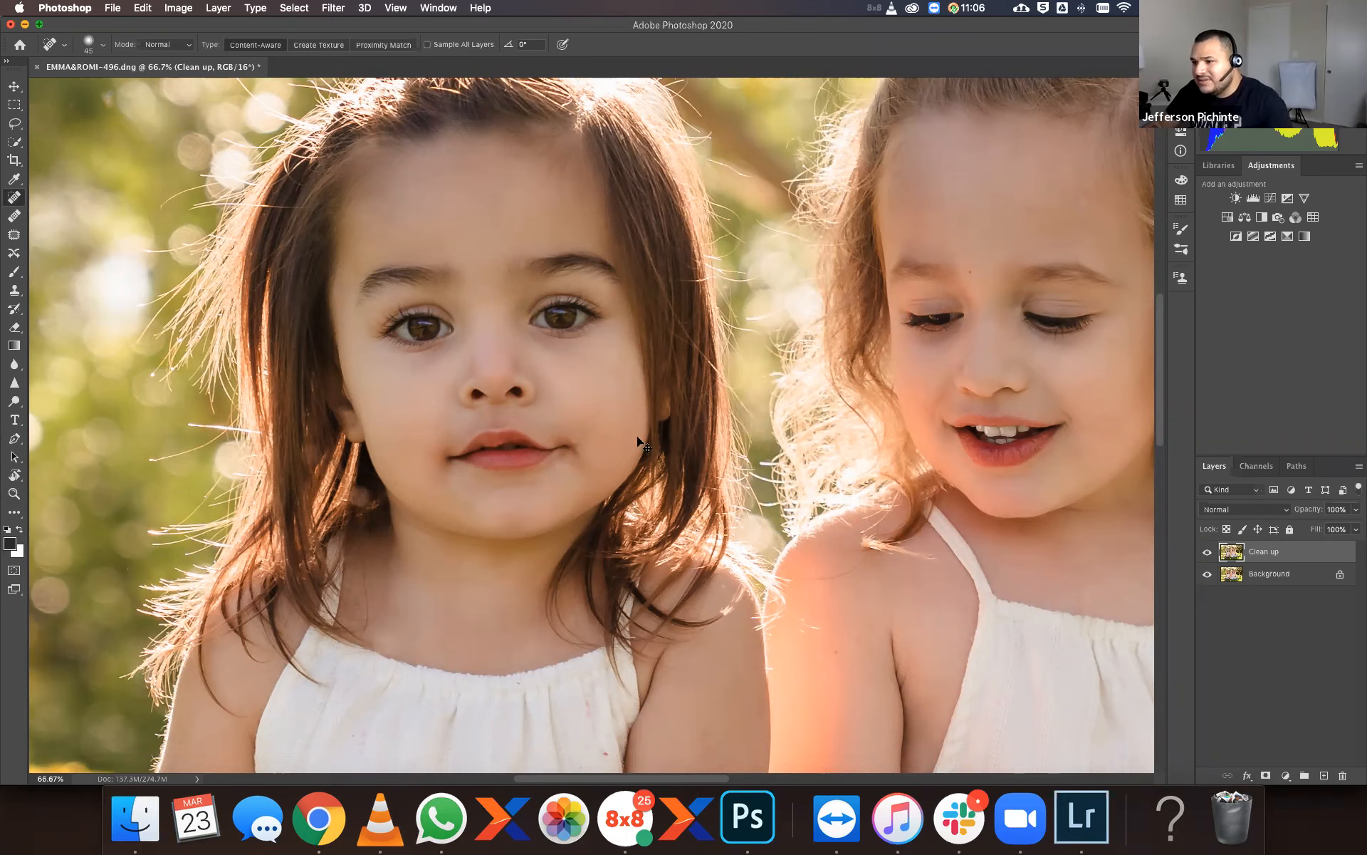
{"action": "left_click", "coordinate": [583, 406]}
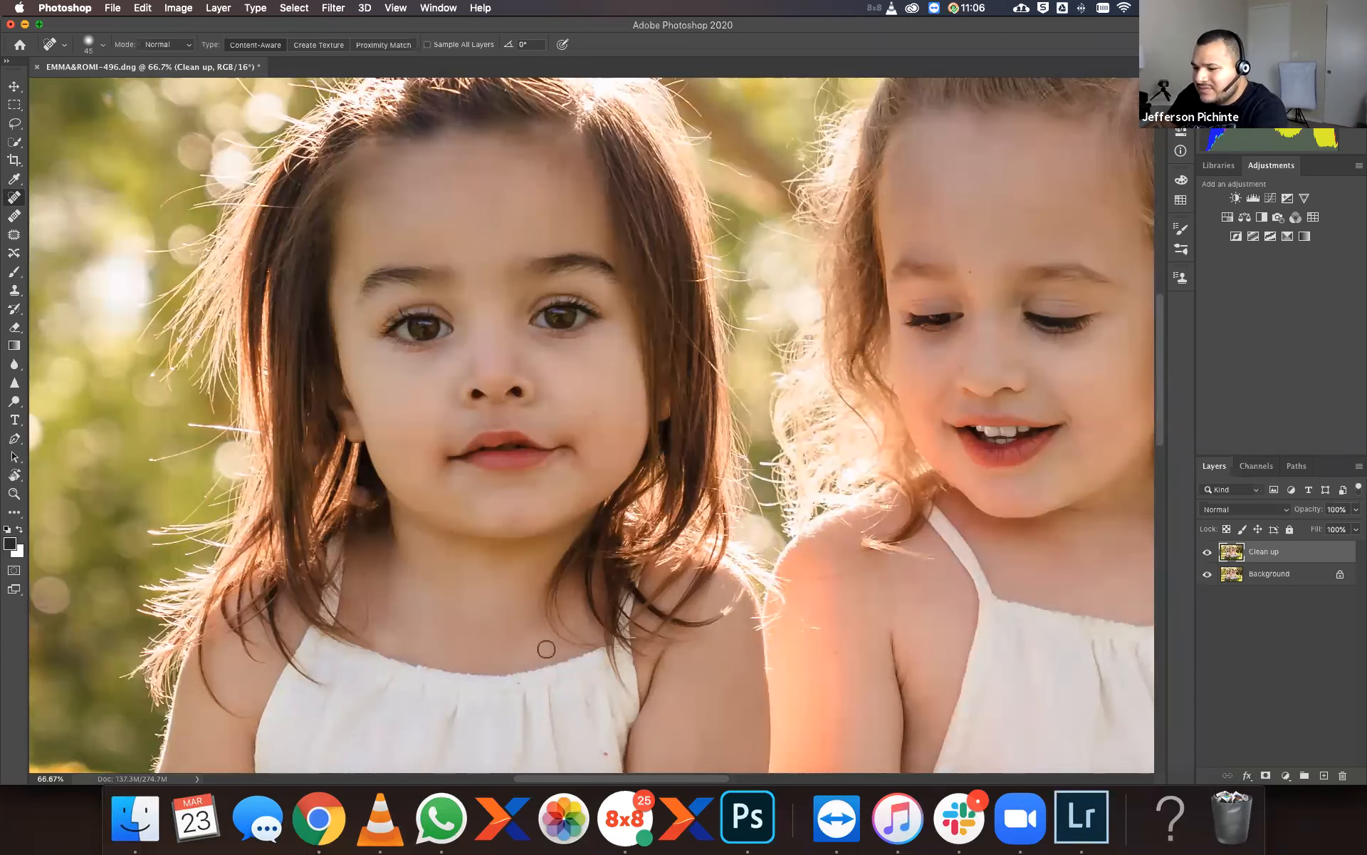
{"action": "scroll", "coordinate": [603, 753], "scroll_direction": "down", "scroll_amount": 2}
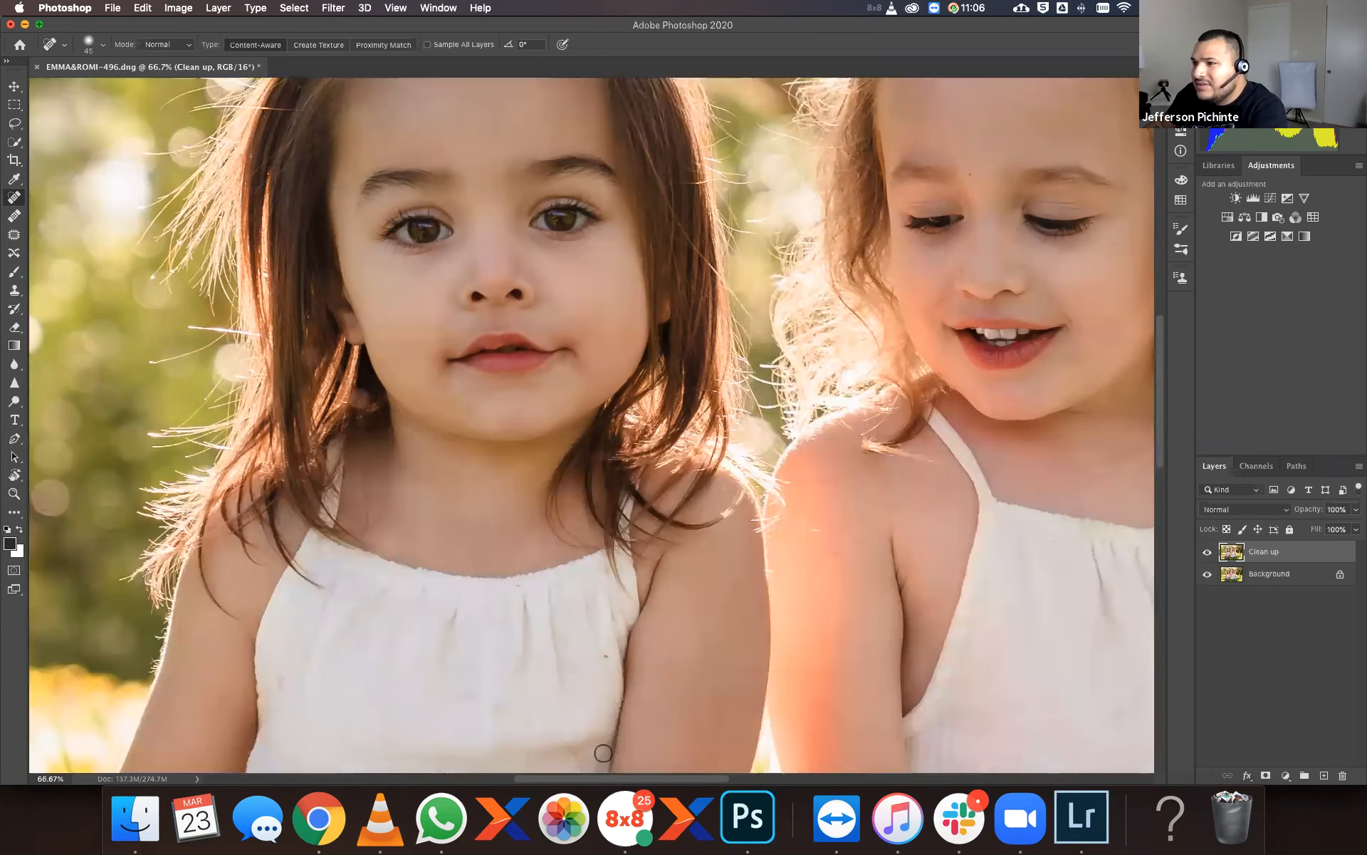
{"action": "scroll", "coordinate": [498, 234], "scroll_direction": "up", "scroll_amount": 1}
{"action": "left_click", "coordinate": [467, 158]}
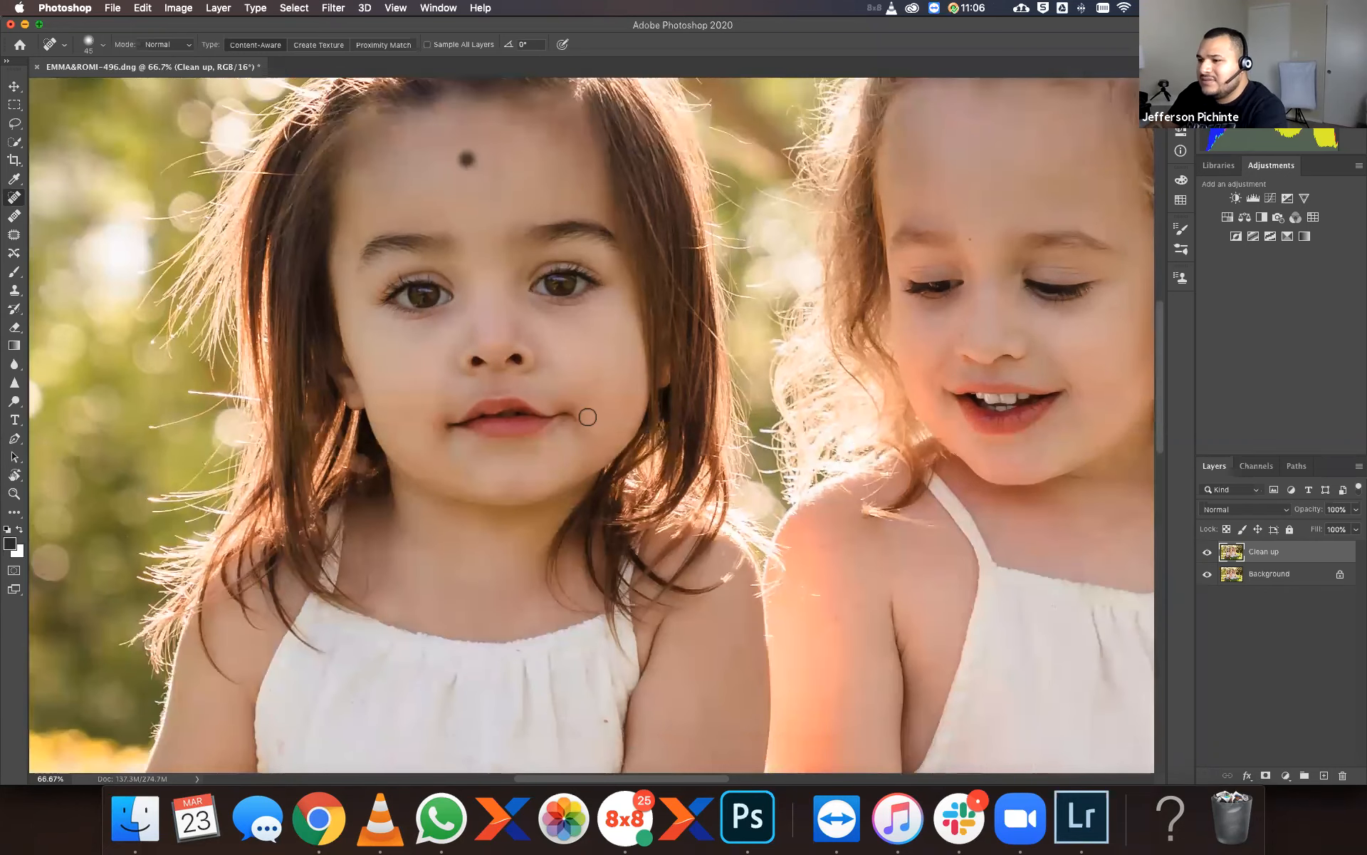
{"action": "left_click", "coordinate": [602, 383]}
Remove the dark speck and faint marks from the dark-haired girl's dress bodice, on the side nearest the other girl.
{"action": "scroll", "coordinate": [592, 527], "scroll_direction": "down", "scroll_amount": 1}
{"action": "scroll", "coordinate": [513, 296], "scroll_direction": "down", "scroll_amount": 8}
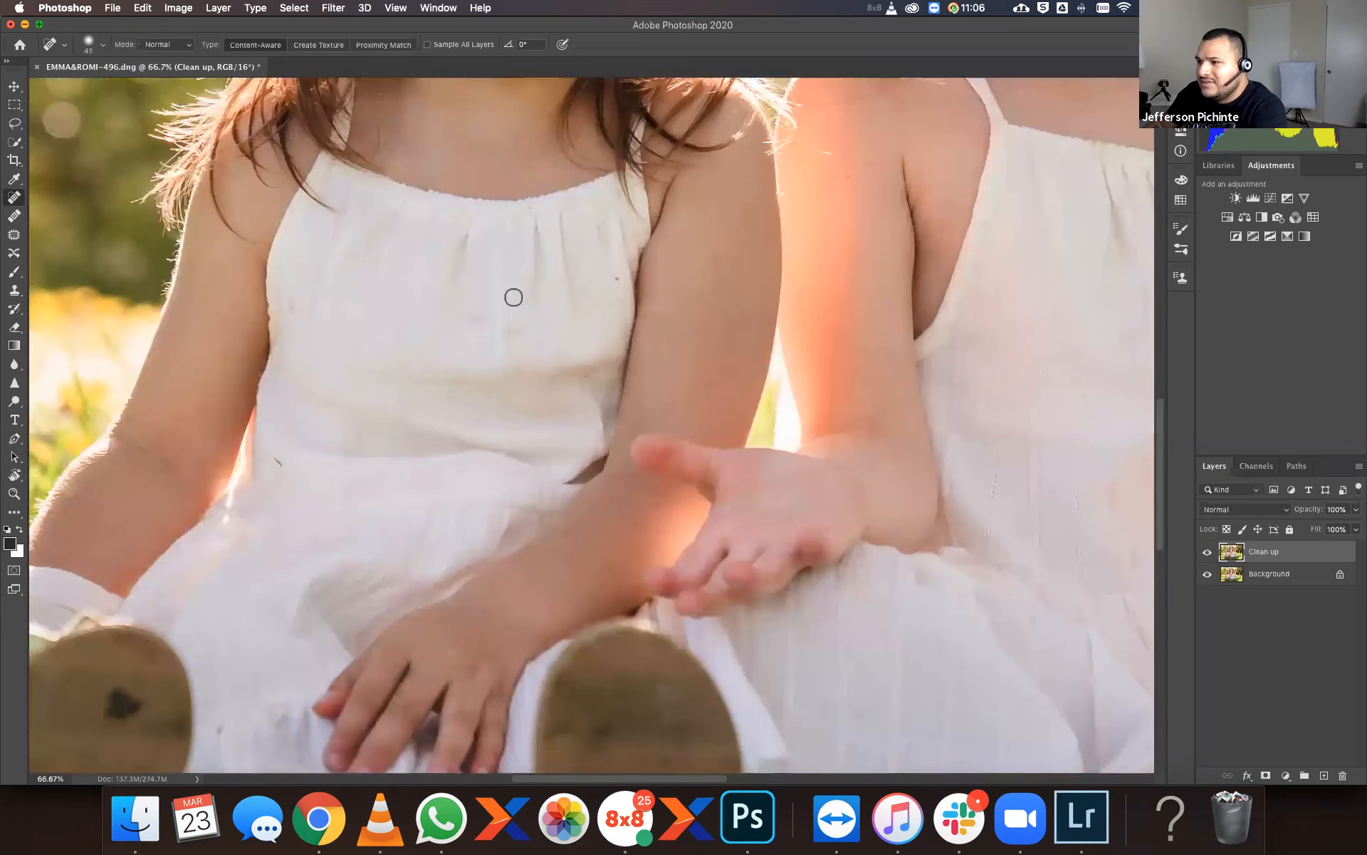
{"action": "left_click", "coordinate": [609, 277]}
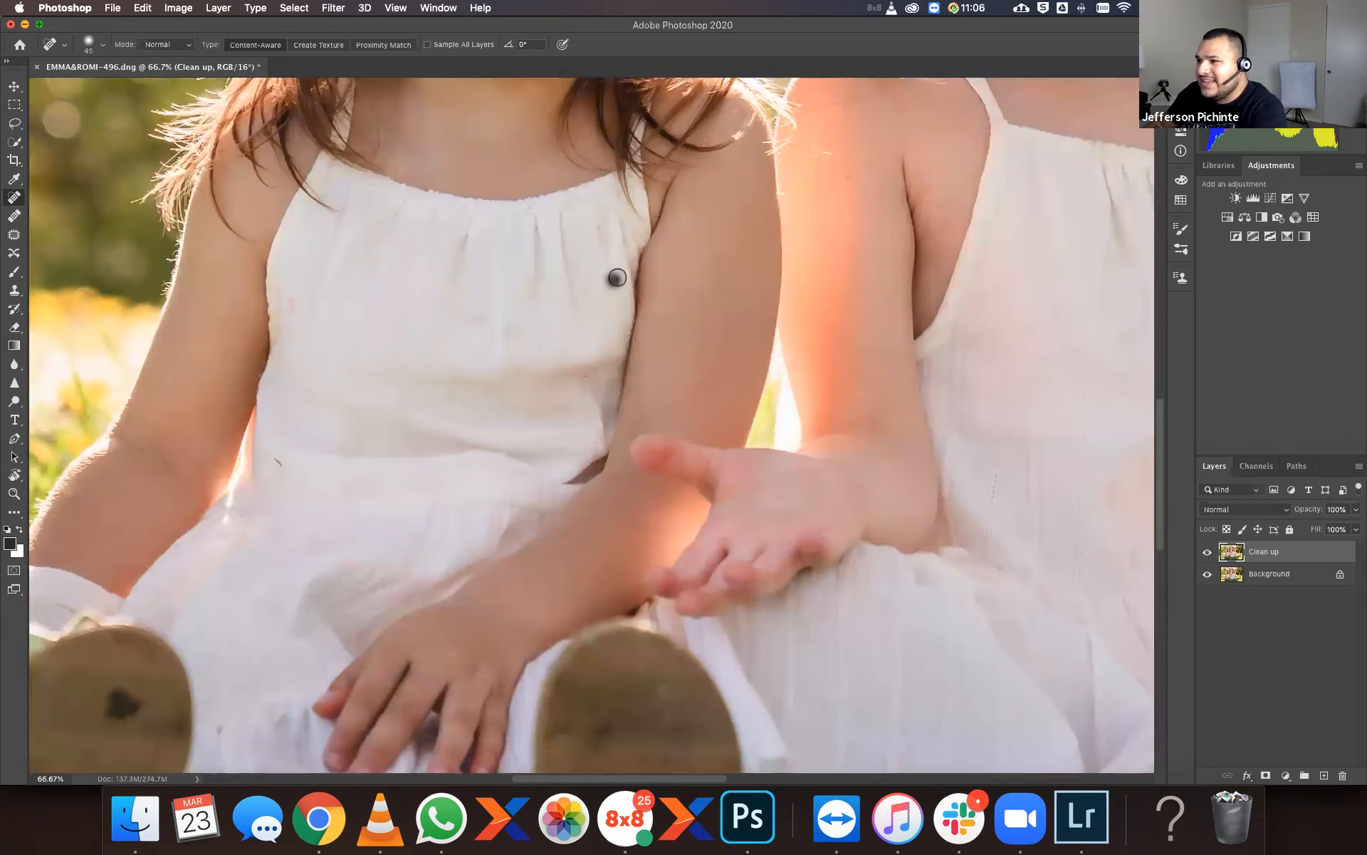
{"action": "left_click", "coordinate": [598, 237]}
{"action": "left_click", "coordinate": [593, 290]}
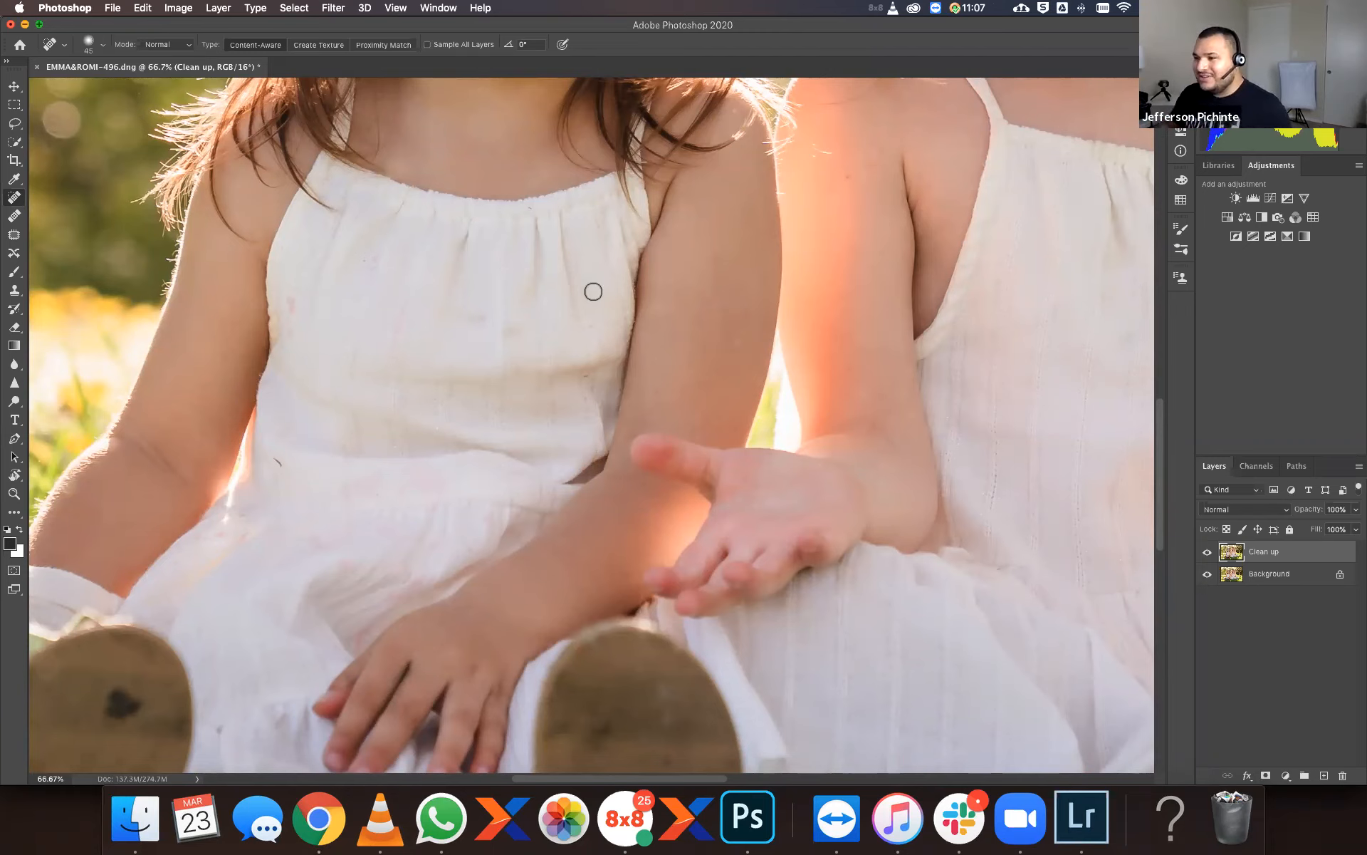
{"action": "left_click", "coordinate": [585, 376]}
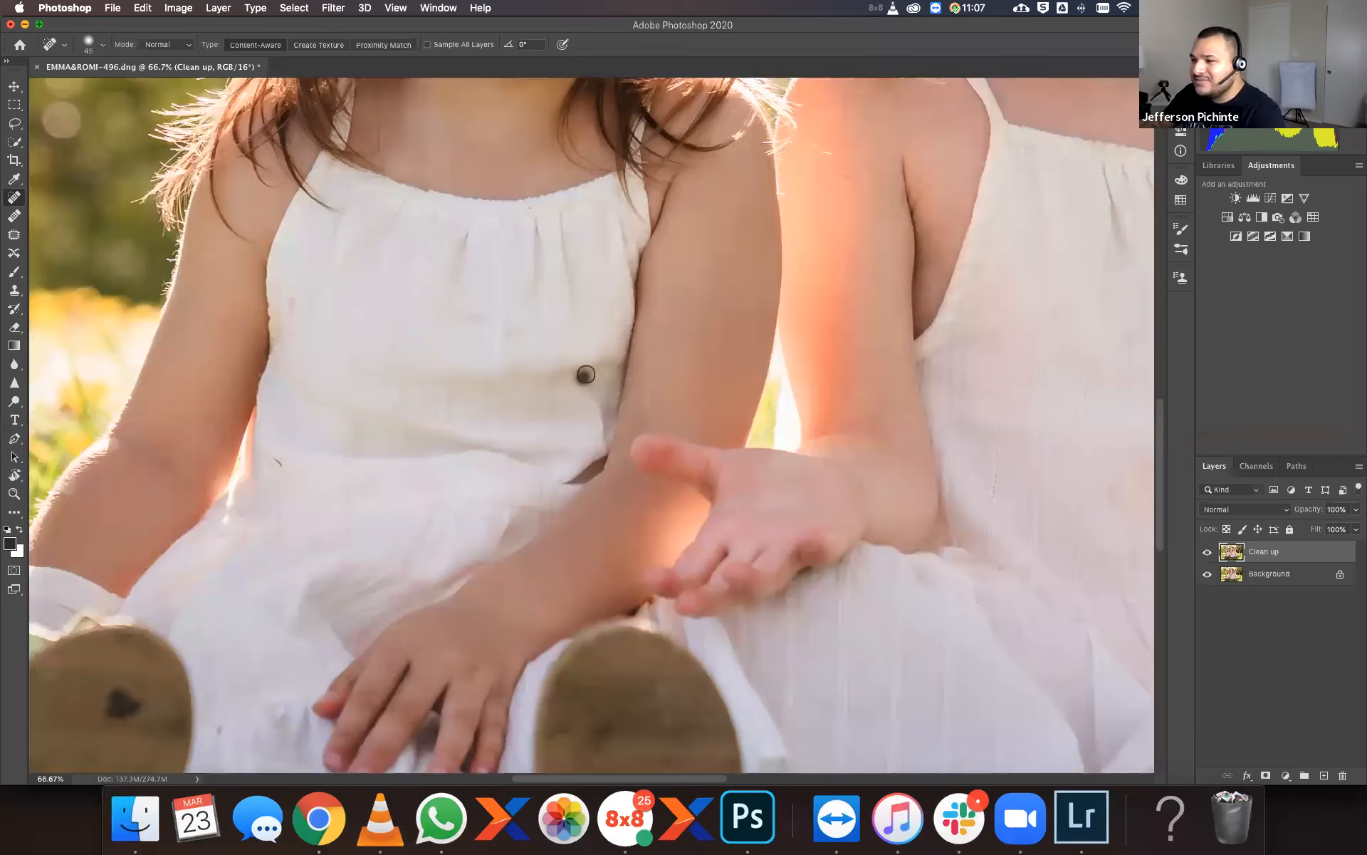
{"action": "left_click", "coordinate": [584, 322]}
Heal the faint marks on the middle and outer side of the dark-haired girl's dress bodice.
{"action": "left_click", "coordinate": [373, 276]}
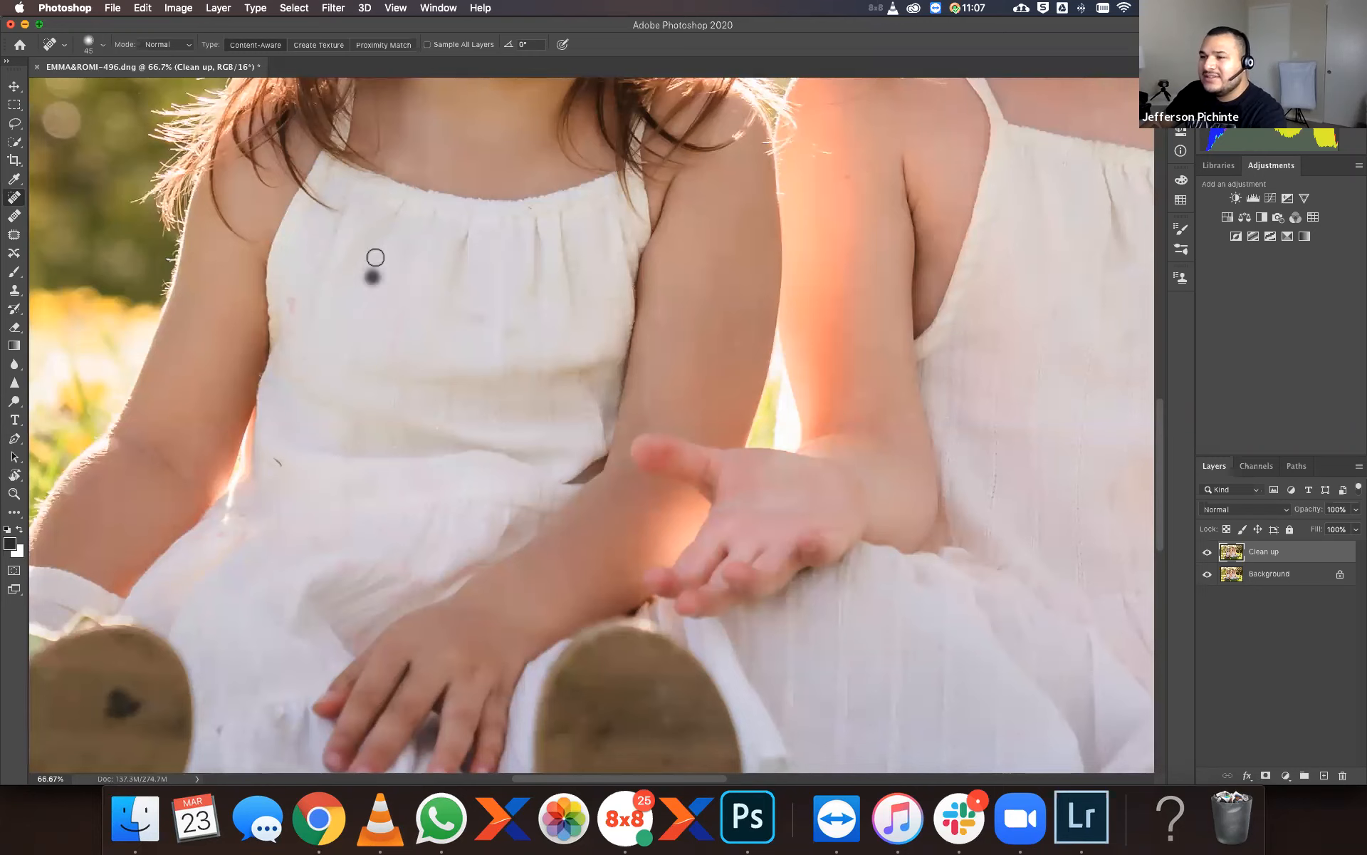
{"action": "left_click", "coordinate": [375, 258]}
{"action": "left_click", "coordinate": [363, 264]}
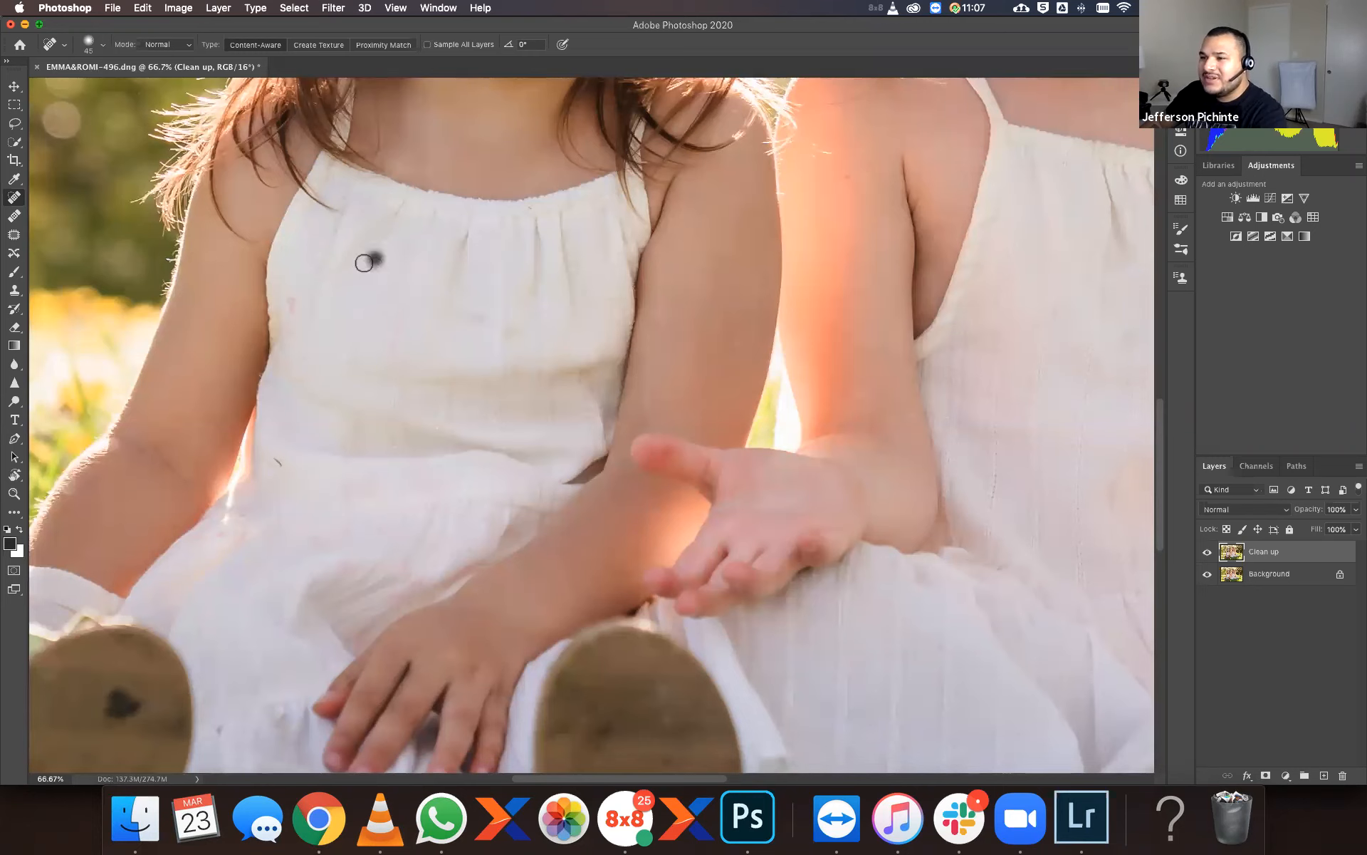
{"action": "left_click_drag", "start_coordinate": [288, 296], "coordinate": [291, 328]}
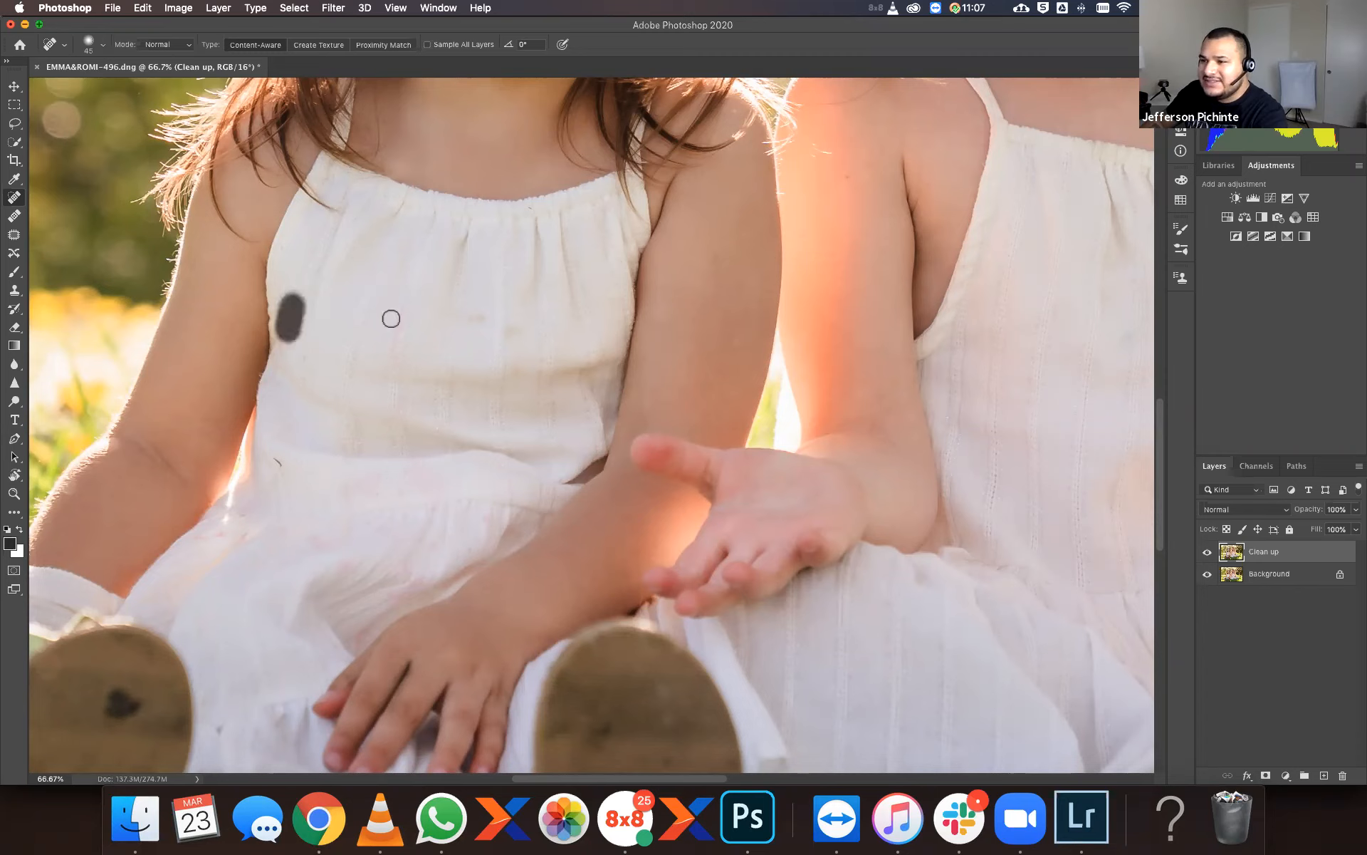
{"action": "left_click_drag", "start_coordinate": [398, 342], "coordinate": [398, 309]}
{"action": "left_click", "coordinate": [469, 322]}
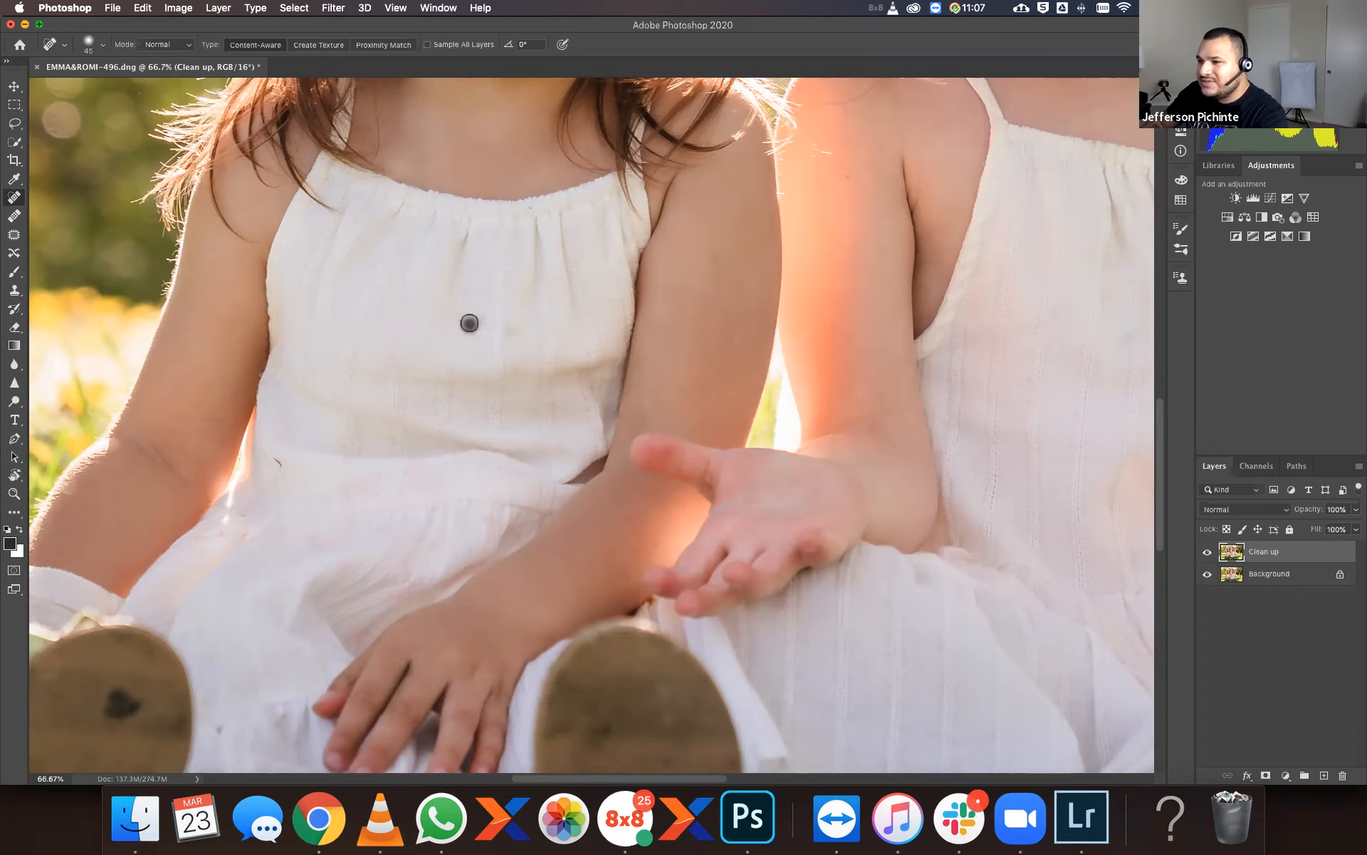
Remove the dark speck at the dark-haired girl's dress waist and heal the marks on the outer skirt and below the waist seam.
{"action": "left_click", "coordinate": [276, 463]}
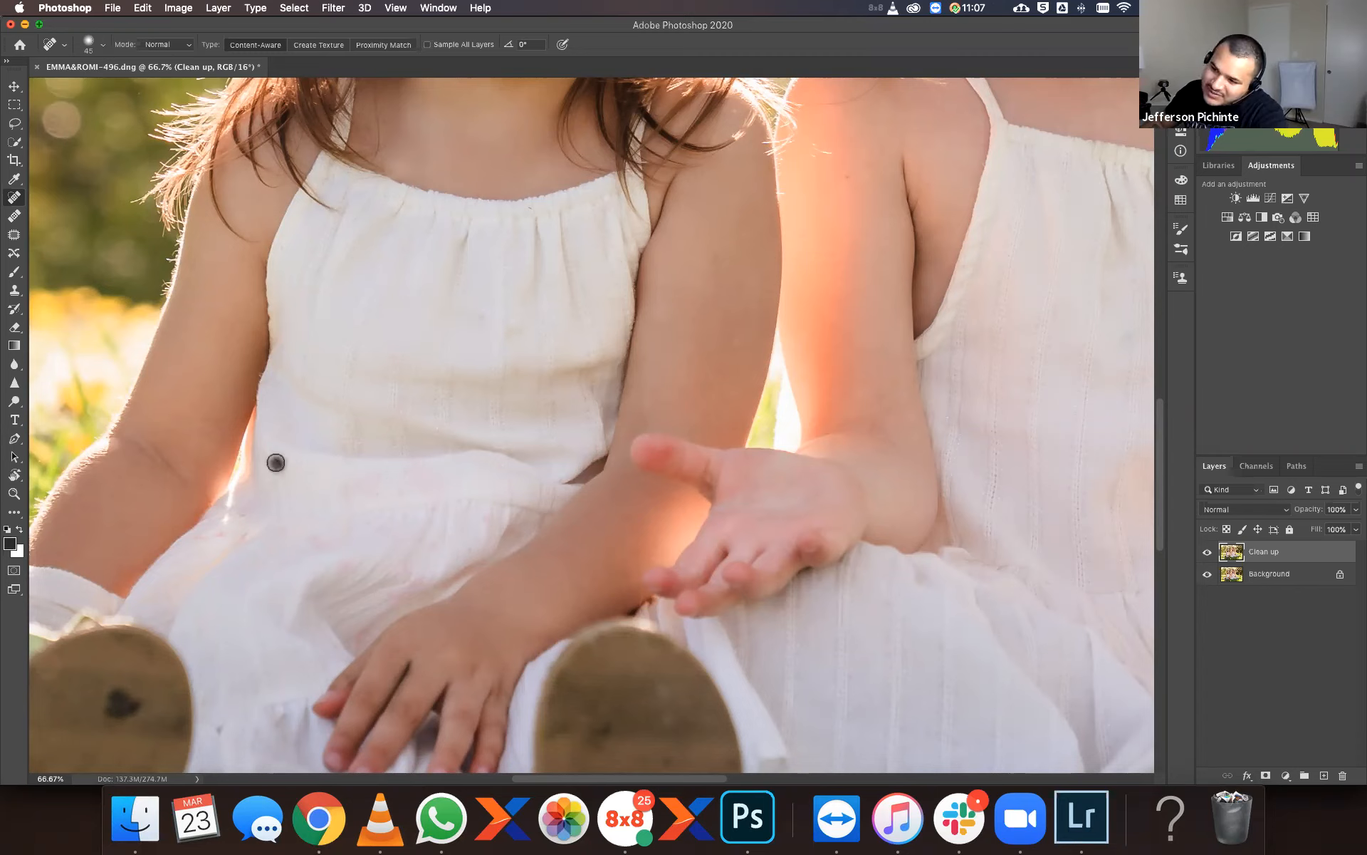
{"action": "left_click_drag", "start_coordinate": [199, 539], "coordinate": [217, 538]}
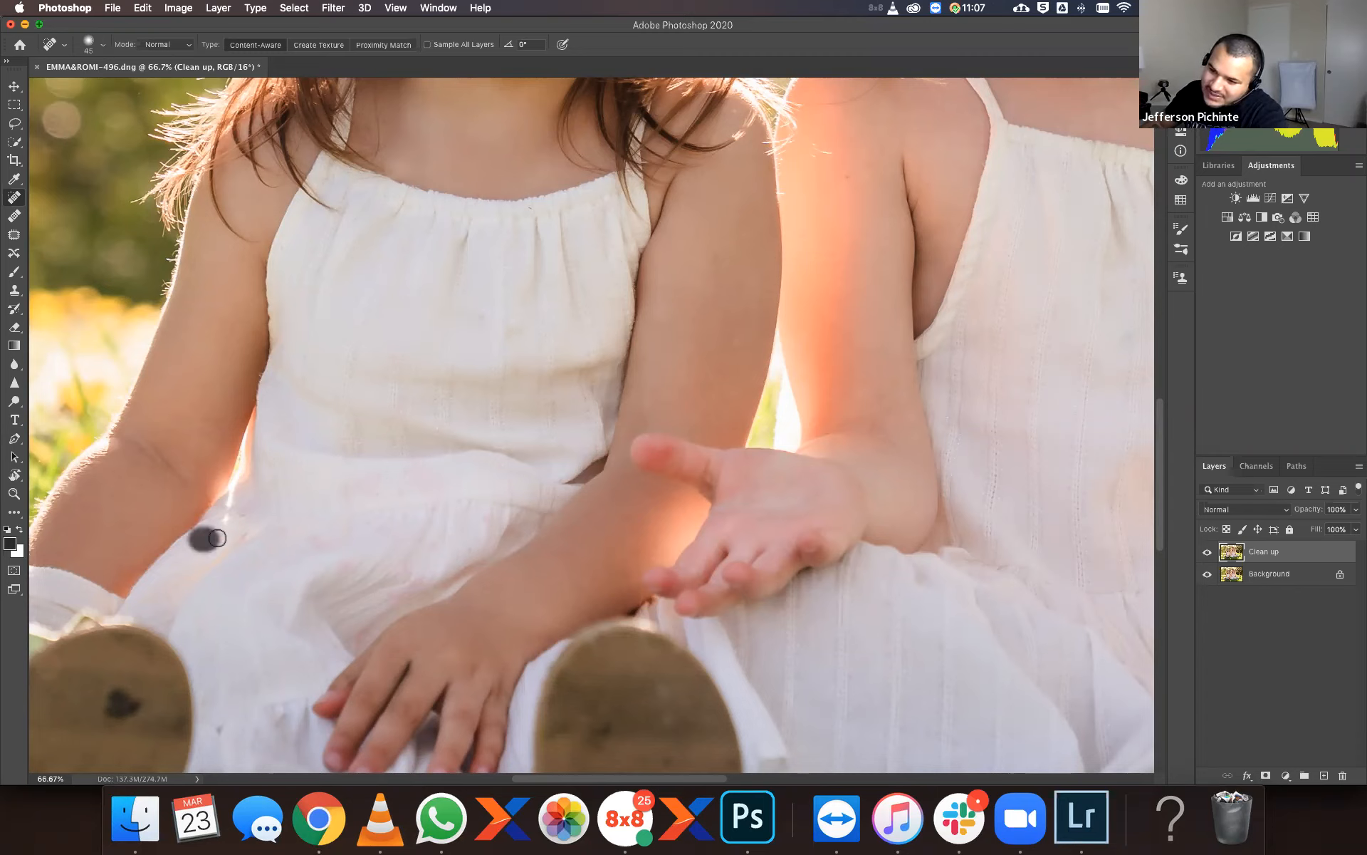
{"action": "left_click", "coordinate": [265, 462]}
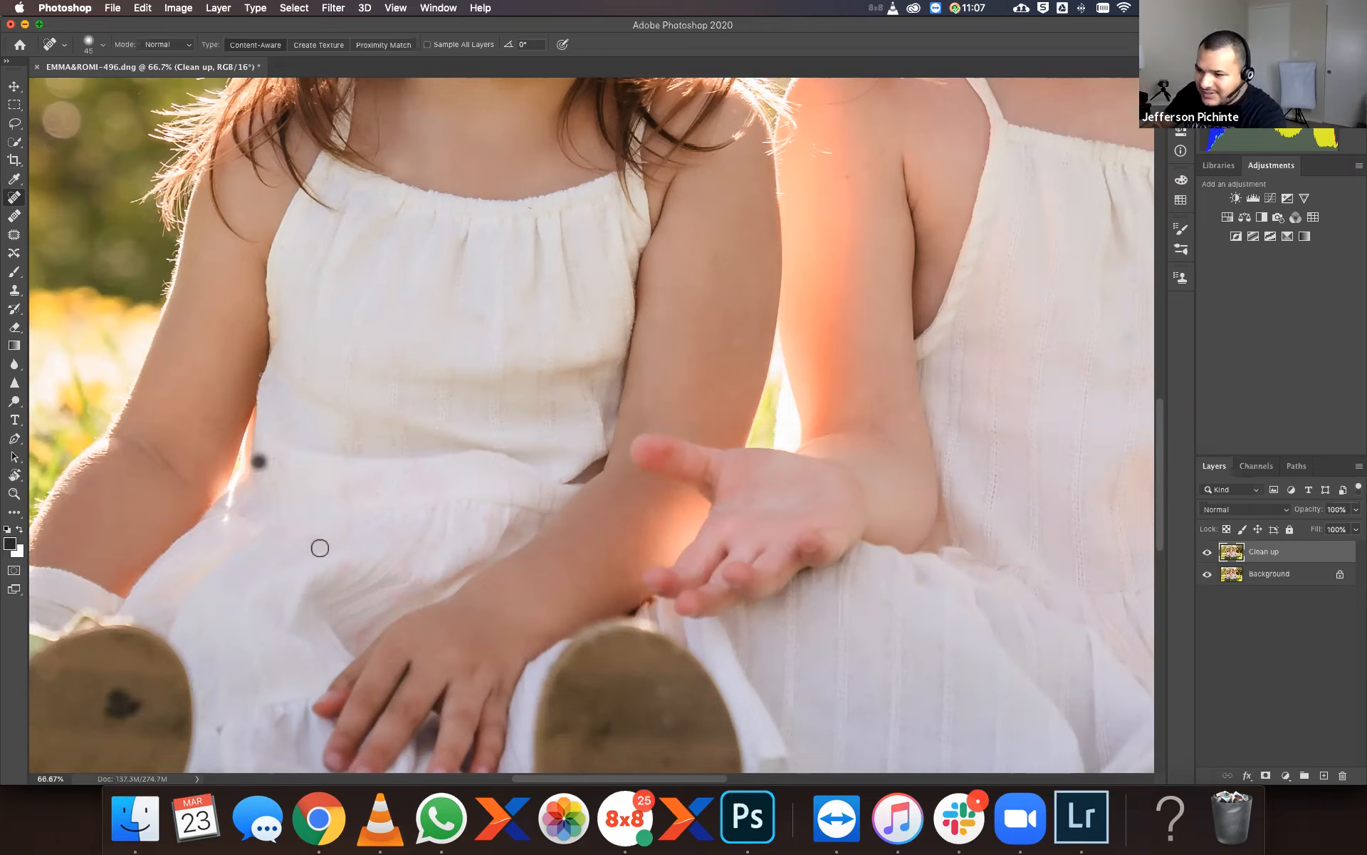
{"action": "left_click_drag", "start_coordinate": [314, 538], "coordinate": [329, 550]}
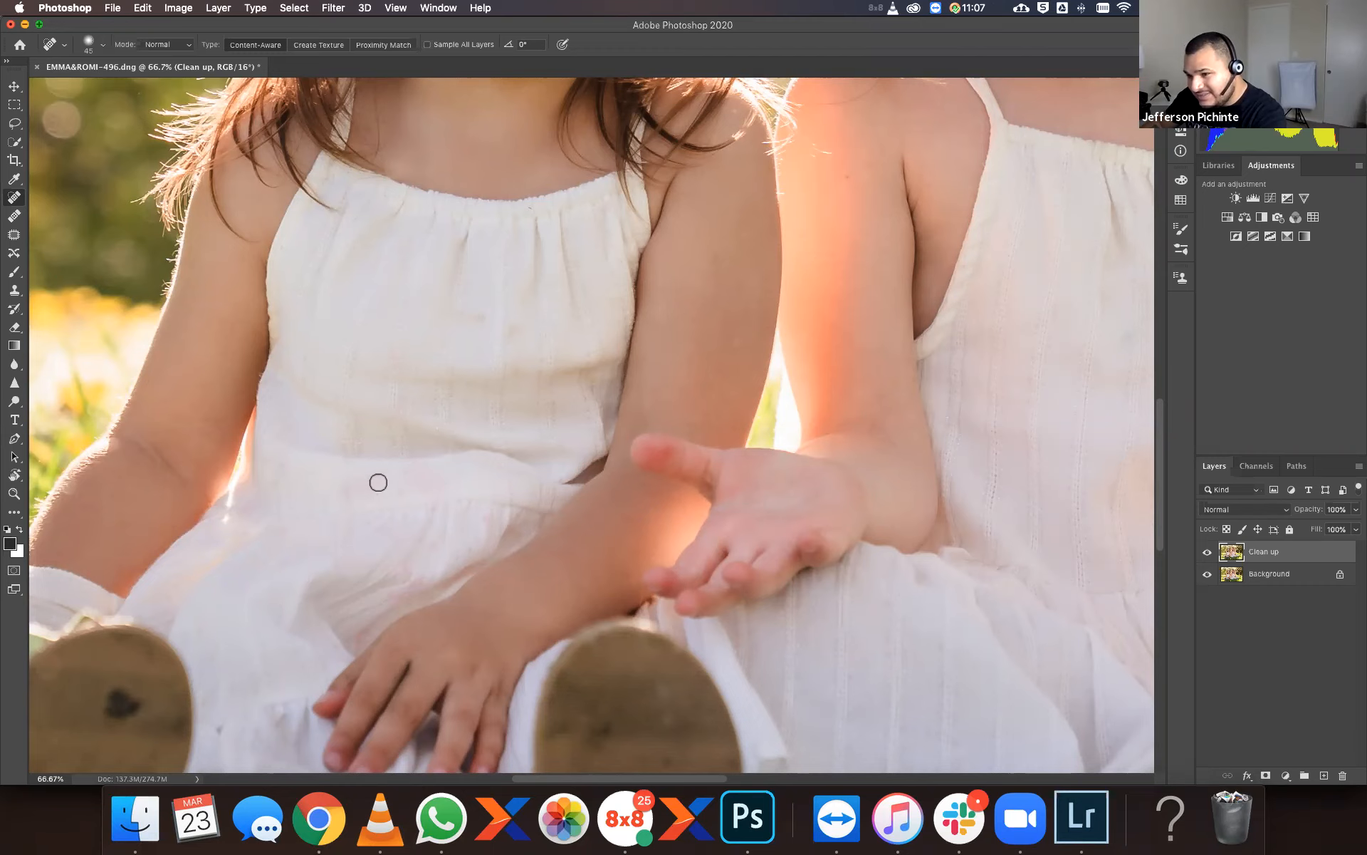
{"action": "left_click_drag", "start_coordinate": [378, 482], "coordinate": [338, 490]}
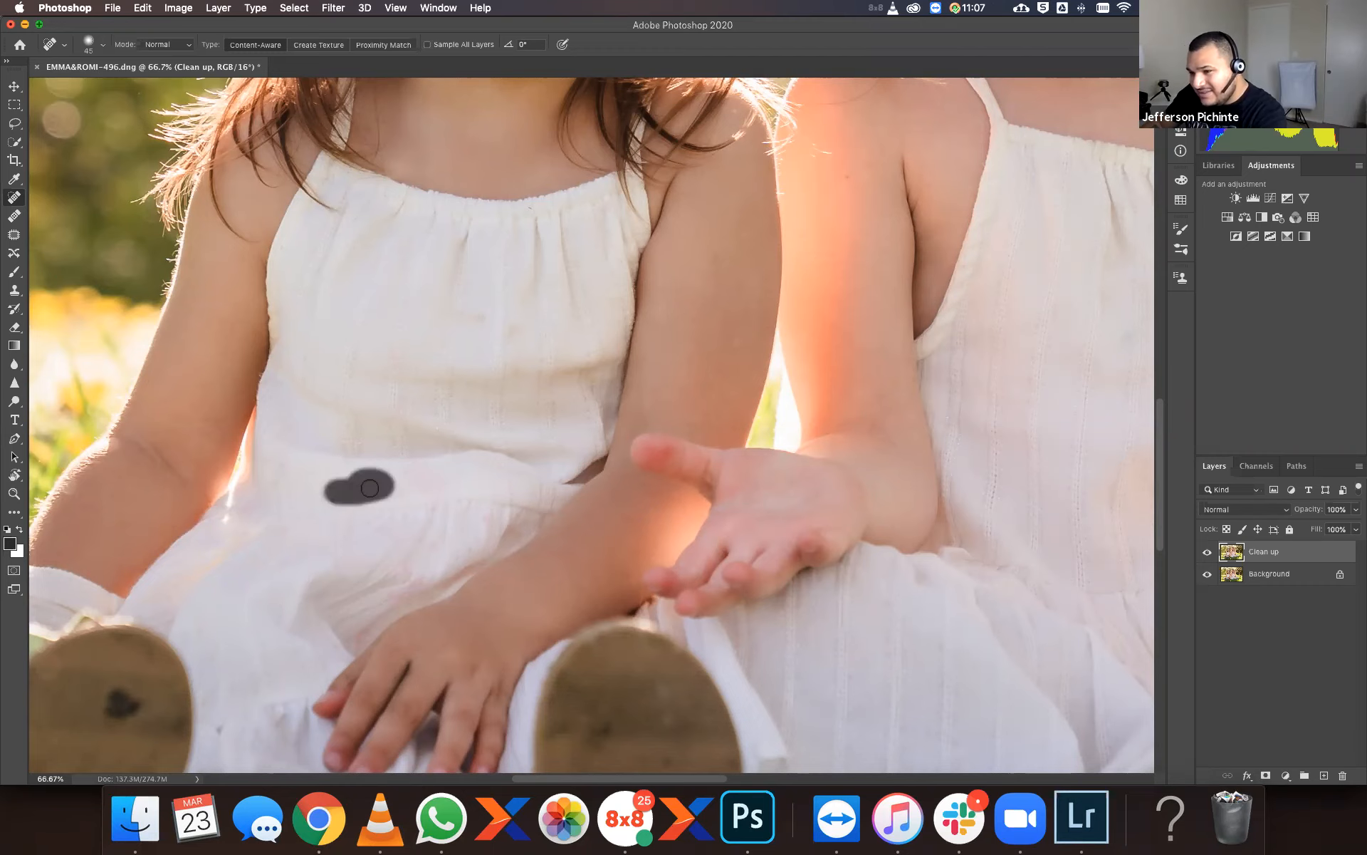
Heal the remaining marks along the waist seam and the skirt area above the dark-haired girl's hand.
{"action": "left_click", "coordinate": [428, 474]}
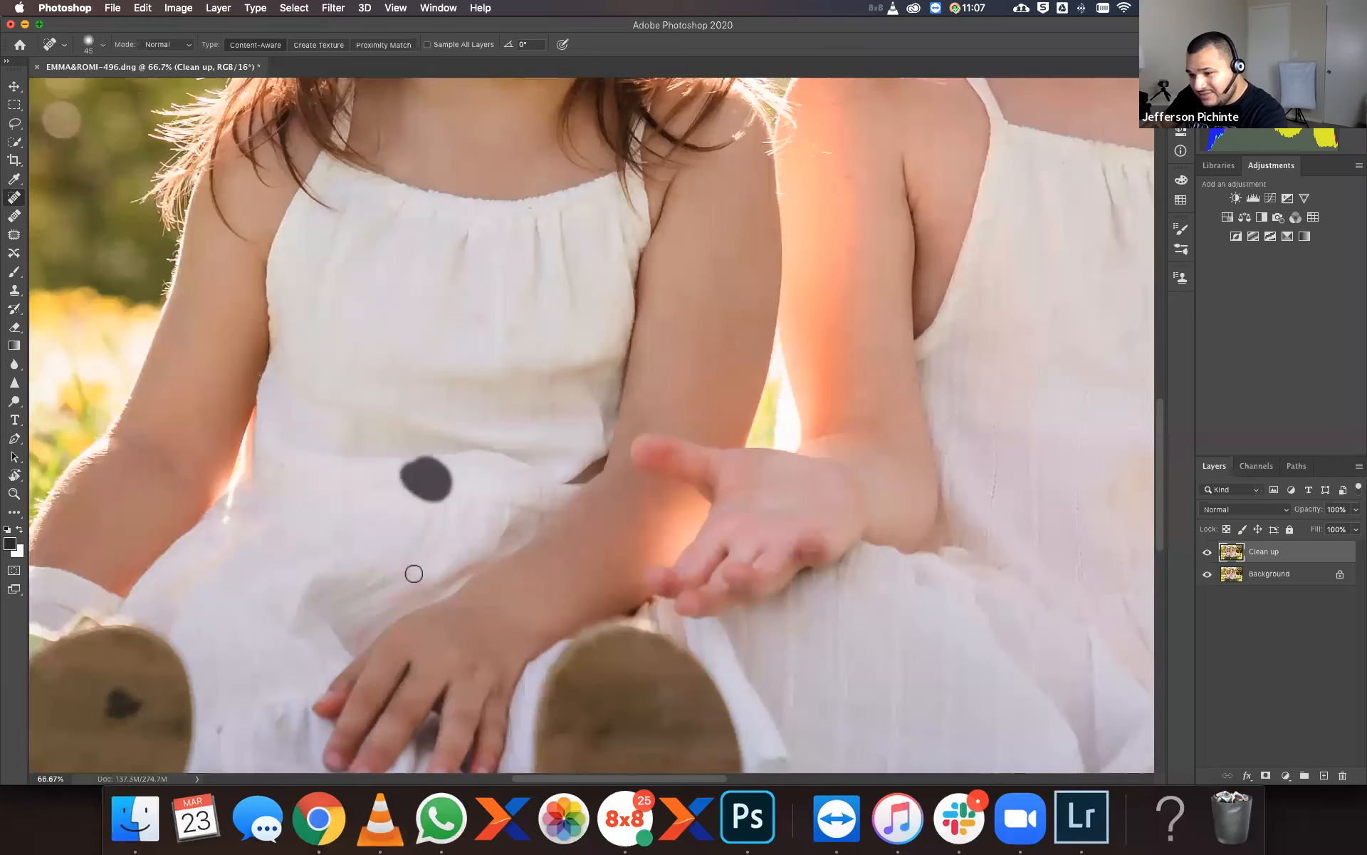
{"action": "left_click_drag", "start_coordinate": [394, 595], "coordinate": [418, 570]}
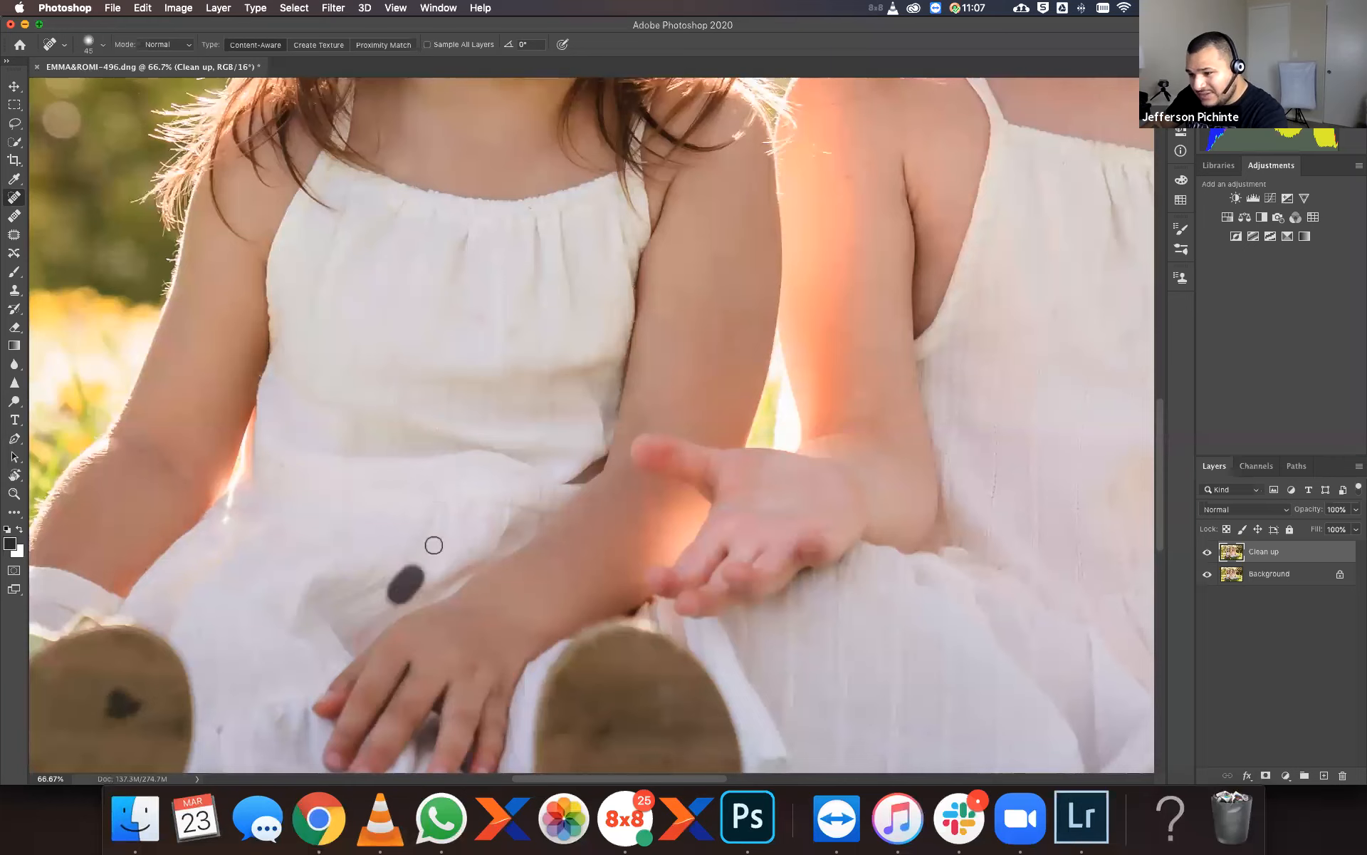
{"action": "left_click", "coordinate": [482, 516]}
{"action": "left_click", "coordinate": [418, 485]}
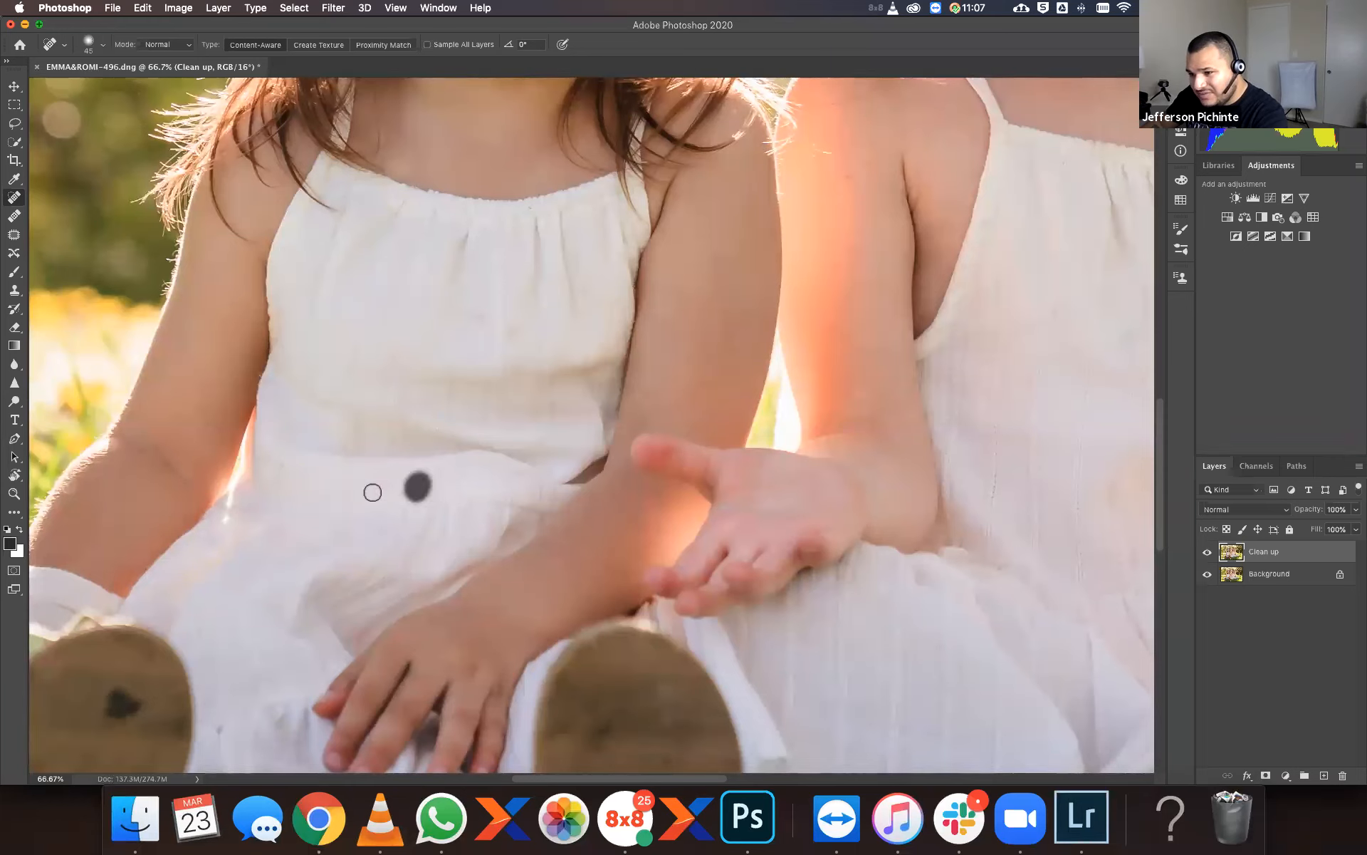
{"action": "left_click", "coordinate": [373, 480]}
{"action": "left_click", "coordinate": [283, 467]}
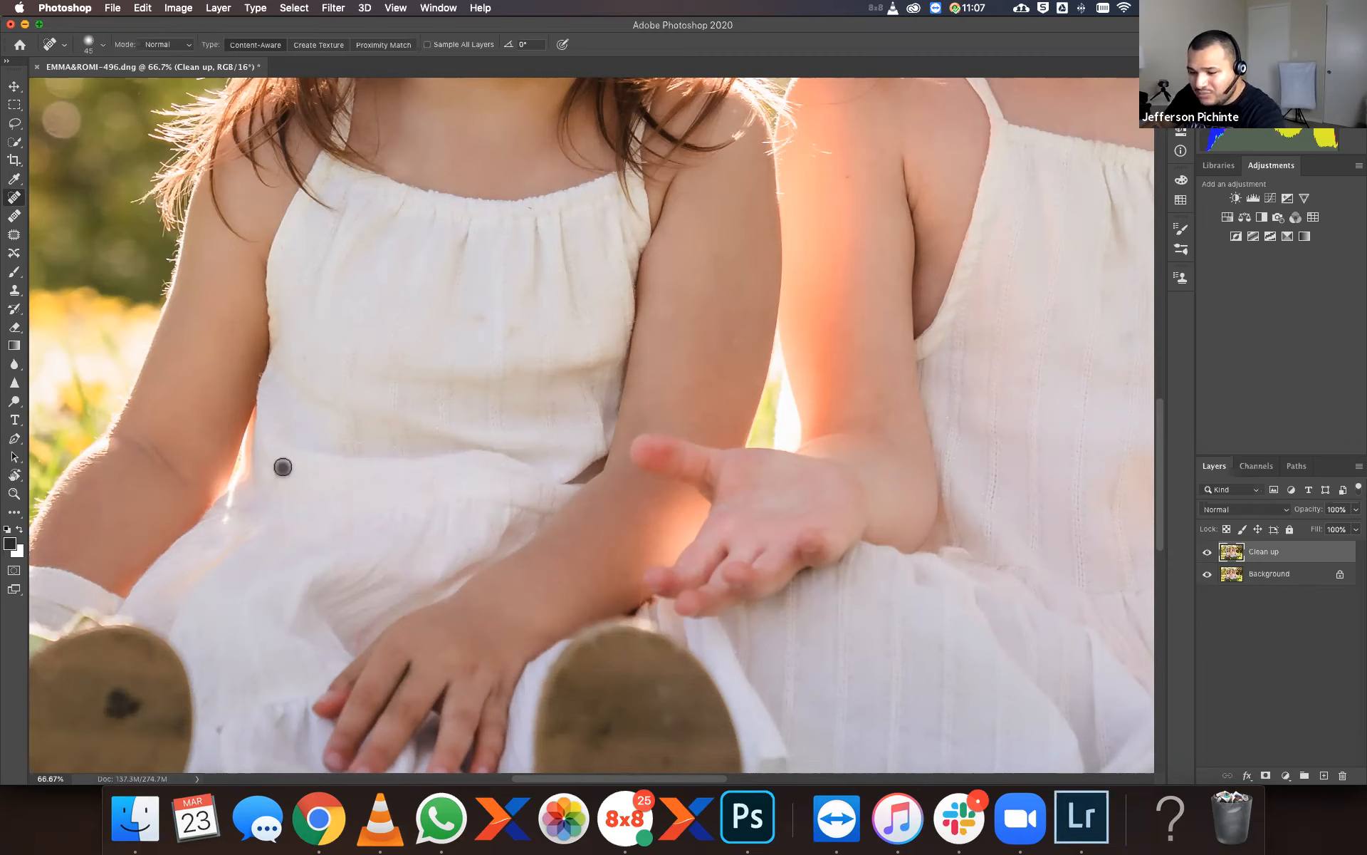
{"action": "left_click_drag", "start_coordinate": [358, 631], "coordinate": [354, 639]}
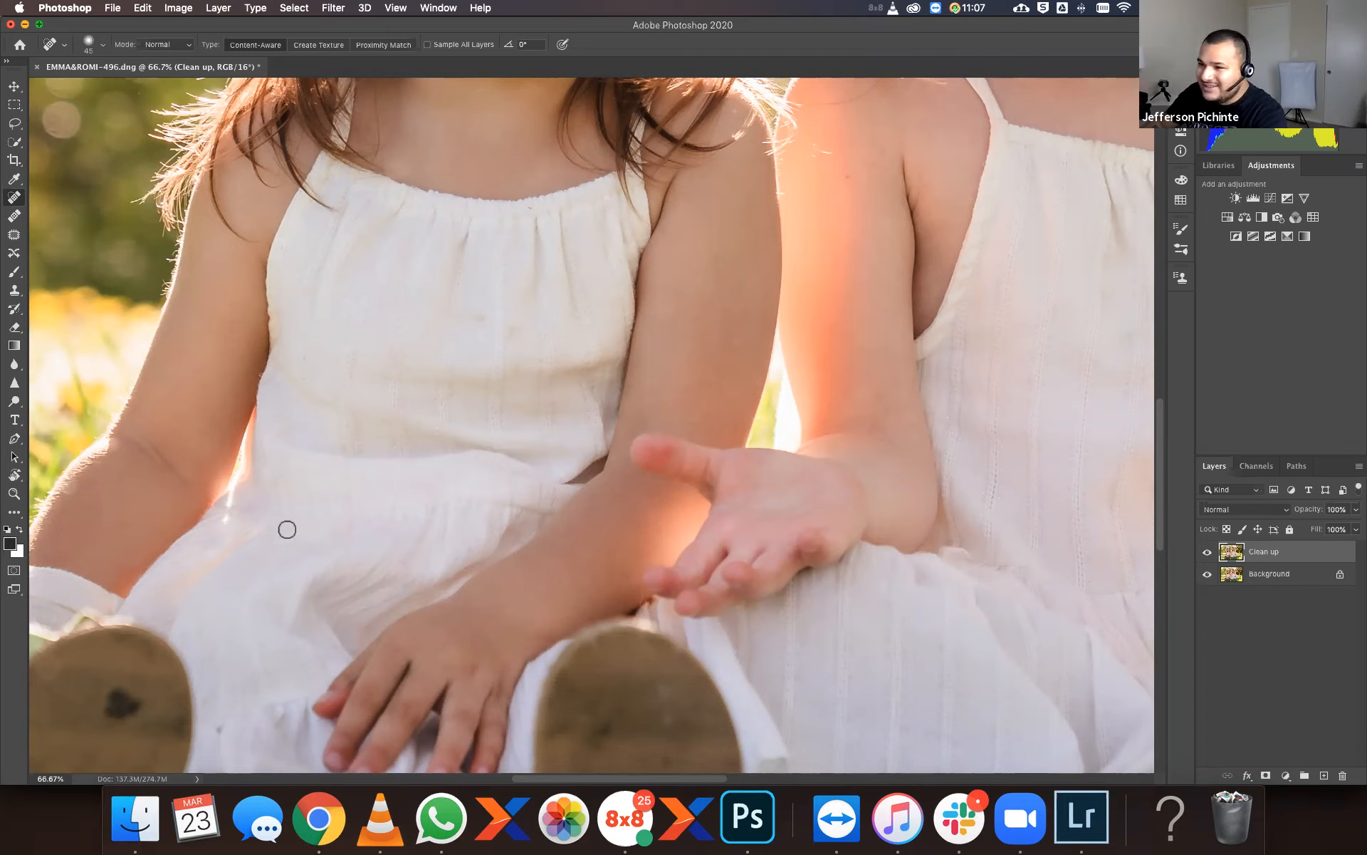
Heal the specks on the front of the lighter-haired girl's white dress, above her hands.
{"action": "scroll", "coordinate": [287, 529], "scroll_direction": "right", "scroll_amount": 2}
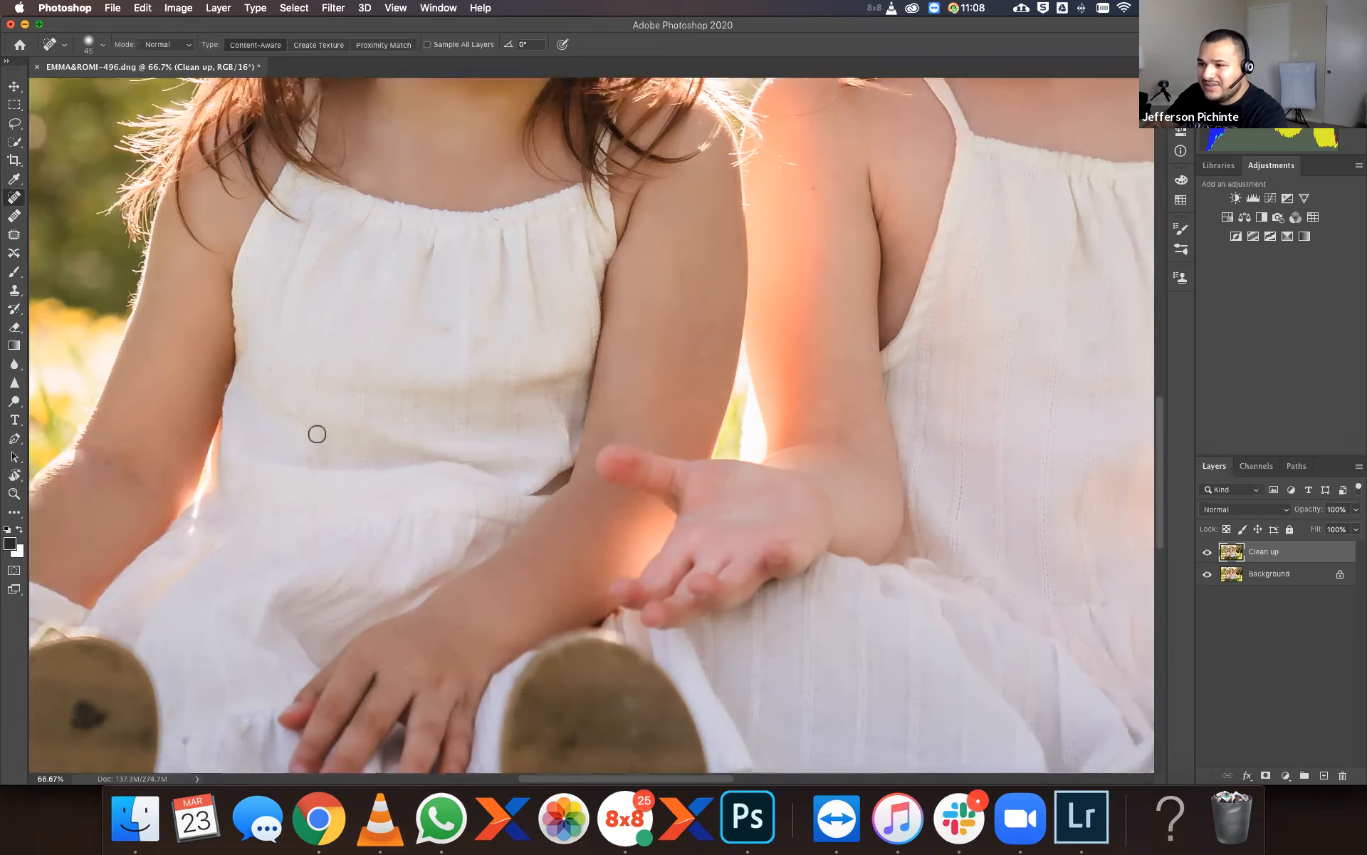
{"action": "scroll", "coordinate": [284, 437], "scroll_direction": "up", "scroll_amount": 4}
{"action": "scroll", "coordinate": [285, 437], "scroll_direction": "right", "scroll_amount": 4}
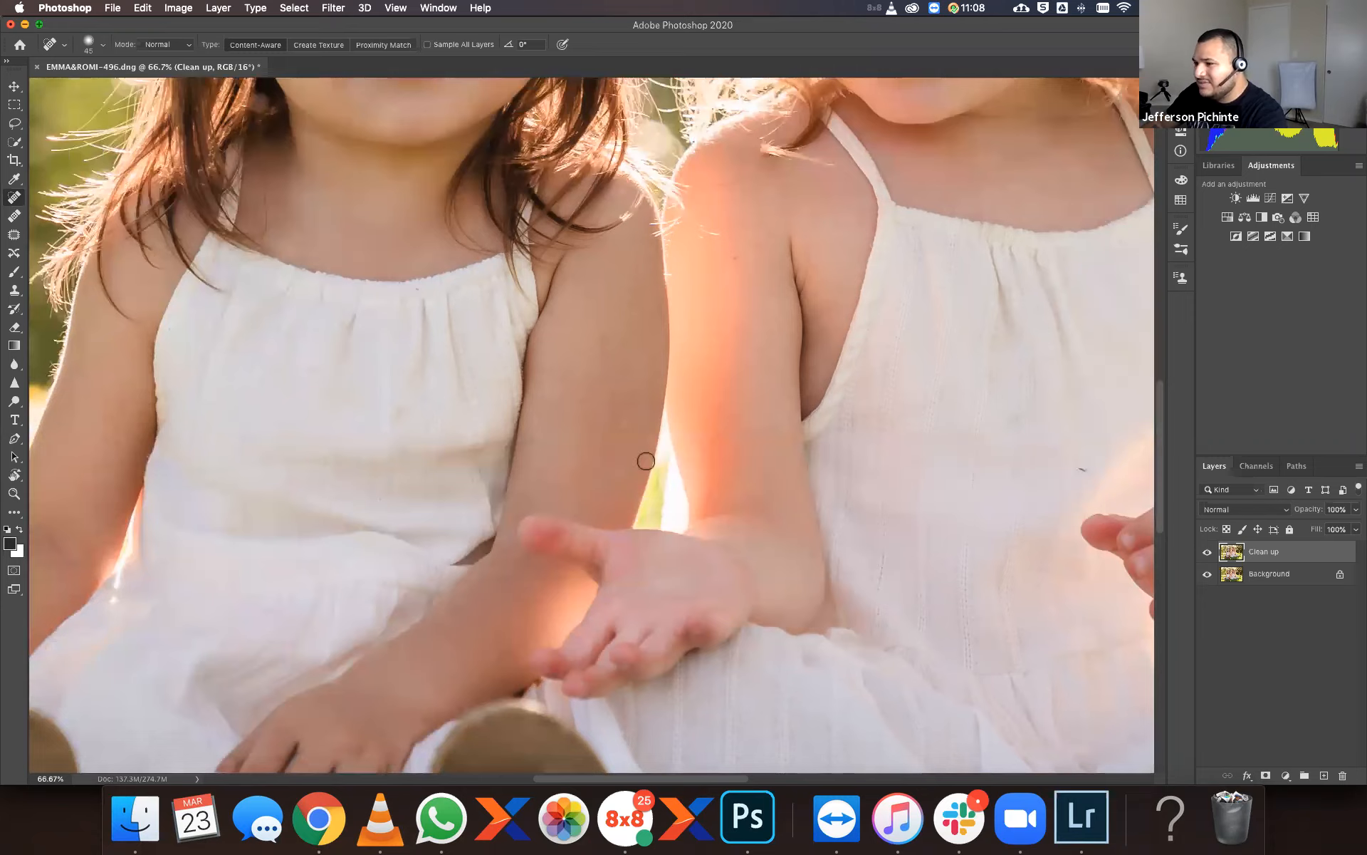
{"action": "scroll", "coordinate": [645, 457], "scroll_direction": "down", "scroll_amount": 7}
{"action": "scroll", "coordinate": [644, 457], "scroll_direction": "right", "scroll_amount": 12}
{"action": "scroll", "coordinate": [694, 446], "scroll_direction": "up", "scroll_amount": 7}
{"action": "scroll", "coordinate": [694, 446], "scroll_direction": "right", "scroll_amount": 10}
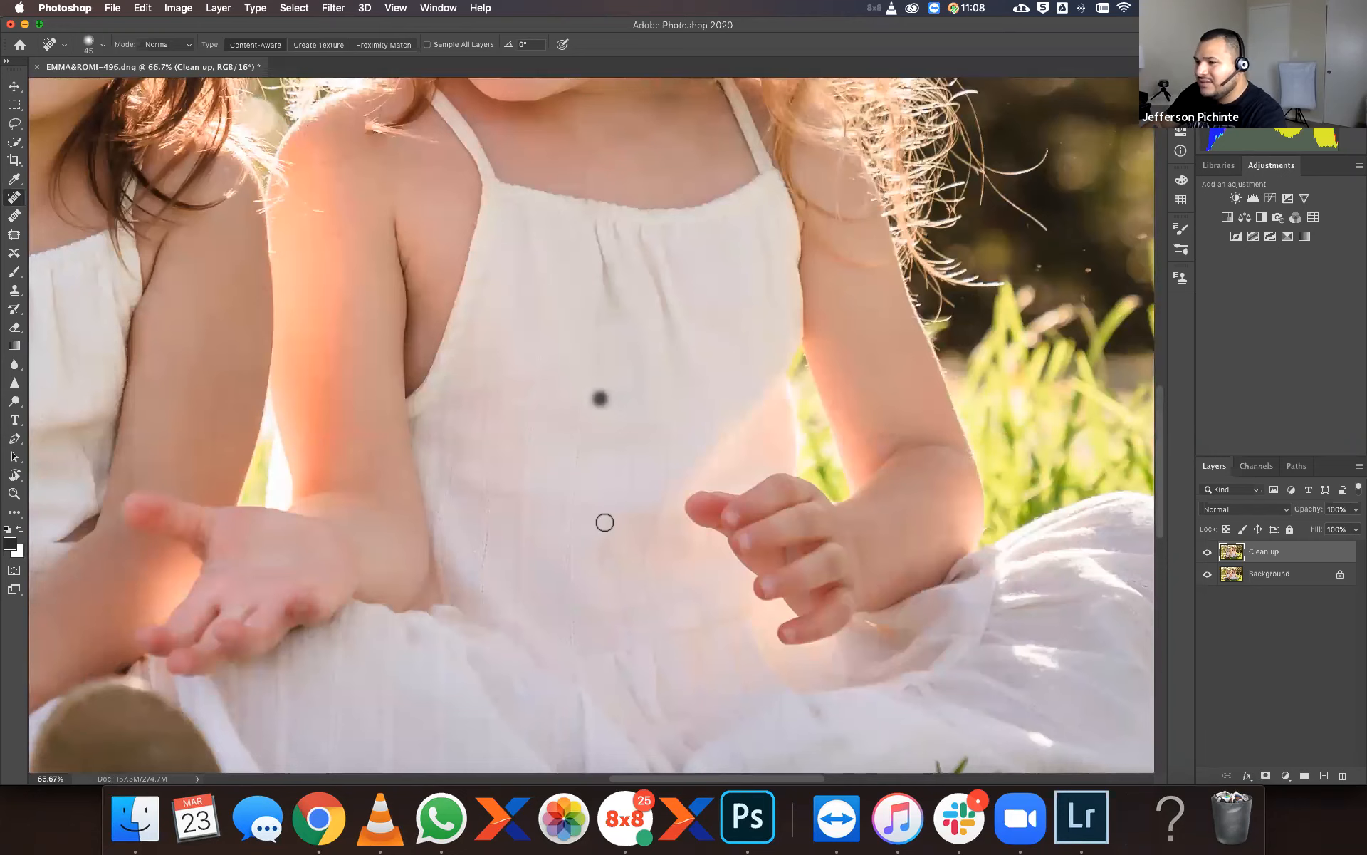
Heal the small skin marks on the lighter-haired girl's cheek and chin.
{"action": "scroll", "coordinate": [604, 522], "scroll_direction": "down", "scroll_amount": 4}
{"action": "scroll", "coordinate": [753, 301], "scroll_direction": "up", "scroll_amount": 20}
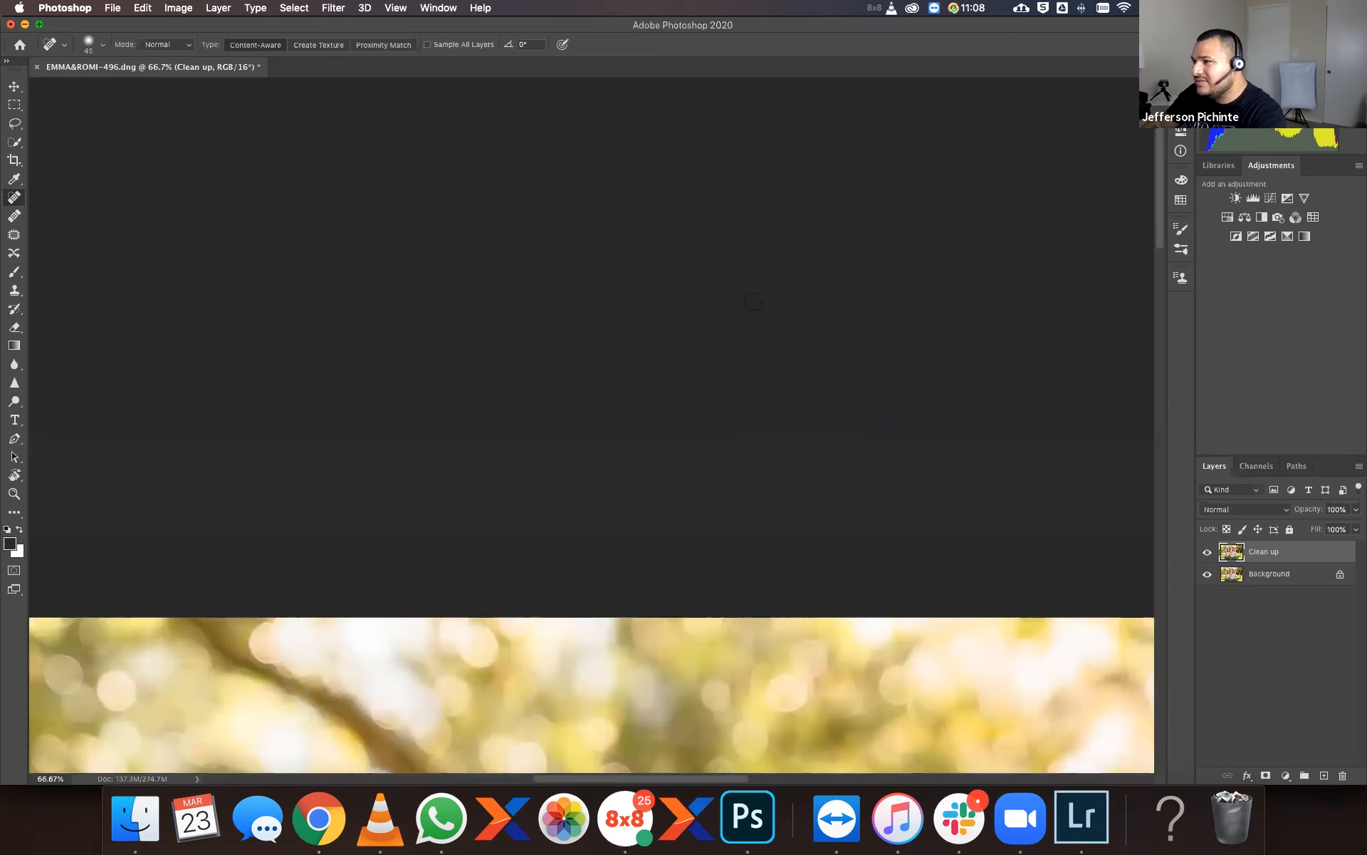
{"action": "scroll", "coordinate": [735, 256], "scroll_direction": "down", "scroll_amount": 15}
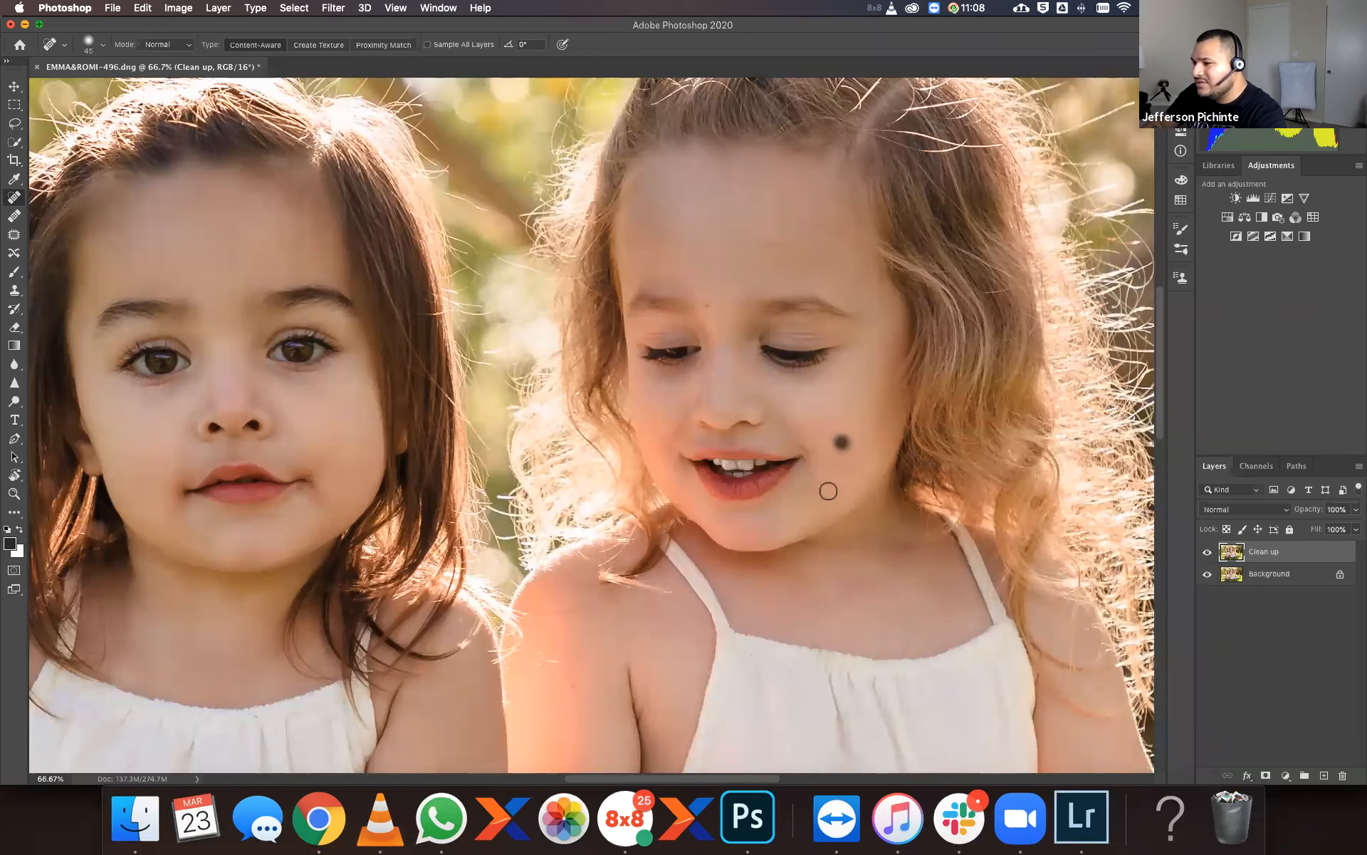
{"action": "left_click", "coordinate": [766, 520]}
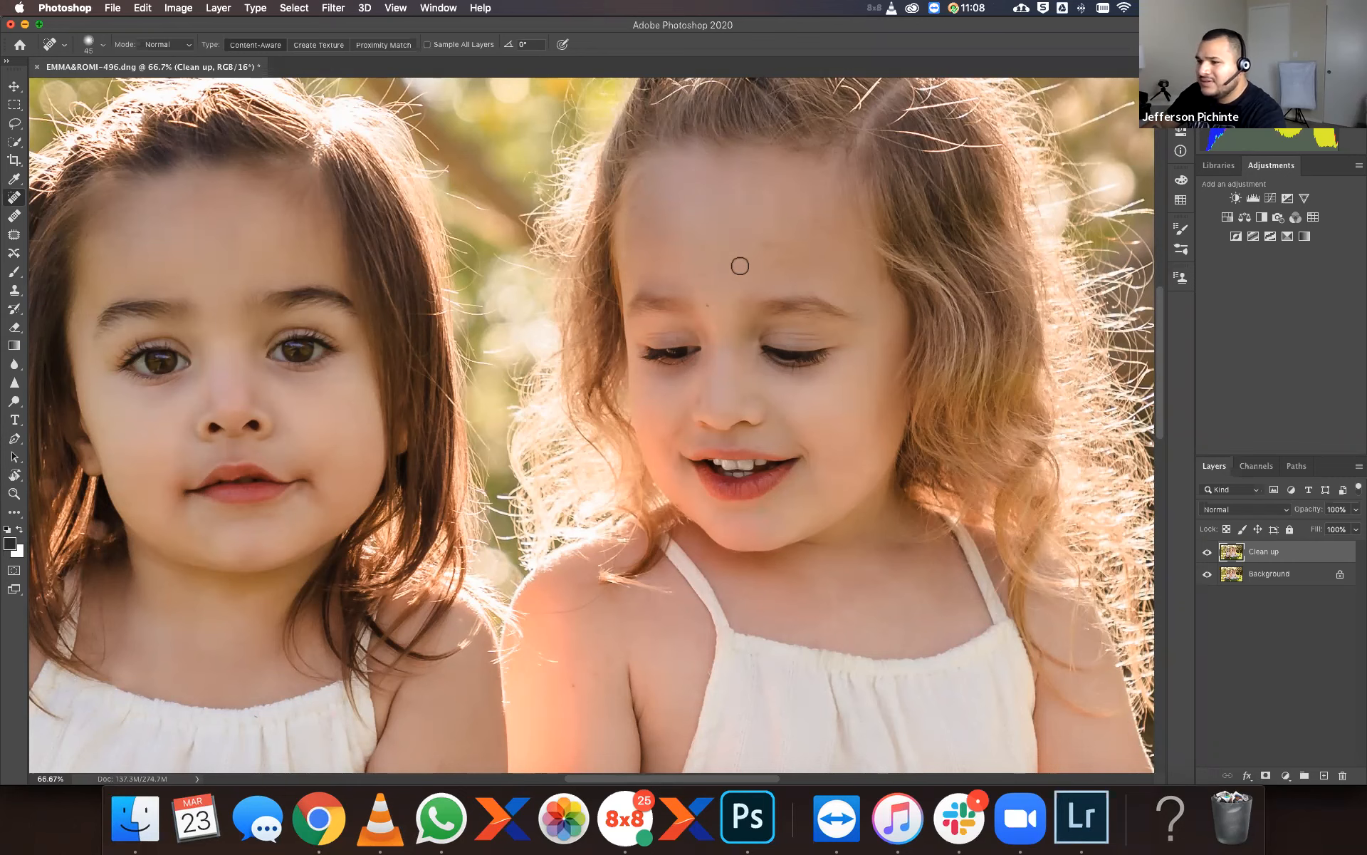
Heal the dark stains on the dark-haired girl's shoe sole at the left of the photo, from the toe area down to the arch.
{"action": "scroll", "coordinate": [741, 267], "scroll_direction": "down", "scroll_amount": 5}
{"action": "scroll", "coordinate": [589, 397], "scroll_direction": "down", "scroll_amount": 15}
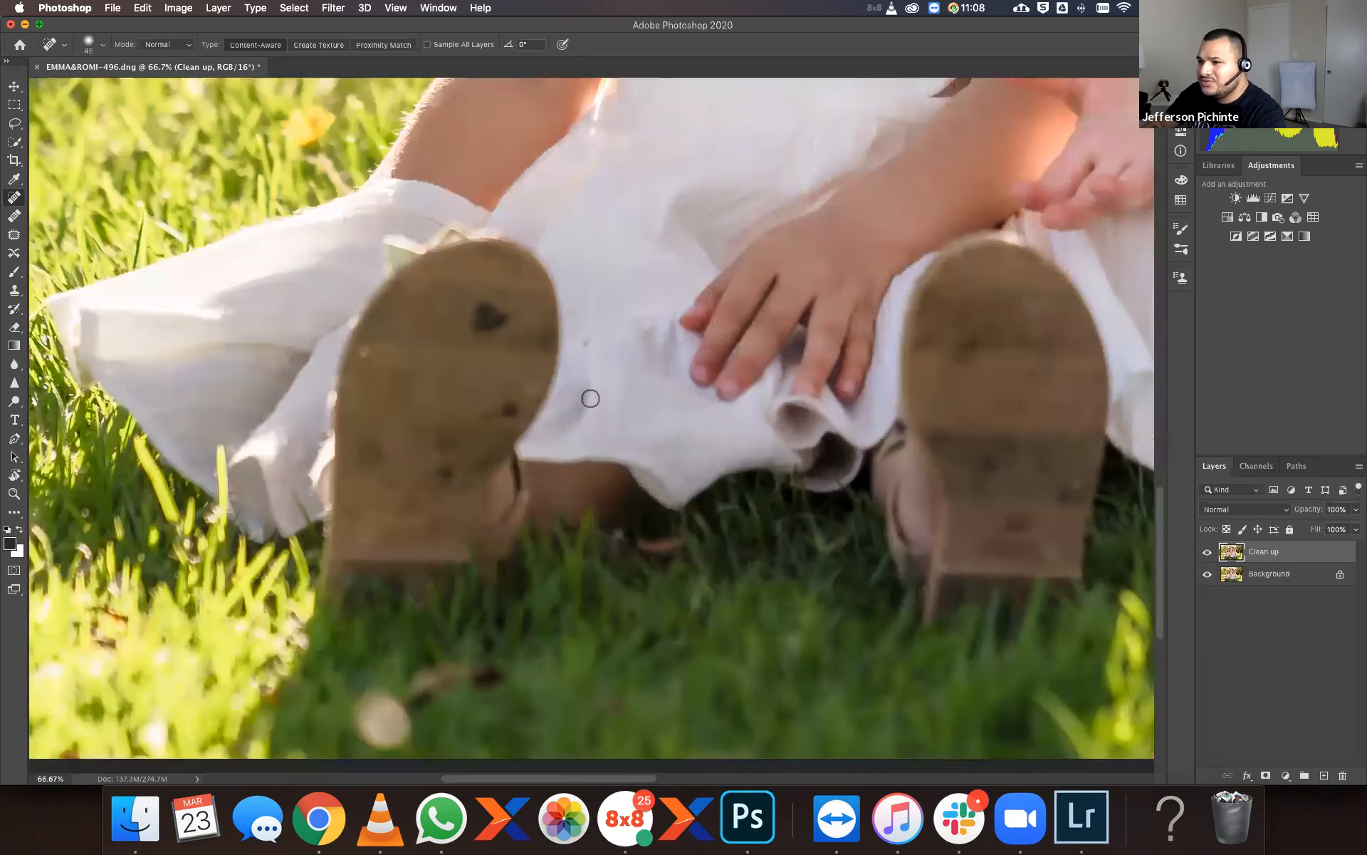
{"action": "scroll", "coordinate": [498, 335], "scroll_direction": "down", "scroll_amount": 1}
{"action": "left_click", "coordinate": [487, 306]}
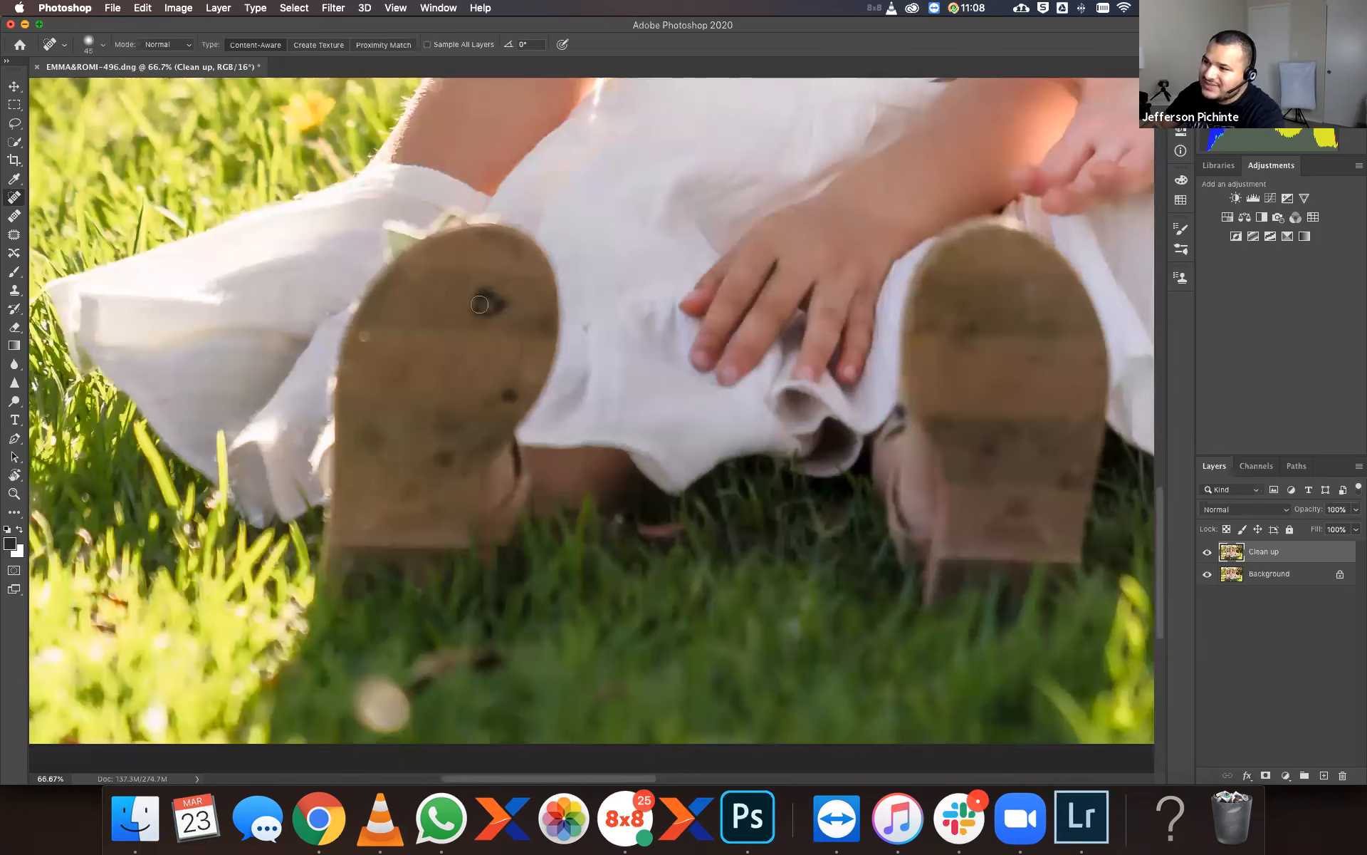
{"action": "mouse_move", "coordinate": [484, 281]}
{"action": "left_mouse_down"}
{"action": "mouse_move", "coordinate": [502, 310]}
{"action": "mouse_move", "coordinate": [477, 347]}
{"action": "left_mouse_up"}
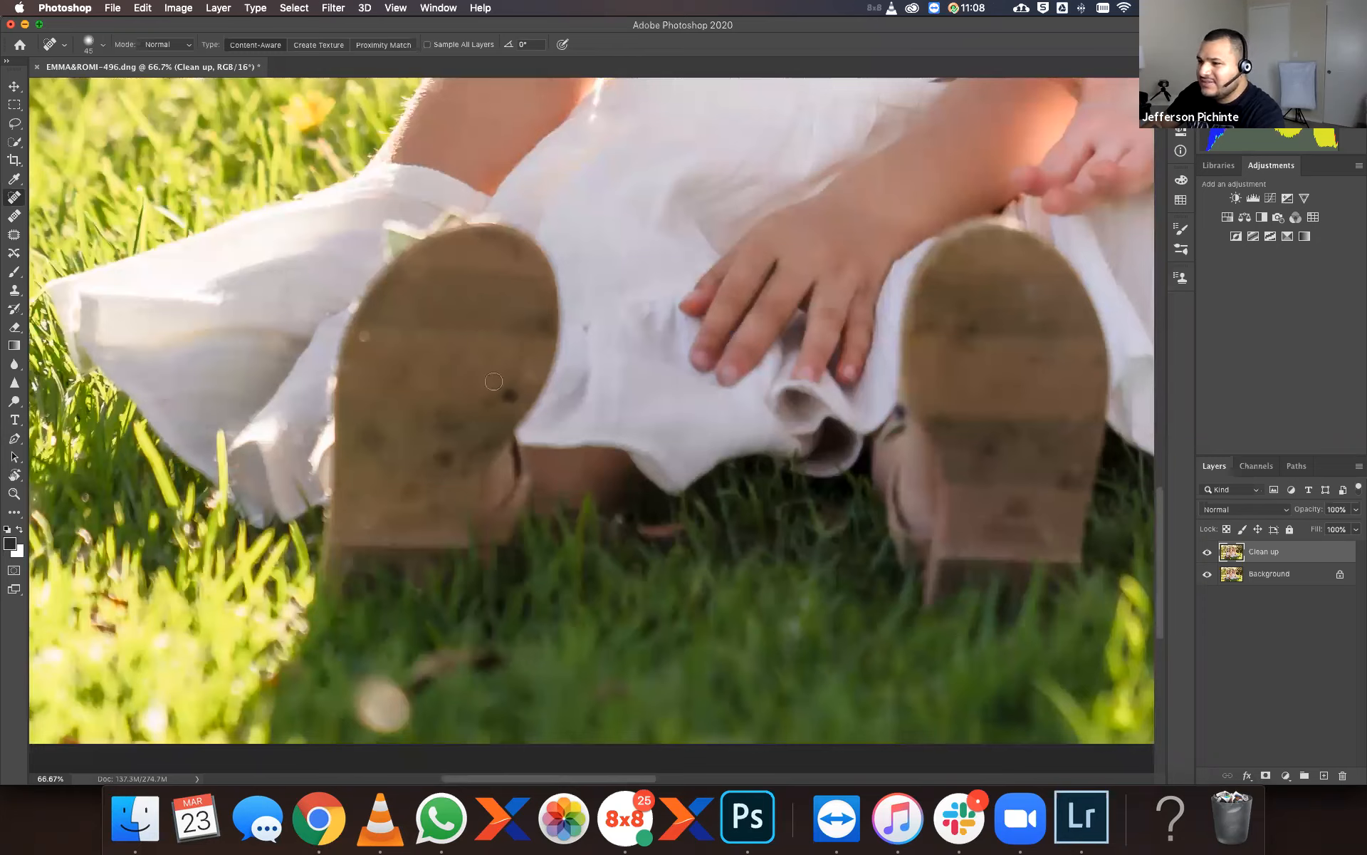
{"action": "left_click_drag", "start_coordinate": [492, 411], "coordinate": [510, 391]}
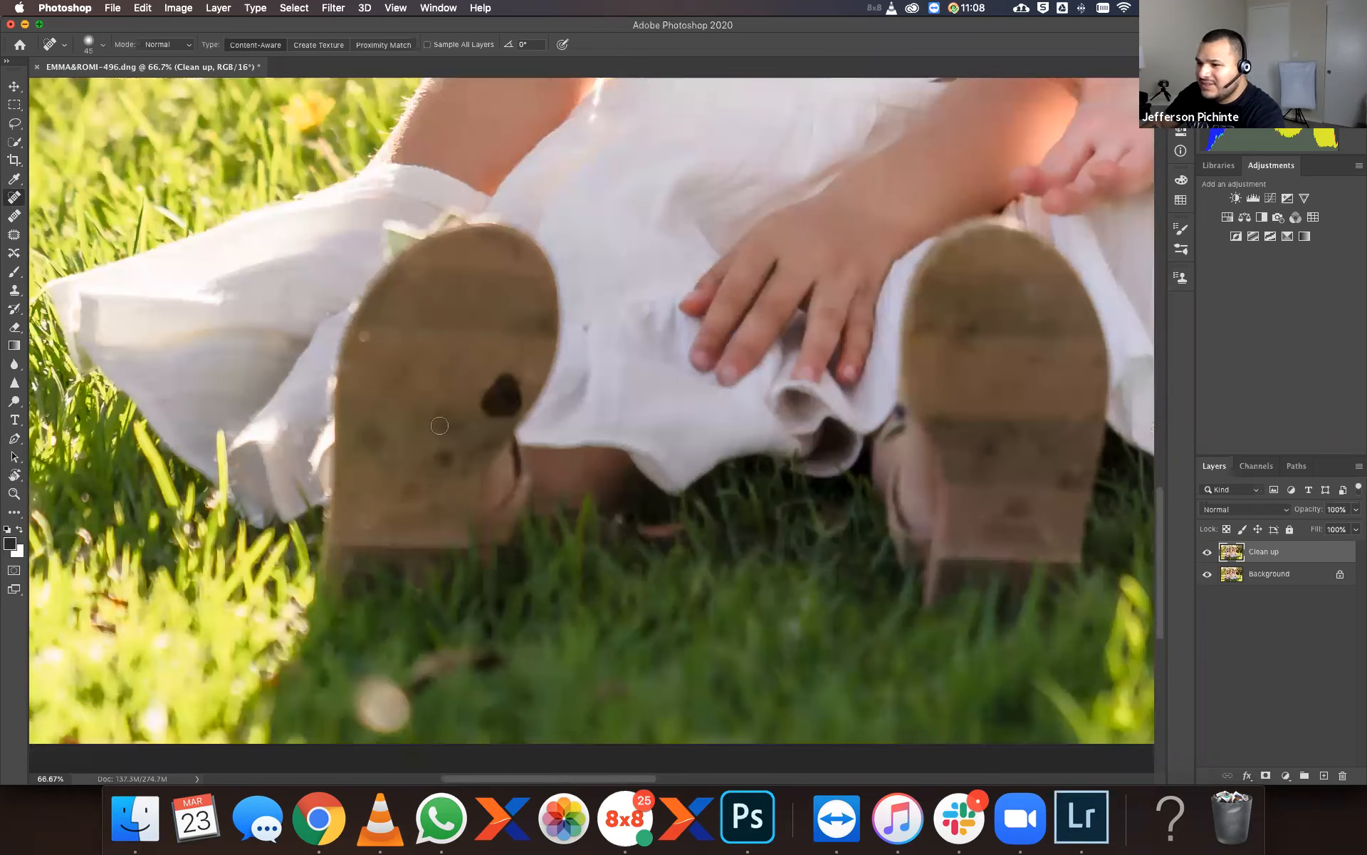
{"action": "left_click_drag", "start_coordinate": [436, 473], "coordinate": [445, 430]}
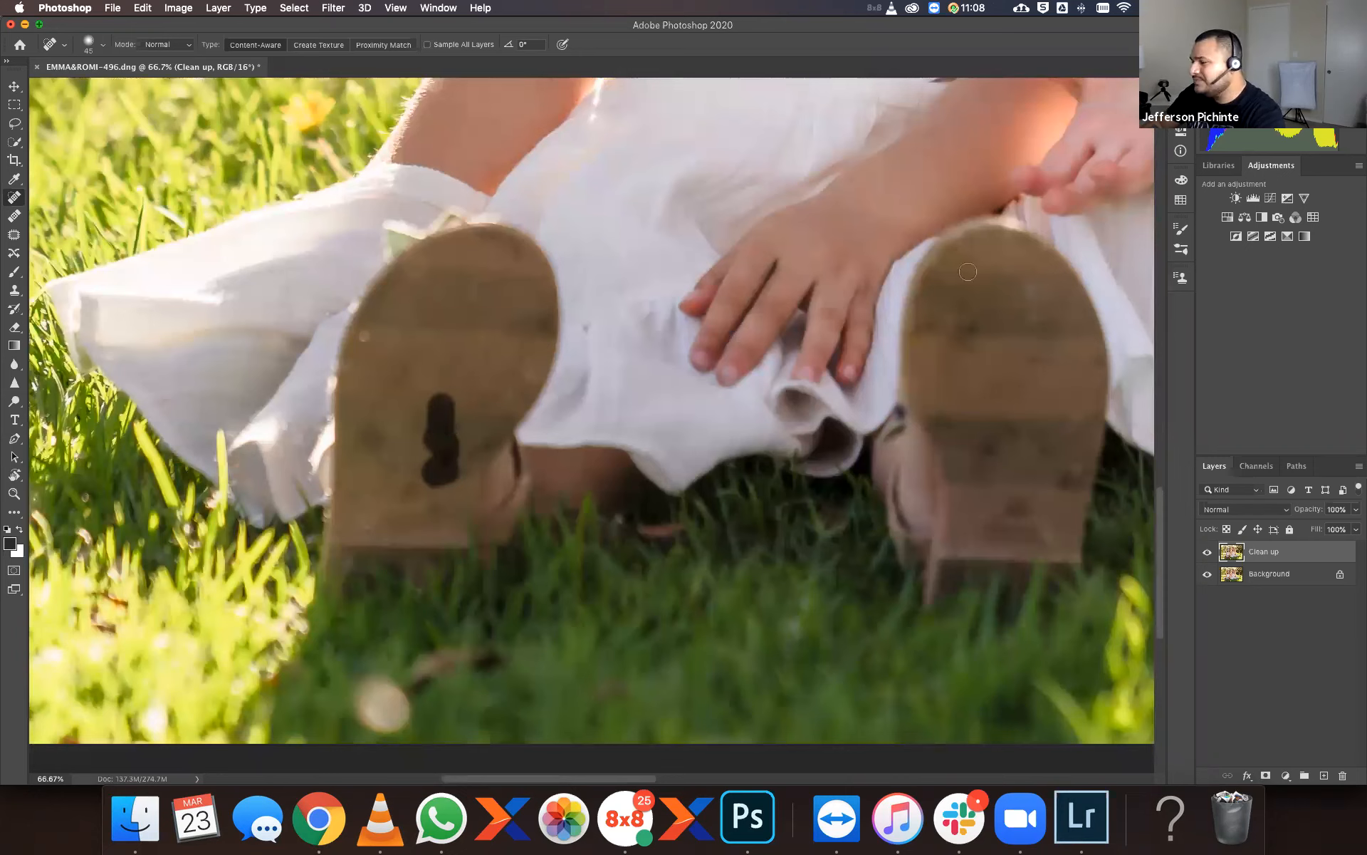
Heal the dark spots on the dark-haired girl's other shoe sole, across the ball, the arch and the heel mark.
{"action": "left_click_drag", "start_coordinate": [968, 342], "coordinate": [985, 316]}
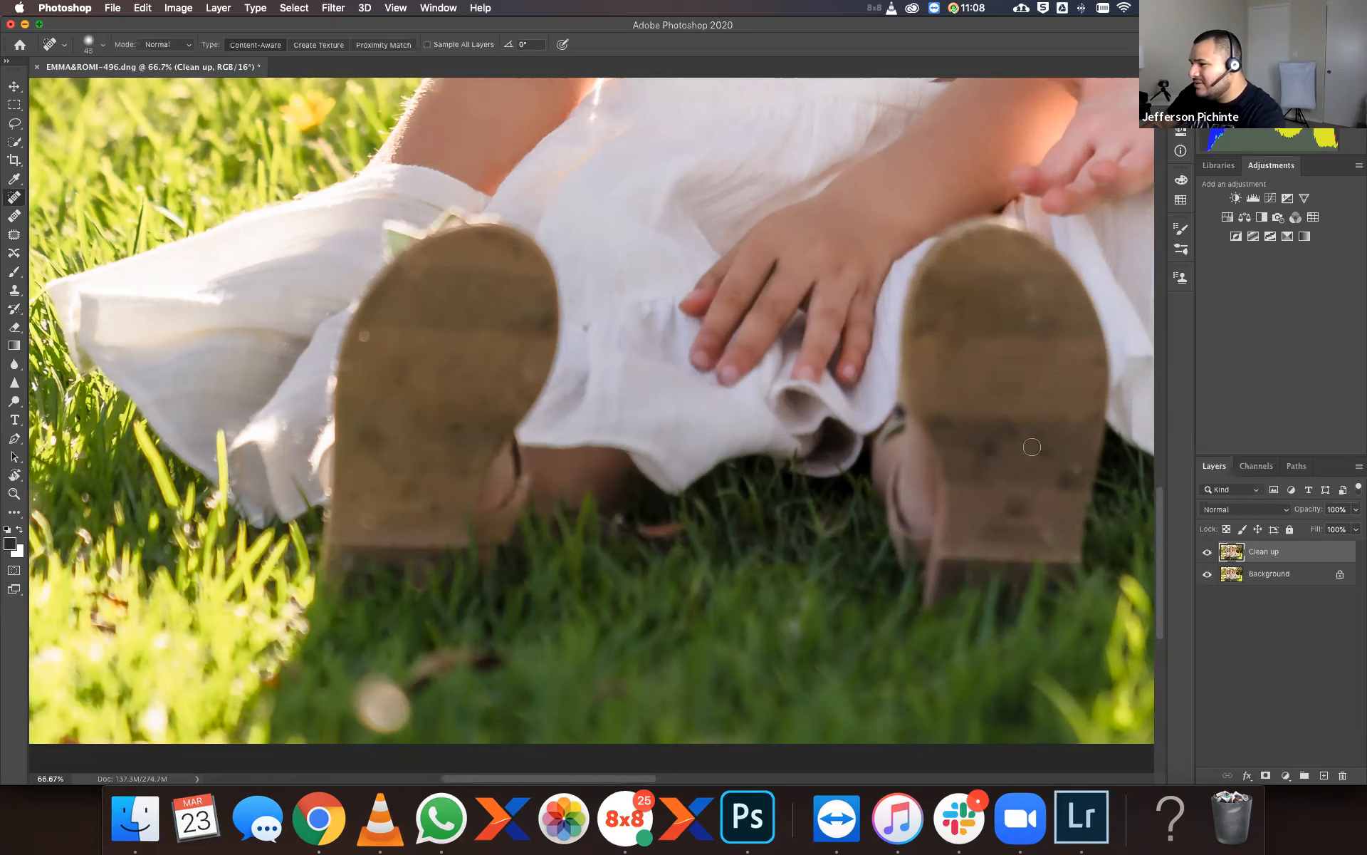
{"action": "left_click", "coordinate": [993, 454]}
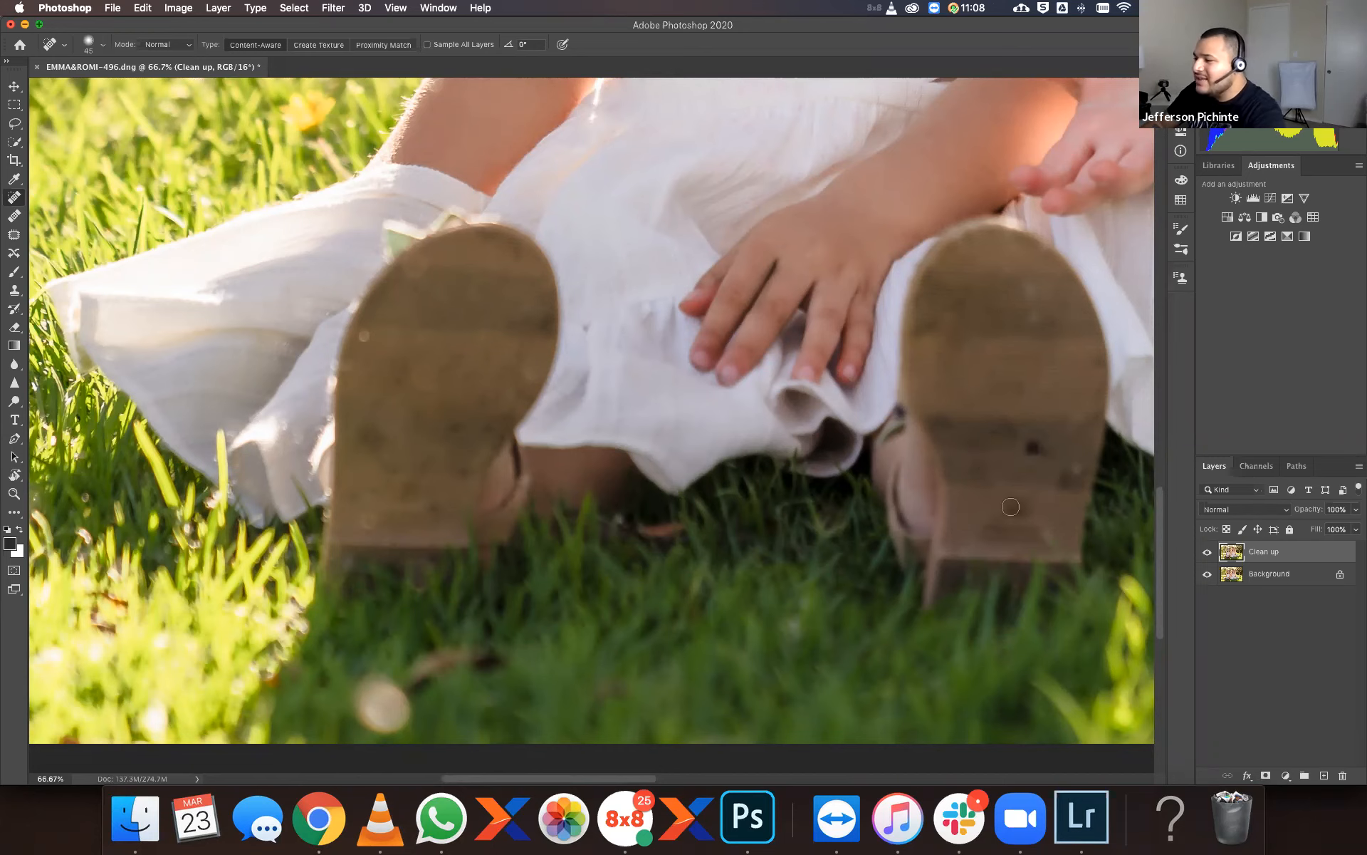
{"action": "left_click", "coordinate": [1056, 471]}
{"action": "left_click_drag", "start_coordinate": [1009, 504], "coordinate": [1027, 493]}
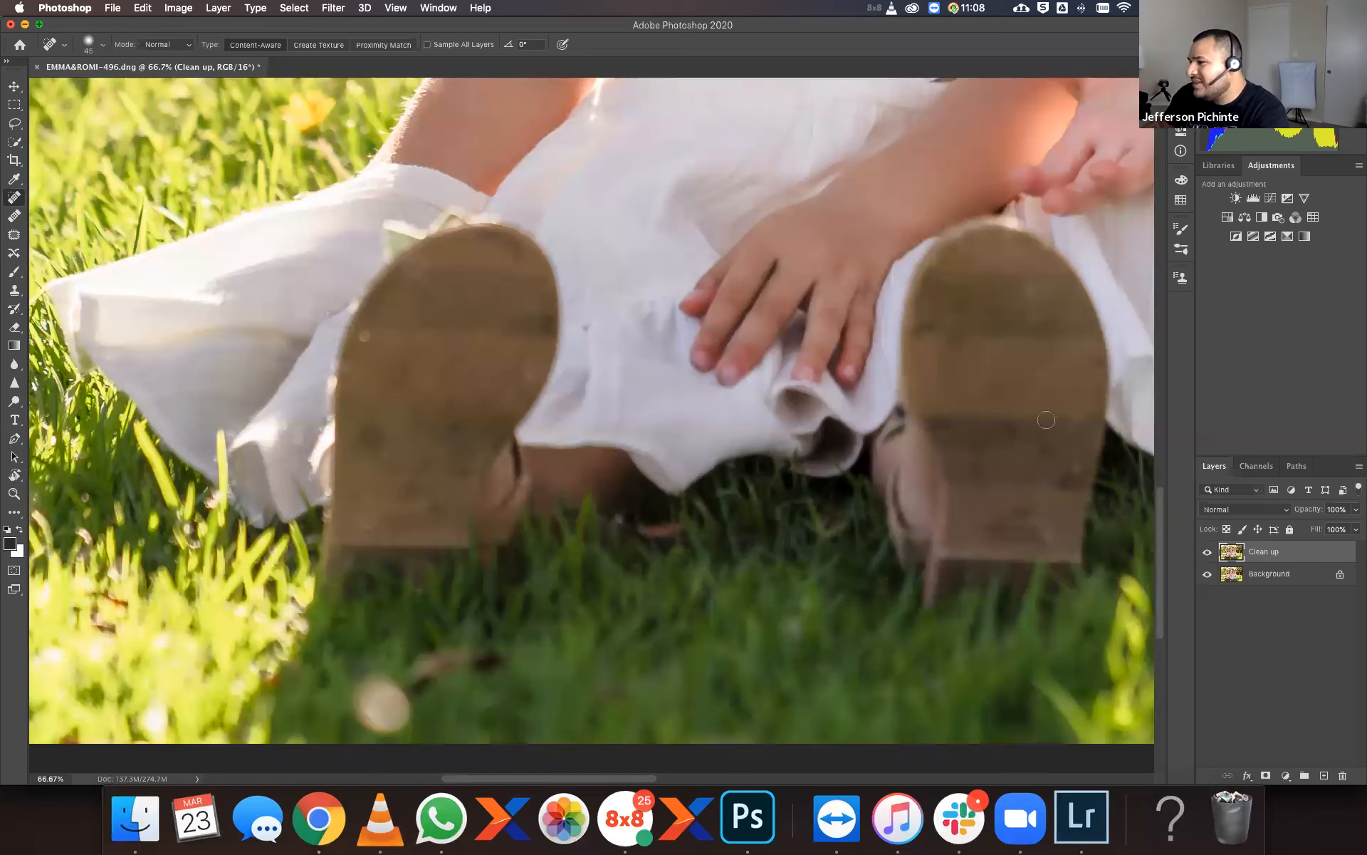
{"action": "left_click", "coordinate": [1061, 466]}
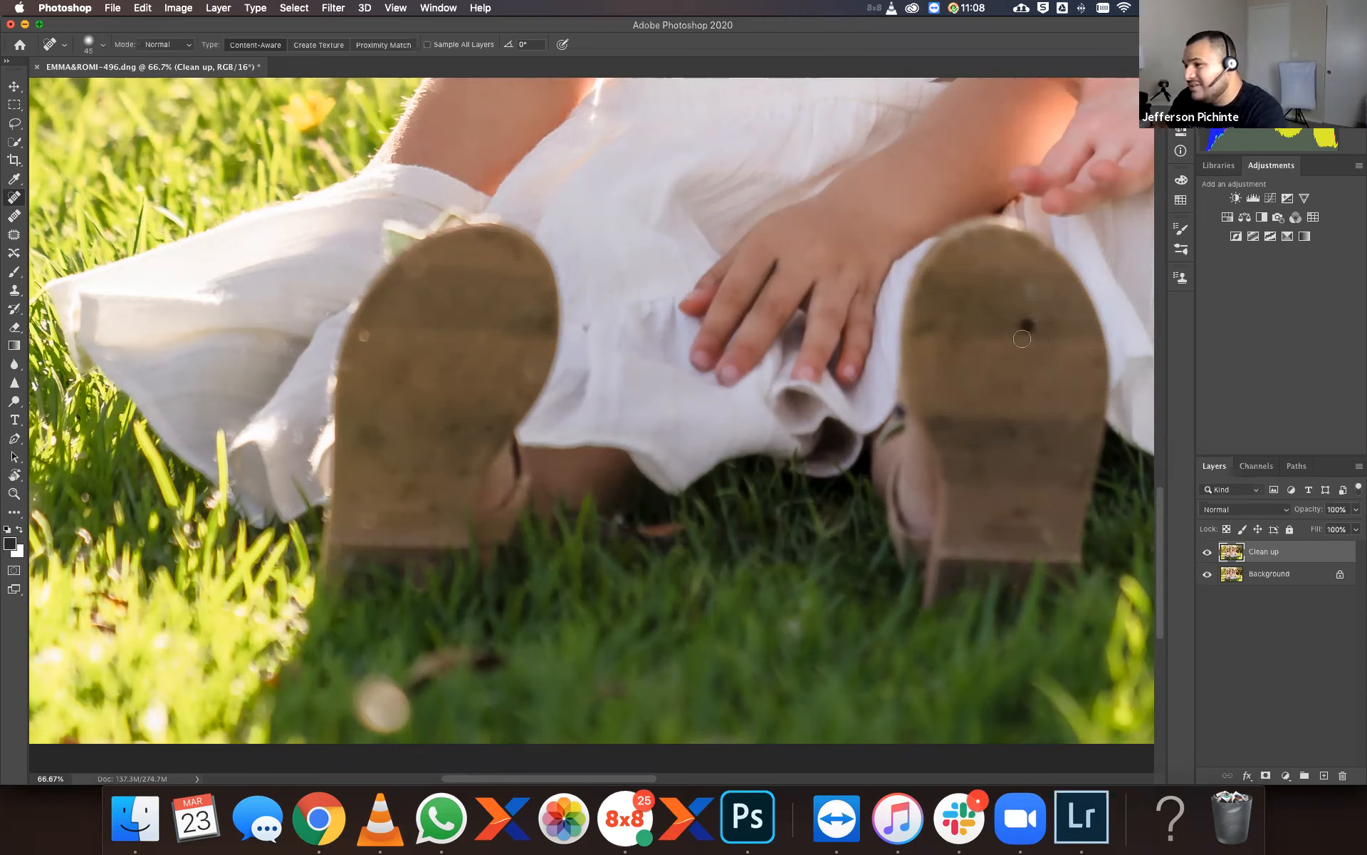
{"action": "left_click", "coordinate": [1022, 339]}
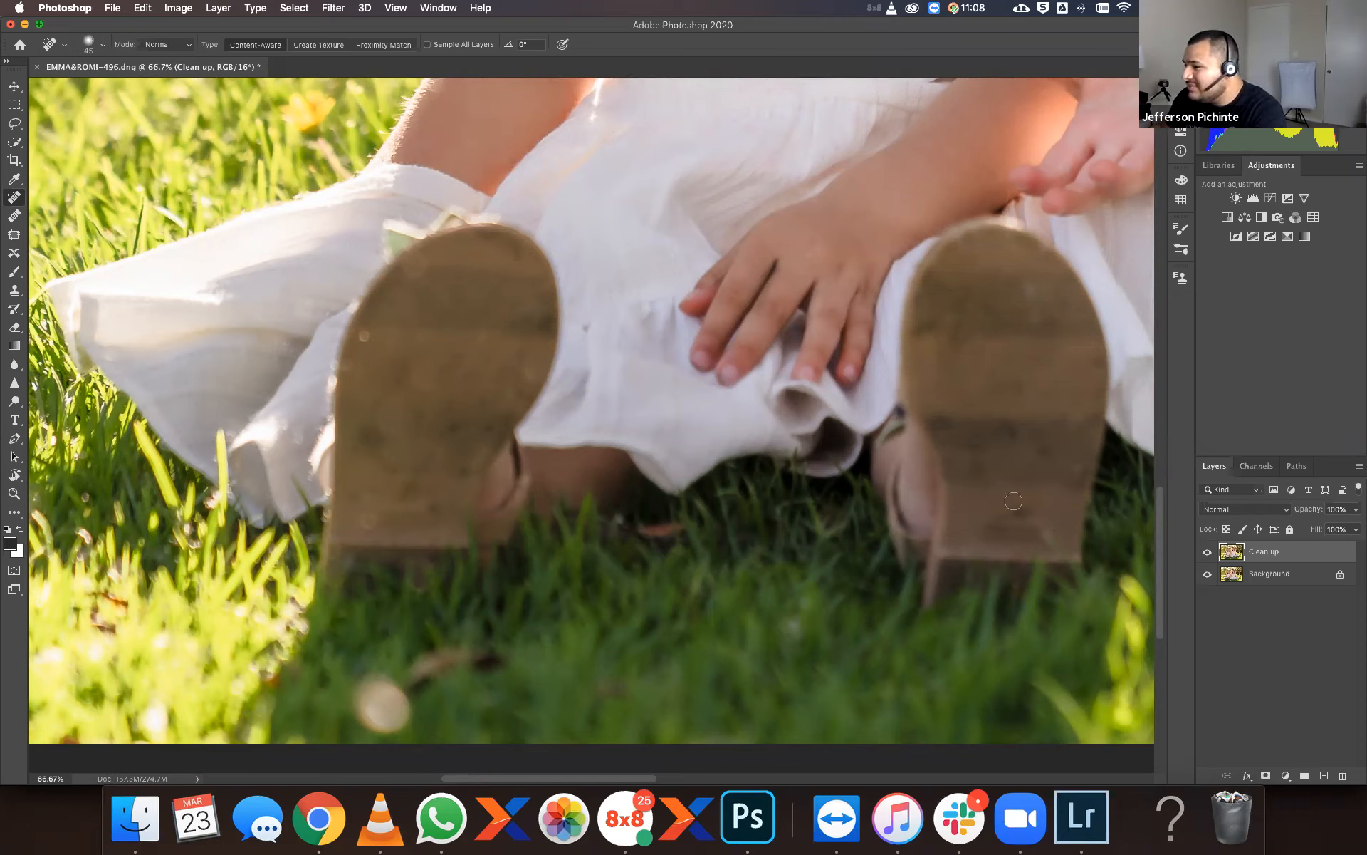
{"action": "left_click", "coordinate": [1016, 509]}
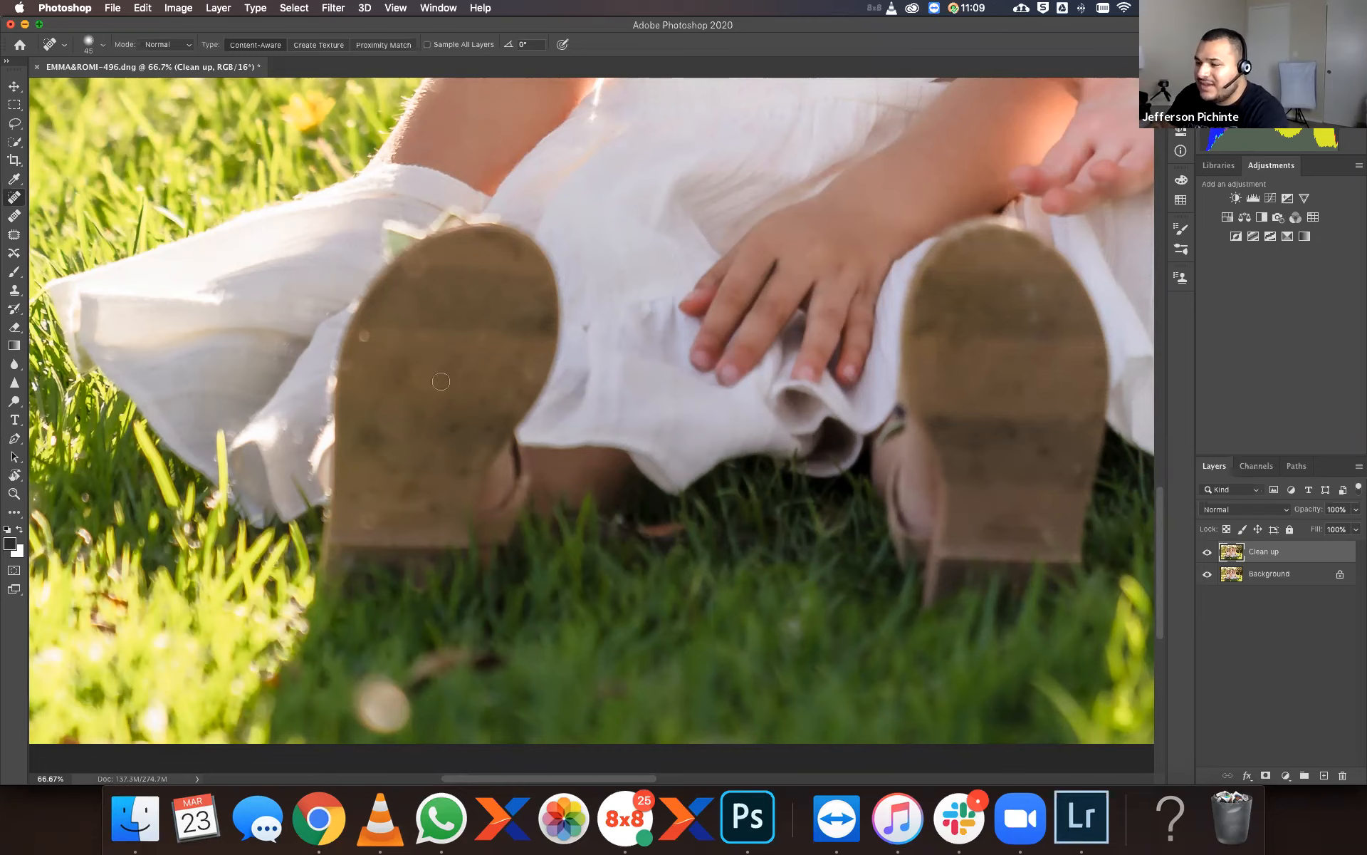
Heal the remaining blemishes on the left-hand shoe sole, including the light speck near its outer edge.
{"action": "left_click_drag", "start_coordinate": [417, 381], "coordinate": [441, 371]}
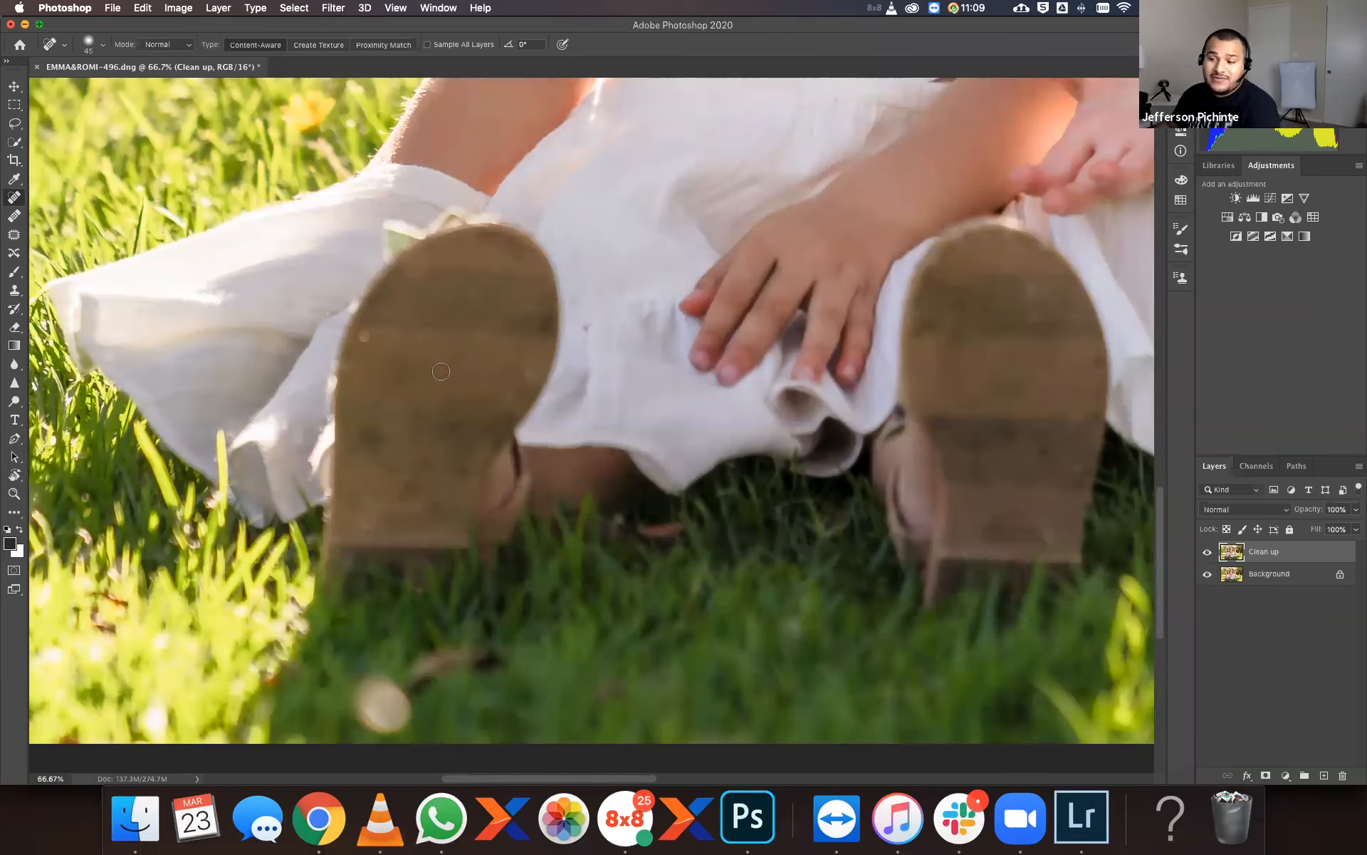
{"action": "left_click", "coordinate": [367, 334]}
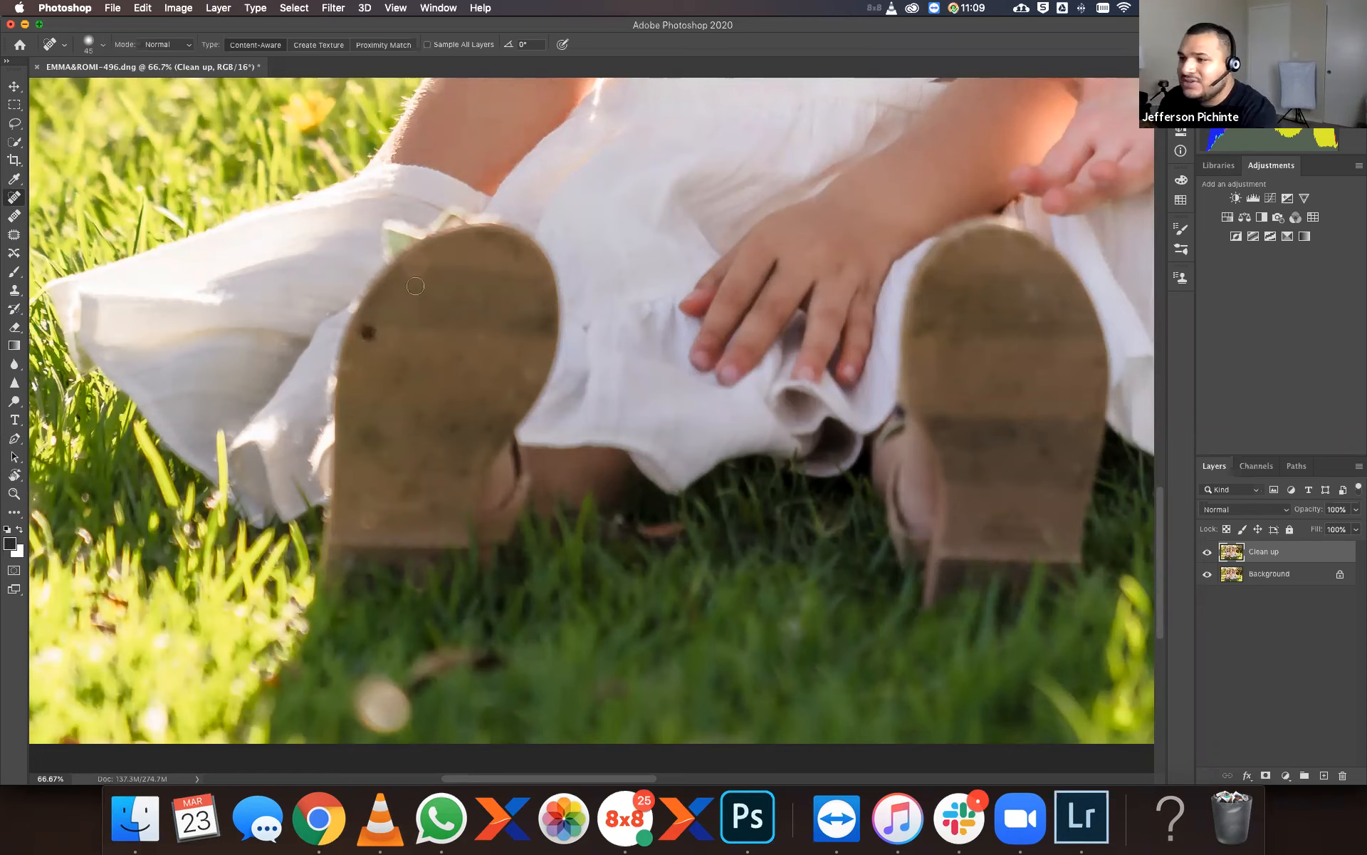
{"action": "left_click_drag", "start_coordinate": [369, 332], "coordinate": [369, 357]}
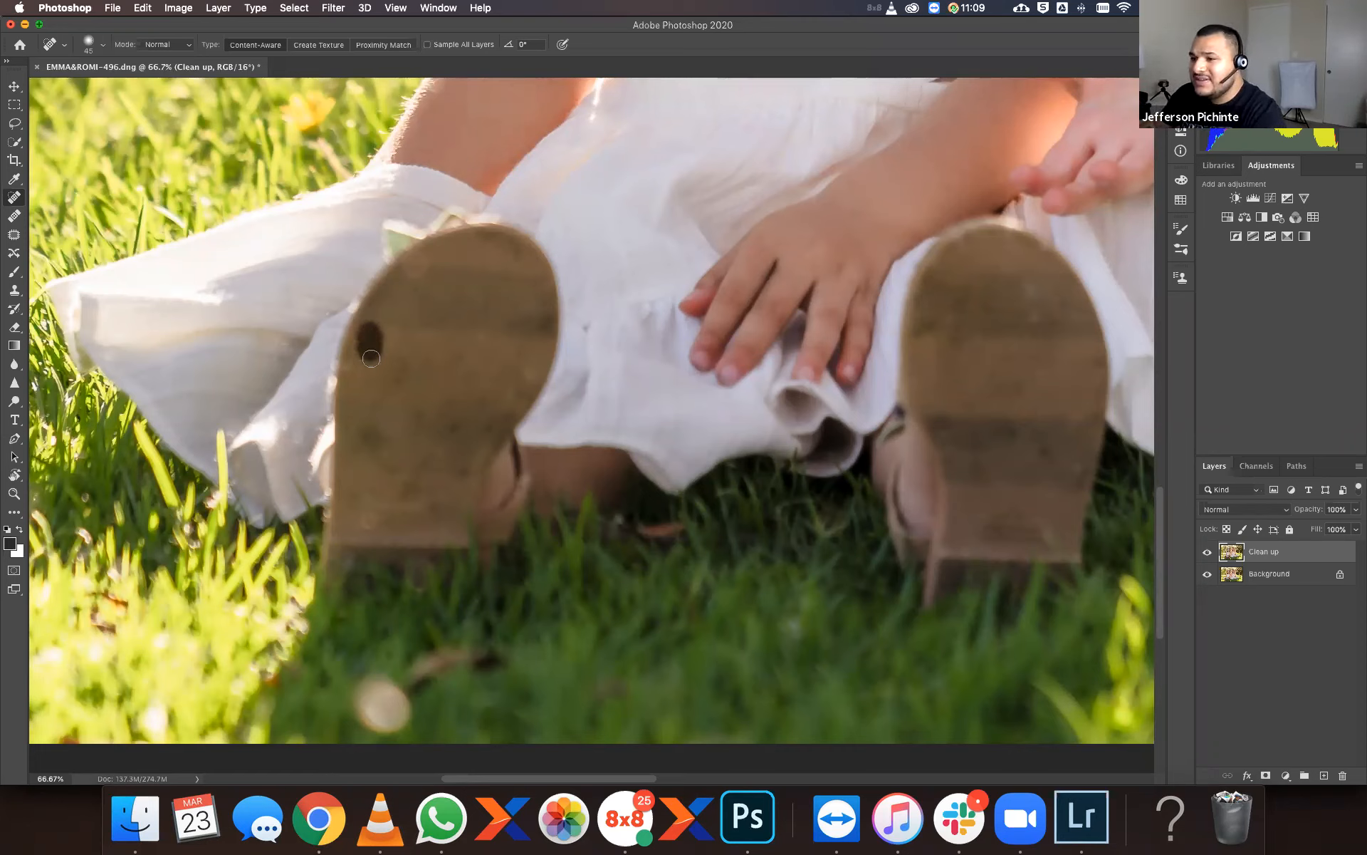
{"action": "left_click", "coordinate": [395, 418]}
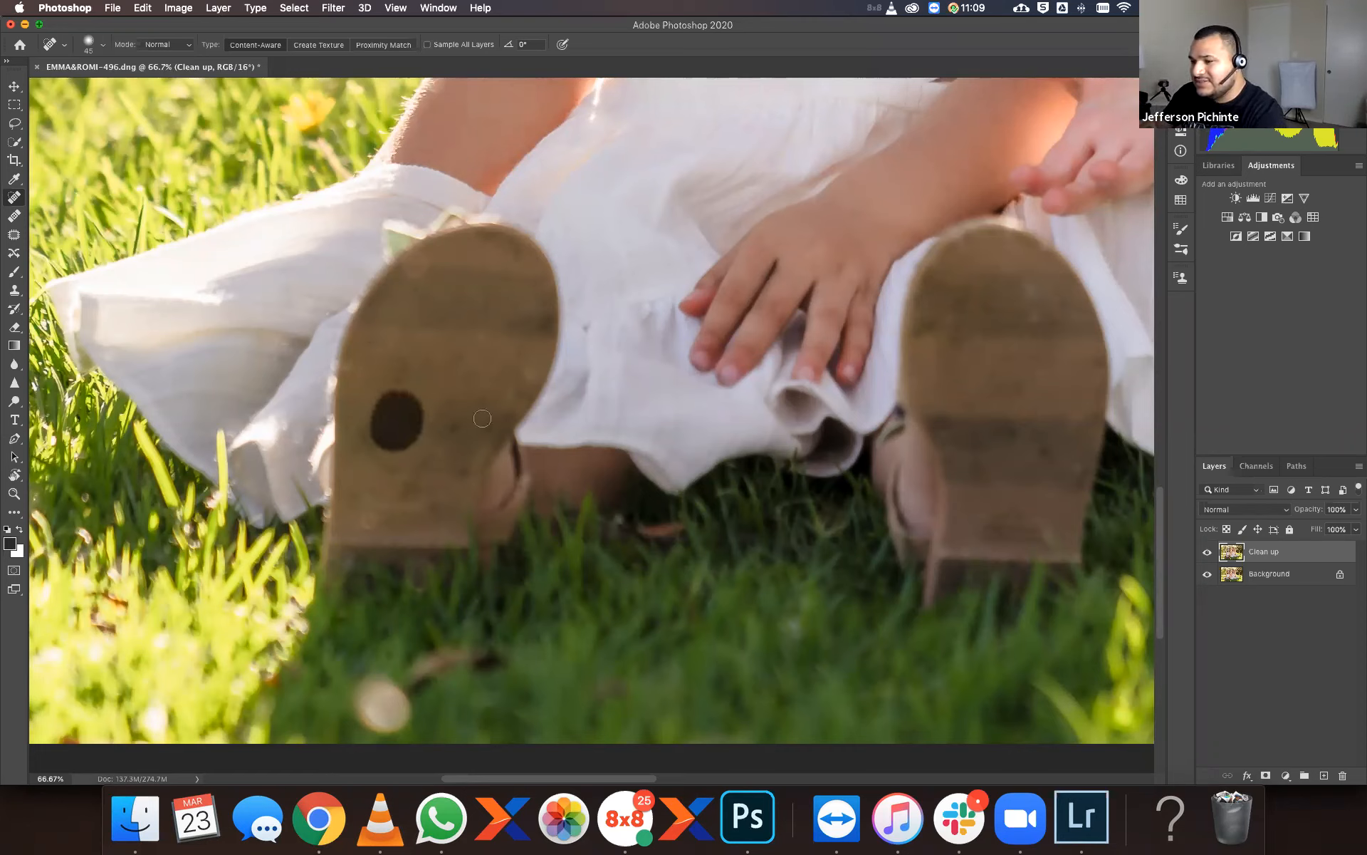
{"action": "left_click_drag", "start_coordinate": [537, 354], "coordinate": [482, 418]}
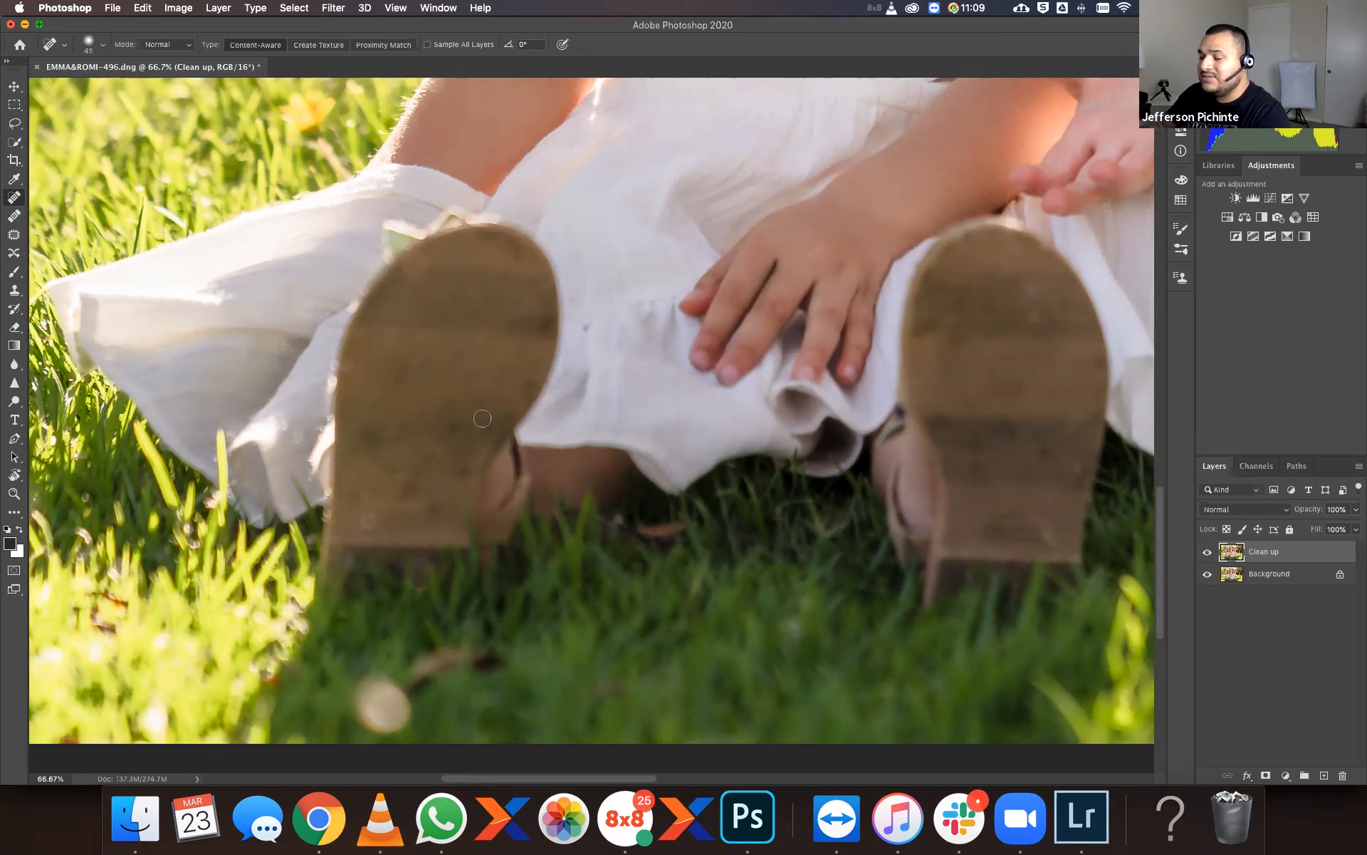
Even out the last faint marks on both shoe soles, down the middle of the right-hand sole and across the left-hand one.
{"action": "left_click", "coordinate": [1027, 319]}
{"action": "left_click", "coordinate": [1025, 292]}
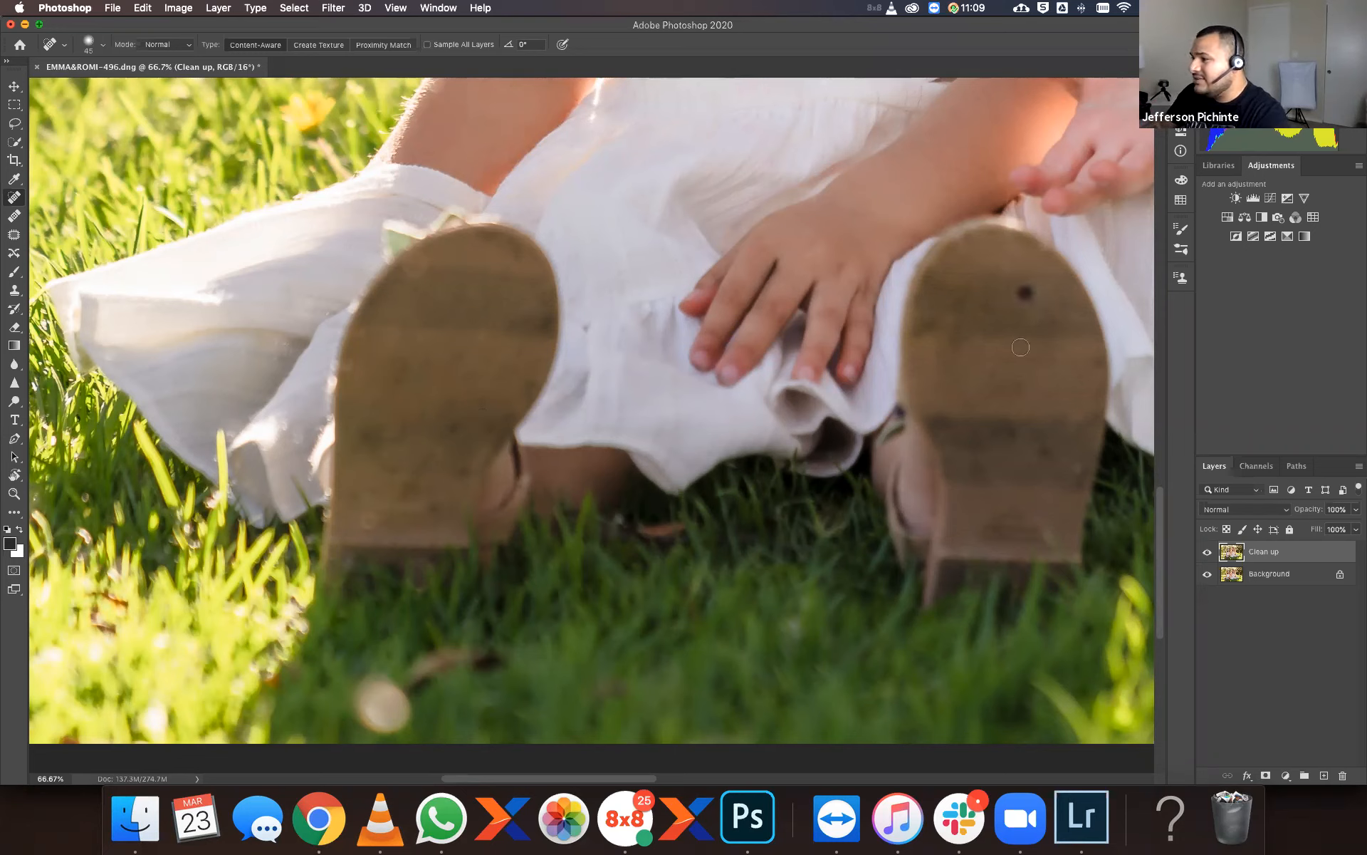
{"action": "left_click", "coordinate": [1020, 347], "text": "shift"}
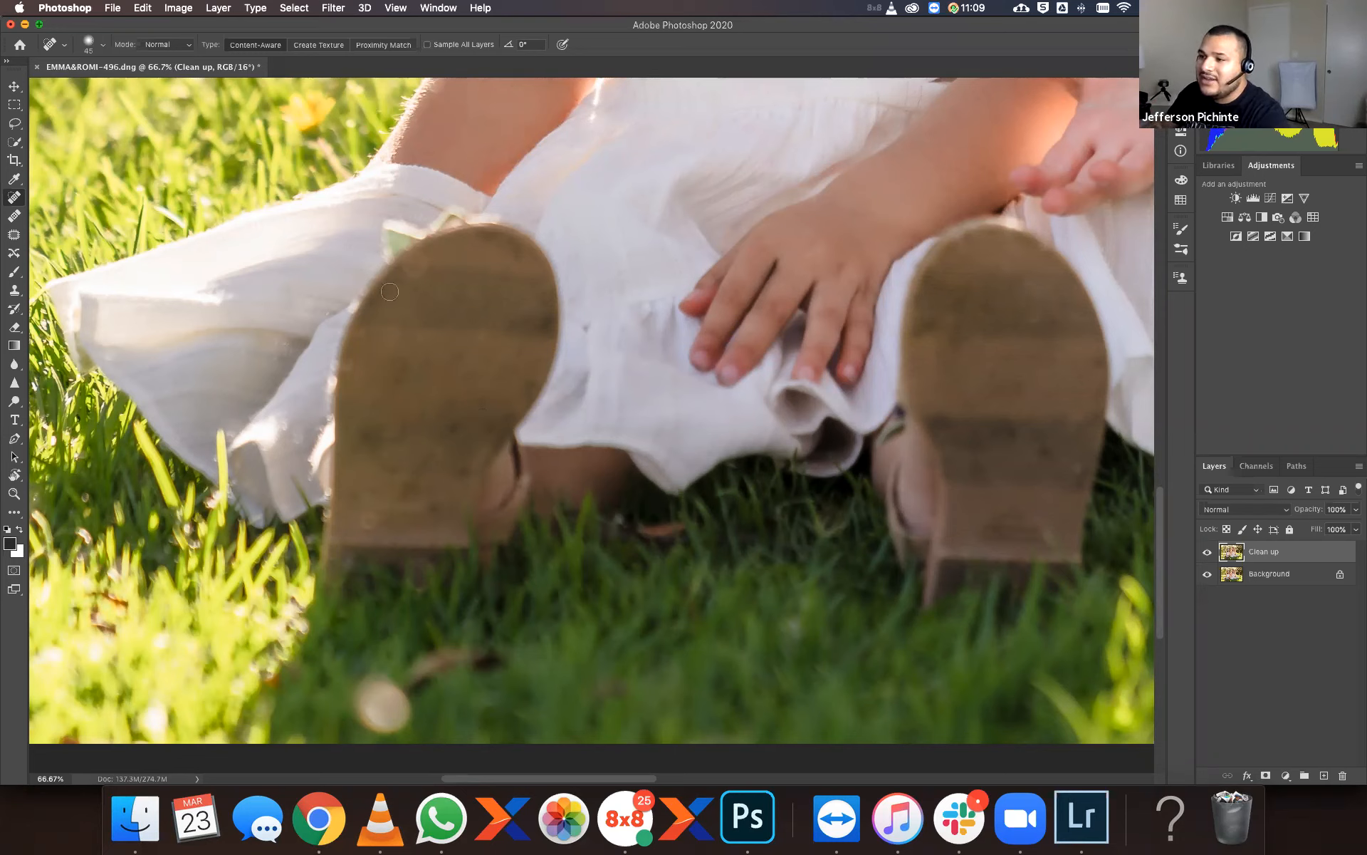
{"action": "left_click_drag", "start_coordinate": [428, 313], "coordinate": [403, 436]}
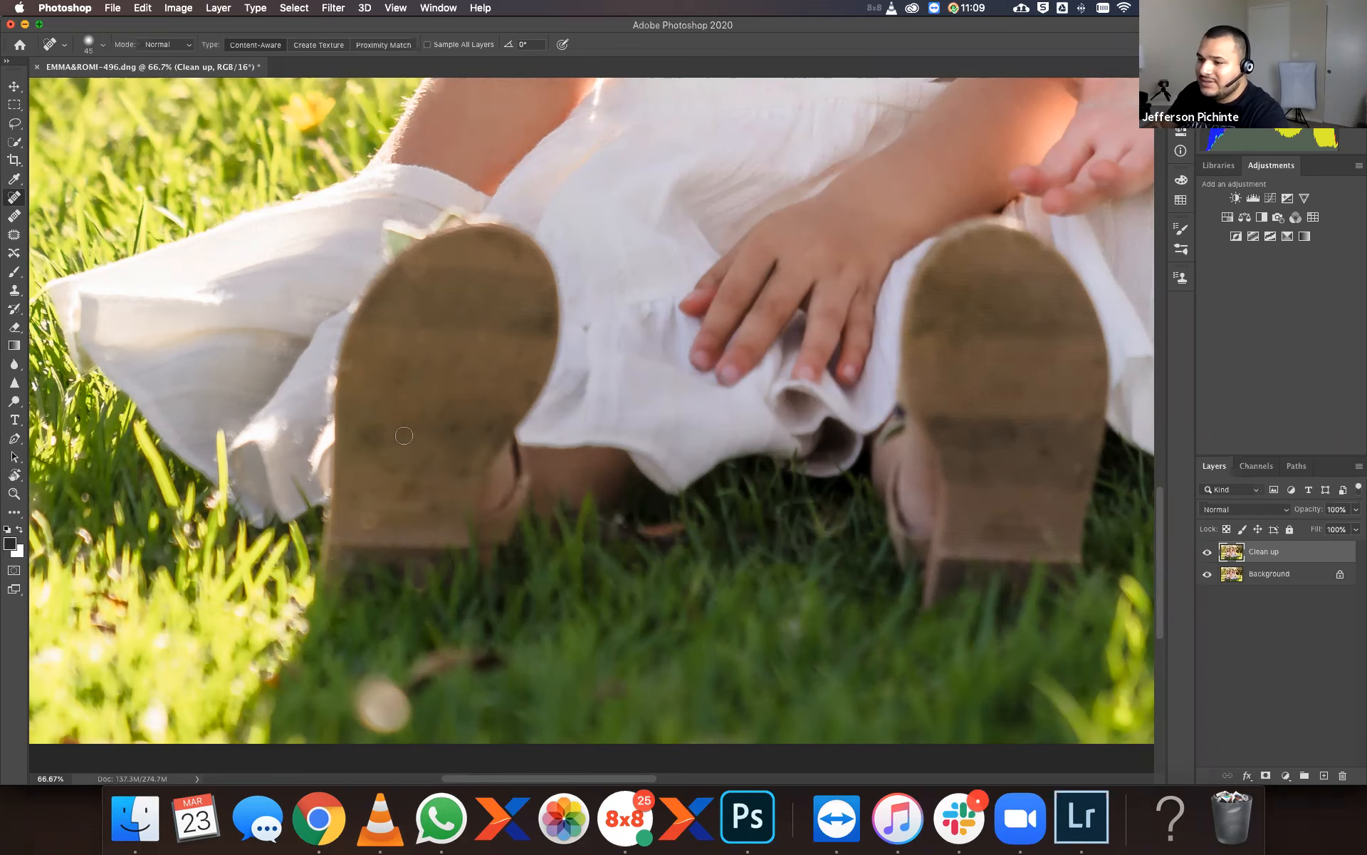
{"action": "left_click", "coordinate": [462, 381]}
{"action": "left_click", "coordinate": [1018, 349]}
{"action": "left_click", "coordinate": [1020, 411]}
{"action": "left_click_drag", "start_coordinate": [1019, 409], "coordinate": [1015, 452]}
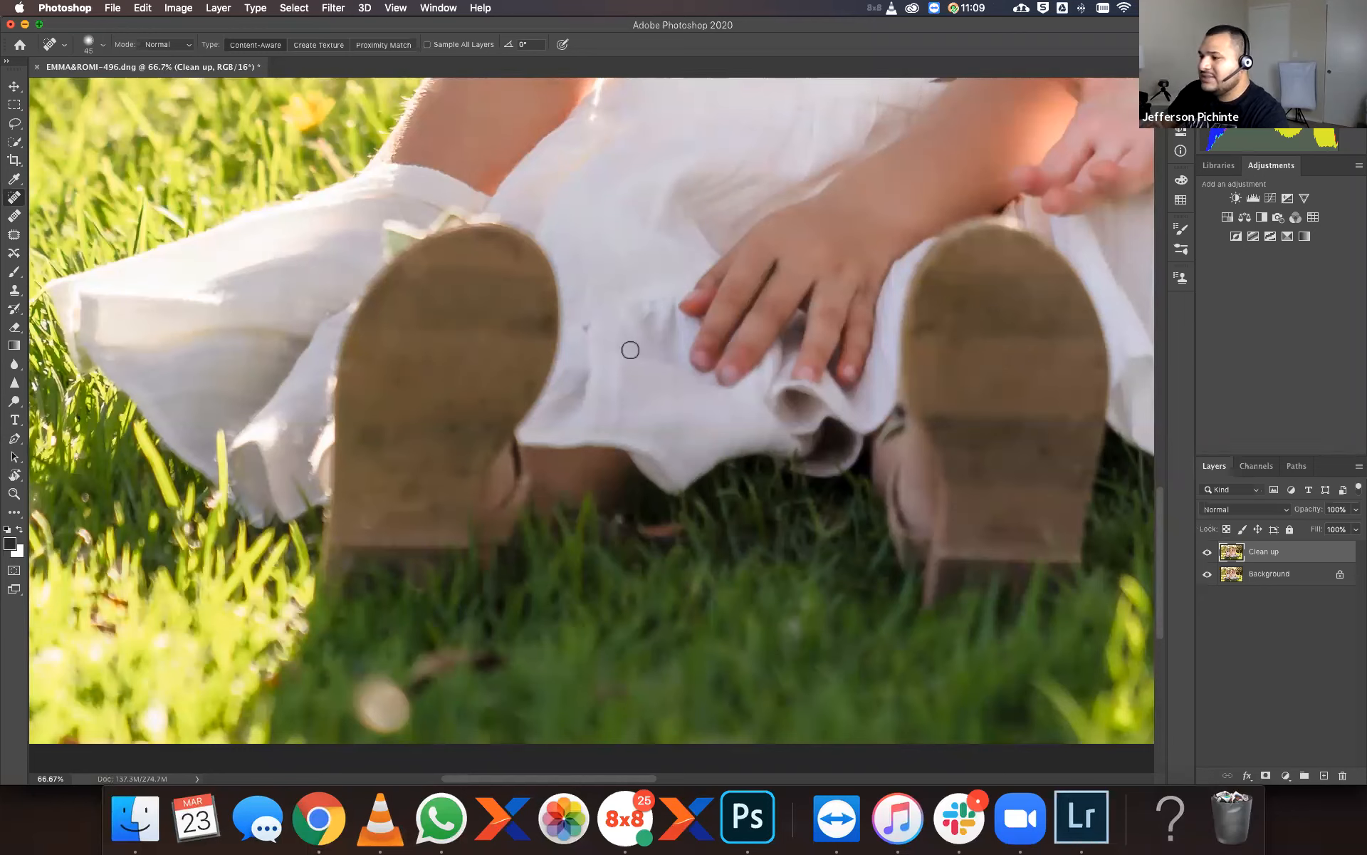
Check the whole retouched photo, save it, and switch to Lightroom Classic.
{"action": "key", "text": "z"}
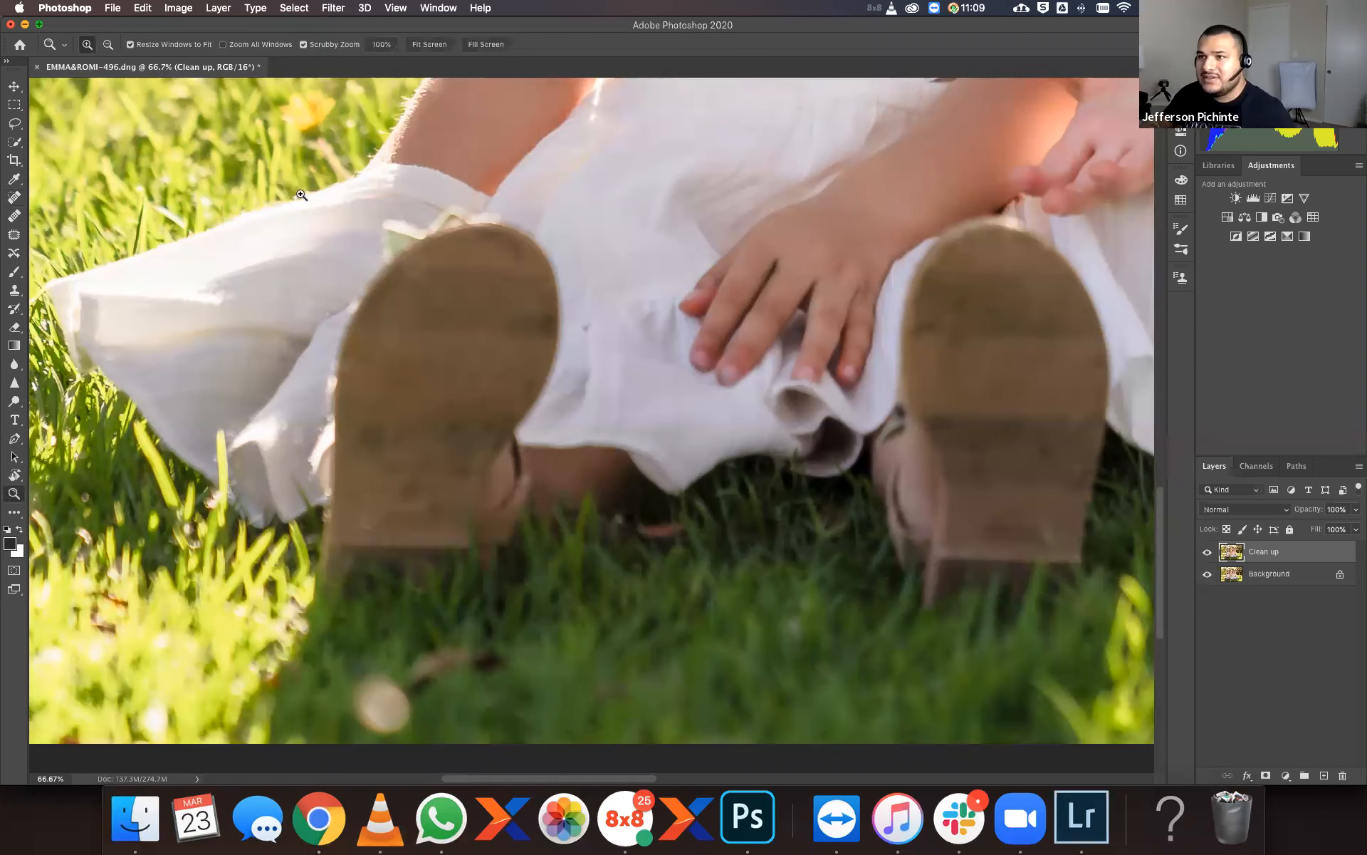
{"action": "left_click", "coordinate": [108, 44]}
{"action": "left_click", "coordinate": [519, 280]}
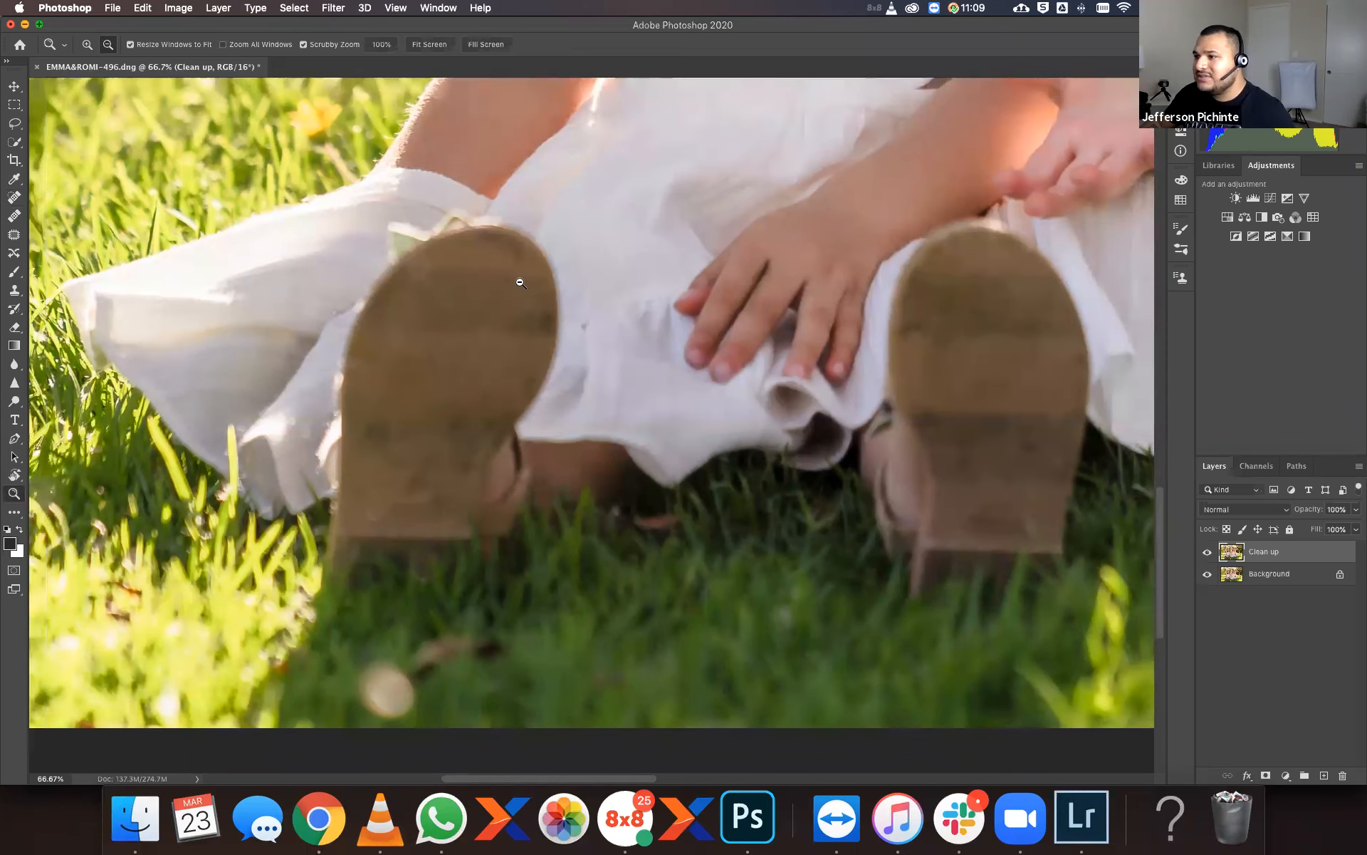
{"action": "left_click", "coordinate": [685, 326]}
{"action": "left_click", "coordinate": [685, 325]}
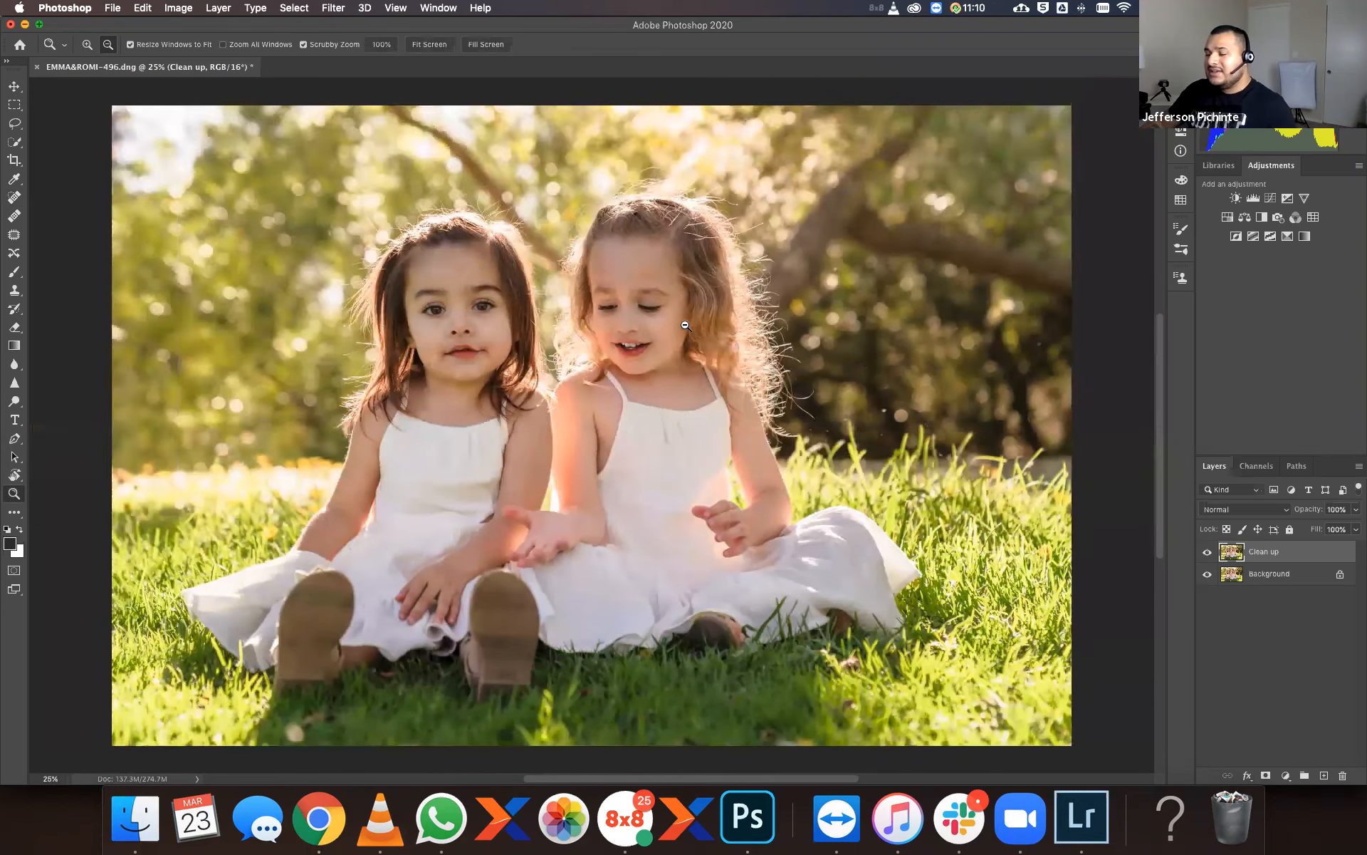
{"action": "left_click", "coordinate": [685, 325]}
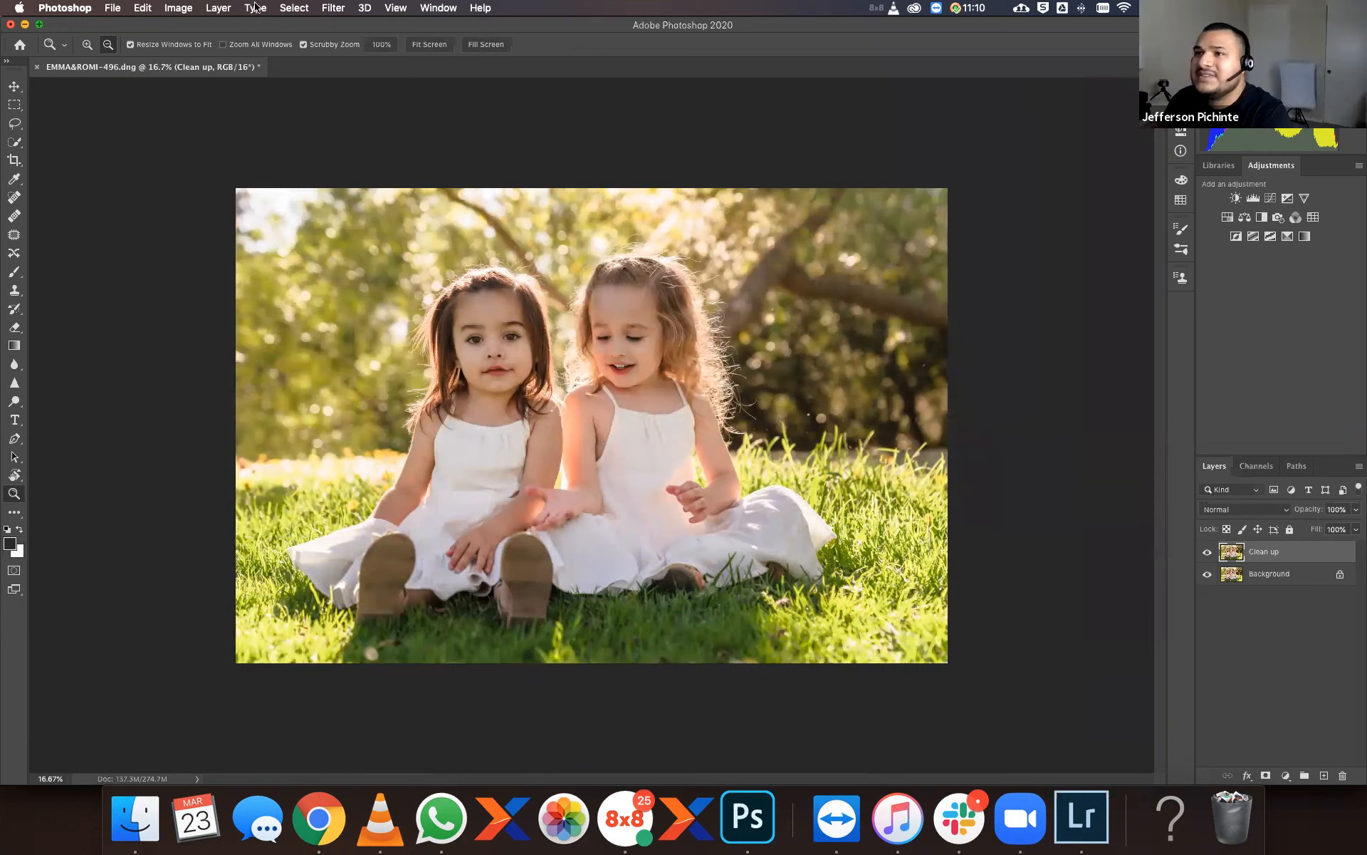
{"action": "left_click", "coordinate": [111, 8]}
{"action": "left_click", "coordinate": [121, 154]}
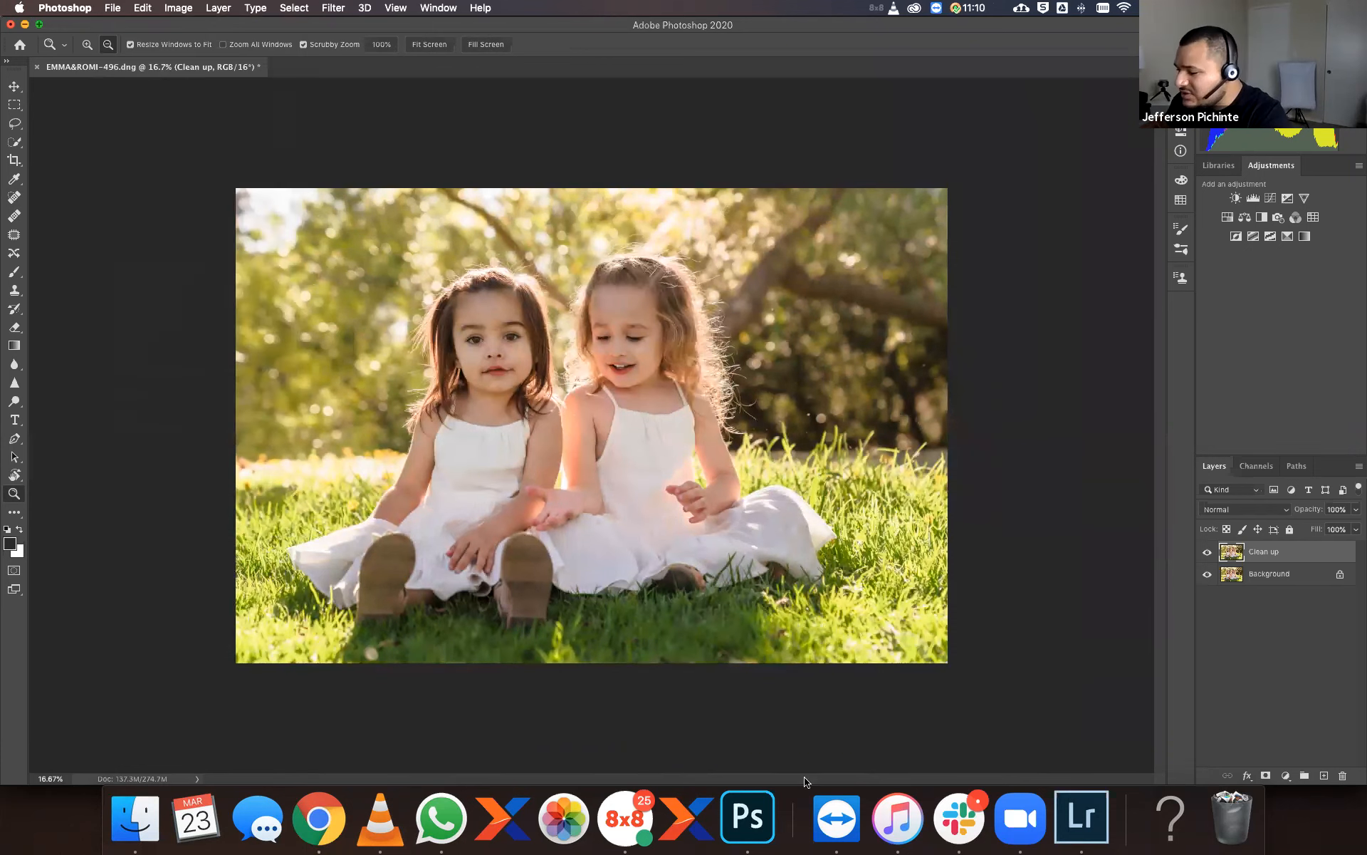
{"action": "left_click", "coordinate": [1093, 814]}
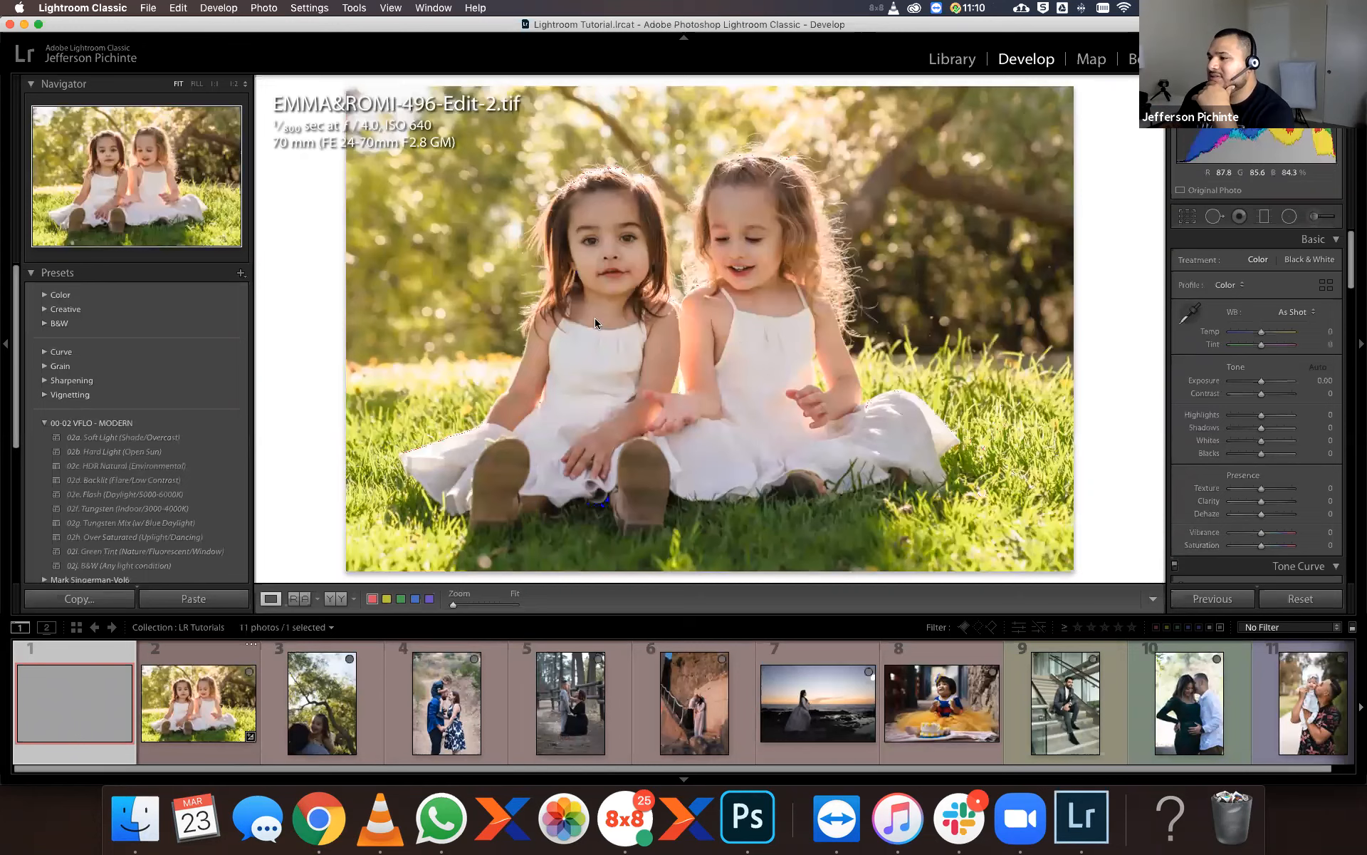
Dismiss the stray xTuple login window and examine the retouched photo in a larger view, including a close look at the white skirt.
{"action": "right_click", "coordinate": [738, 333]}
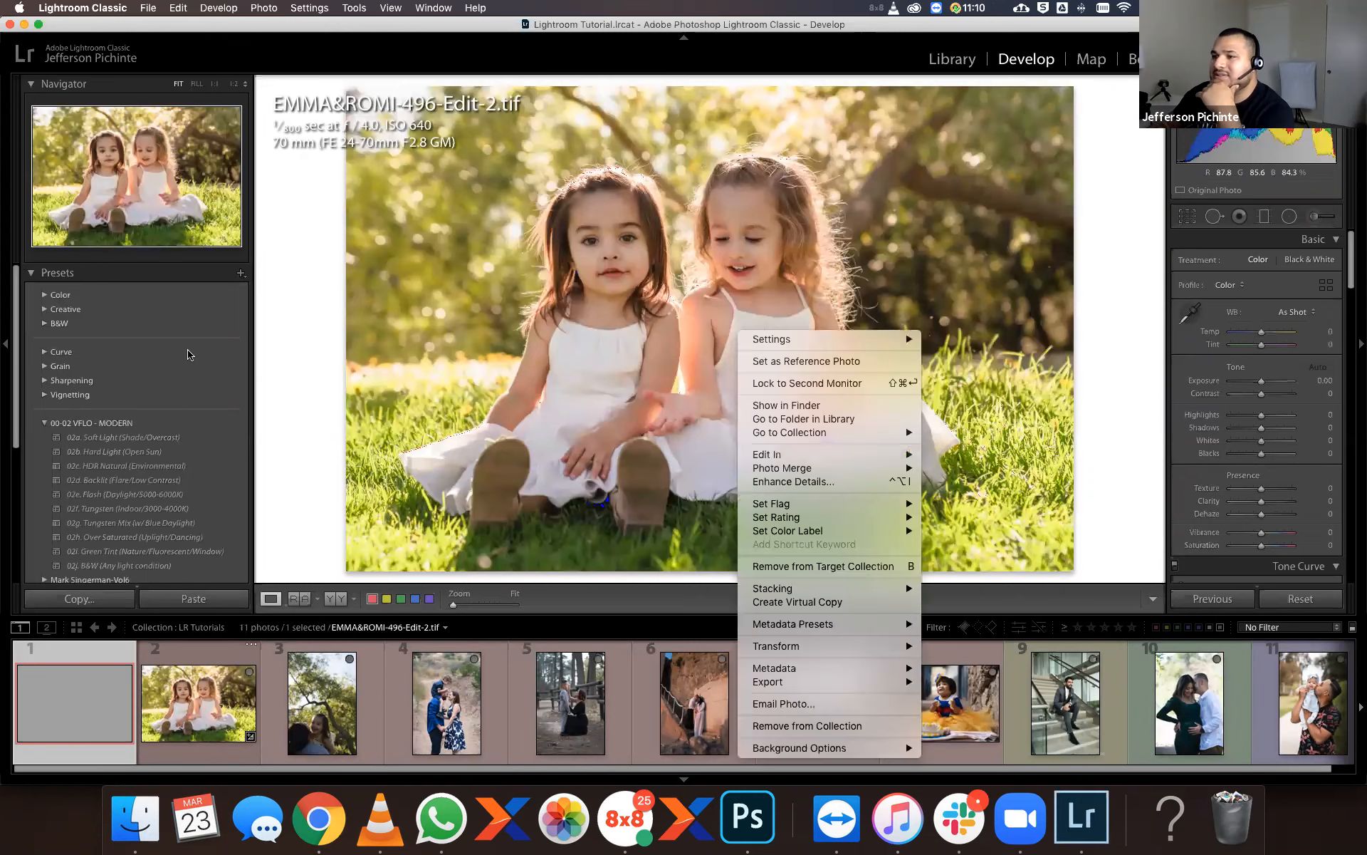
{"action": "left_click", "coordinate": [6, 349]}
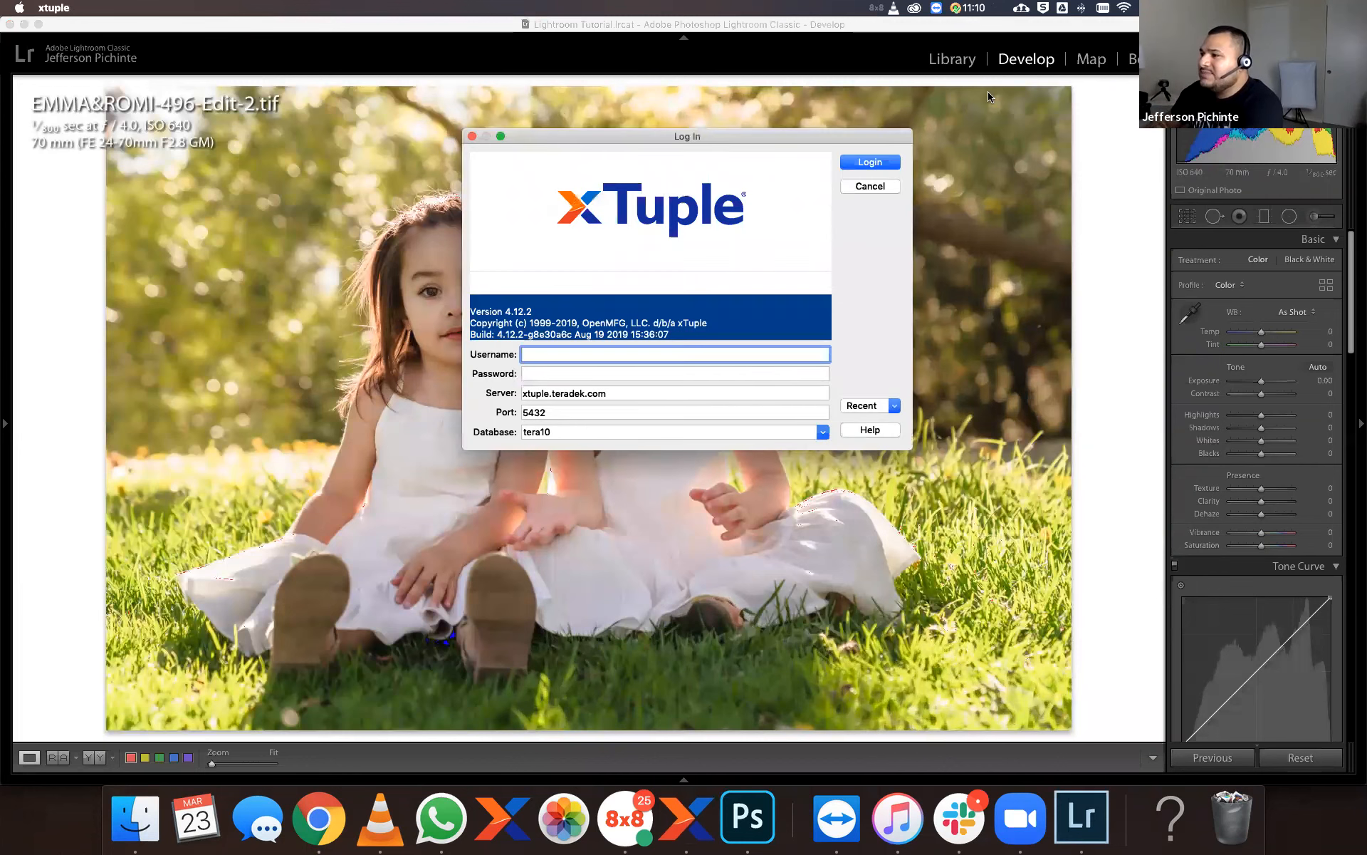
{"action": "left_click", "coordinate": [876, 186]}
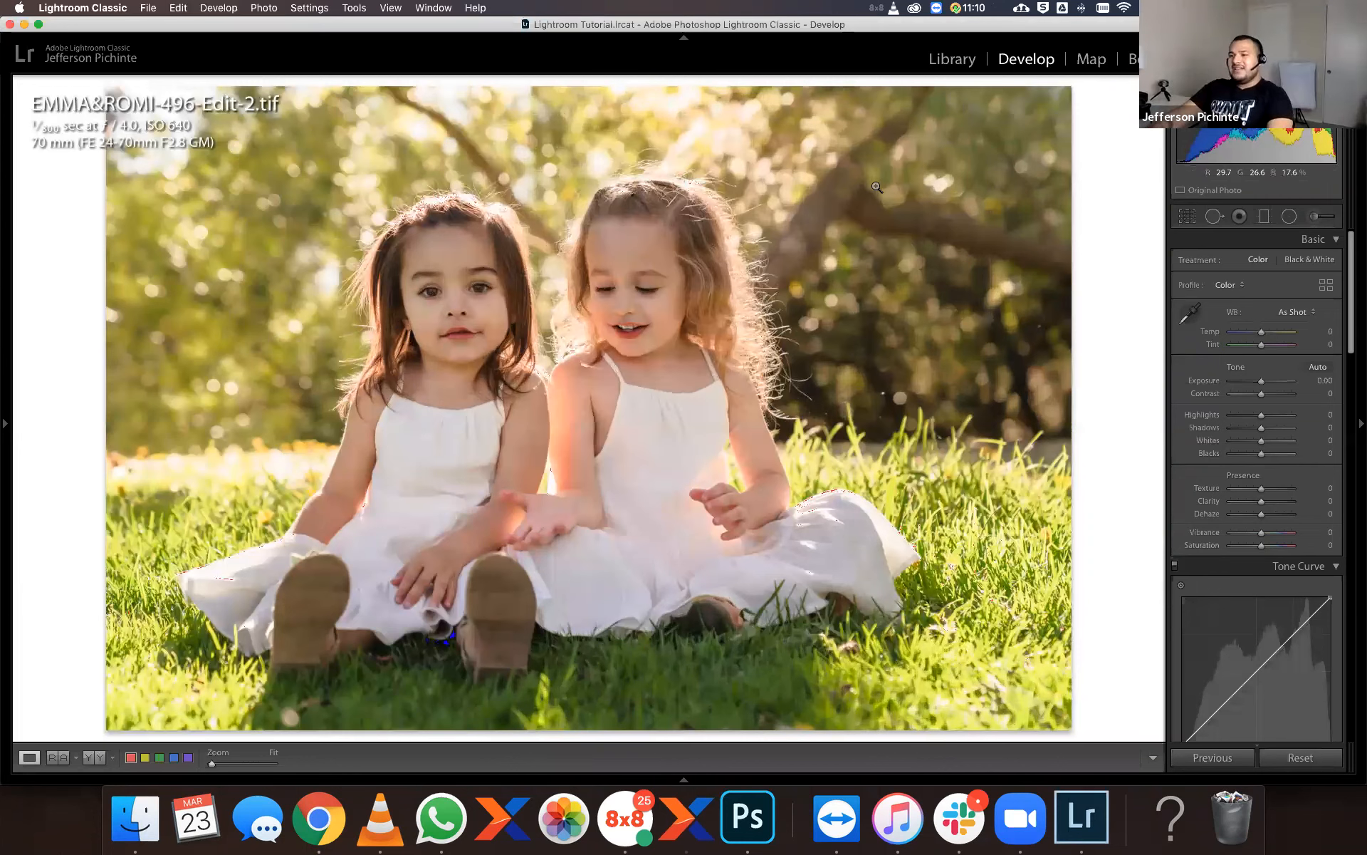
{"action": "left_click", "coordinate": [591, 582]}
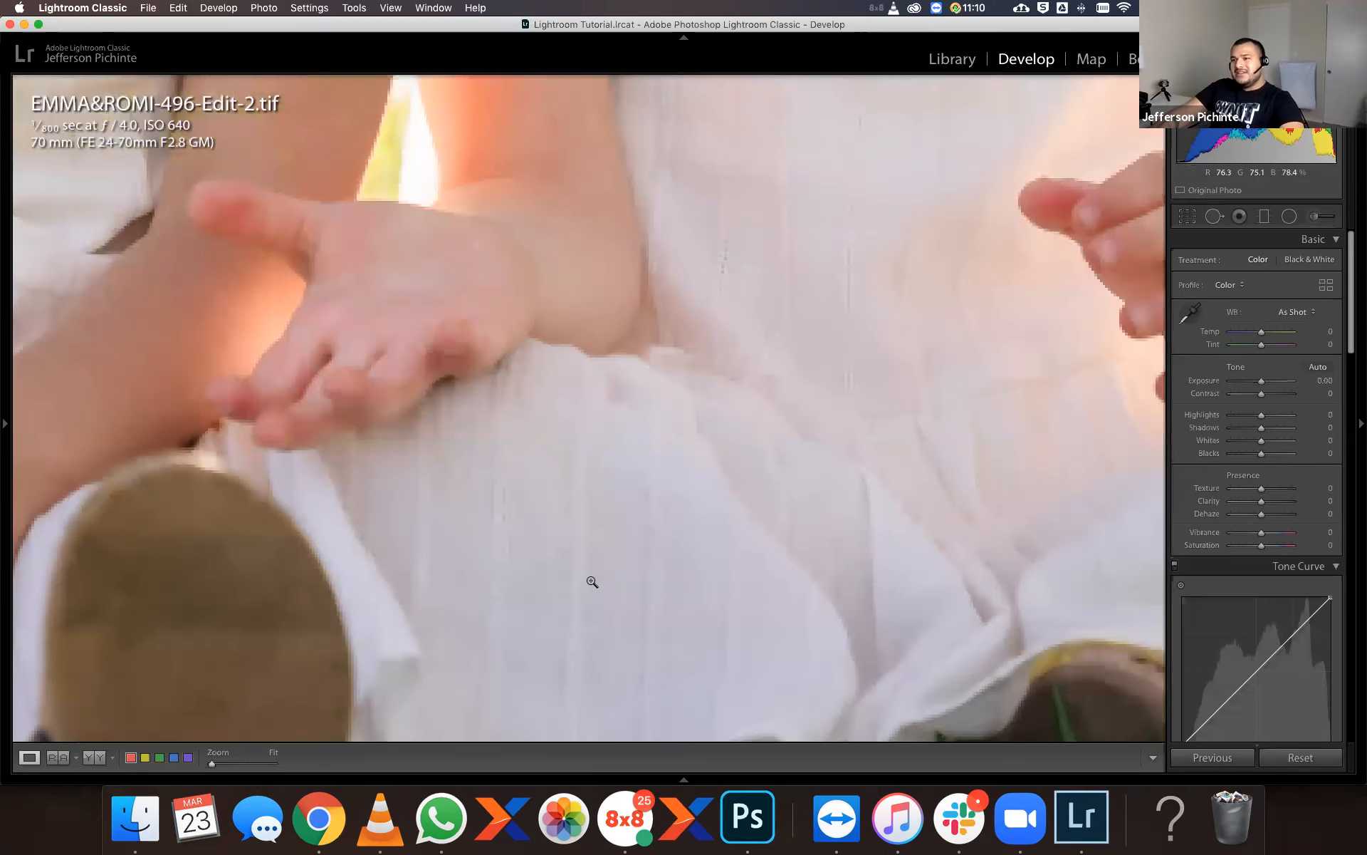
{"action": "left_click", "coordinate": [592, 582]}
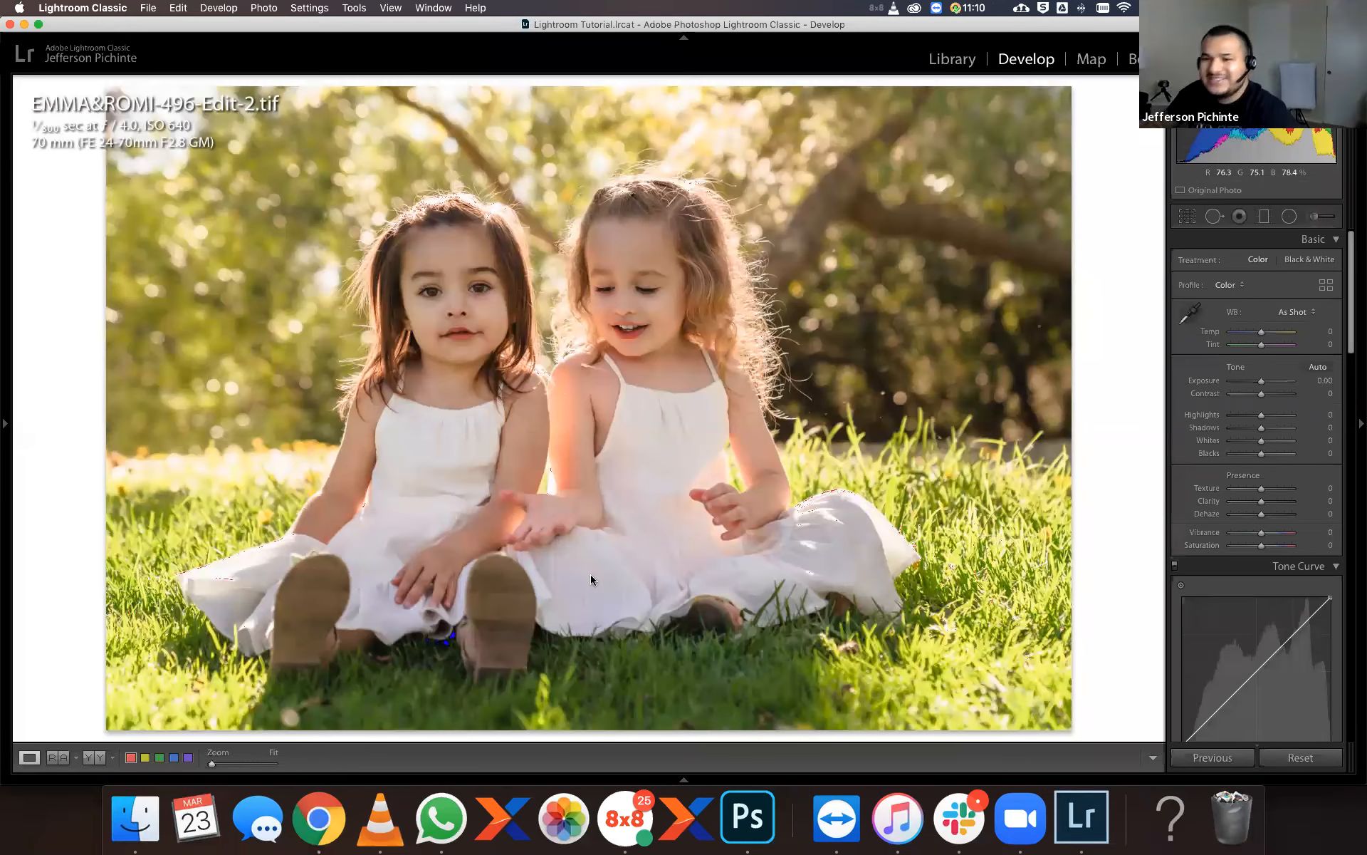
Bring back the presets and the filmstrip, and select the third photo, the vertical shot of two people under the tree.
{"action": "left_click", "coordinate": [4, 422]}
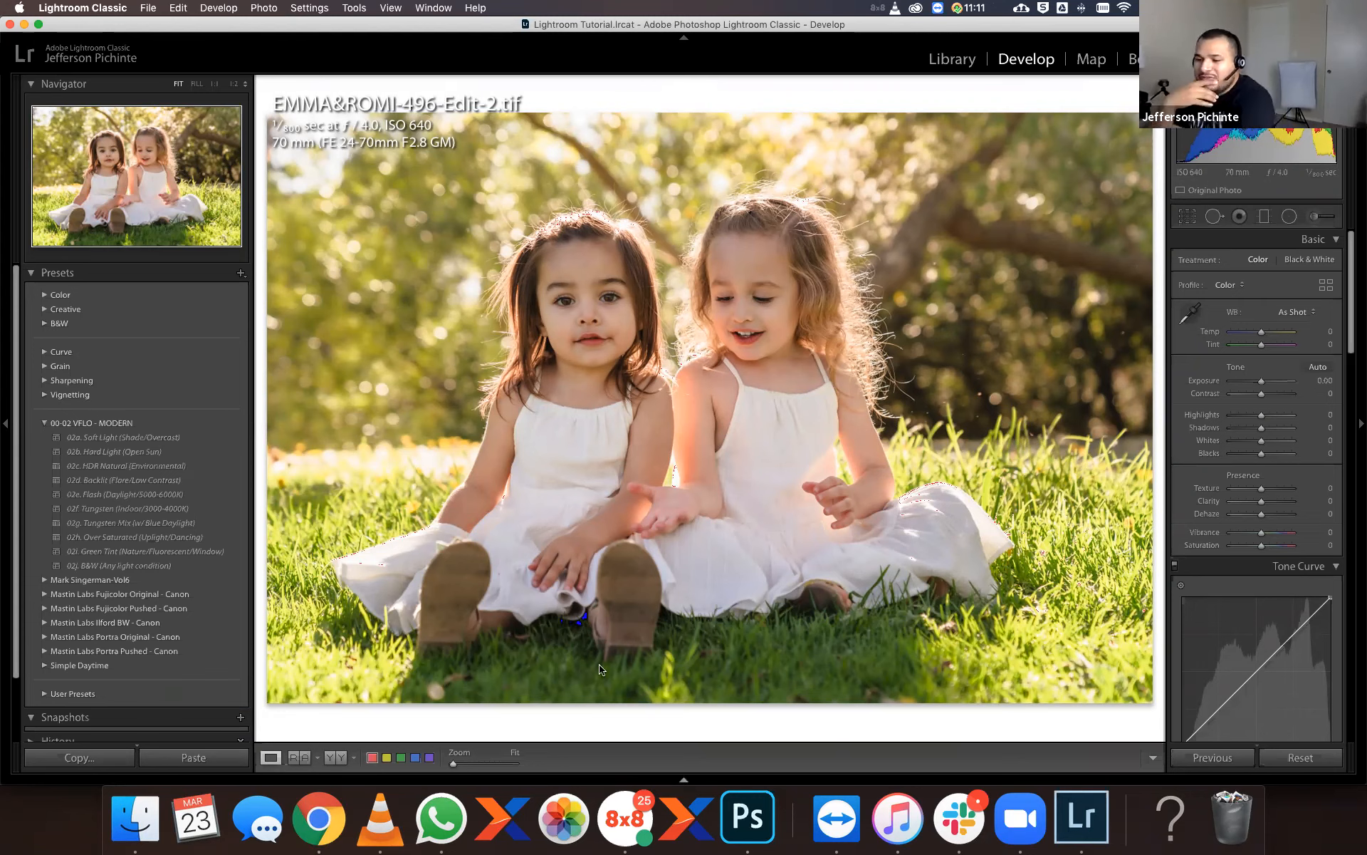
{"action": "key", "text": "F6"}
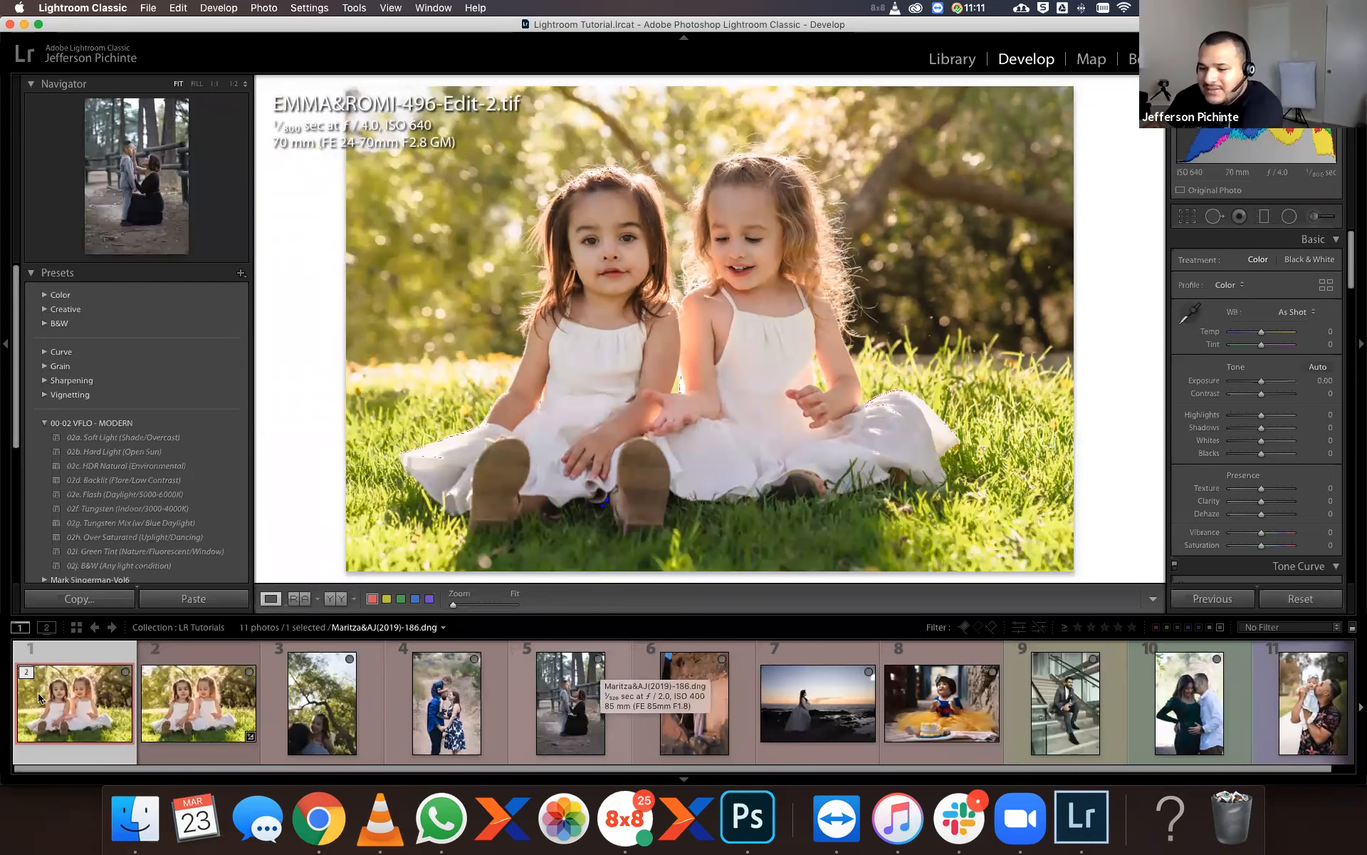
{"action": "left_click", "coordinate": [331, 718]}
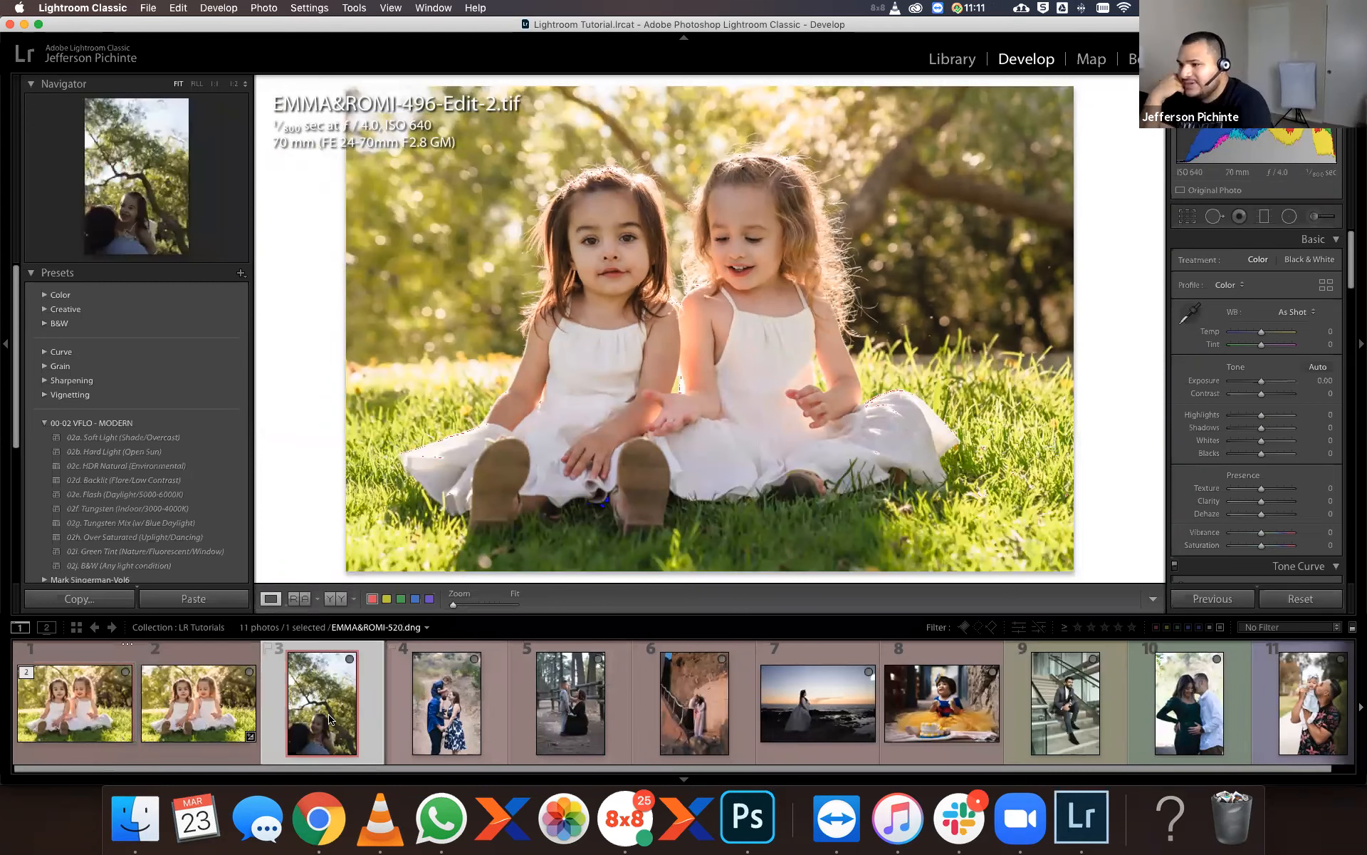
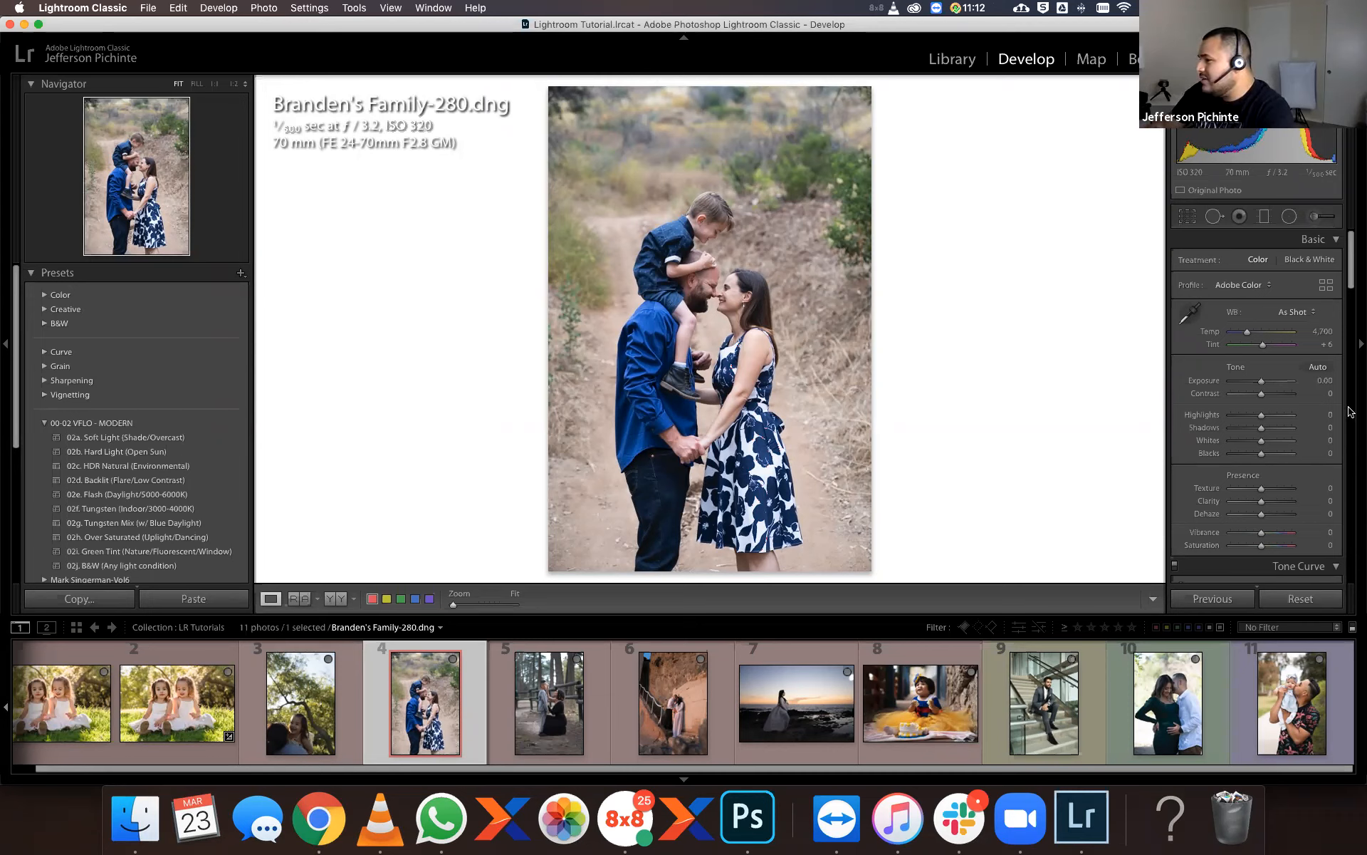
Remove chromatic aberration and enable lens profile corrections for the family portrait on the dirt path.
{"action": "scroll", "coordinate": [1348, 428], "scroll_direction": "down", "scroll_amount": 10}
{"action": "scroll", "coordinate": [1344, 454], "scroll_direction": "down", "scroll_amount": 5}
{"action": "left_click", "coordinate": [1183, 406]}
{"action": "left_click", "coordinate": [1184, 419]}
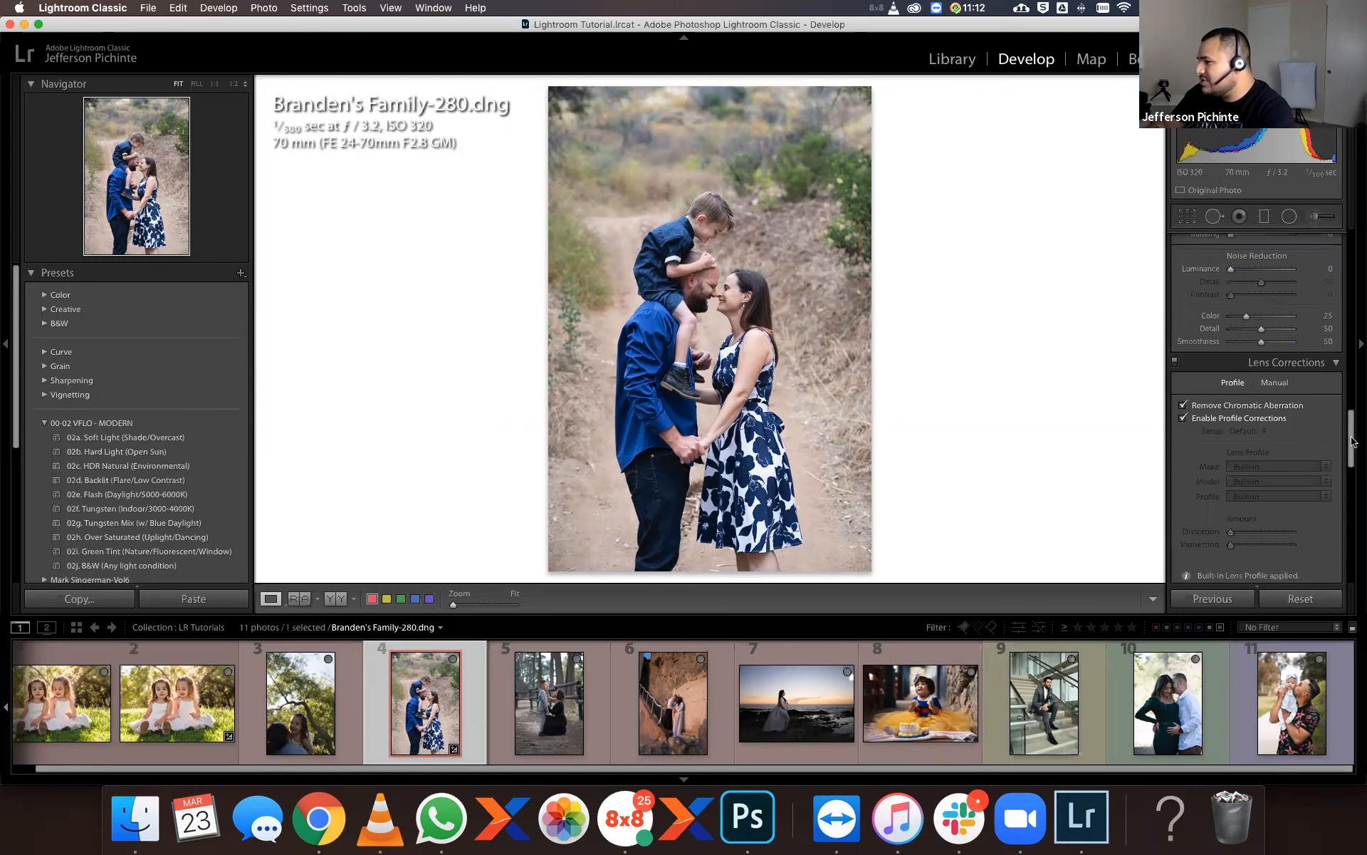
Set the family portrait's exposure to -0.70, apply the 02a. Soft Light (Shade/Overcast) preset, and check the couple's faces up close.
{"action": "scroll", "coordinate": [1355, 168], "scroll_direction": "up", "scroll_amount": 15}
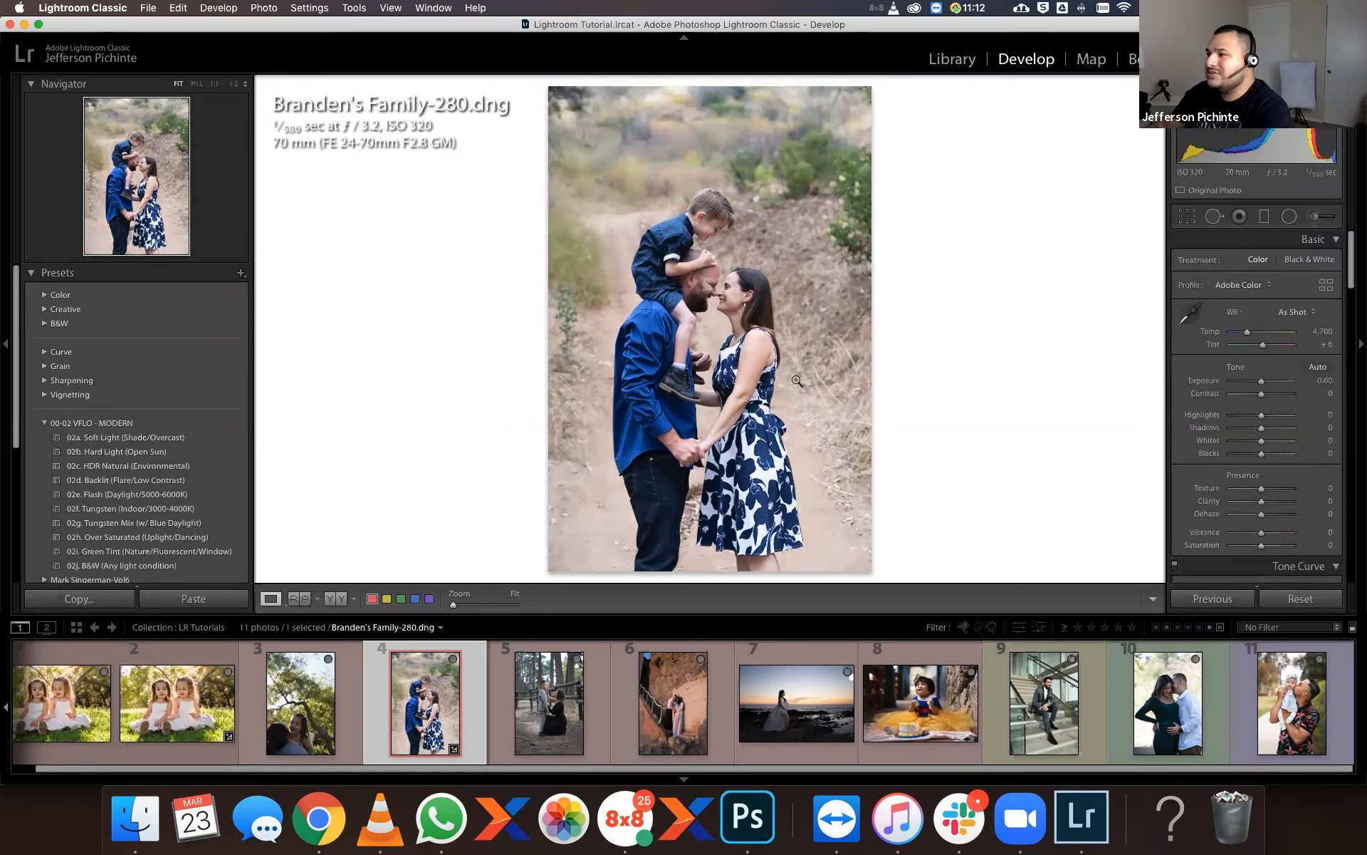
{"action": "left_click", "coordinate": [1321, 381]}
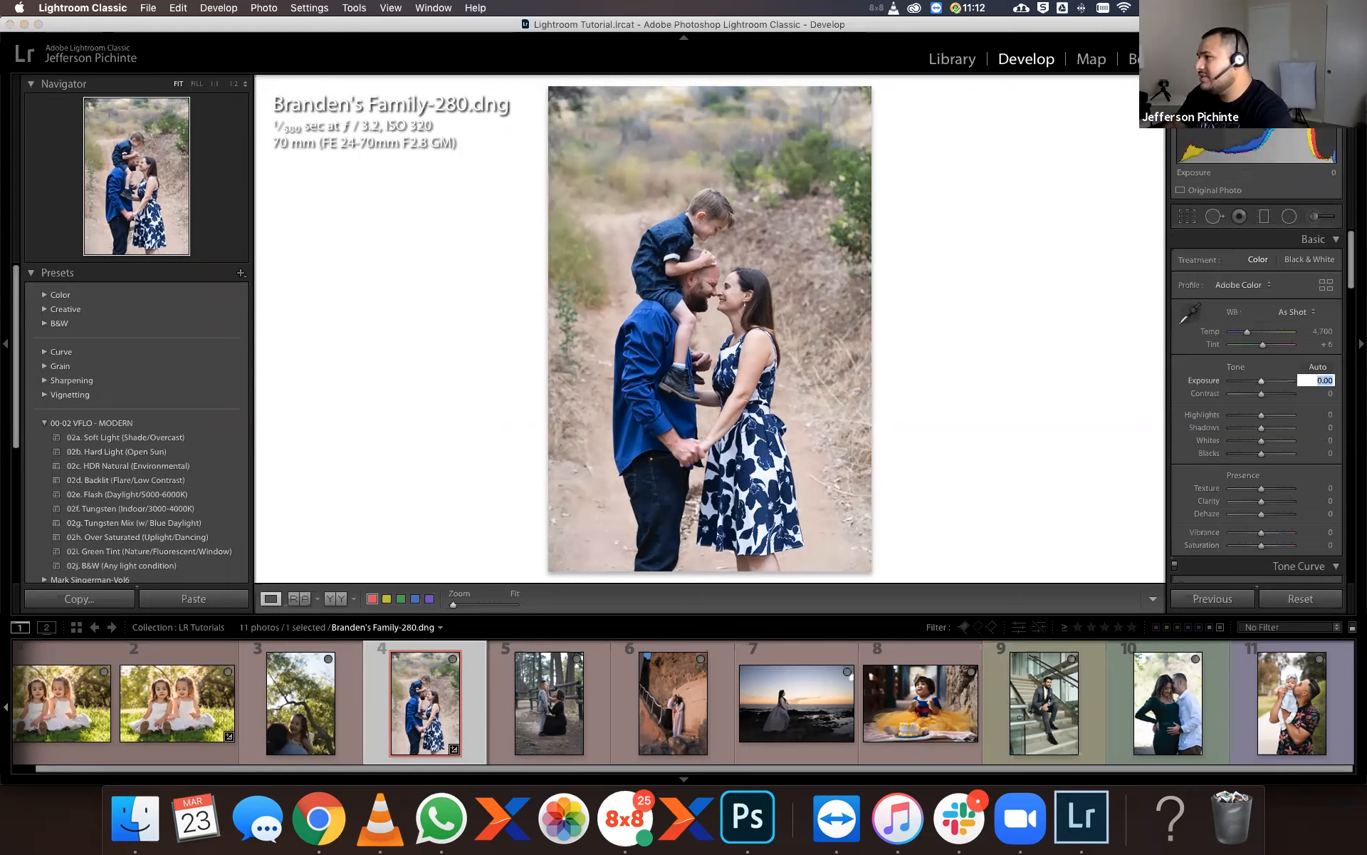
{"action": "type", "text": "-0.7"}
{"action": "key", "text": "Return"}
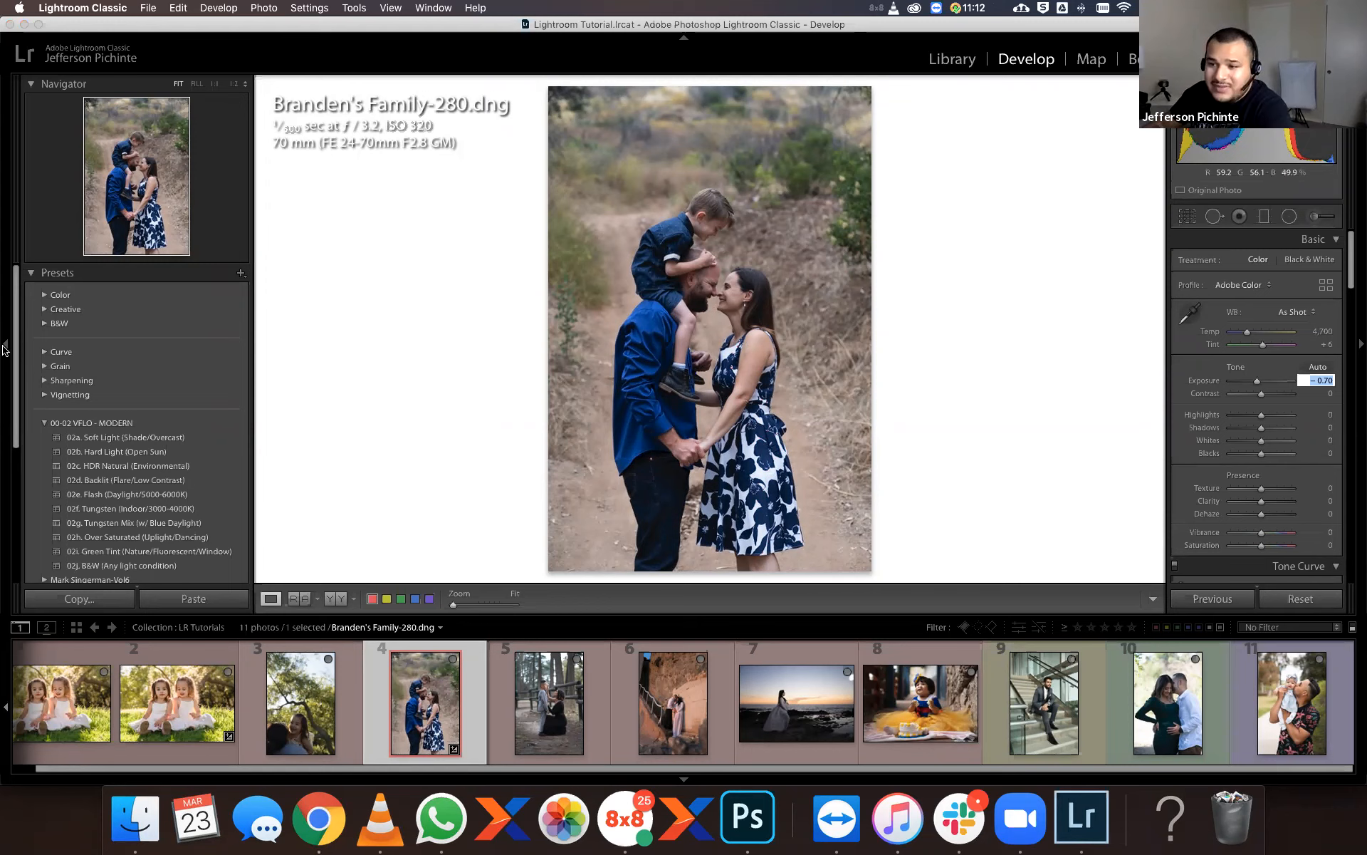
{"action": "left_click", "coordinate": [163, 437]}
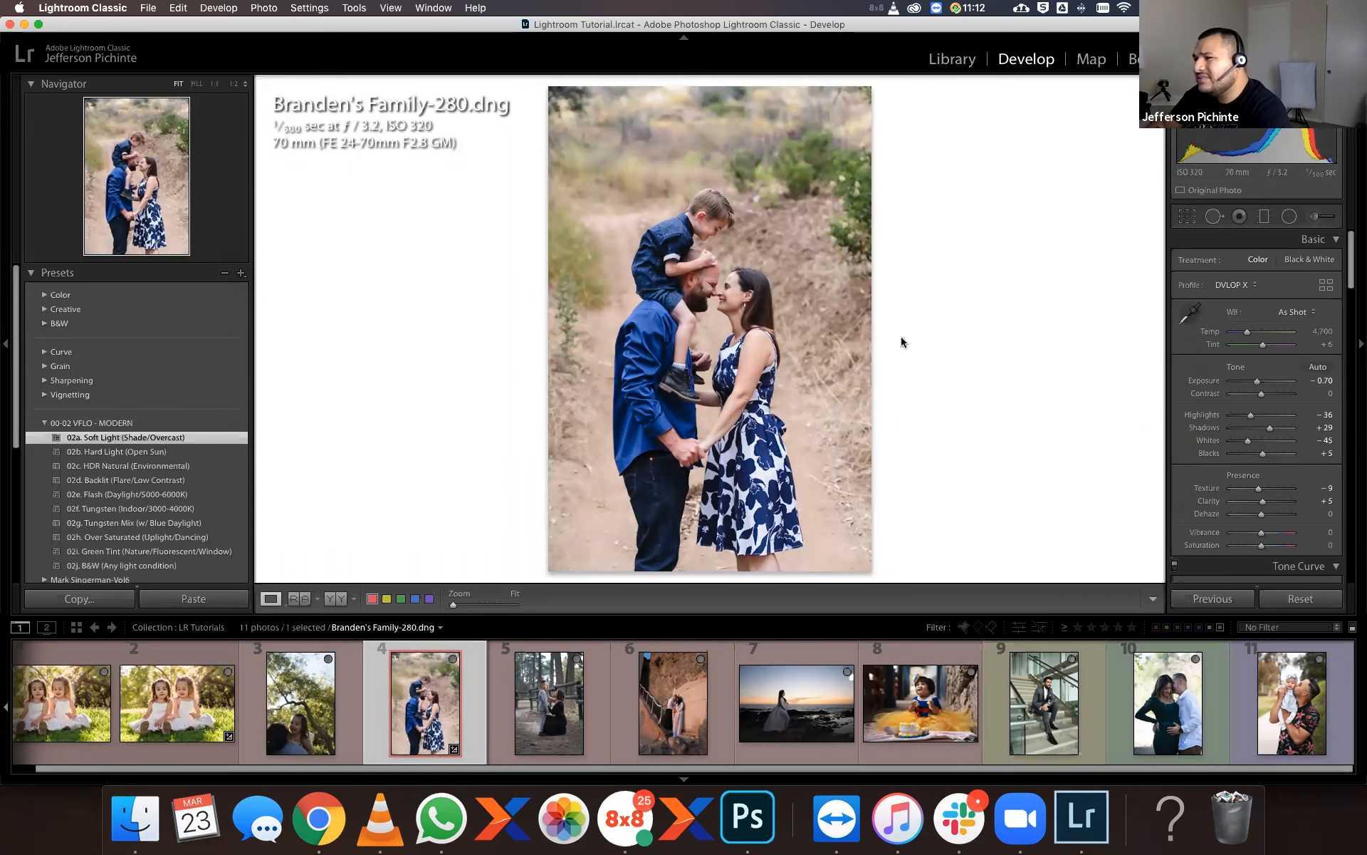
{"action": "left_click", "coordinate": [720, 275]}
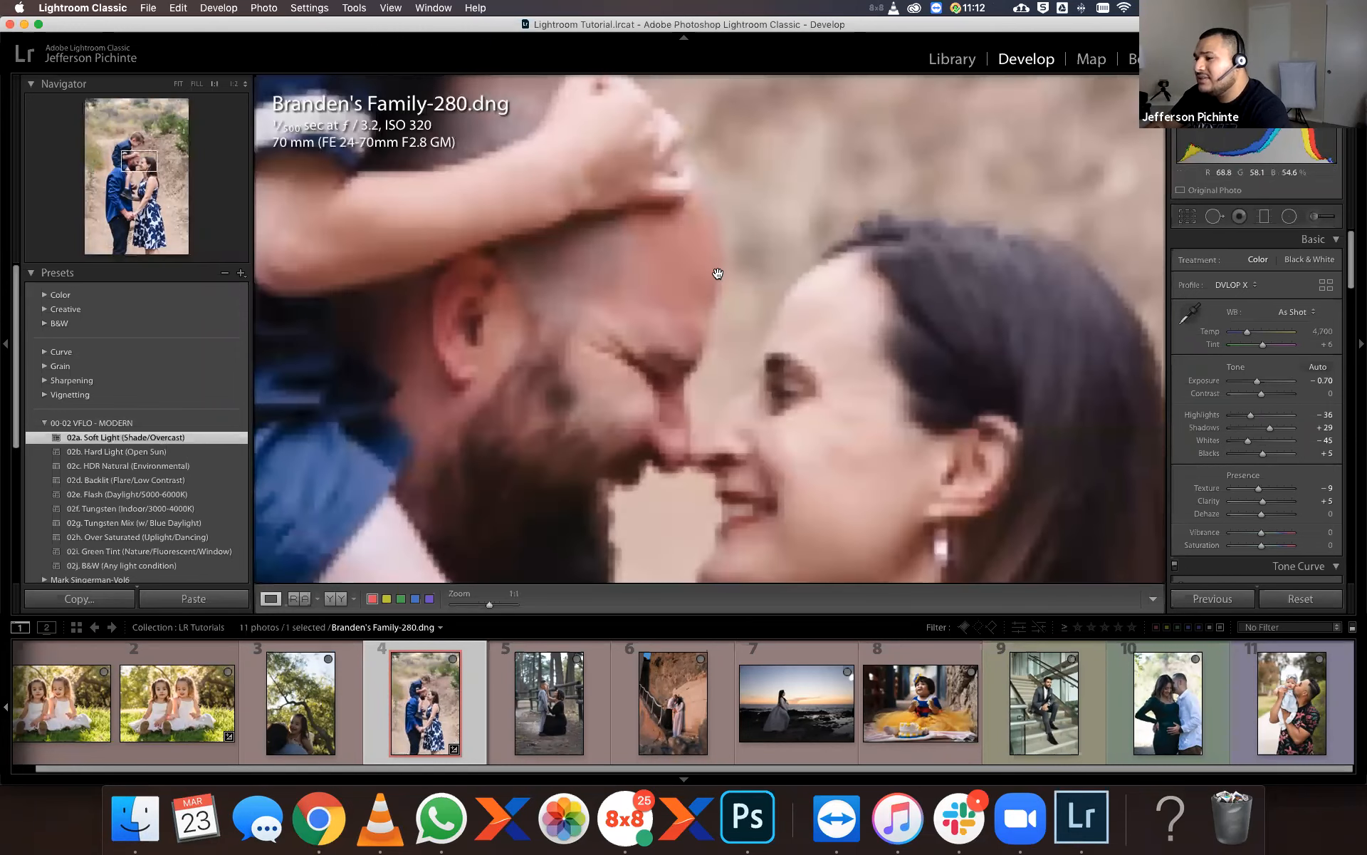
{"action": "key", "text": "z"}
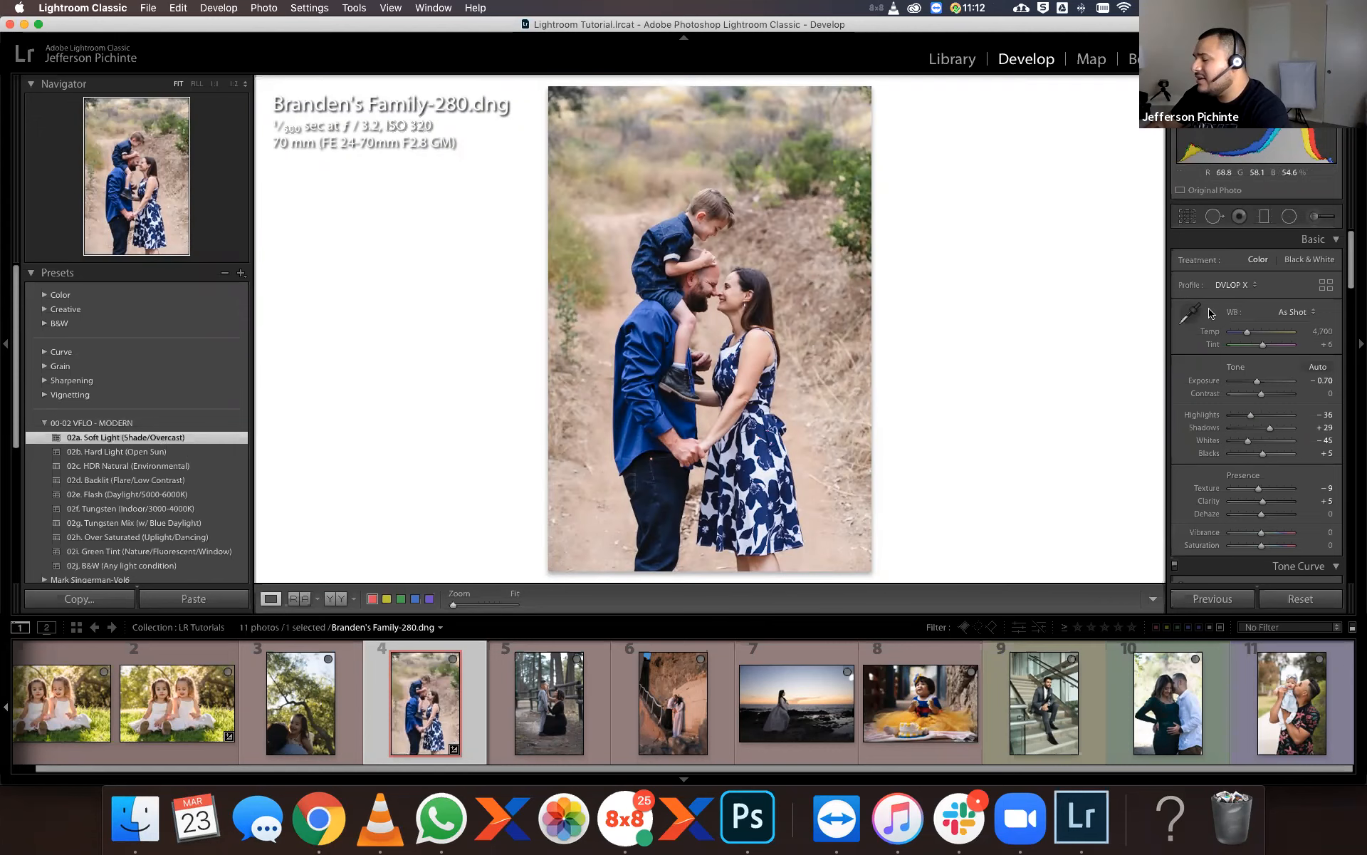
Set the white balance by sampling white areas of the woman's patterned dress as the neutral target.
{"action": "left_click", "coordinate": [1194, 313]}
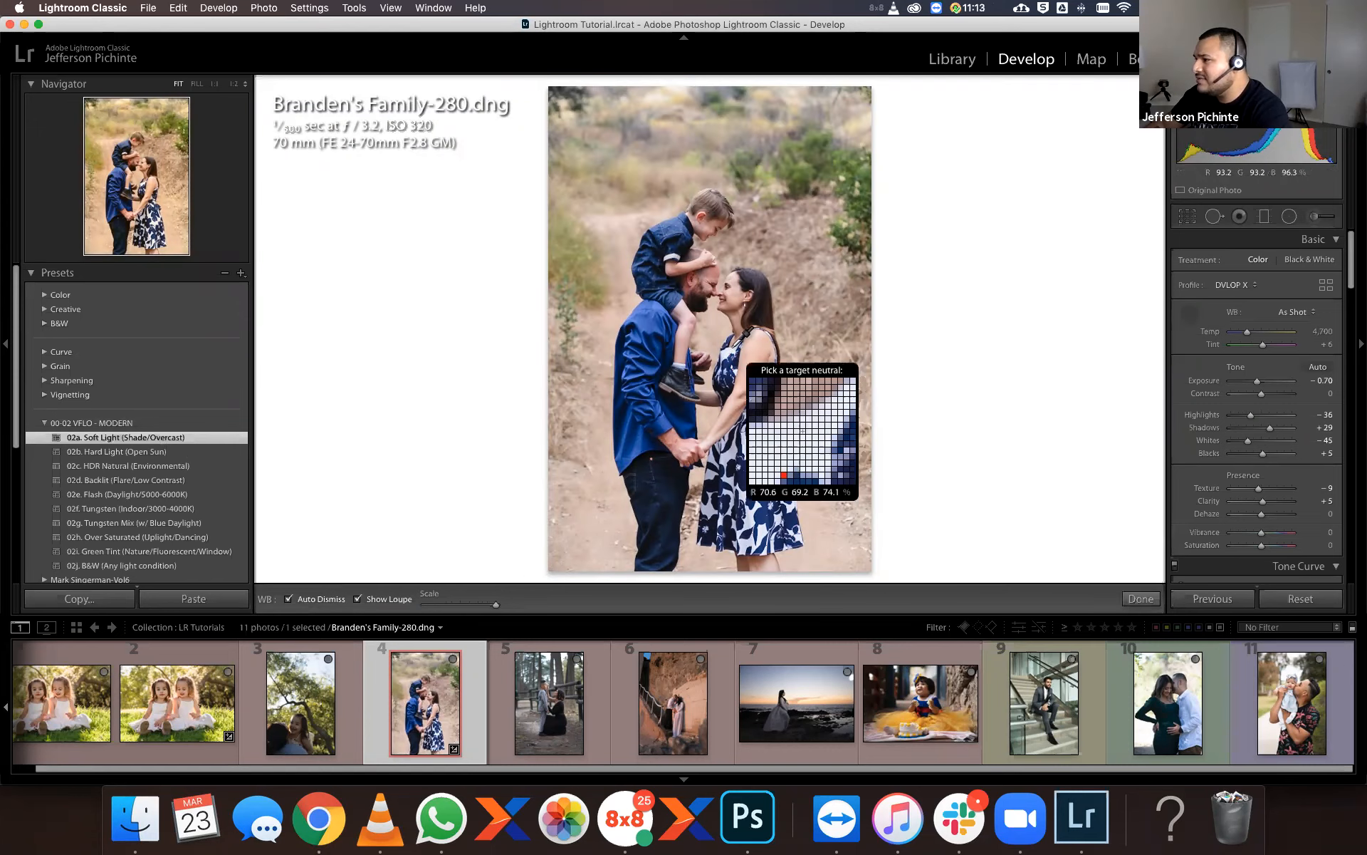
{"action": "left_click", "coordinate": [732, 349]}
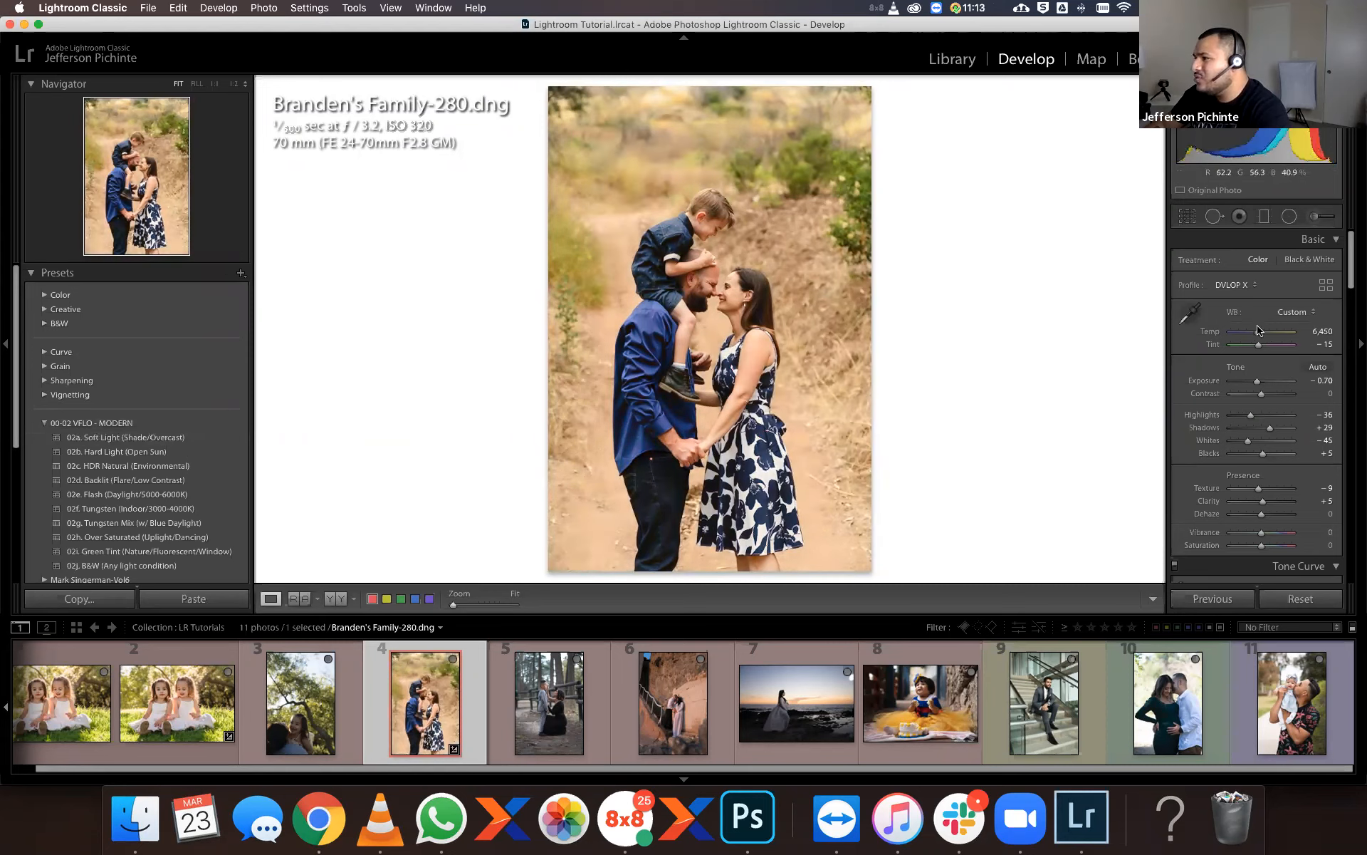
{"action": "left_click", "coordinate": [1189, 313]}
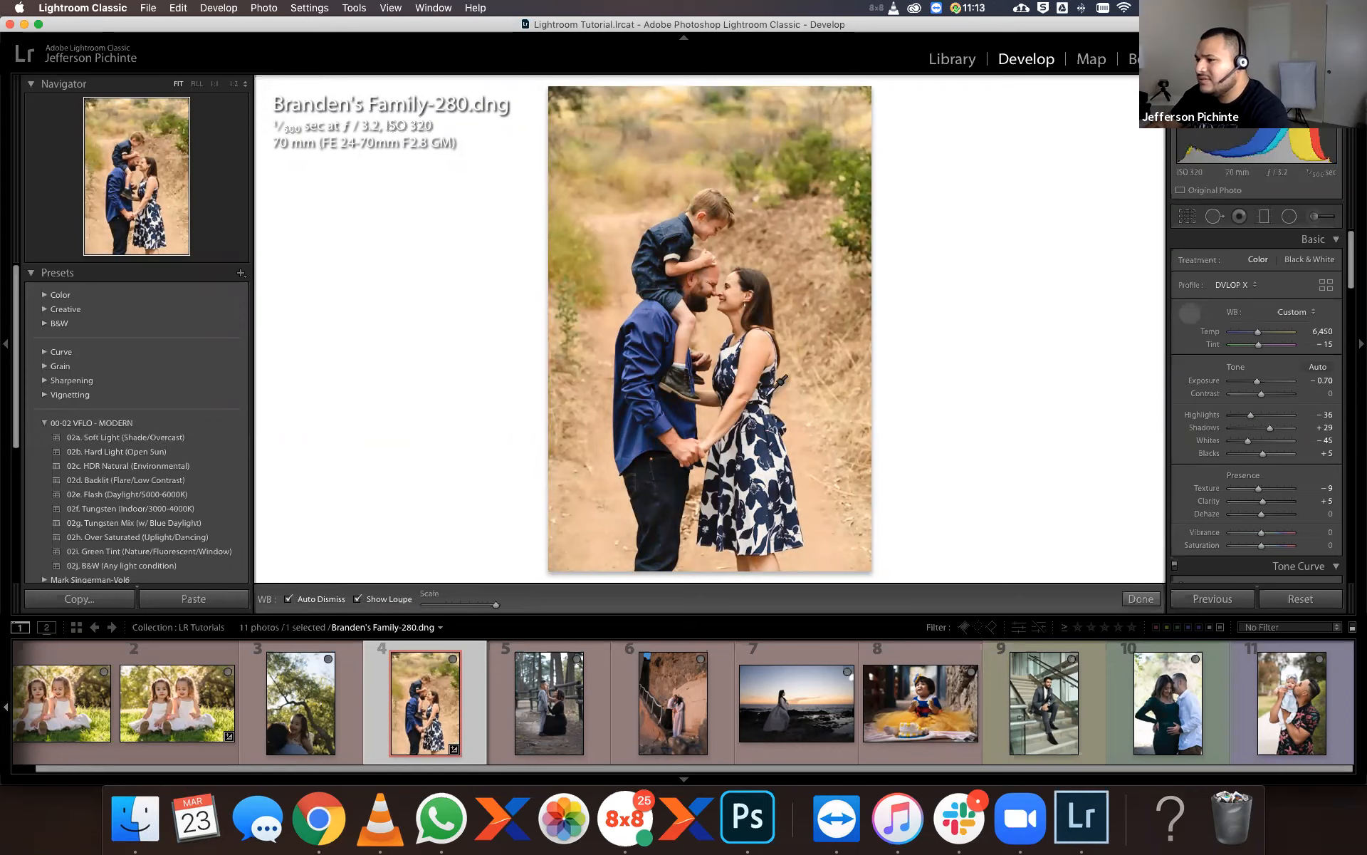
{"action": "left_click", "coordinate": [755, 397]}
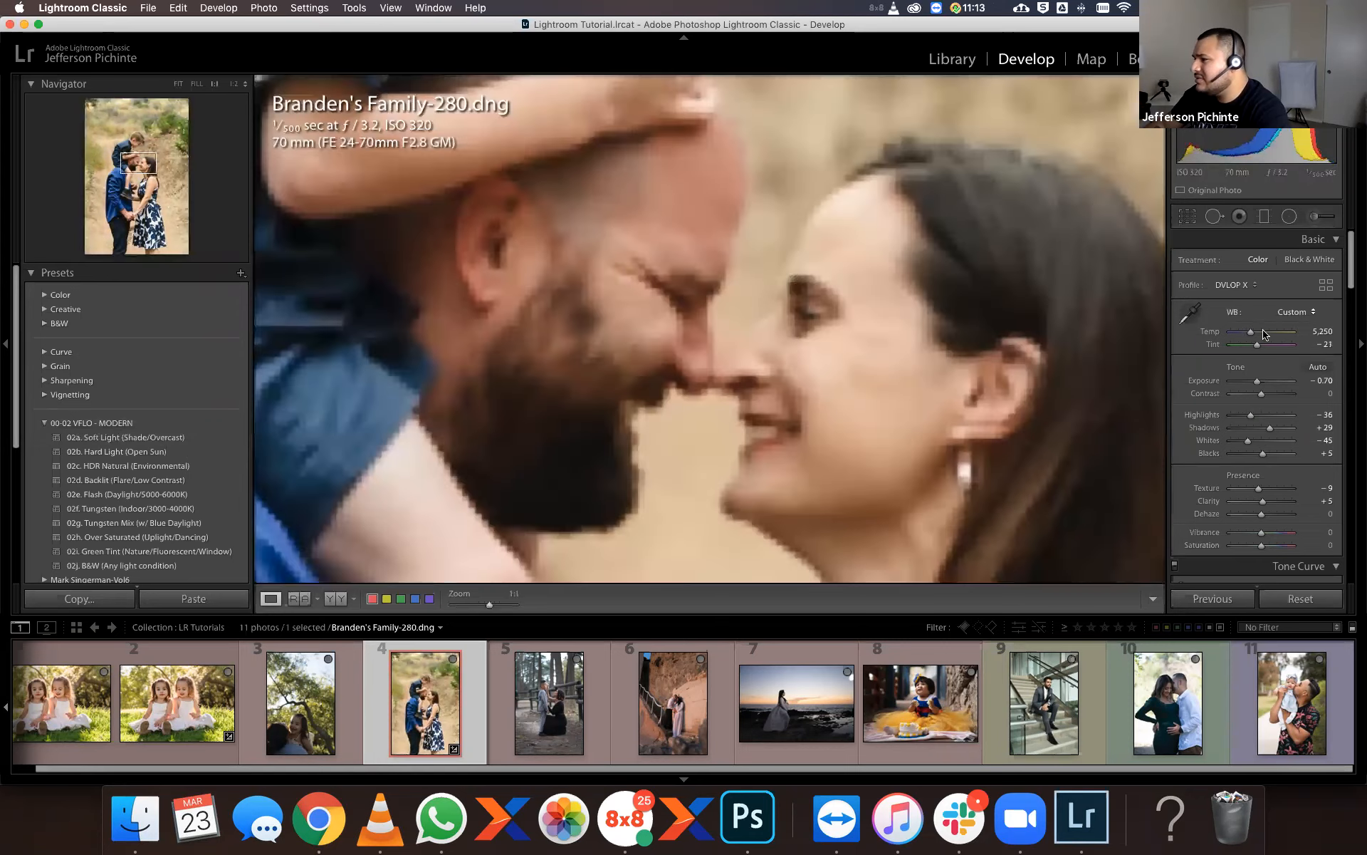
Fine-tune the white balance to a tint of -16 and a temperature of 5,634, judging the couple's skin tones.
{"action": "key", "text": "z"}
{"action": "left_click_drag", "start_coordinate": [1262, 348], "coordinate": [1262, 347]}
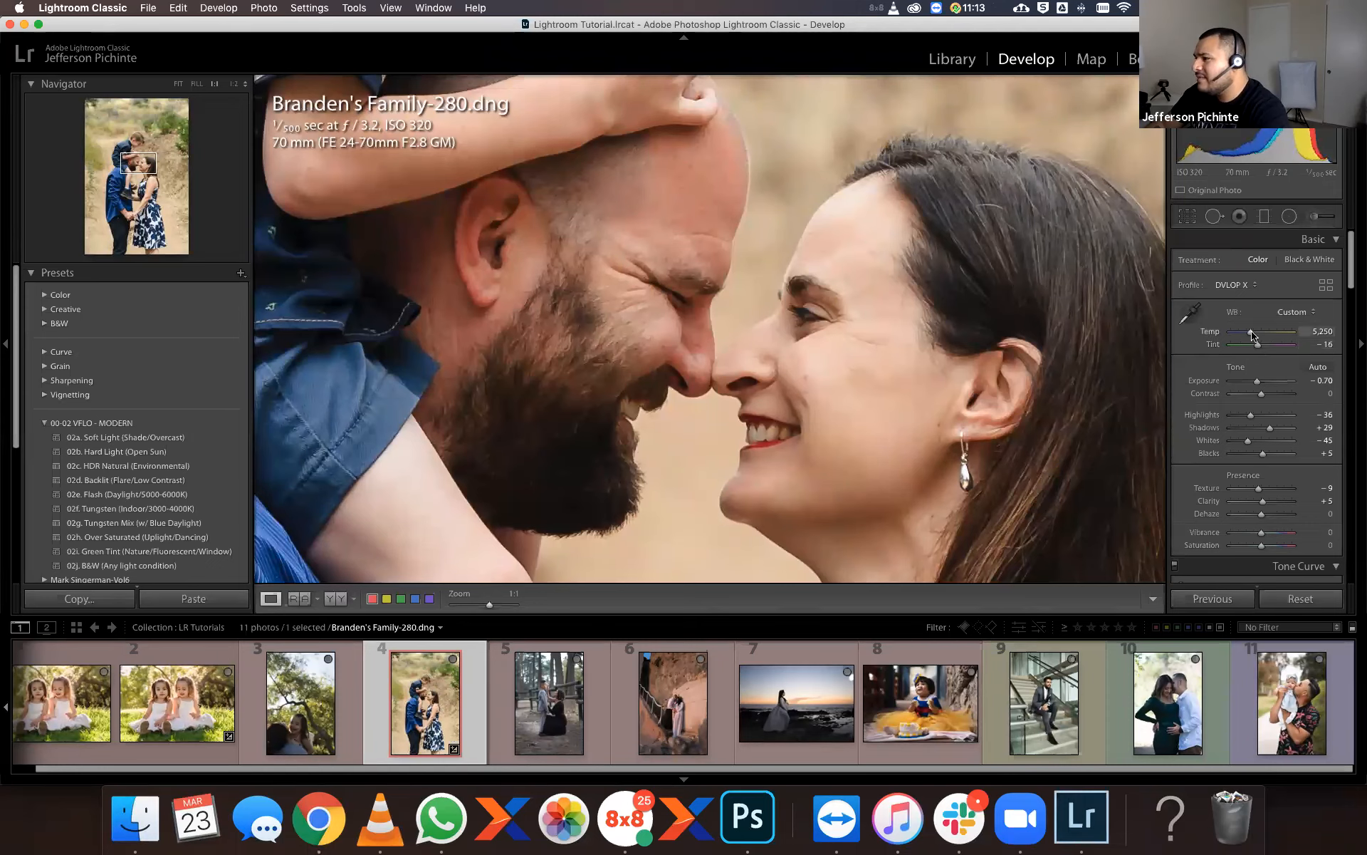
{"action": "left_click_drag", "start_coordinate": [1255, 335], "coordinate": [1256, 335]}
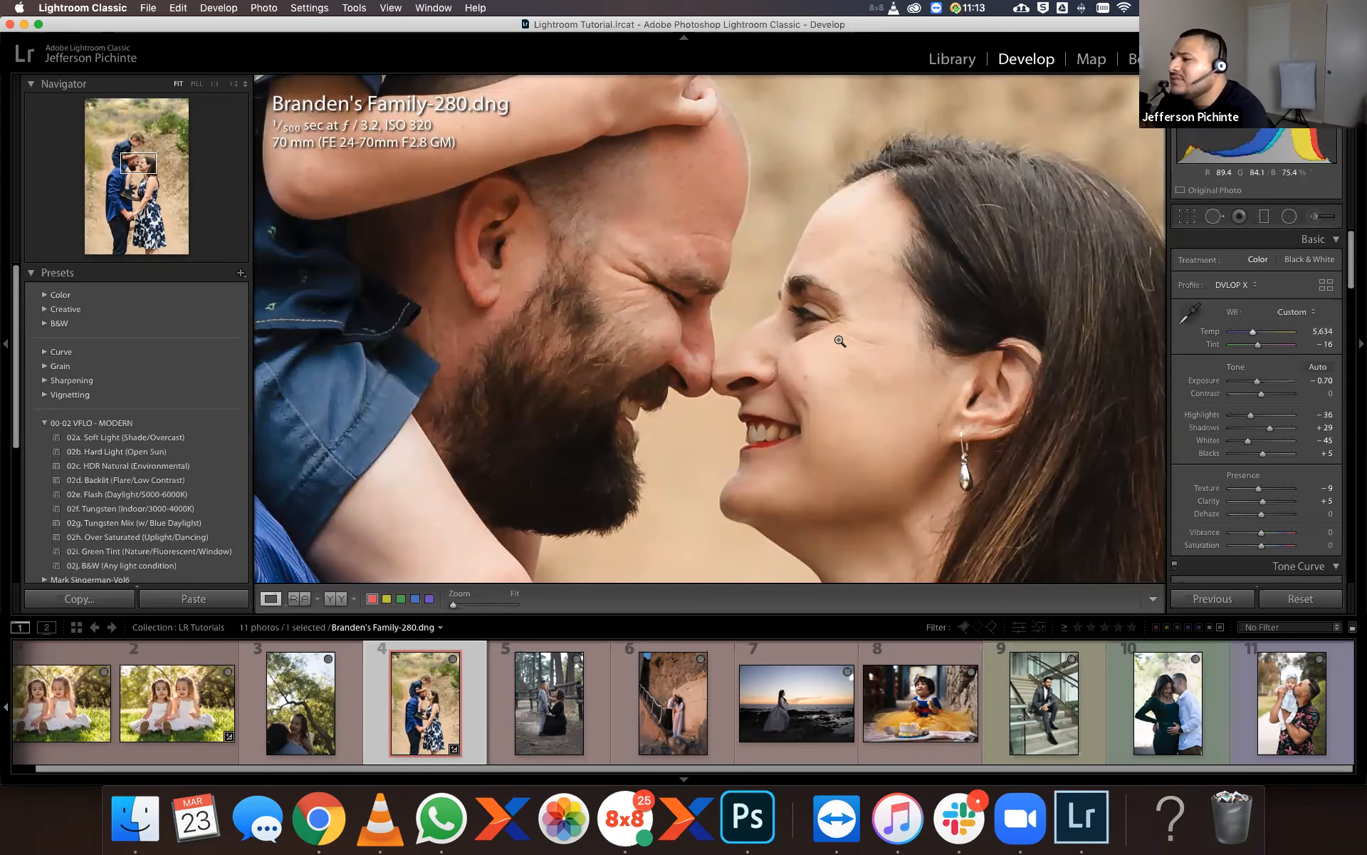
{"action": "left_click", "coordinate": [841, 341]}
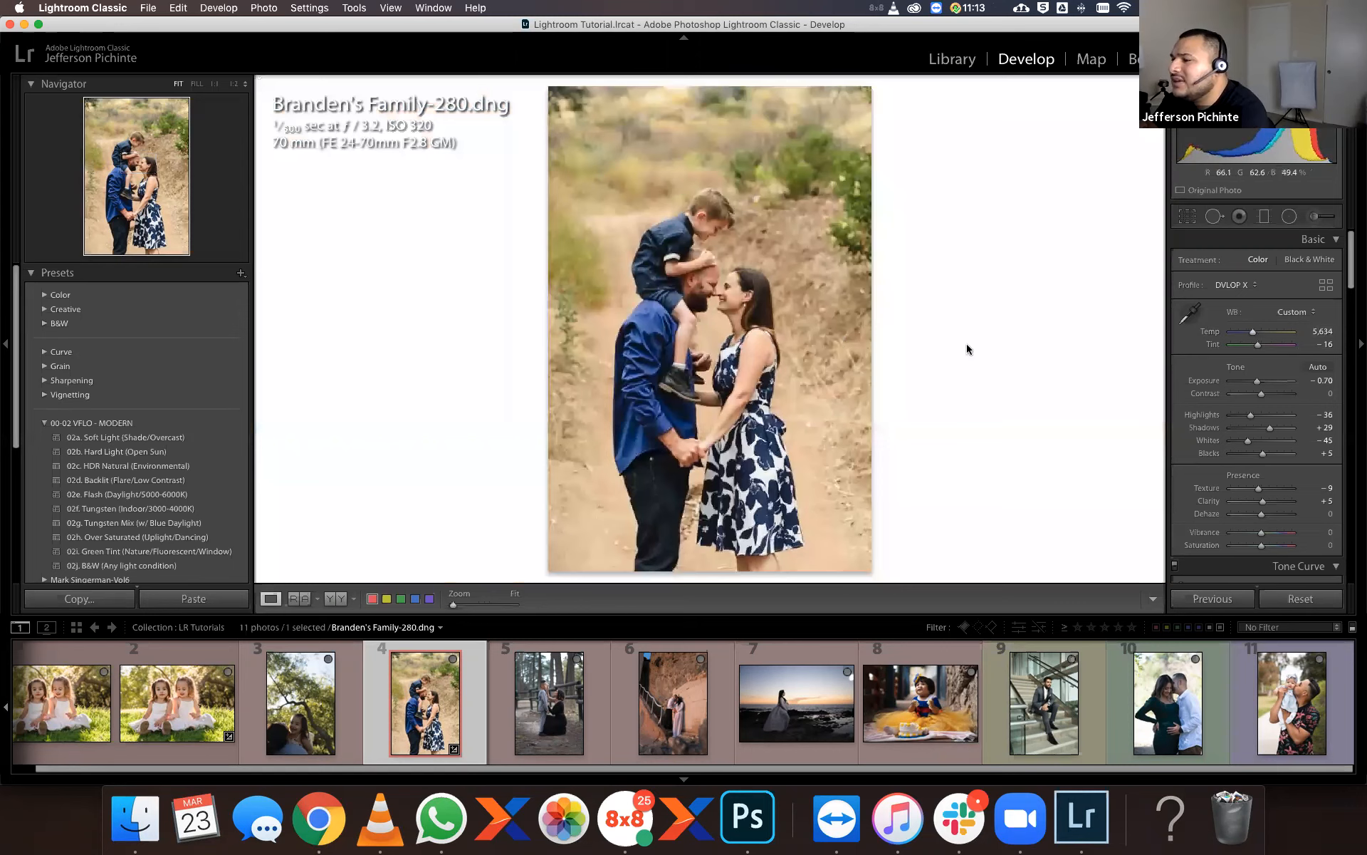
Raise the family portrait's exposure to -0.30.
{"action": "left_click", "coordinate": [1315, 380]}
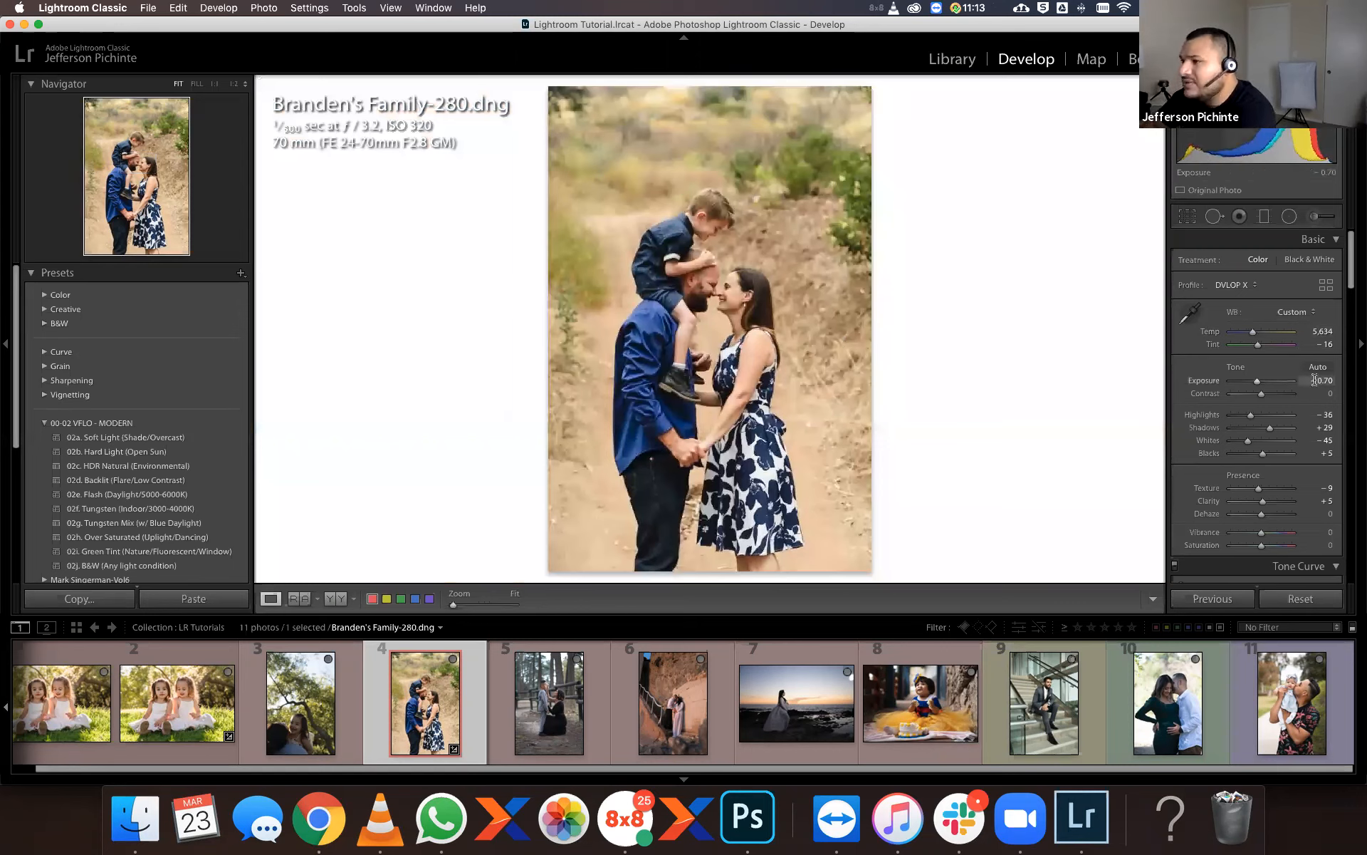
{"action": "key", "text": "Up"}
{"action": "key", "text": "Up"}
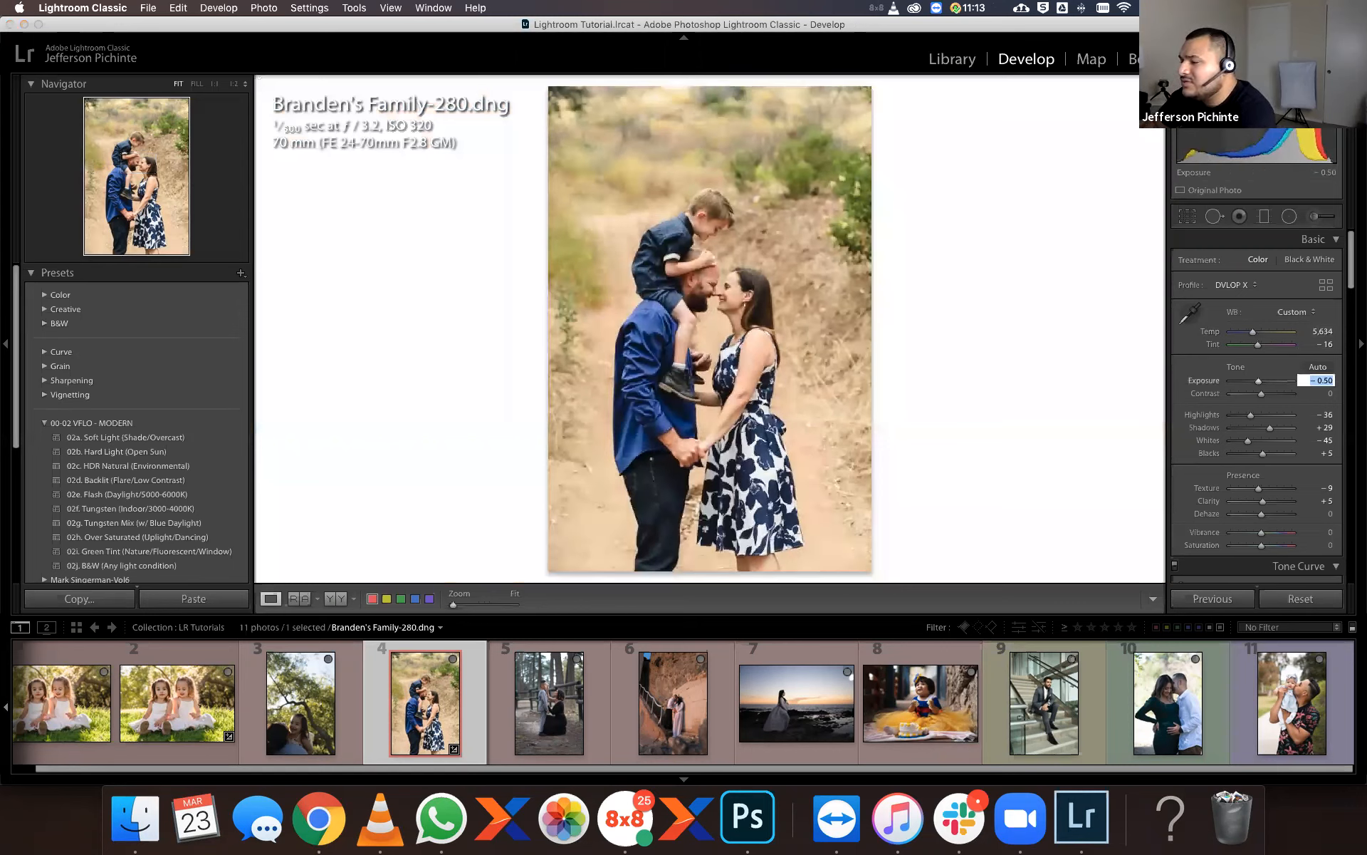
{"action": "key", "text": "Up"}
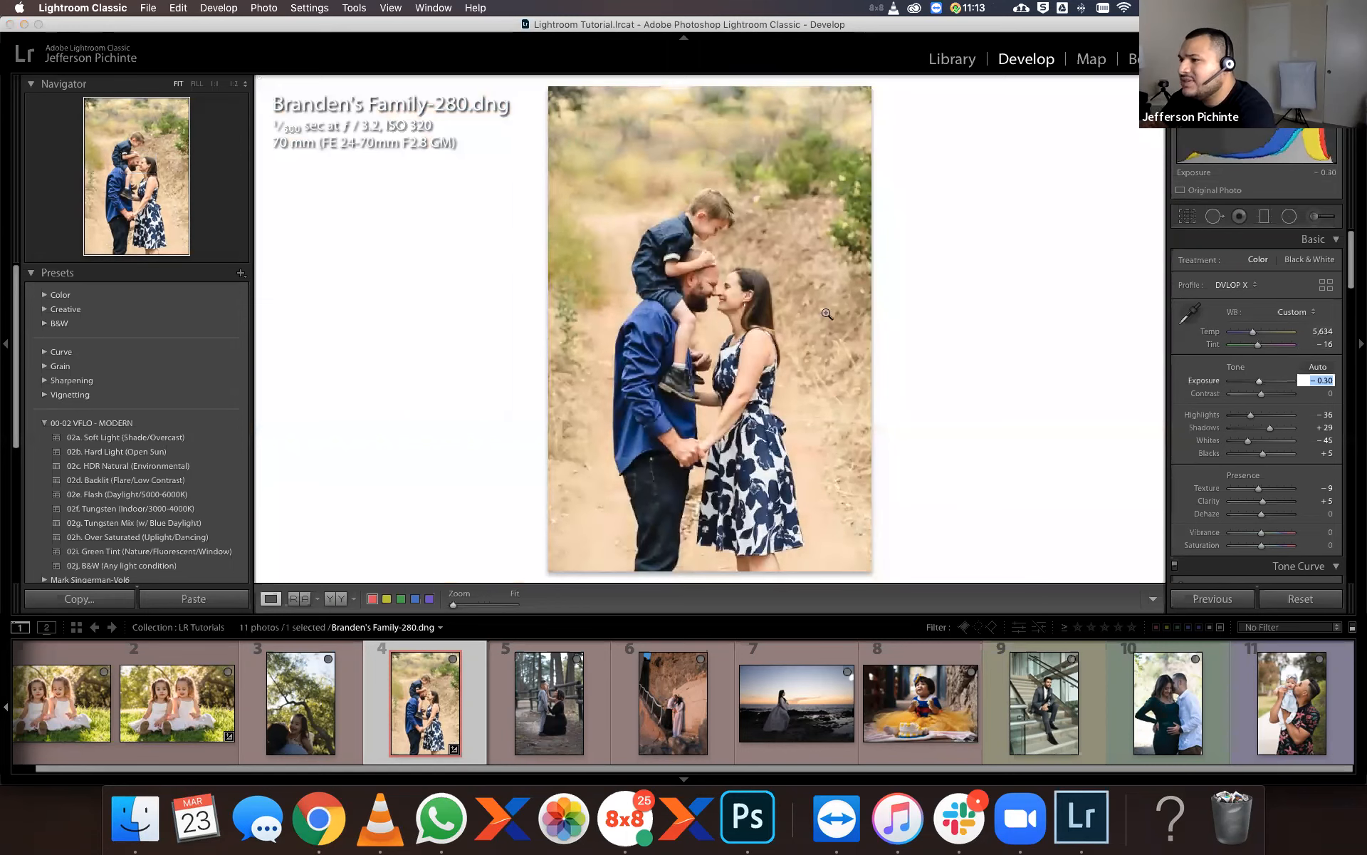
Set the tint to -13 while judging the couple's faces at 1:1.
{"action": "left_click", "coordinate": [724, 278]}
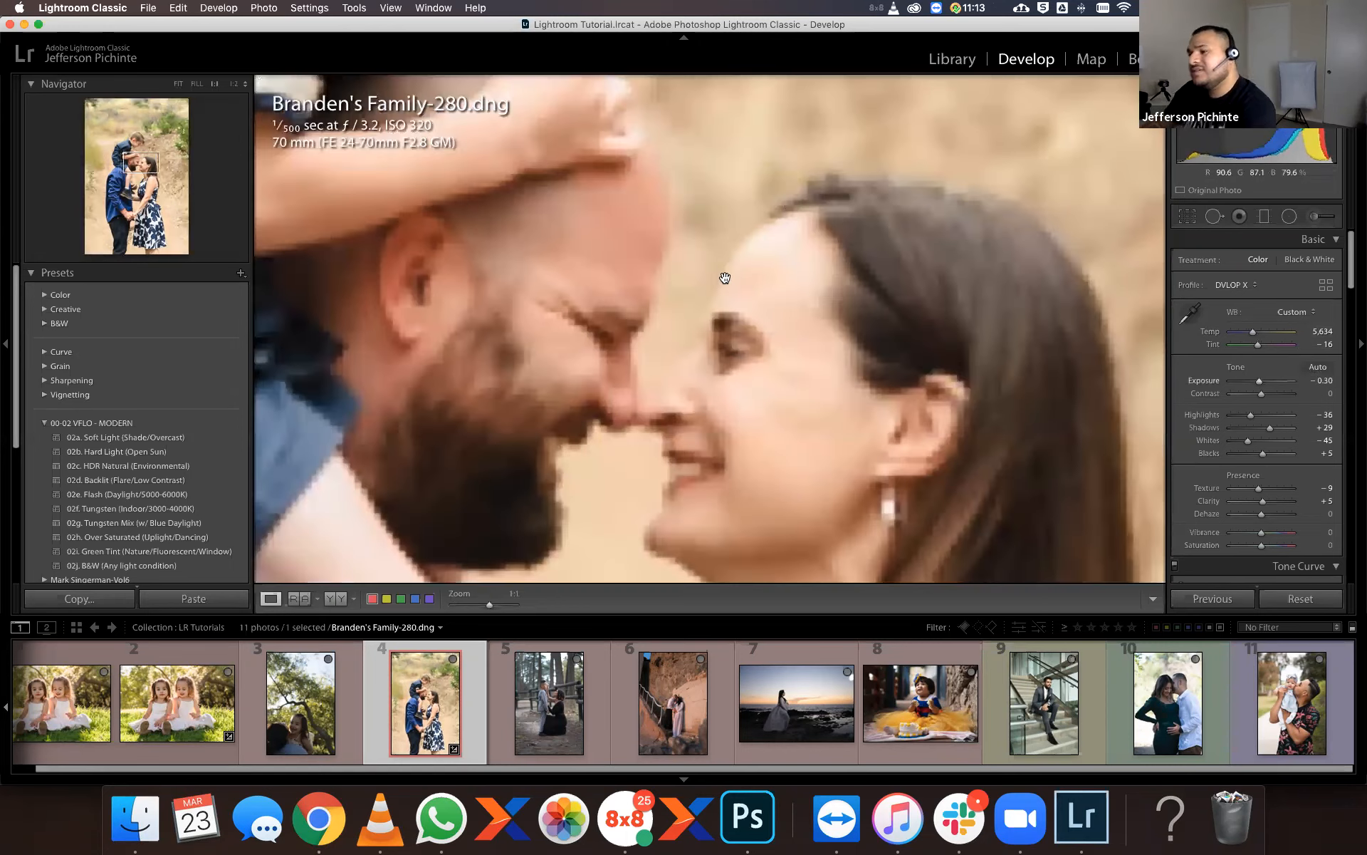
{"action": "left_click", "coordinate": [1327, 343]}
{"action": "key", "text": "Up"}
{"action": "key", "text": "Up"}
{"action": "key", "text": "Up"}
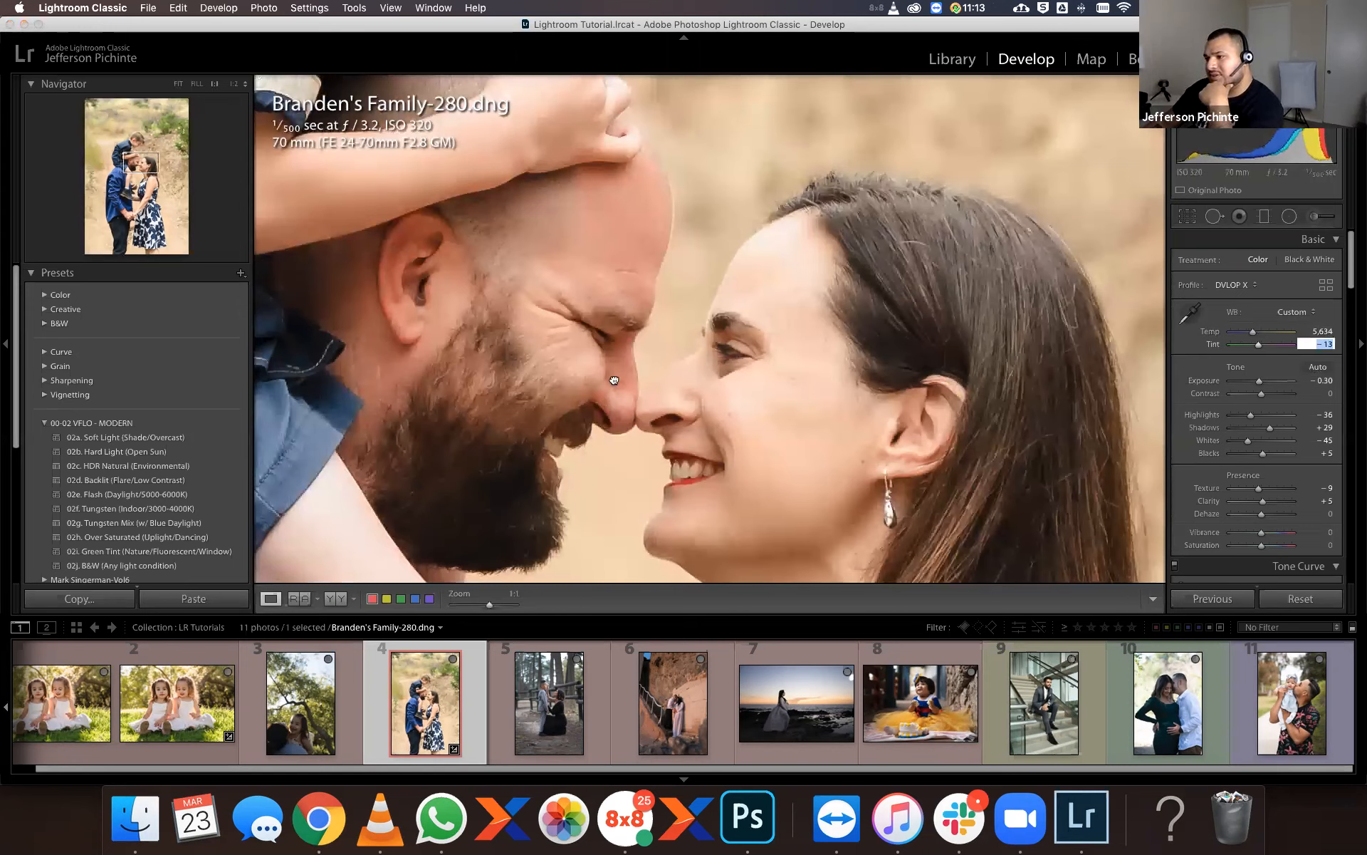
{"action": "key", "text": "Return"}
Set the exposure to -0.20 and the tint to -10 while judging the boy's face up close.
{"action": "left_click_drag", "start_coordinate": [577, 319], "coordinate": [692, 477]}
{"action": "left_click_drag", "start_coordinate": [610, 321], "coordinate": [617, 561]}
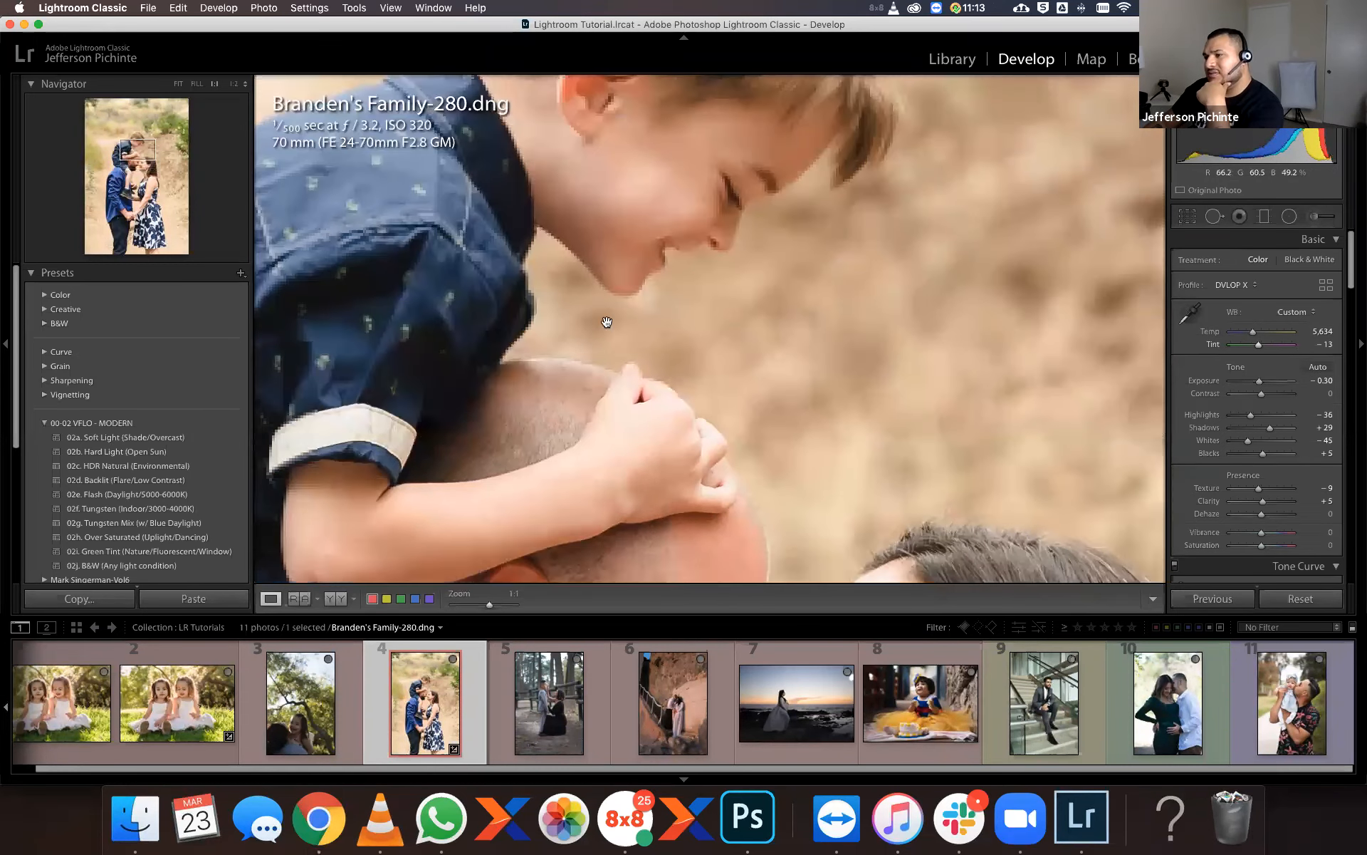
{"action": "left_click_drag", "start_coordinate": [762, 313], "coordinate": [762, 316]}
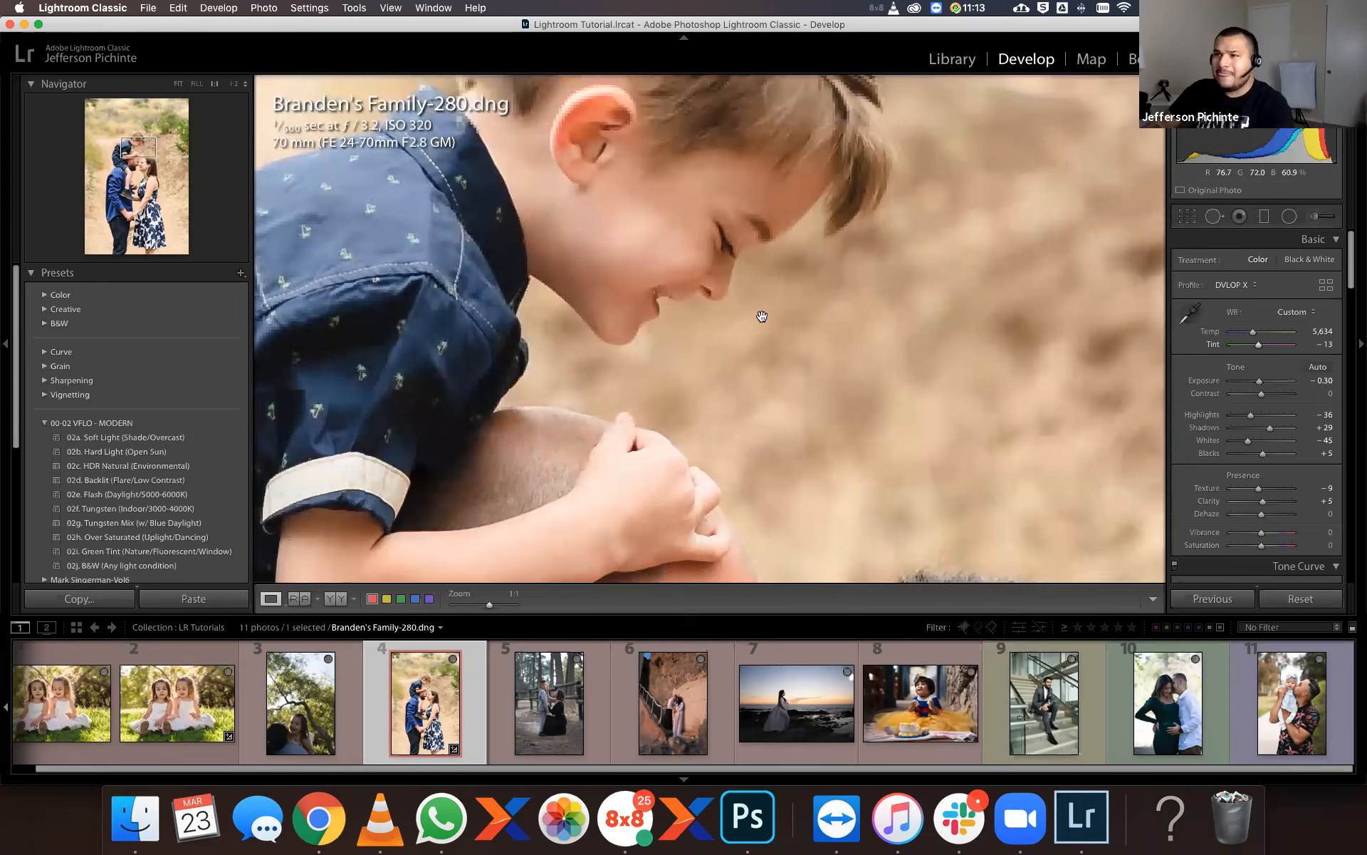
{"action": "left_click", "coordinate": [1316, 380]}
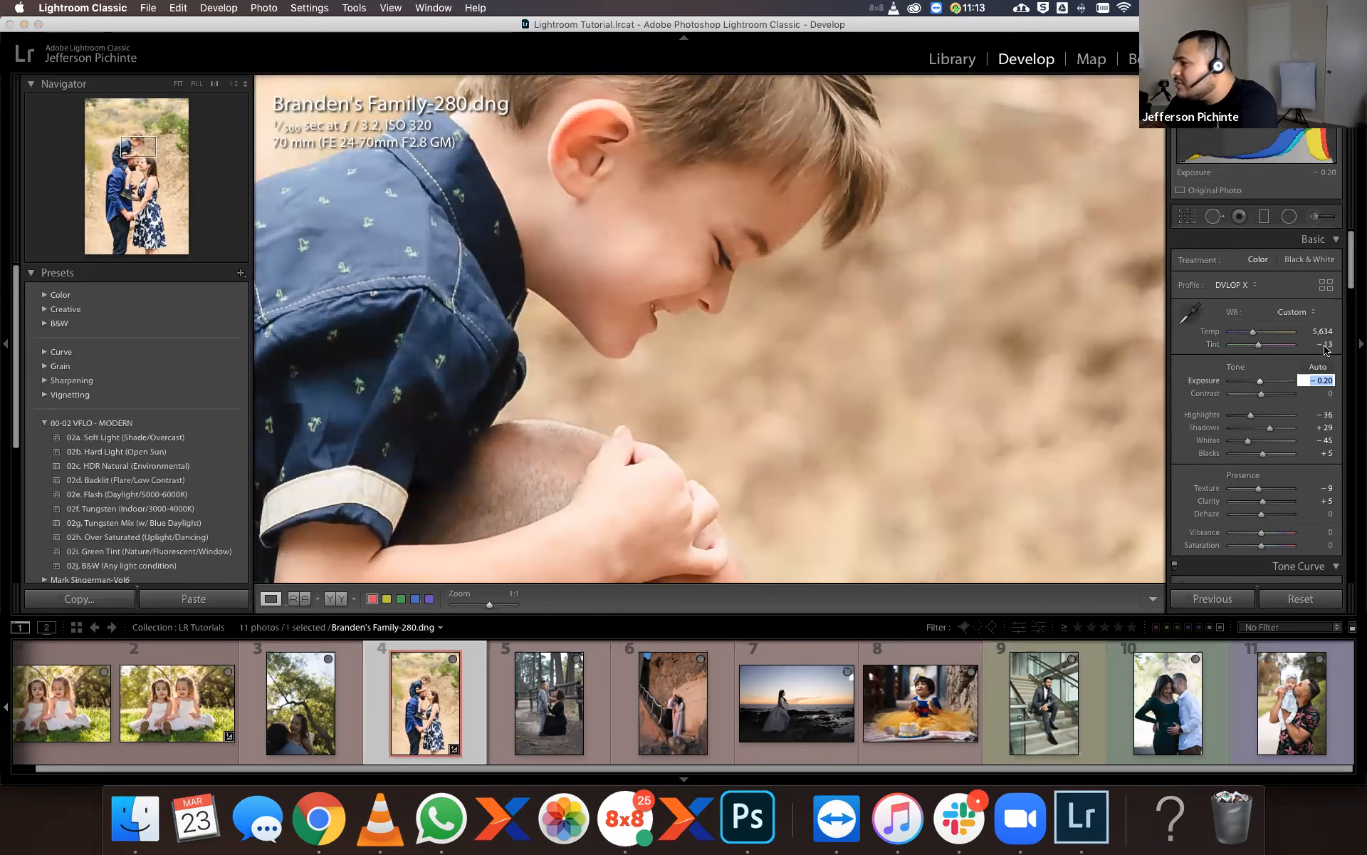
{"action": "left_click", "coordinate": [1325, 345]}
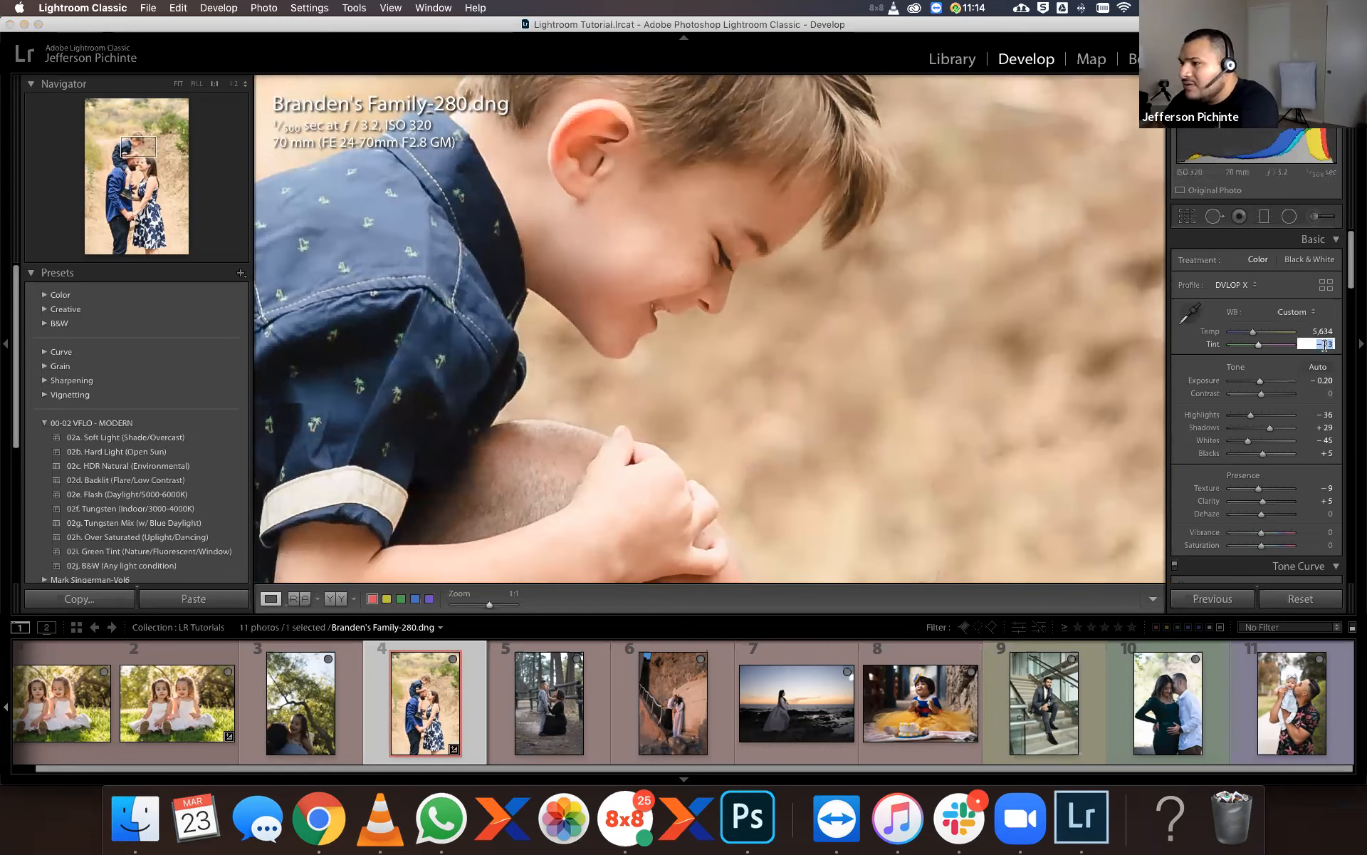
{"action": "key", "text": "Up"}
{"action": "key", "text": "Up"}
{"action": "key", "text": "Up"}
{"action": "left_click", "coordinate": [810, 387]}
{"action": "left_click", "coordinate": [811, 389]}
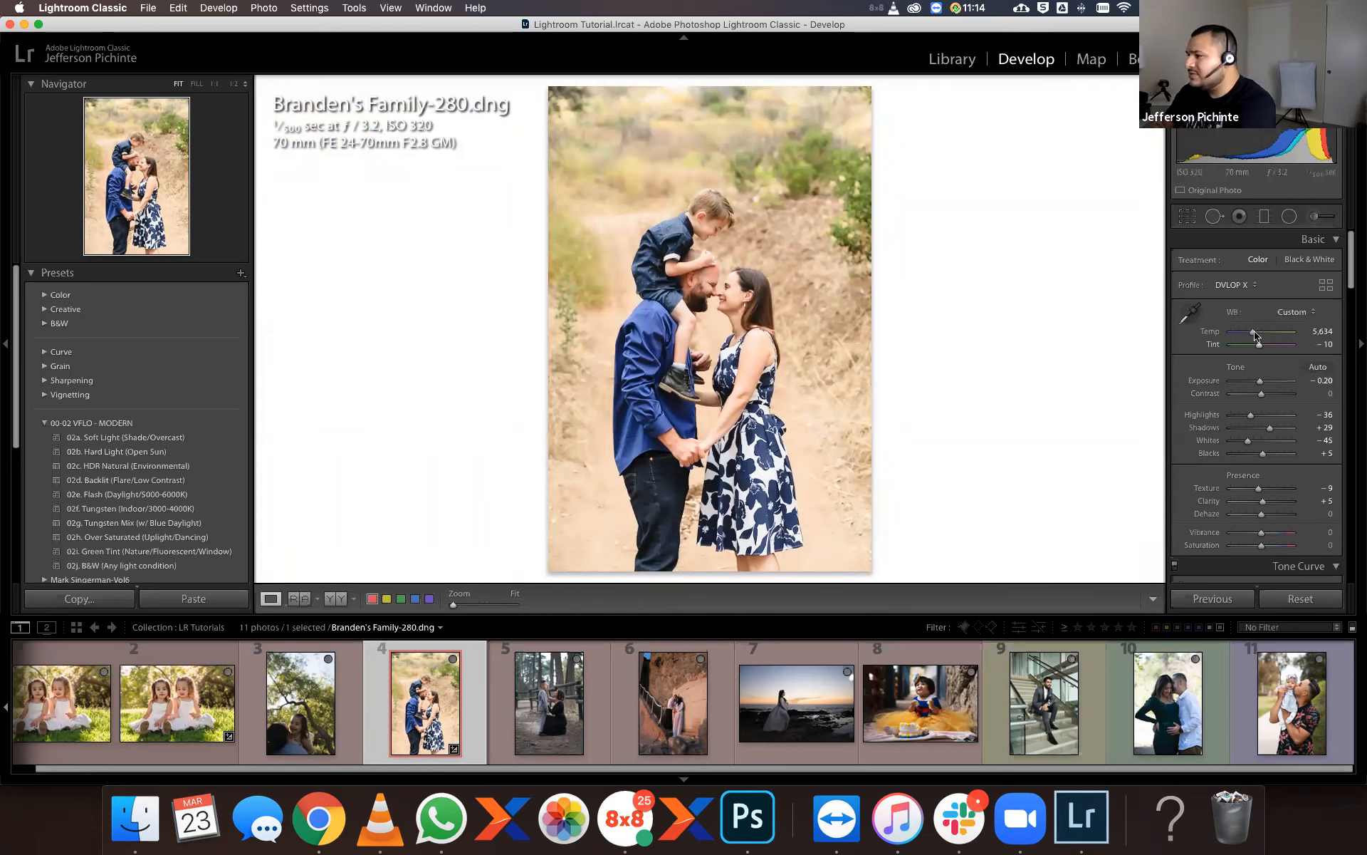
Lower the color temperature to 5,301 and check the boy, the couple's faces and their hands up close.
{"action": "left_click_drag", "start_coordinate": [1253, 333], "coordinate": [1253, 335]}
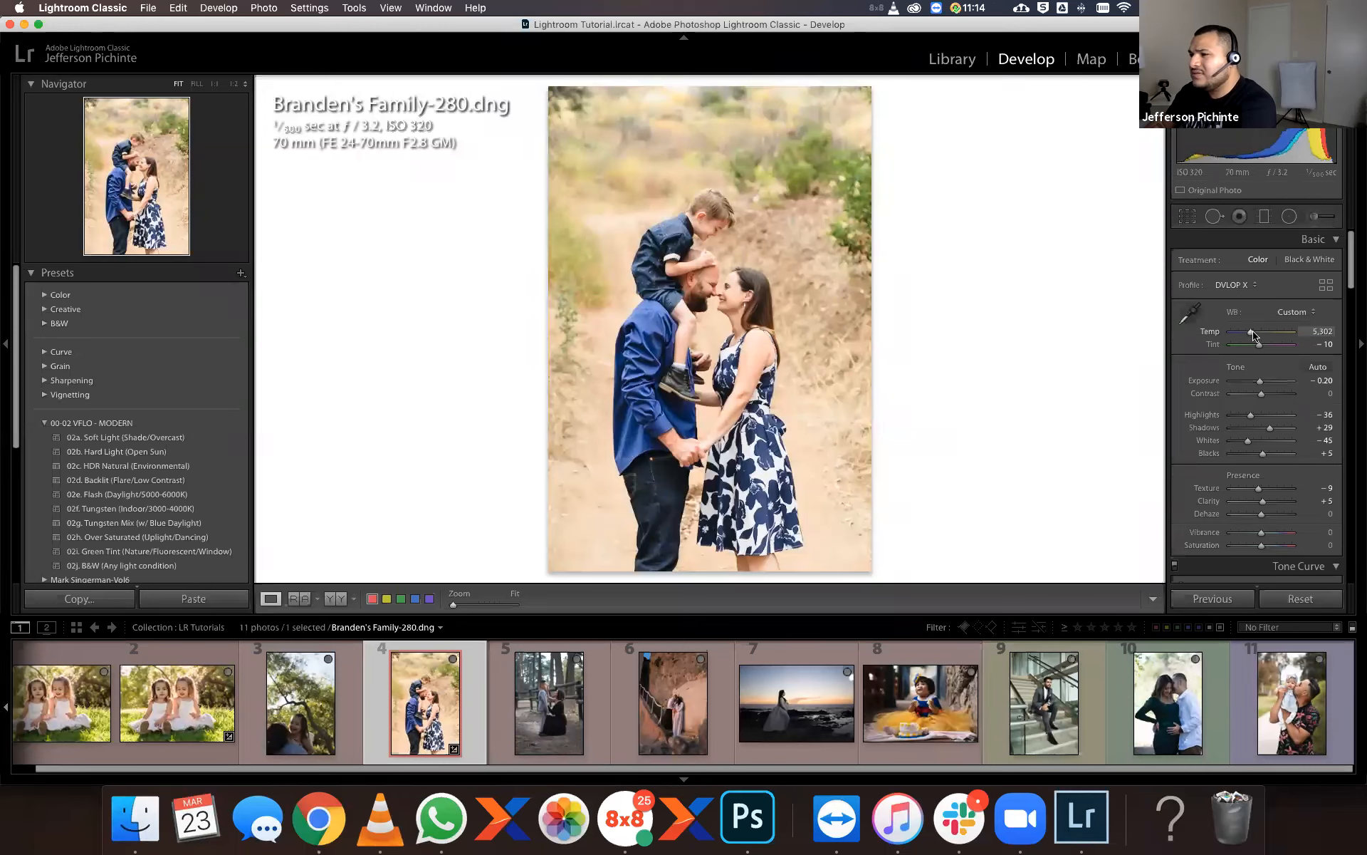
{"action": "left_click_drag", "start_coordinate": [1253, 336], "coordinate": [1254, 336]}
{"action": "left_click", "coordinate": [713, 224]}
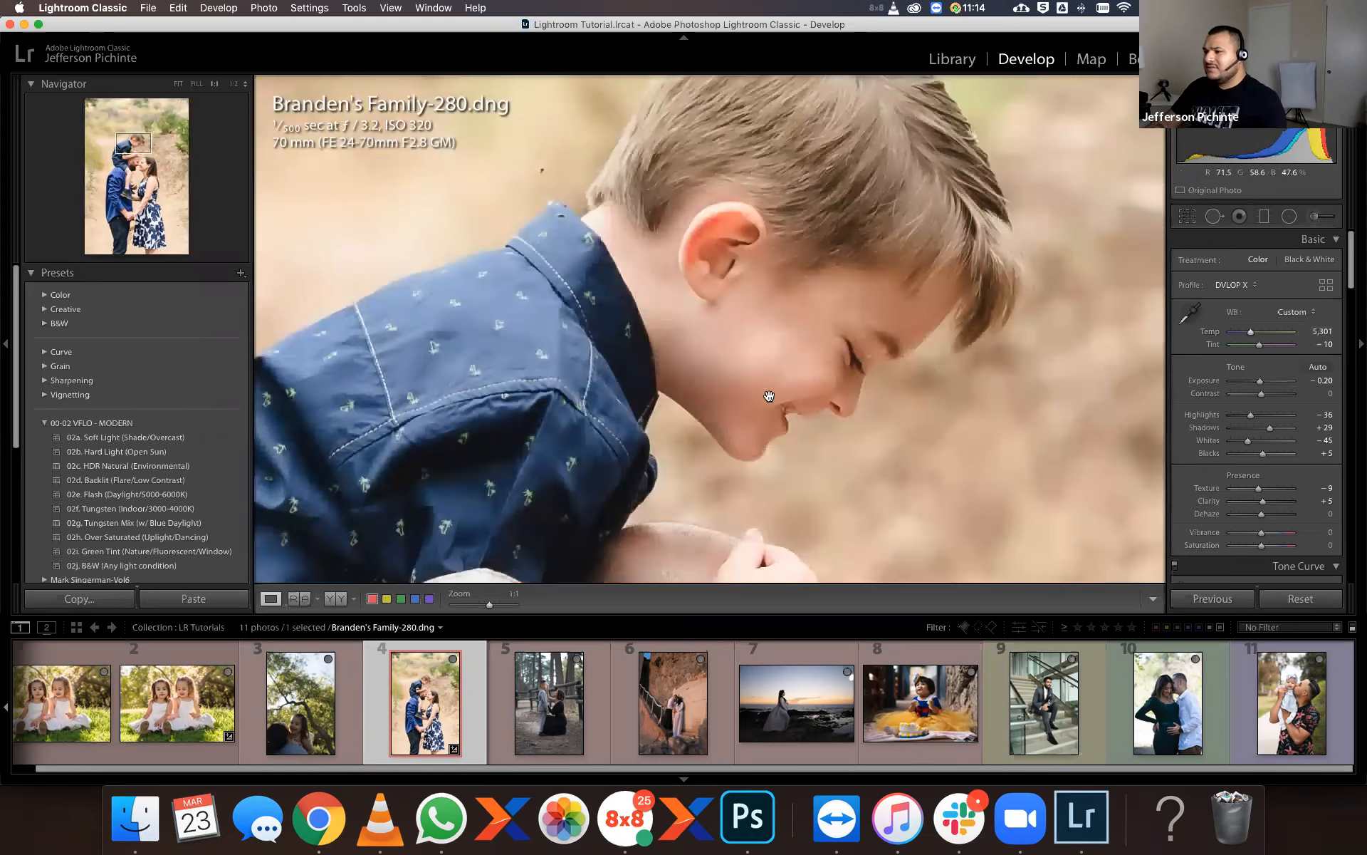
{"action": "scroll", "coordinate": [769, 395], "scroll_direction": "down", "scroll_amount": 5}
{"action": "scroll", "coordinate": [769, 396], "scroll_direction": "down", "scroll_amount": 6}
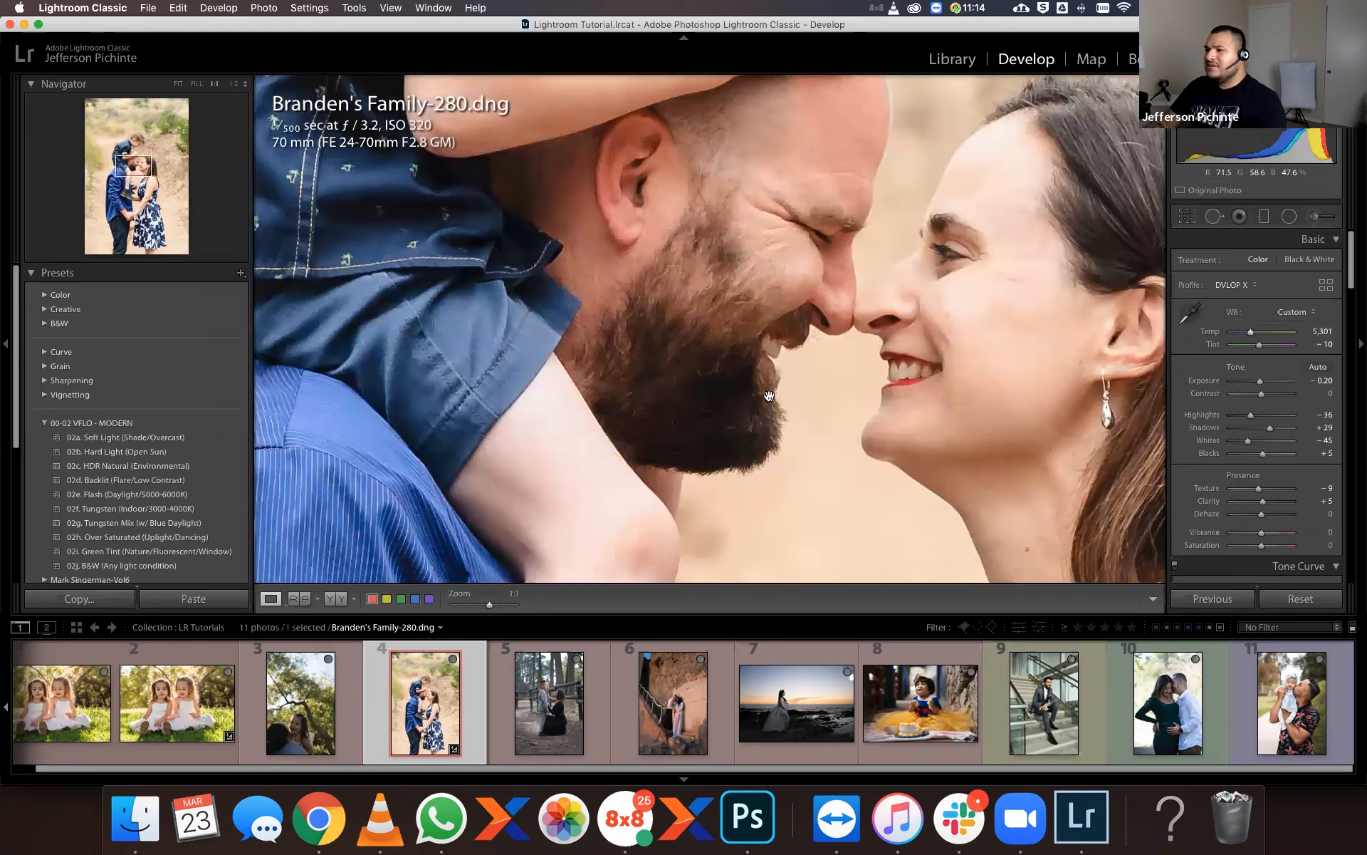
{"action": "scroll", "coordinate": [769, 396], "scroll_direction": "down", "scroll_amount": 10}
{"action": "left_click", "coordinate": [769, 396]}
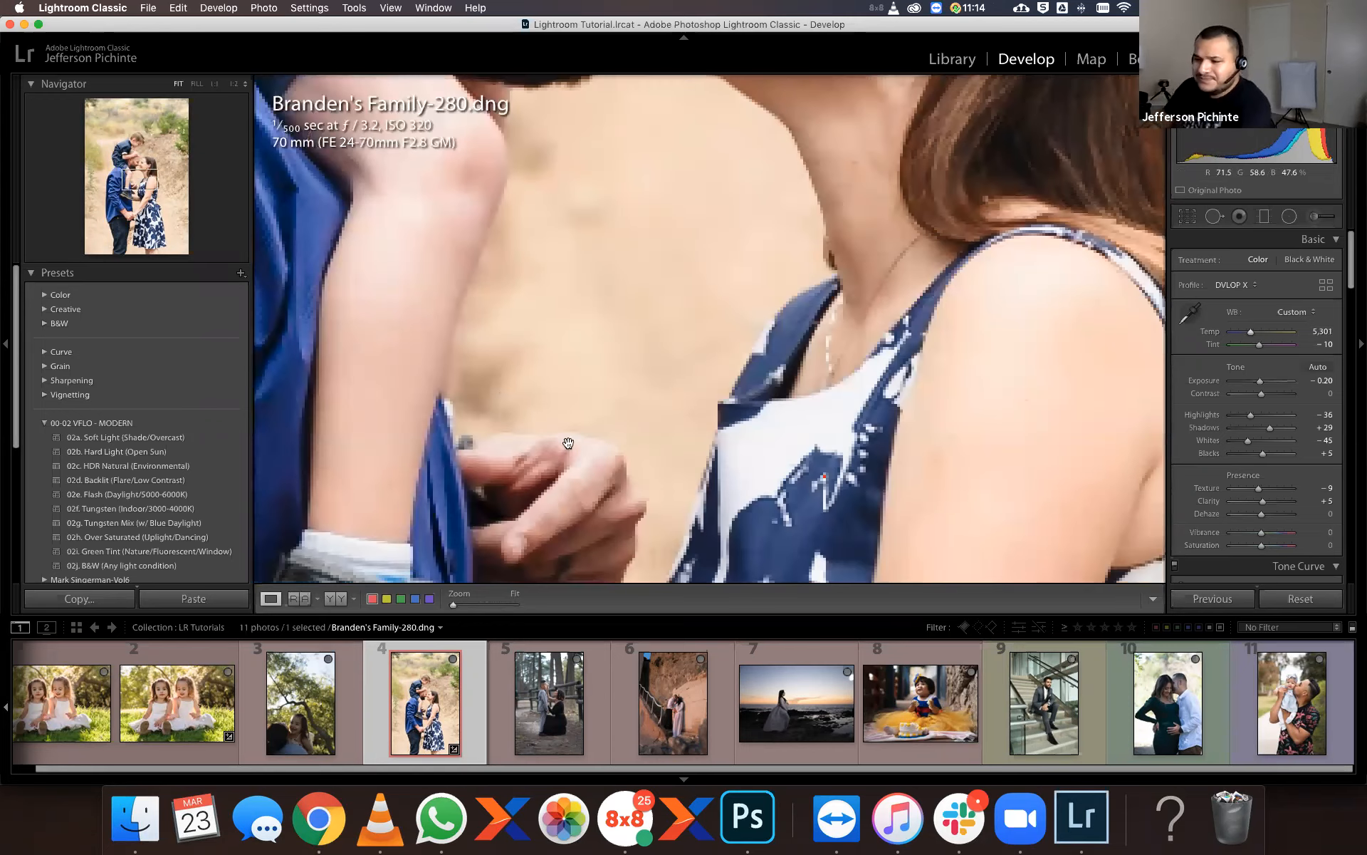
{"action": "scroll", "coordinate": [568, 443], "scroll_direction": "down", "scroll_amount": 3}
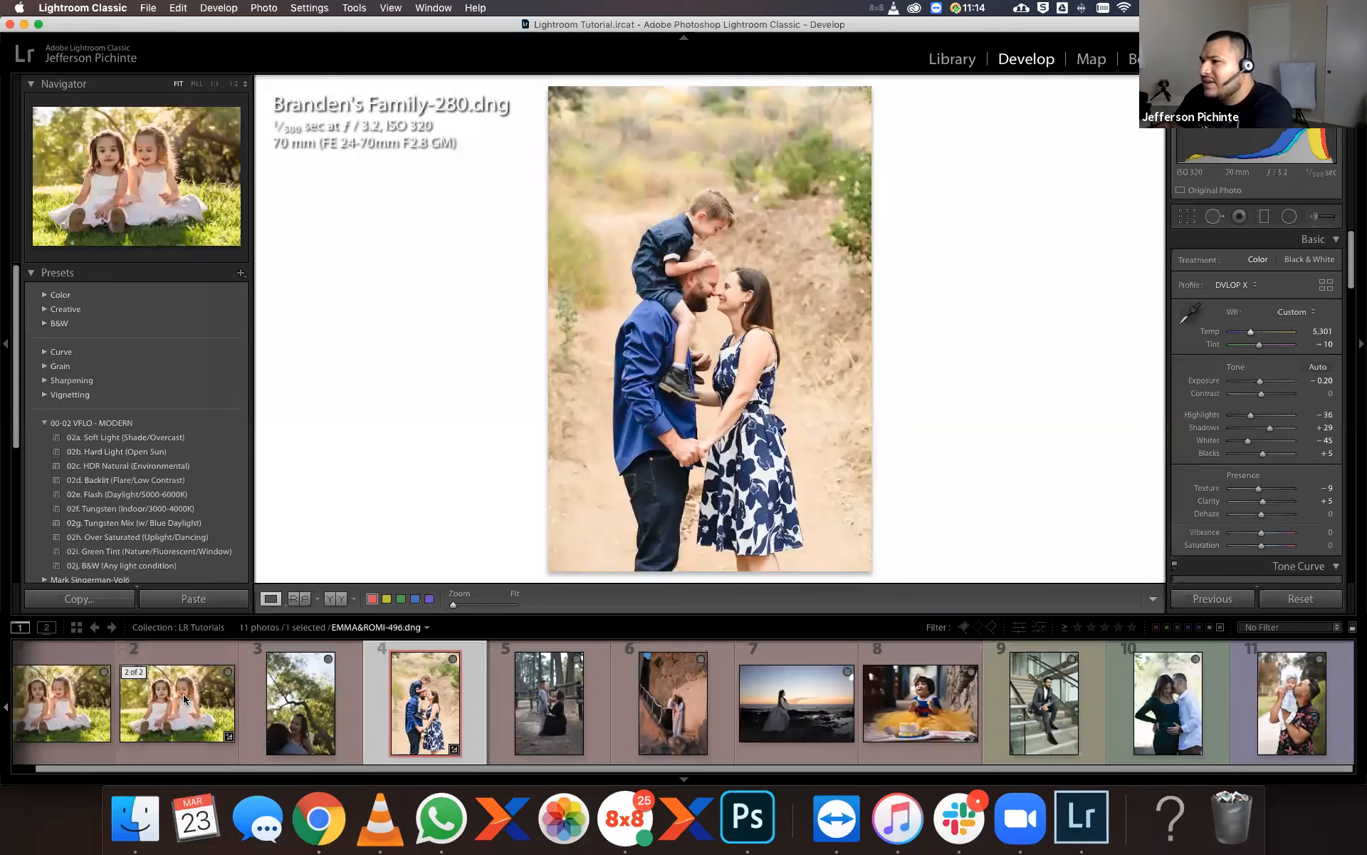
Open the retouched TIFF of the two girls and set its contrast to +9 and its exposure to +0.10.
{"action": "left_click", "coordinate": [183, 699]}
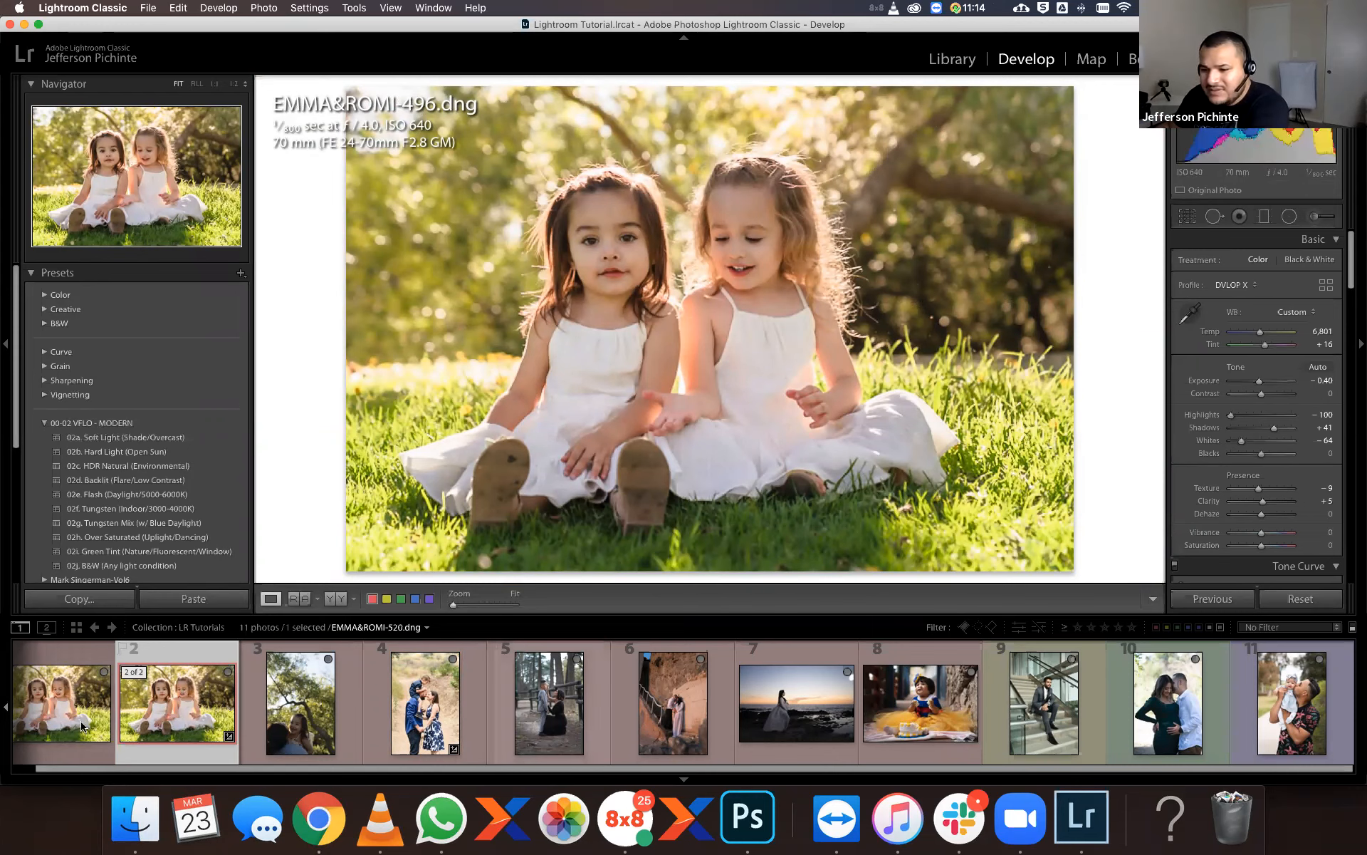
{"action": "key", "text": "Left"}
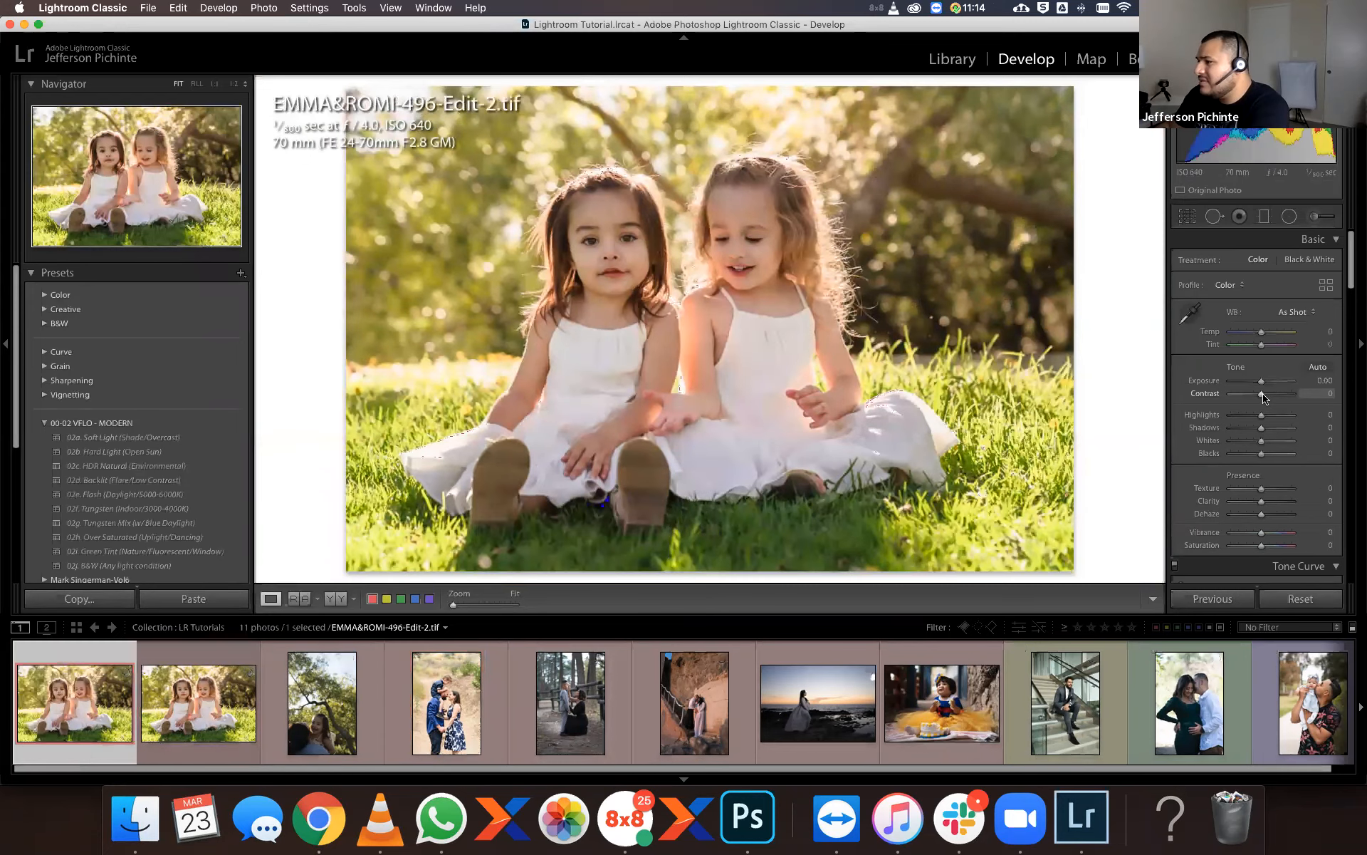
{"action": "left_click_drag", "start_coordinate": [1263, 395], "coordinate": [1268, 398]}
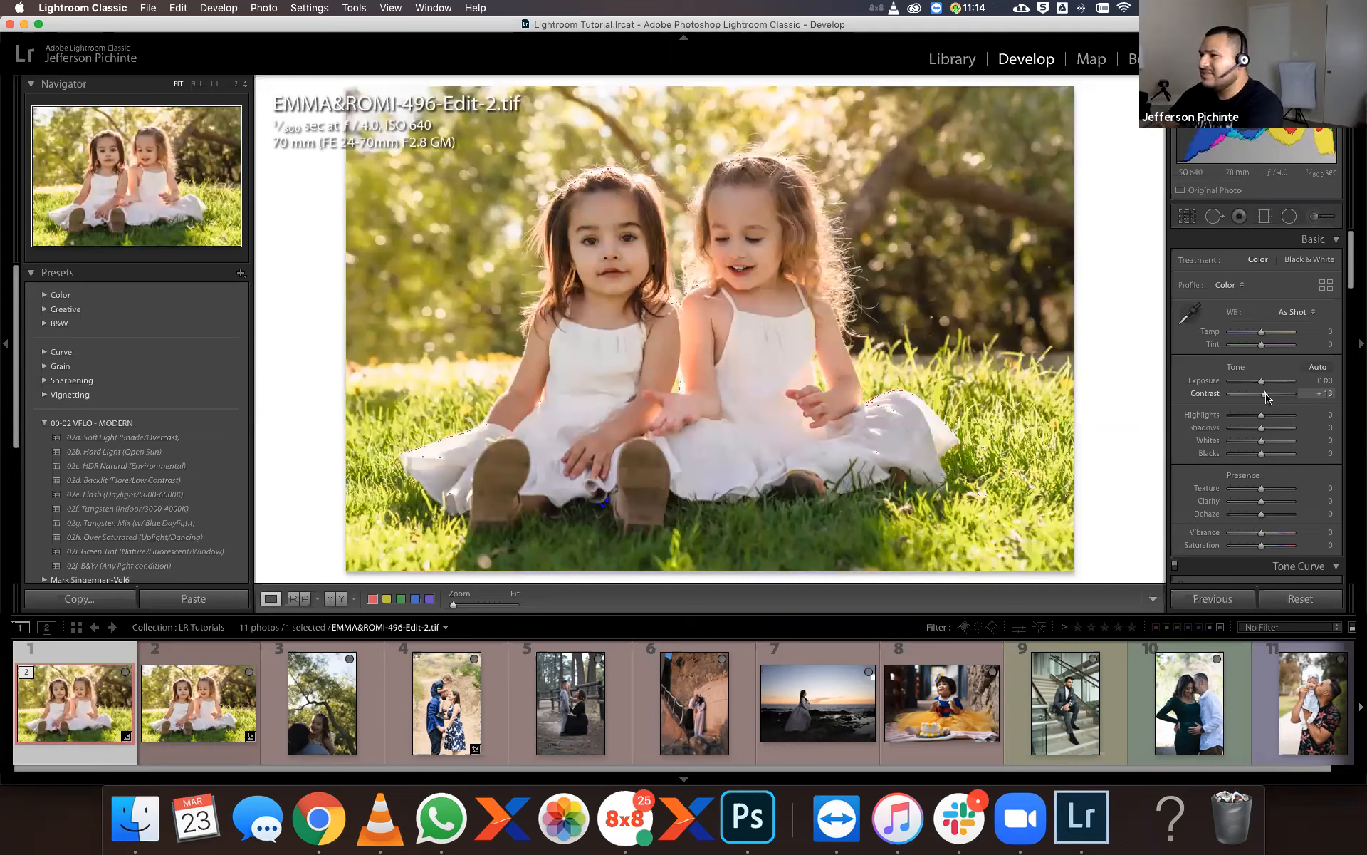
{"action": "left_click_drag", "start_coordinate": [1267, 398], "coordinate": [1266, 398]}
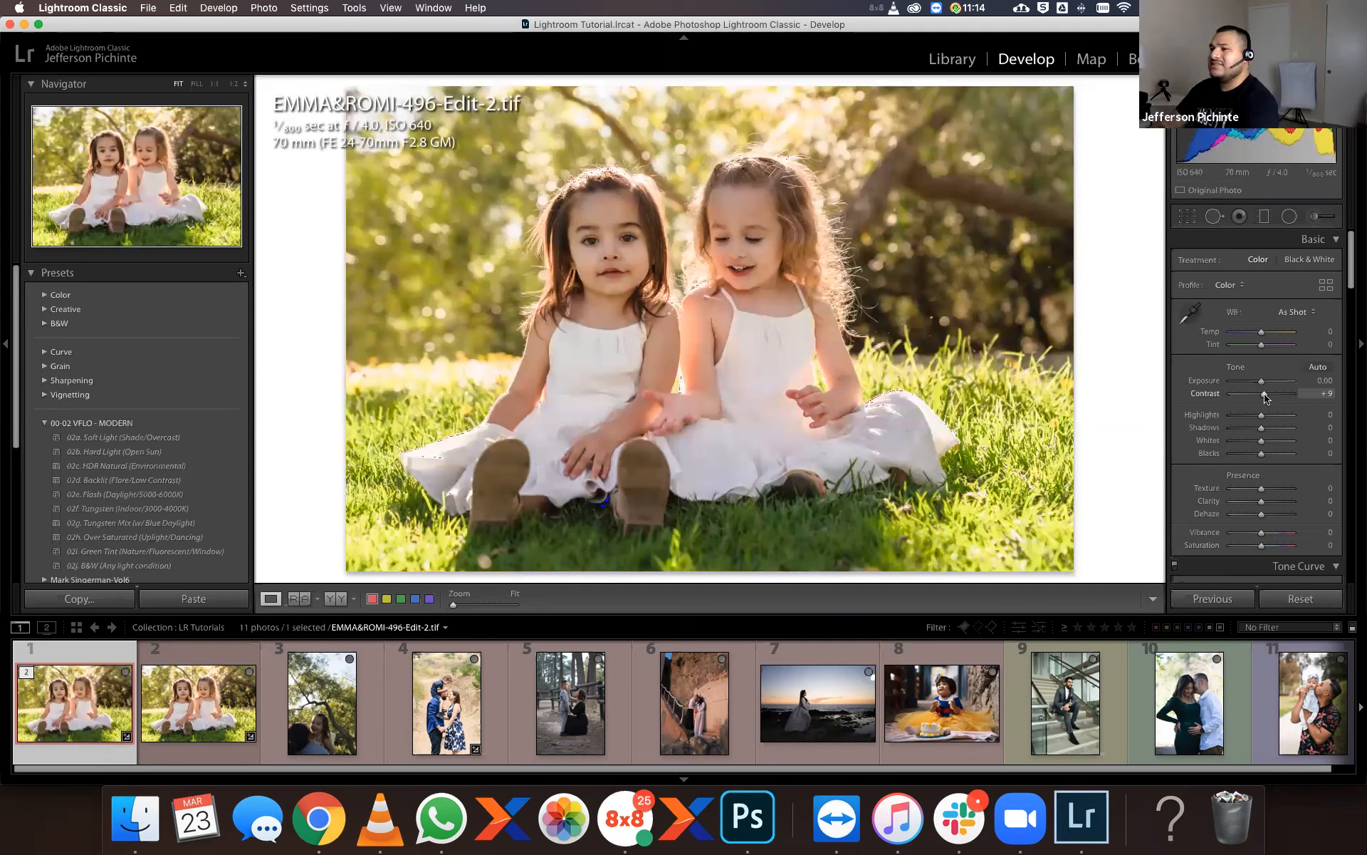
{"action": "left_click", "coordinate": [1321, 381]}
{"action": "key", "text": "Up"}
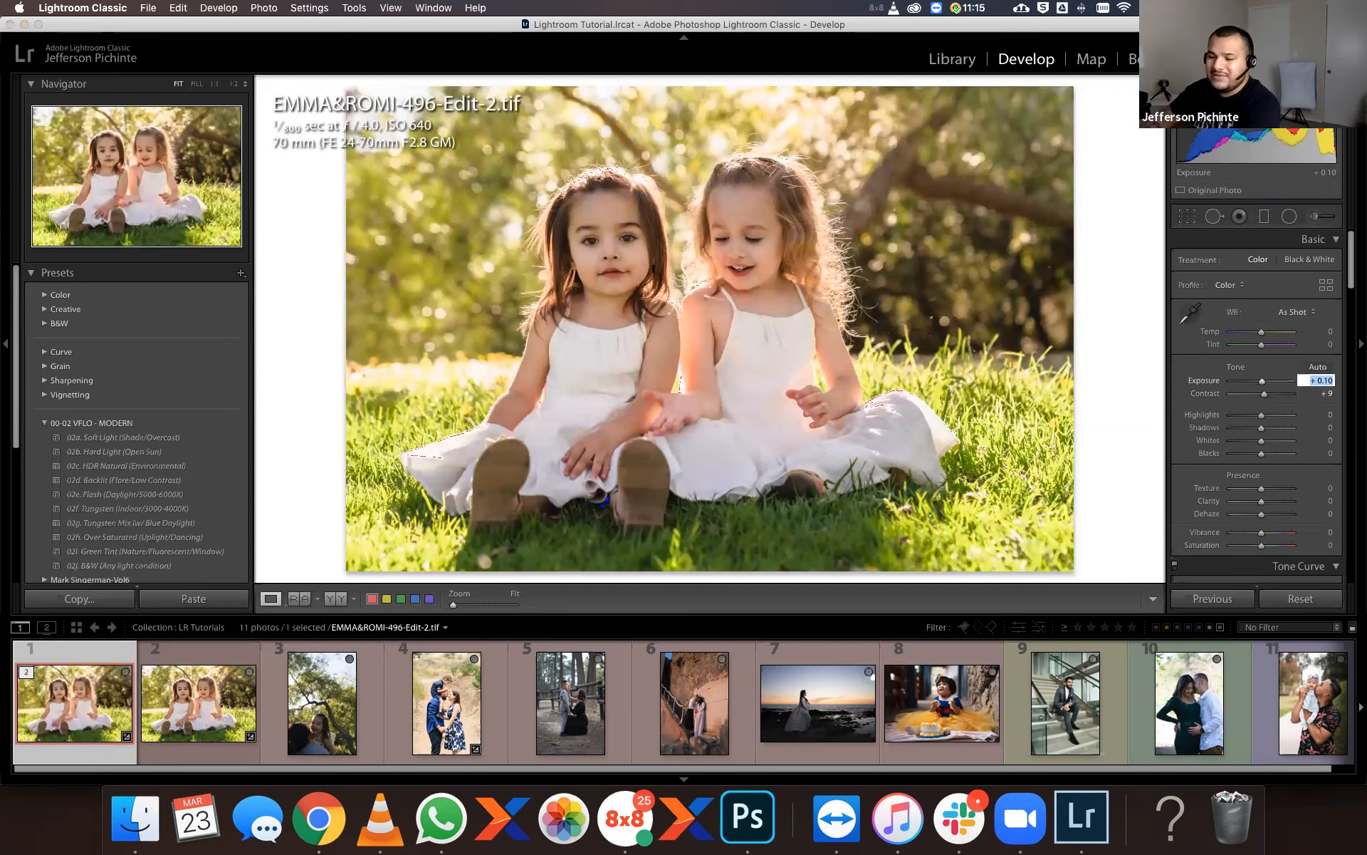
Return to the family portrait and set highlights to -49, whites to -50 and blacks to -1.
{"action": "left_click", "coordinate": [436, 714]}
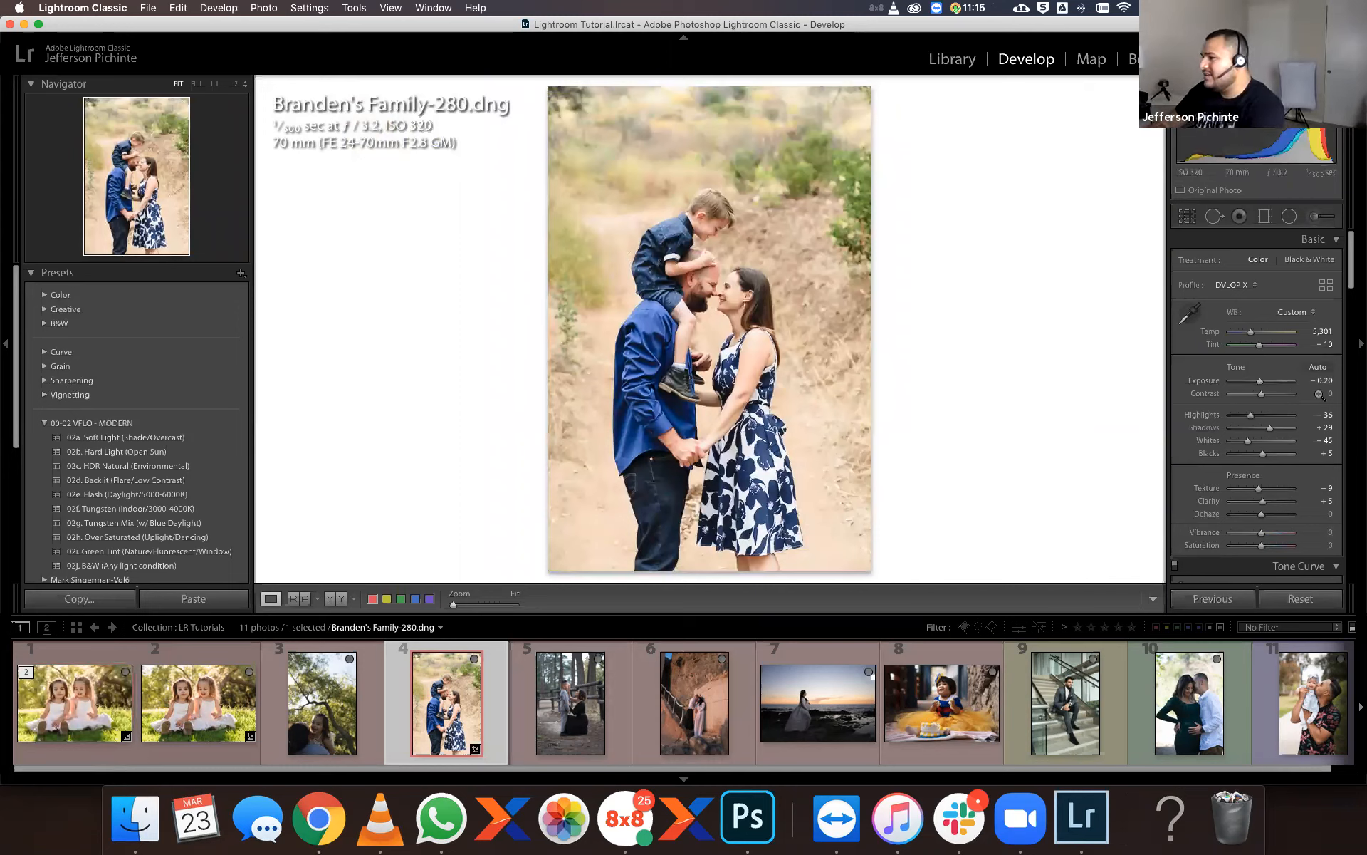
{"action": "left_click", "coordinate": [1237, 421]}
{"action": "left_click_drag", "start_coordinate": [1239, 421], "coordinate": [1247, 421]}
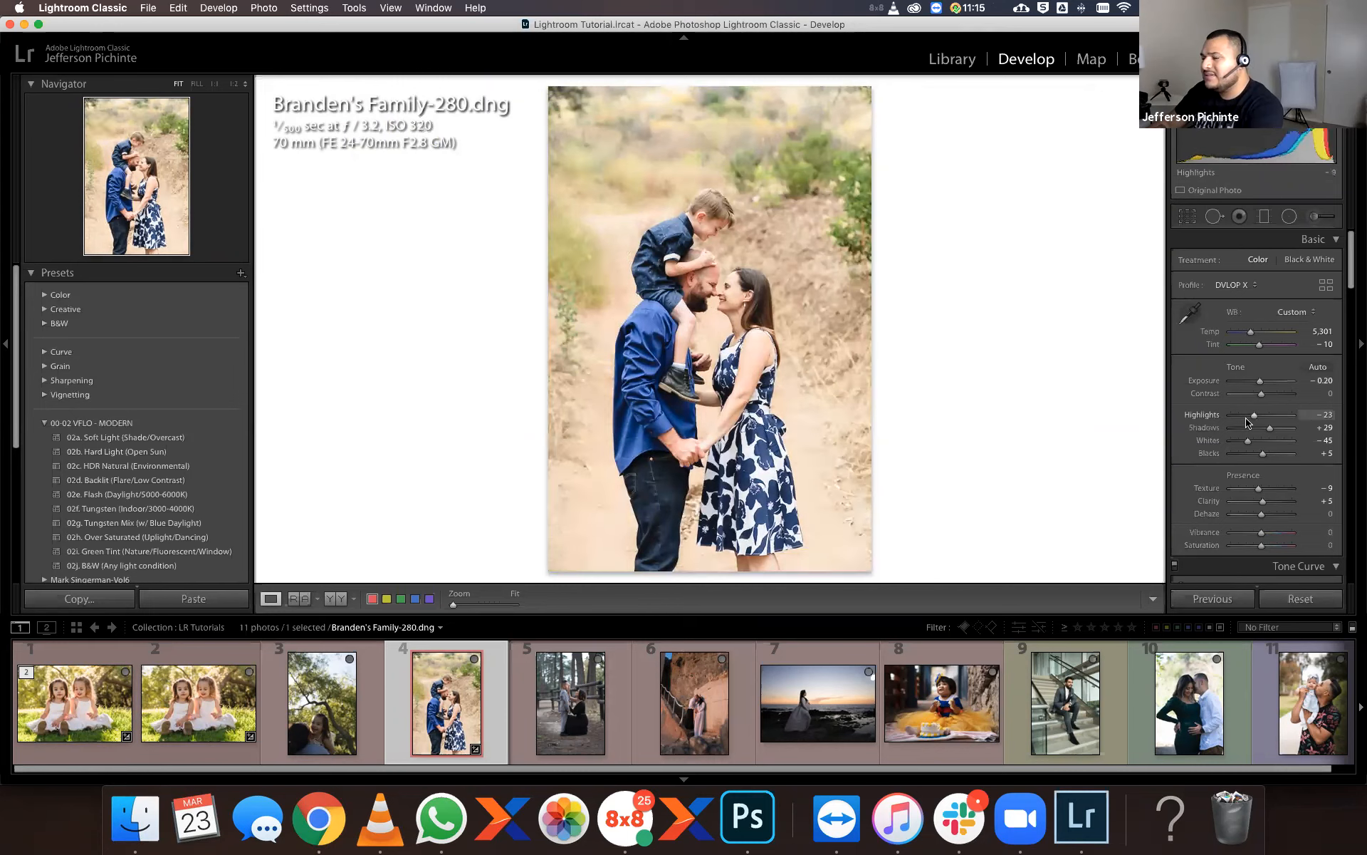
{"action": "left_click", "coordinate": [1244, 441]}
{"action": "left_click_drag", "start_coordinate": [1245, 444], "coordinate": [1247, 442]}
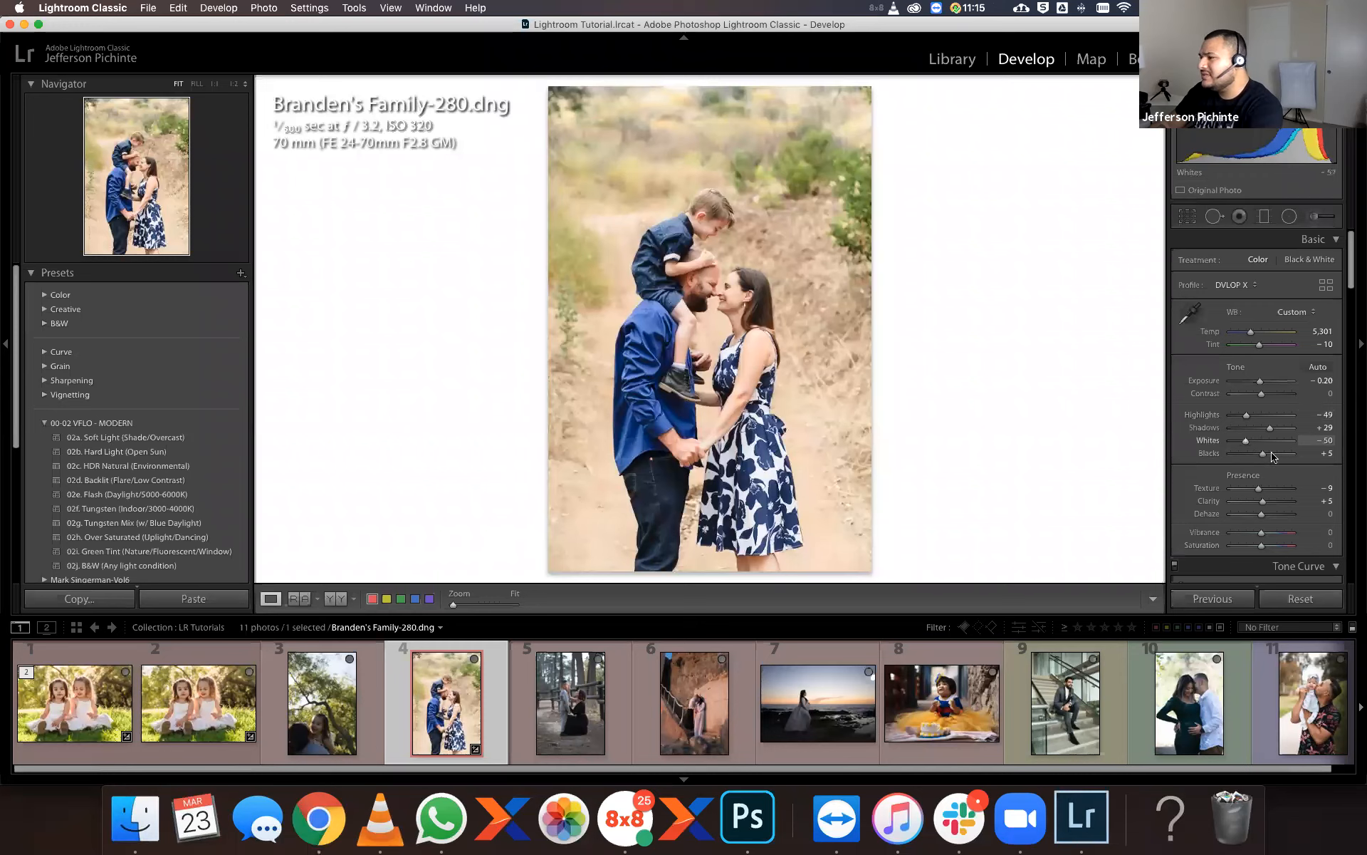
{"action": "left_click_drag", "start_coordinate": [1265, 456], "coordinate": [1266, 458]}
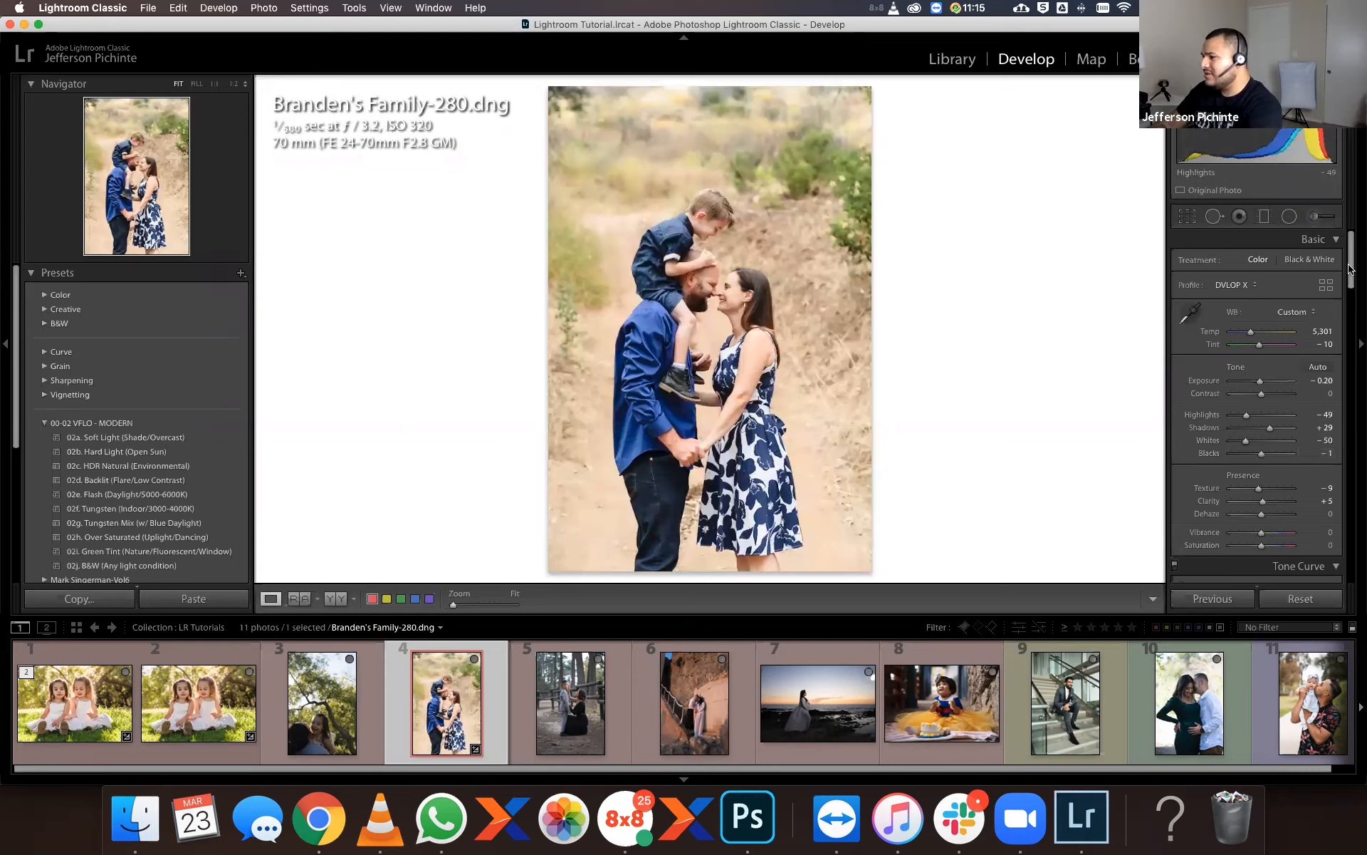
Set the family portrait's contrast to +2.
{"action": "scroll", "coordinate": [1350, 269], "scroll_direction": "down", "scroll_amount": 1}
{"action": "left_click_drag", "start_coordinate": [1263, 390], "coordinate": [1264, 392]}
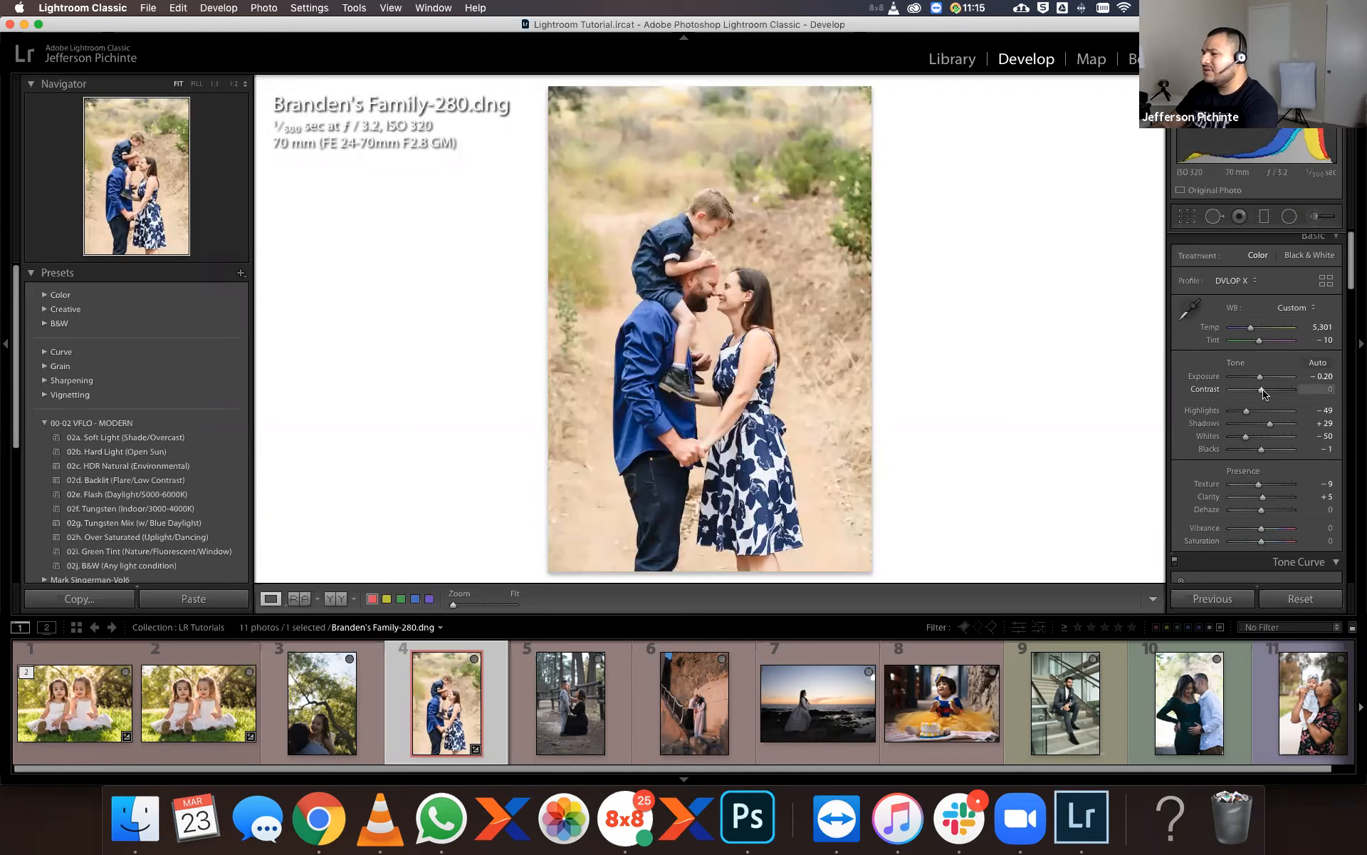
{"action": "left_click_drag", "start_coordinate": [1264, 394], "coordinate": [1264, 391]}
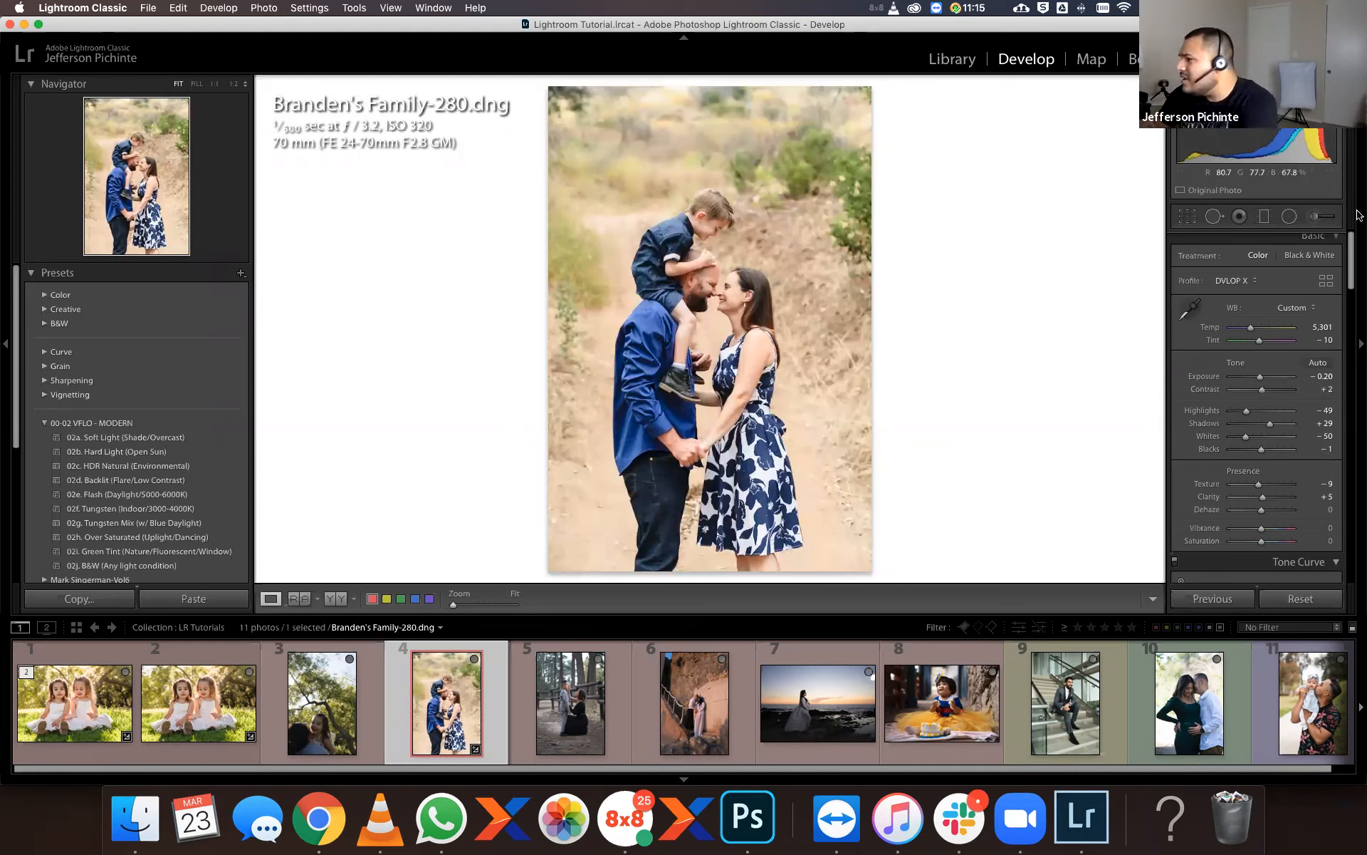
Raise the family photo's Shadows to +34 and set the Luminance noise reduction to 10.
{"action": "left_click_drag", "start_coordinate": [1349, 249], "coordinate": [1350, 258]}
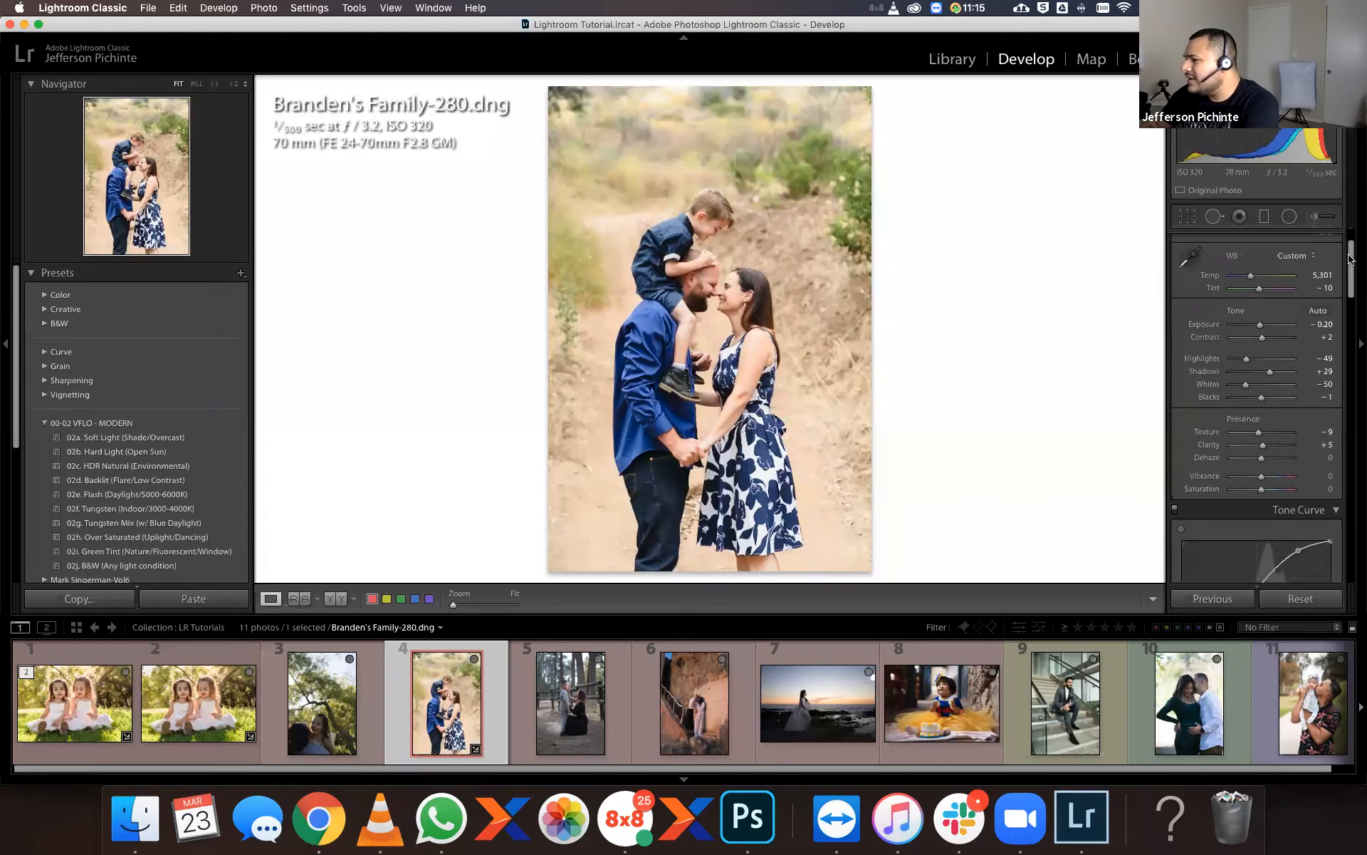
{"action": "left_click_drag", "start_coordinate": [1272, 376], "coordinate": [1274, 378]}
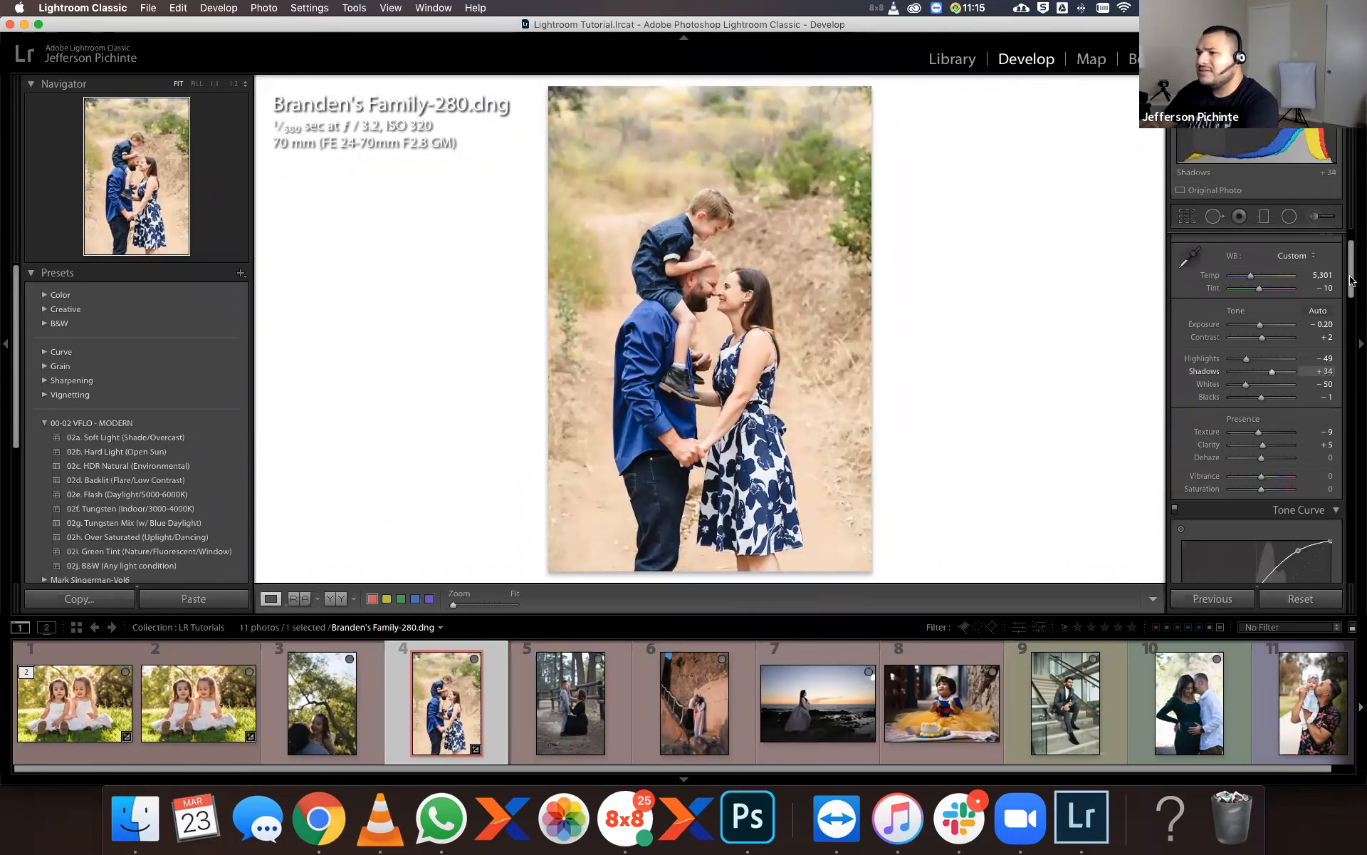
{"action": "left_click", "coordinate": [1349, 333]}
{"action": "left_click_drag", "start_coordinate": [1349, 333], "coordinate": [1337, 418]}
{"action": "scroll", "coordinate": [1336, 418], "scroll_direction": "down", "scroll_amount": 2}
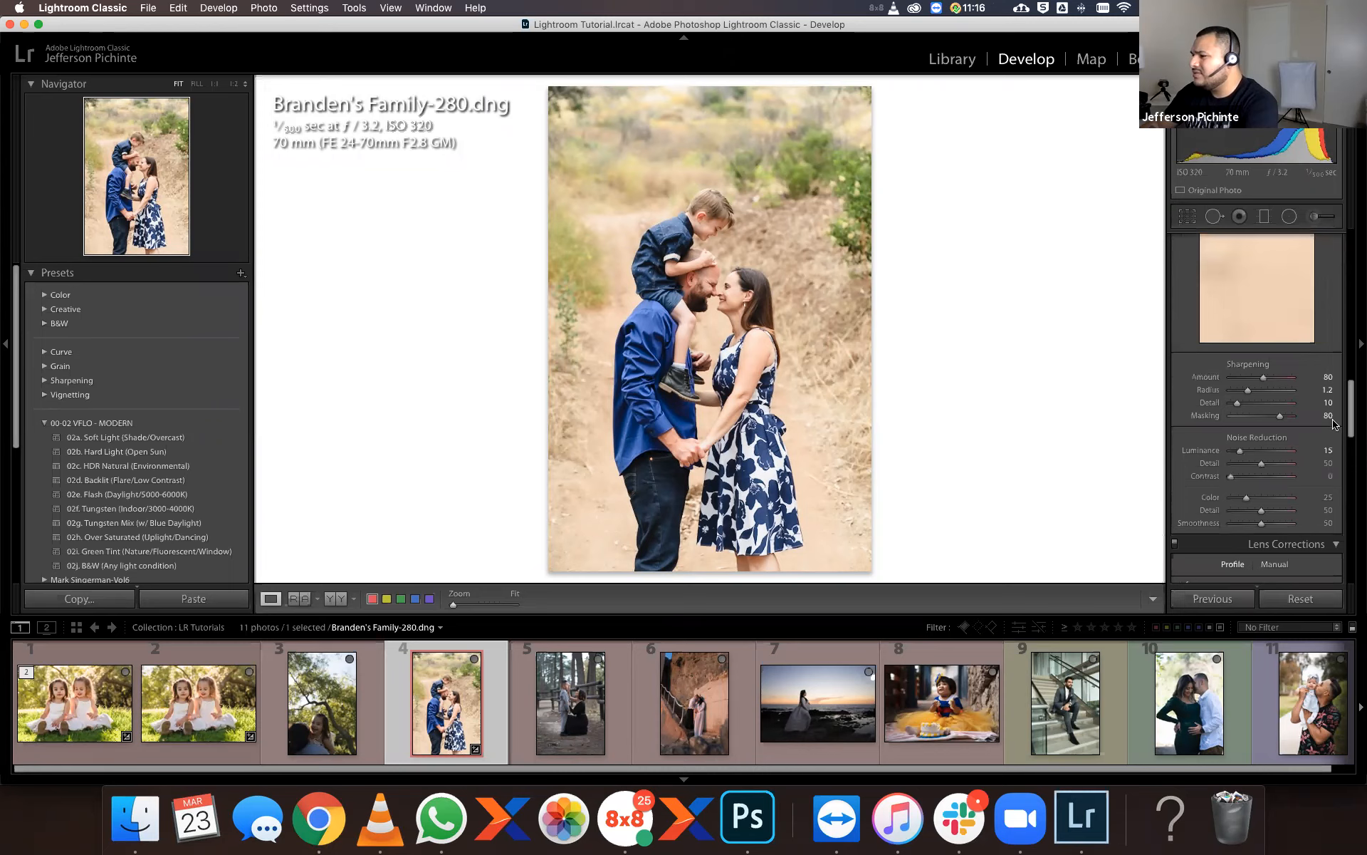
{"action": "scroll", "coordinate": [1335, 420], "scroll_direction": "down", "scroll_amount": 2}
{"action": "scroll", "coordinate": [1333, 421], "scroll_direction": "down", "scroll_amount": 1}
{"action": "left_click", "coordinate": [1328, 420]}
{"action": "type", "text": "10"}
{"action": "key", "text": "Return"}
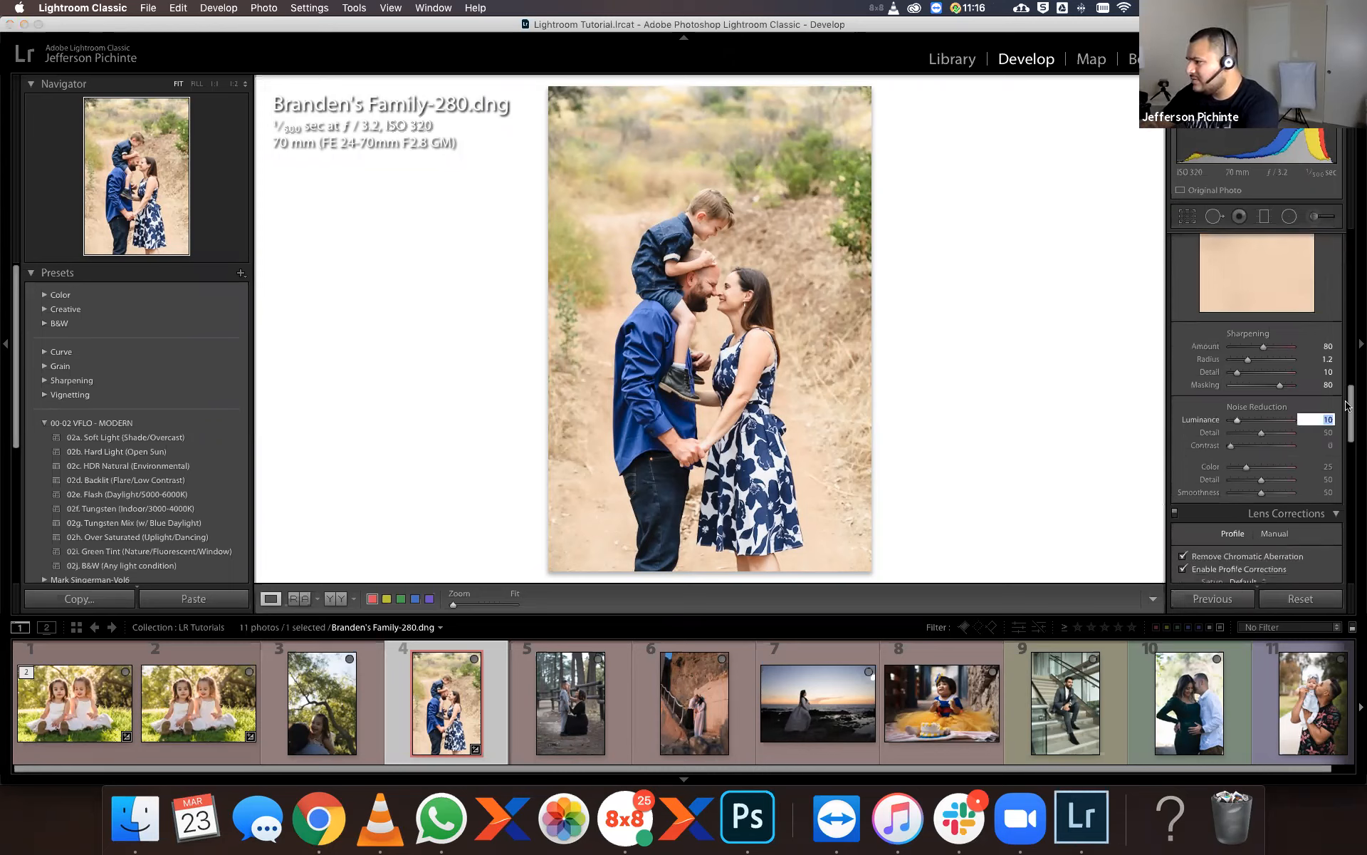
Set the photo's basic Exposure to -0.10 while checking the couple's faces at 1:1.
{"action": "scroll", "coordinate": [1348, 438], "scroll_direction": "up", "scroll_amount": 10}
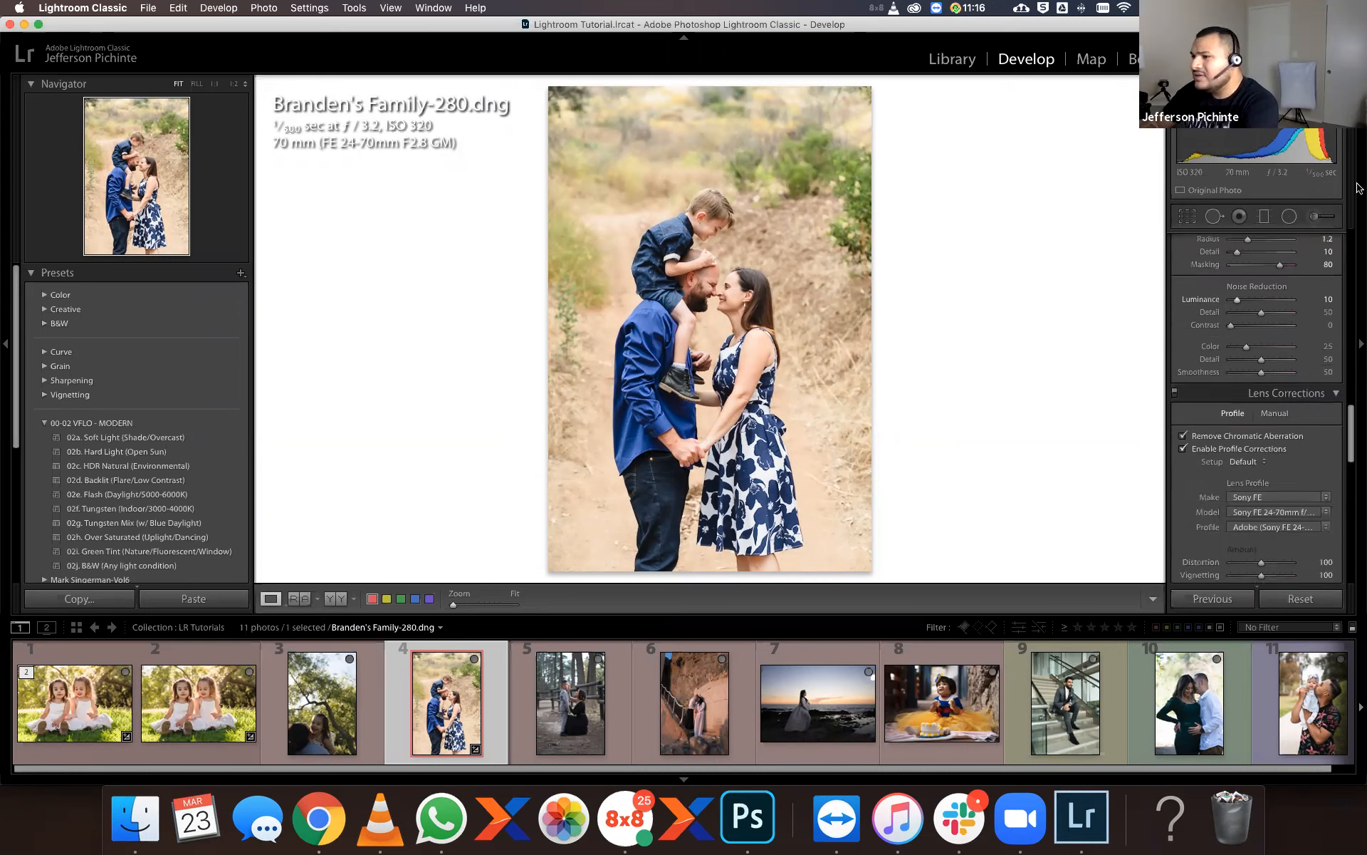
{"action": "scroll", "coordinate": [1348, 413], "scroll_direction": "up", "scroll_amount": 10}
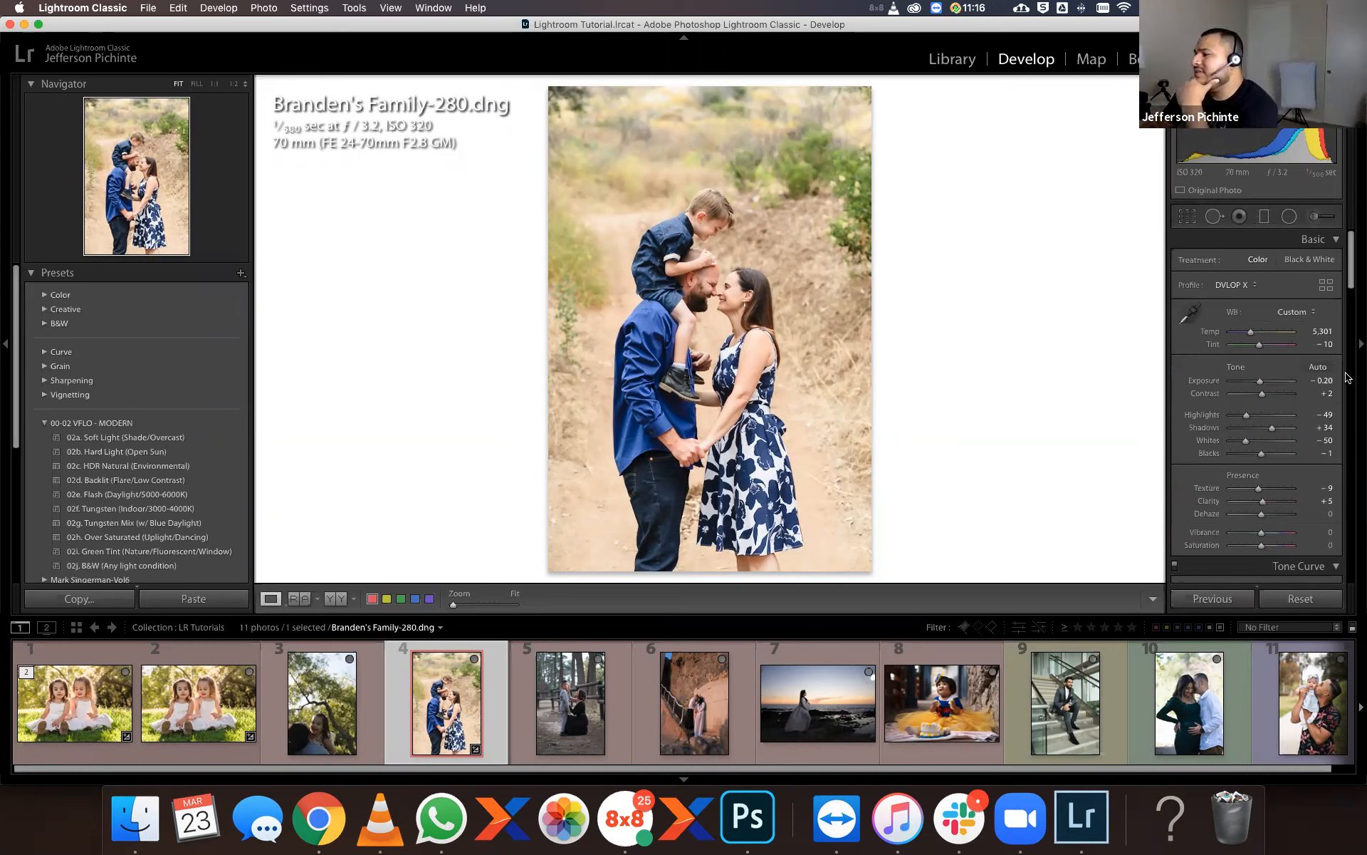
{"action": "left_click", "coordinate": [707, 286]}
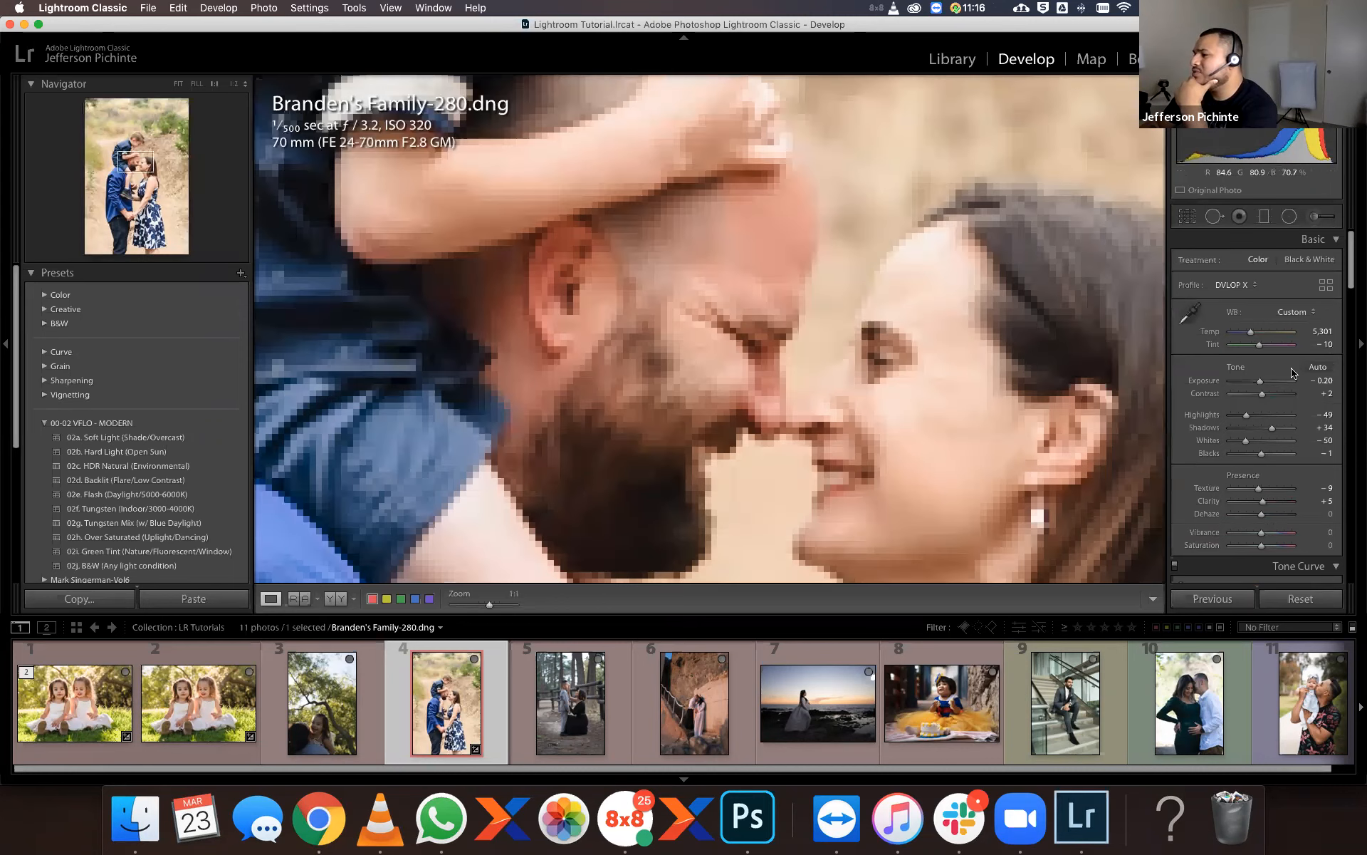
{"action": "left_click", "coordinate": [1323, 380]}
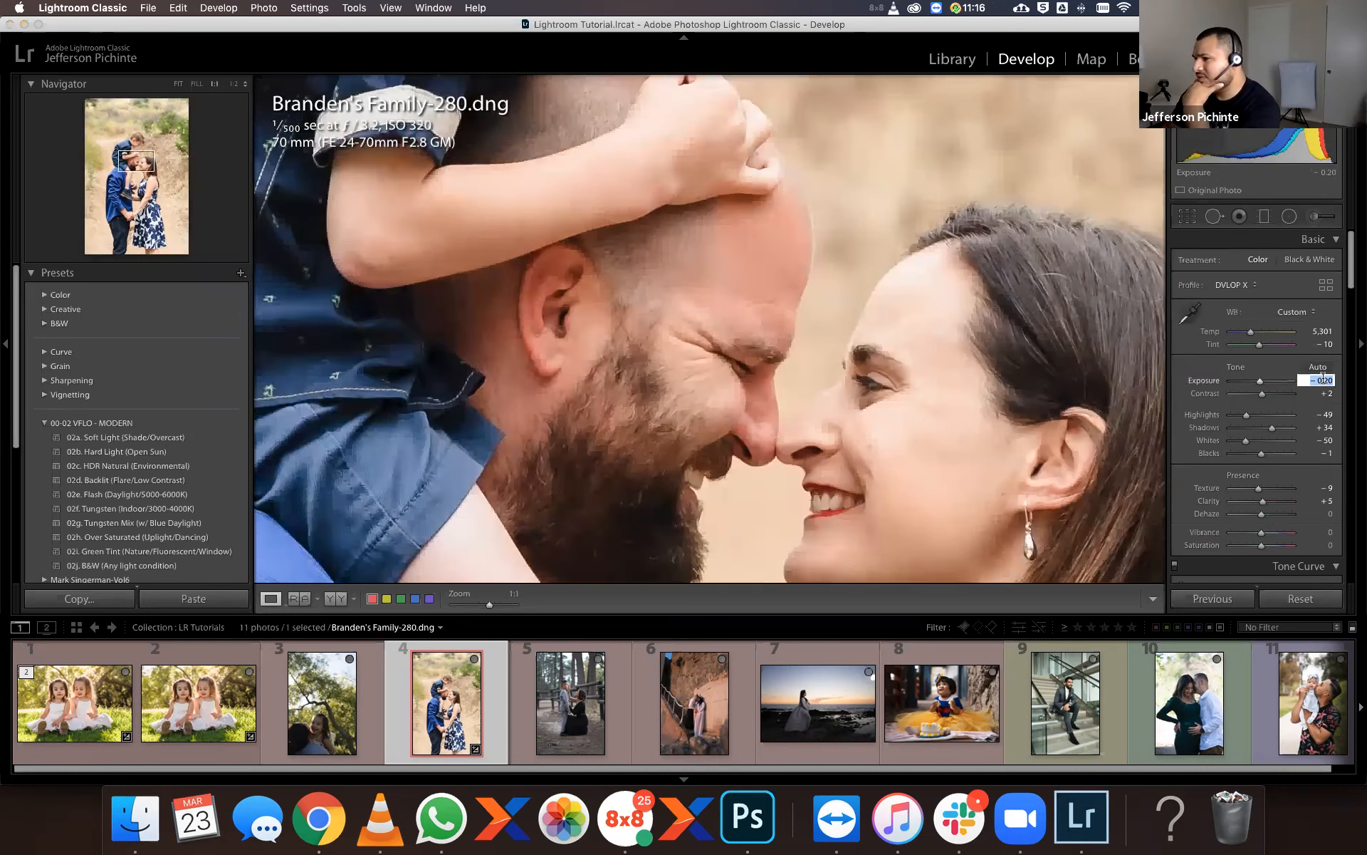
{"action": "key", "text": "Up"}
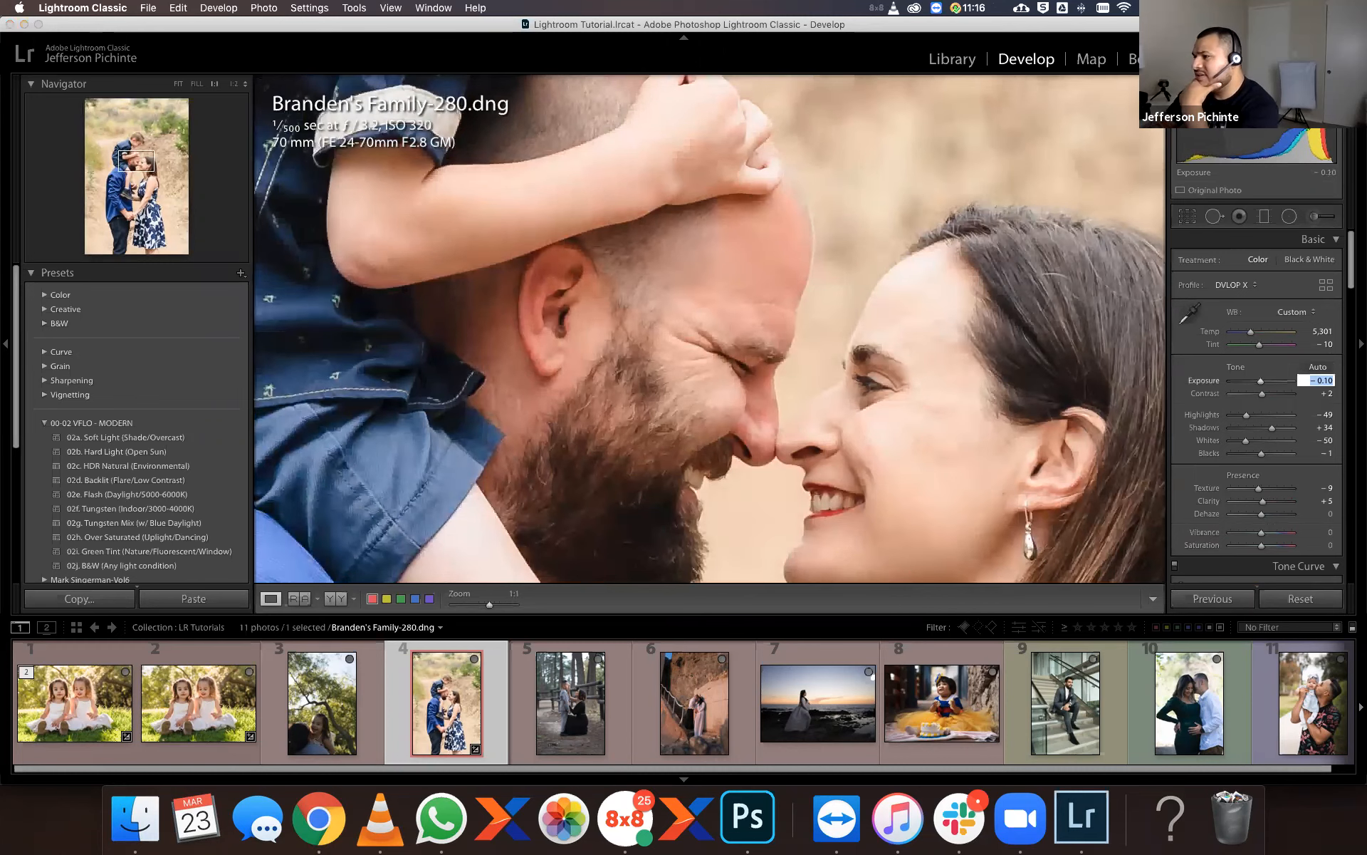
{"action": "key", "text": "Return"}
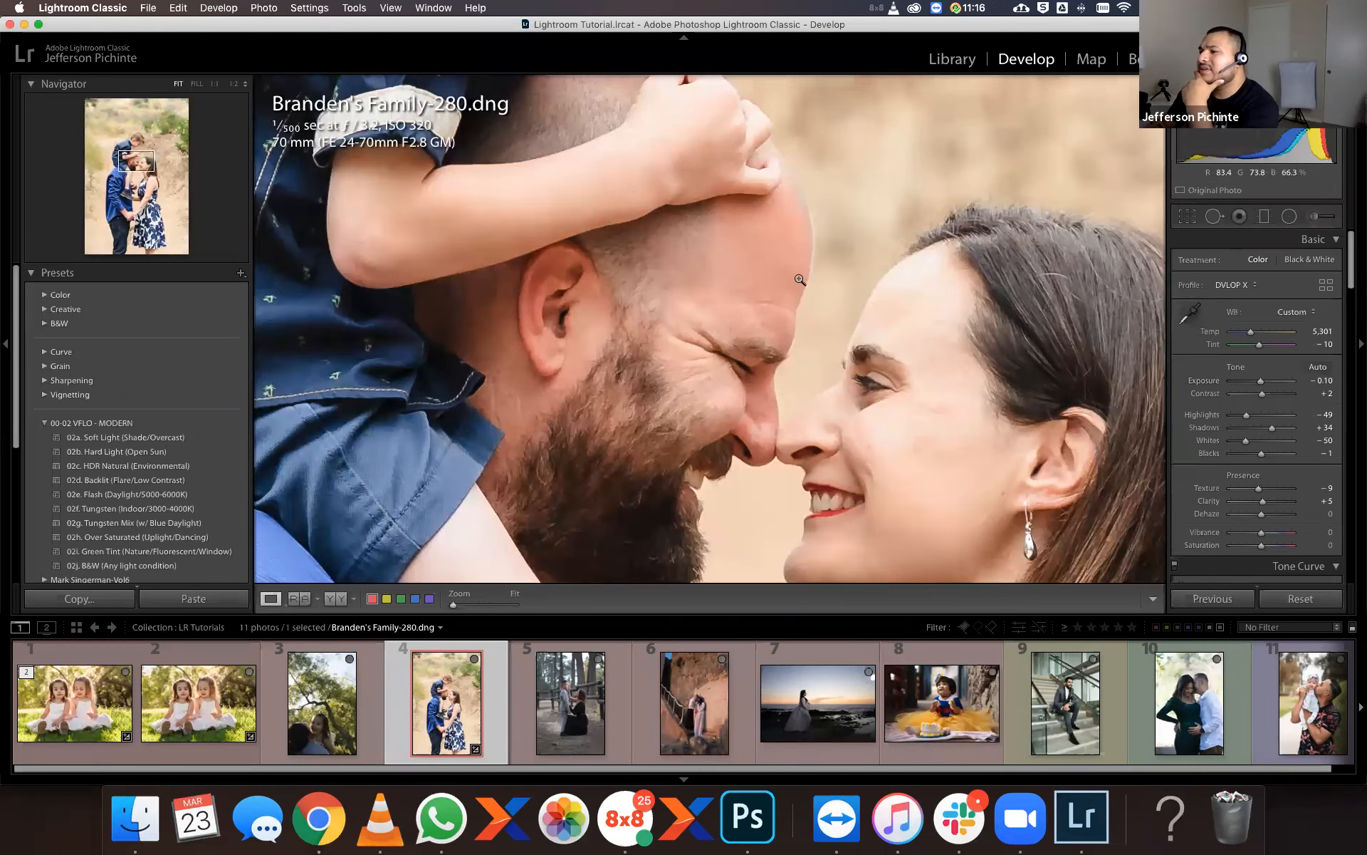
Draw a large radial filter around the family and centre it over the three figures.
{"action": "key", "text": "z"}
{"action": "left_click", "coordinate": [1290, 215]}
{"action": "left_click_drag", "start_coordinate": [683, 311], "coordinate": [832, 493]}
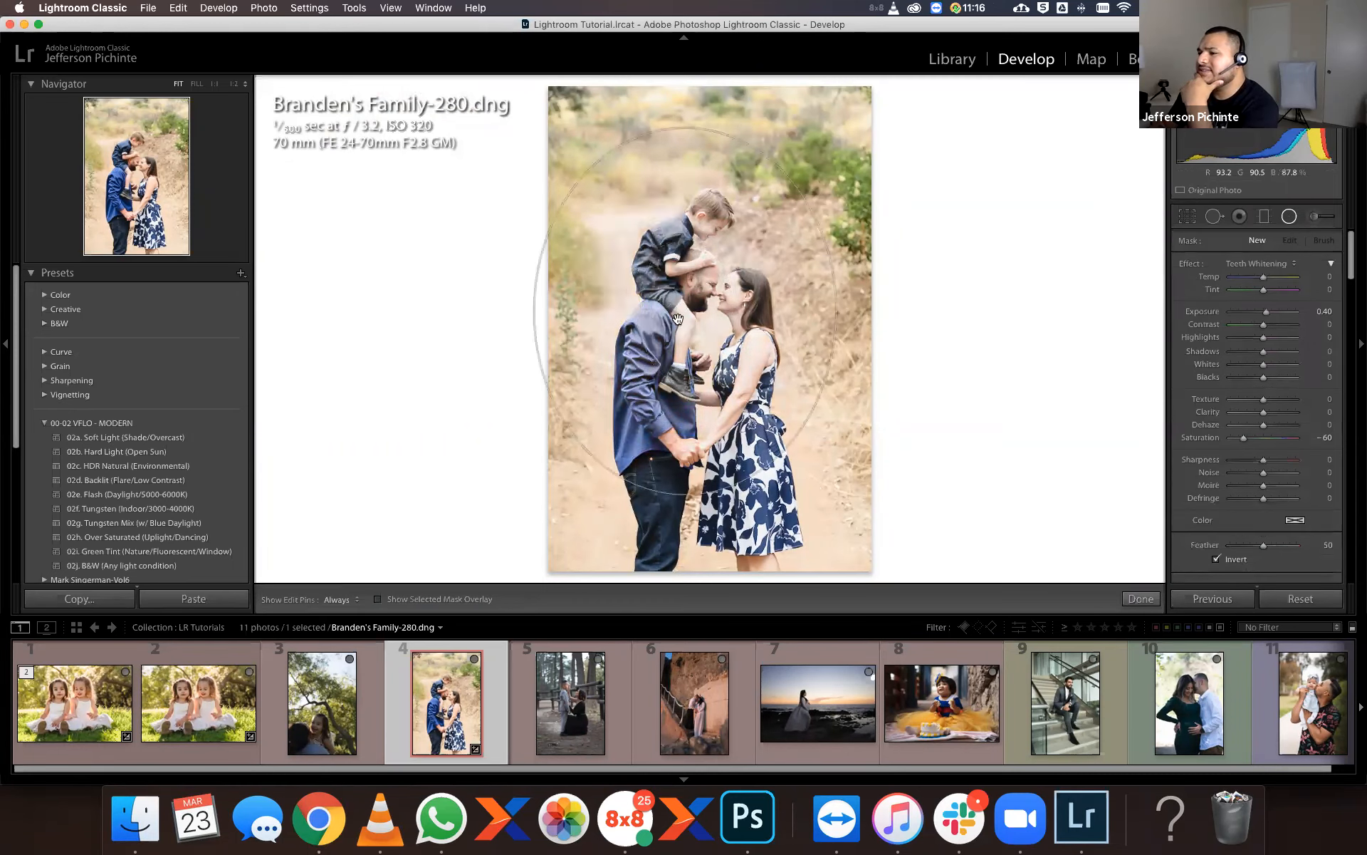
{"action": "left_click_drag", "start_coordinate": [705, 333], "coordinate": [732, 356]}
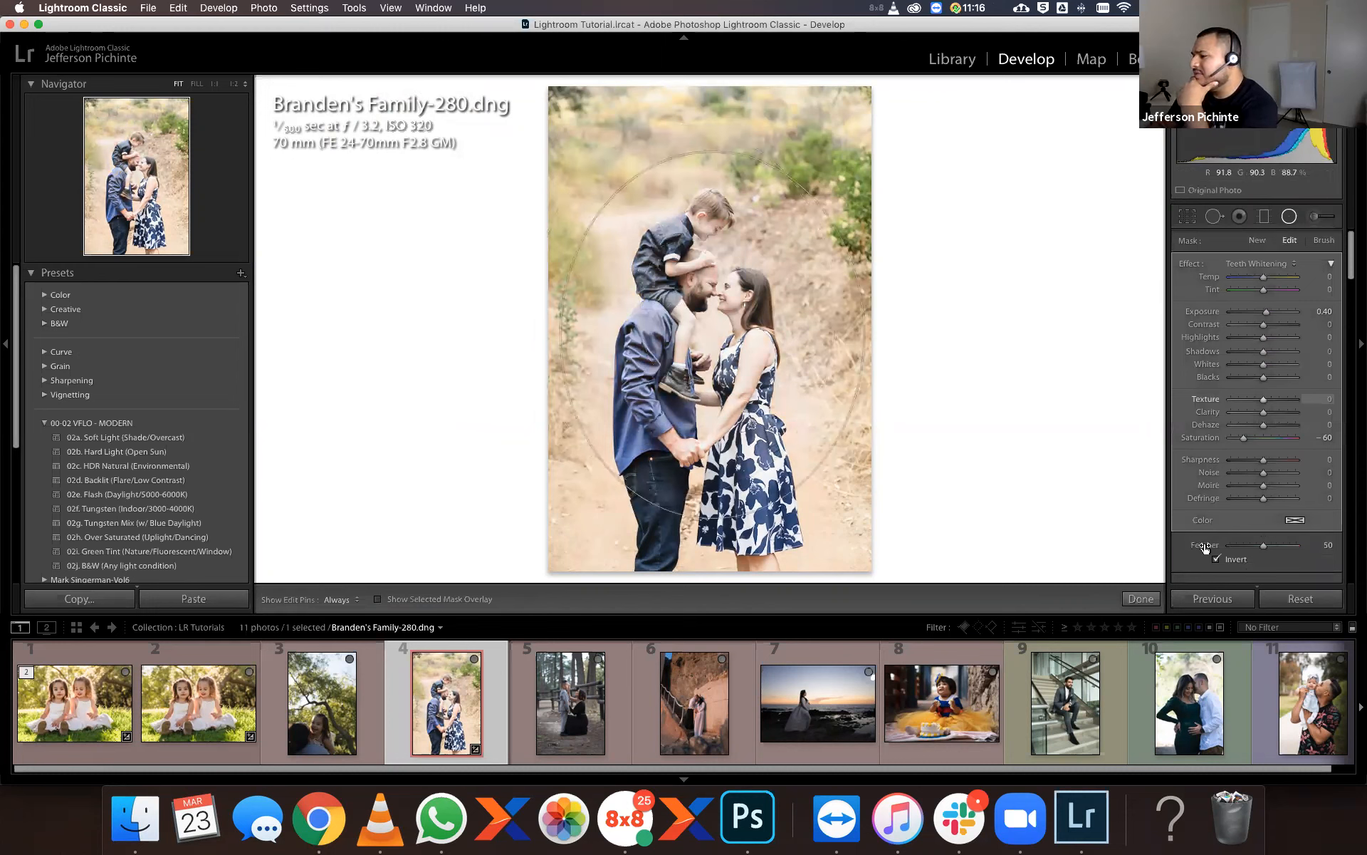
Apply the Burn (Darken) effect to the radial filter and turn off Invert so it affects the surroundings.
{"action": "left_click", "coordinate": [1253, 268]}
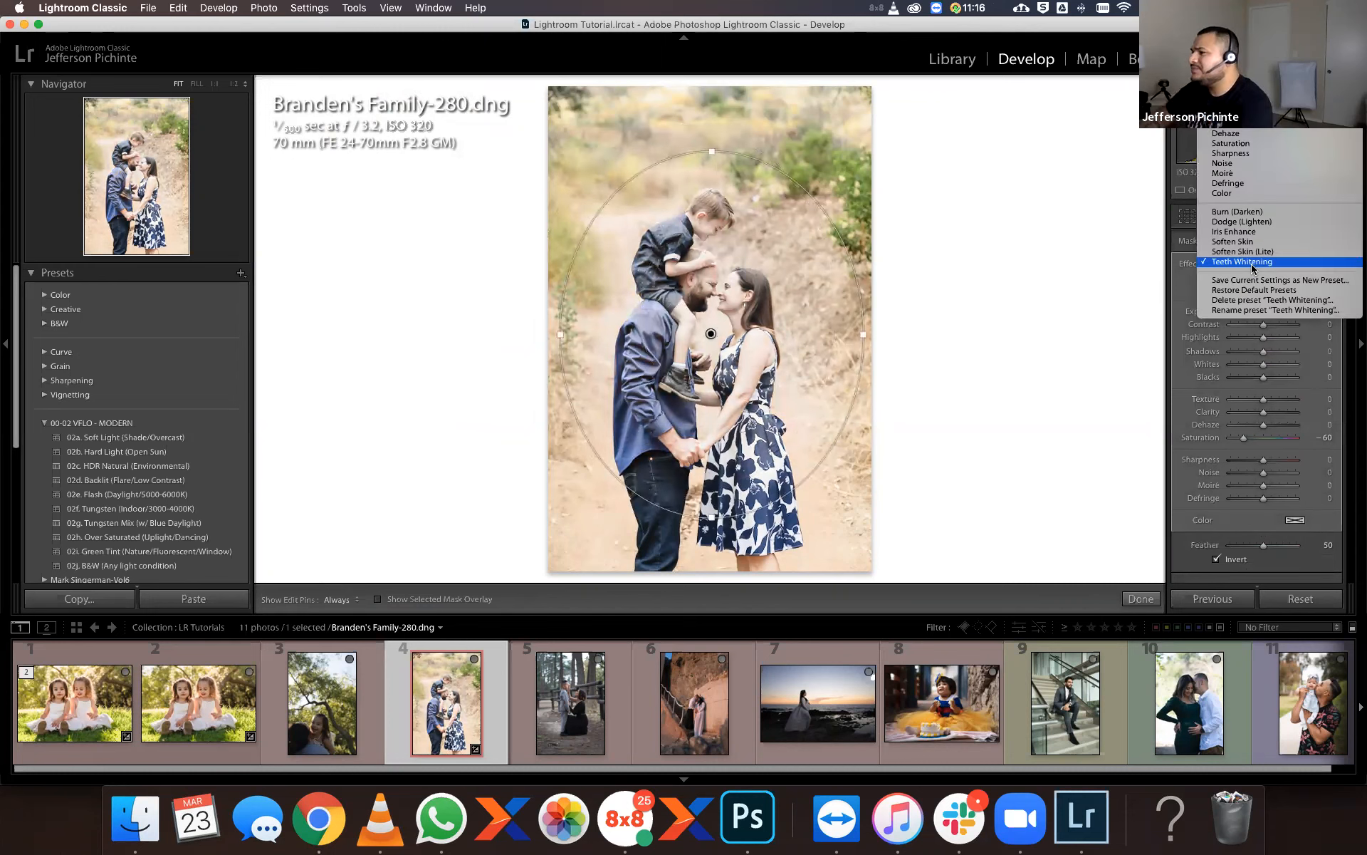
{"action": "left_click", "coordinate": [1237, 213]}
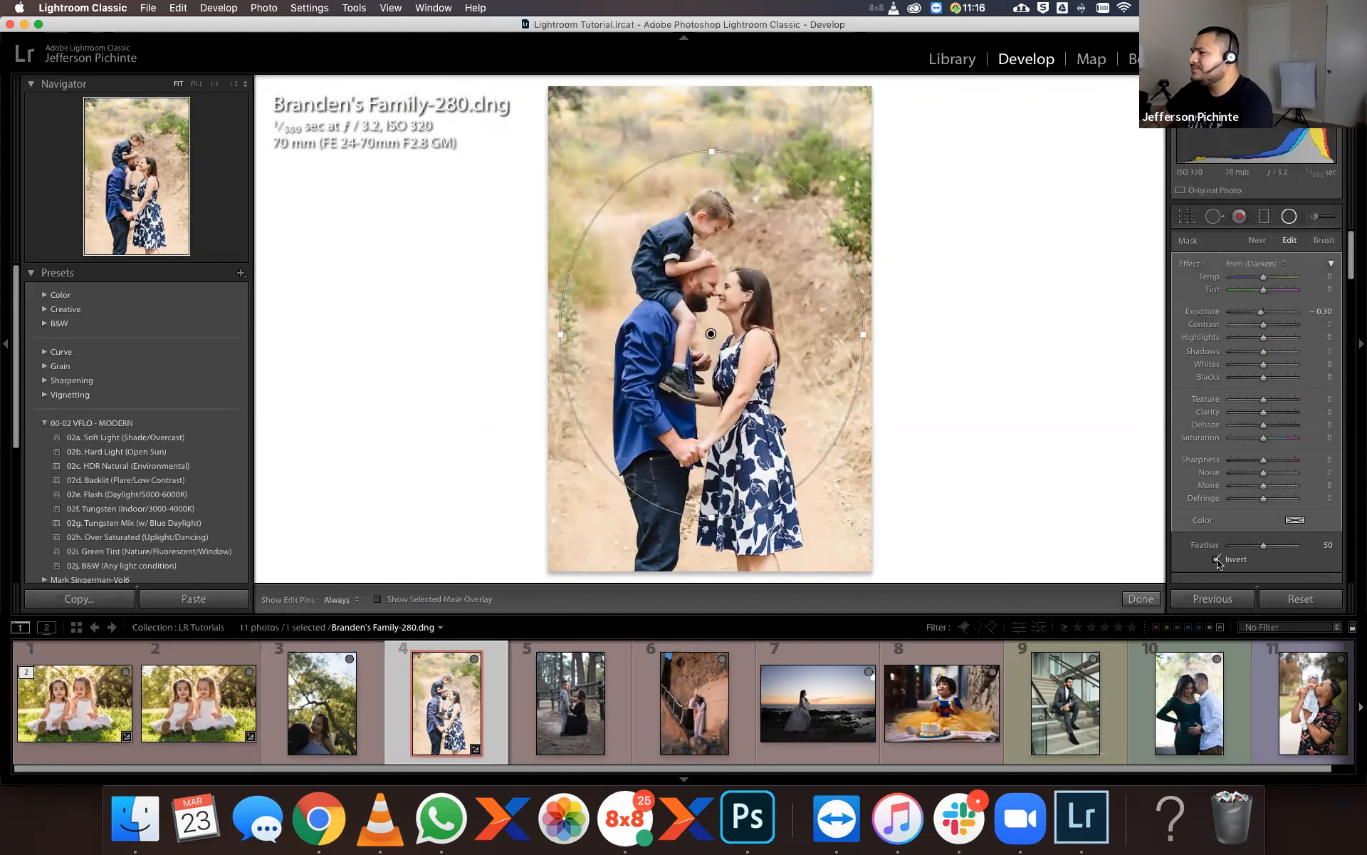
{"action": "left_click", "coordinate": [1217, 560]}
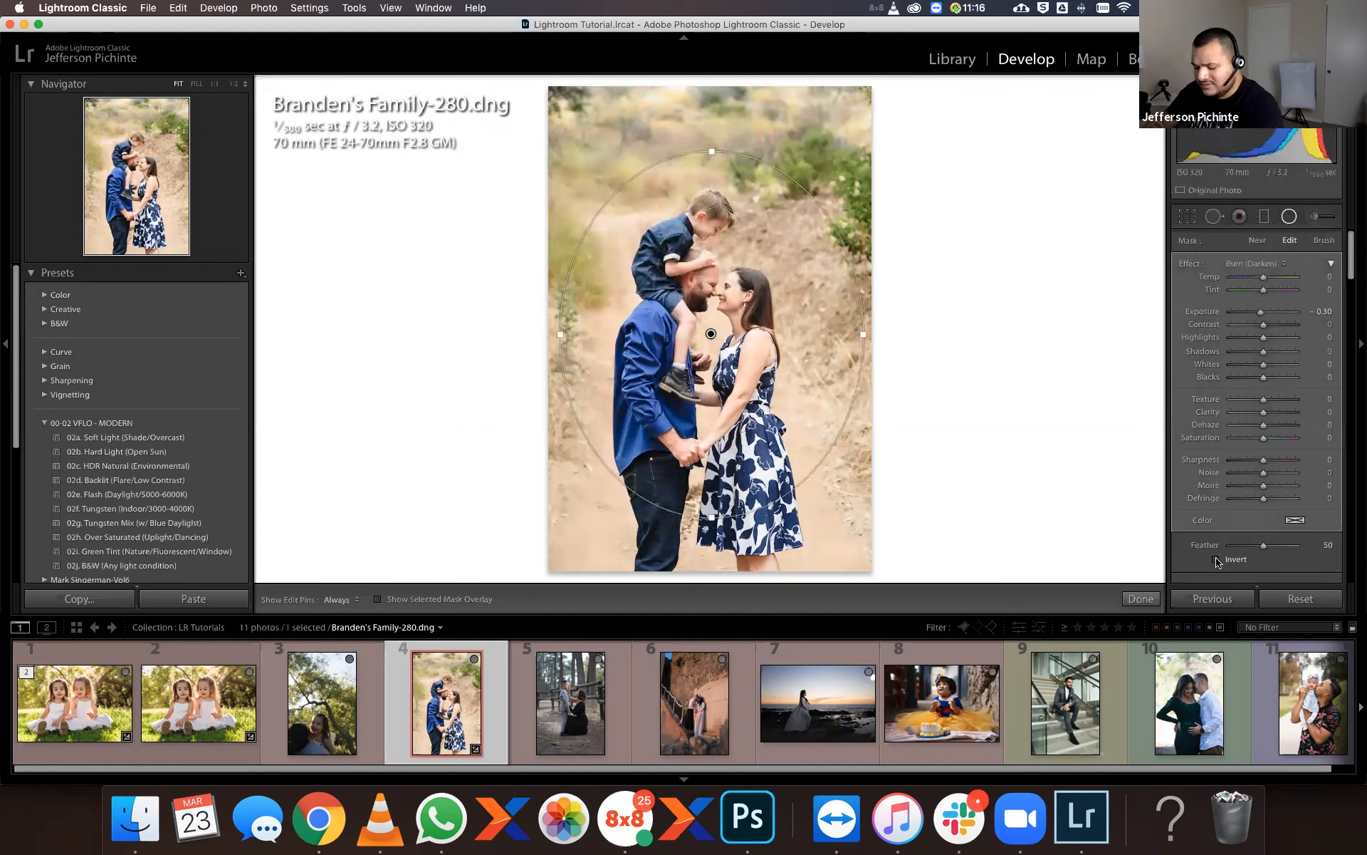
Restrict the radial filter with a Luminance range mask of 45/84, using the mask overlay as a guide.
{"action": "key", "text": "o"}
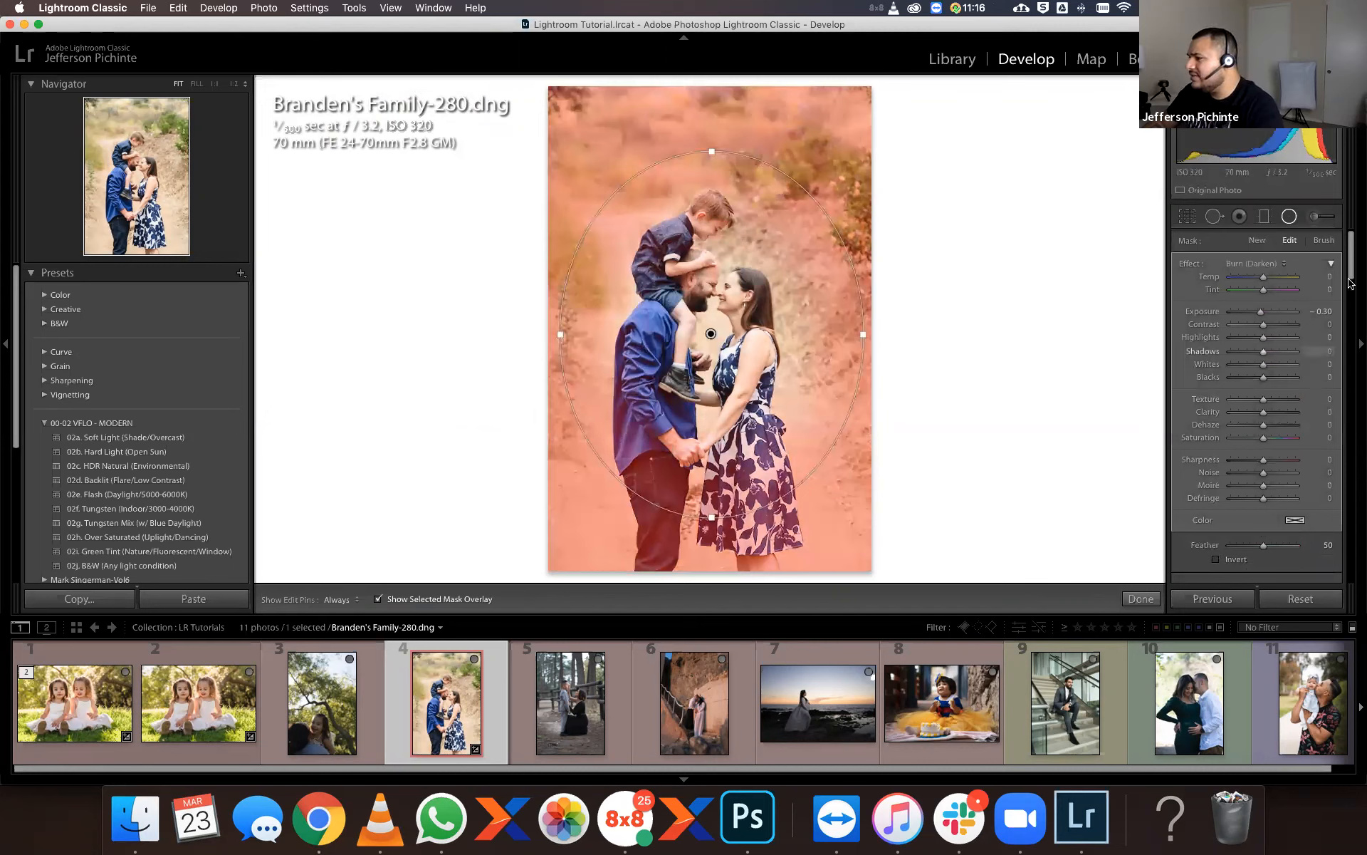
{"action": "scroll", "coordinate": [1350, 293], "scroll_direction": "down", "scroll_amount": 3}
{"action": "scroll", "coordinate": [1252, 417], "scroll_direction": "down", "scroll_amount": 3}
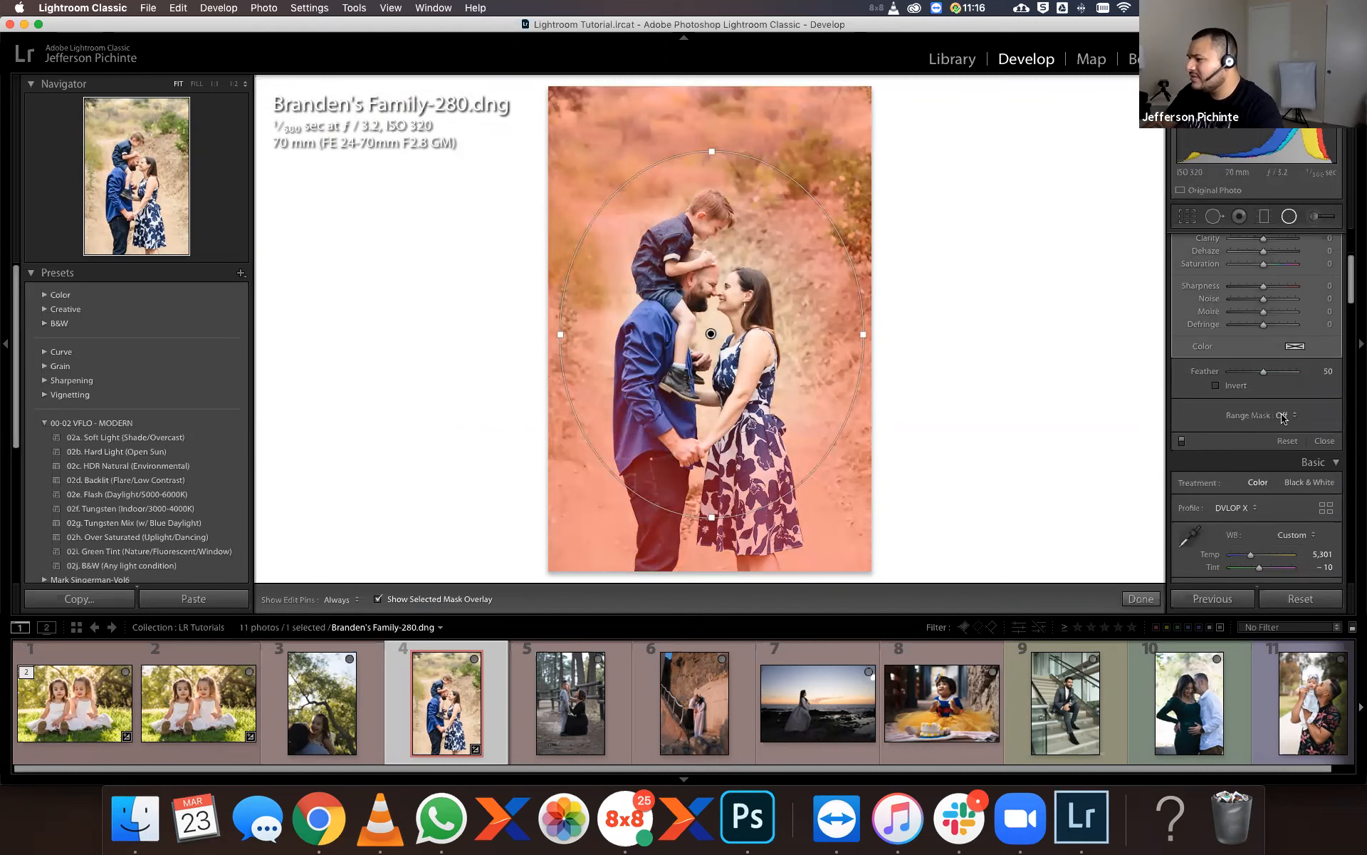
{"action": "left_click", "coordinate": [1282, 416]}
{"action": "left_click", "coordinate": [1289, 433]}
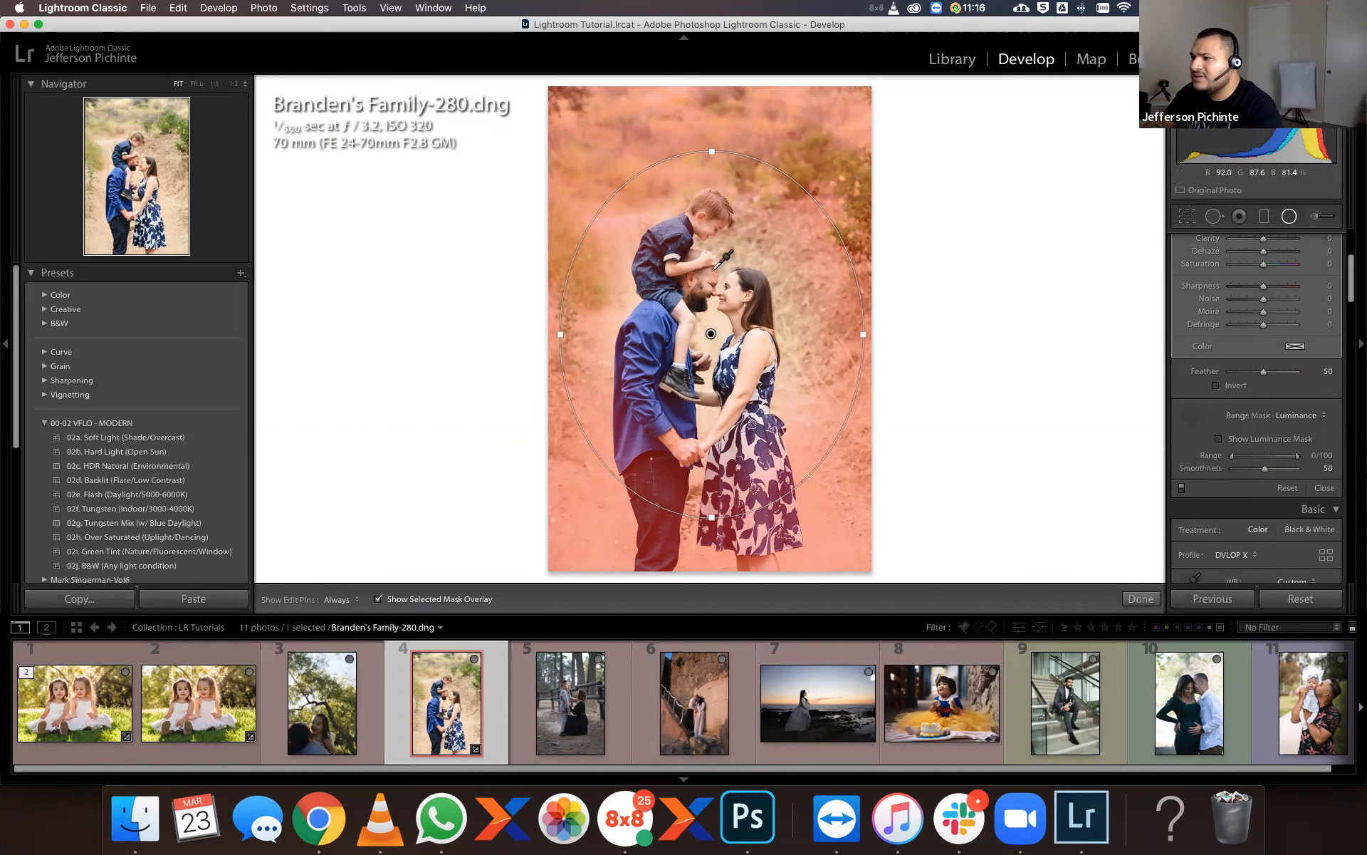
{"action": "left_click", "coordinate": [708, 226]}
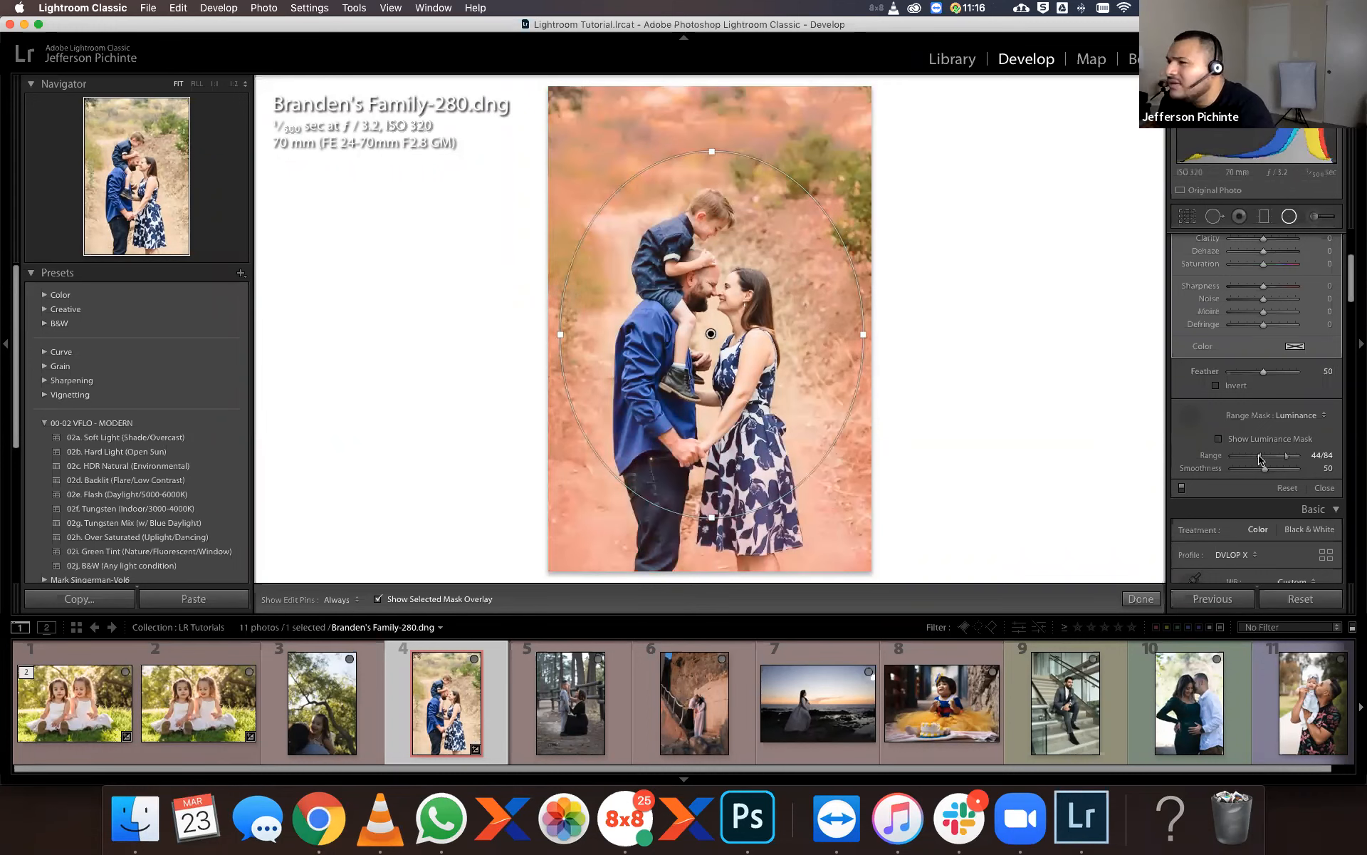
{"action": "left_click_drag", "start_coordinate": [1260, 455], "coordinate": [1251, 458]}
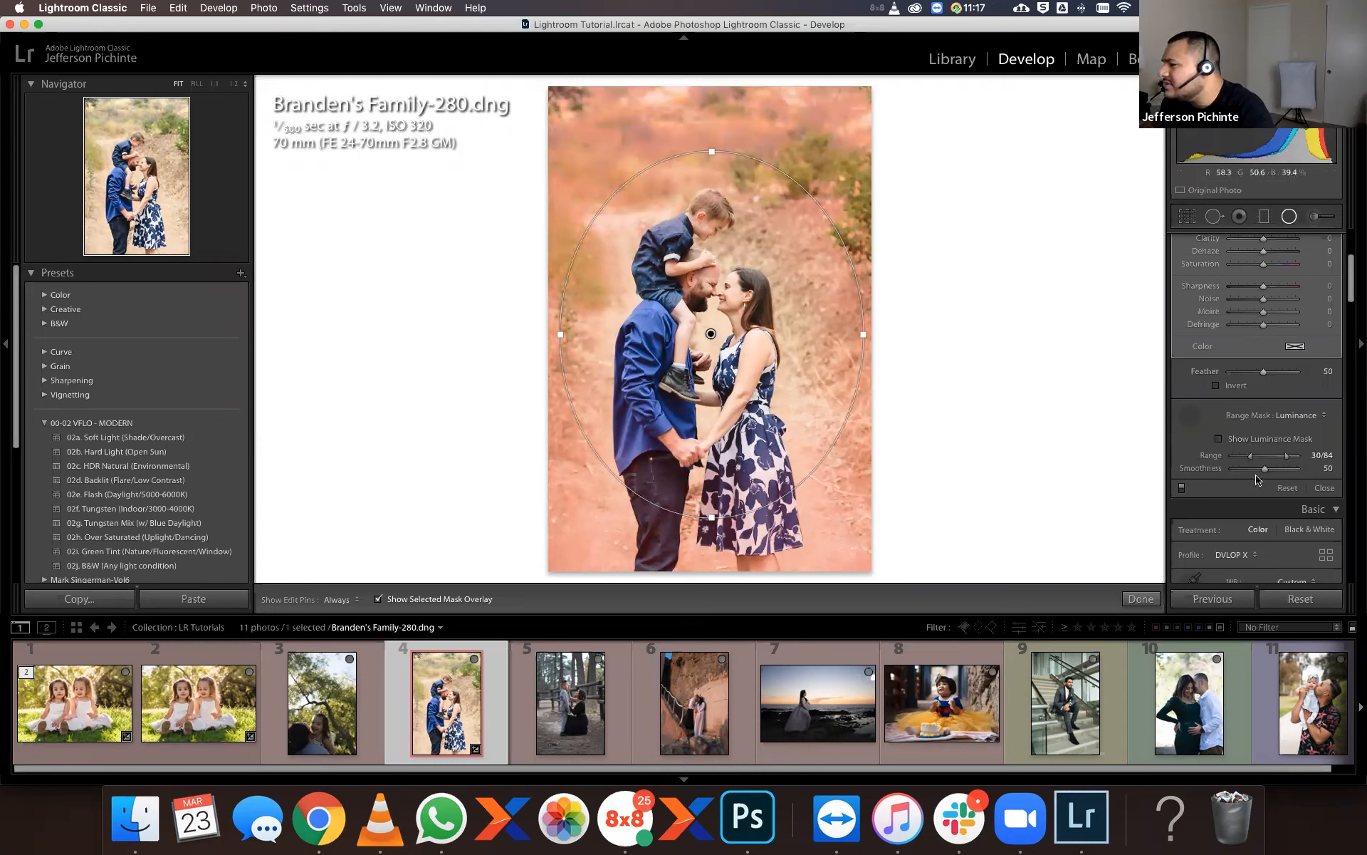
{"action": "mouse_move", "coordinate": [1249, 455]}
{"action": "left_mouse_down"}
{"action": "mouse_move", "coordinate": [1238, 457]}
{"action": "mouse_move", "coordinate": [1265, 466]}
{"action": "left_mouse_up"}
{"action": "key", "text": "o"}
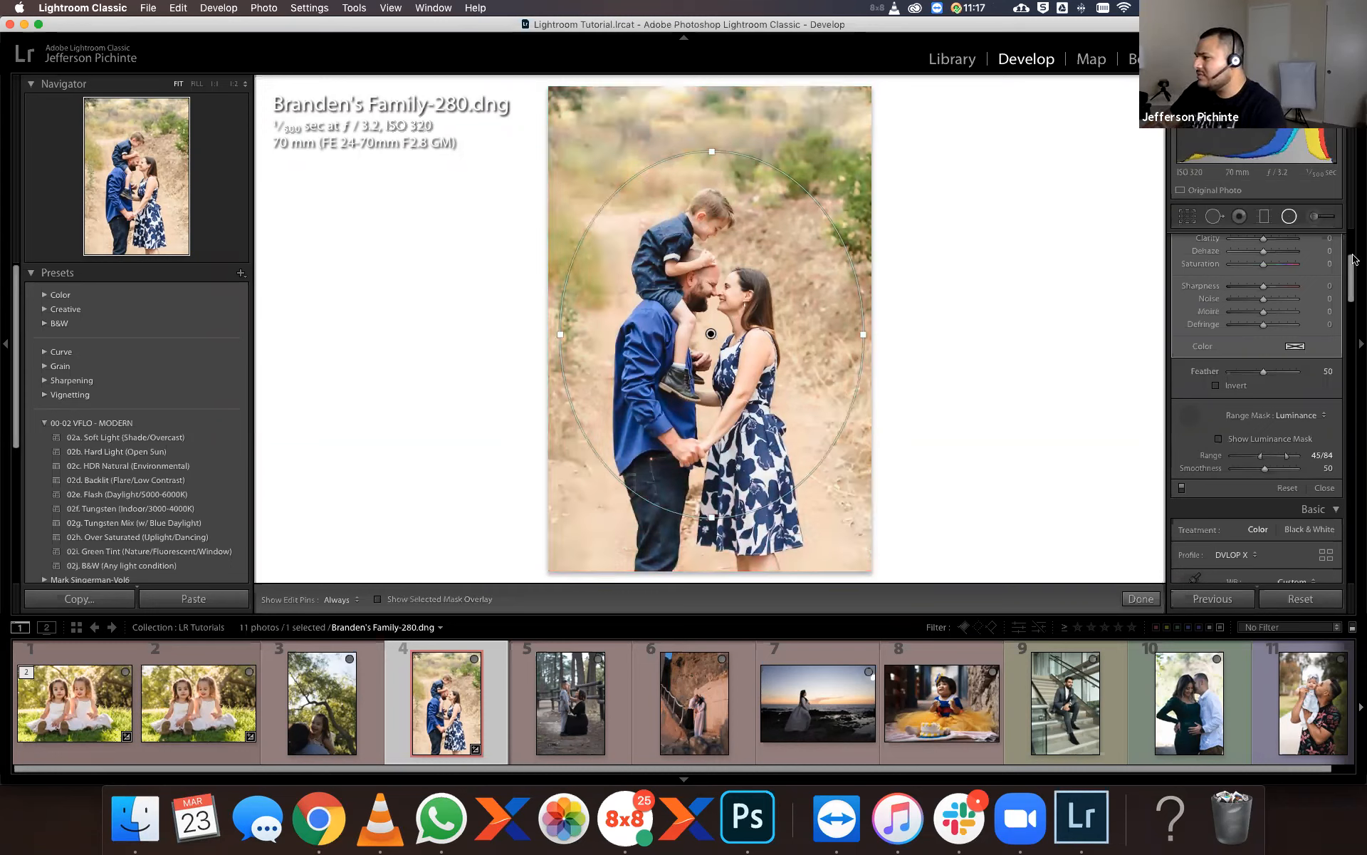
Try several stronger darkening amounts on the radial filter and settle on an Exposure of -0.6.
{"action": "scroll", "coordinate": [1356, 259], "scroll_direction": "up", "scroll_amount": 5}
{"action": "double_click", "coordinate": [1330, 312]}
{"action": "left_click", "coordinate": [1328, 312]}
{"action": "type", "text": "-0.2"}
{"action": "key", "text": "Return"}
{"action": "type", "text": "-0.5"}
{"action": "key", "text": "Return"}
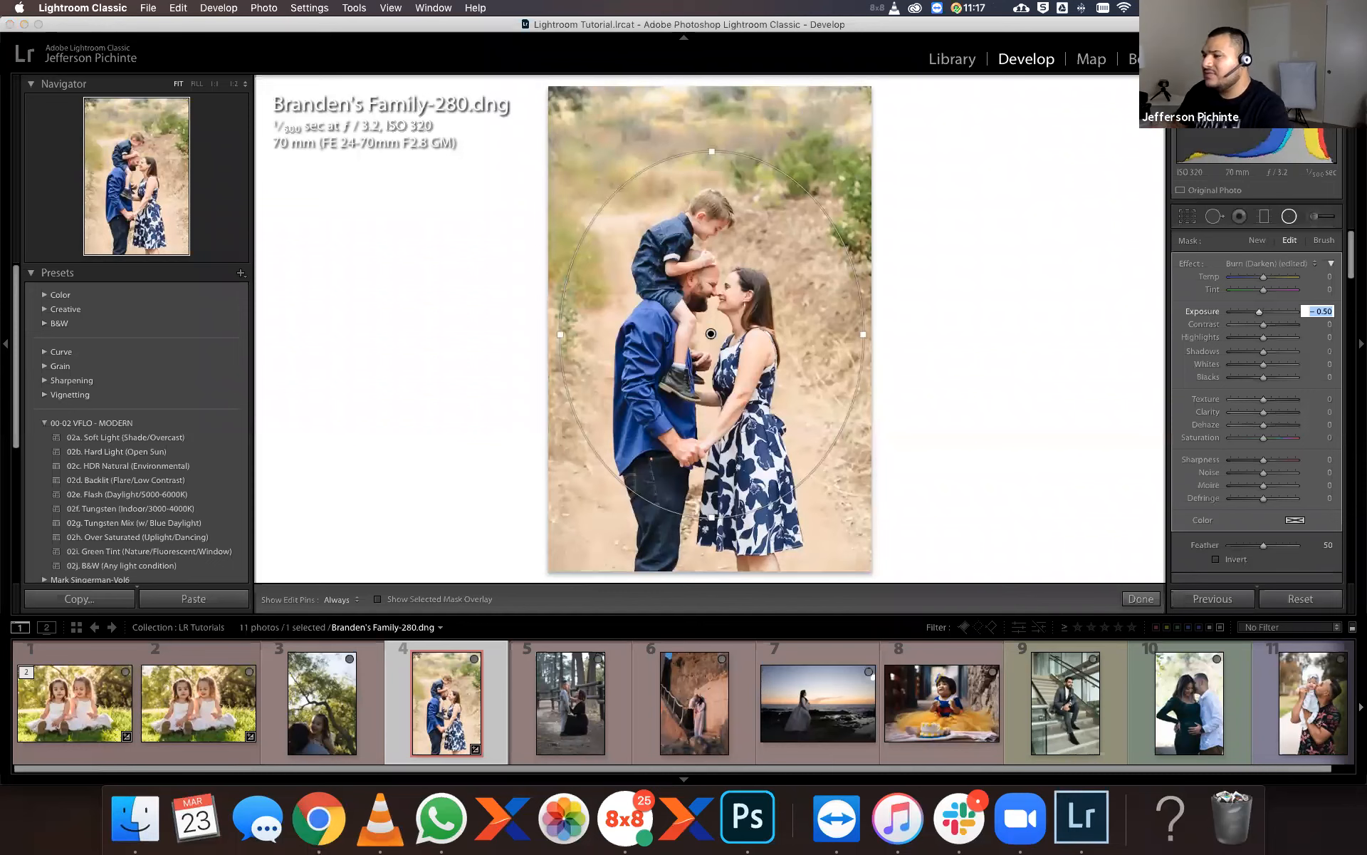
{"action": "type", "text": "-0.7"}
{"action": "key", "text": "Return"}
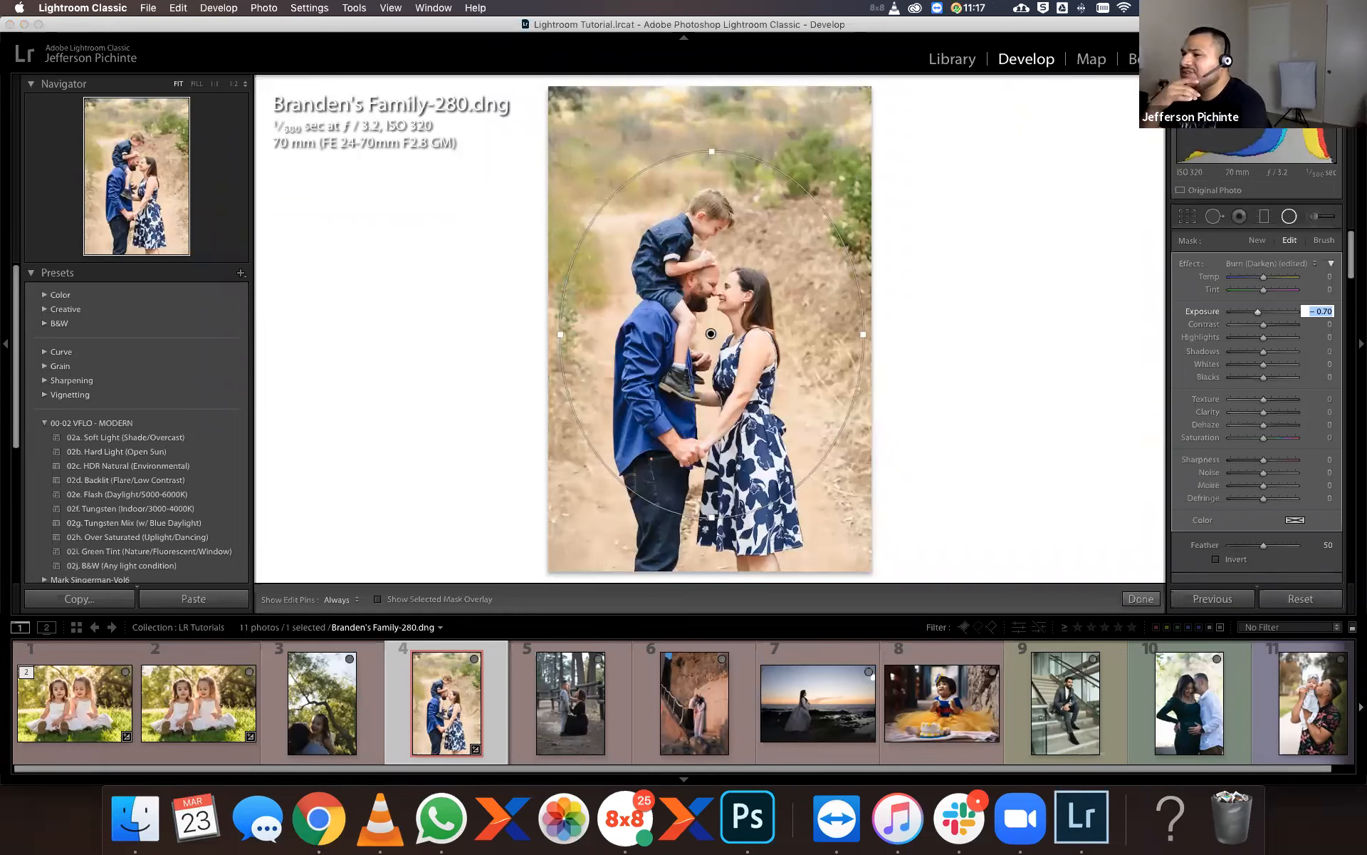
{"action": "type", "text": "-0.6"}
{"action": "key", "text": "Return"}
Set the white balance Tint to -6 and inspect the boy's skin tones at 1:1.
{"action": "left_click", "coordinate": [1316, 217]}
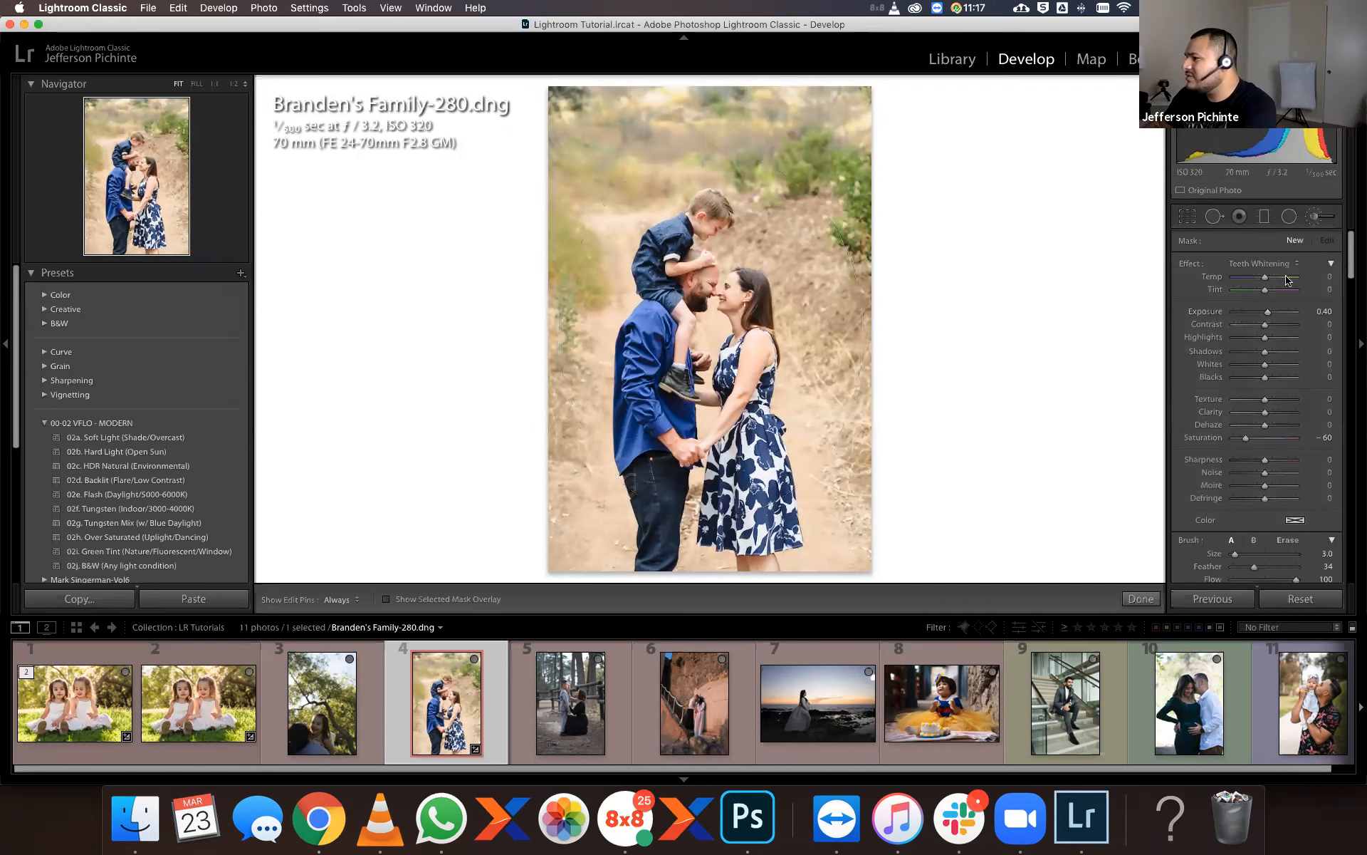
{"action": "left_click", "coordinate": [1316, 222]}
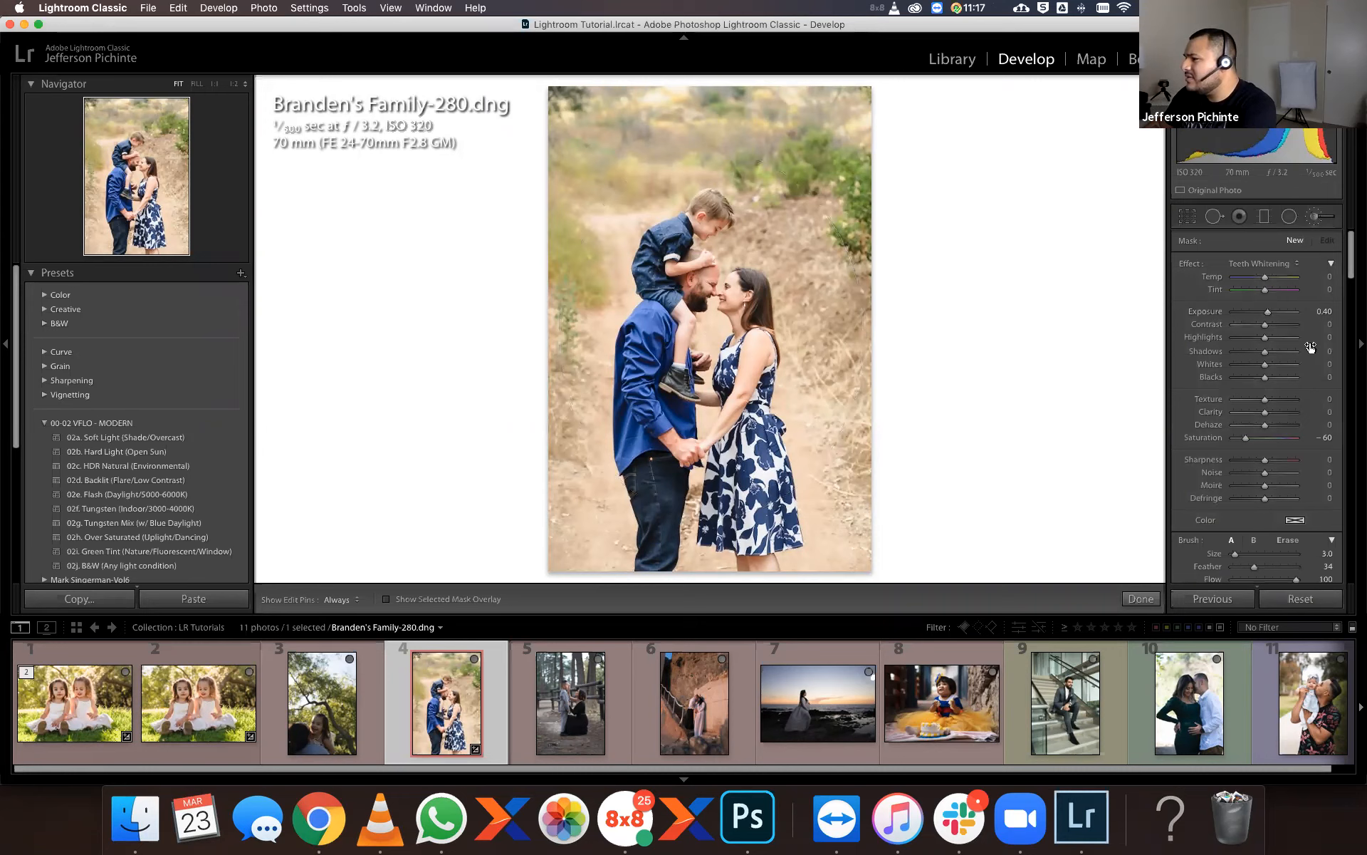
{"action": "left_click", "coordinate": [1313, 344]}
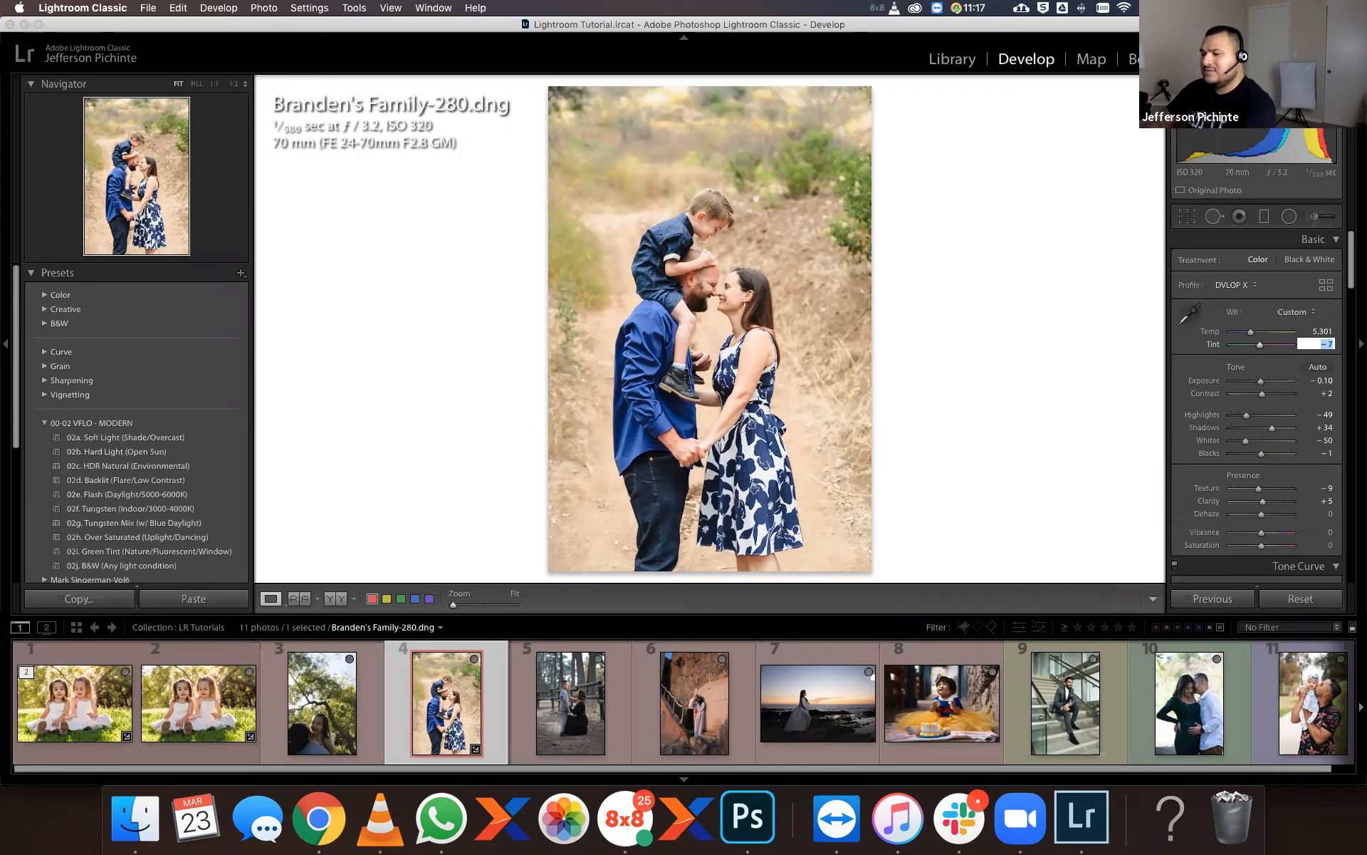
{"action": "left_click", "coordinate": [749, 261]}
{"action": "left_click_drag", "start_coordinate": [943, 310], "coordinate": [813, 376]}
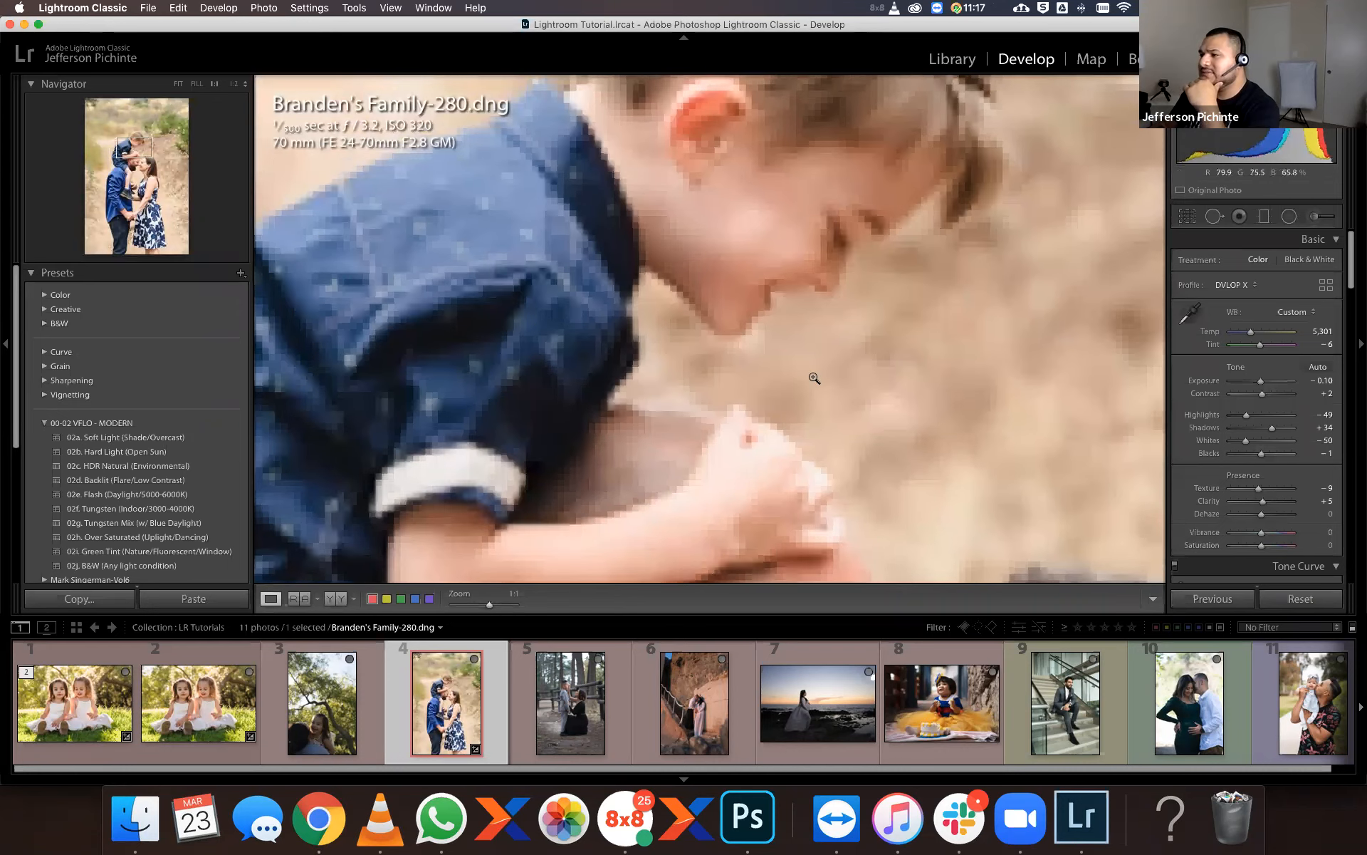
{"action": "left_click", "coordinate": [1014, 393]}
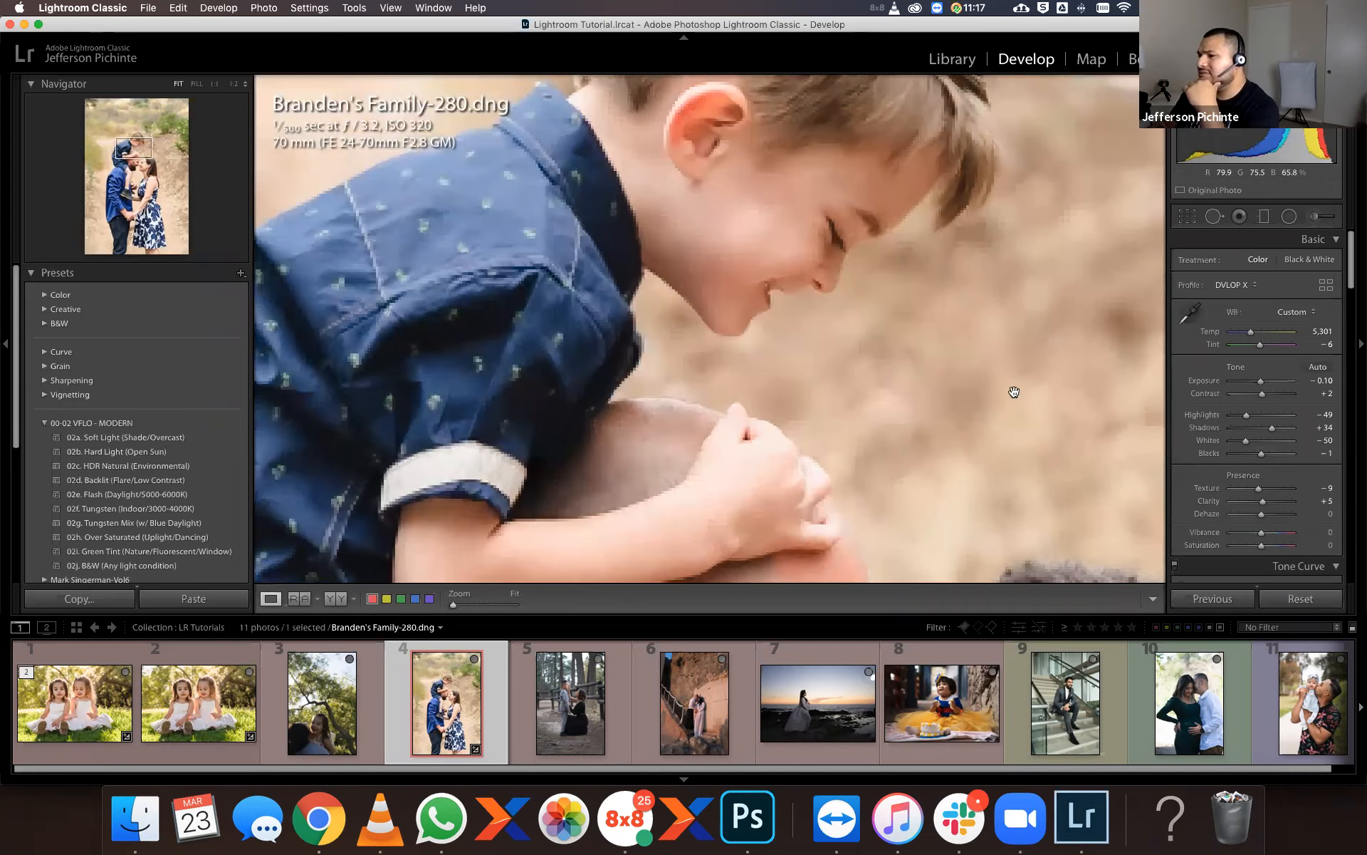
{"action": "left_click", "coordinate": [1014, 393]}
{"action": "left_click", "coordinate": [1014, 391]}
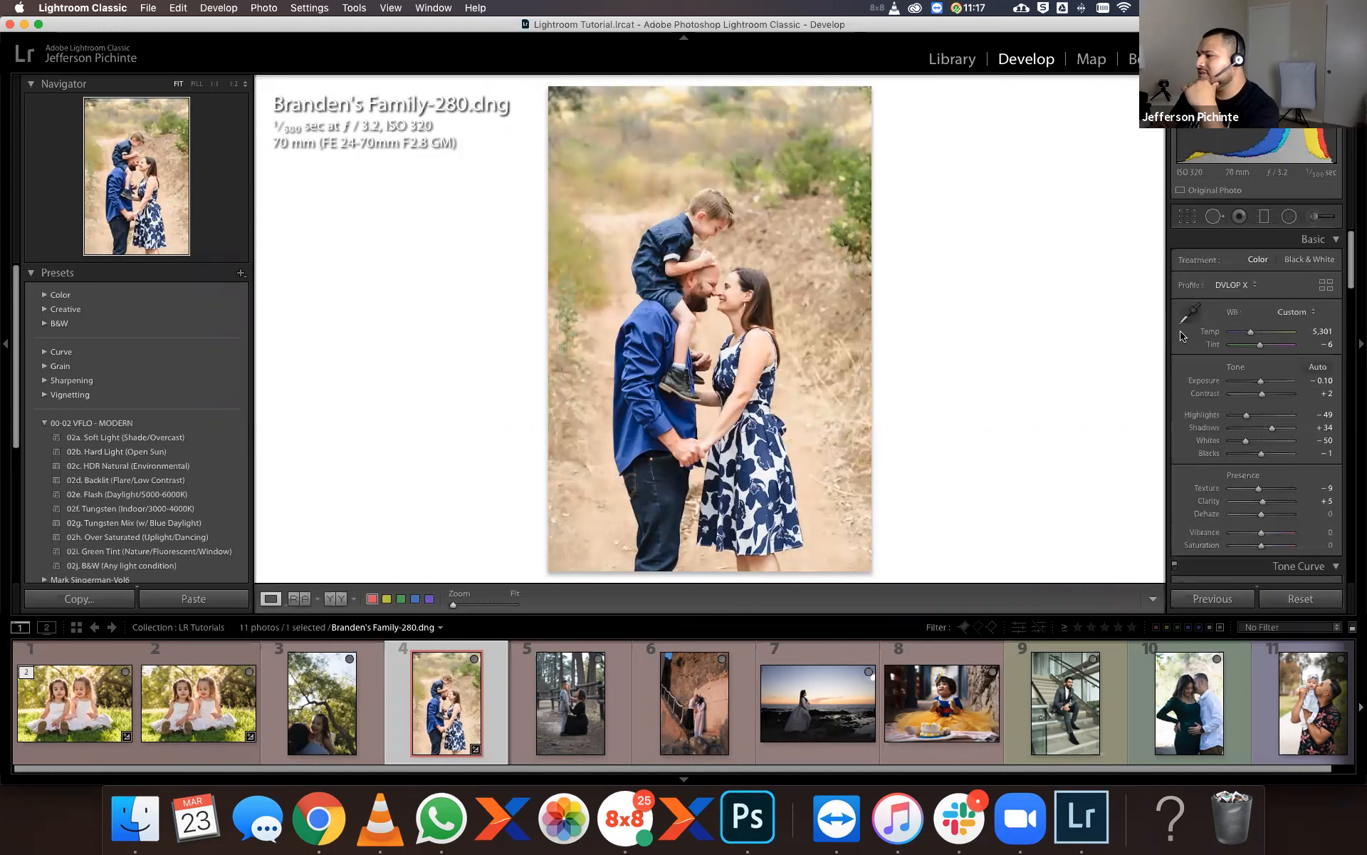
Reset the photo's basic Exposure to 0.00 and lower the Highlights to -56.
{"action": "double_click", "coordinate": [1206, 381]}
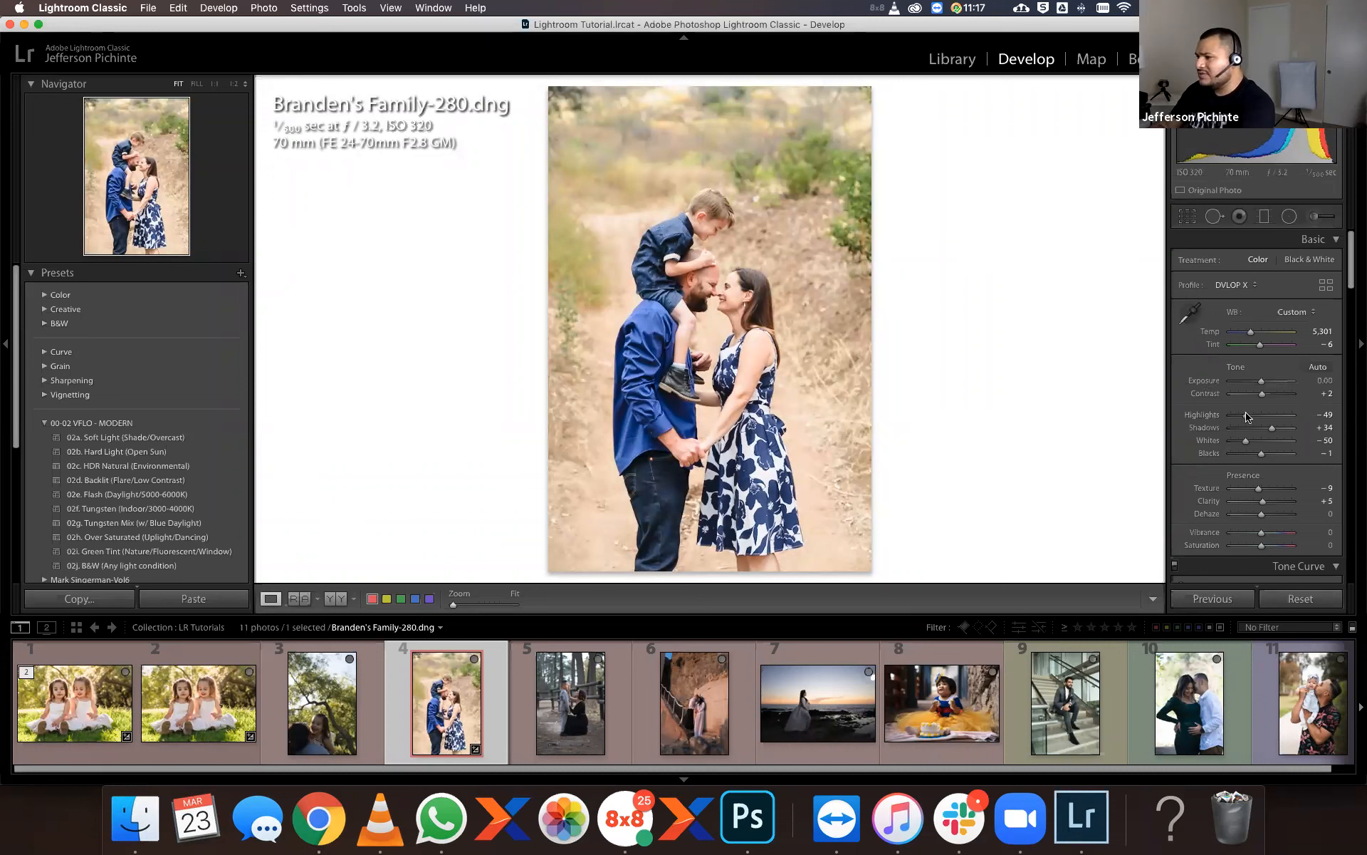
{"action": "left_click_drag", "start_coordinate": [1246, 417], "coordinate": [1245, 417]}
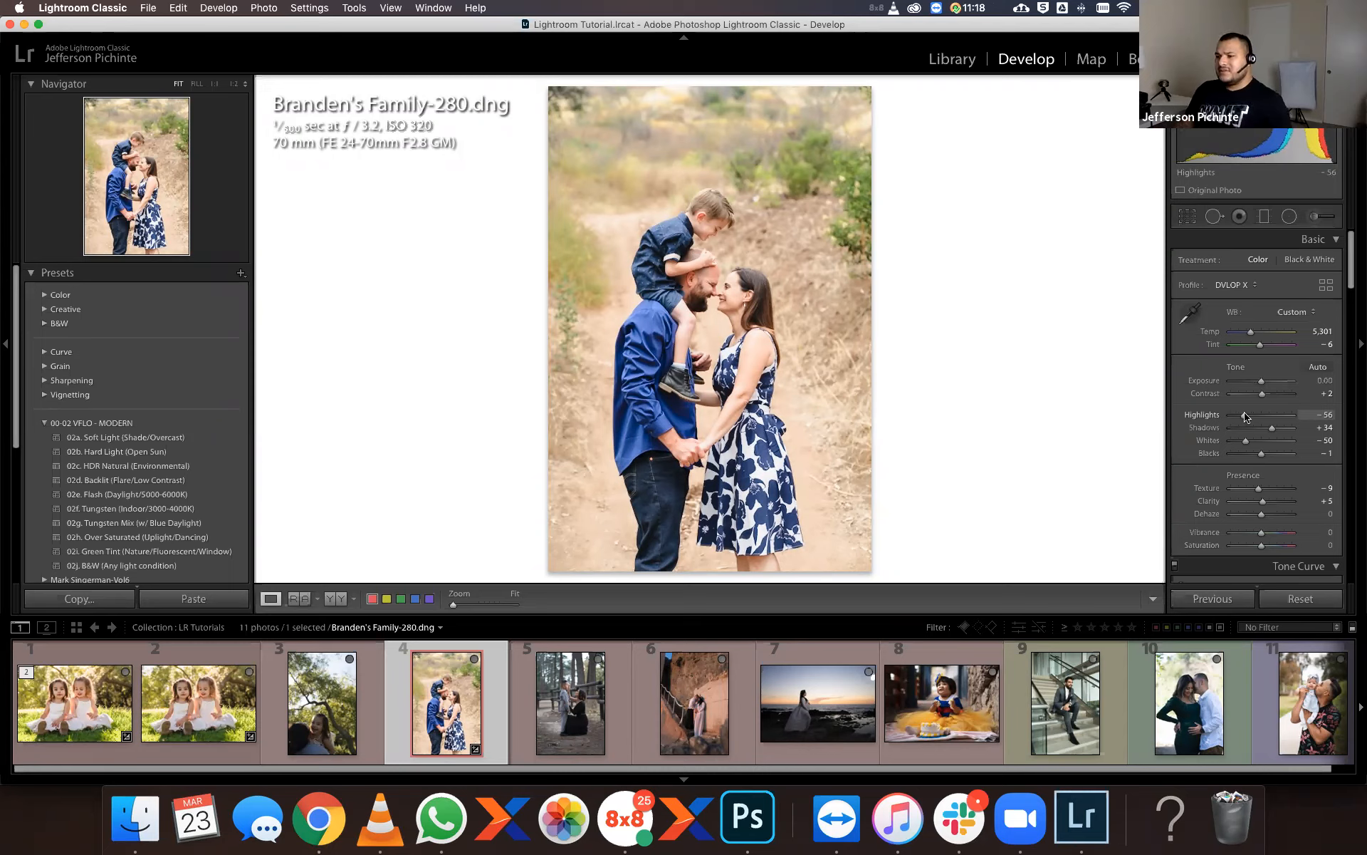
Set up a new adjustment brush with the Burn (Darken) effect and a brush size of 10.
{"action": "left_click", "coordinate": [1314, 216]}
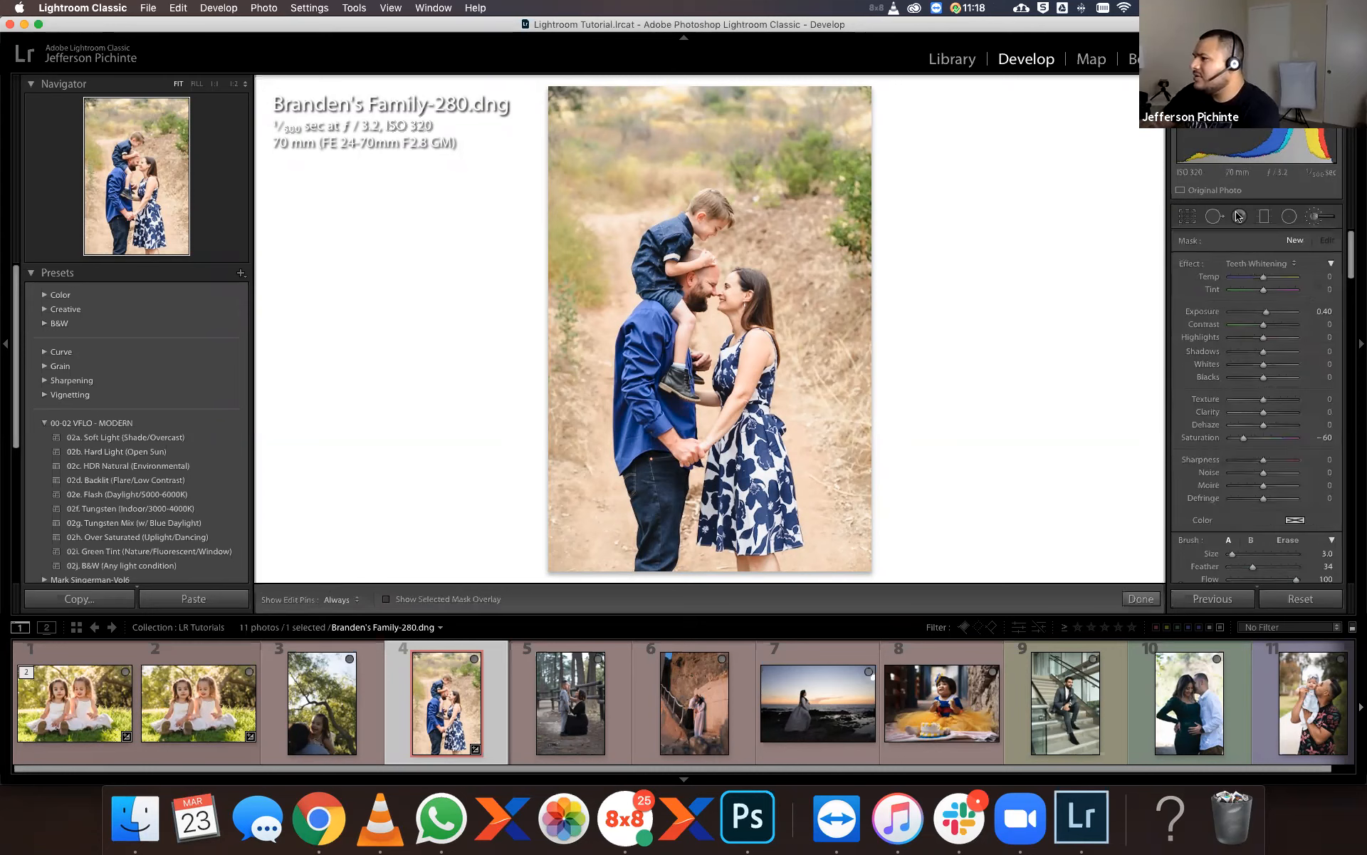
{"action": "left_click", "coordinate": [1257, 263]}
{"action": "left_click", "coordinate": [1253, 142]}
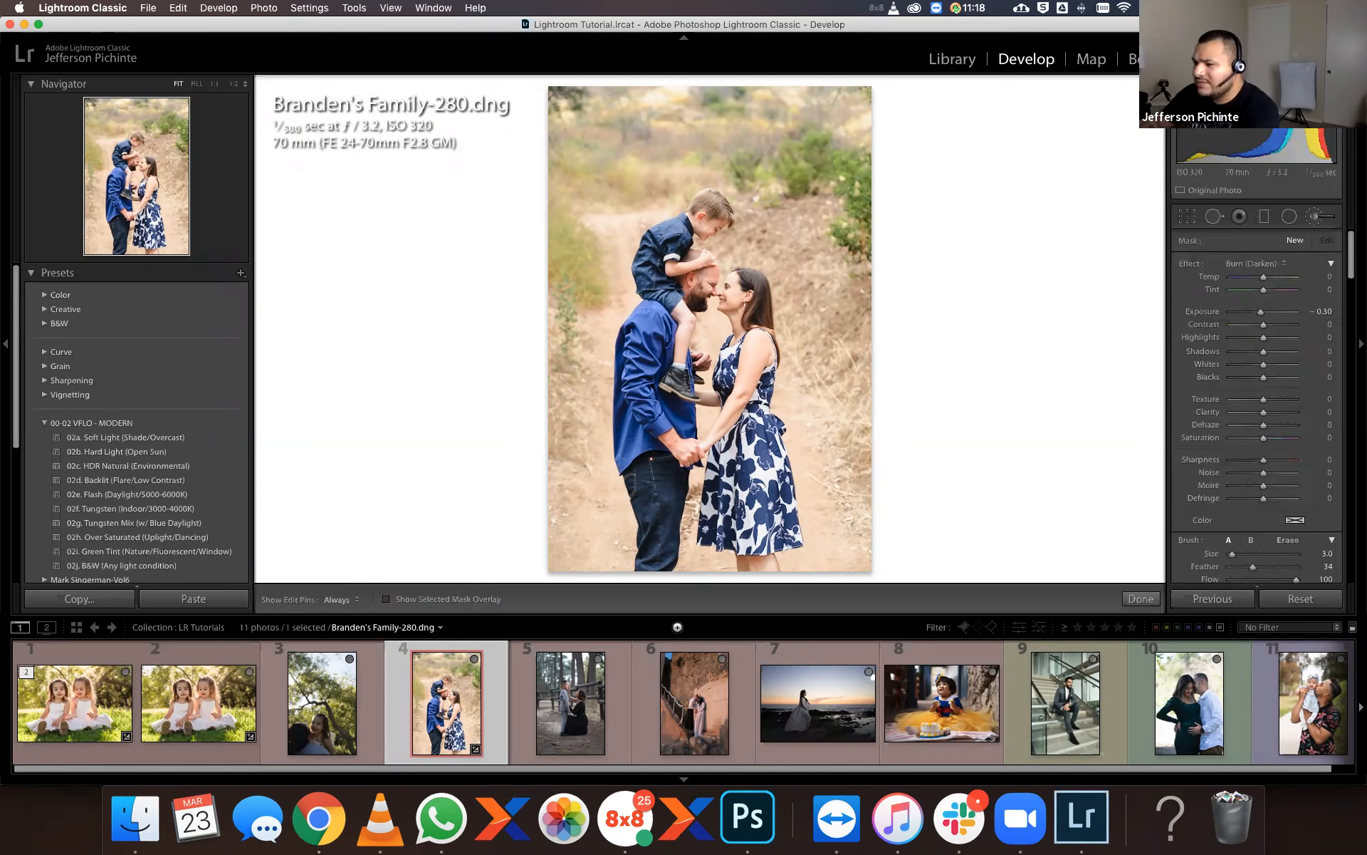
{"action": "scroll", "coordinate": [655, 550], "scroll_direction": "up", "scroll_amount": 5}
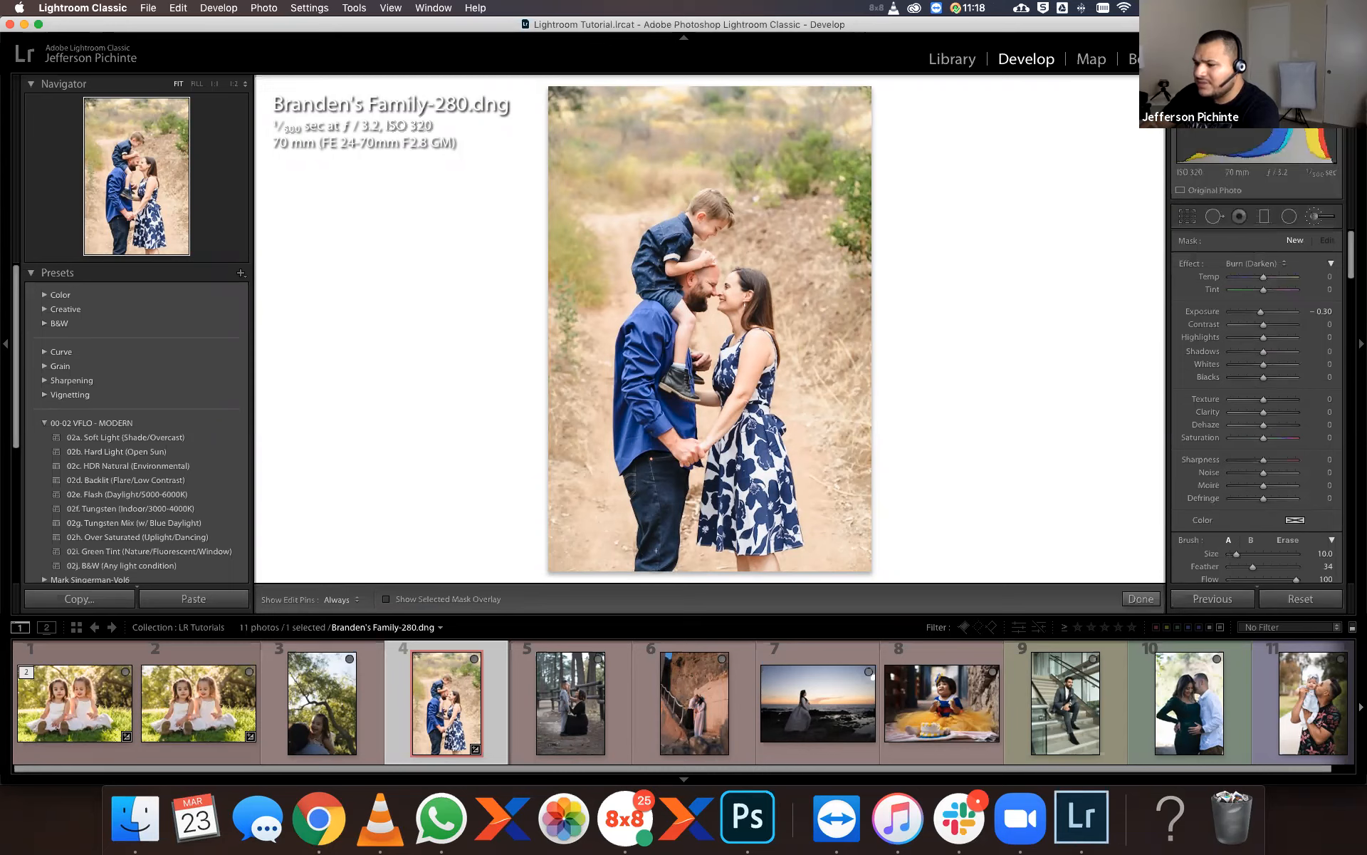
{"action": "key", "text": "h"}
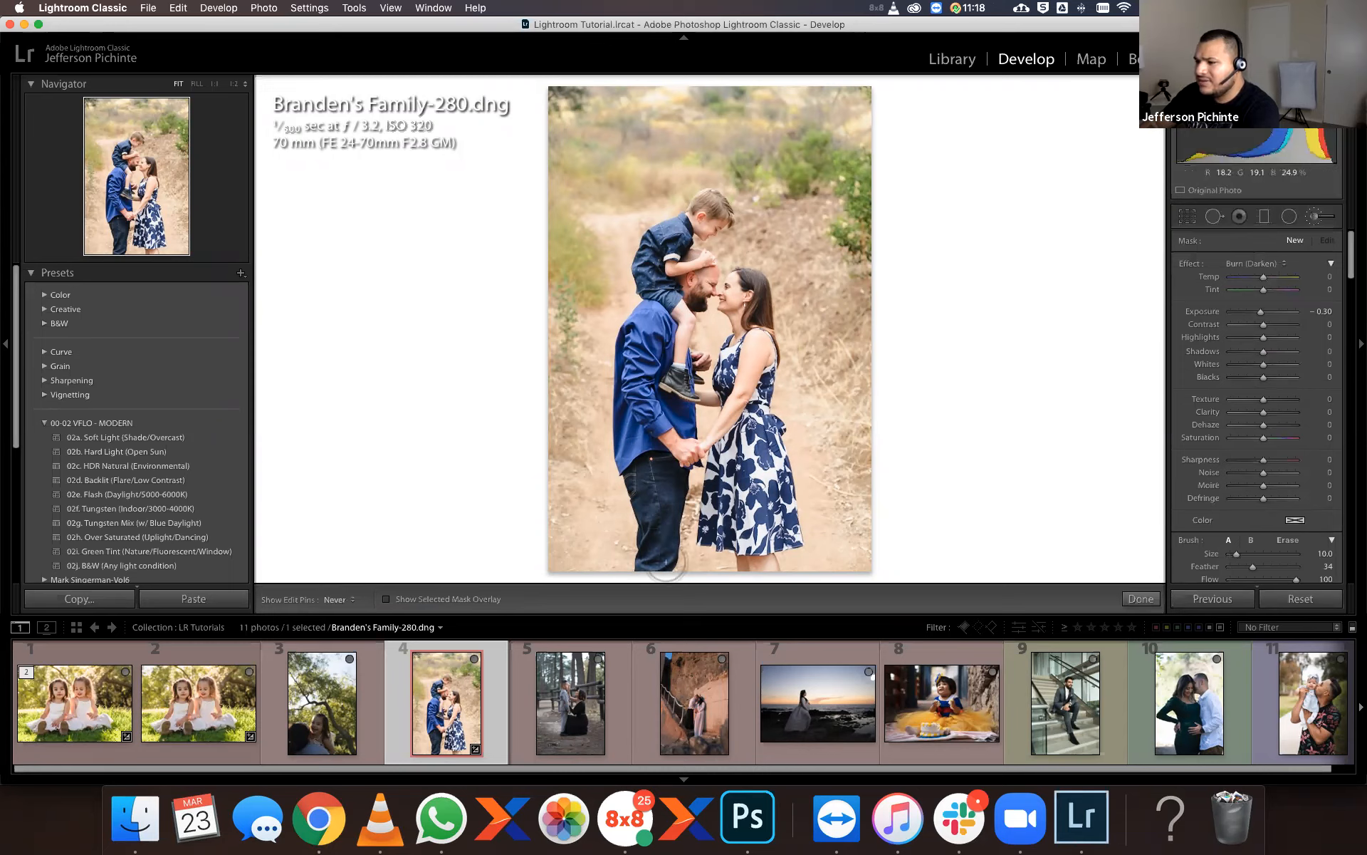
Brush the burn effect onto the man's jeans, reduce the brush size to 7, and inspect the boy's shirt at 1:1.
{"action": "left_click", "coordinate": [656, 541]}
{"action": "key", "text": "h"}
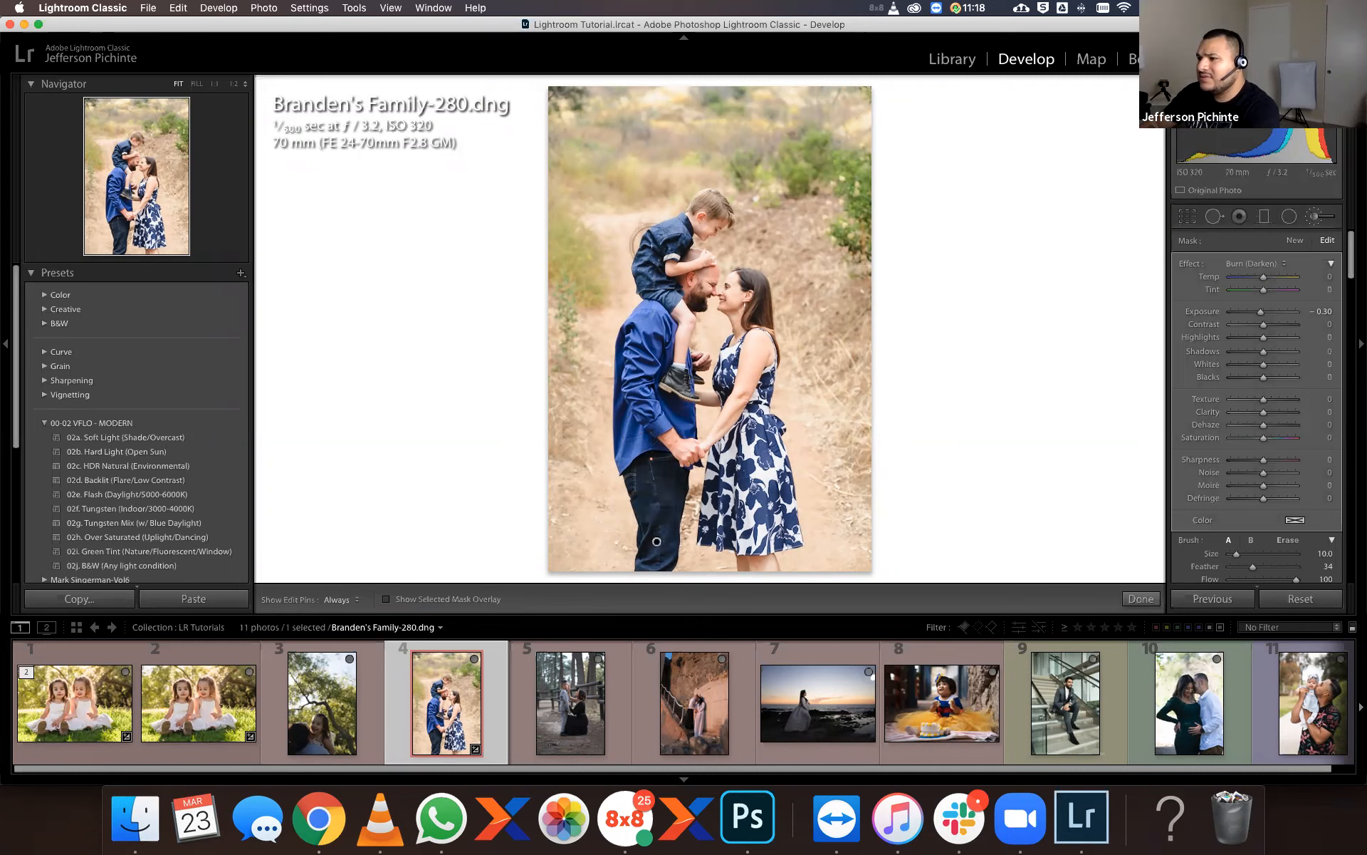
{"action": "scroll", "coordinate": [668, 224], "scroll_direction": "down", "scroll_amount": 3}
{"action": "key", "text": "h"}
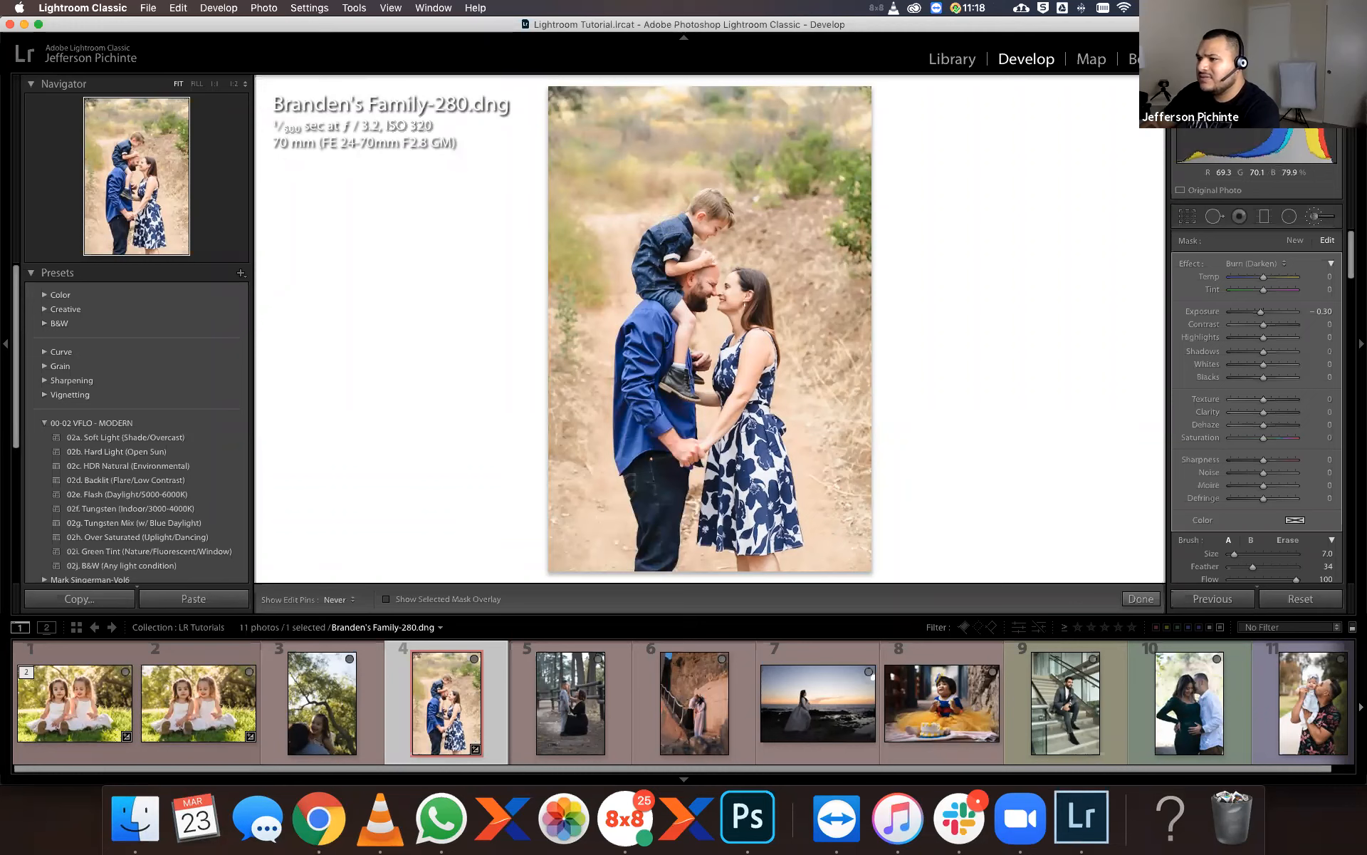
{"action": "key", "text": "h"}
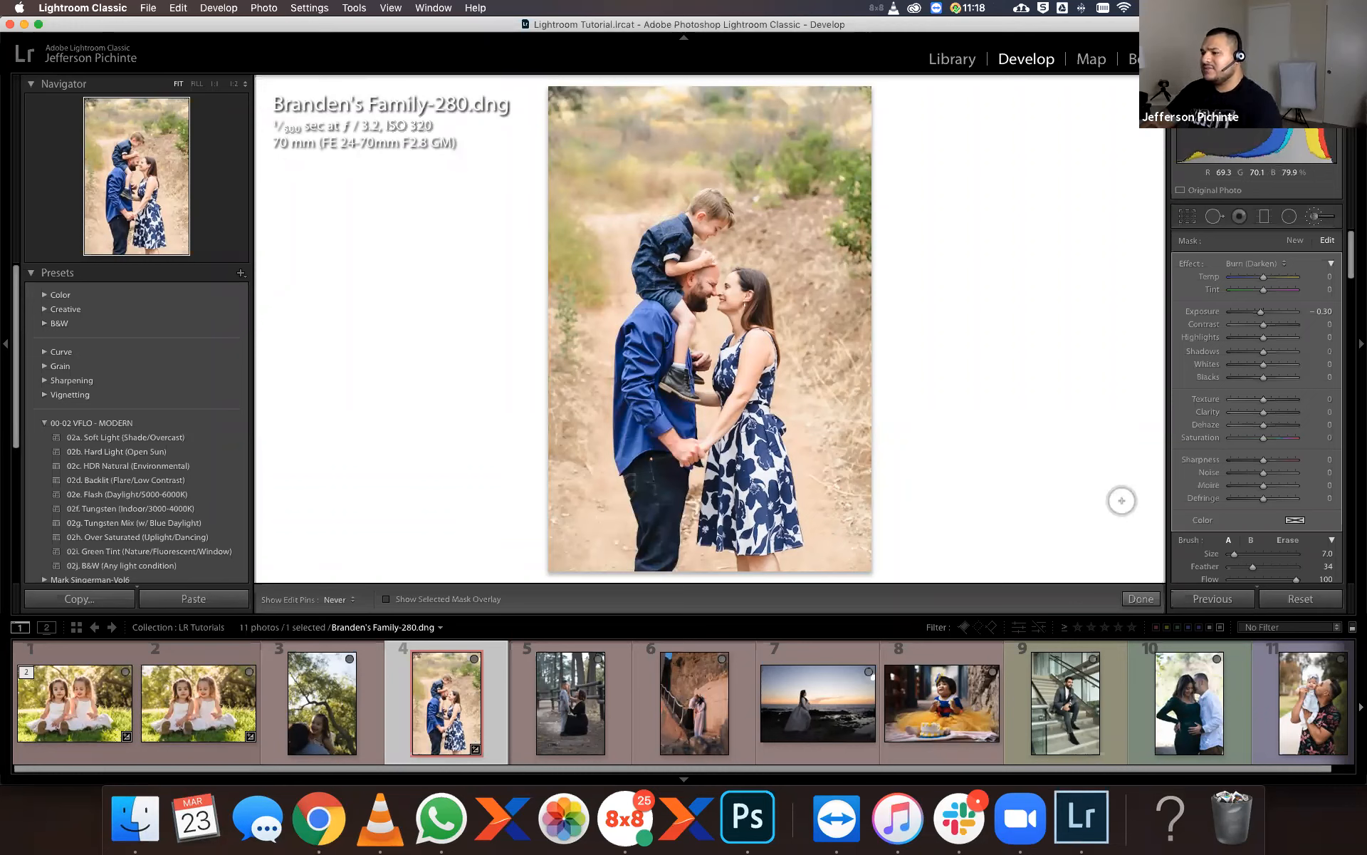
{"action": "left_click", "coordinate": [1141, 598]}
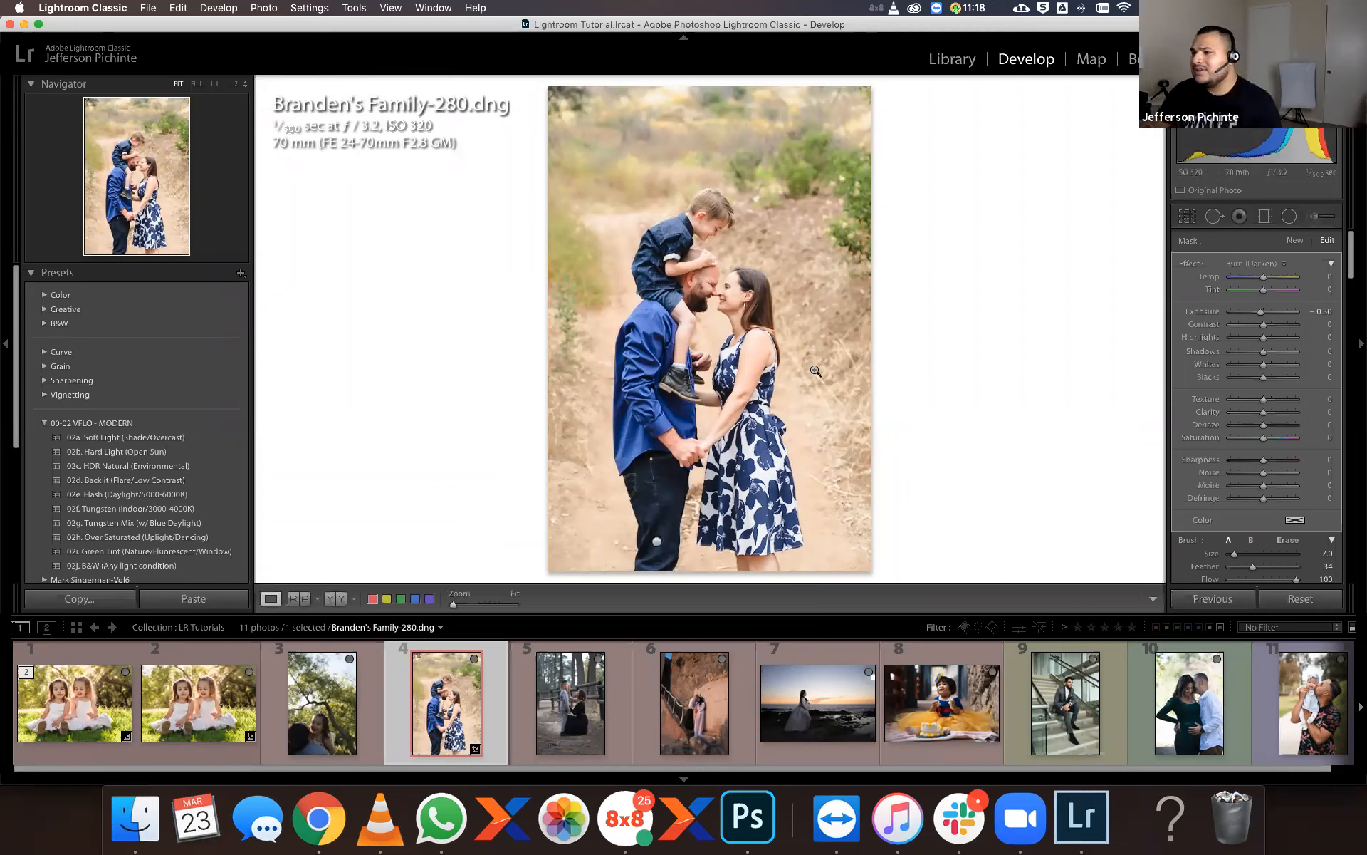
{"action": "left_click", "coordinate": [679, 245]}
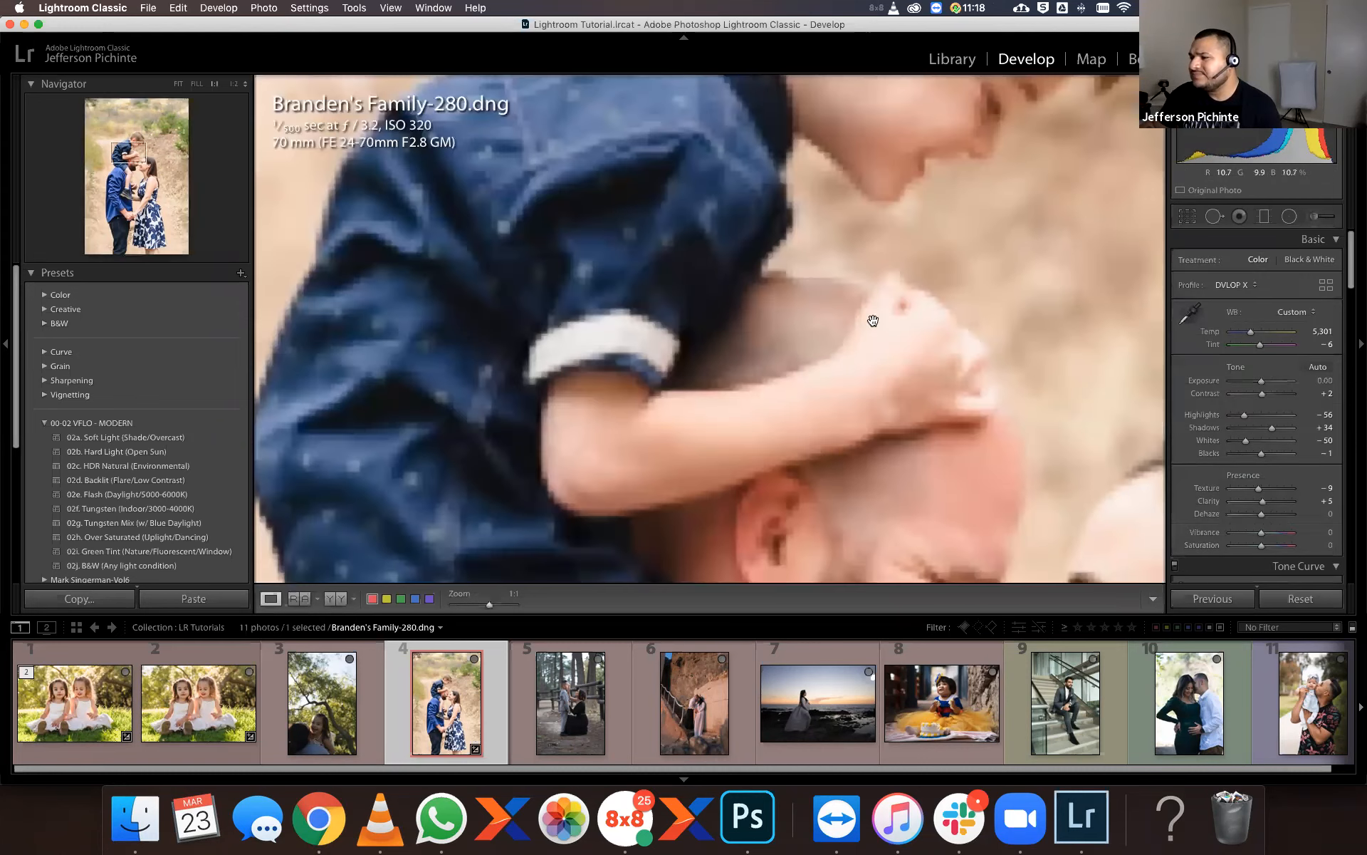
{"action": "left_click", "coordinate": [859, 241]}
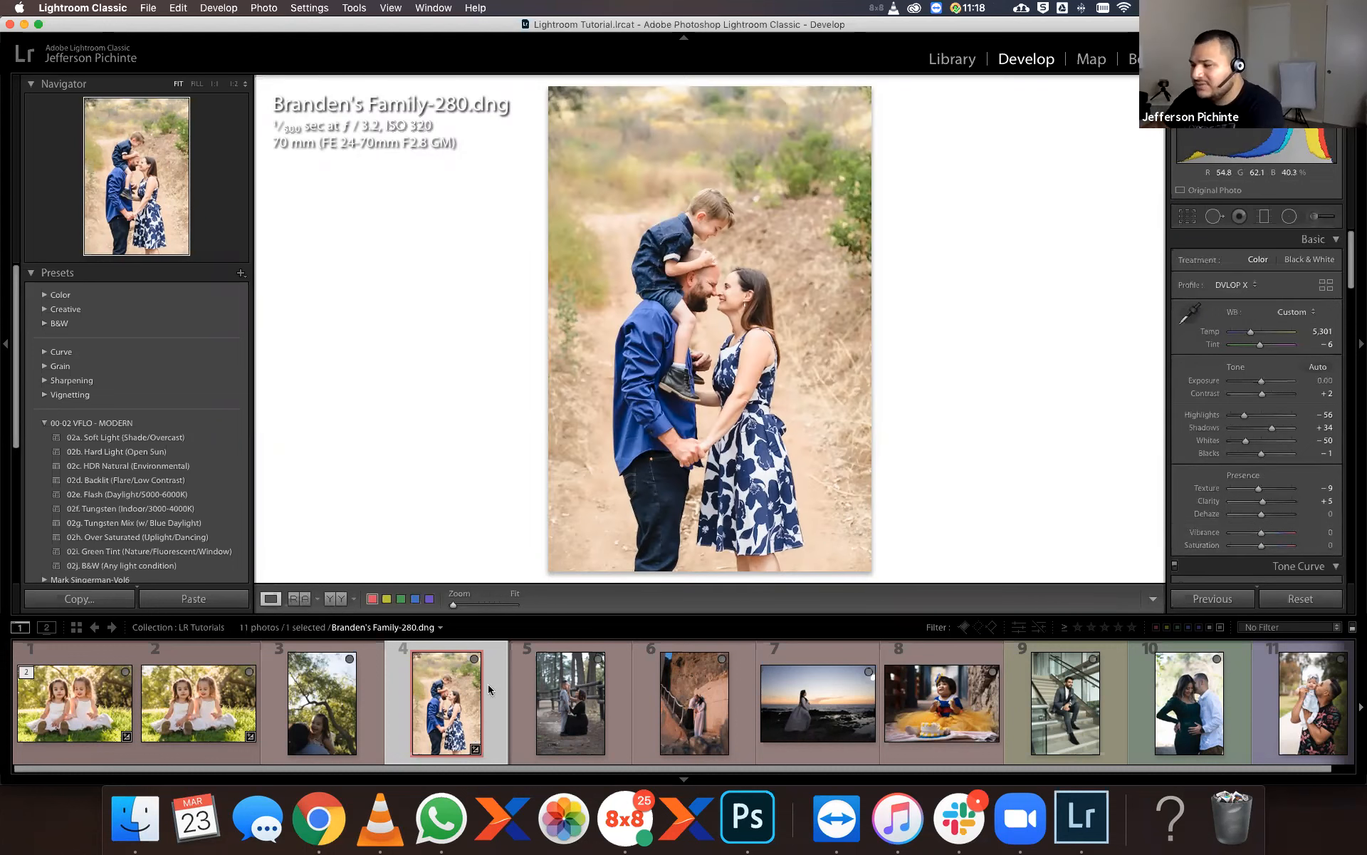
Open the forest photo of the kneeling woman and boy, and enable Remove Chromatic Aberration and Enable Profile Corrections.
{"action": "left_click", "coordinate": [593, 716]}
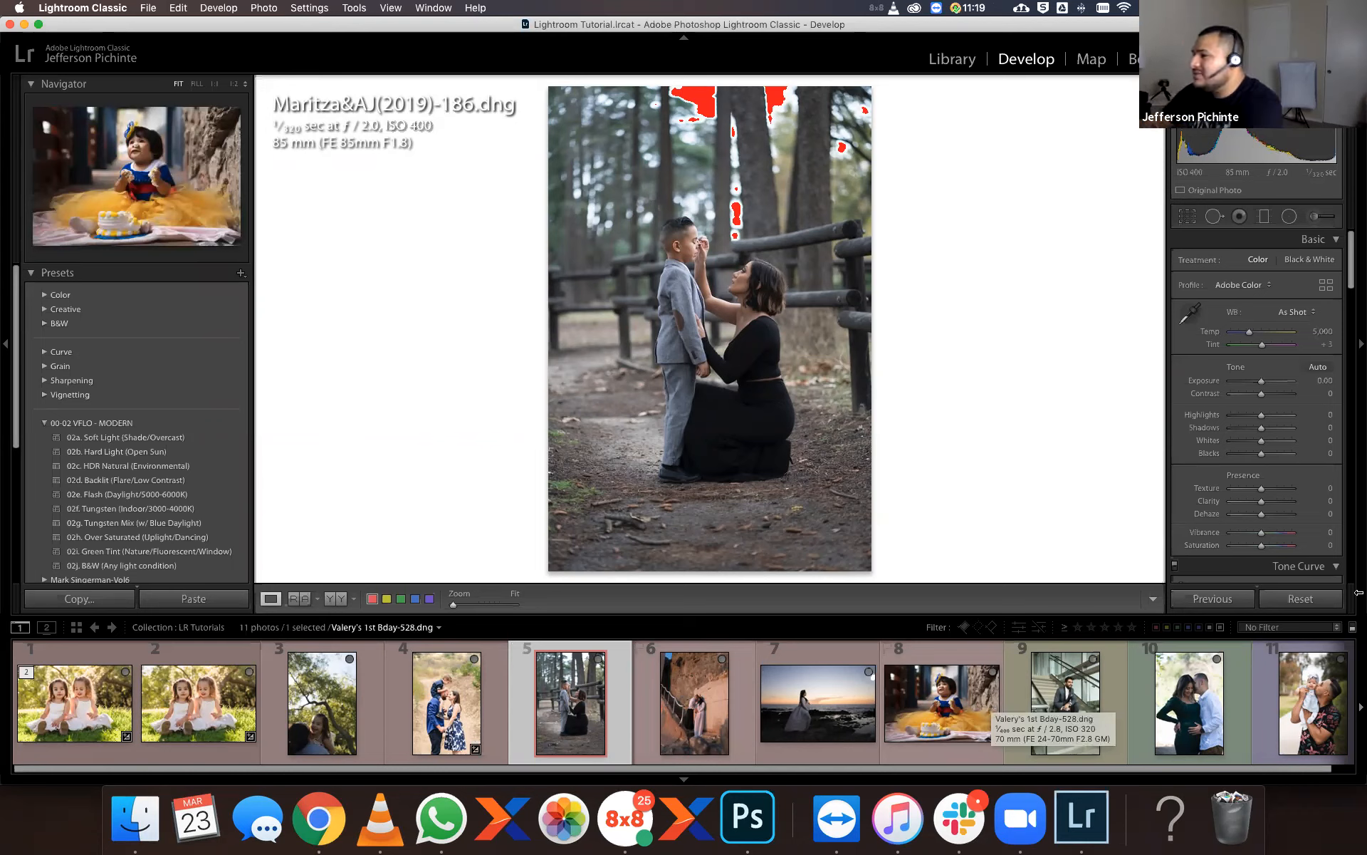
{"action": "scroll", "coordinate": [1353, 368], "scroll_direction": "down", "scroll_amount": 1}
{"action": "scroll", "coordinate": [1353, 369], "scroll_direction": "down", "scroll_amount": 15}
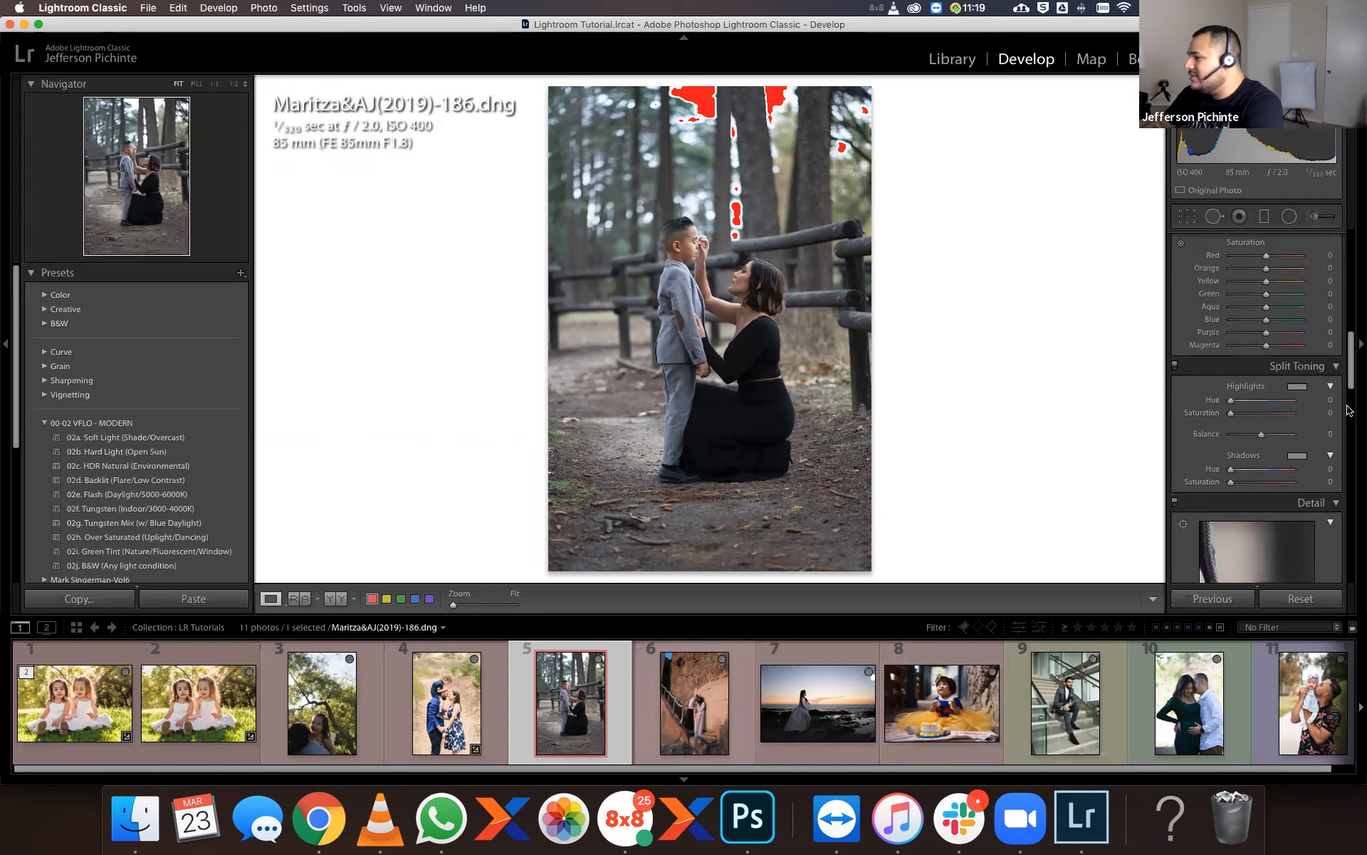
{"action": "left_click", "coordinate": [1182, 331]}
{"action": "left_click", "coordinate": [1183, 347]}
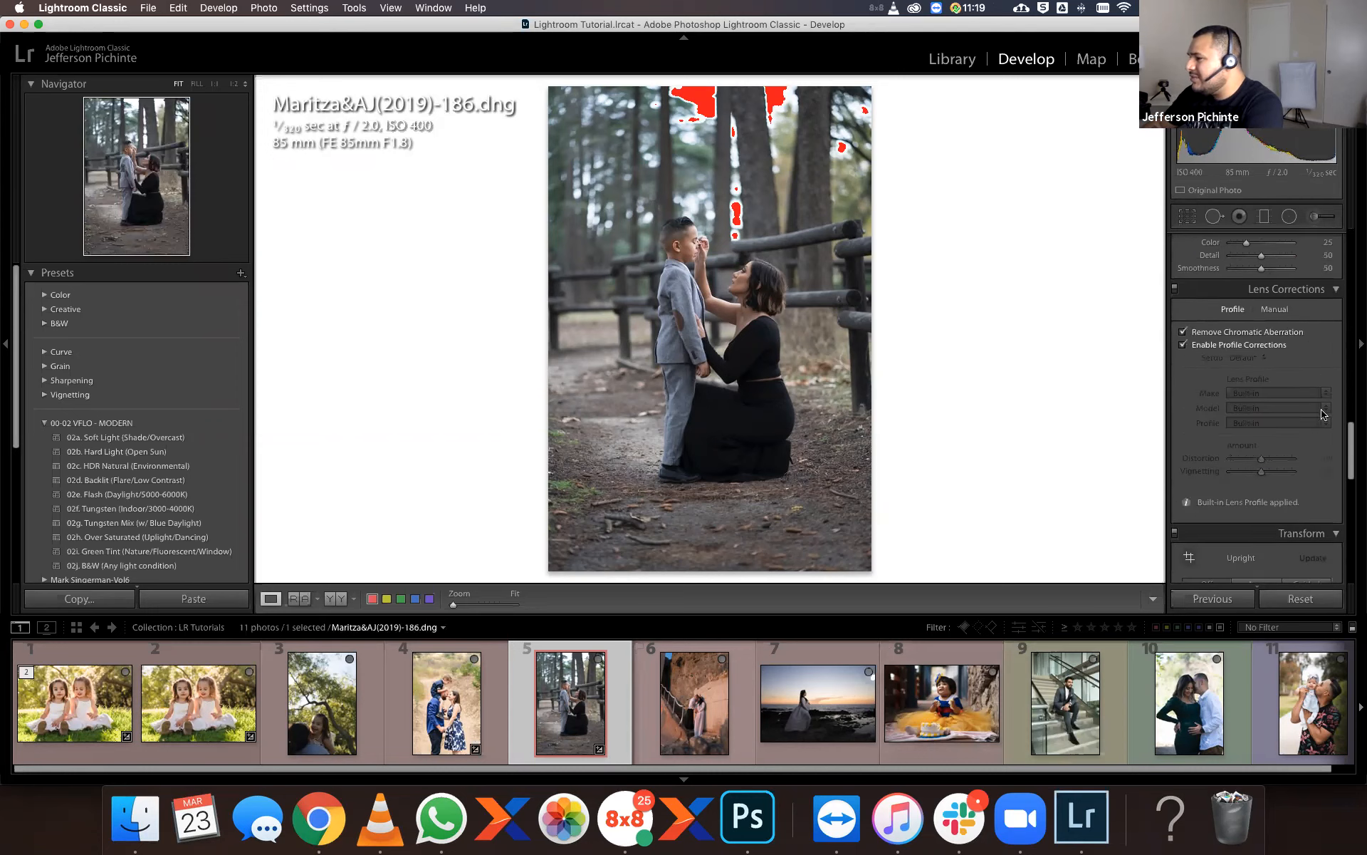
{"action": "scroll", "coordinate": [1359, 195], "scroll_direction": "up", "scroll_amount": 8}
{"action": "scroll", "coordinate": [1359, 195], "scroll_direction": "up", "scroll_amount": 6}
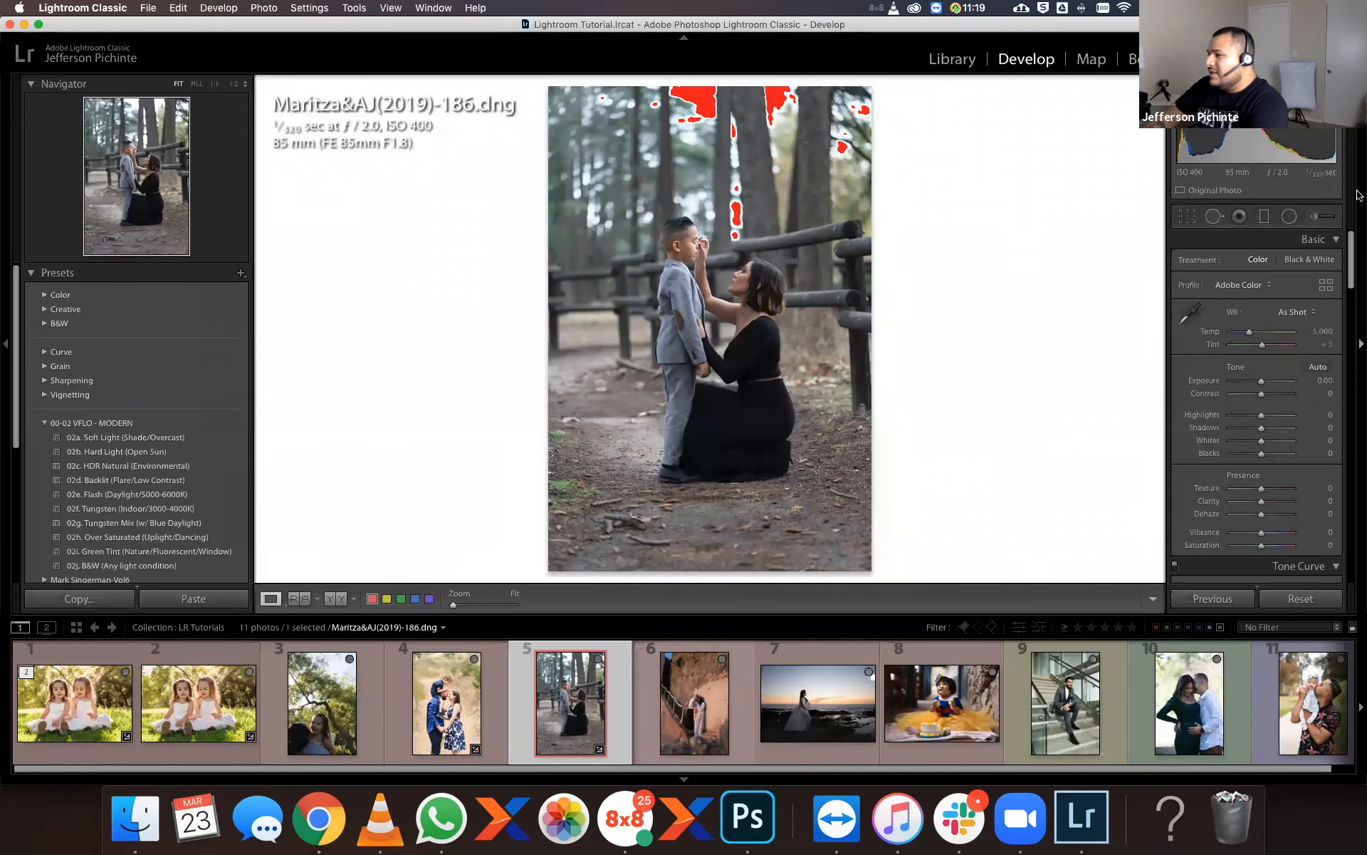
Inspect both faces at 1:1 and apply the 02a. Soft Light (Shade/Overcast) preset to the forest photo.
{"action": "left_click", "coordinate": [738, 277]}
{"action": "left_click_drag", "start_coordinate": [769, 280], "coordinate": [803, 334]}
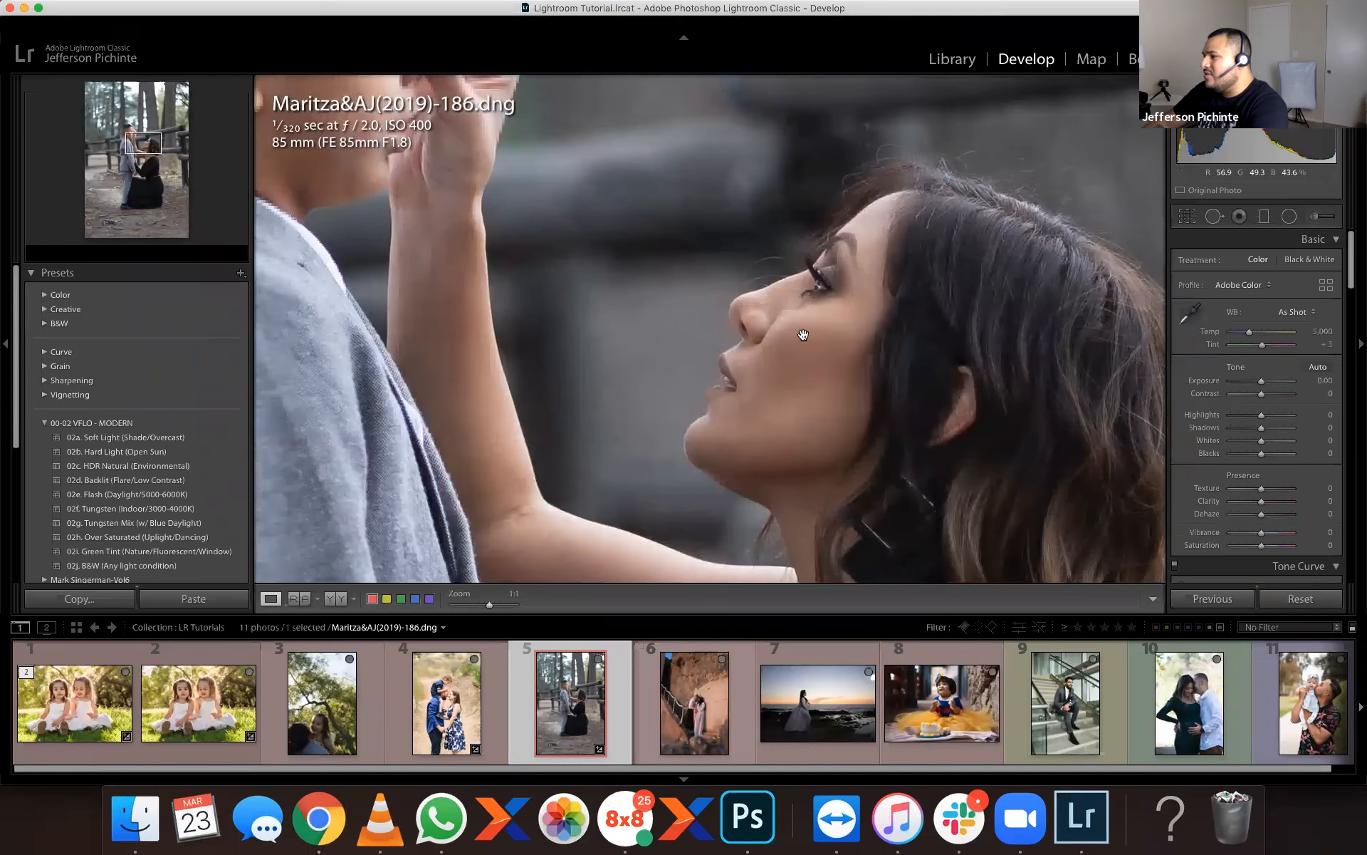
{"action": "left_click_drag", "start_coordinate": [906, 333], "coordinate": [1047, 499]}
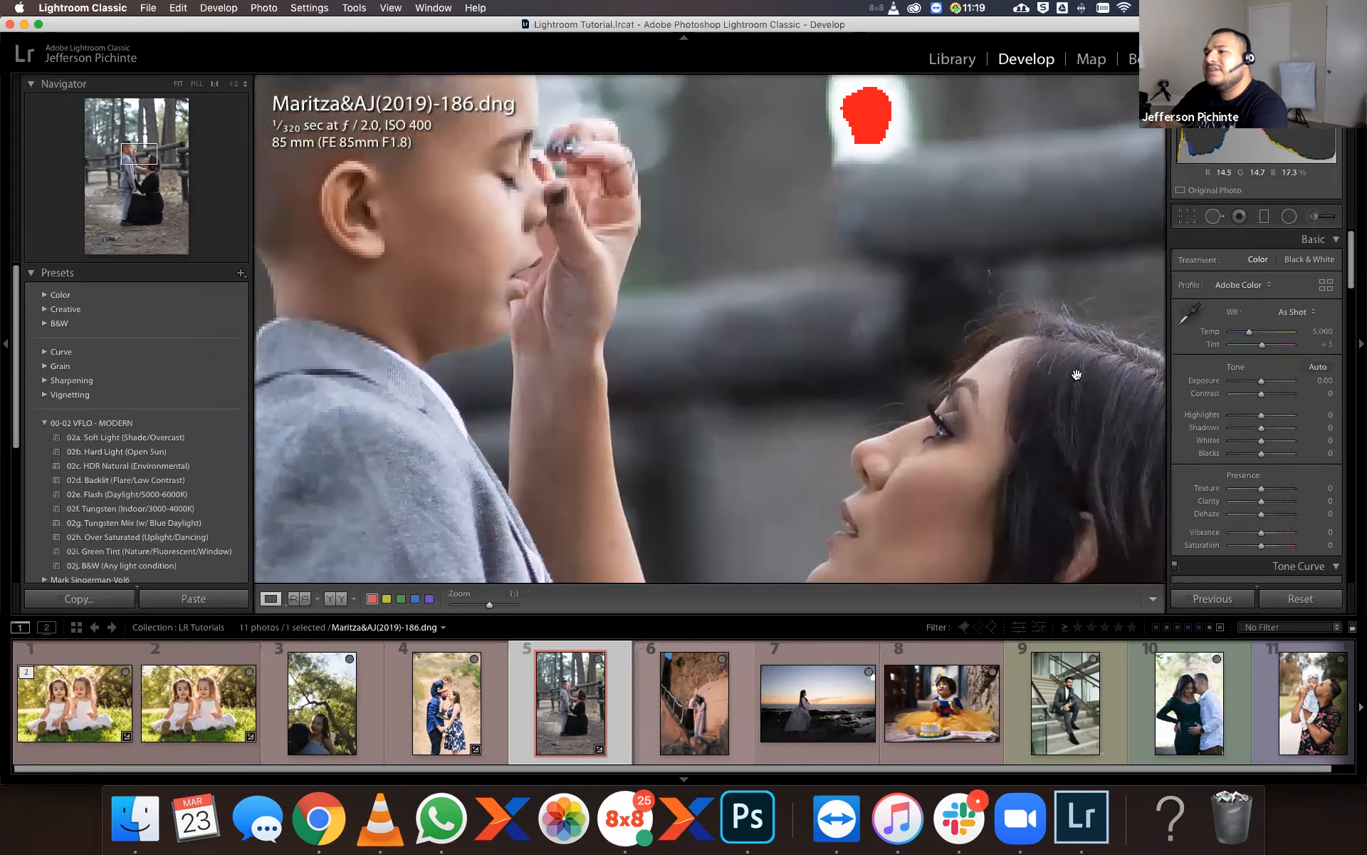
{"action": "left_click", "coordinate": [775, 410]}
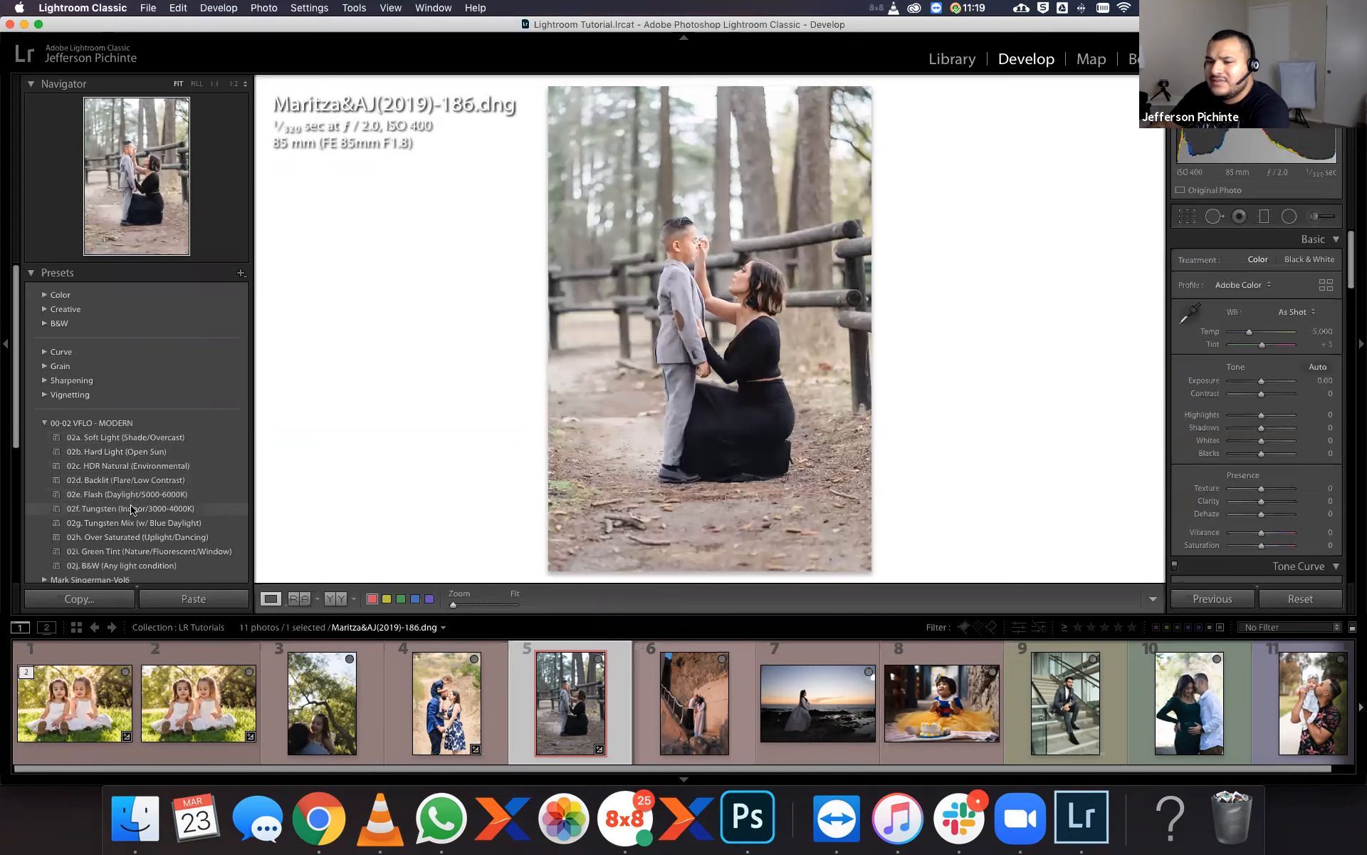
{"action": "left_click", "coordinate": [122, 439]}
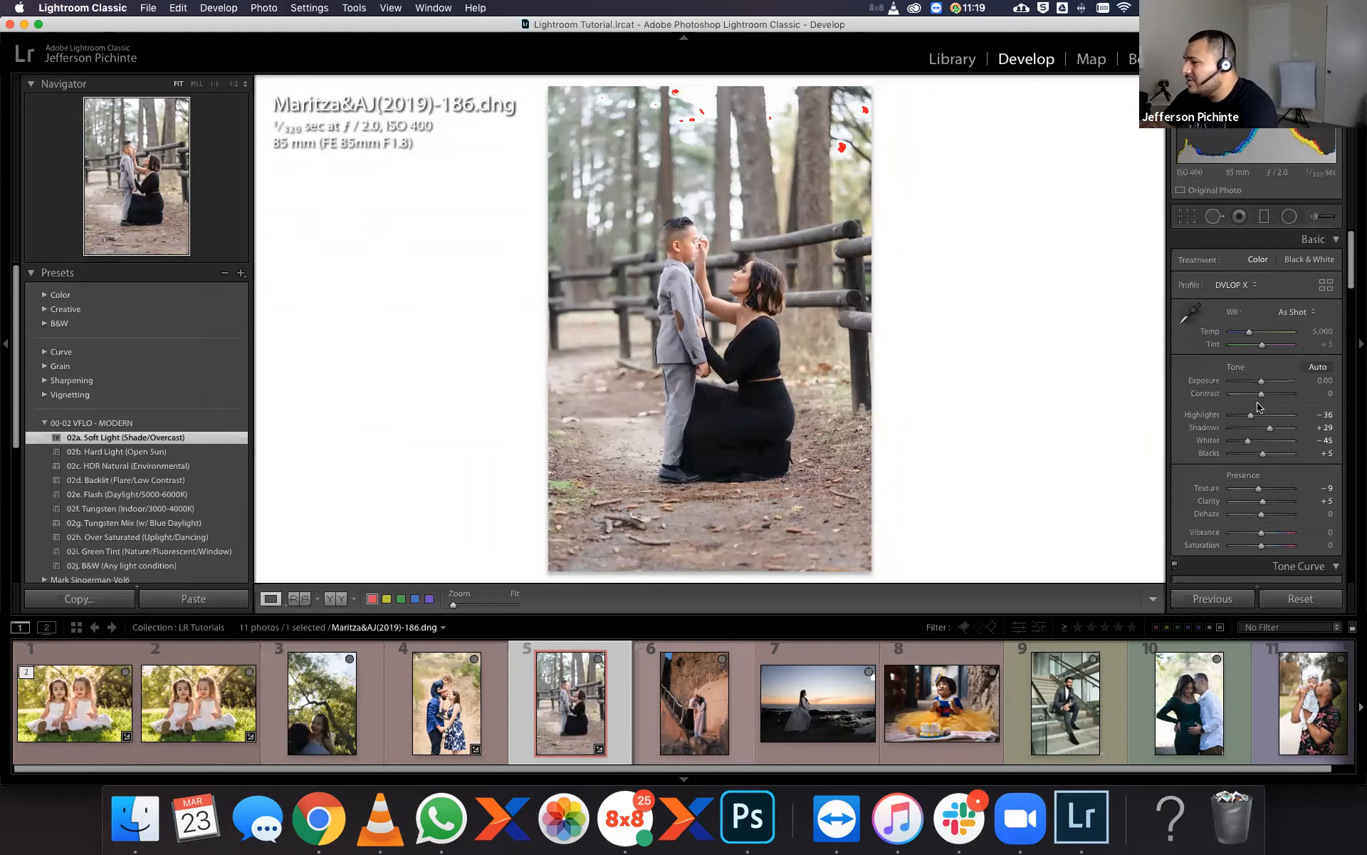
Lower the forest photo's Highlights to -73 and raise its Exposure to +0.20.
{"action": "left_click_drag", "start_coordinate": [1251, 418], "coordinate": [1235, 420]}
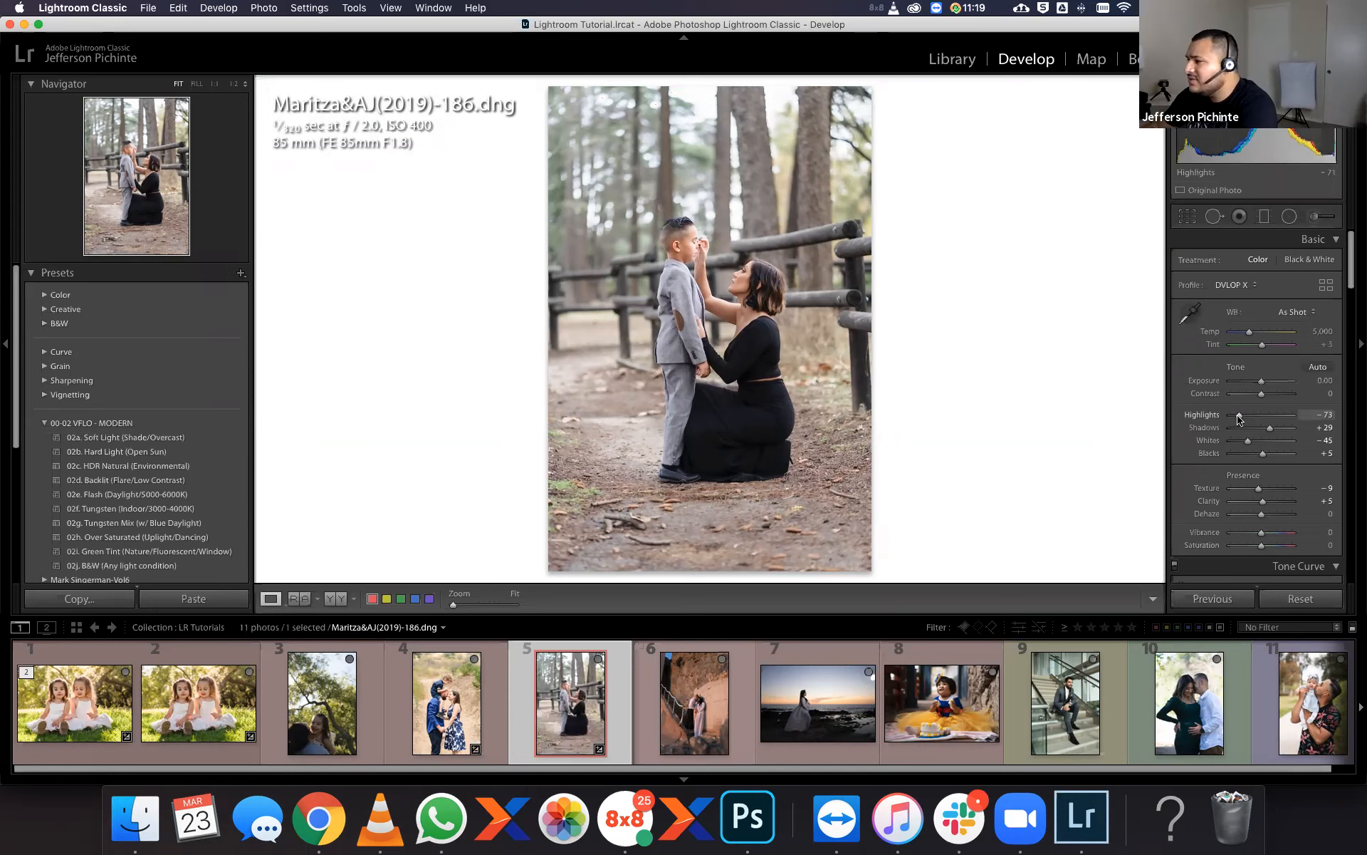
{"action": "left_click", "coordinate": [1322, 381]}
{"action": "key", "text": "Up"}
{"action": "key", "text": "Up"}
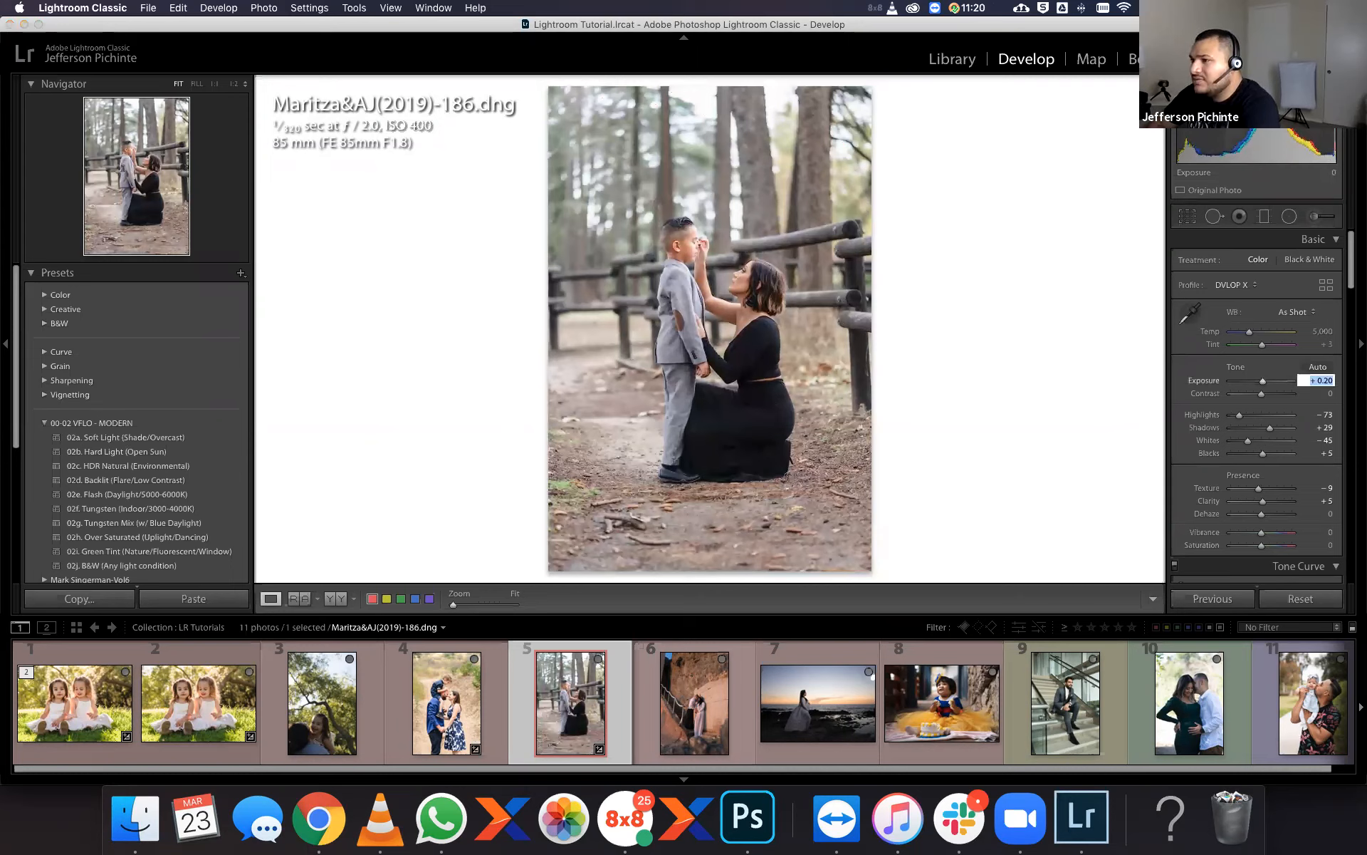
{"action": "key", "text": "Up"}
{"action": "key", "text": "Up"}
{"action": "key", "text": "Down"}
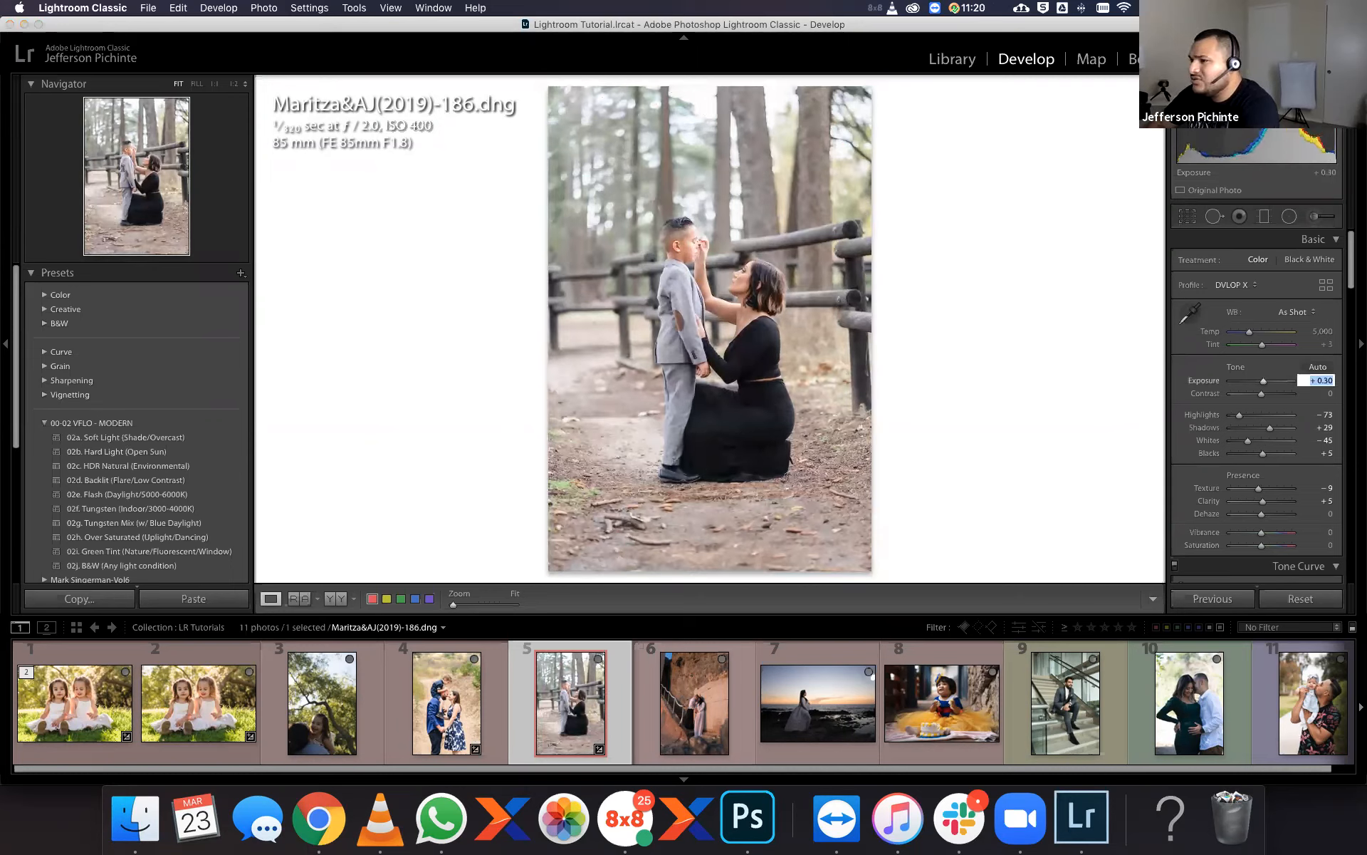
{"action": "key", "text": "Down"}
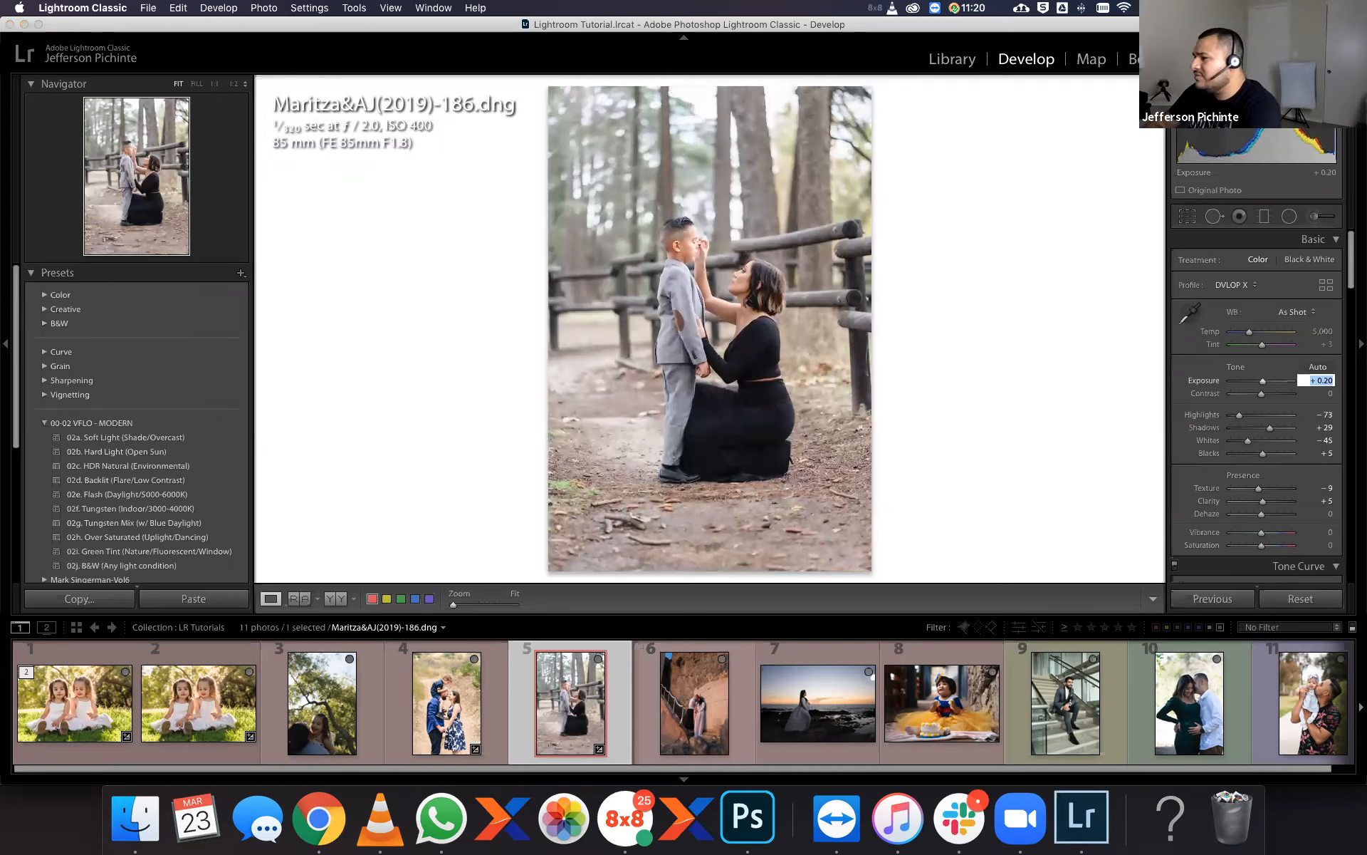
Raise the Shadows to +32 and set the Contrast to +9.
{"action": "left_click", "coordinate": [1274, 428]}
{"action": "left_click", "coordinate": [1273, 428]}
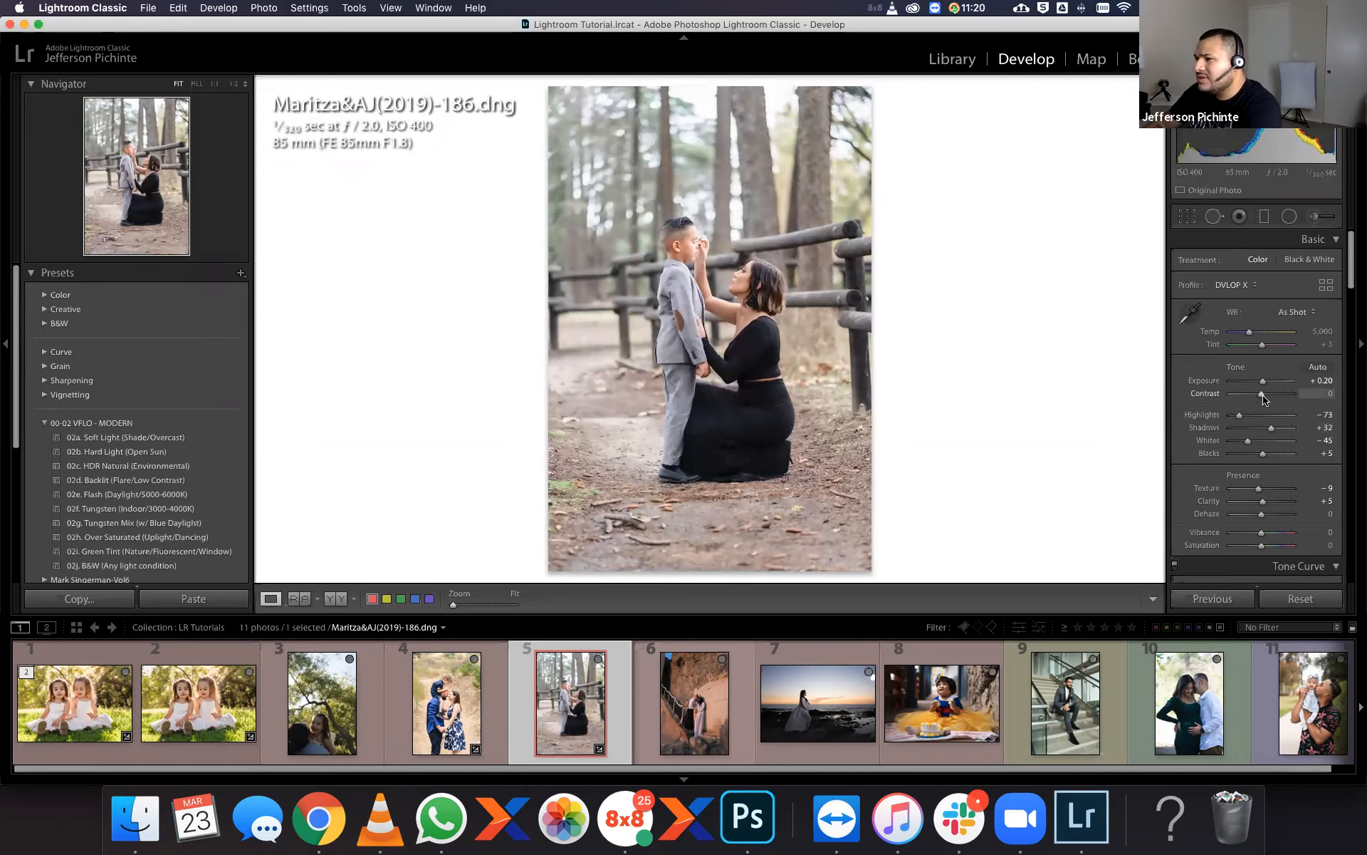
{"action": "left_click", "coordinate": [1271, 396]}
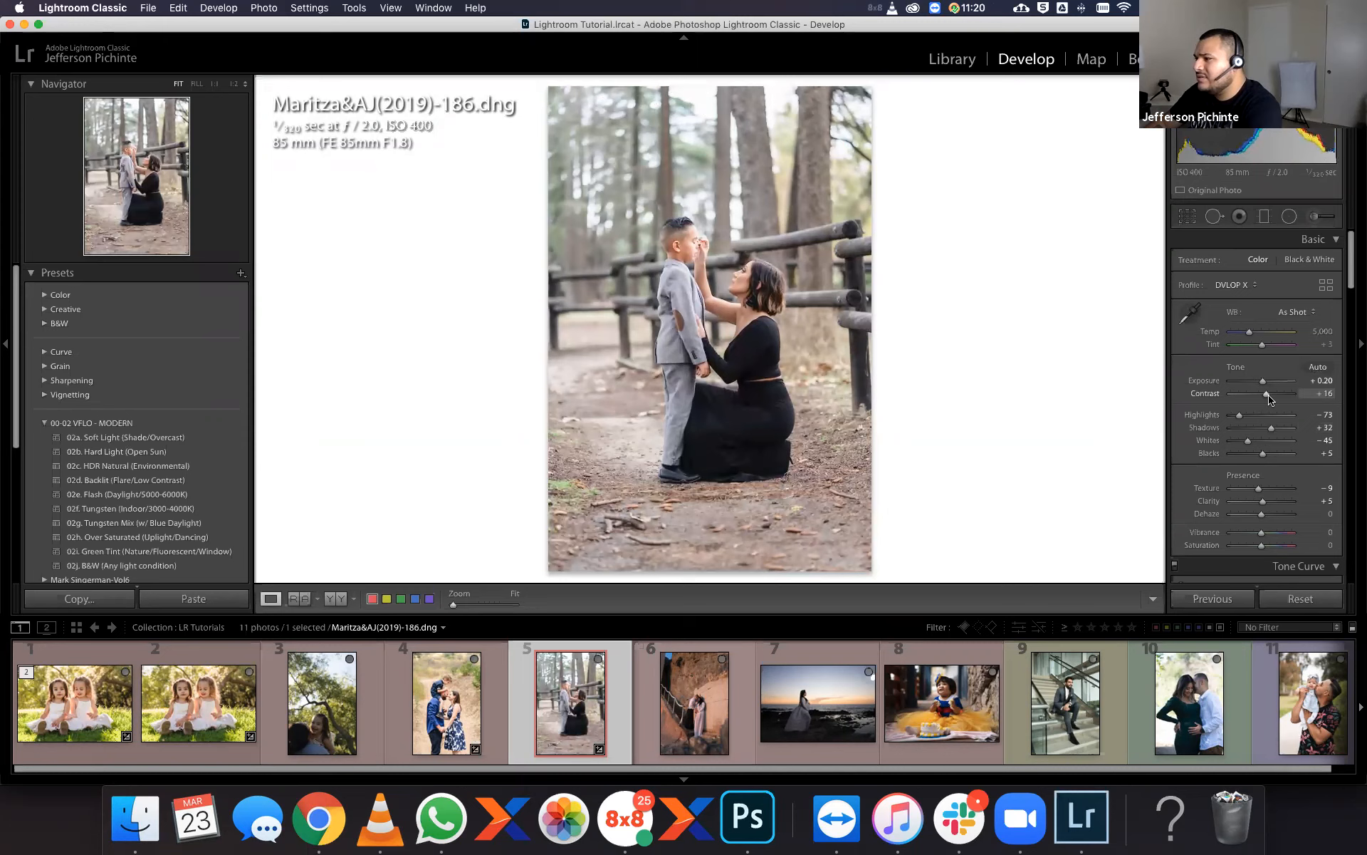
{"action": "left_click_drag", "start_coordinate": [1271, 399], "coordinate": [1265, 401]}
{"action": "left_click_drag", "start_coordinate": [1266, 397], "coordinate": [1268, 401]}
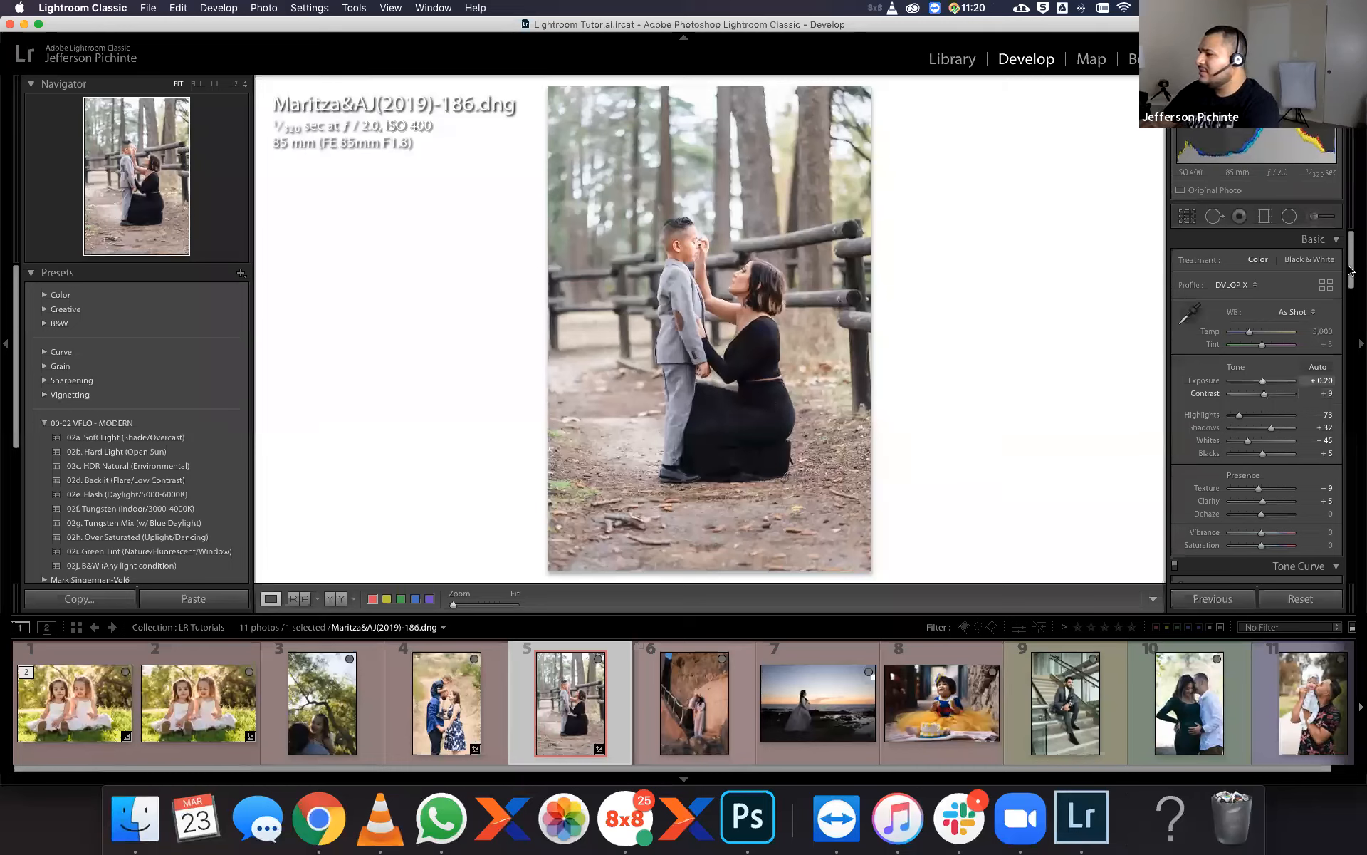
Examine the boy's and the woman's skin tones at 1:1.
{"action": "left_click_drag", "start_coordinate": [1349, 269], "coordinate": [1350, 293]}
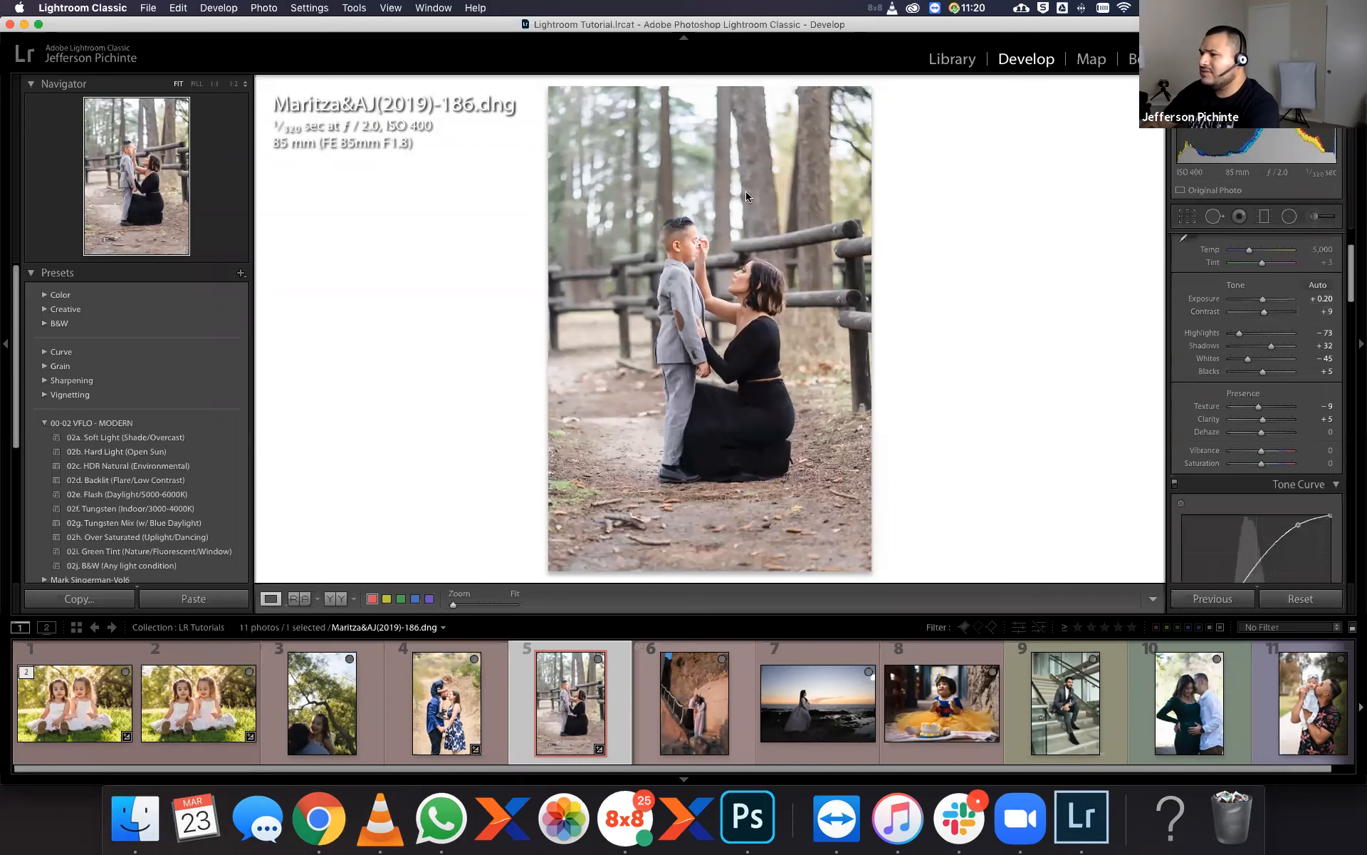
{"action": "left_click", "coordinate": [685, 240]}
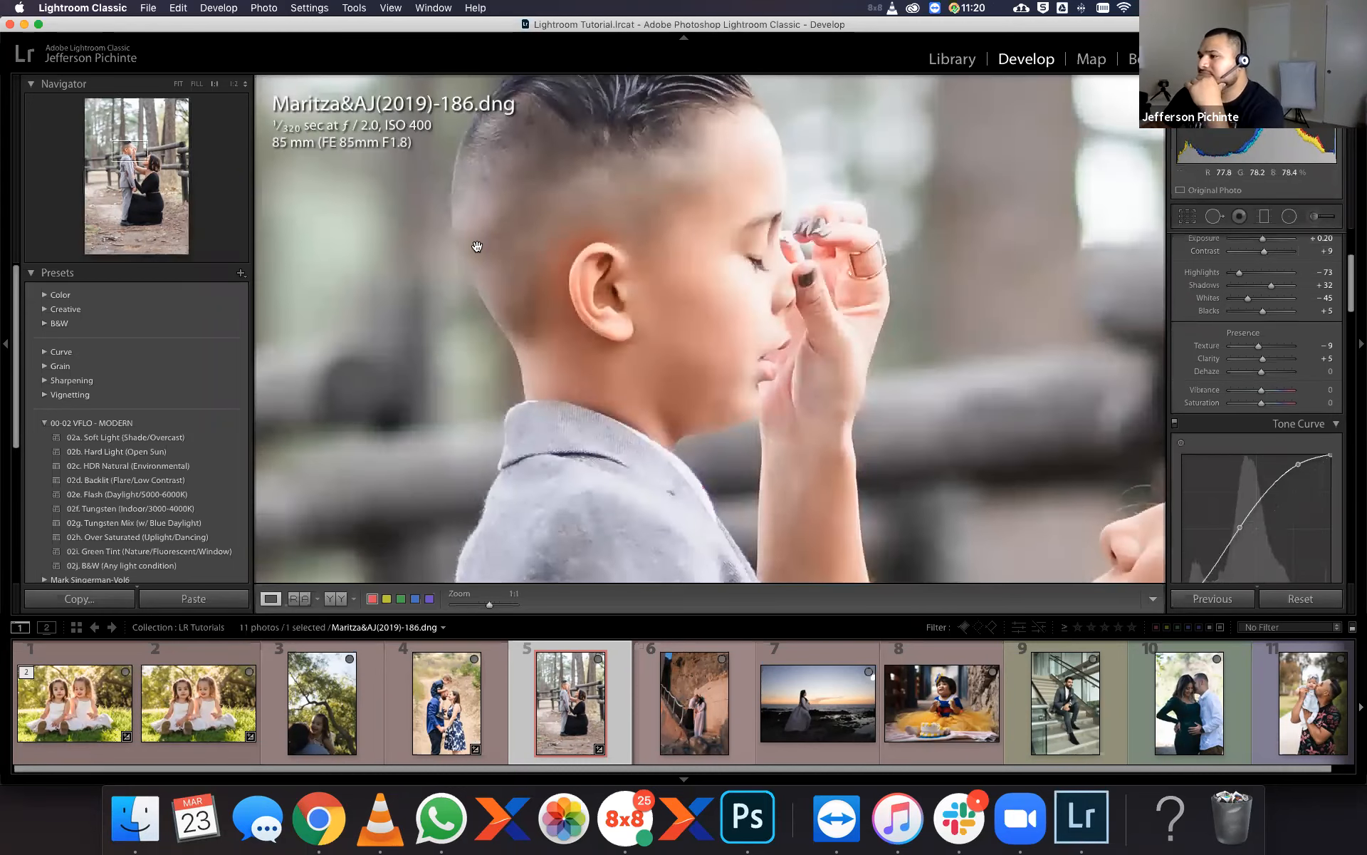
{"action": "left_click_drag", "start_coordinate": [888, 380], "coordinate": [477, 246]}
{"action": "left_click_drag", "start_coordinate": [618, 362], "coordinate": [562, 236]}
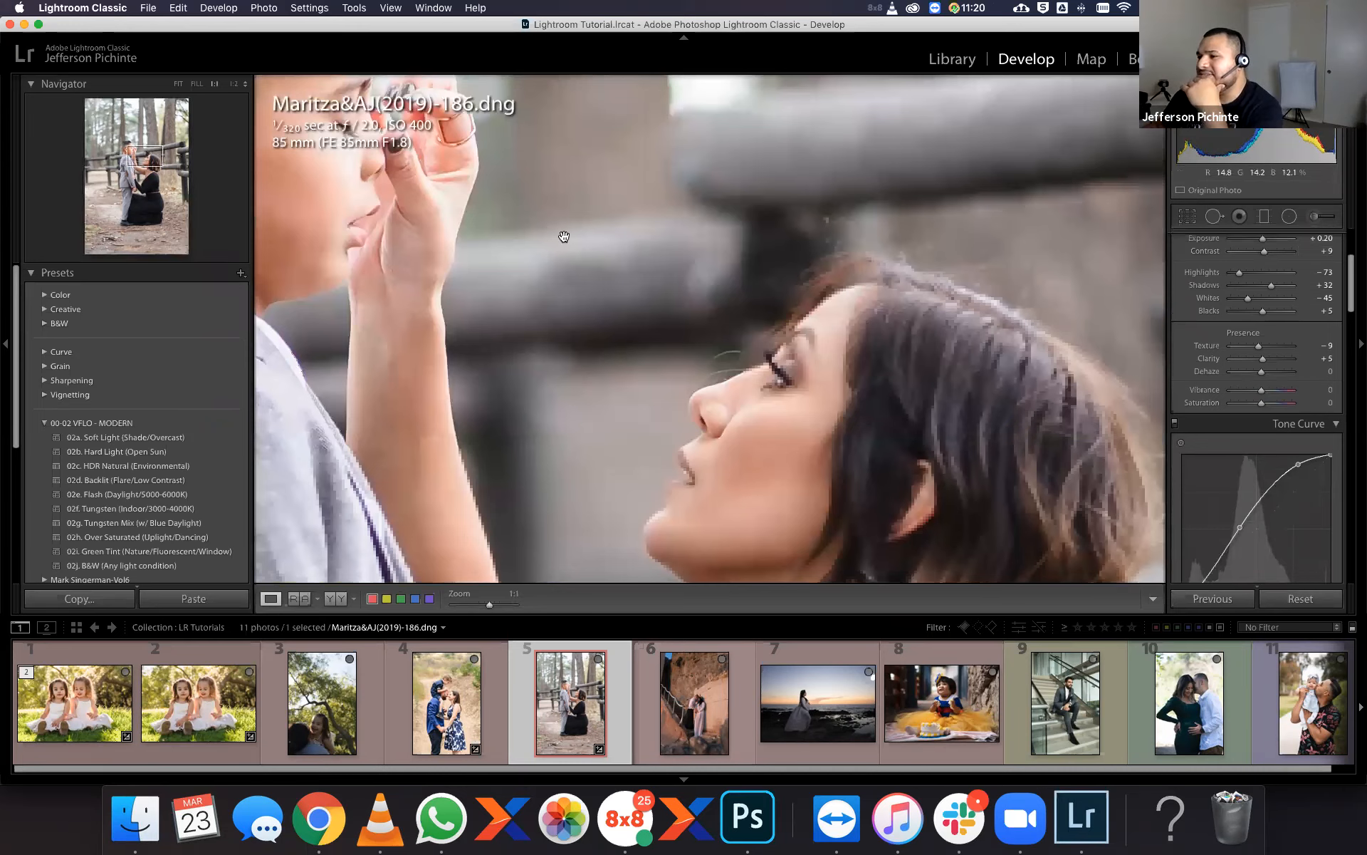
{"action": "left_click", "coordinate": [794, 411]}
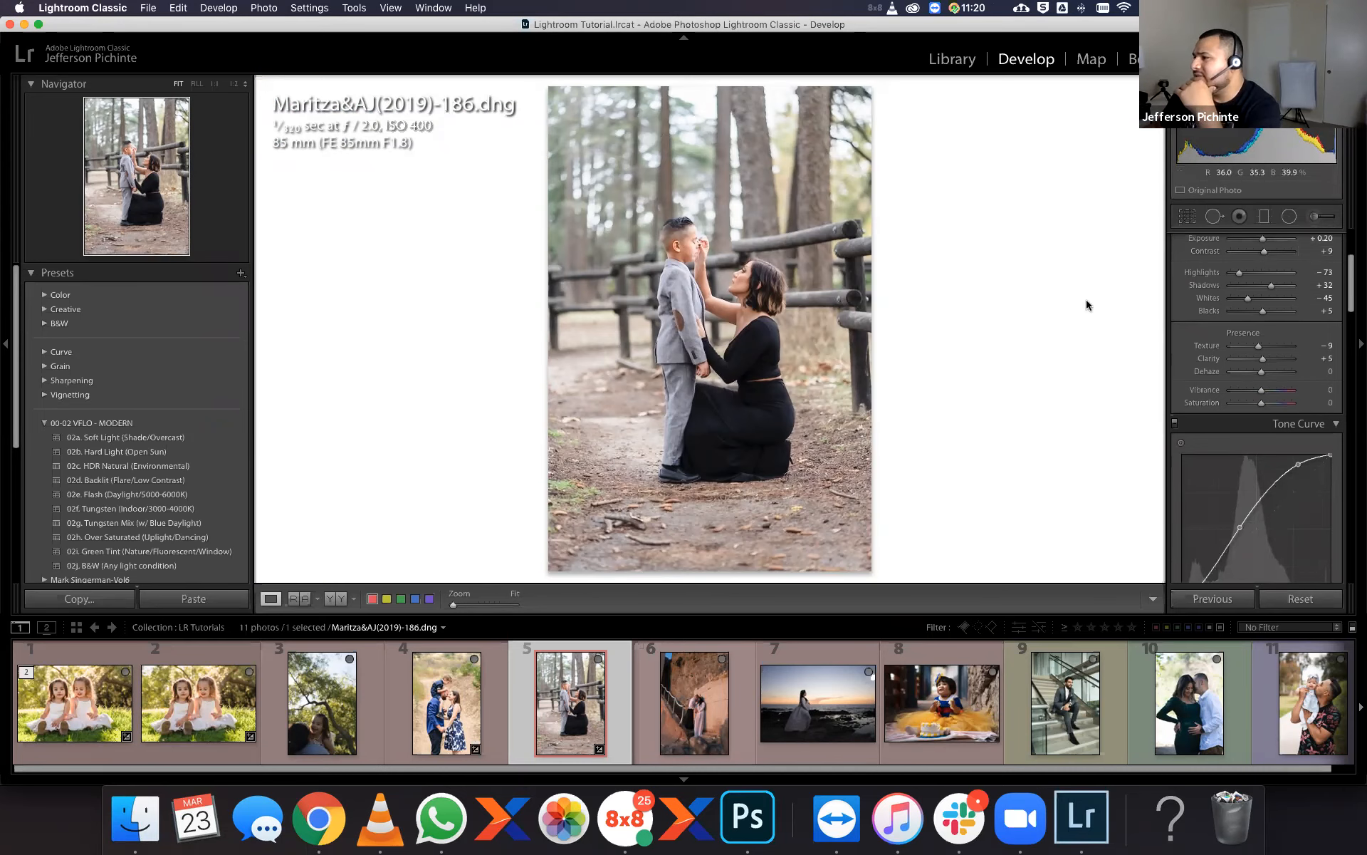
Set the white balance Temp to 4,760 and Tint to 0, judging the boy's skin at 1:1.
{"action": "left_click", "coordinate": [994, 253]}
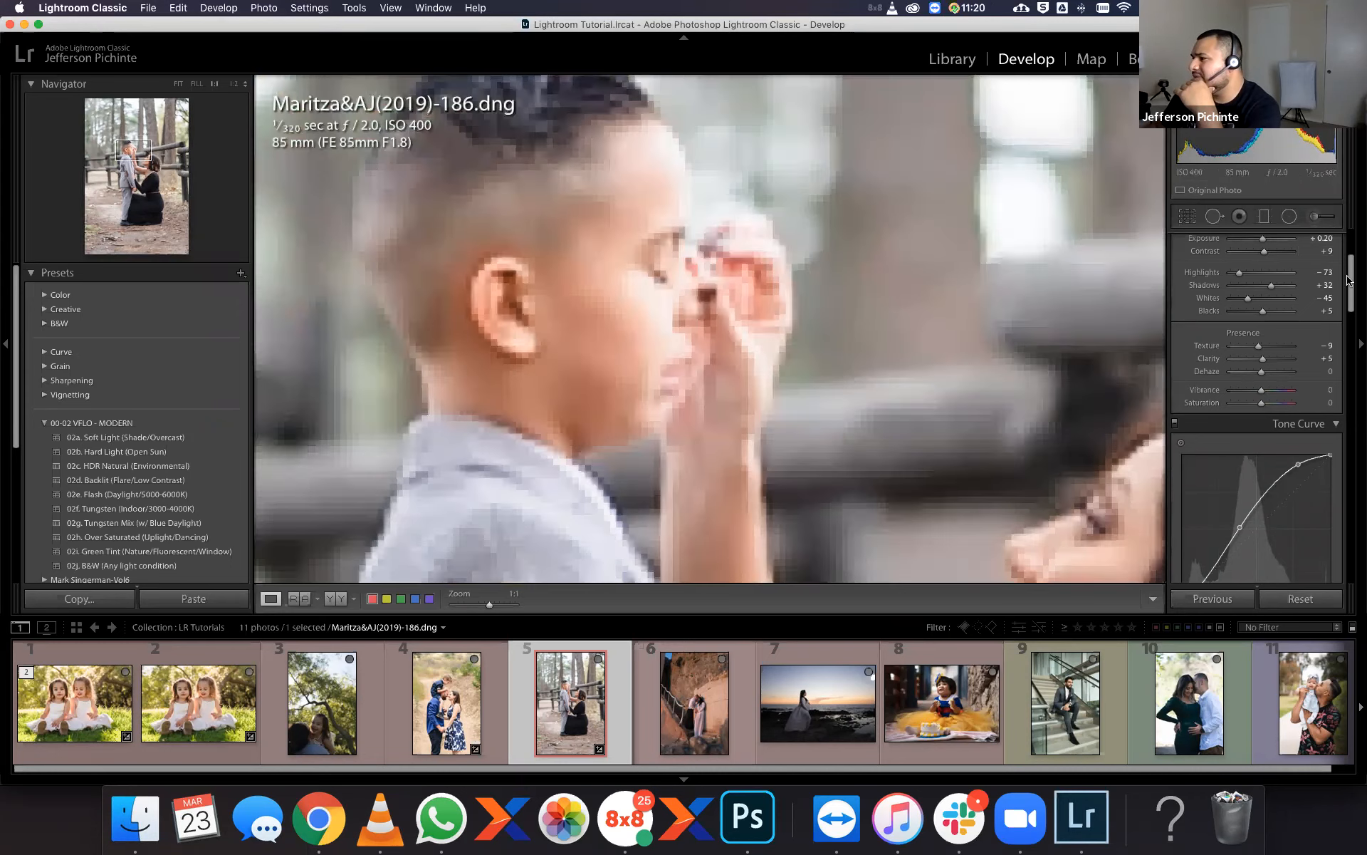
{"action": "scroll", "coordinate": [1350, 249], "scroll_direction": "up", "scroll_amount": 4}
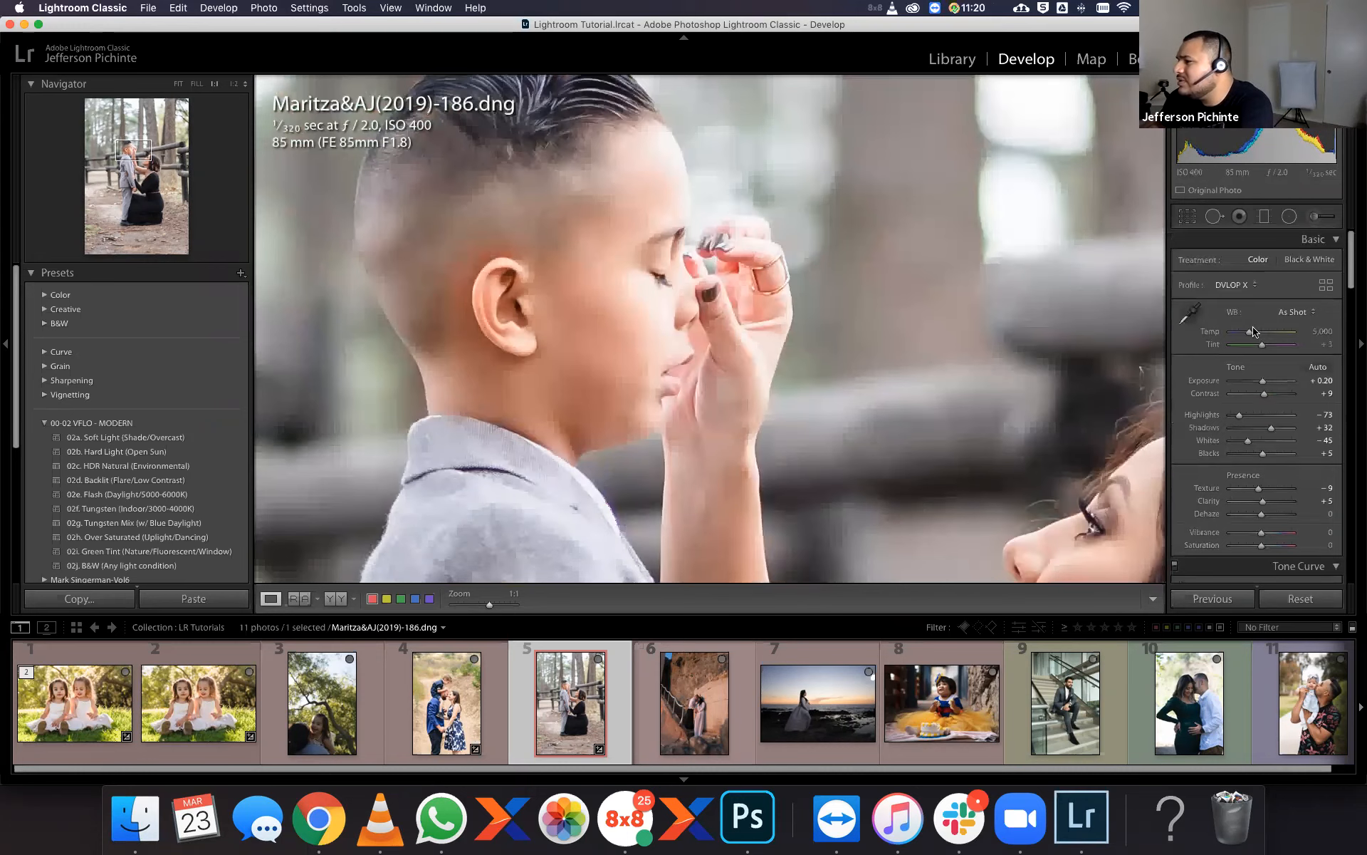
{"action": "left_click_drag", "start_coordinate": [1251, 335], "coordinate": [1247, 336]}
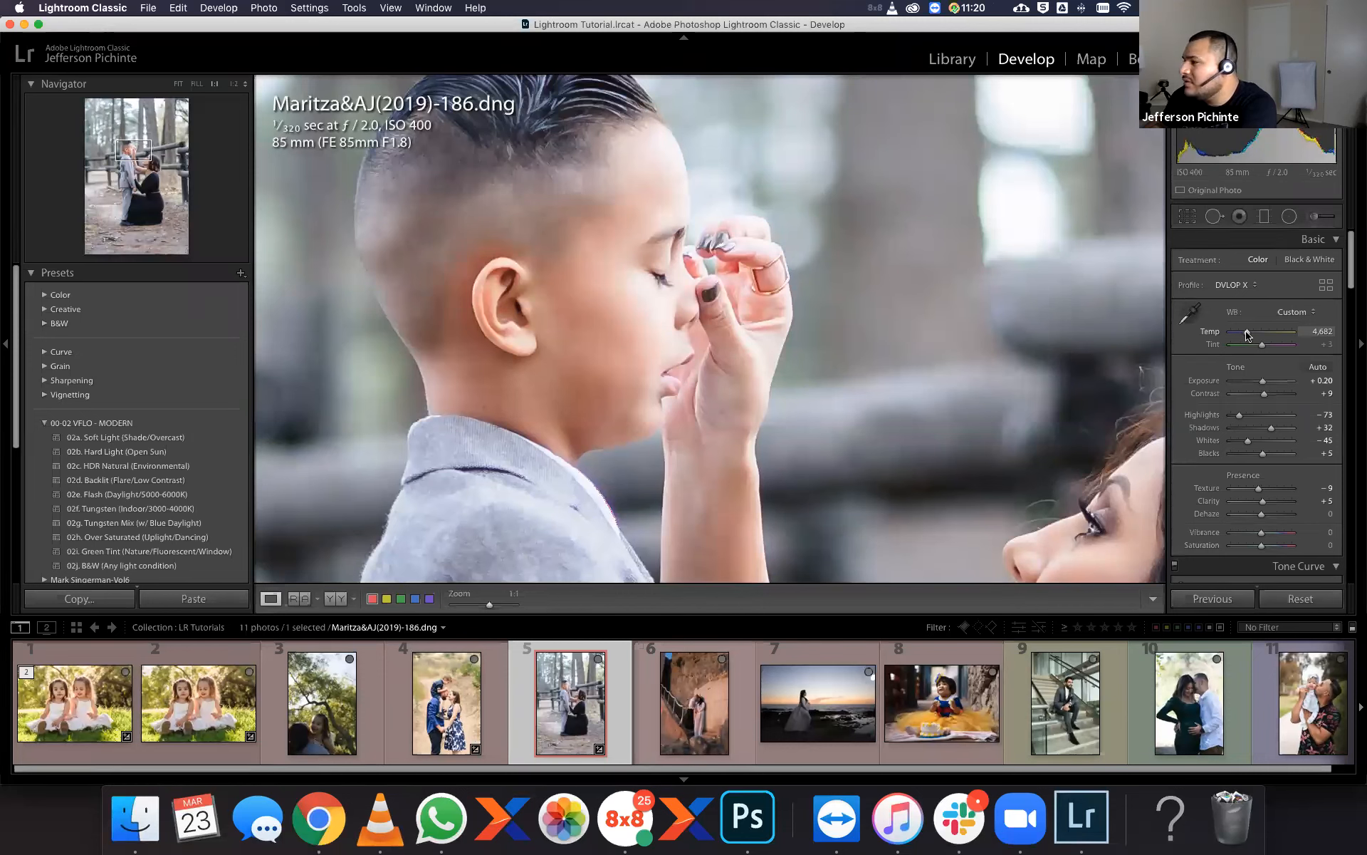
{"action": "left_click_drag", "start_coordinate": [1247, 335], "coordinate": [1266, 349]}
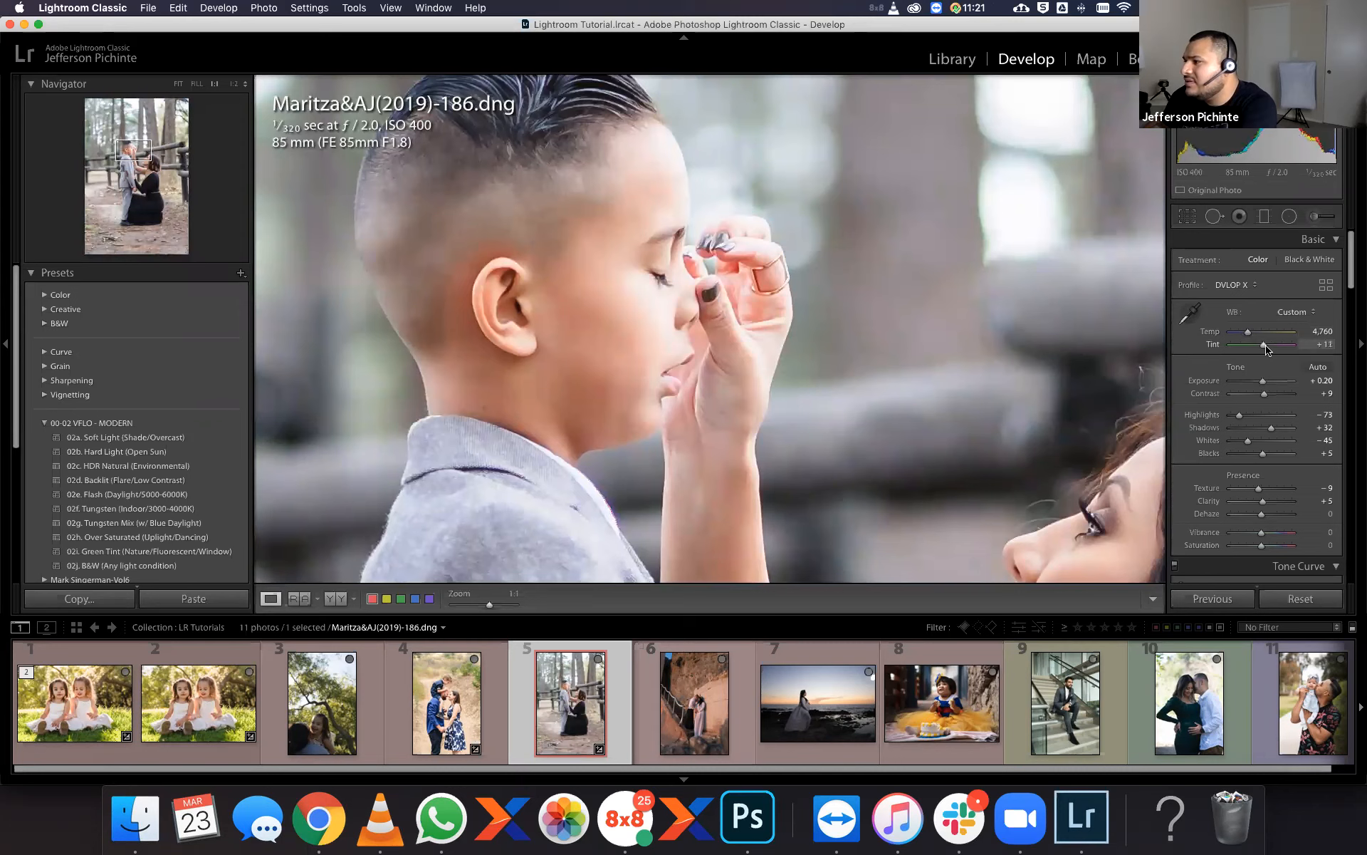
{"action": "left_click_drag", "start_coordinate": [1265, 348], "coordinate": [1264, 350]}
{"action": "left_click_drag", "start_coordinate": [1264, 350], "coordinate": [1264, 349]}
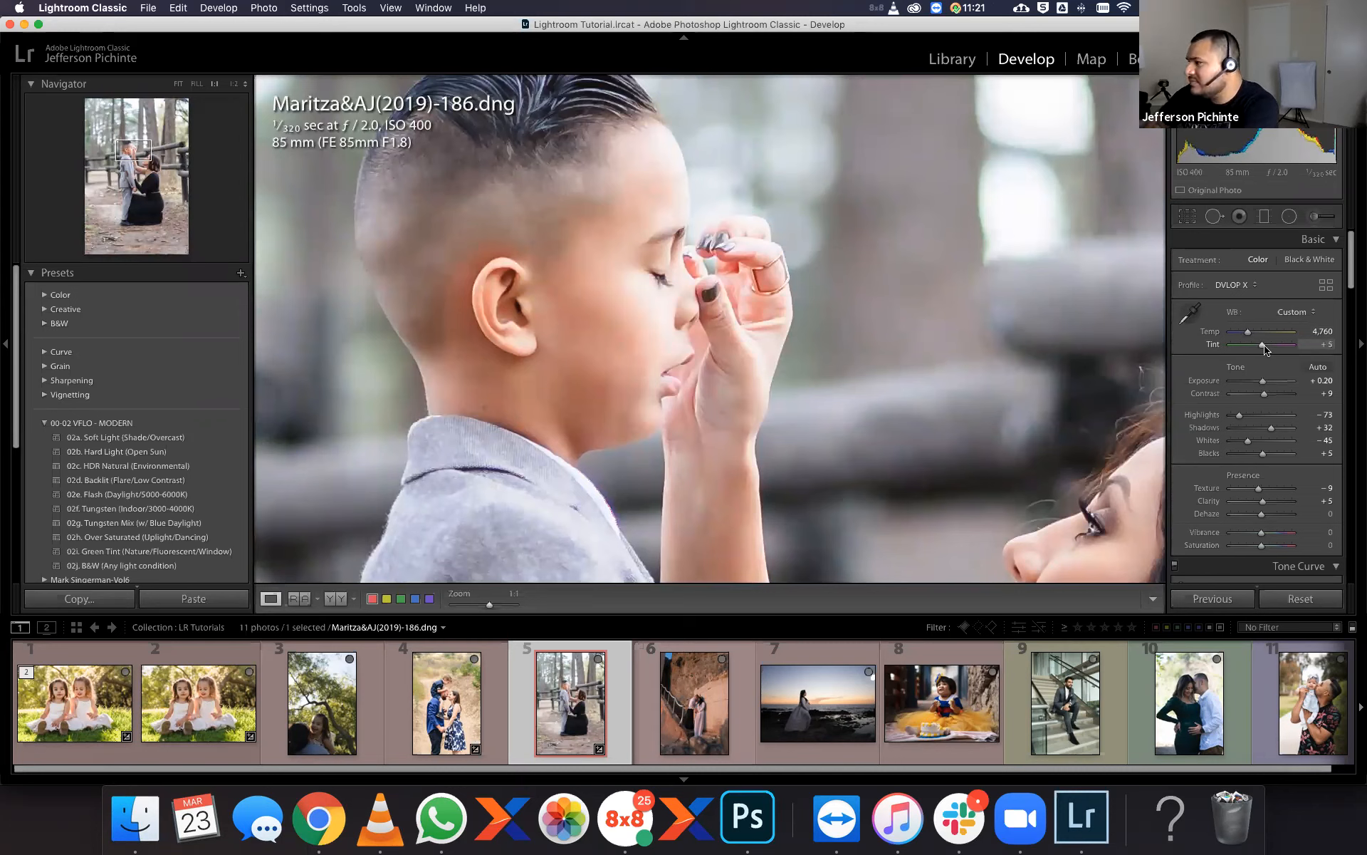
{"action": "left_click_drag", "start_coordinate": [1266, 346], "coordinate": [1264, 346]}
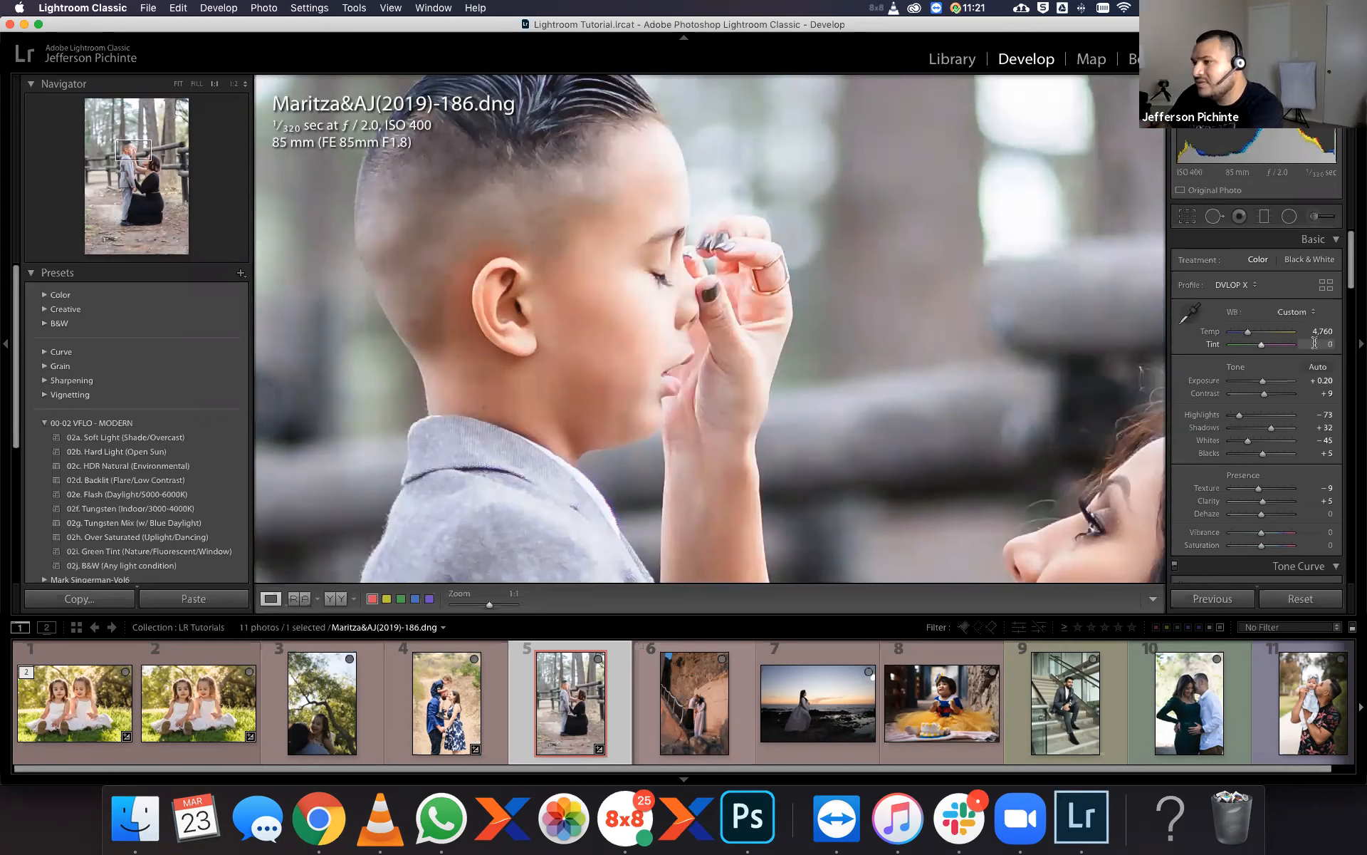
Set the white balance Tint to +4 and check the woman's skin tone at 1:1.
{"action": "left_click", "coordinate": [1321, 344]}
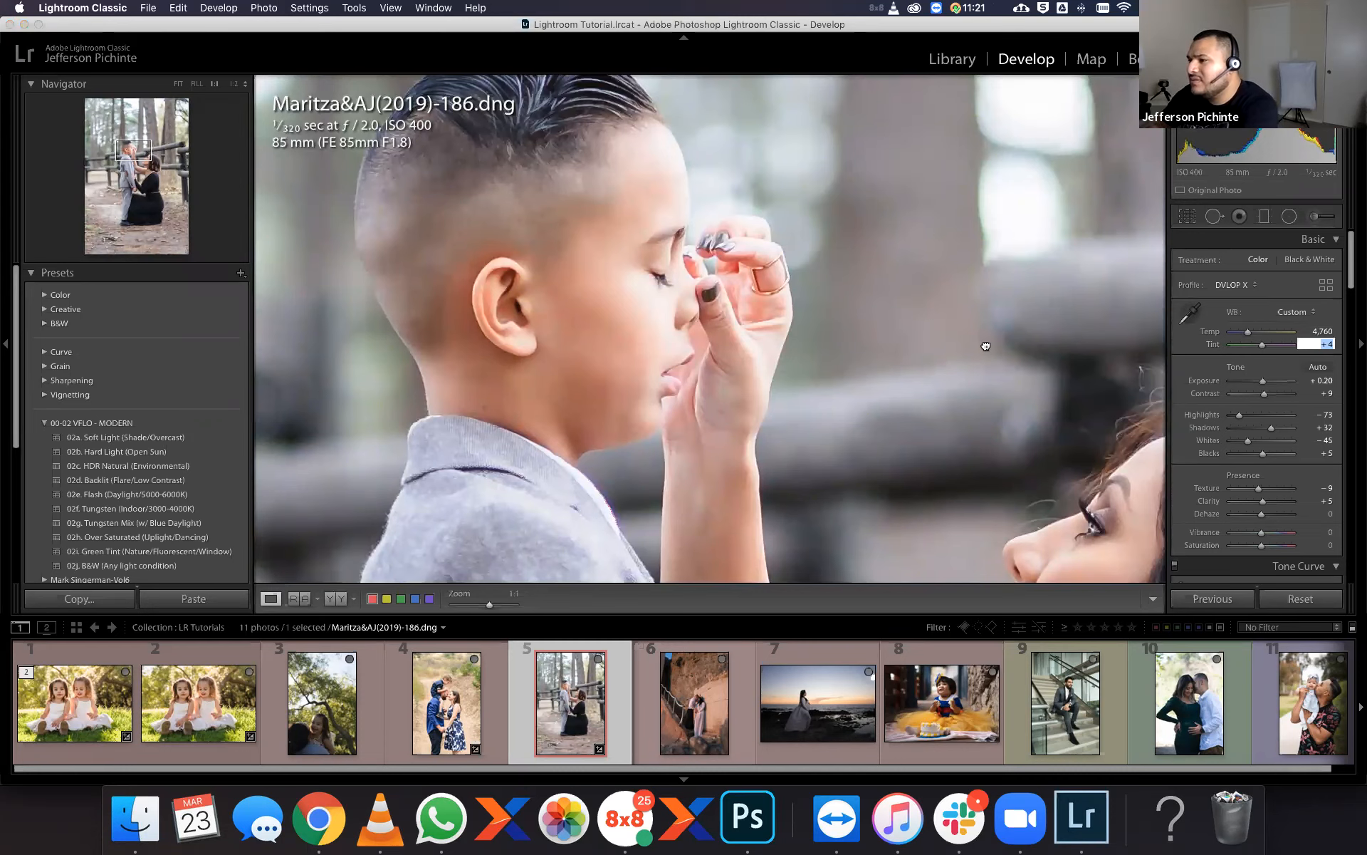
{"action": "left_click_drag", "start_coordinate": [870, 270], "coordinate": [775, 190]}
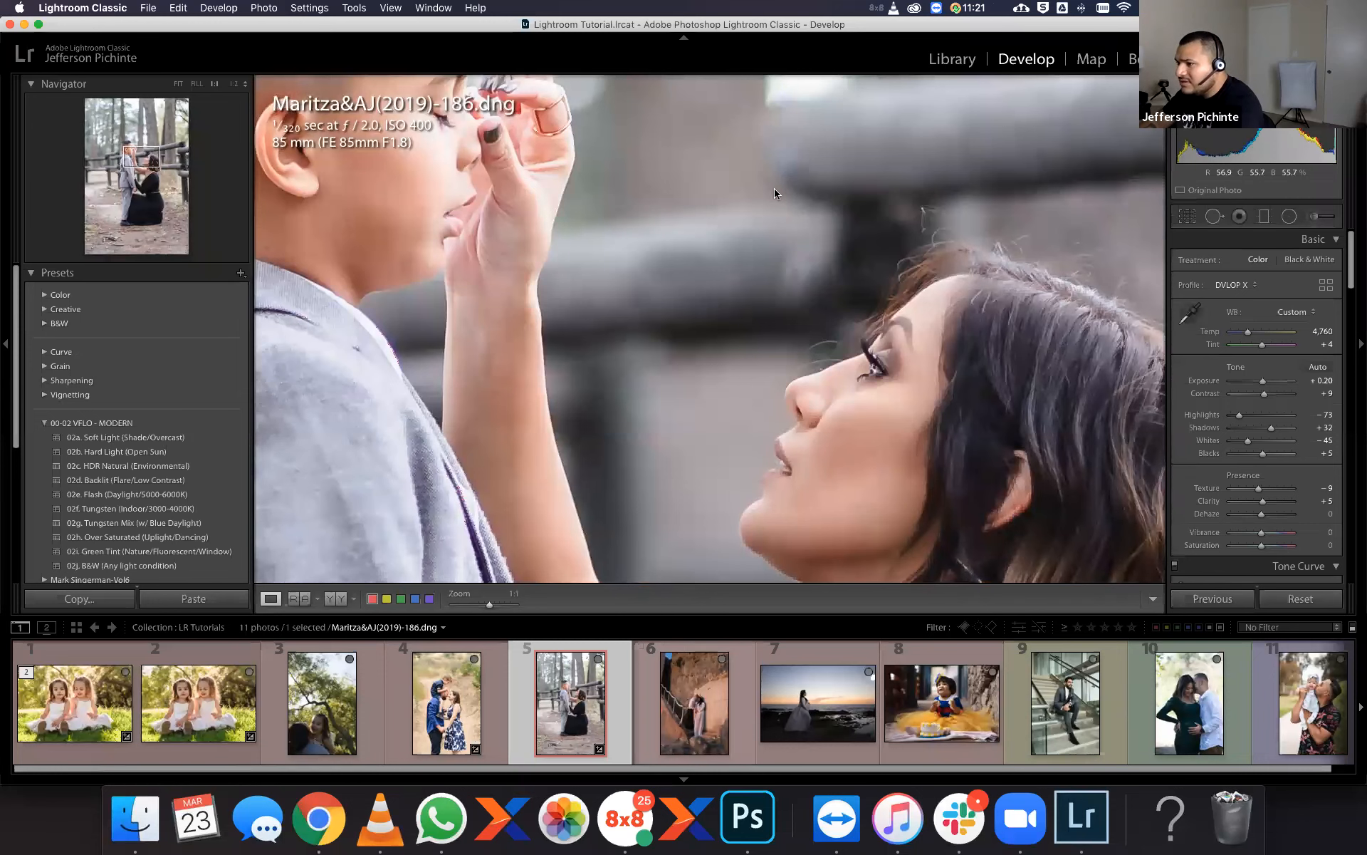
{"action": "left_click", "coordinate": [900, 364]}
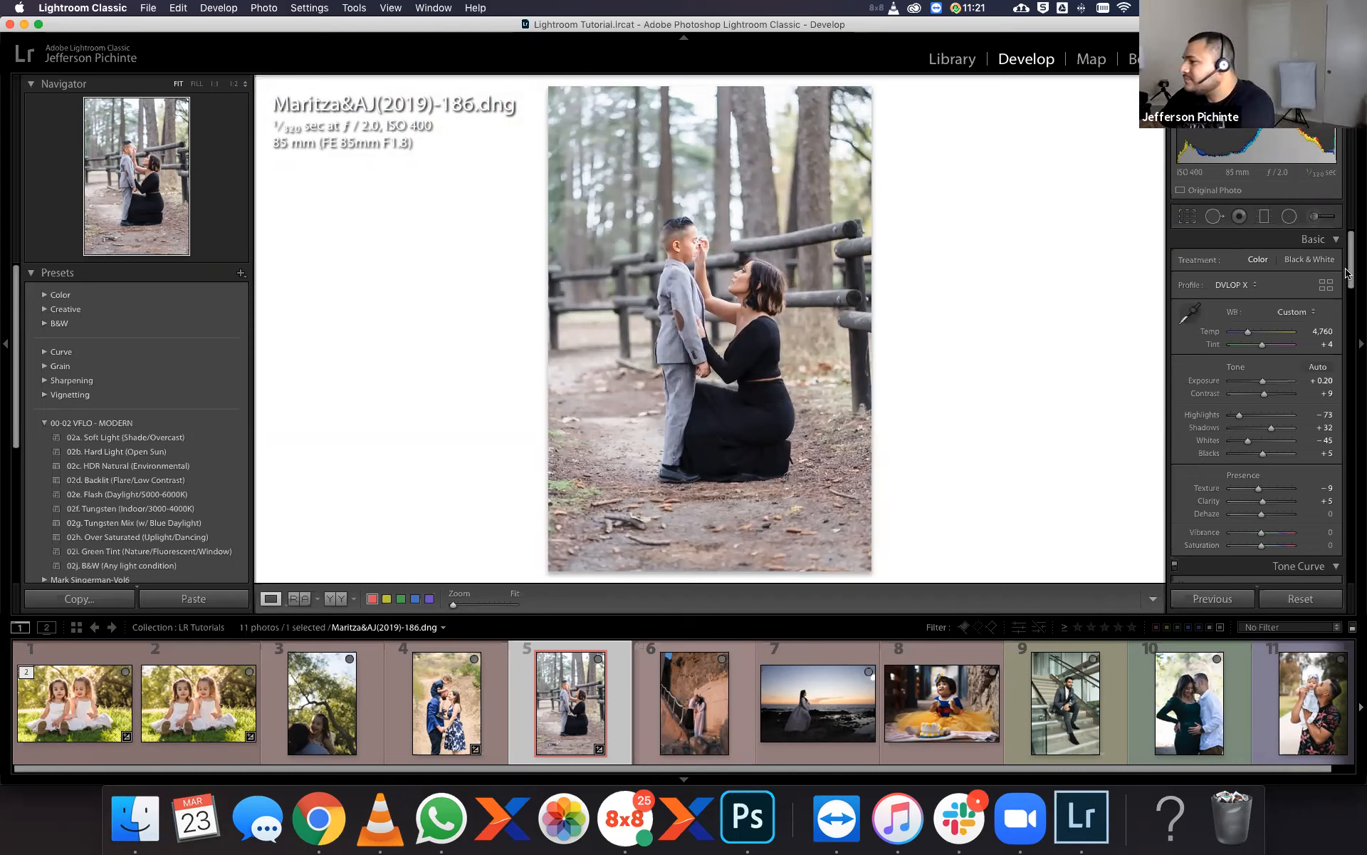
Draw a Burn (Darken) radial filter around the boy and the woman and turn off Invert so it affects the surroundings.
{"action": "left_click_drag", "start_coordinate": [1353, 277], "coordinate": [1346, 174]}
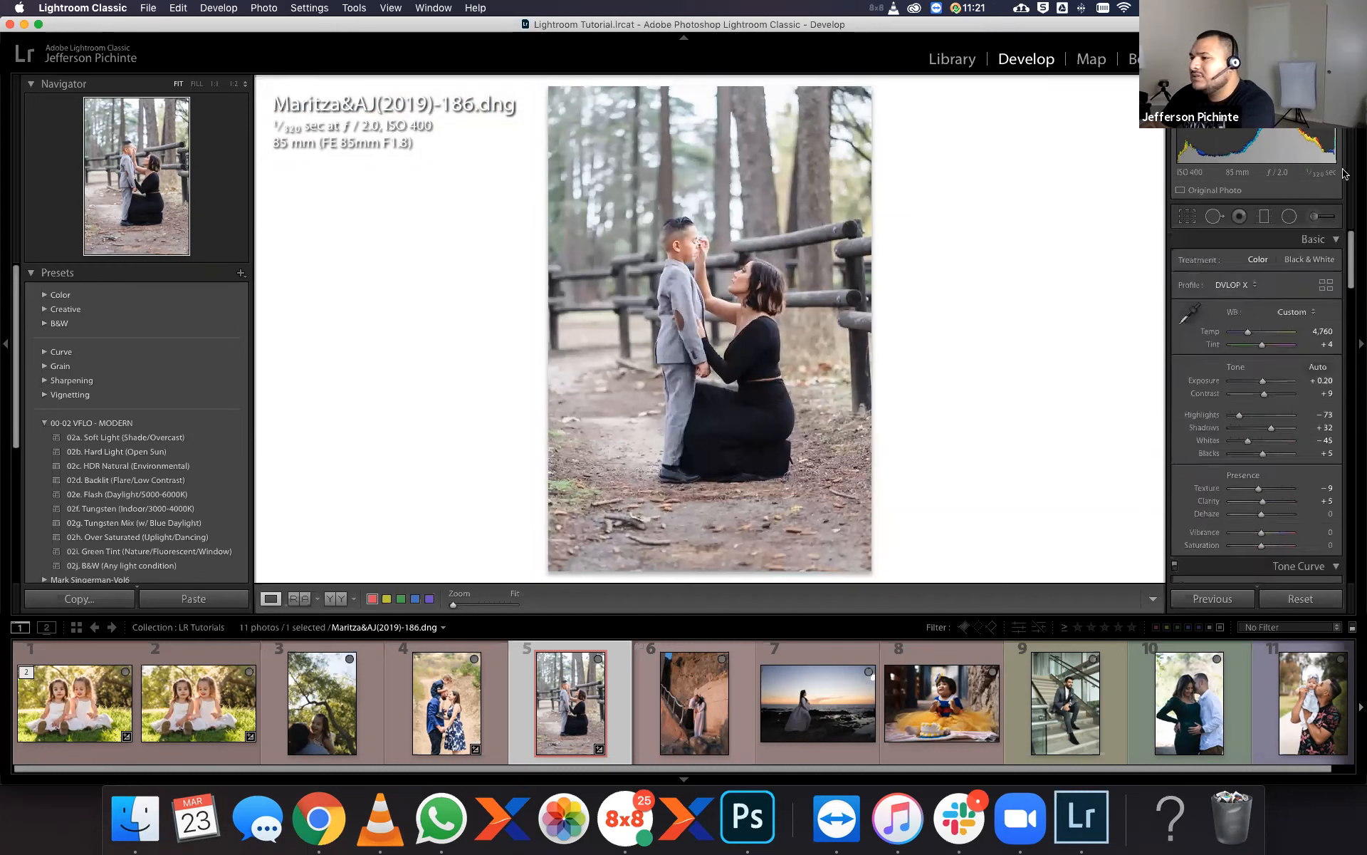
{"action": "left_click", "coordinate": [1288, 215]}
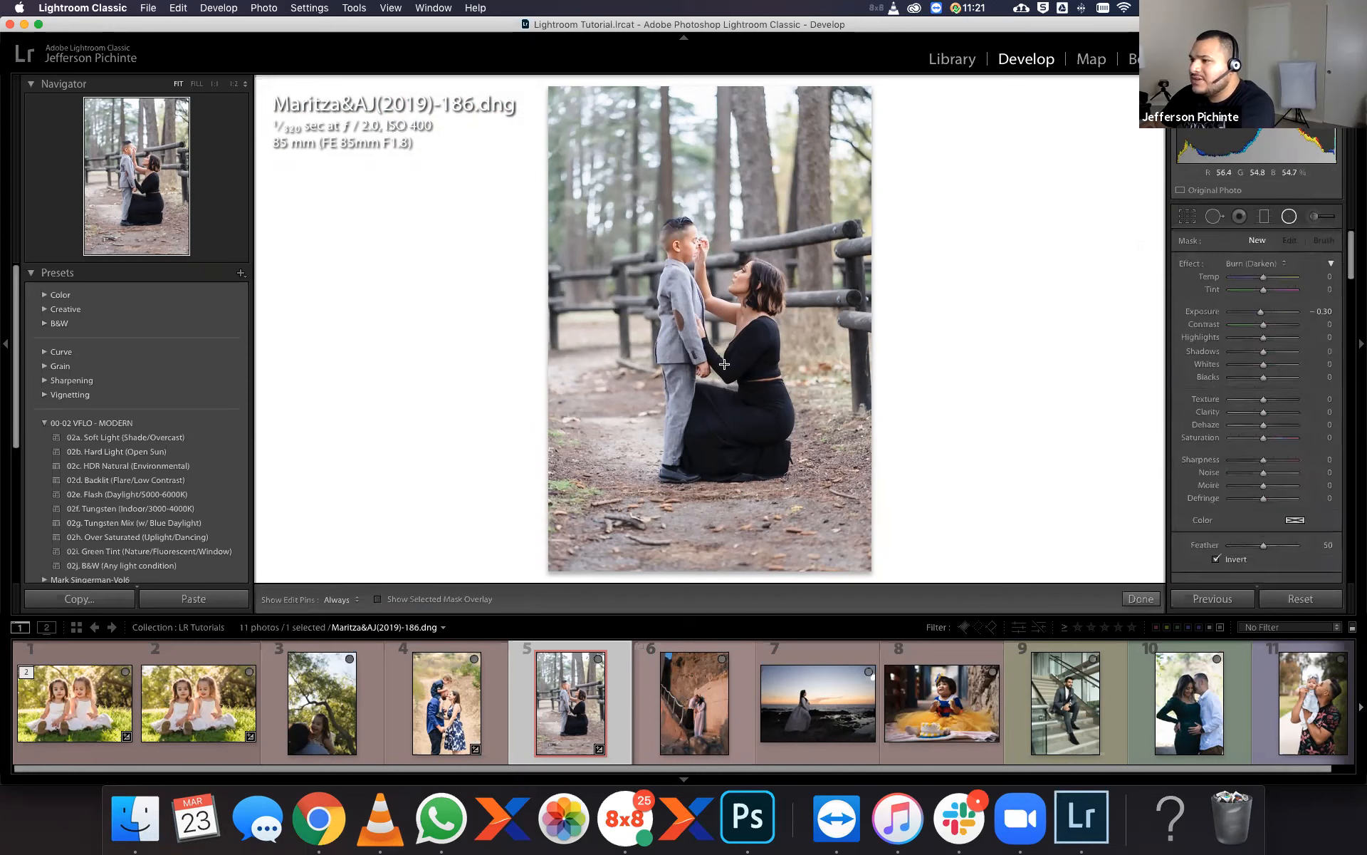
{"action": "mouse_move", "coordinate": [720, 341]}
{"action": "left_mouse_down"}
{"action": "mouse_move", "coordinate": [783, 442]}
{"action": "mouse_move", "coordinate": [848, 506]}
{"action": "left_mouse_up"}
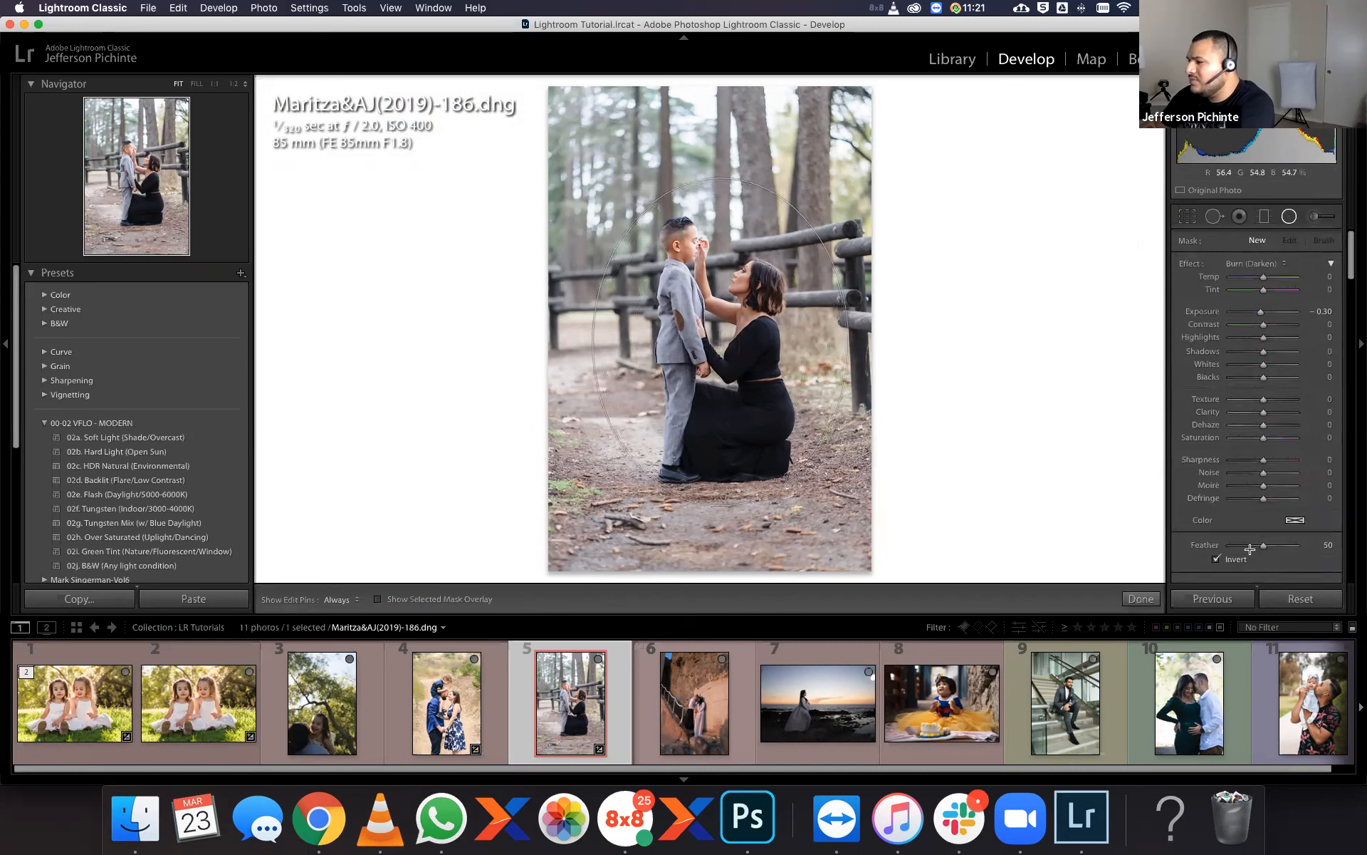
{"action": "left_click", "coordinate": [1217, 560]}
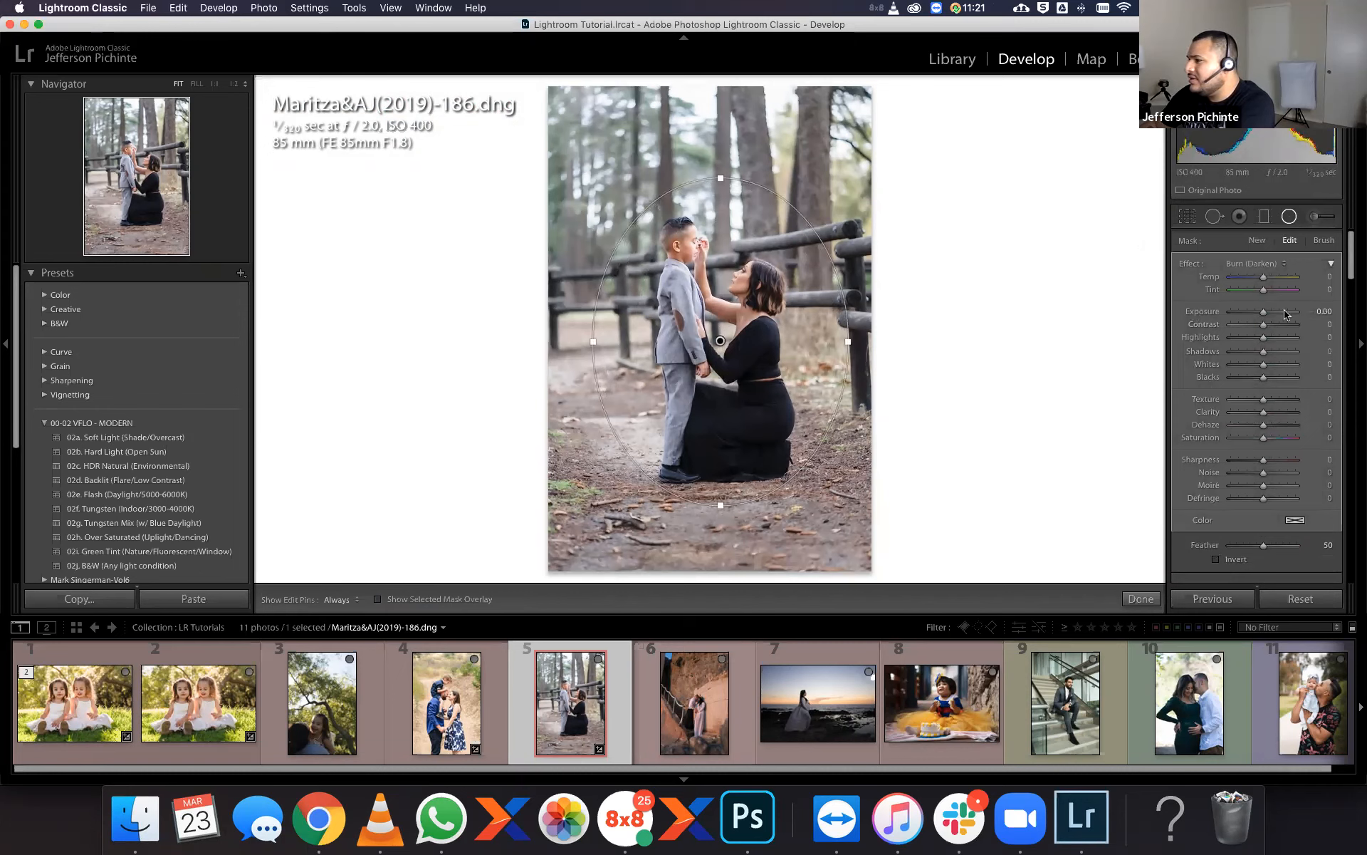
Set the radial filter's Exposure to -0.40.
{"action": "double_click", "coordinate": [1200, 311]}
{"action": "left_click", "coordinate": [1321, 312]}
{"action": "type", "text": "-0.4"}
{"action": "key", "text": "Return"}
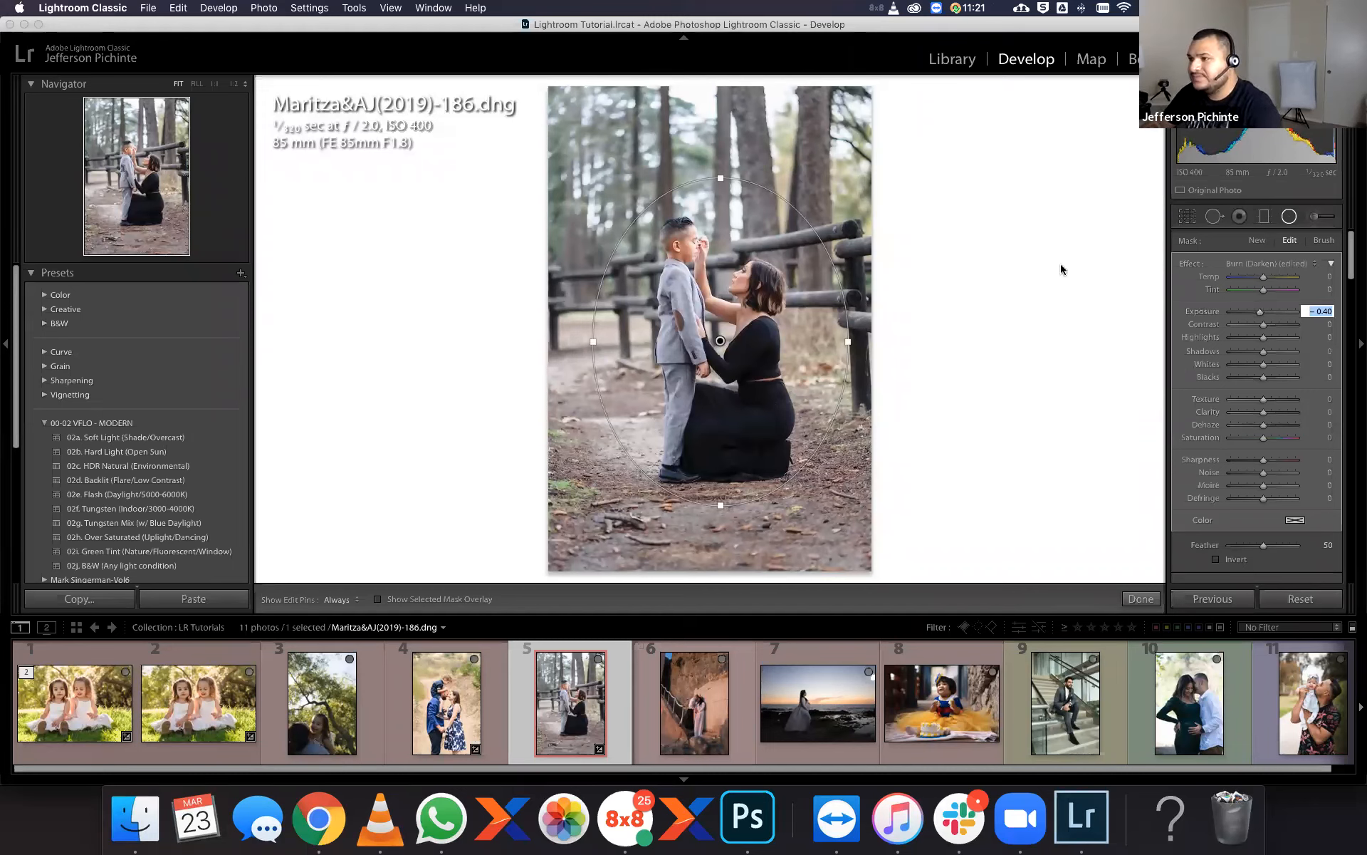
With the mask overlay shown, add a Luminance range mask to the radial filter, sample the boy's face and set the Range to 69/100.
{"action": "key", "text": "o"}
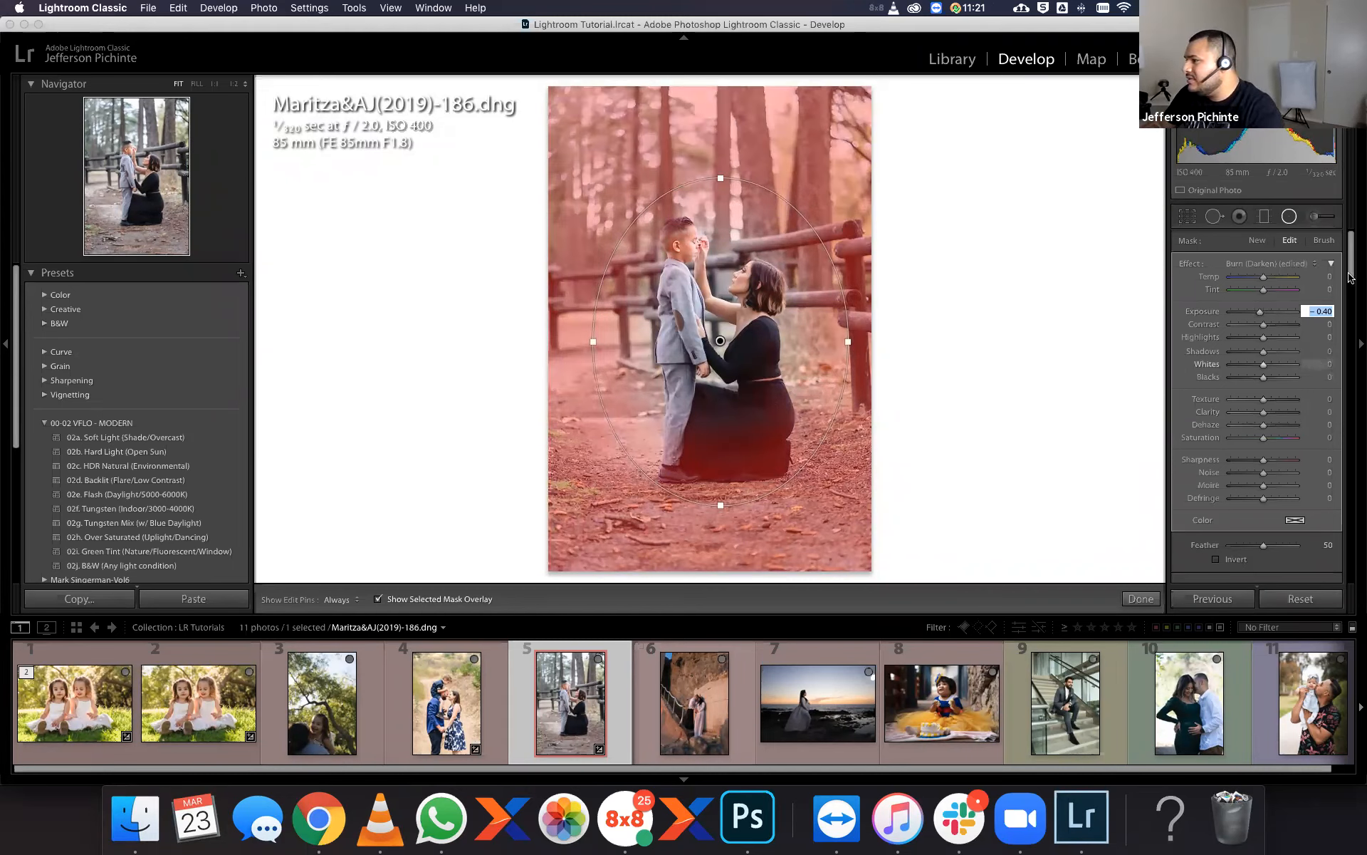
{"action": "left_click_drag", "start_coordinate": [1351, 292], "coordinate": [1351, 310]}
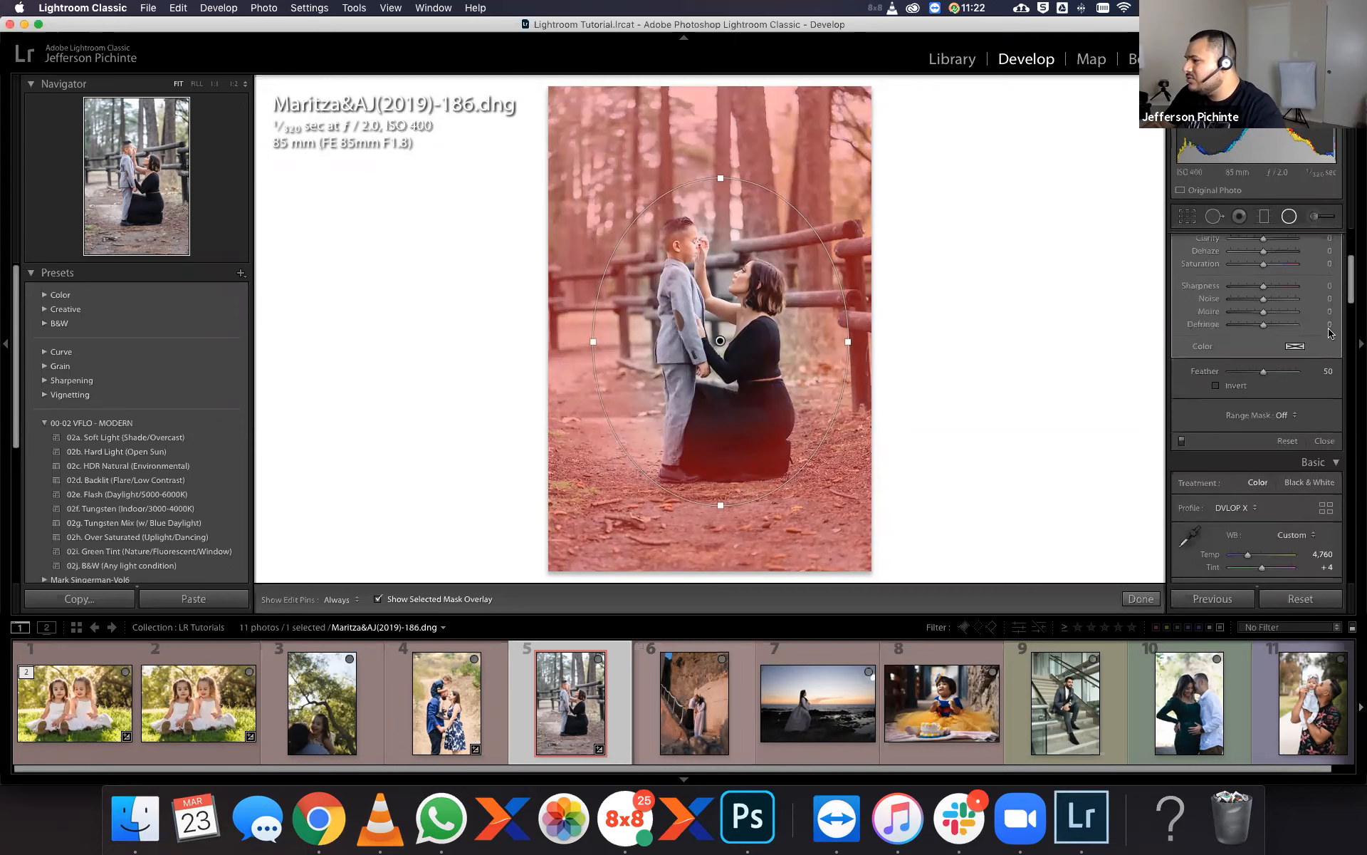
{"action": "left_click", "coordinate": [1286, 411]}
{"action": "left_click", "coordinate": [1303, 428]}
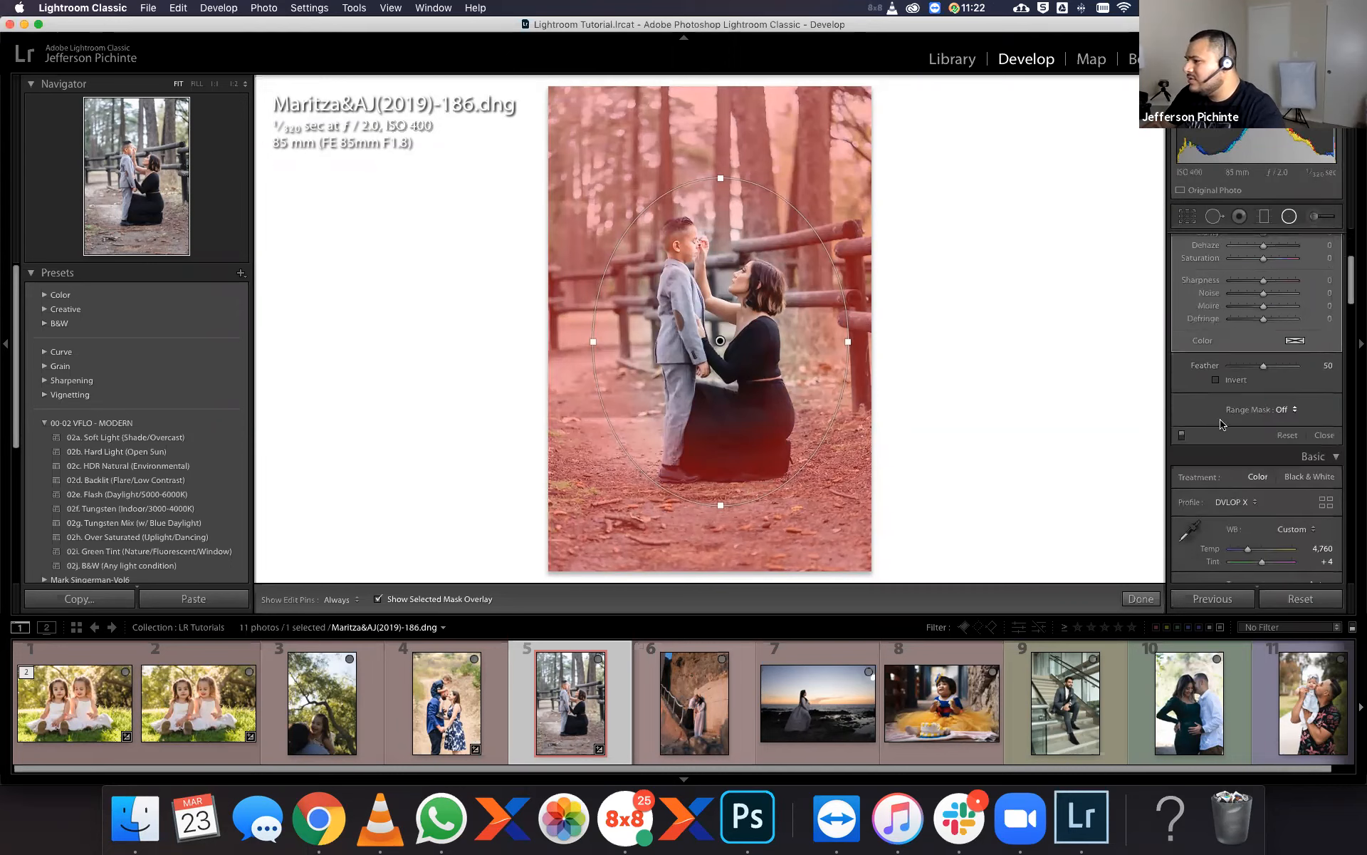
{"action": "left_click", "coordinate": [1194, 409]}
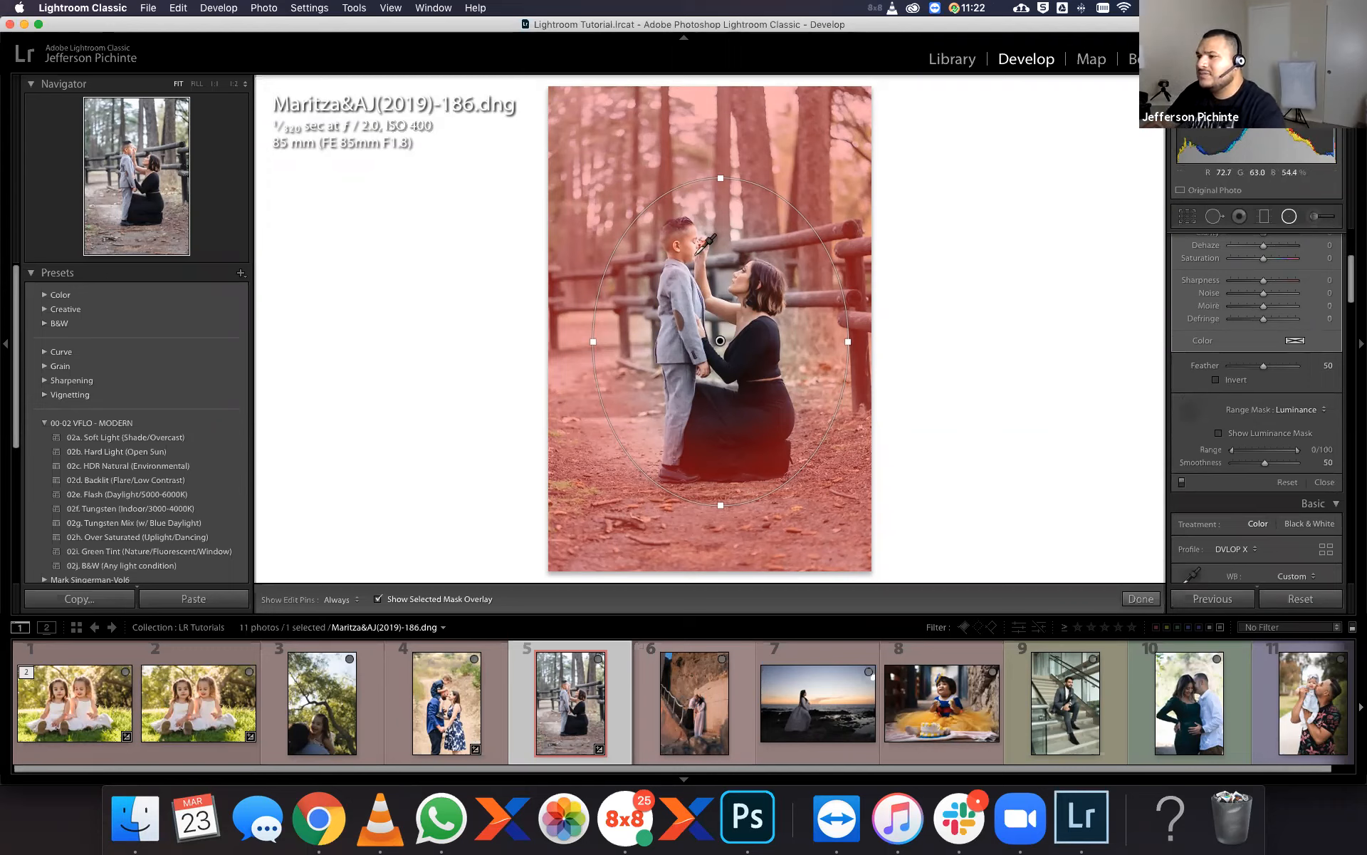
{"action": "left_click", "coordinate": [692, 249]}
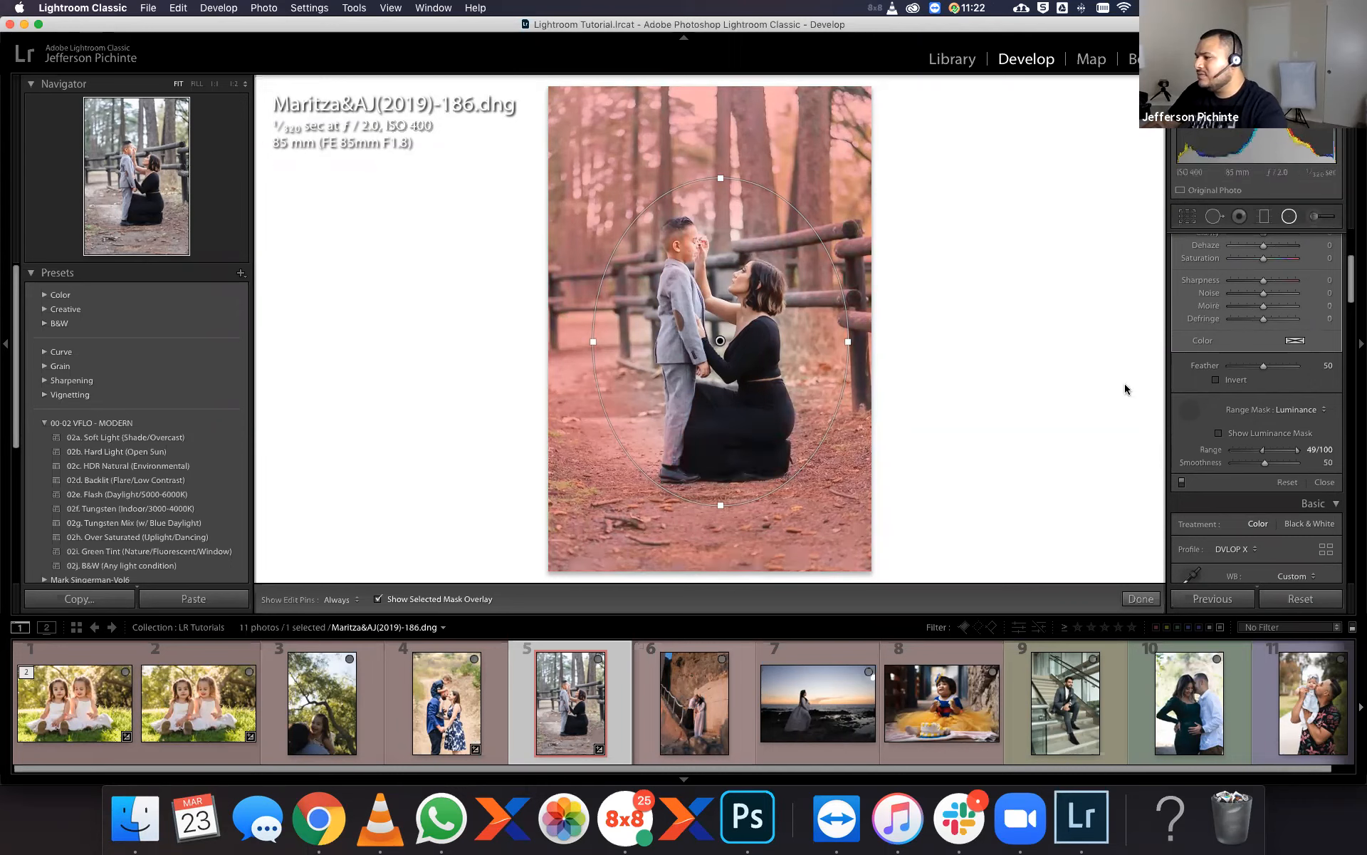
{"action": "mouse_move", "coordinate": [1262, 451]}
{"action": "left_mouse_down"}
{"action": "mouse_move", "coordinate": [1252, 458]}
{"action": "mouse_move", "coordinate": [1273, 461]}
{"action": "left_mouse_up"}
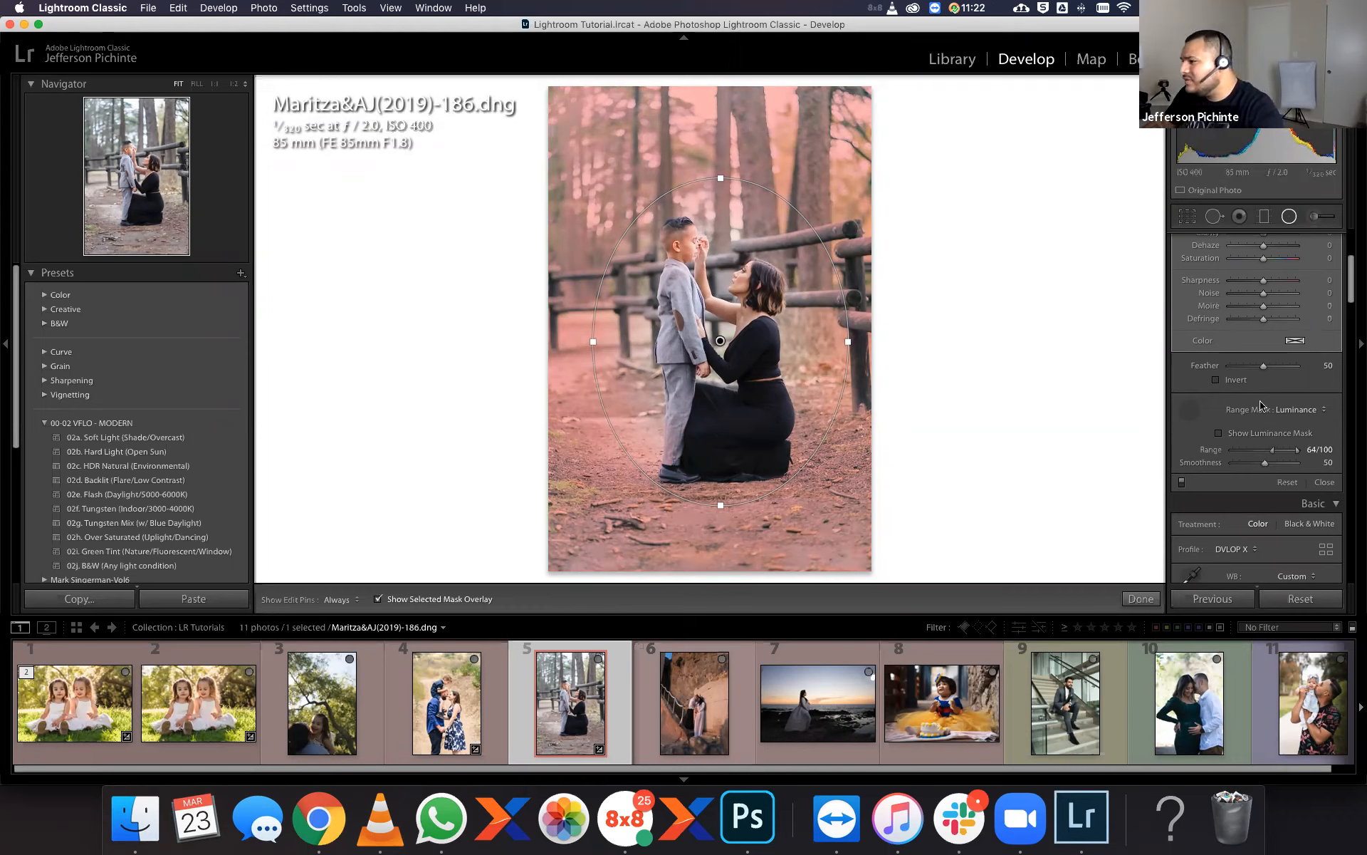
{"action": "left_click_drag", "start_coordinate": [1275, 452], "coordinate": [1275, 456]}
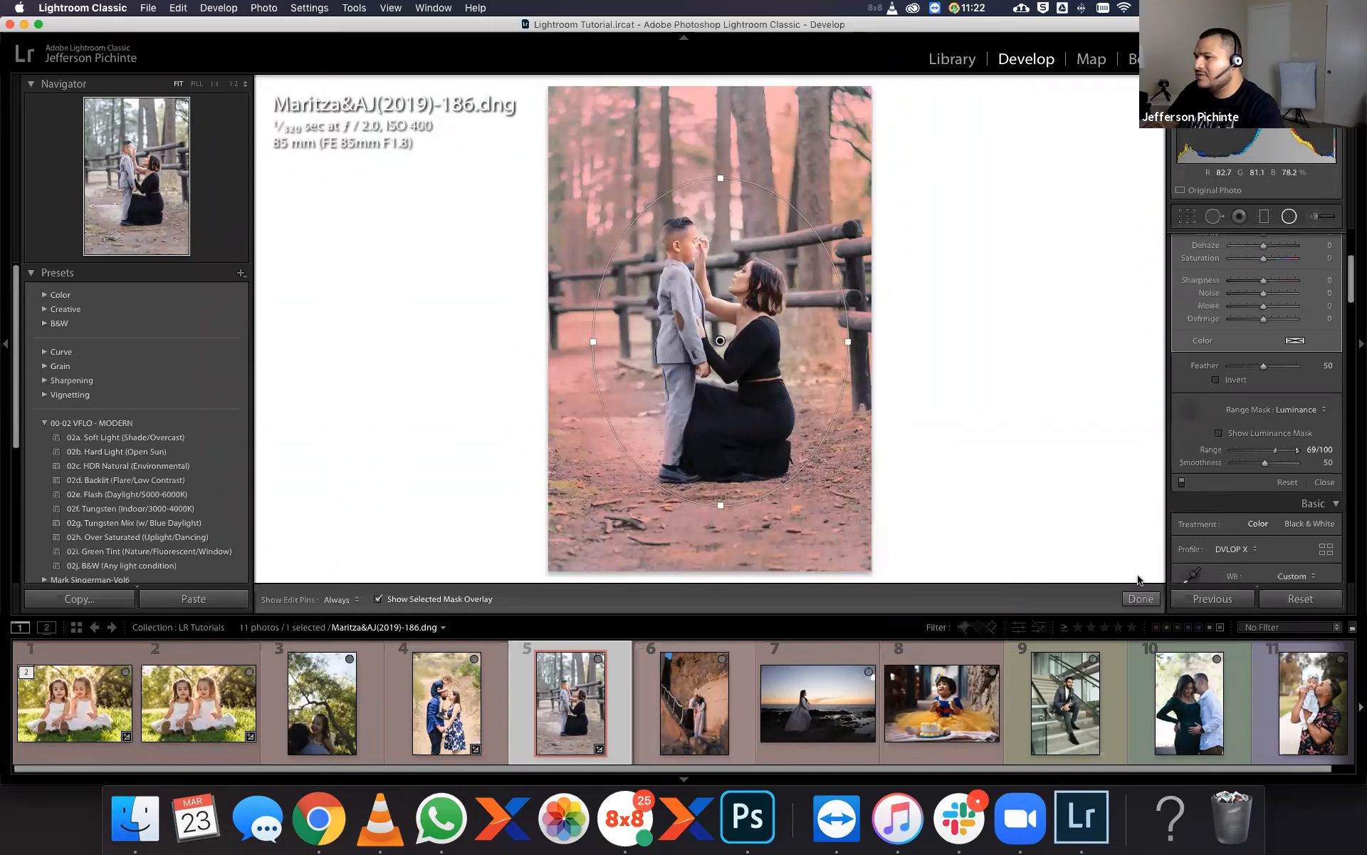
Reopen the radial filter around the couple, narrow its ellipse slightly and hide the mask overlay.
{"action": "left_click", "coordinate": [1289, 217]}
{"action": "left_click", "coordinate": [1289, 217]}
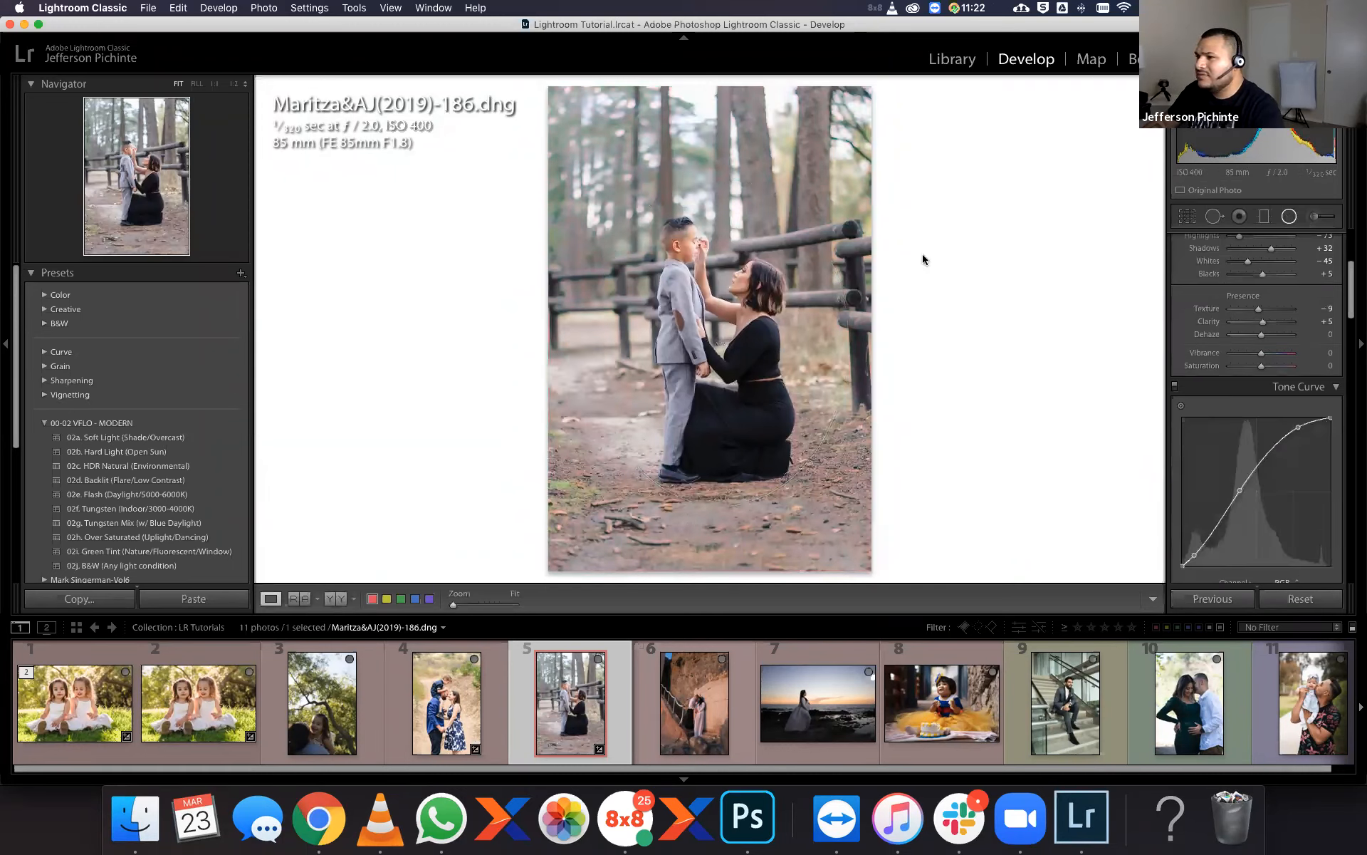
{"action": "left_click_drag", "start_coordinate": [721, 339], "coordinate": [843, 342]}
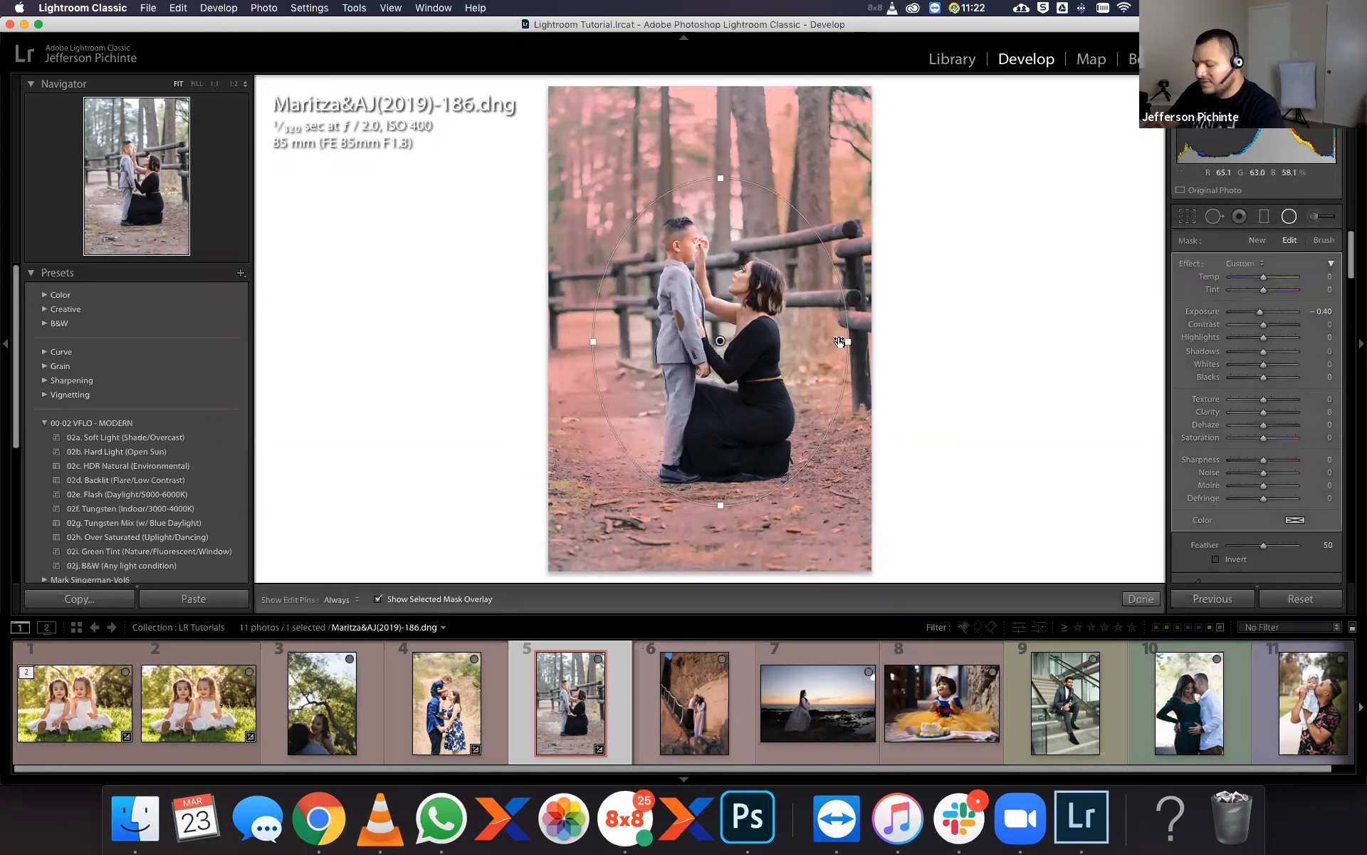
{"action": "key", "text": "o"}
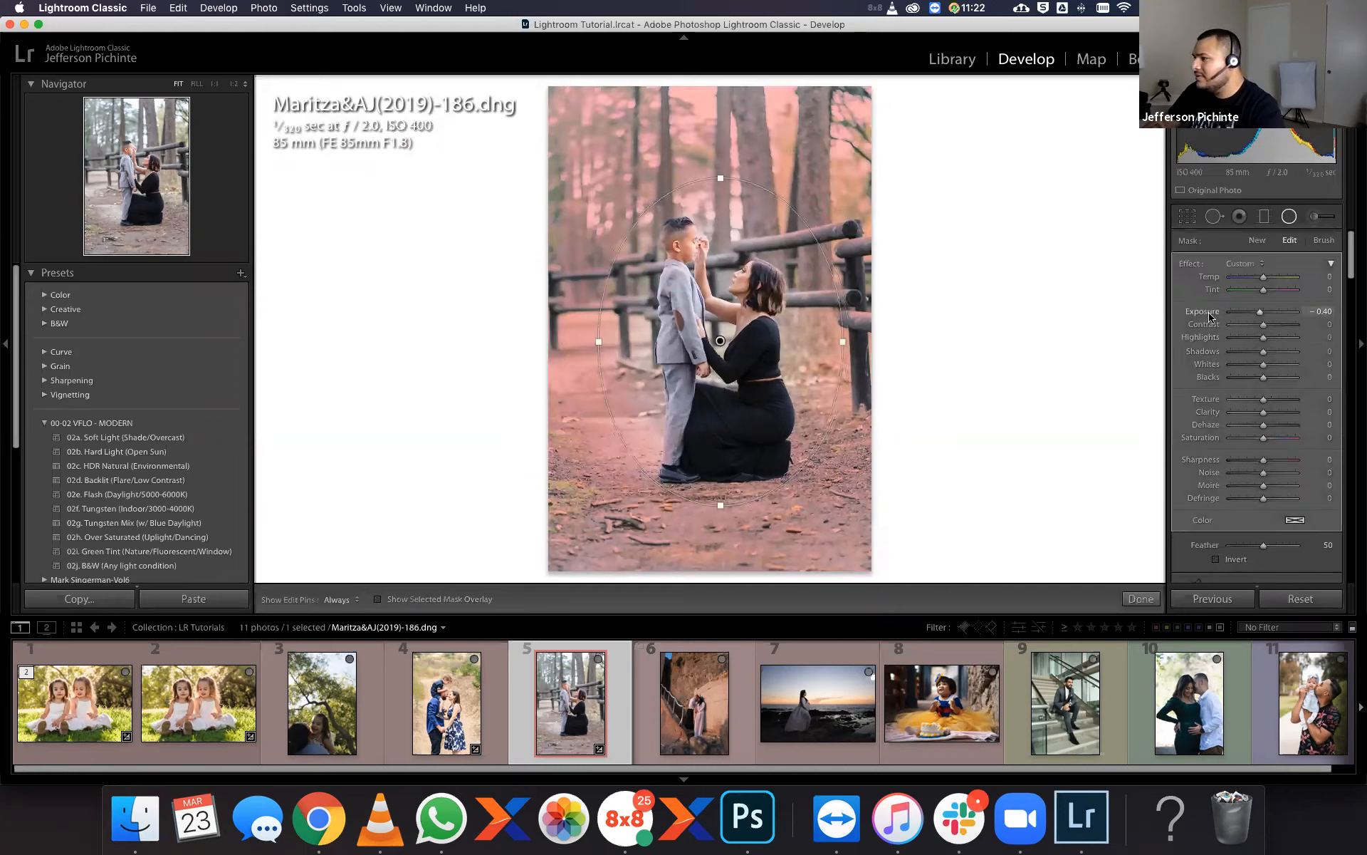
Apply the Burn (Darken) effect to the radial filter again and try Exposure values of -0.40 and -1.10.
{"action": "left_click", "coordinate": [1242, 267]}
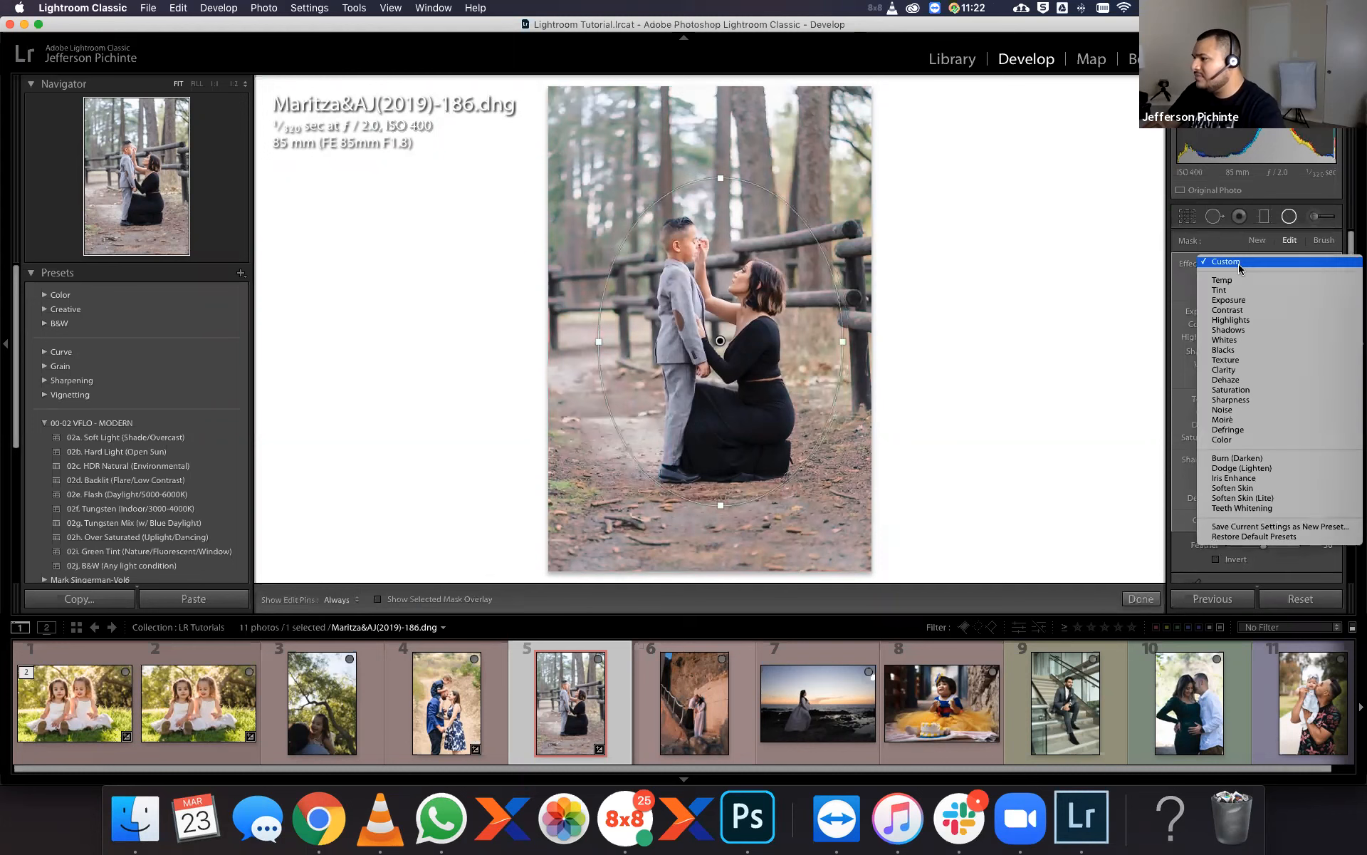
{"action": "left_click", "coordinate": [1236, 449]}
{"action": "double_click", "coordinate": [1210, 311]}
{"action": "left_click", "coordinate": [1322, 312]}
{"action": "type", "text": "-0.40"}
{"action": "key", "text": "Return"}
{"action": "type", "text": "-1.10"}
{"action": "key", "text": "Return"}
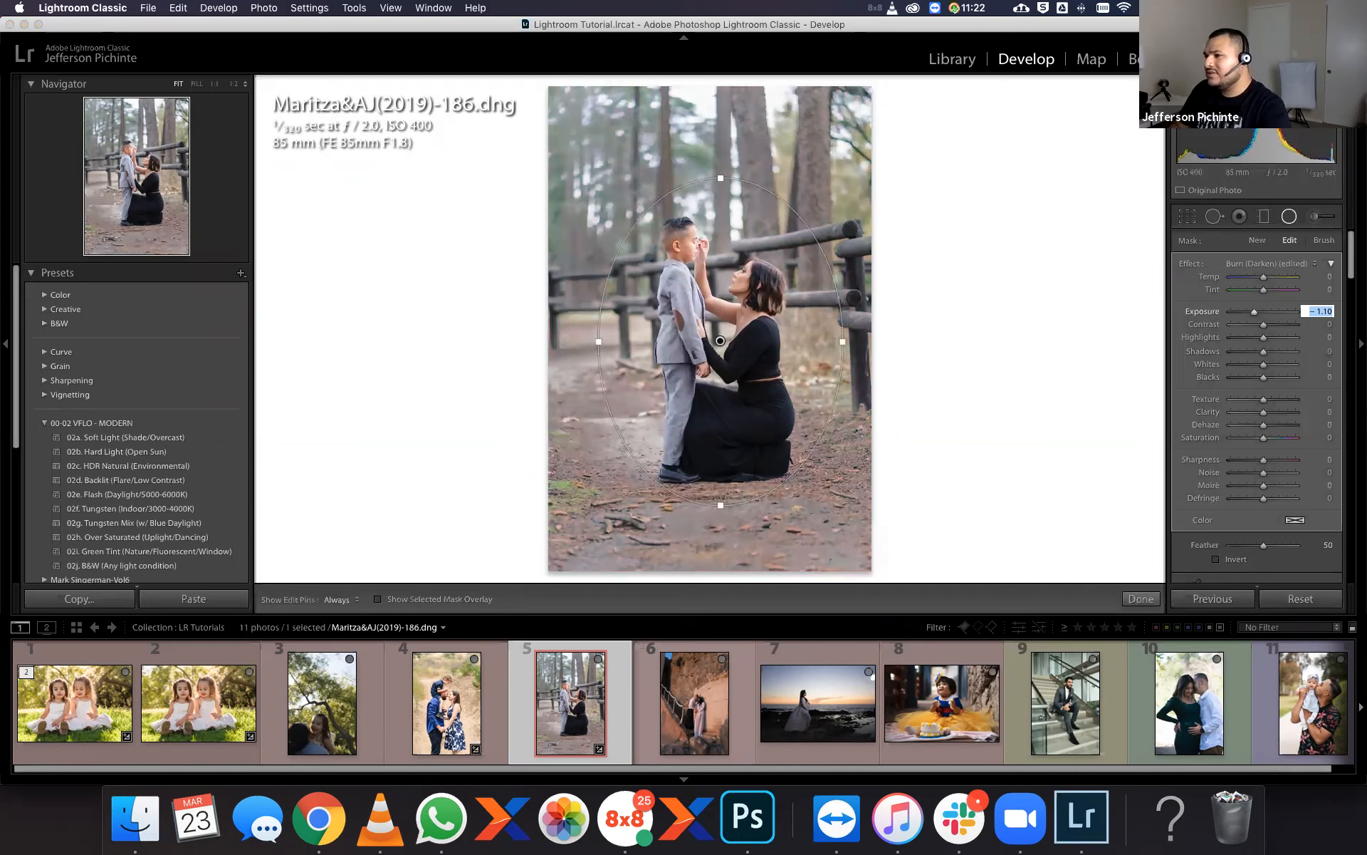
Compare radial filter Exposure values of -0.30, -0.20, 0.10 and 0.20, and return it to 0.00.
{"action": "type", "text": "-0.30"}
{"action": "key", "text": "Return"}
{"action": "type", "text": "-0.20"}
{"action": "key", "text": "Return"}
{"action": "type", "text": "0.10"}
{"action": "key", "text": "Return"}
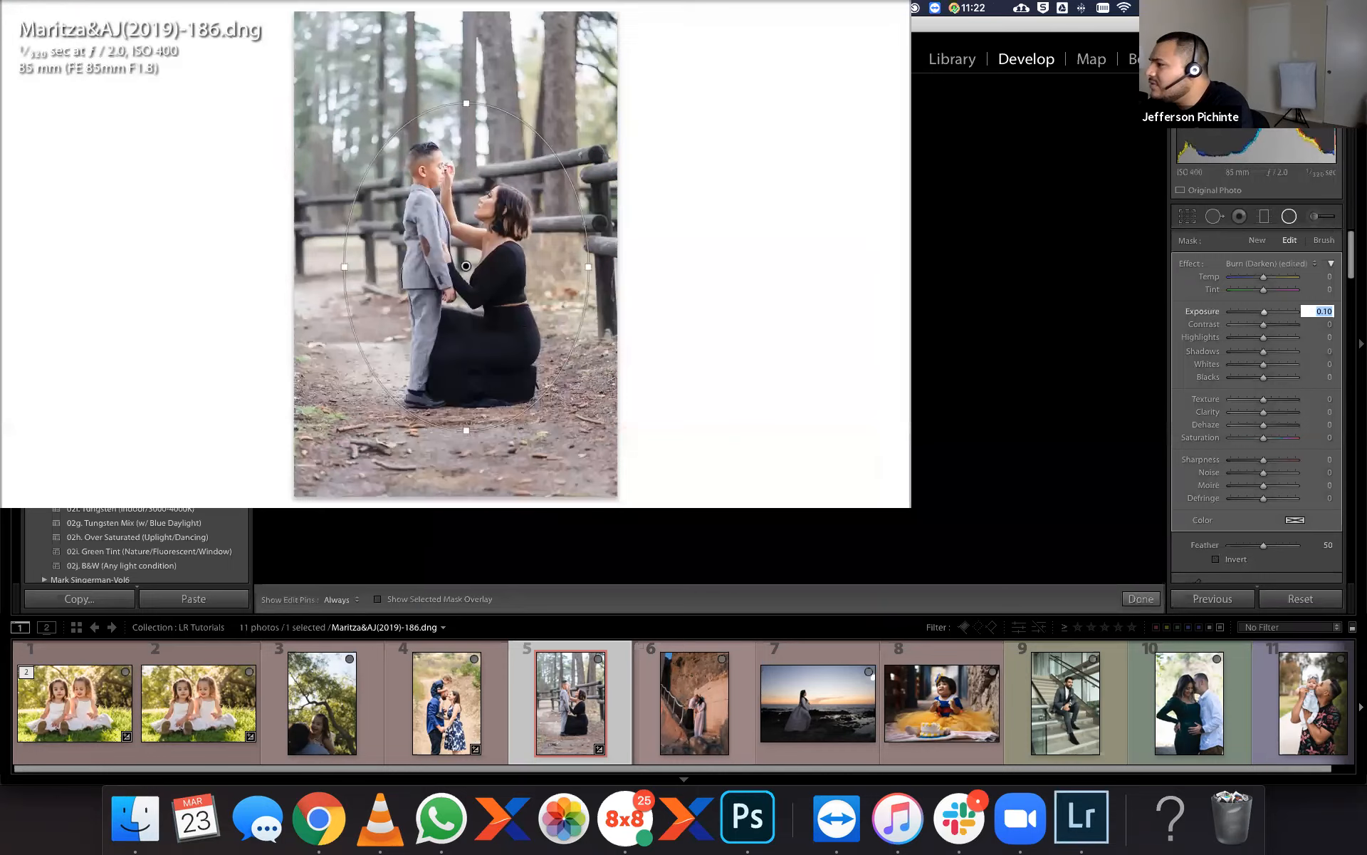
{"action": "type", "text": "0.20"}
{"action": "key", "text": "Return"}
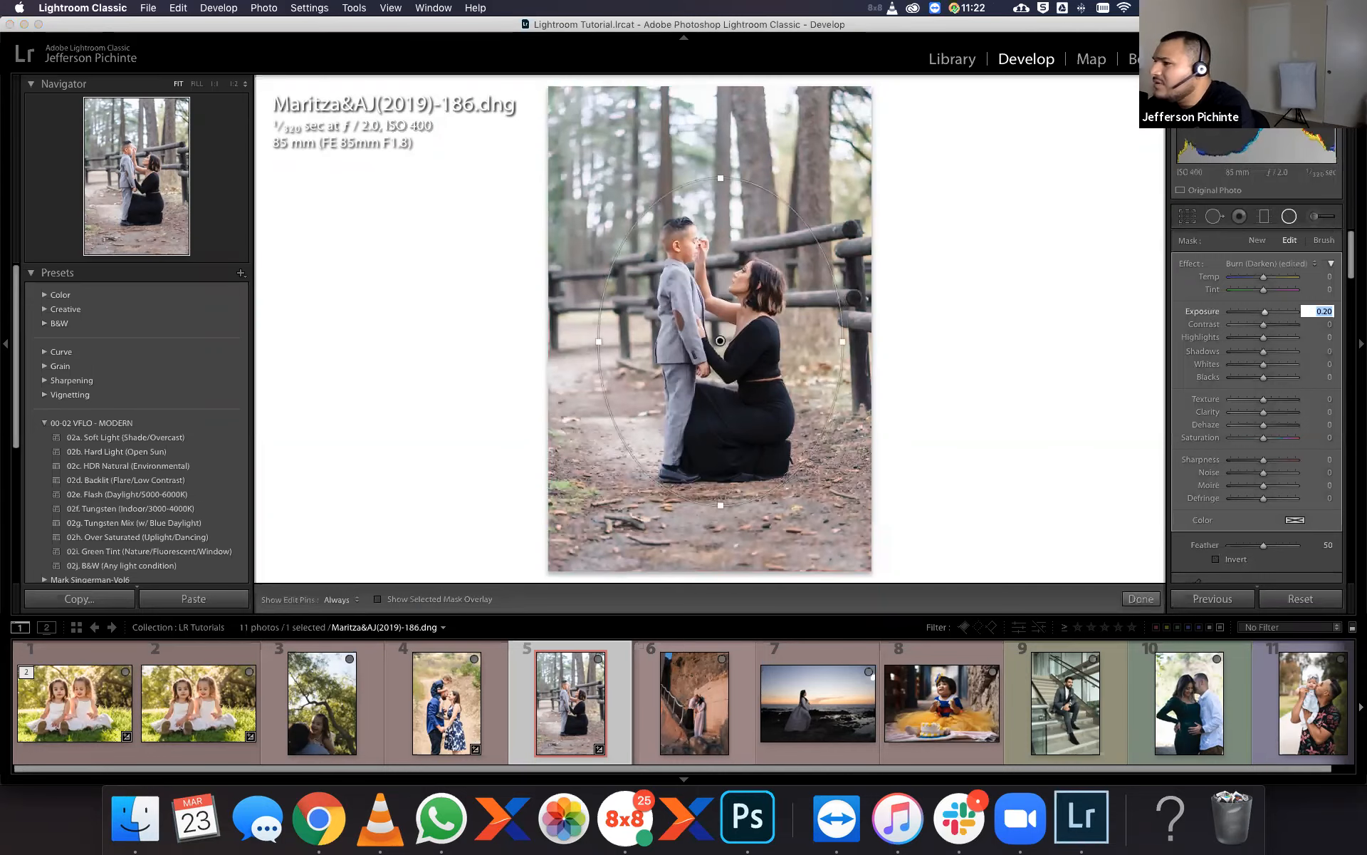
{"action": "type", "text": "0"}
{"action": "key", "text": "Return"}
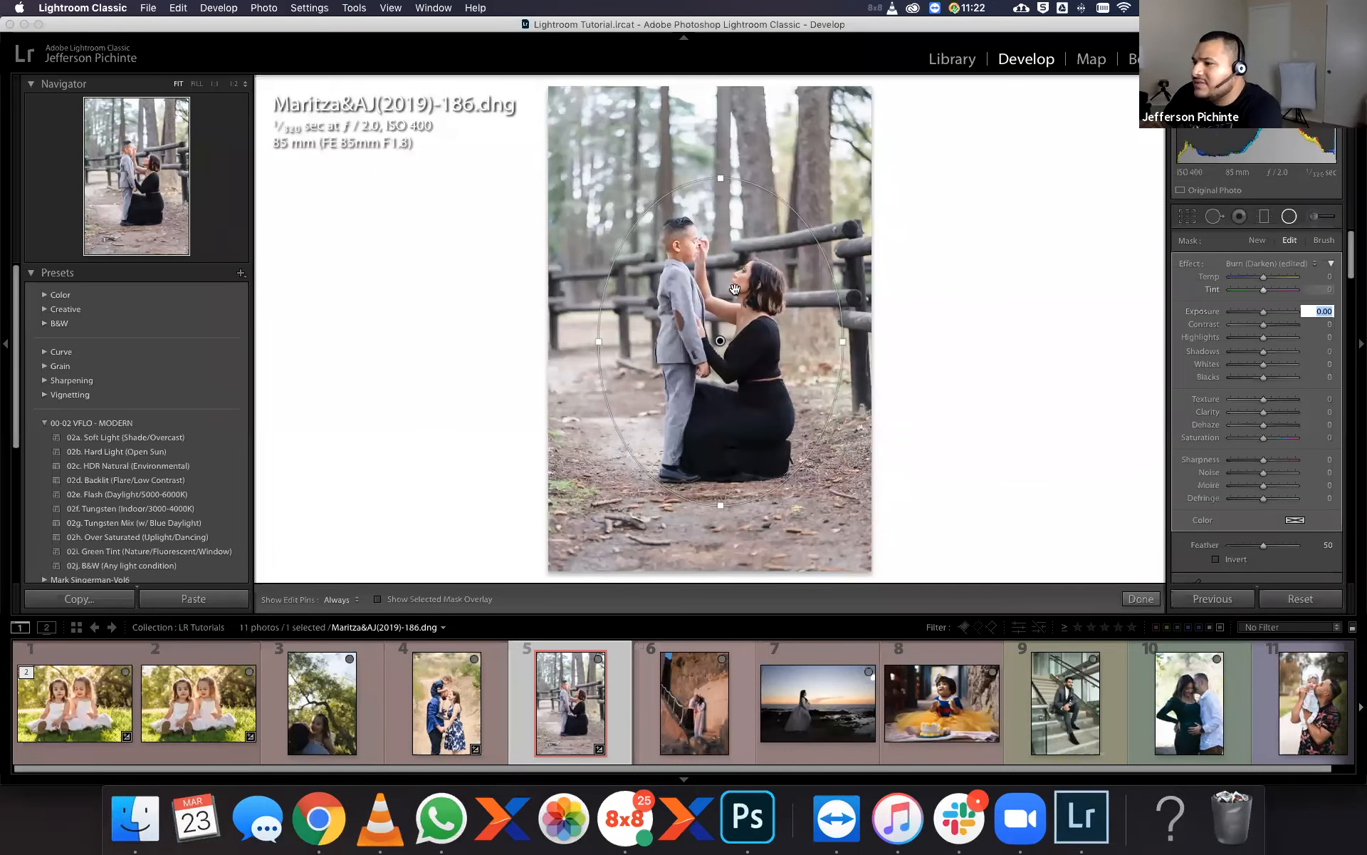
Delete the radial filter around the couple and close the Radial Filter tool.
{"action": "right_click", "coordinate": [721, 341]}
{"action": "left_click", "coordinate": [737, 351]}
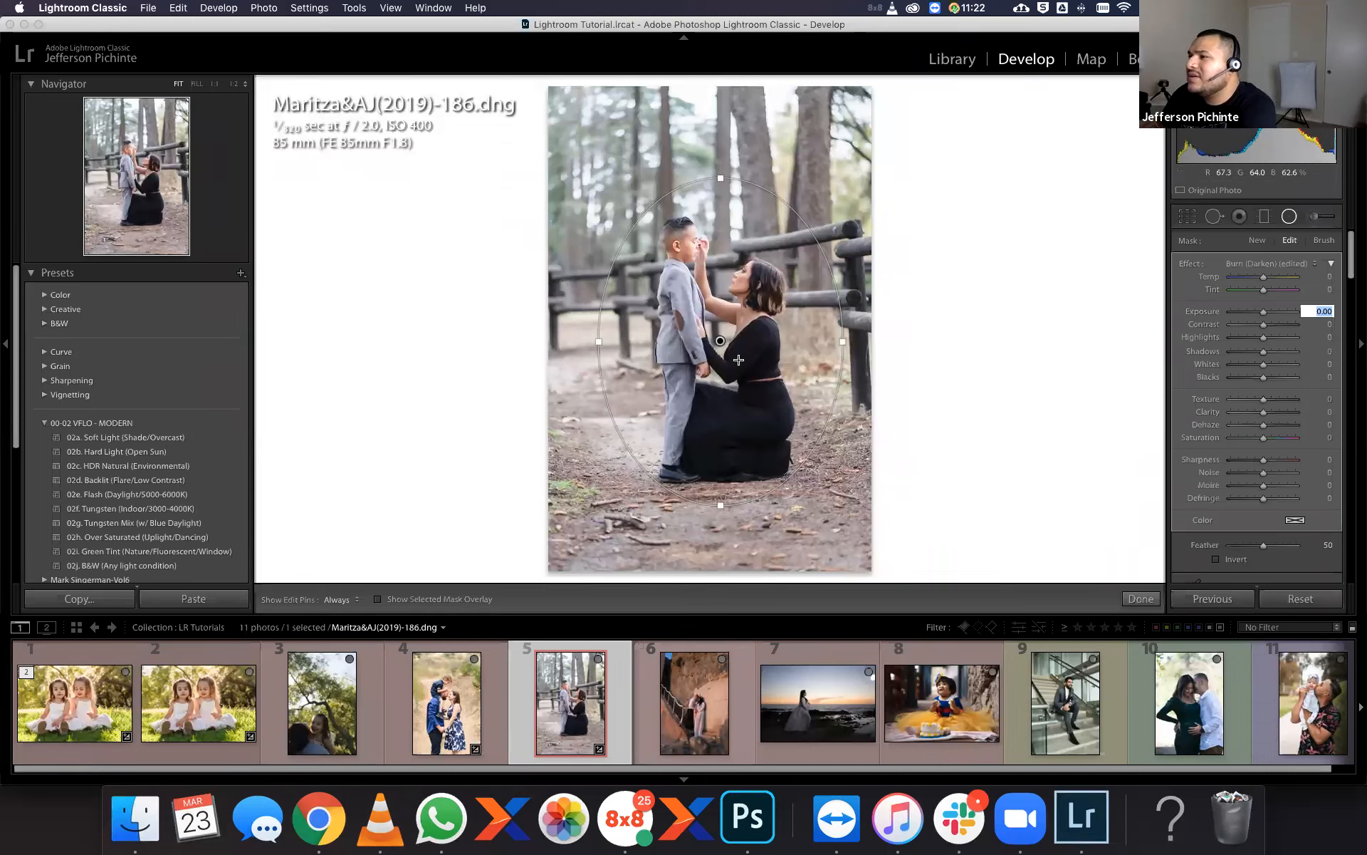
{"action": "key", "text": "Delete"}
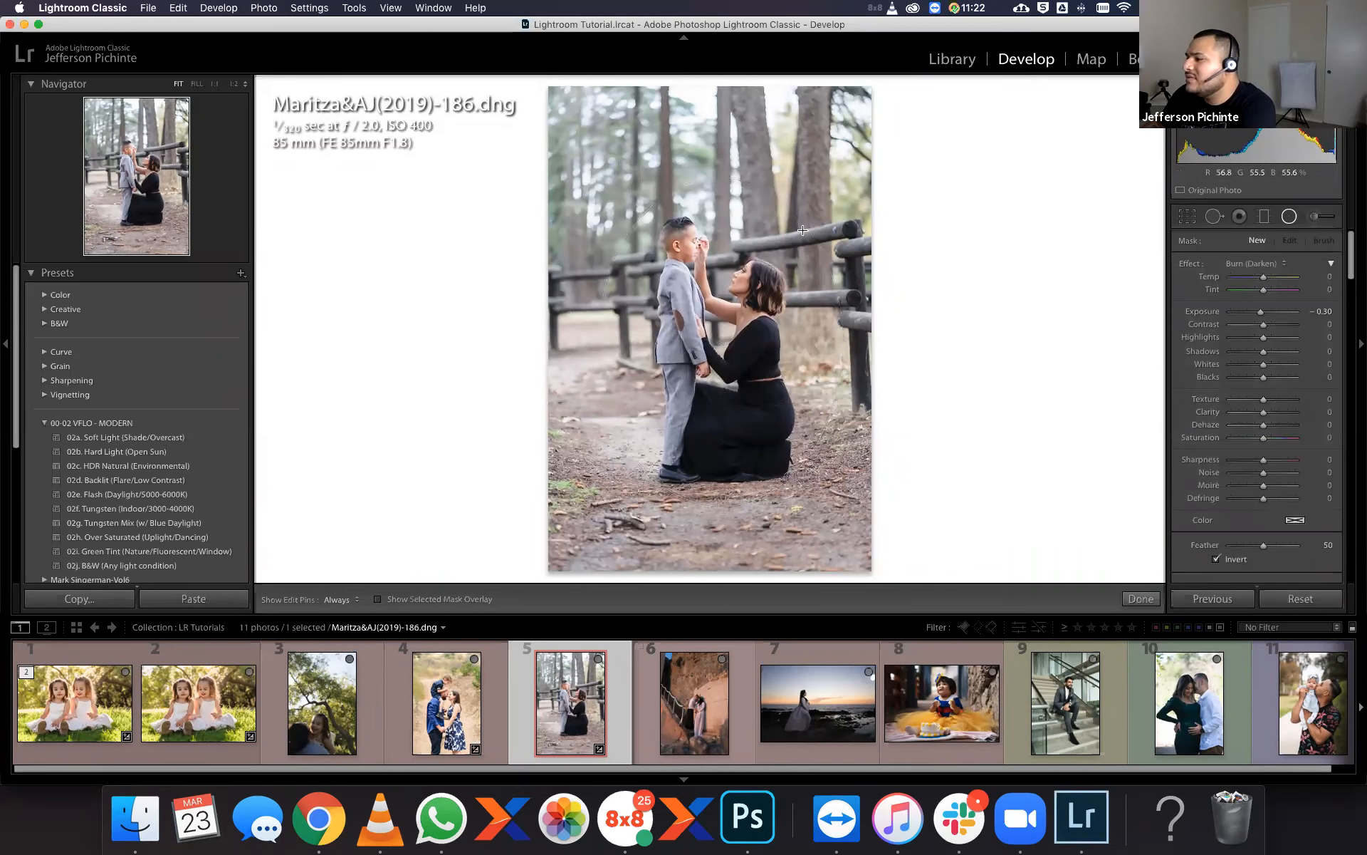
{"action": "left_click", "coordinate": [1146, 600]}
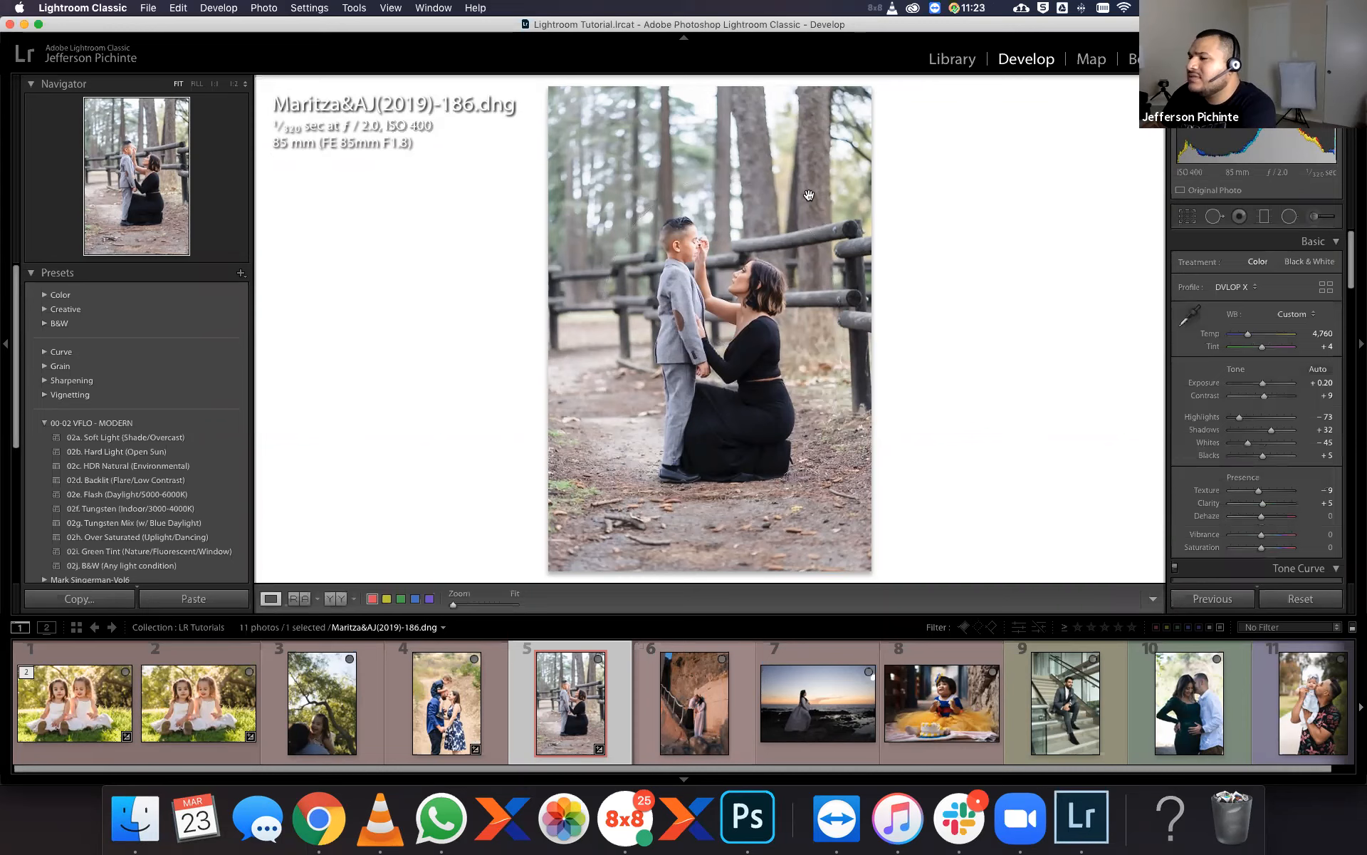
Inspect the background tree trunks at 1:1 and set the Post-Crop Vignetting Amount to -3.
{"action": "left_click", "coordinate": [809, 194]}
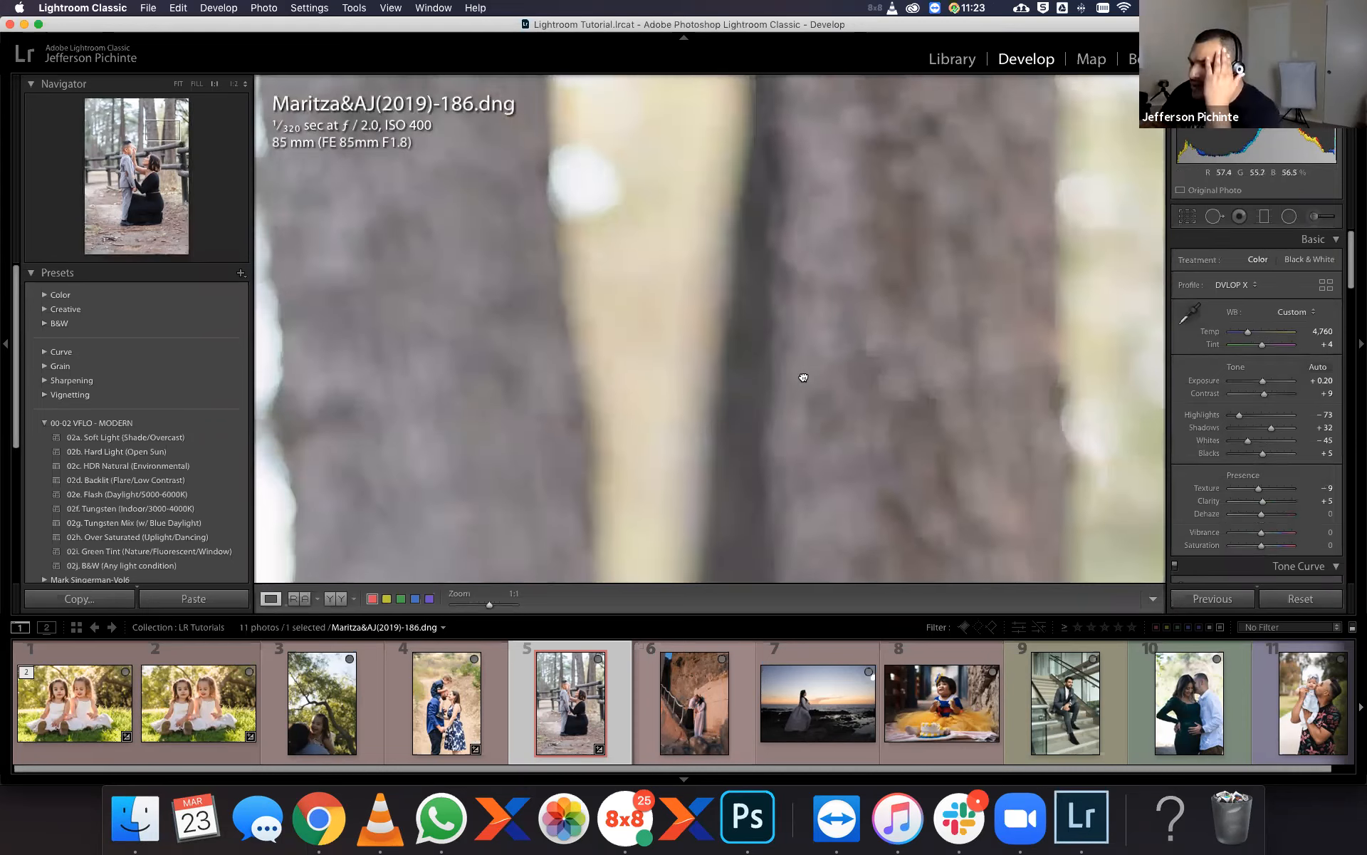
{"action": "left_click", "coordinate": [804, 378]}
{"action": "left_click_drag", "start_coordinate": [1351, 264], "coordinate": [1344, 420]}
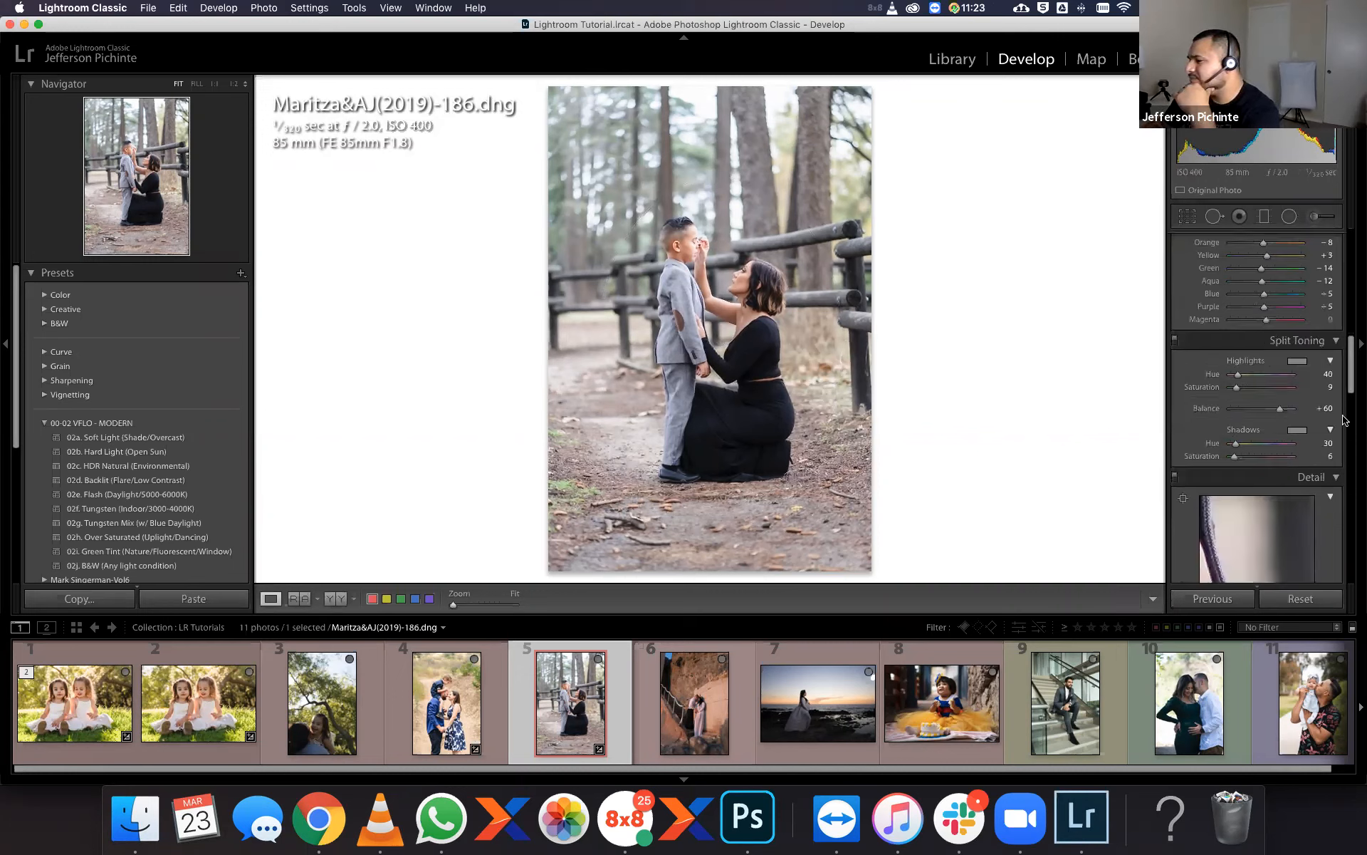
{"action": "scroll", "coordinate": [1336, 473], "scroll_direction": "down", "scroll_amount": 5}
{"action": "scroll", "coordinate": [1326, 509], "scroll_direction": "down", "scroll_amount": 3}
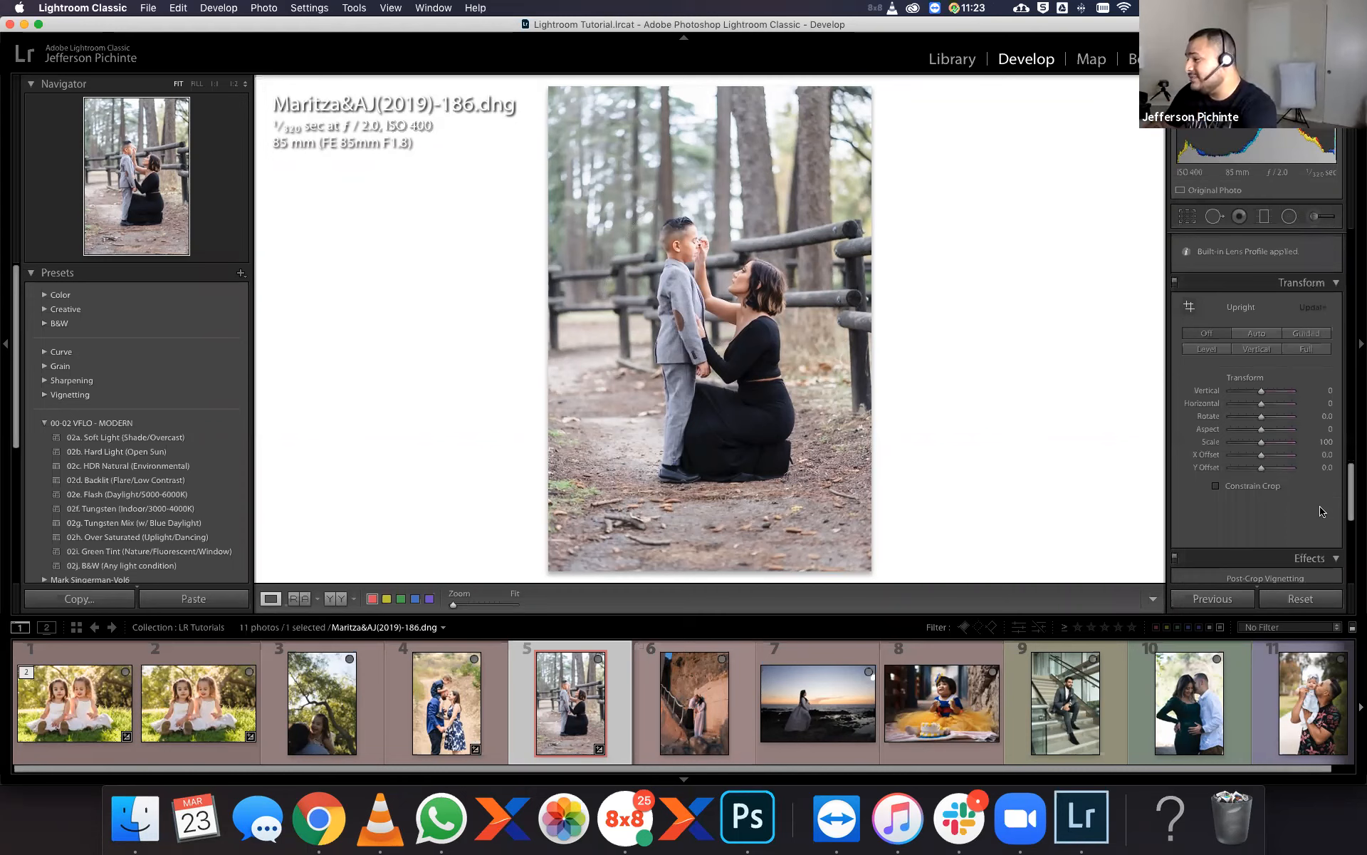
{"action": "scroll", "coordinate": [1322, 511], "scroll_direction": "down", "scroll_amount": 2}
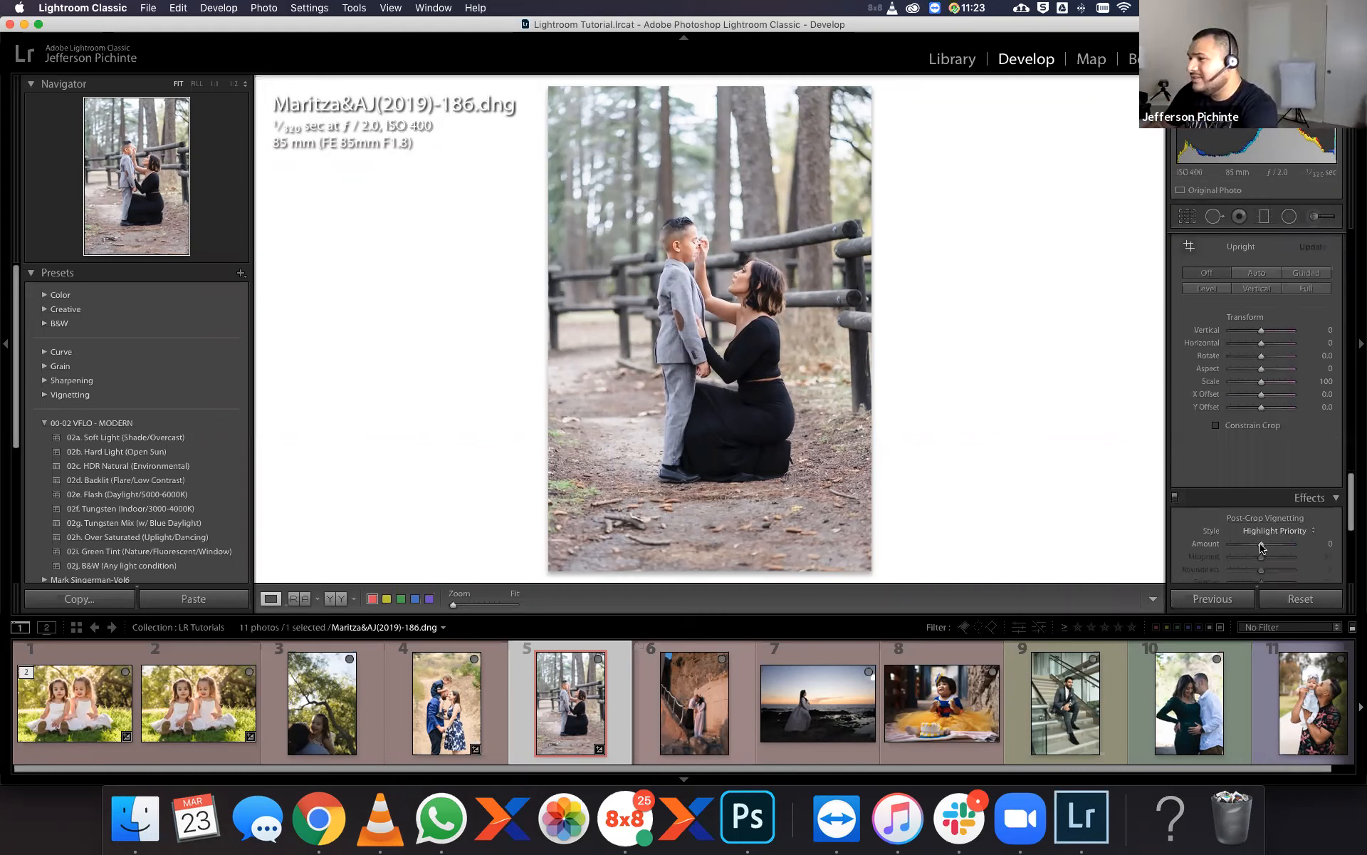
{"action": "left_click_drag", "start_coordinate": [1261, 547], "coordinate": [1260, 548]}
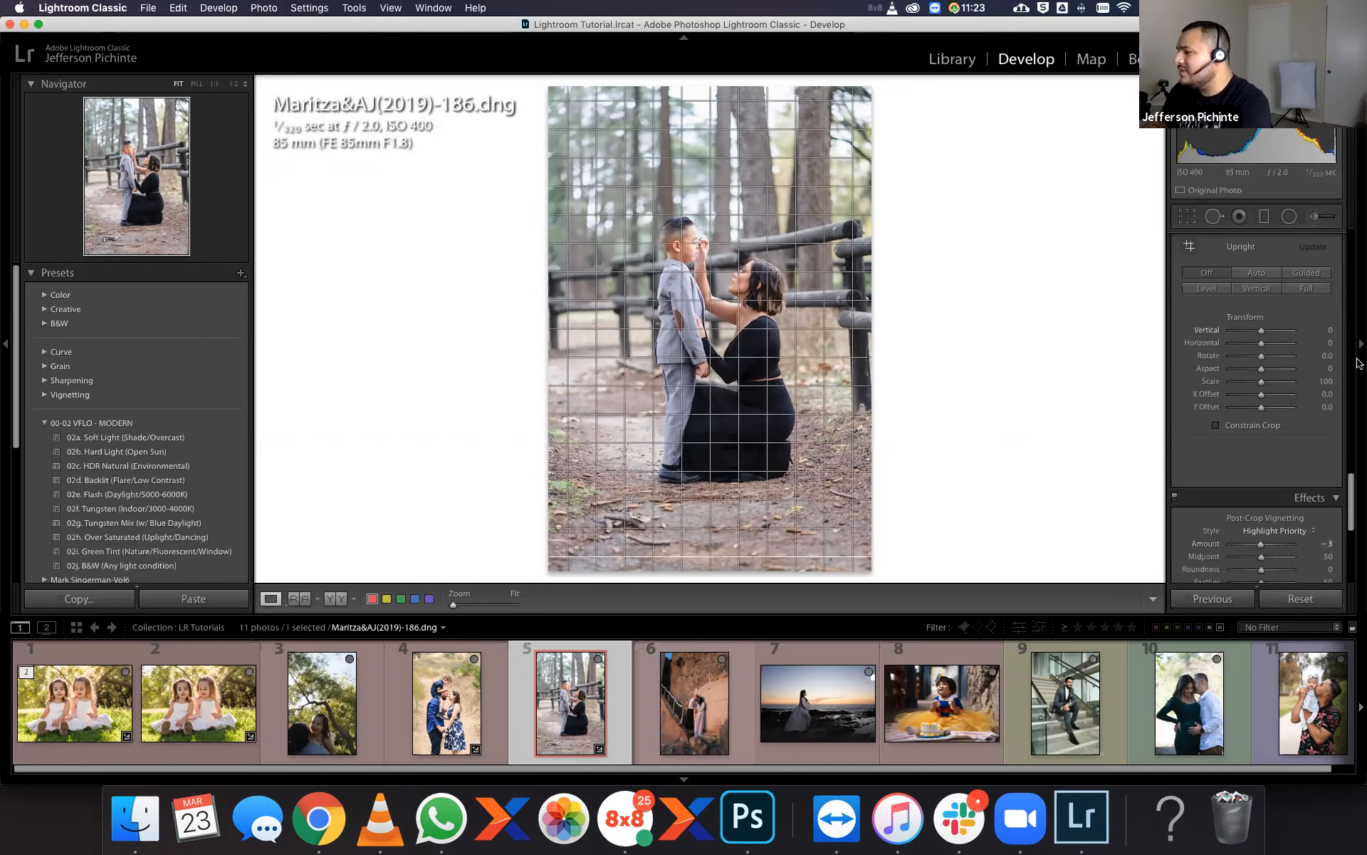
Raise the forest photo's overall Exposure to +0.40, comparing it with the next lower value.
{"action": "scroll", "coordinate": [1319, 384], "scroll_direction": "up", "scroll_amount": 10}
{"action": "left_click", "coordinate": [1318, 383]}
{"action": "key", "text": "Up"}
{"action": "key", "text": "Up"}
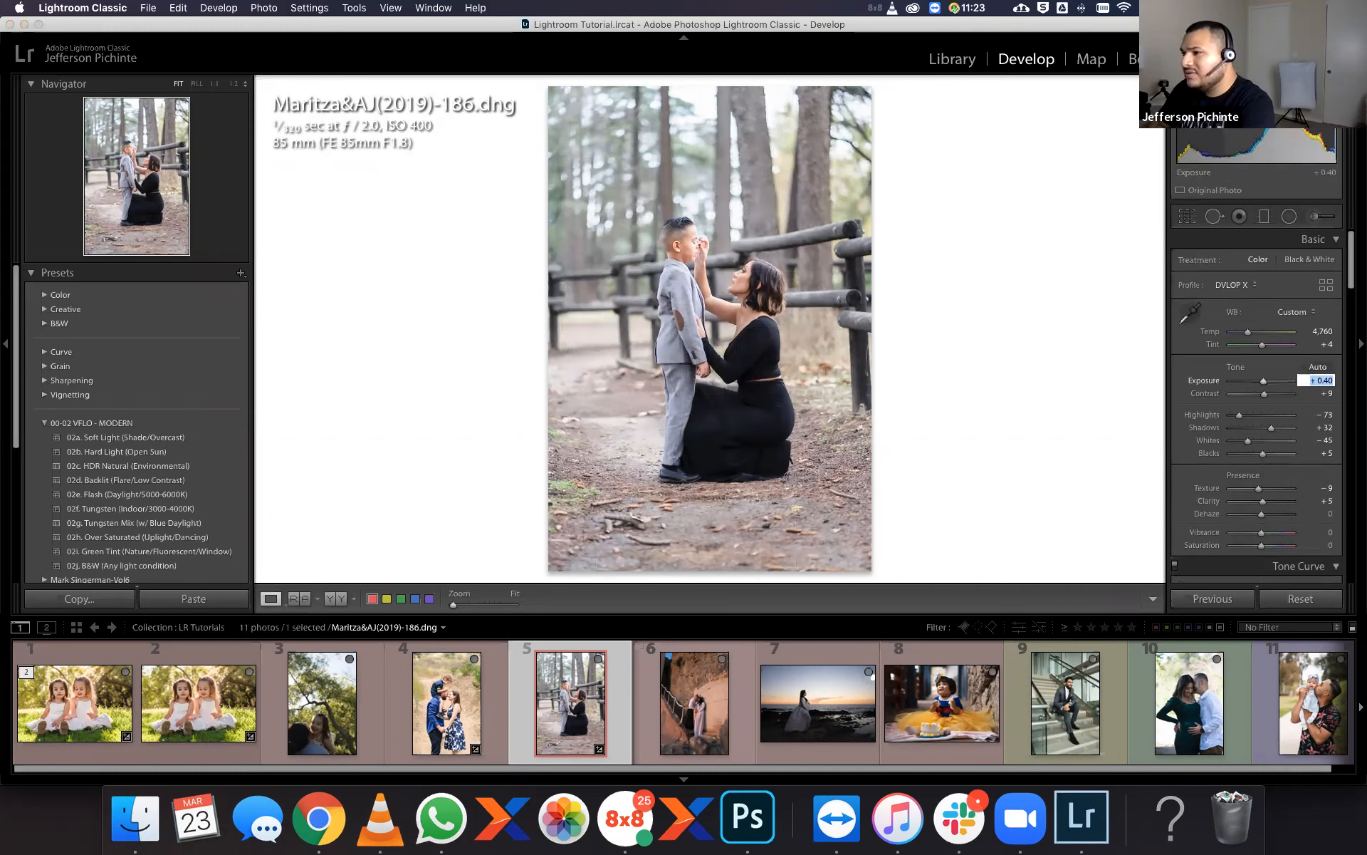
{"action": "key", "text": "Down"}
{"action": "key", "text": "Up"}
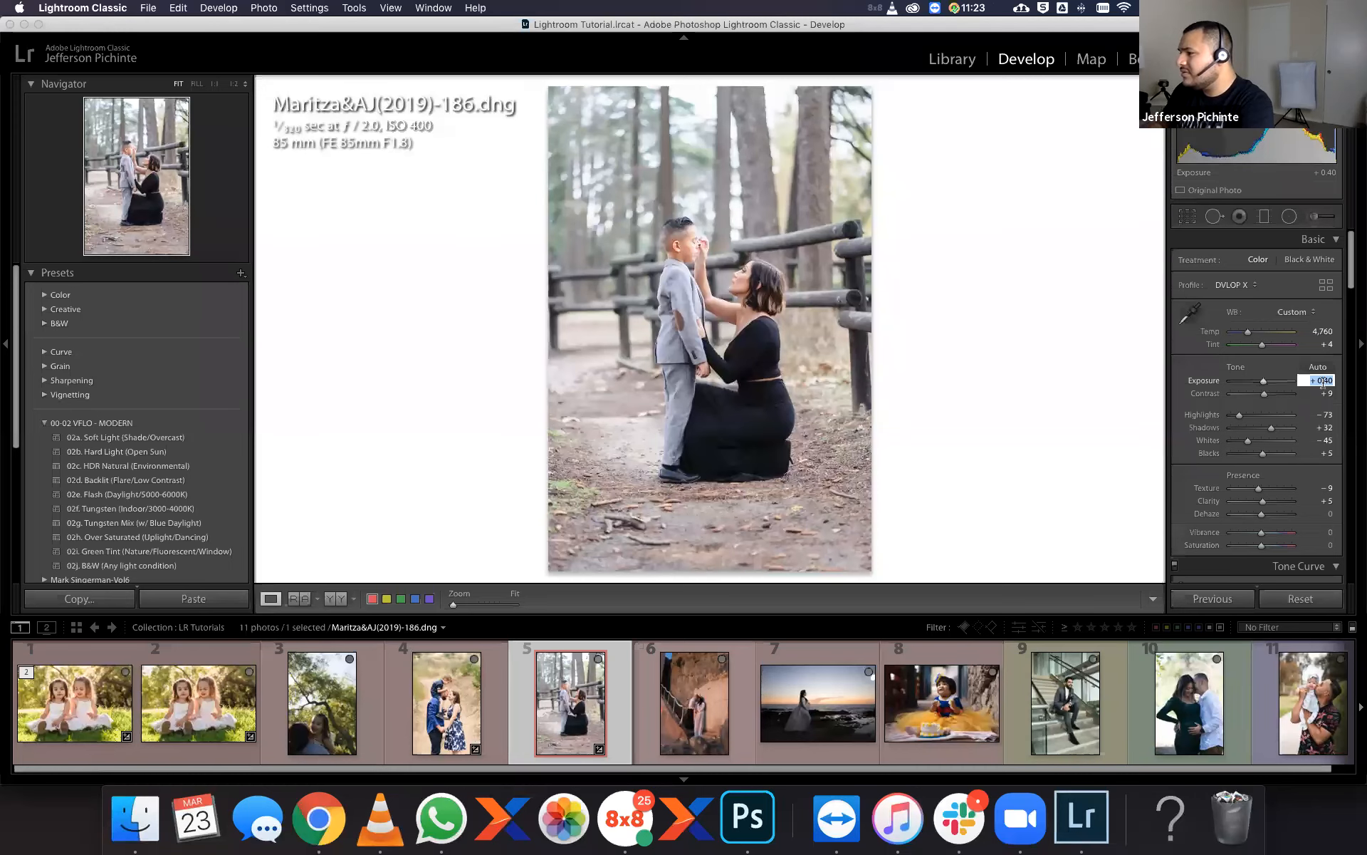
Inspect the woman's face at 1:1, then set the forest photo's Whites to -65 and Blacks to -9.
{"action": "left_click", "coordinate": [741, 275]}
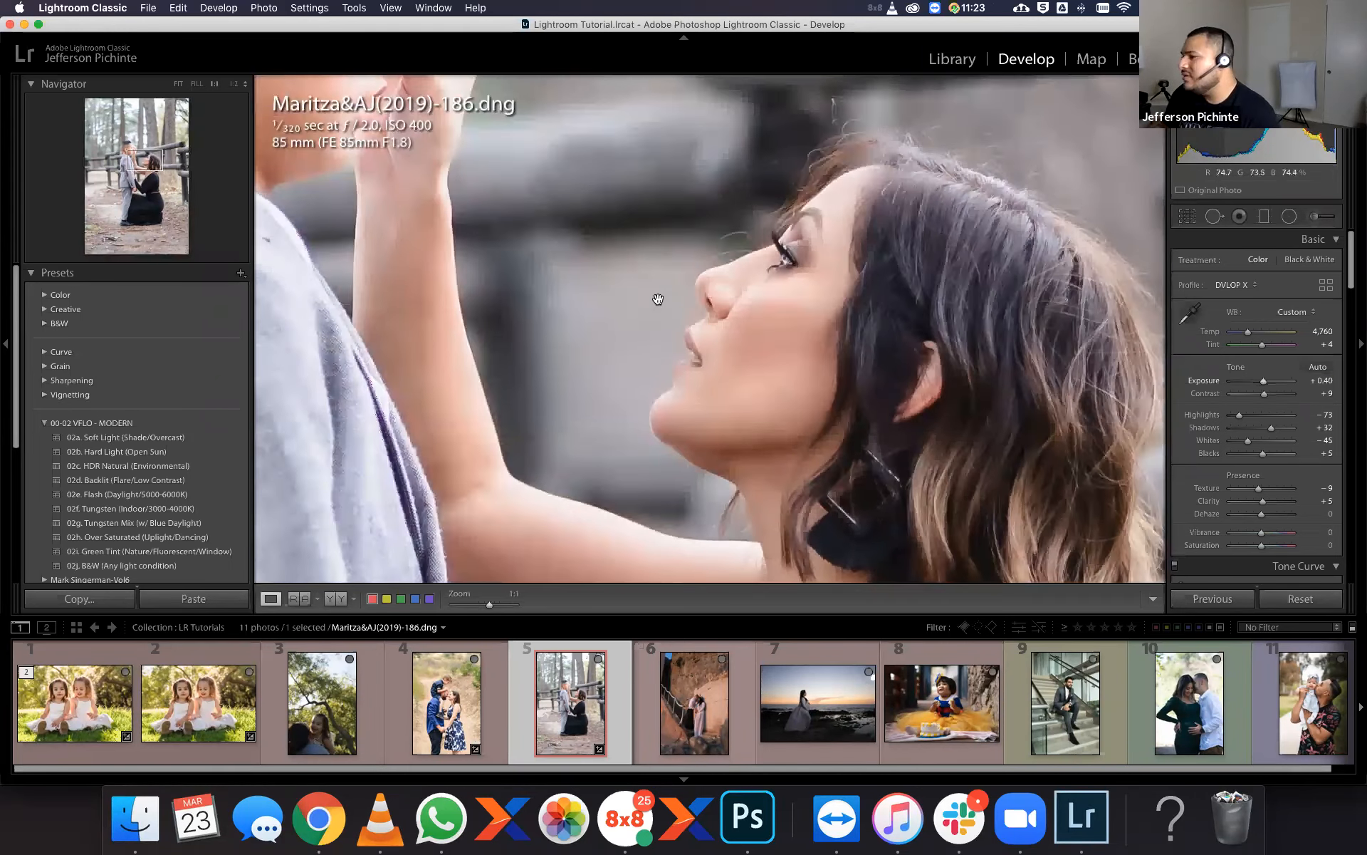
{"action": "scroll", "coordinate": [1352, 324], "scroll_direction": "down", "scroll_amount": 5}
{"action": "mouse_move", "coordinate": [1350, 321]}
{"action": "left_mouse_down"}
{"action": "mouse_move", "coordinate": [1351, 347]}
{"action": "mouse_move", "coordinate": [1348, 302]}
{"action": "left_mouse_up"}
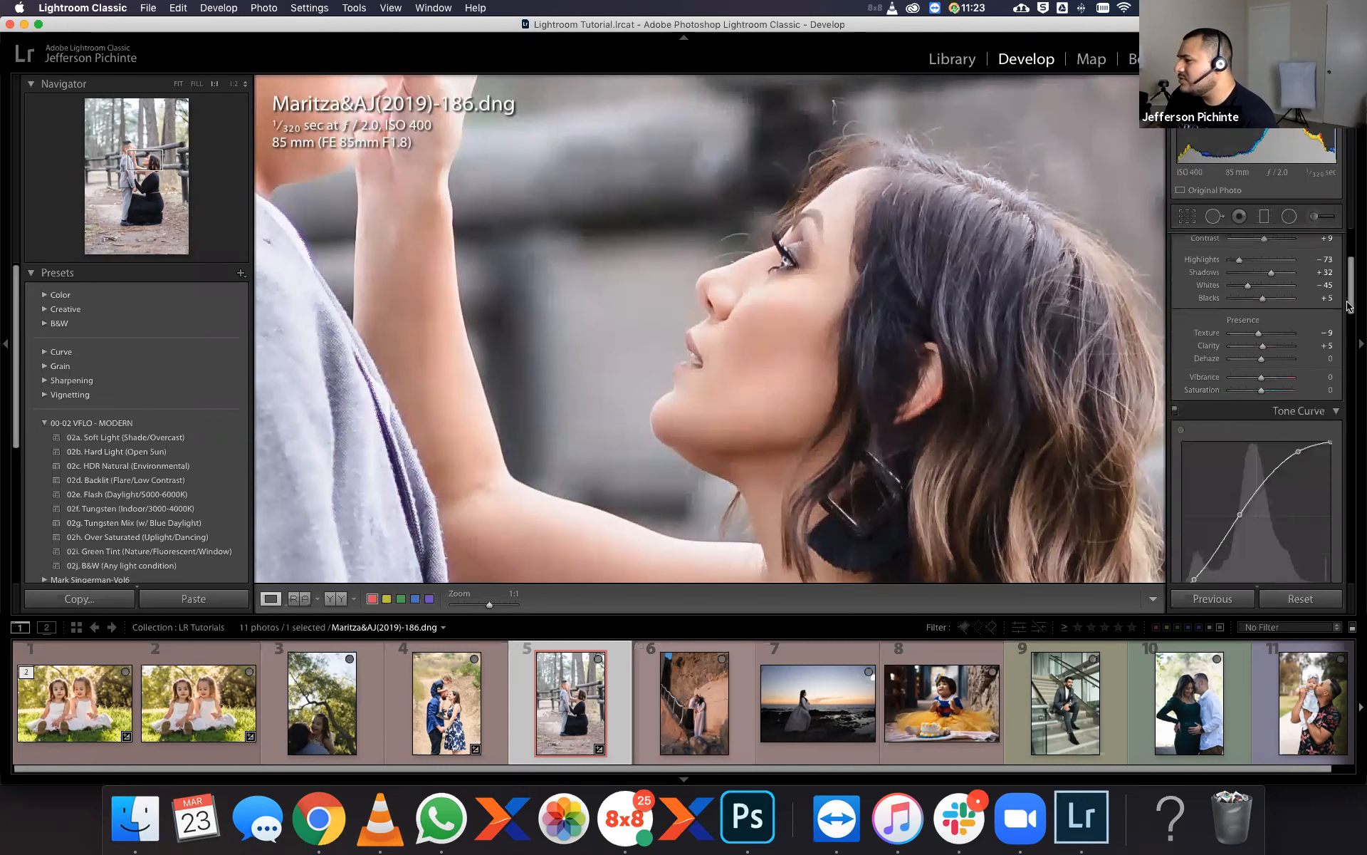
{"action": "scroll", "coordinate": [1344, 306], "scroll_direction": "down", "scroll_amount": 1}
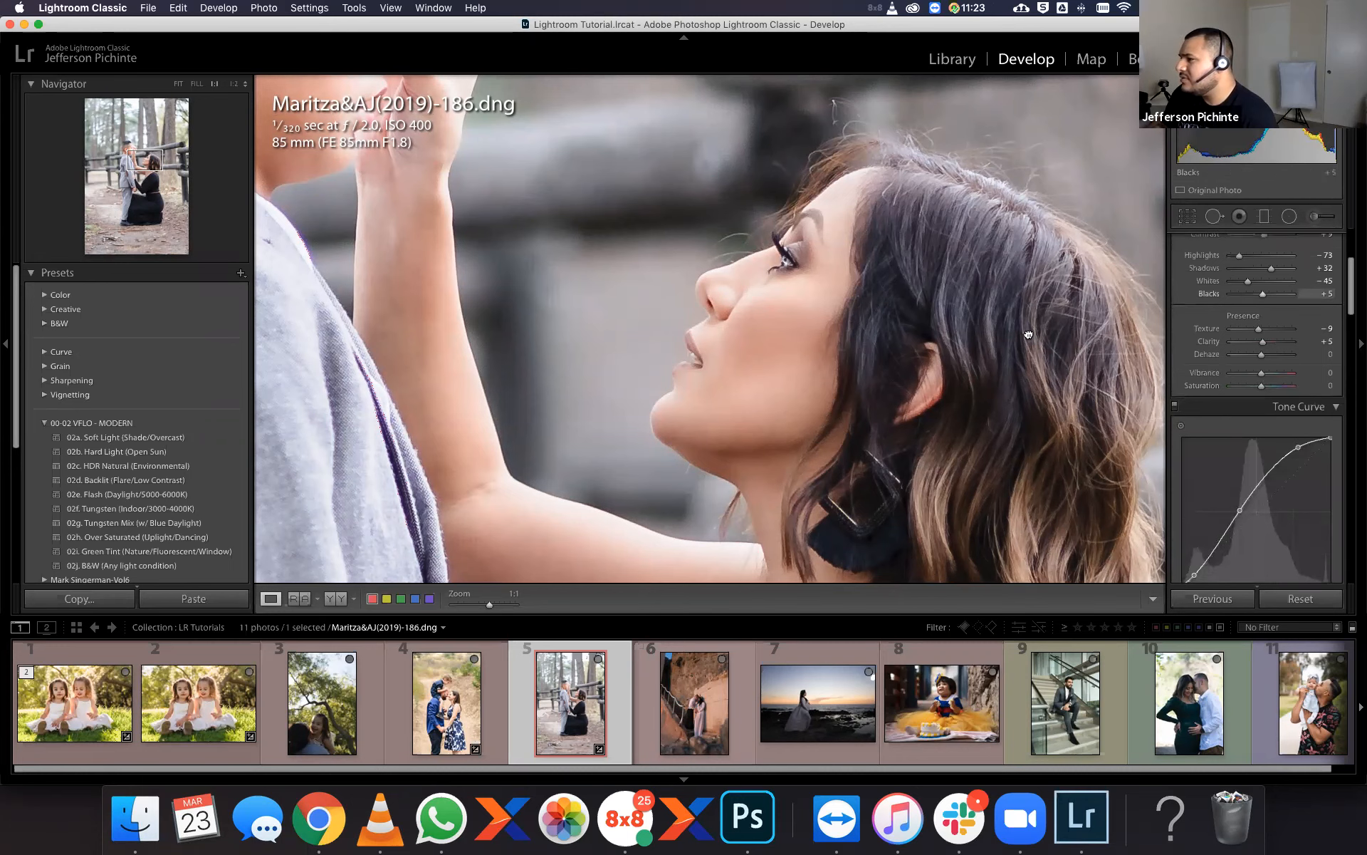
{"action": "key", "text": "z"}
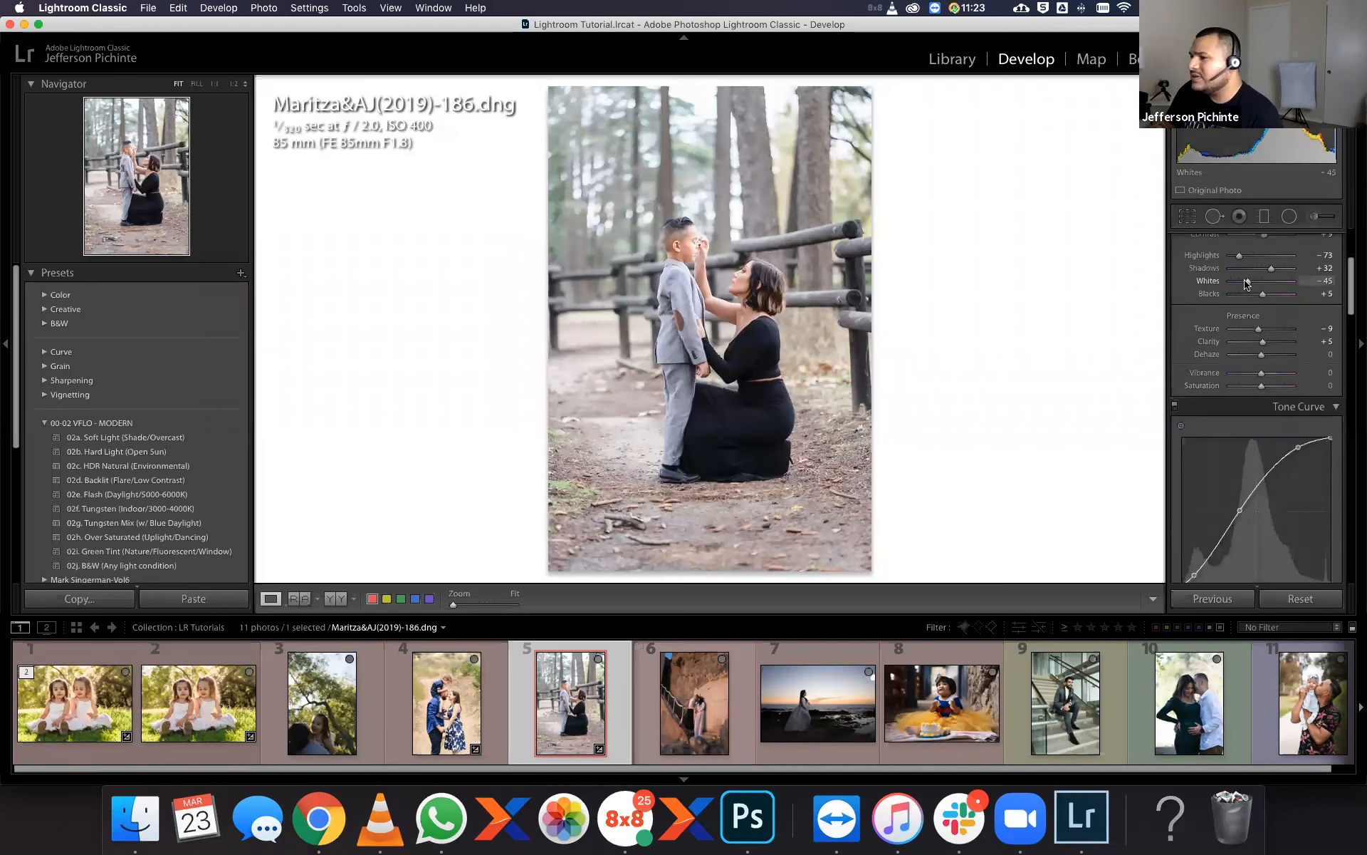
{"action": "left_click_drag", "start_coordinate": [1248, 283], "coordinate": [1258, 297]}
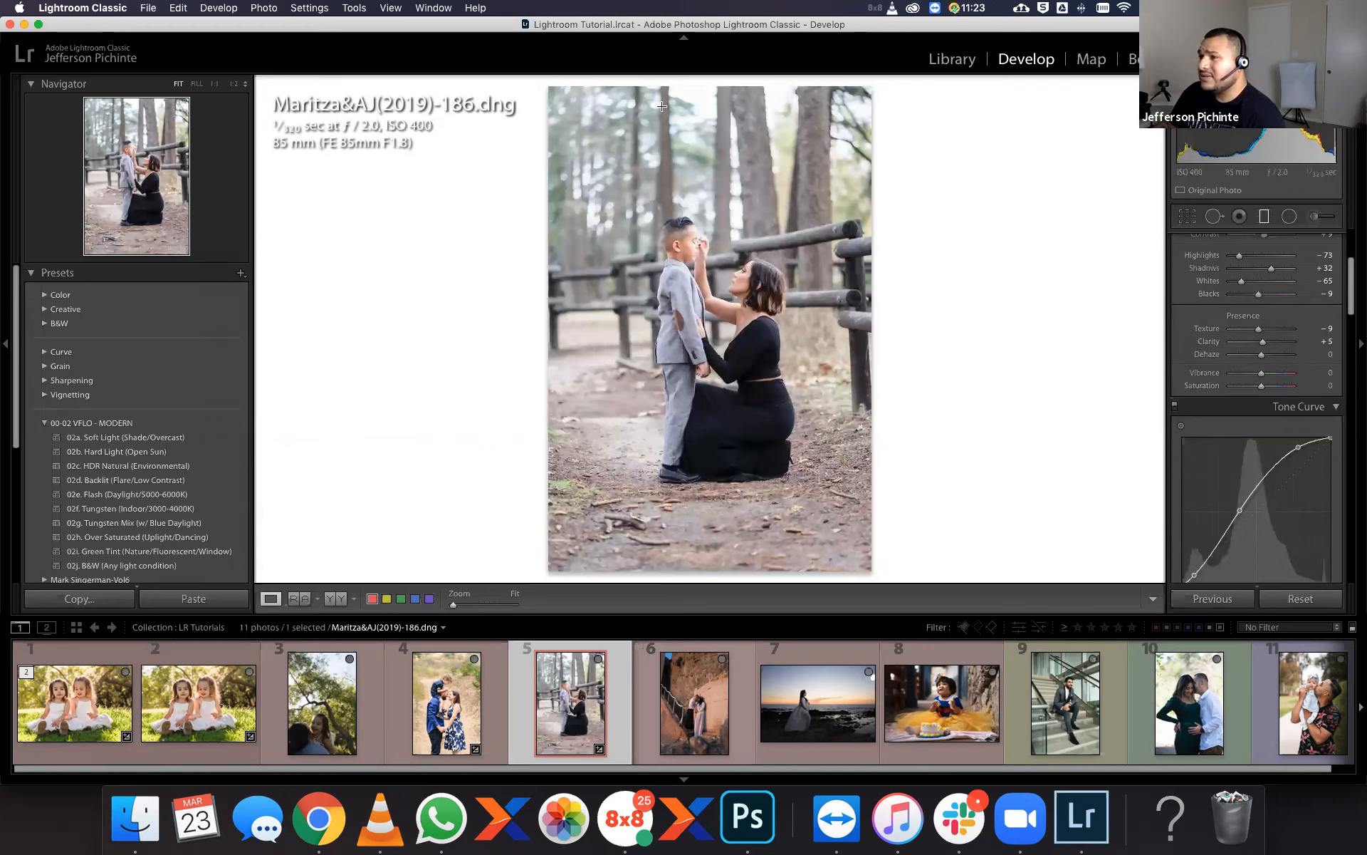
Draw a graduated filter from above the trees down to the subjects' legs, centred at about the boy's head.
{"action": "key", "text": "m"}
{"action": "left_click_drag", "start_coordinate": [661, 107], "coordinate": [657, 271]}
{"action": "left_click_drag", "start_coordinate": [659, 342], "coordinate": [659, 386]}
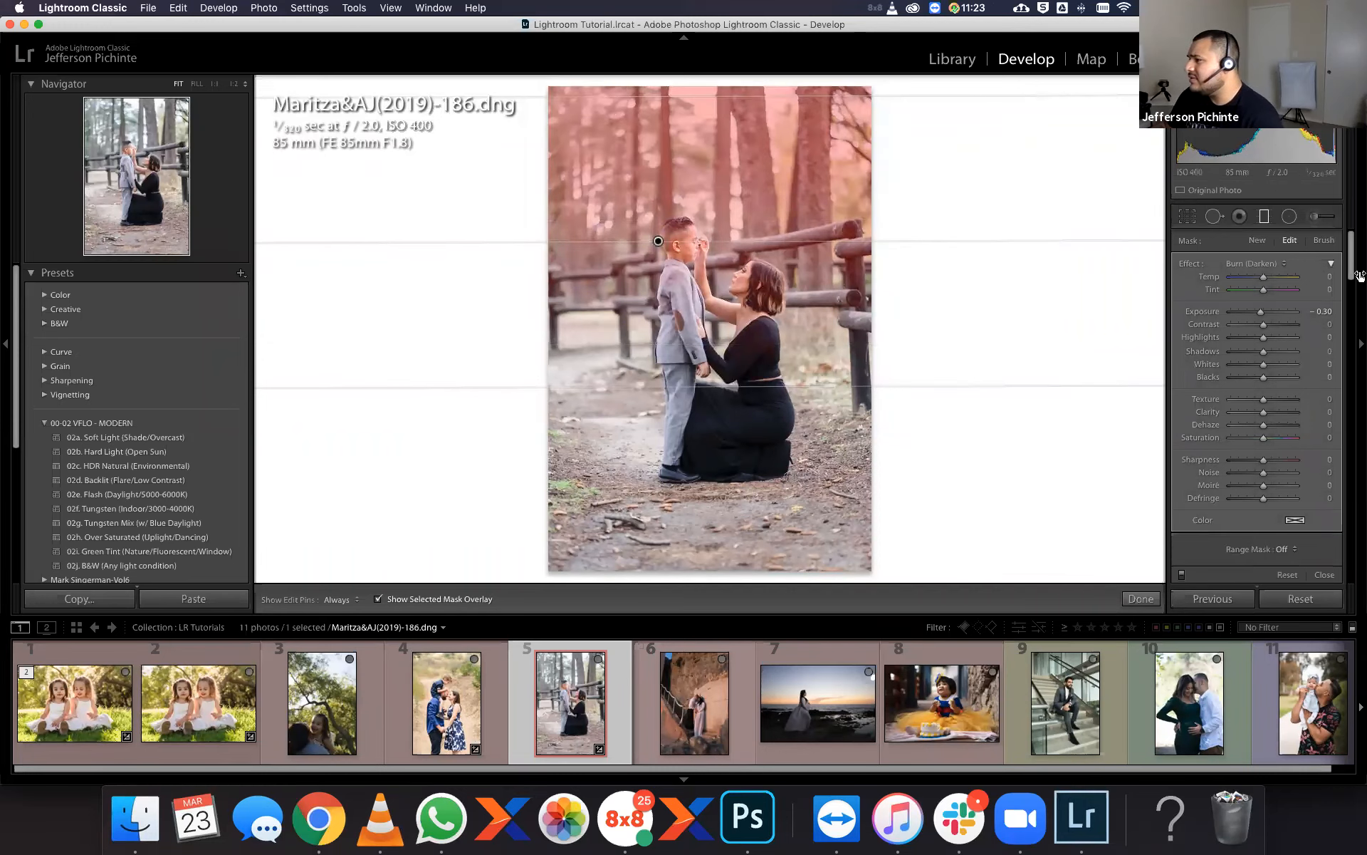
Limit the graduated filter with a Luminance range mask set to 65/78 and hide the mask overlay.
{"action": "scroll", "coordinate": [1286, 459], "scroll_direction": "down", "scroll_amount": 2}
{"action": "left_click", "coordinate": [1287, 474]}
{"action": "left_click", "coordinate": [1290, 492]}
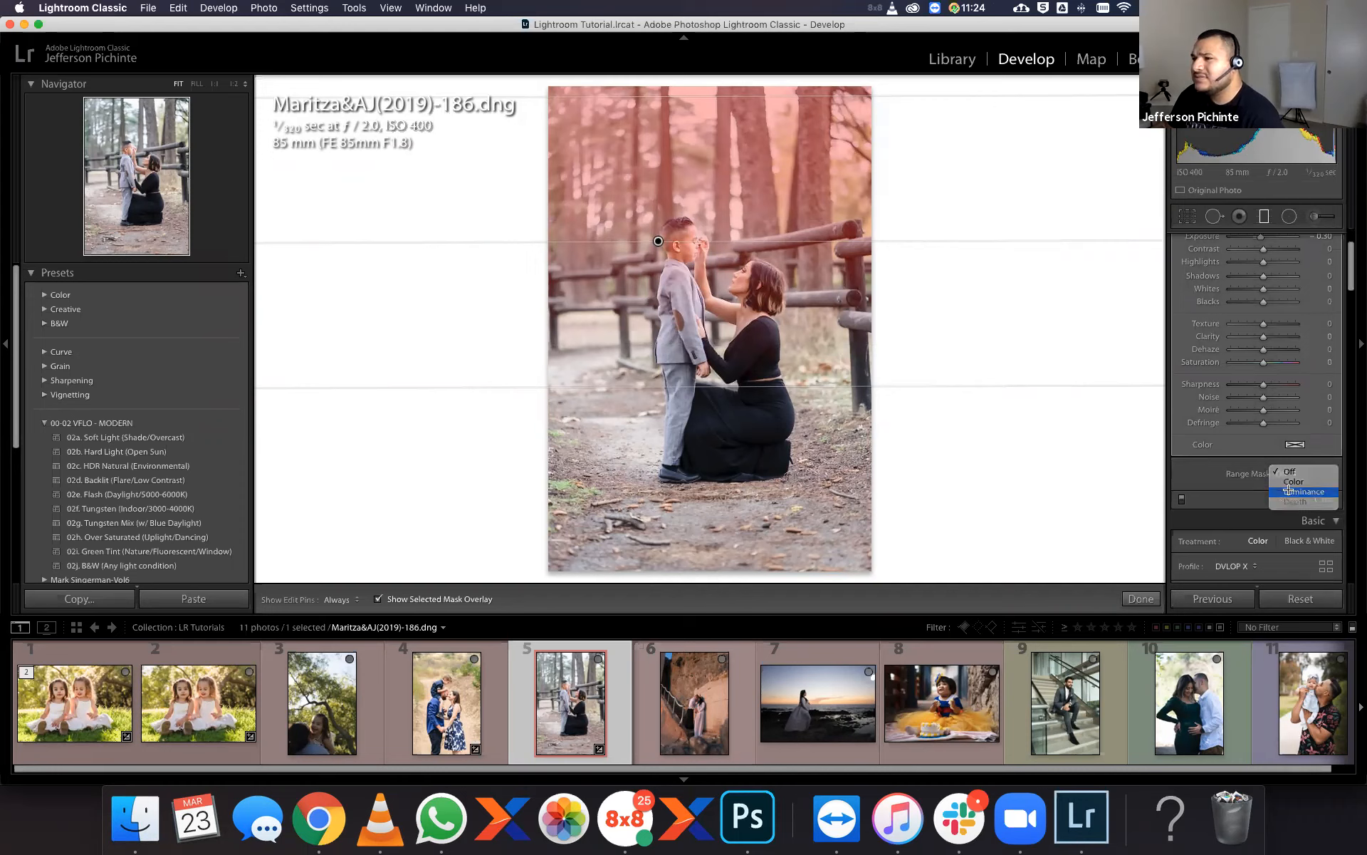
{"action": "left_click", "coordinate": [1193, 471]}
{"action": "left_click", "coordinate": [687, 248]}
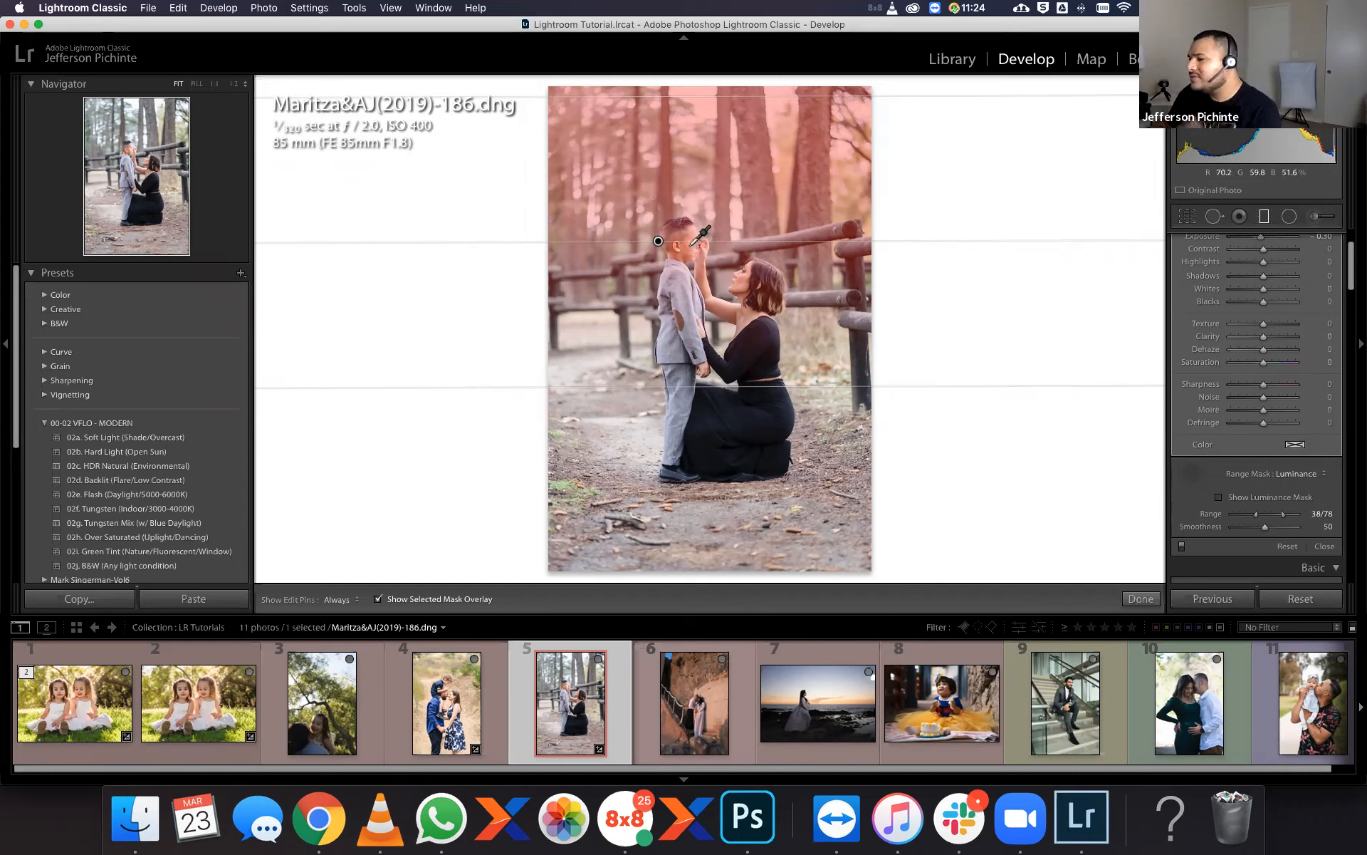
{"action": "mouse_move", "coordinate": [1257, 517]}
{"action": "left_mouse_down"}
{"action": "mouse_move", "coordinate": [1233, 525]}
{"action": "mouse_move", "coordinate": [1273, 523]}
{"action": "left_mouse_up"}
{"action": "key", "text": "o"}
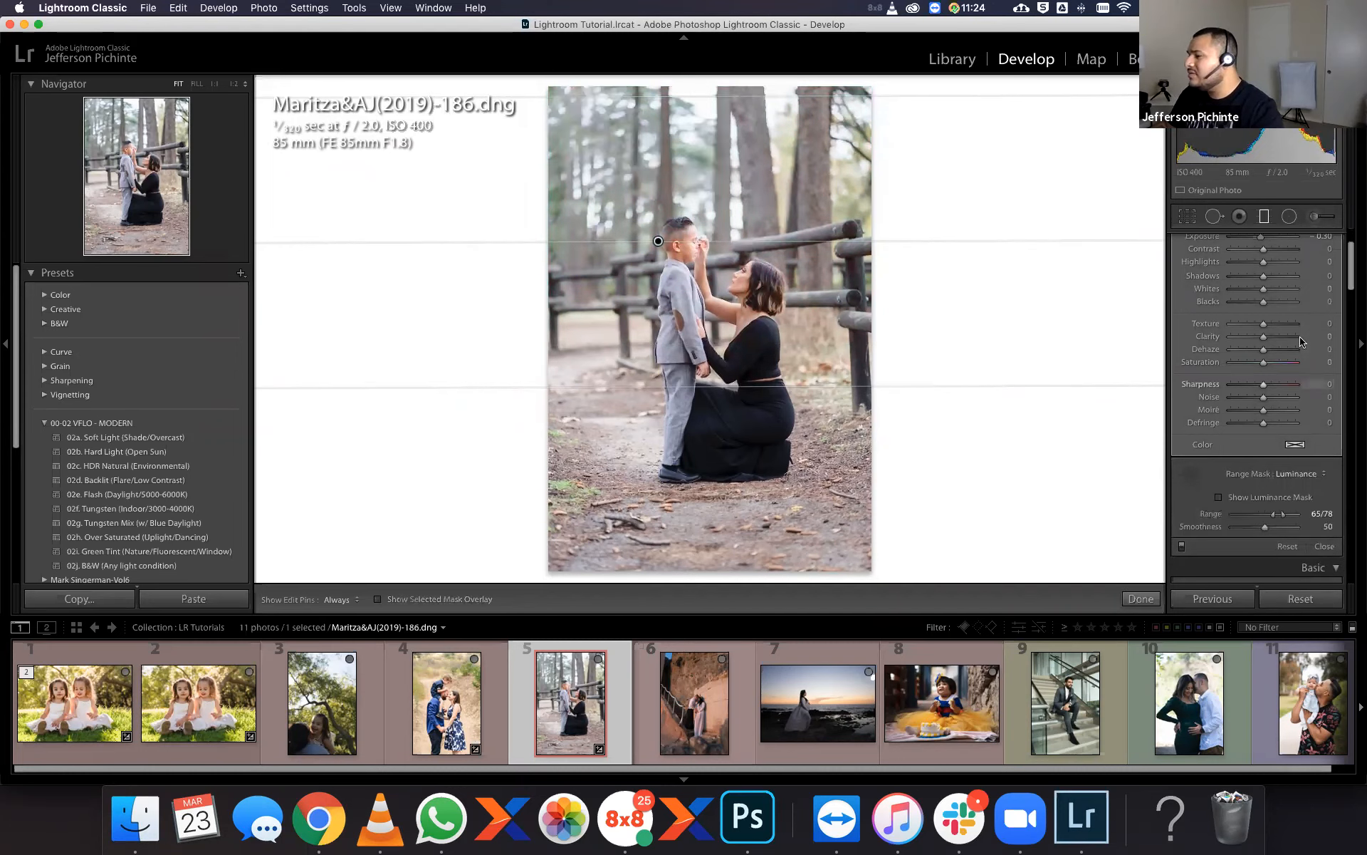
Set the graduated filter's Exposure to -1.00 to darken the bright background.
{"action": "double_click", "coordinate": [1213, 238]}
{"action": "left_click", "coordinate": [1316, 238]}
{"action": "type", "text": "-0.8"}
{"action": "key", "text": "Return"}
{"action": "key", "text": "Down"}
{"action": "key", "text": "Down"}
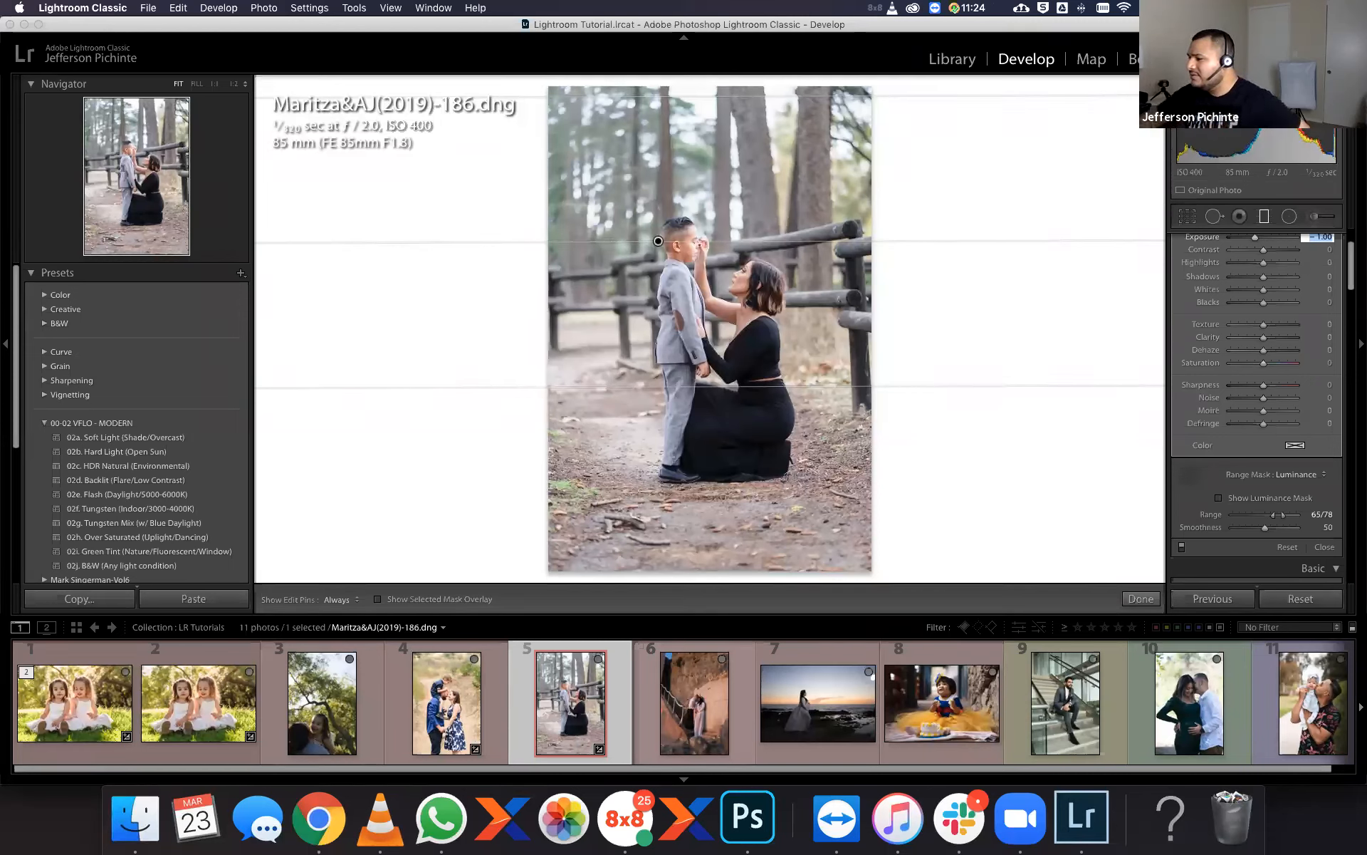
Set the luminance range mask's Smoothness to 100, preview the luminance mask, and finish the graduated filter.
{"action": "left_click", "coordinate": [1266, 528]}
{"action": "left_click_drag", "start_coordinate": [1293, 534], "coordinate": [1216, 541]}
{"action": "left_click_drag", "start_coordinate": [1323, 551], "coordinate": [1324, 548]}
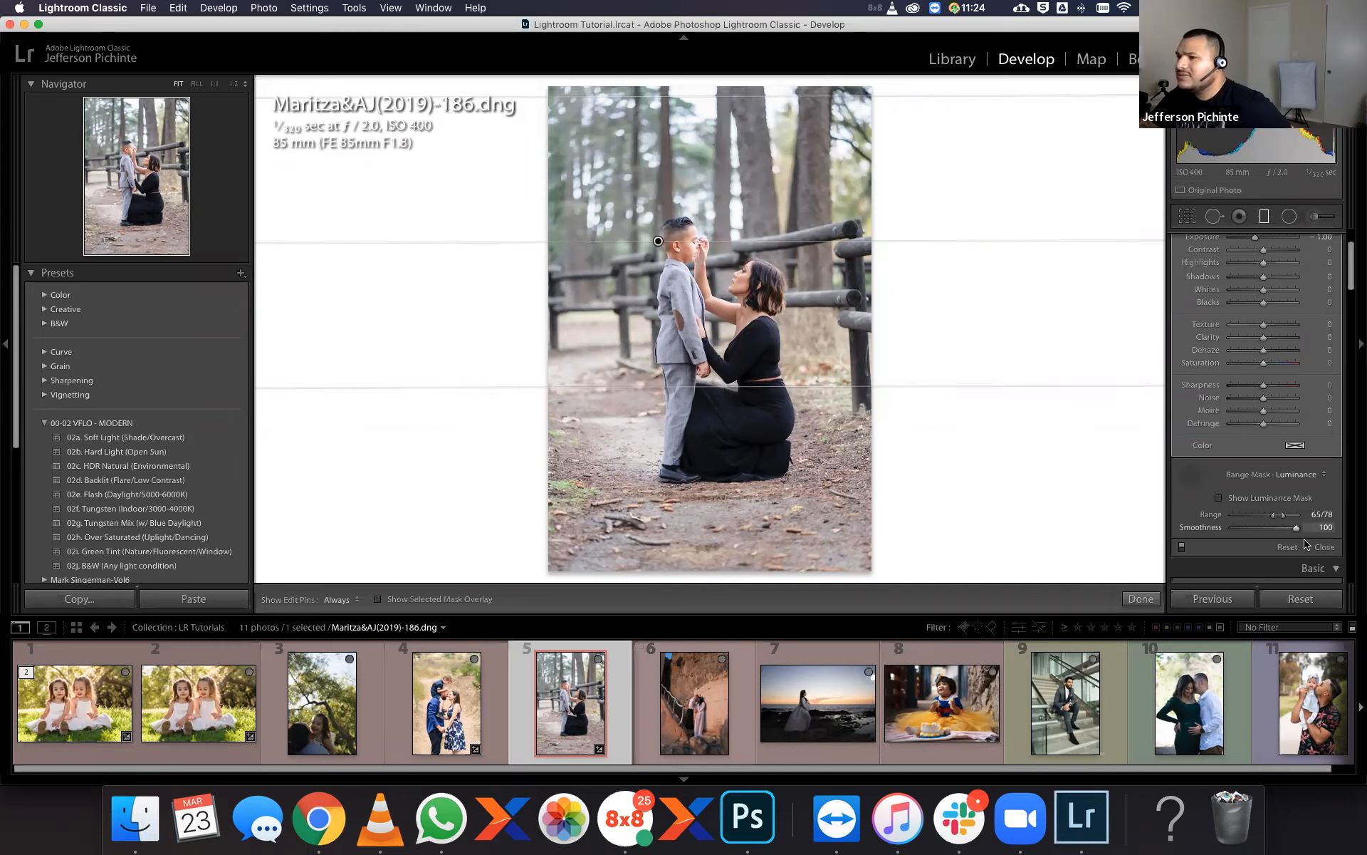
{"action": "left_click", "coordinate": [1219, 498]}
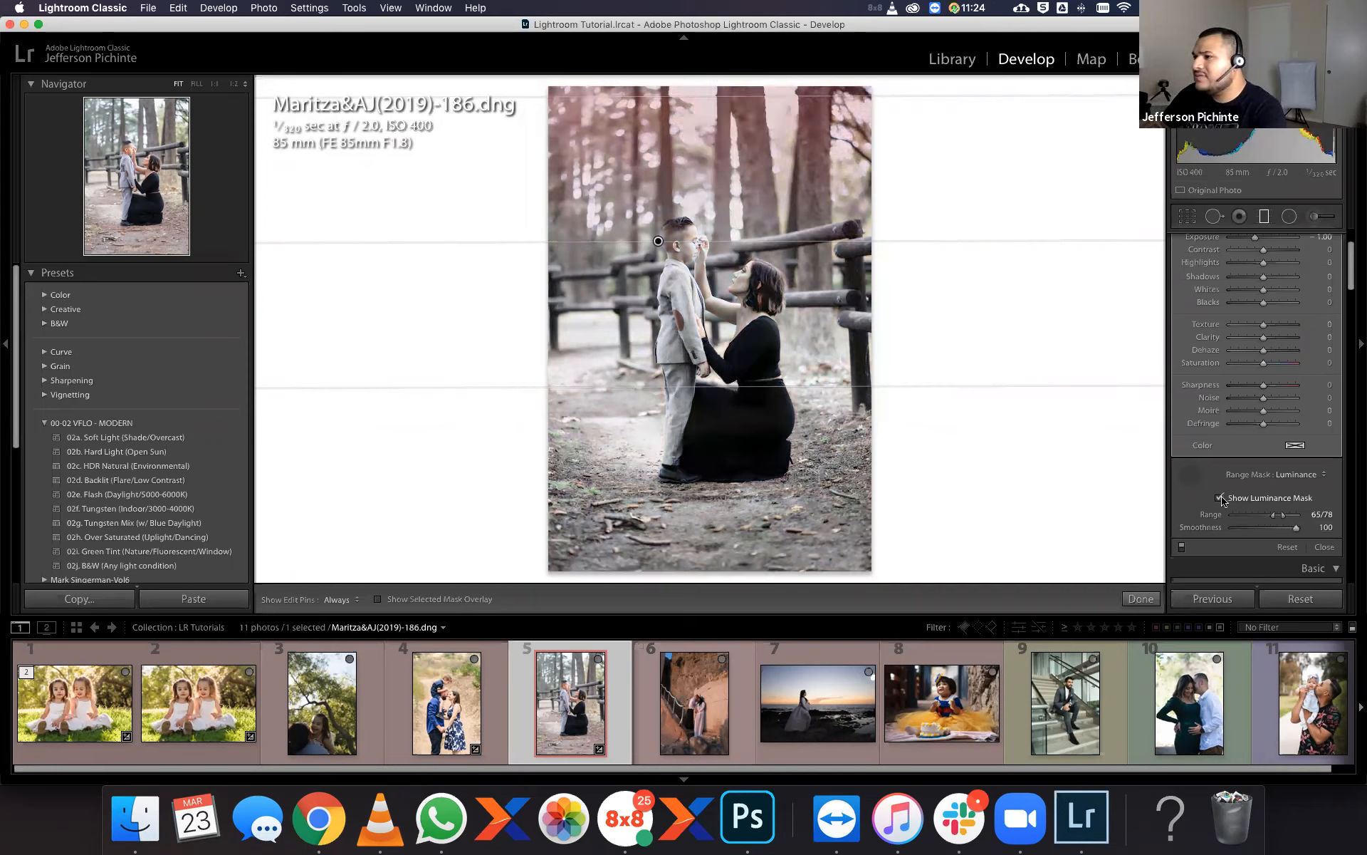
{"action": "left_click", "coordinate": [1219, 498]}
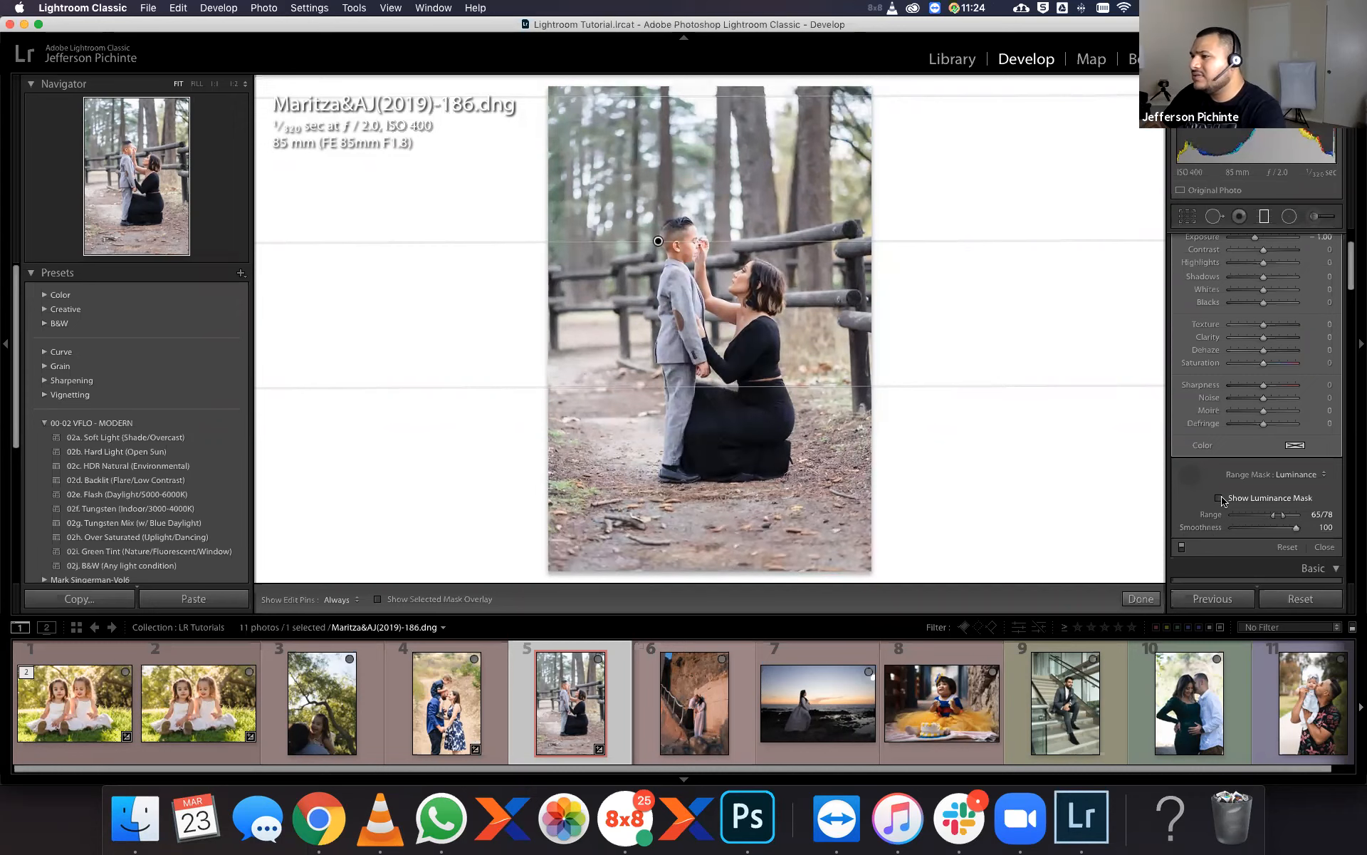
{"action": "left_click", "coordinate": [1141, 598]}
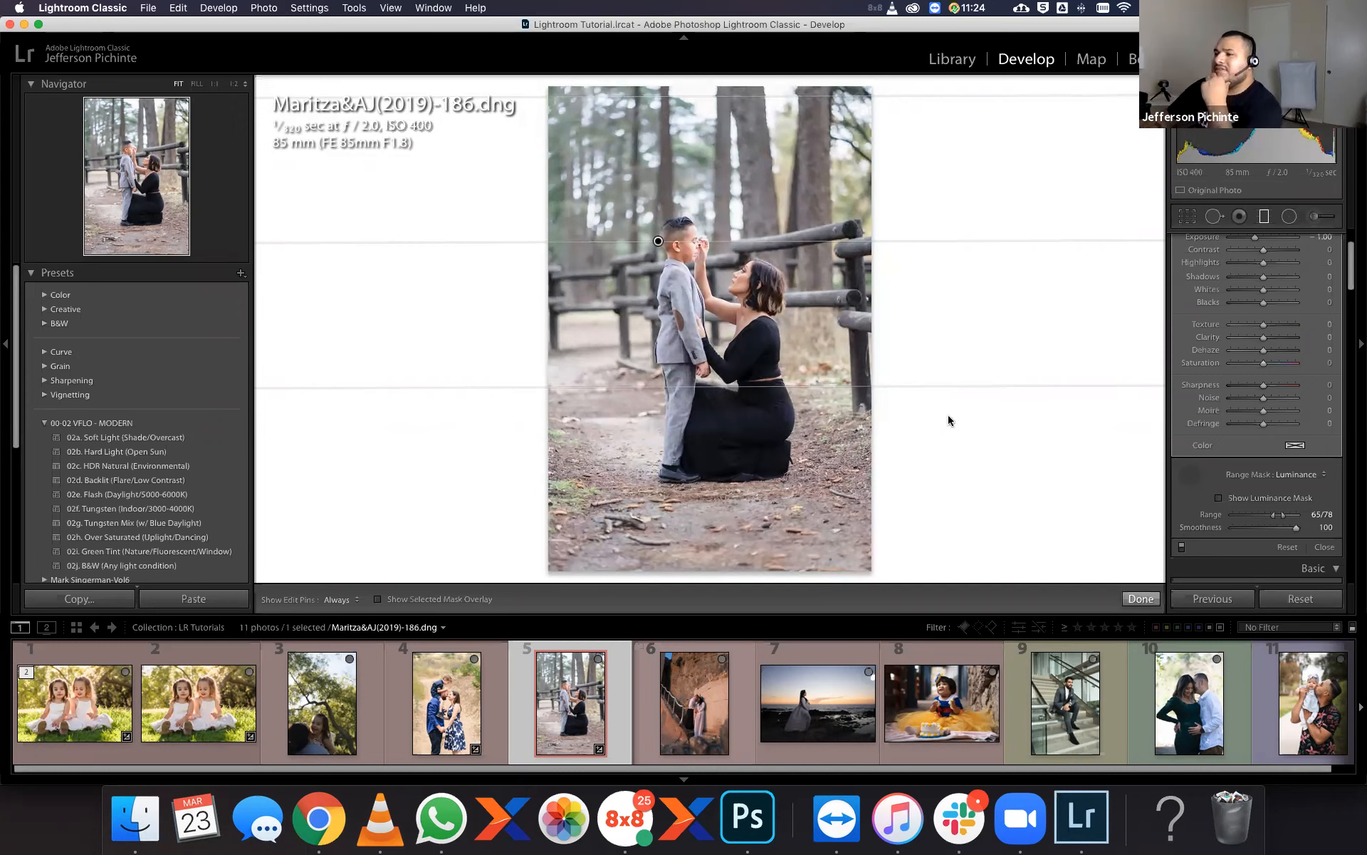
Check the boy's skin at 1:1 while comparing cooler and warmer white balance, and set Temp to 4,997.
{"action": "left_click", "coordinate": [662, 237]}
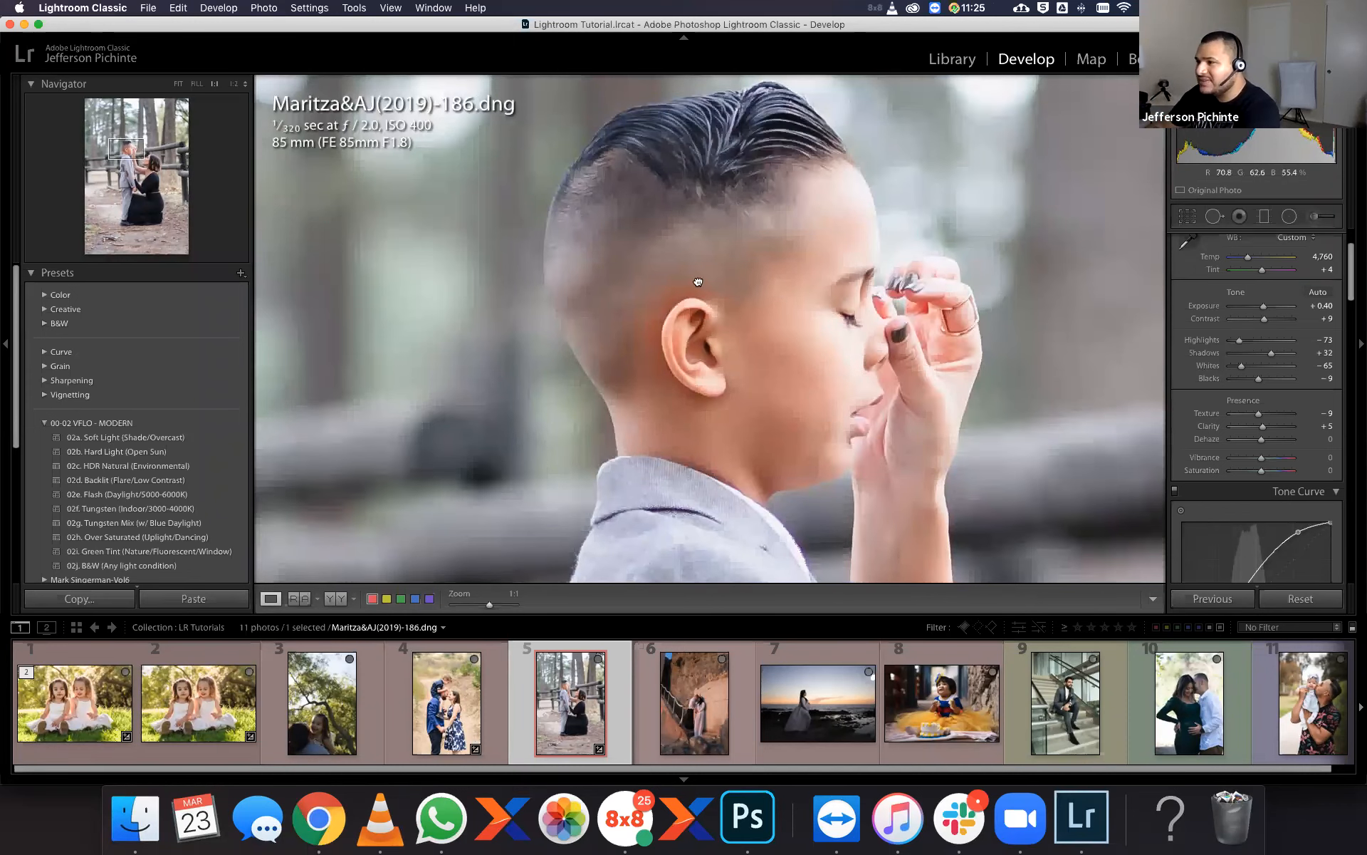
{"action": "scroll", "coordinate": [698, 282], "scroll_direction": "right", "scroll_amount": 5}
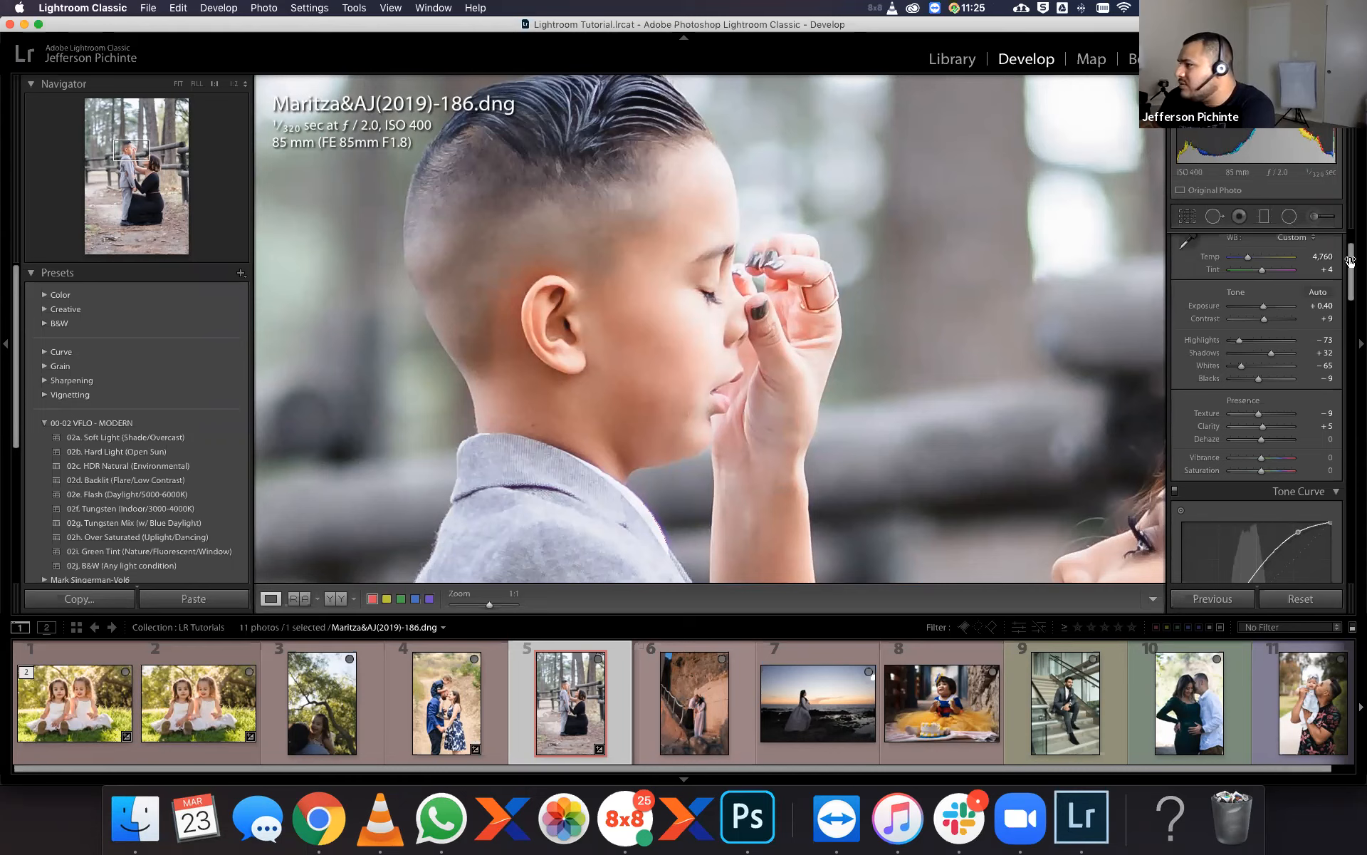
{"action": "left_click_drag", "start_coordinate": [1247, 259], "coordinate": [1246, 263]}
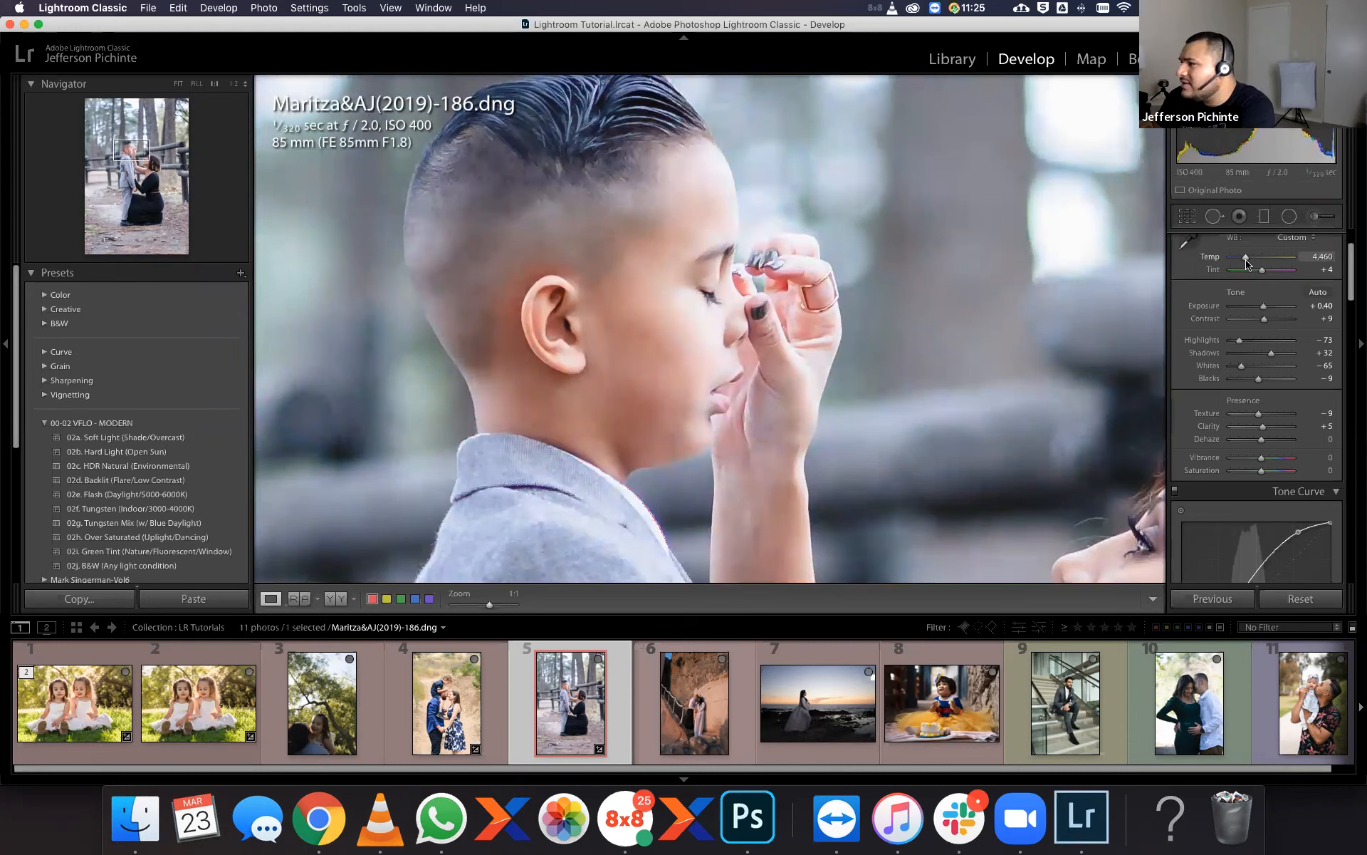
{"action": "mouse_move", "coordinate": [1246, 263]}
{"action": "left_mouse_down"}
{"action": "mouse_move", "coordinate": [1265, 274]}
{"action": "mouse_move", "coordinate": [1248, 262]}
{"action": "left_mouse_up"}
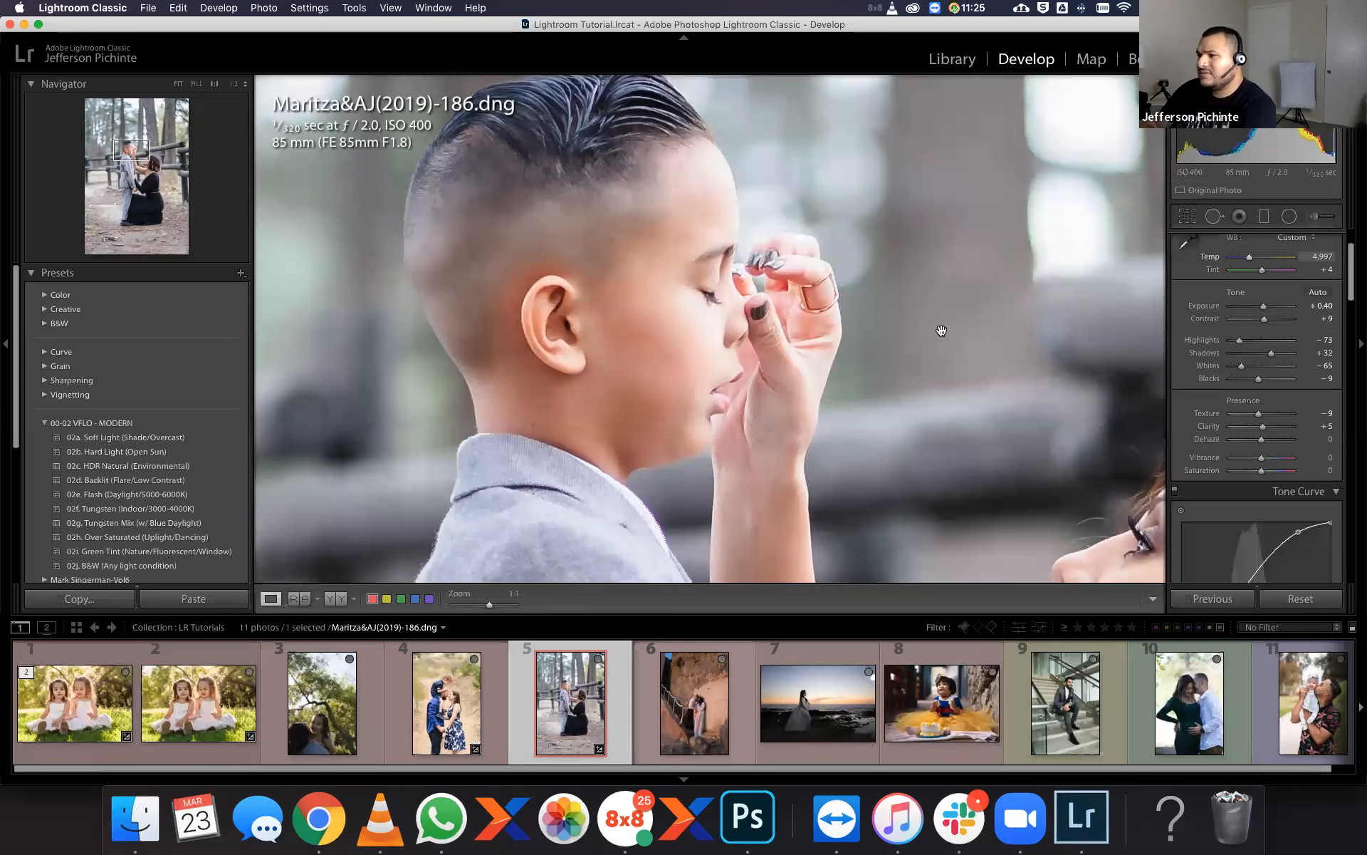
{"action": "left_click", "coordinate": [942, 332]}
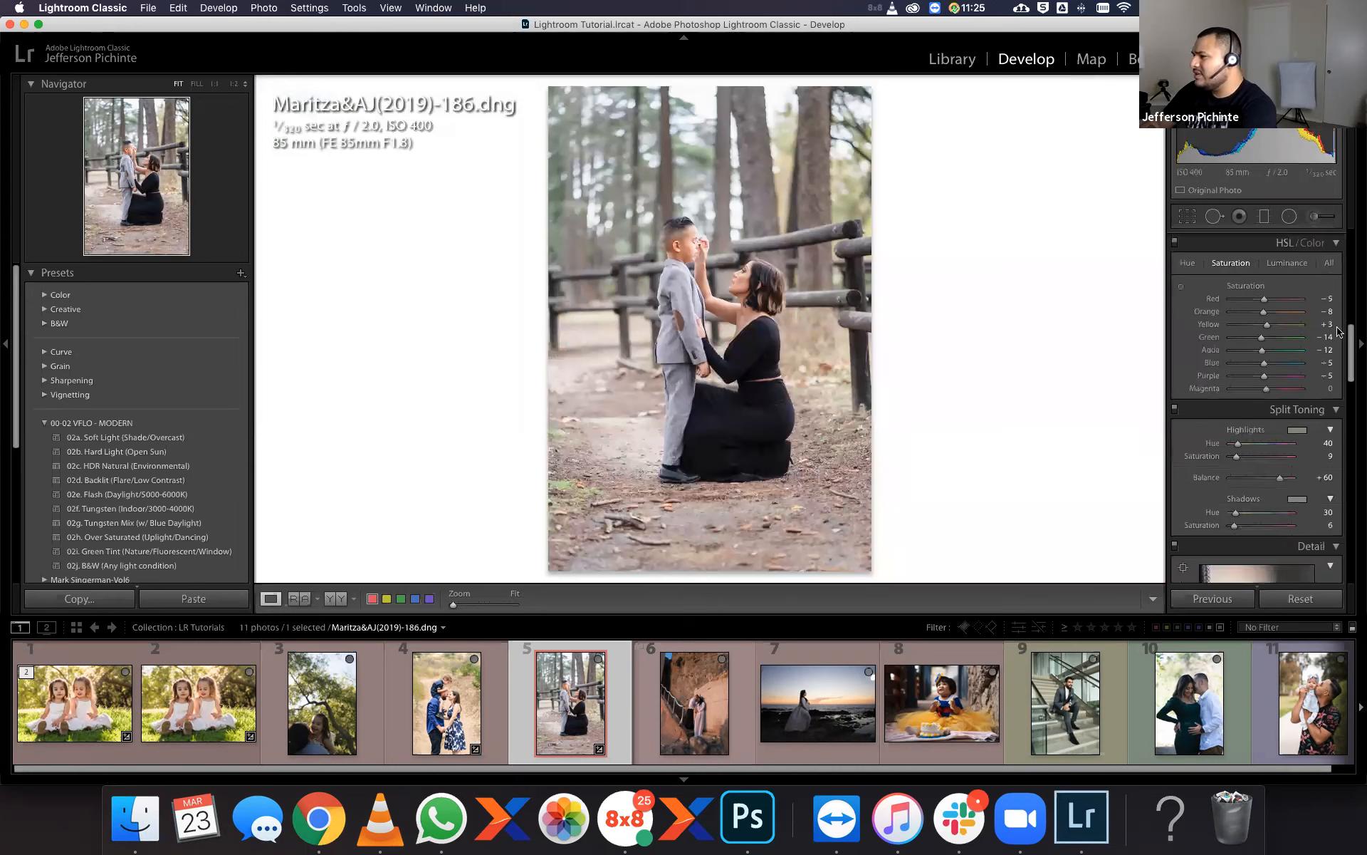
Compare Orange luminance values from 0 to +7 on the boy's skin and set Orange luminance to +2.
{"action": "scroll", "coordinate": [1288, 353], "scroll_direction": "up", "scroll_amount": 2}
{"action": "left_click", "coordinate": [1286, 349]}
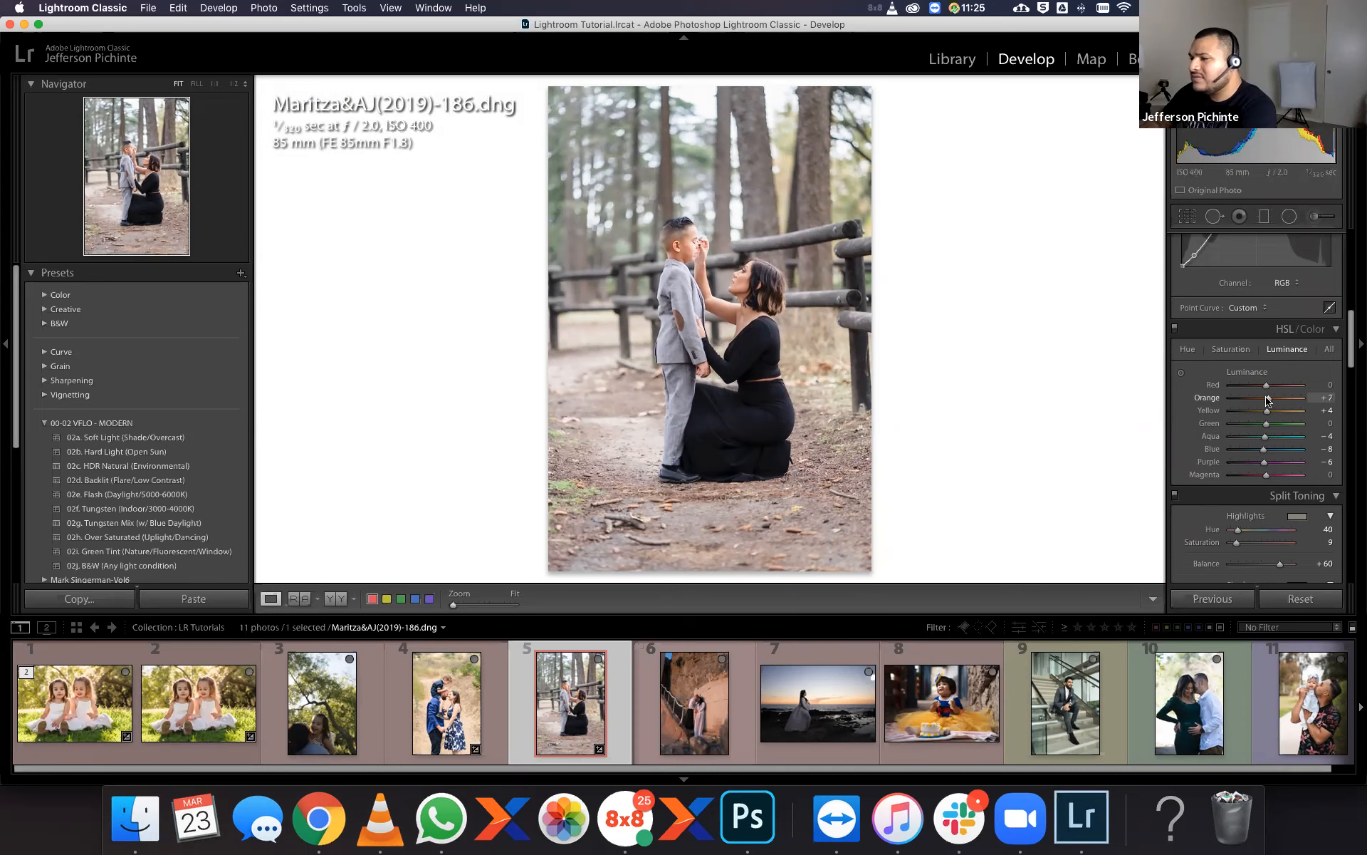
{"action": "left_click", "coordinate": [1266, 401]}
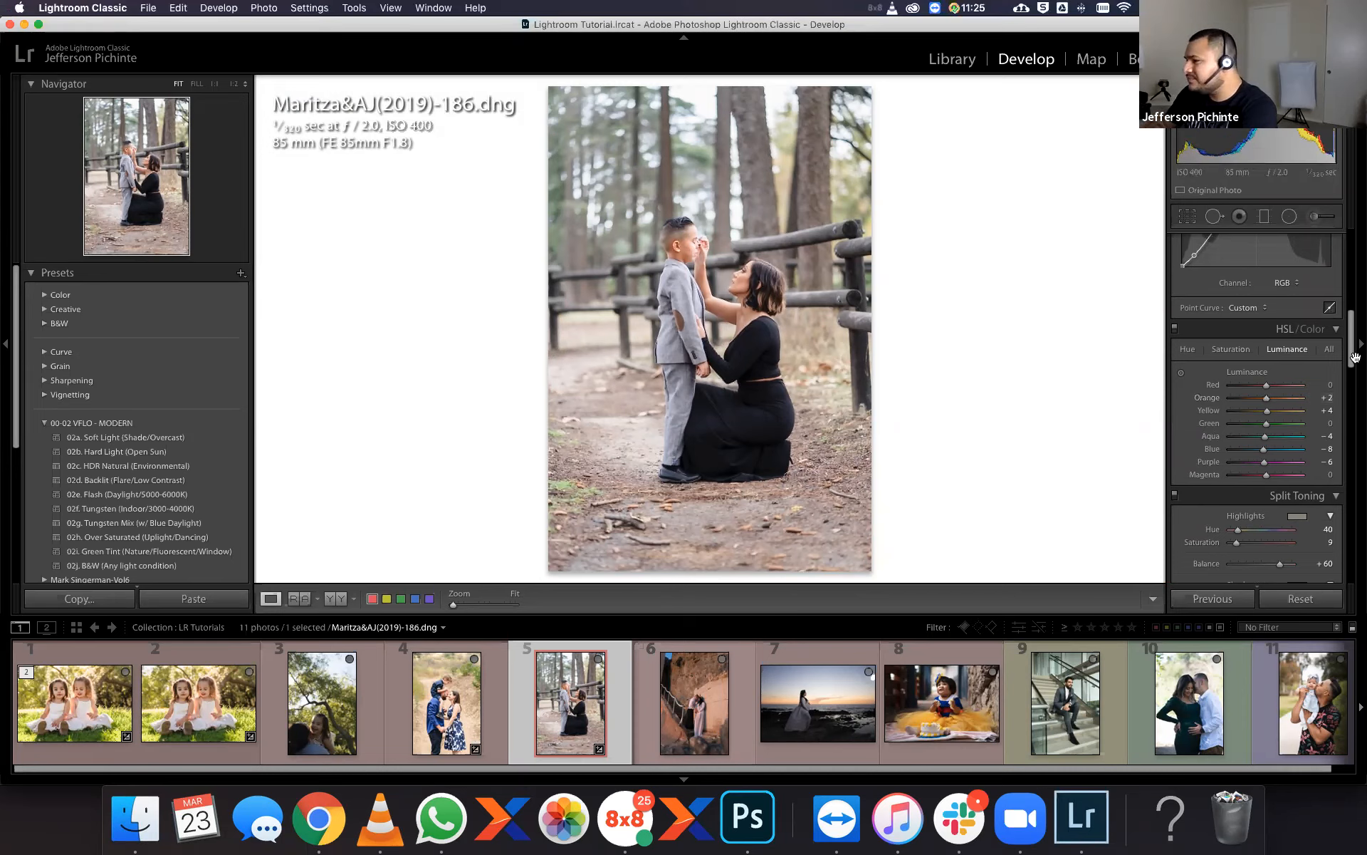
{"action": "key", "text": "z"}
{"action": "double_click", "coordinate": [1268, 402]}
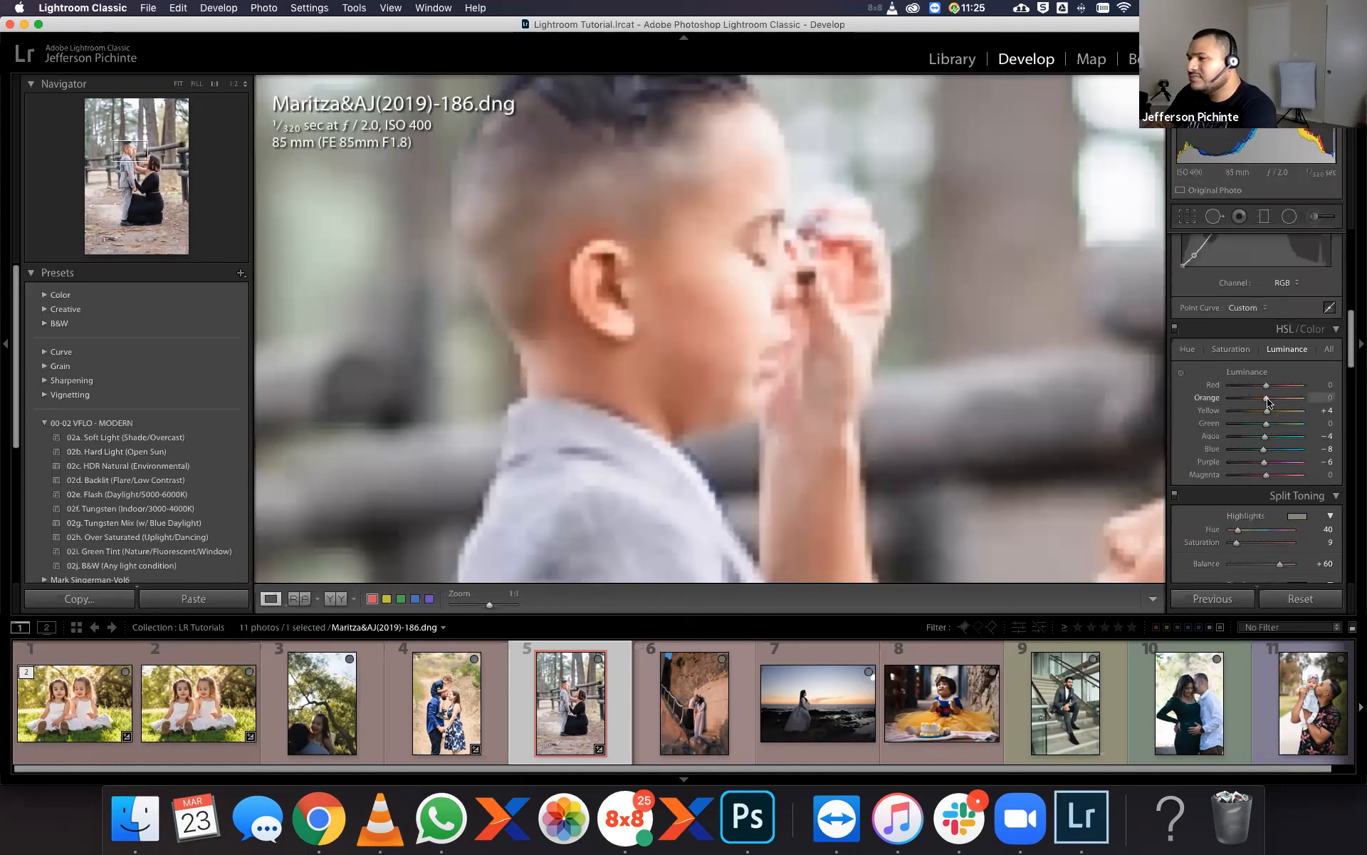
{"action": "left_click", "coordinate": [1269, 402]}
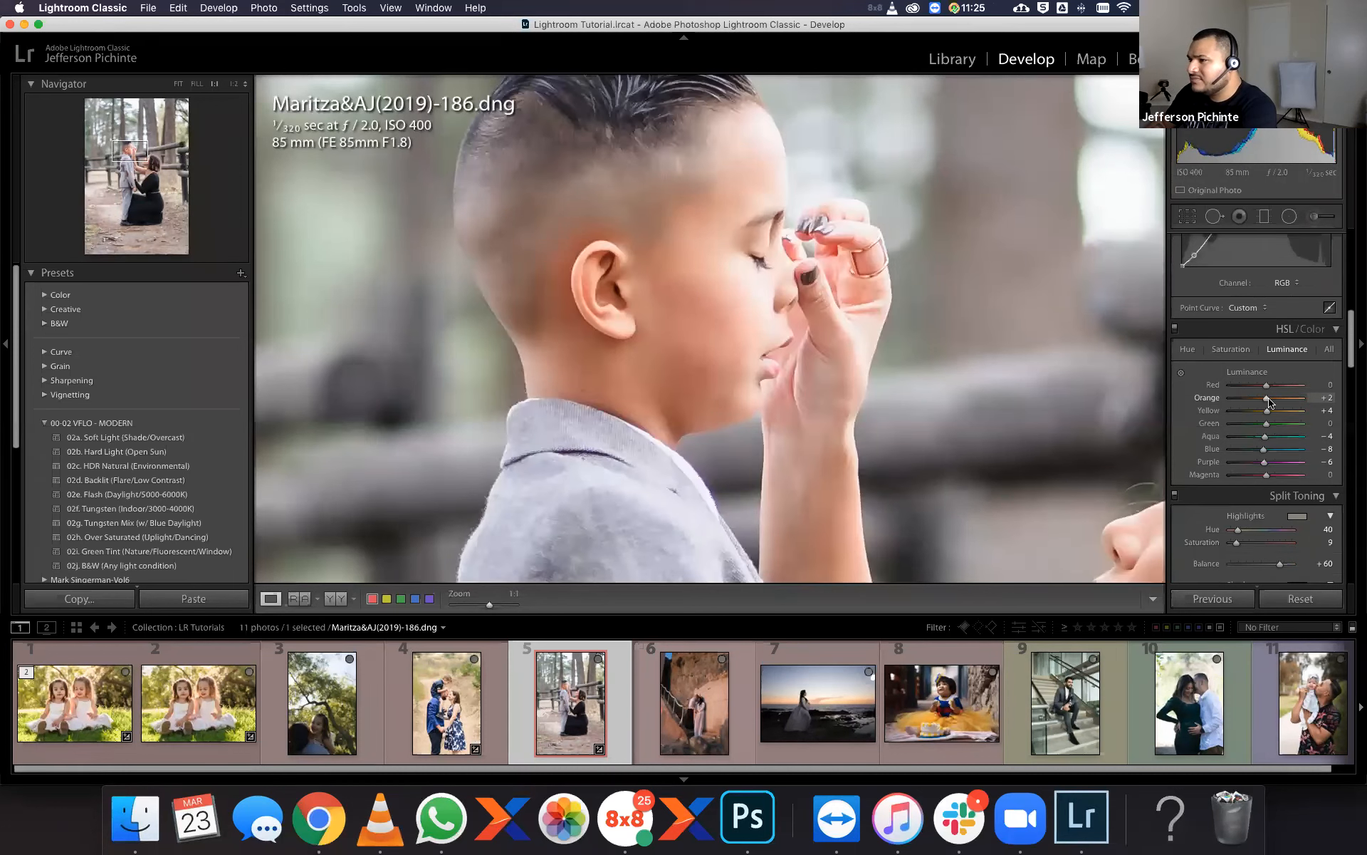
{"action": "left_click_drag", "start_coordinate": [1269, 399], "coordinate": [1271, 399]}
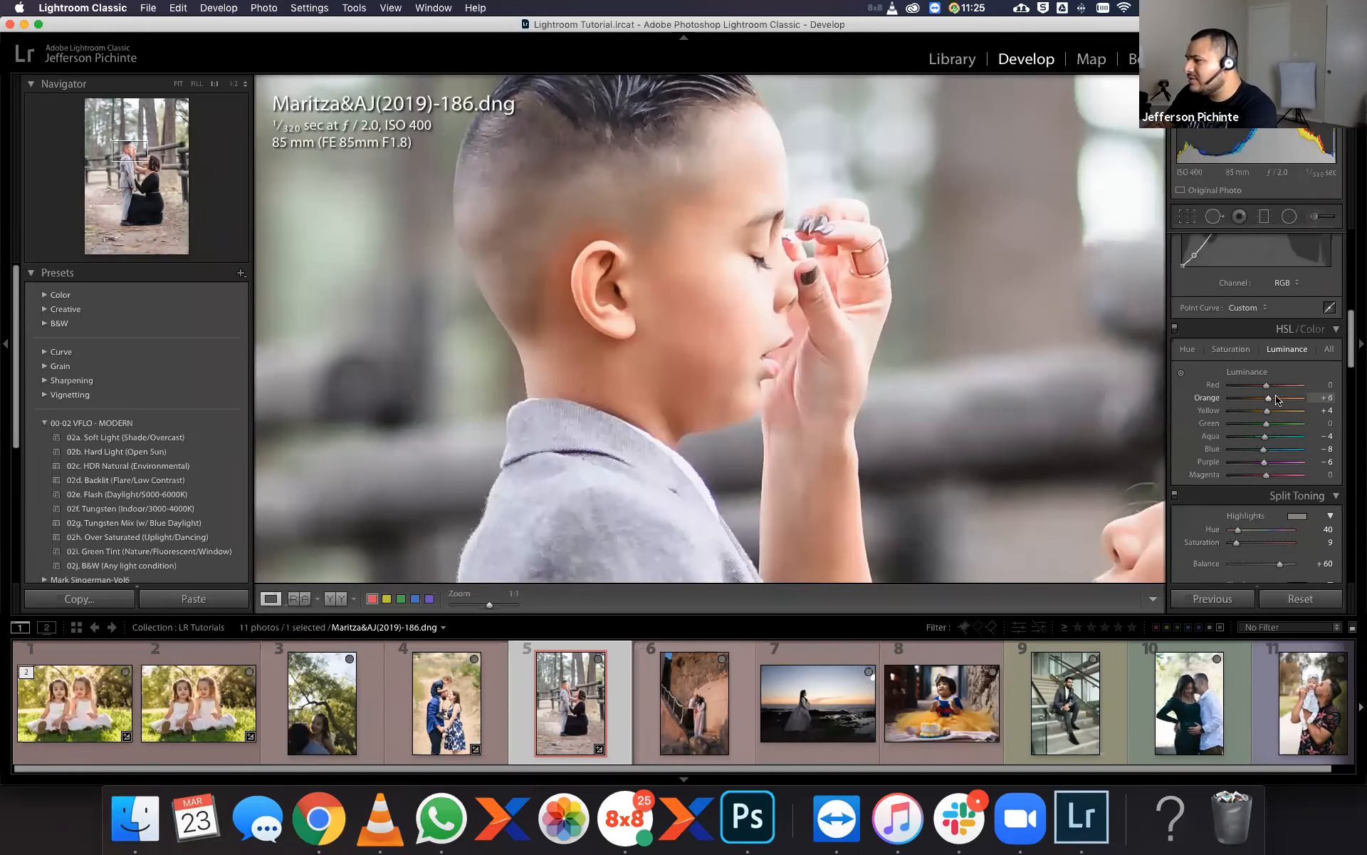
{"action": "left_click", "coordinate": [1321, 396]}
{"action": "type", "text": "+2"}
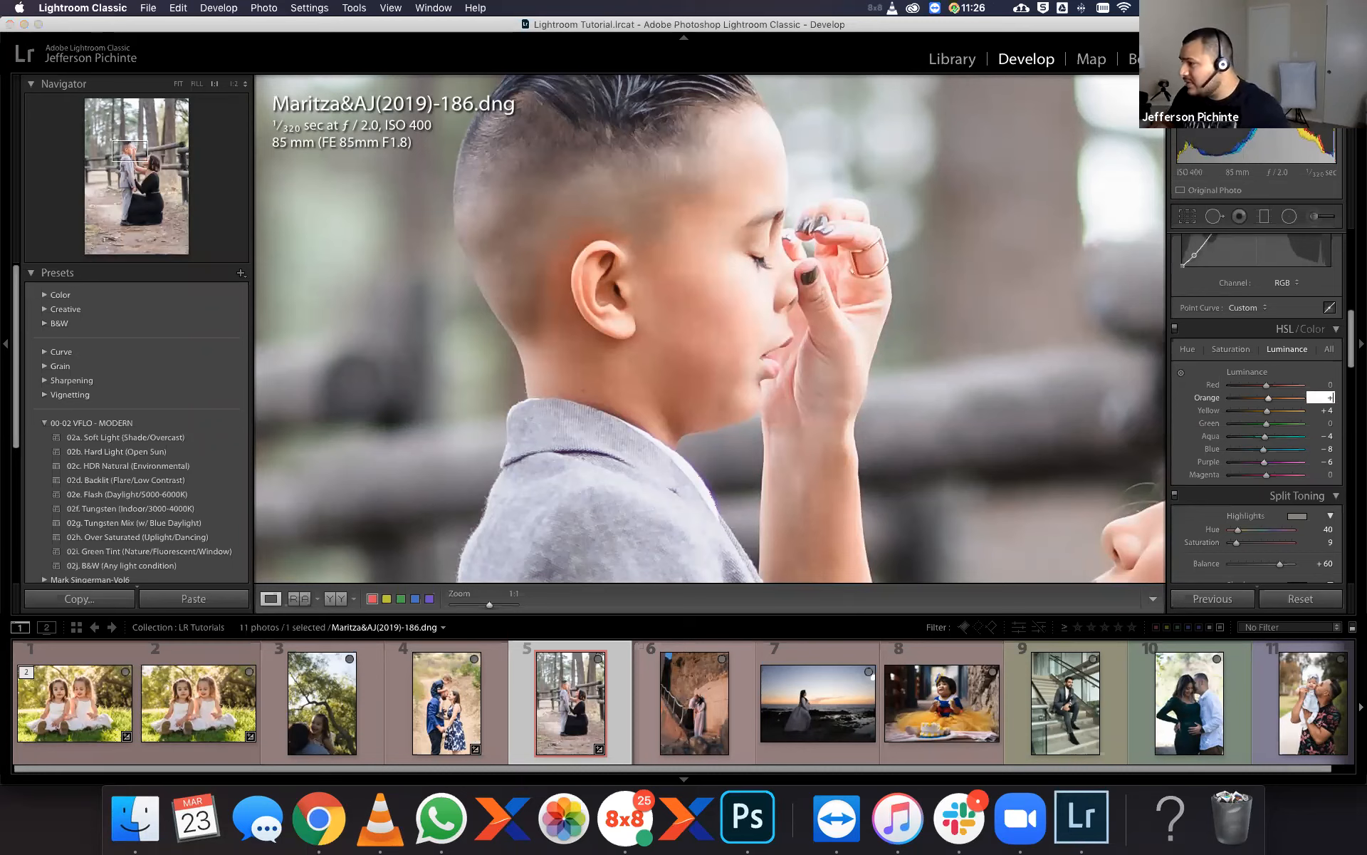
Brighten the boy's skin with the luminance targeted adjustment, bringing Red to +4 and Orange to +10, and finish the adjustment.
{"action": "left_click", "coordinate": [1183, 374]}
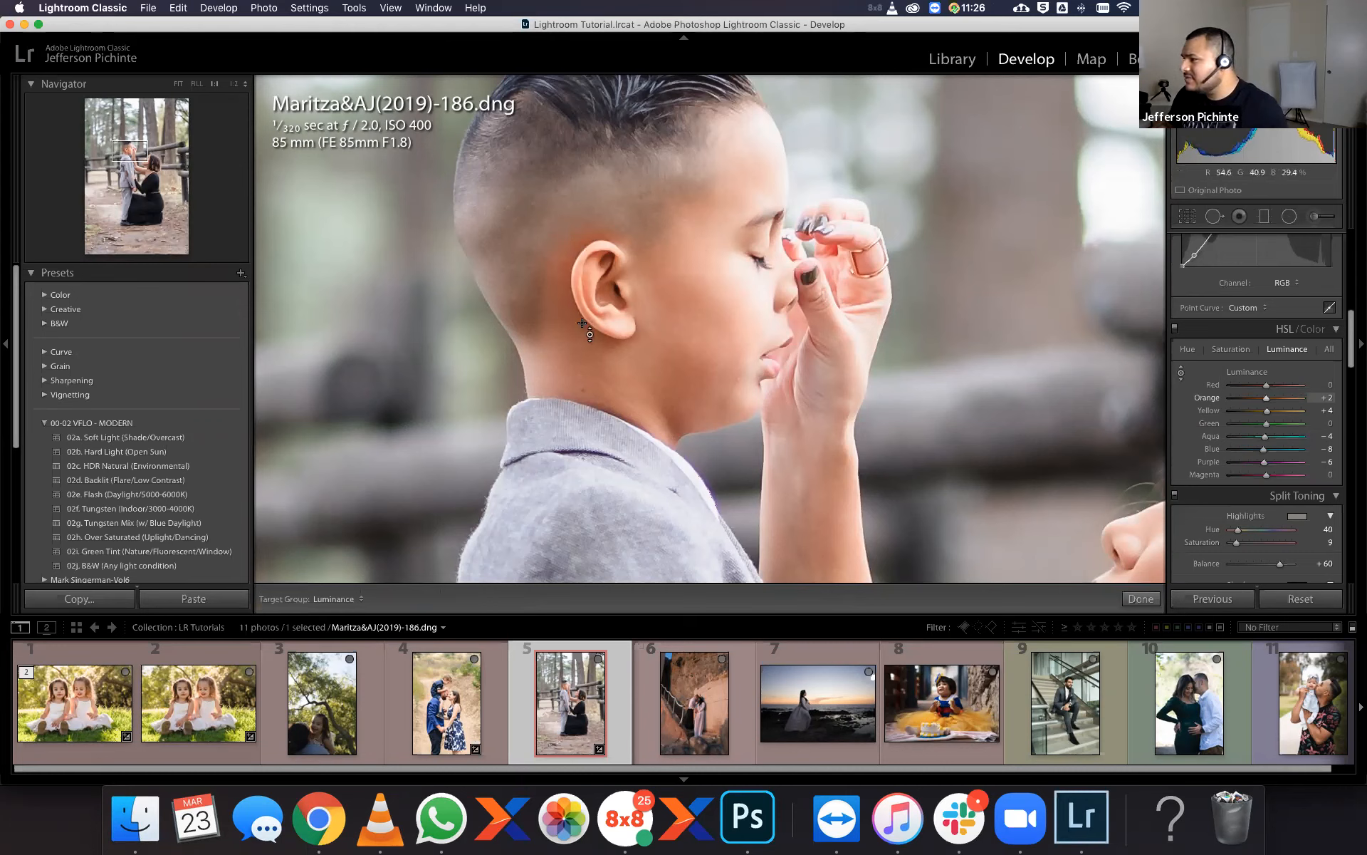
{"action": "left_click_drag", "start_coordinate": [1269, 399], "coordinate": [1267, 398]}
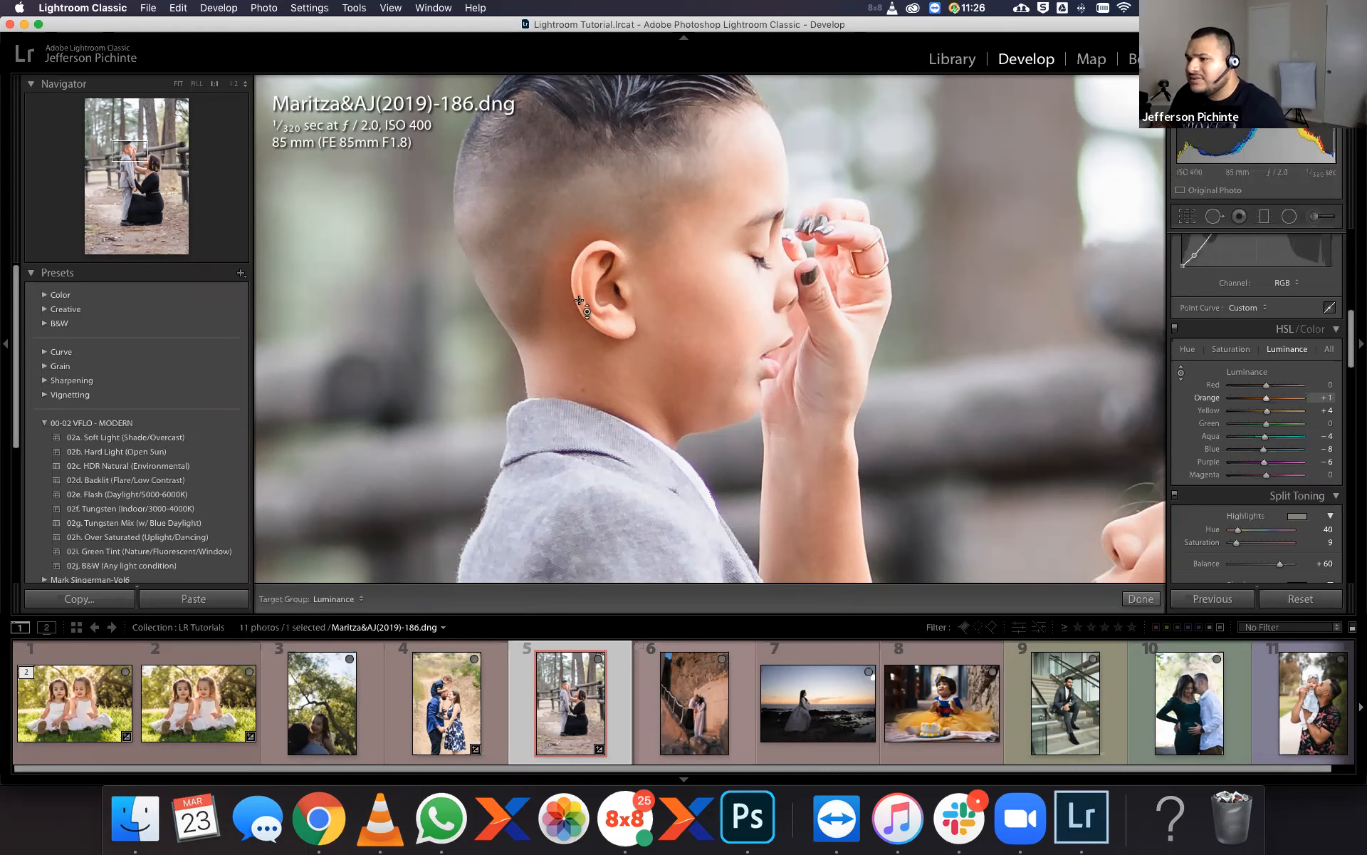
{"action": "left_click_drag", "start_coordinate": [613, 291], "coordinate": [614, 271]}
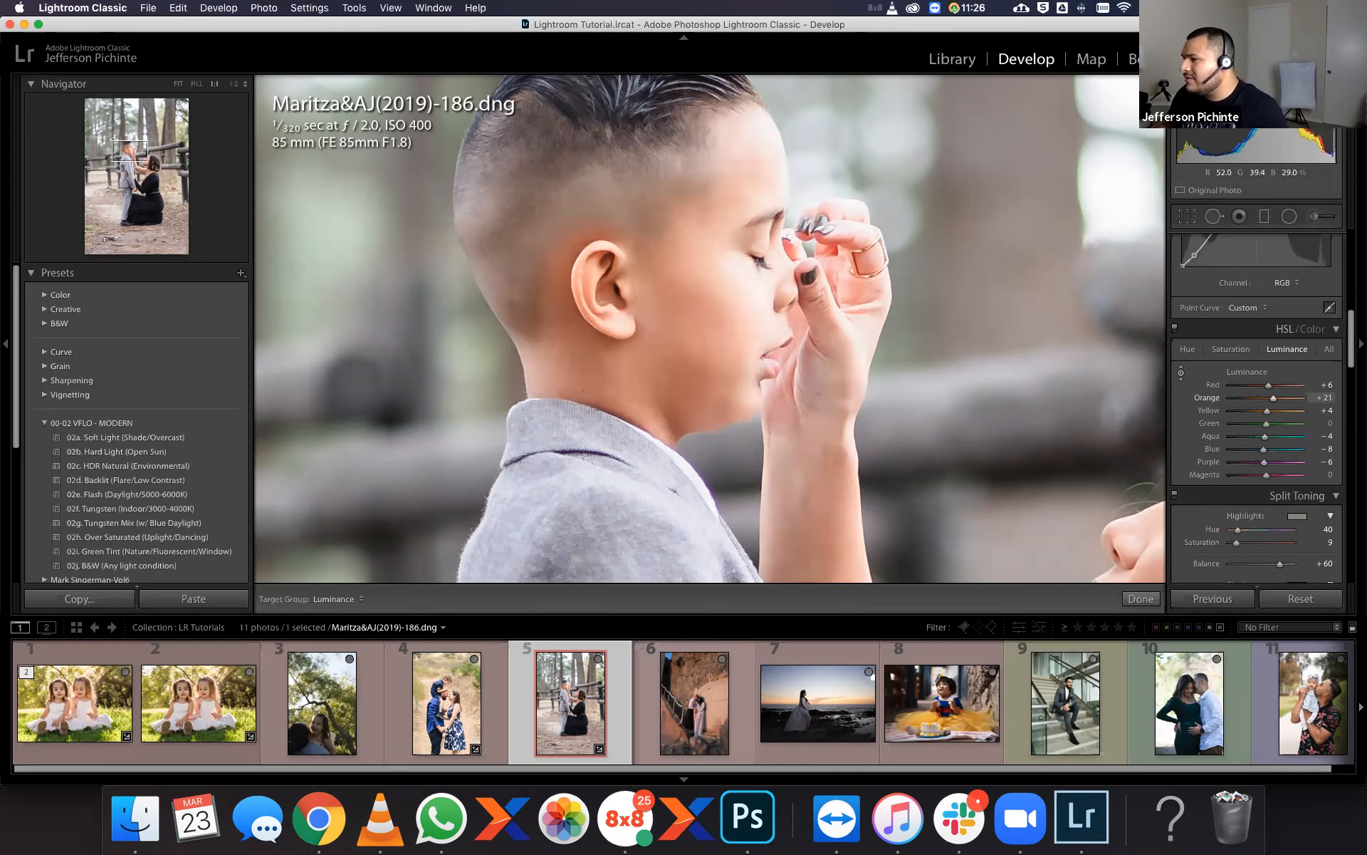
{"action": "left_click_drag", "start_coordinate": [565, 305], "coordinate": [565, 313]}
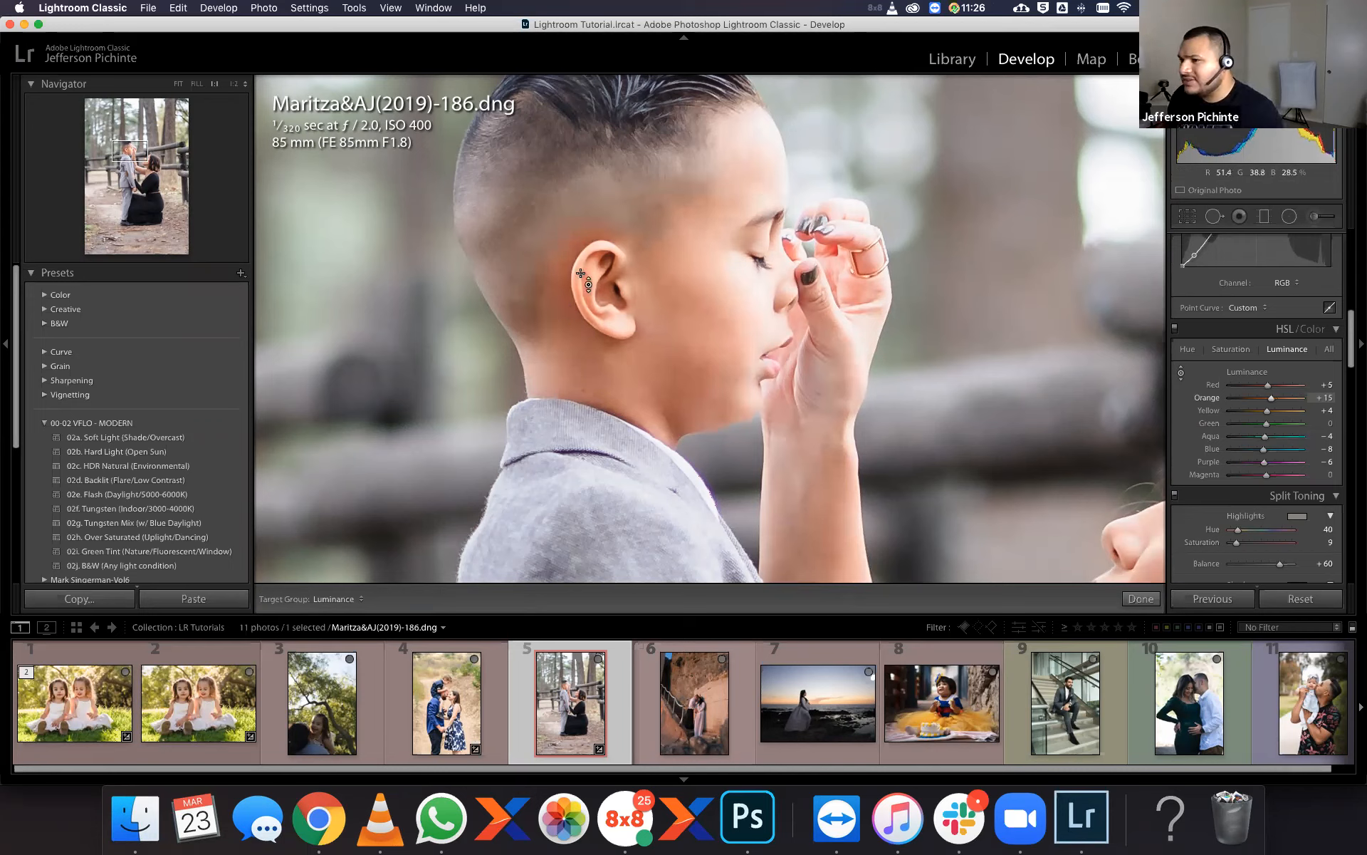
{"action": "left_click_drag", "start_coordinate": [565, 299], "coordinate": [565, 298]}
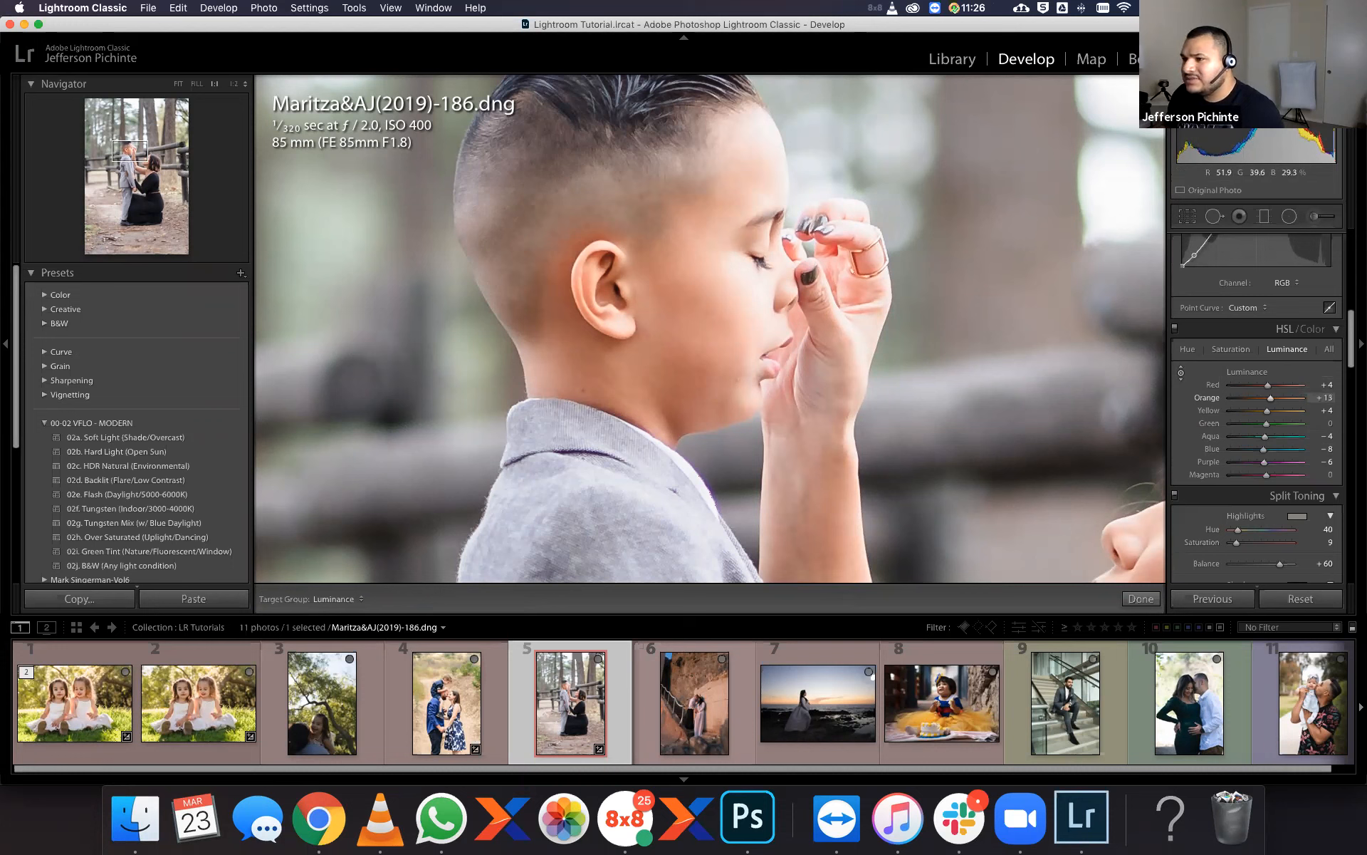
{"action": "mouse_move", "coordinate": [565, 302]}
{"action": "left_mouse_down"}
{"action": "mouse_move", "coordinate": [565, 320]}
{"action": "mouse_move", "coordinate": [564, 306]}
{"action": "left_mouse_up"}
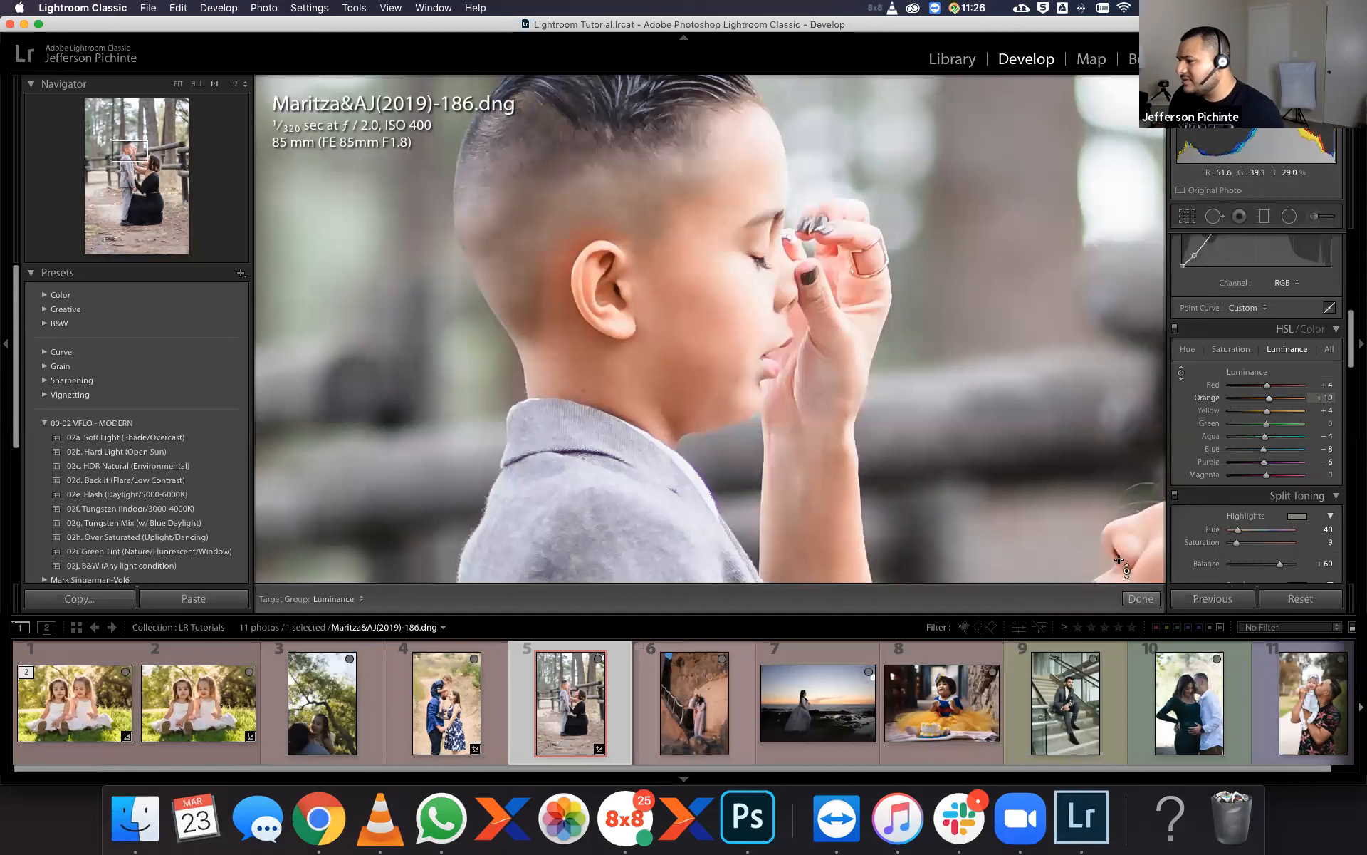
{"action": "left_click", "coordinate": [1139, 599]}
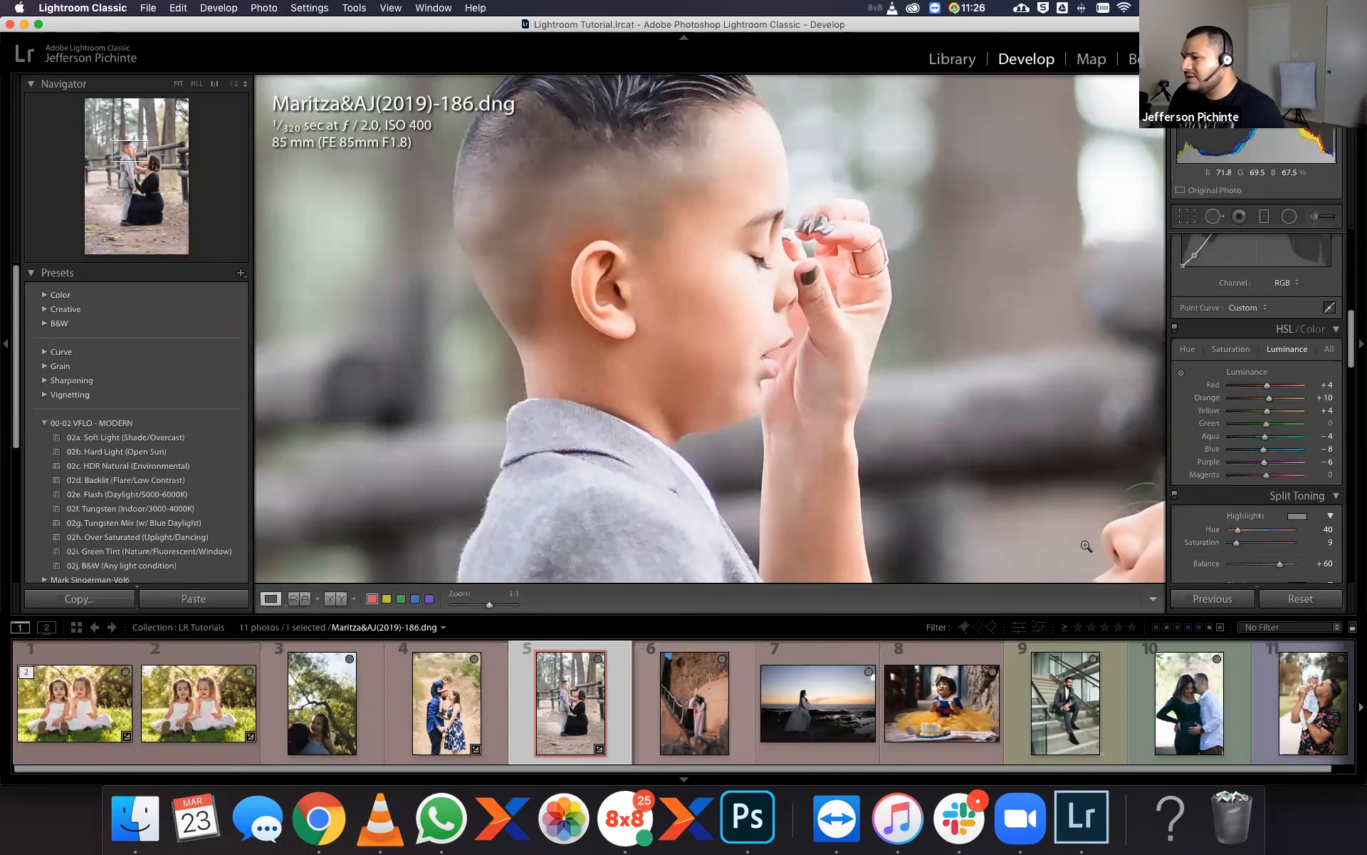
Darken the boy's trousers with the Adjustment Brush using the Burn (Darken) effect at −0.30 exposure, and finish the brush adjustment.
{"action": "left_click", "coordinate": [1086, 546]}
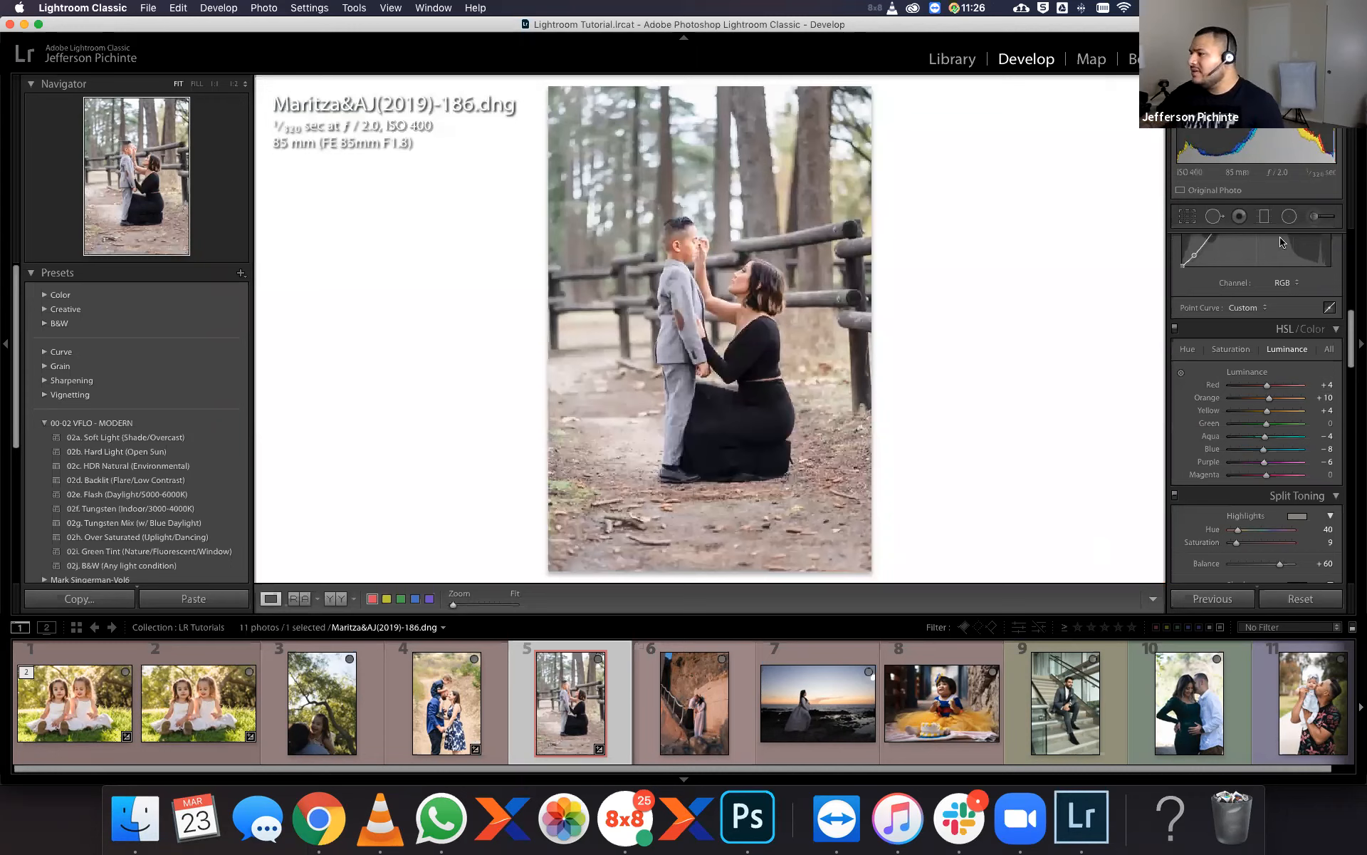
{"action": "key", "text": "k"}
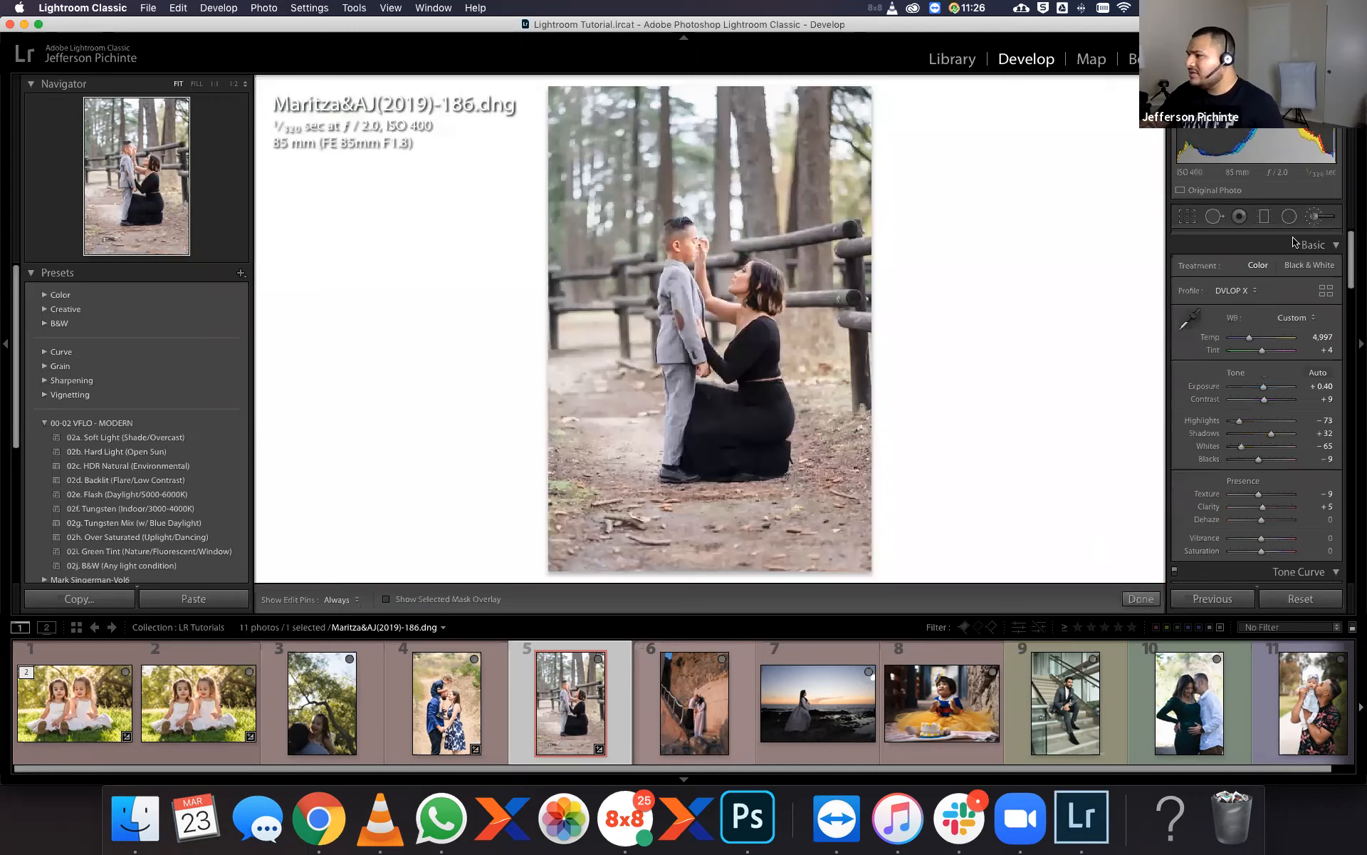
{"action": "key", "text": "h"}
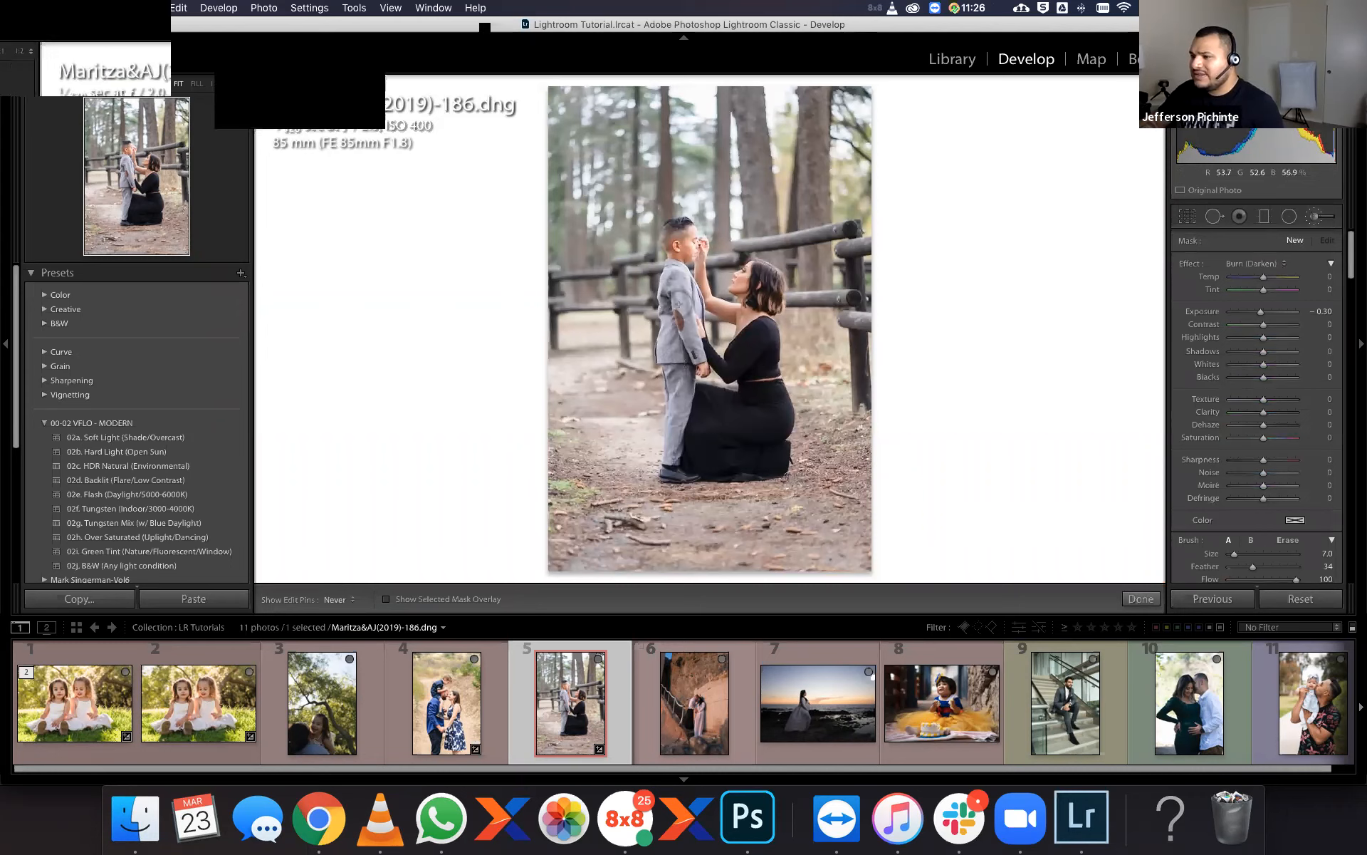
{"action": "mouse_move", "coordinate": [686, 354]}
{"action": "left_mouse_down"}
{"action": "mouse_move", "coordinate": [675, 330]}
{"action": "mouse_move", "coordinate": [676, 434]}
{"action": "left_mouse_up"}
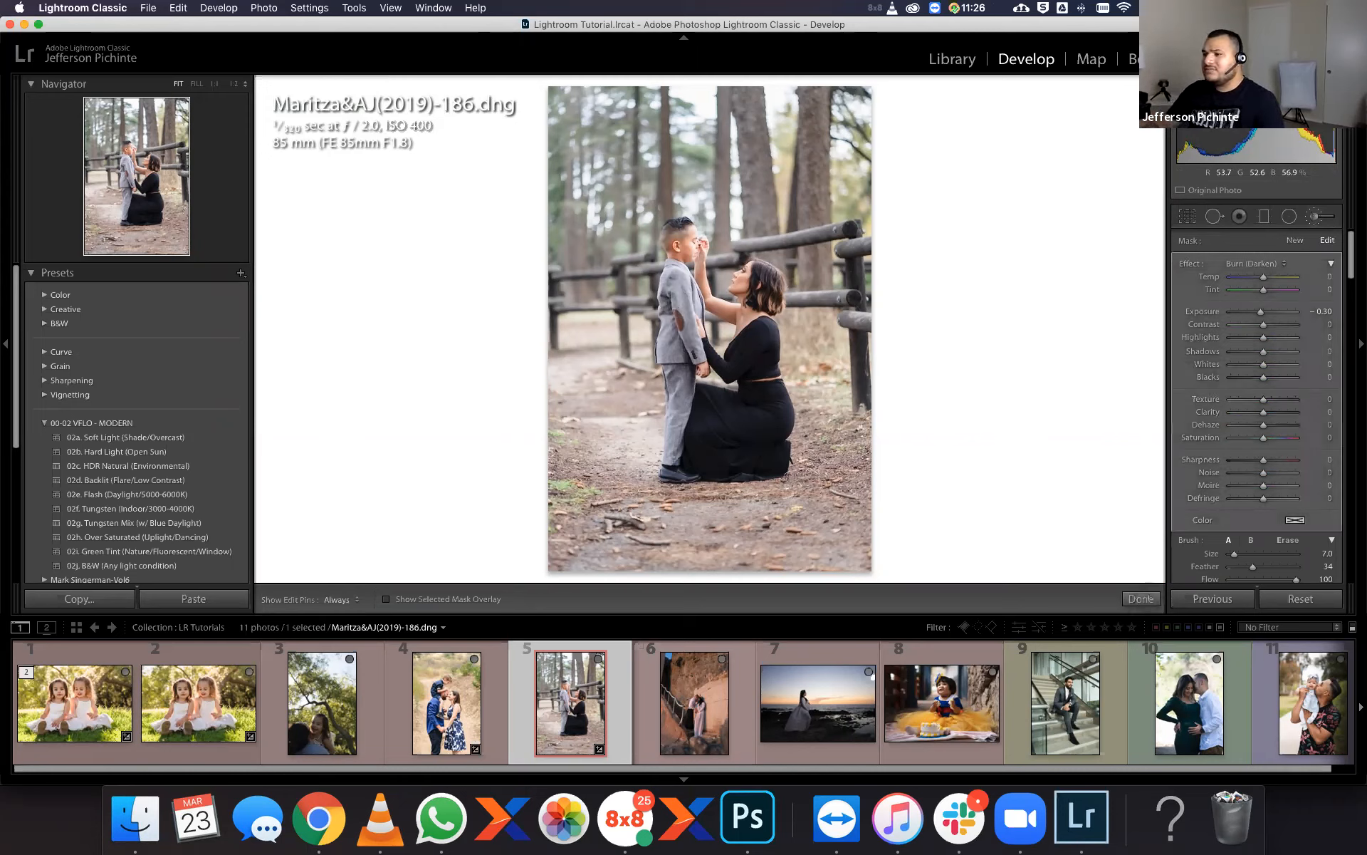
{"action": "left_click", "coordinate": [1143, 599]}
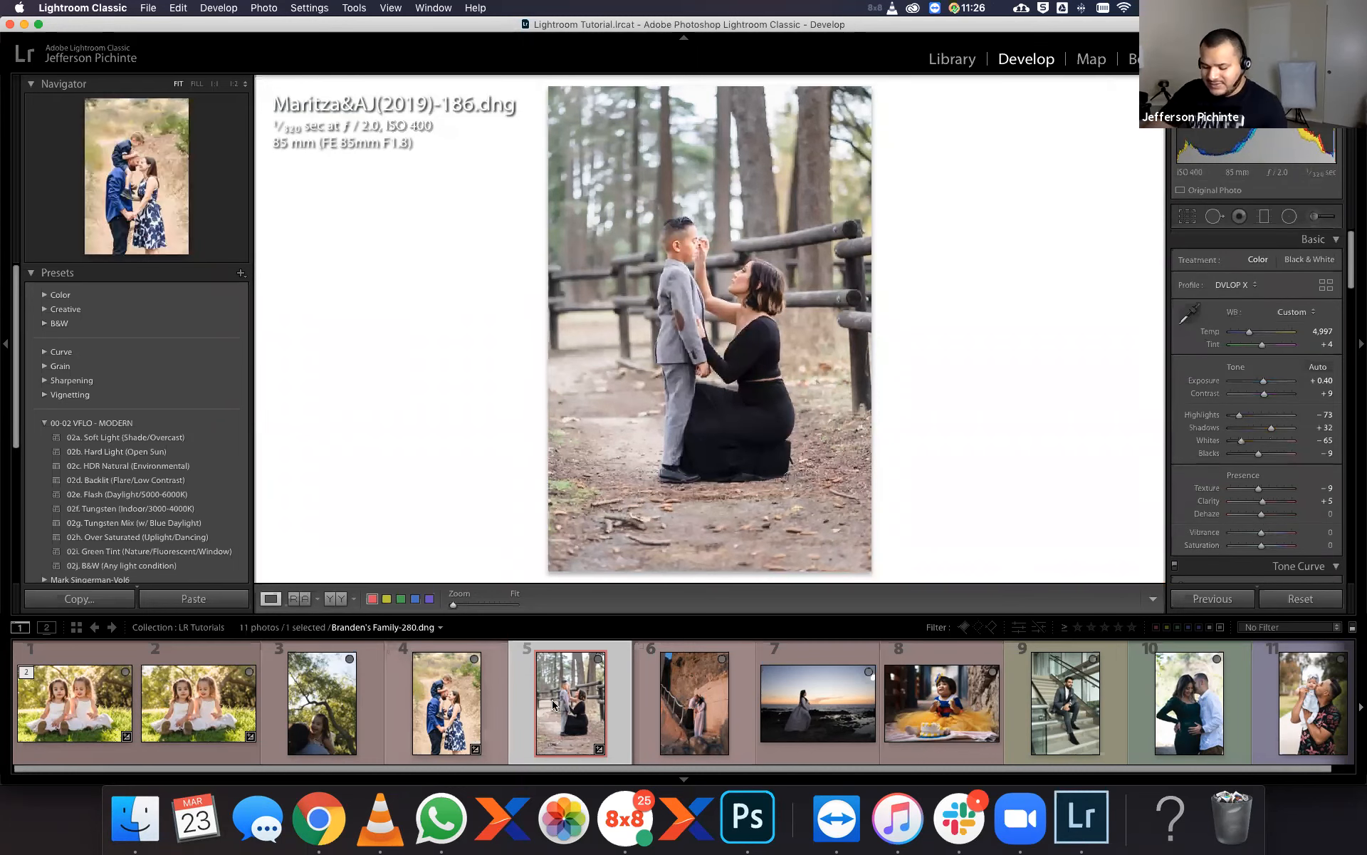
Compare the forest photo's before and after versions side by side, and return to the single-image view.
{"action": "key", "text": "y"}
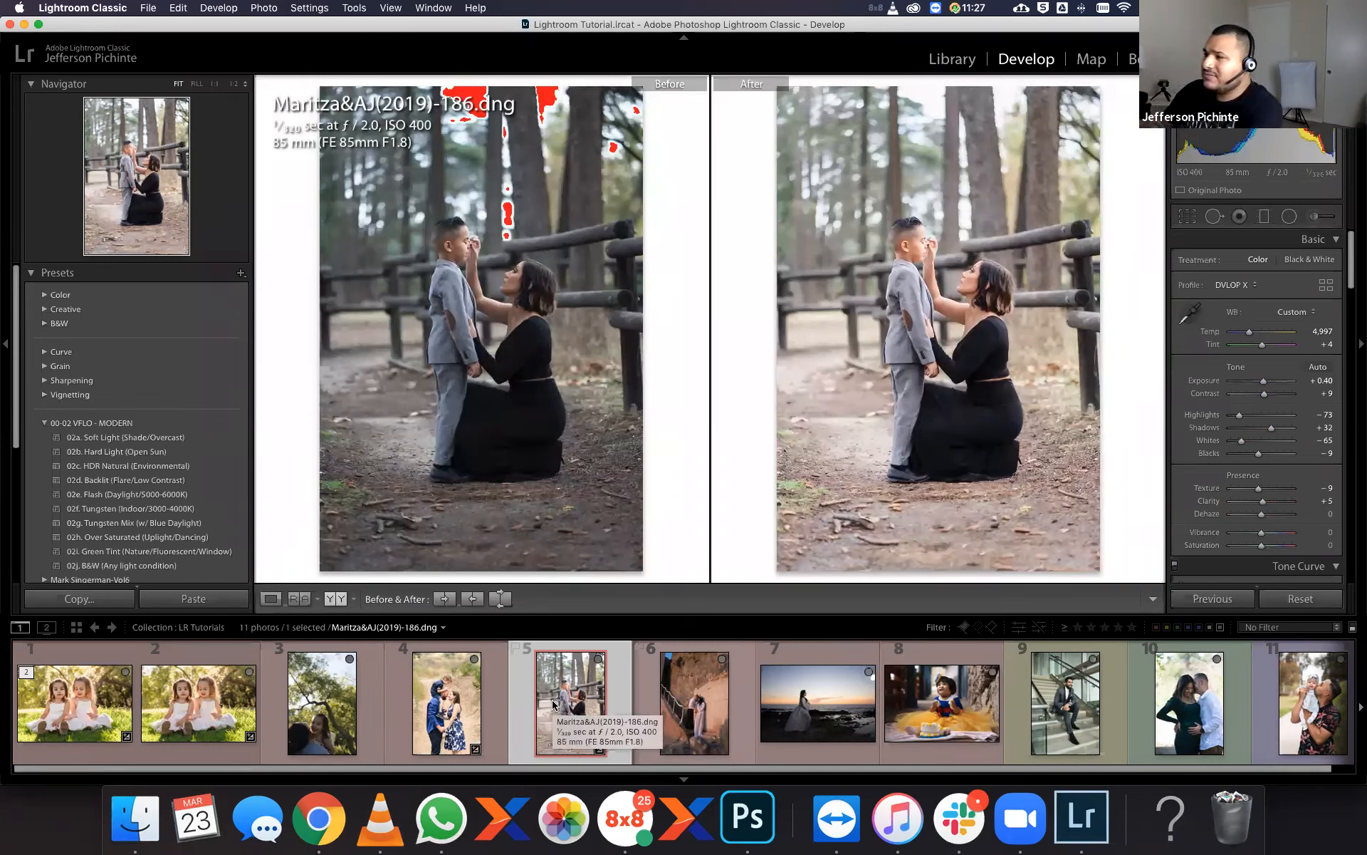
{"action": "key", "text": "y"}
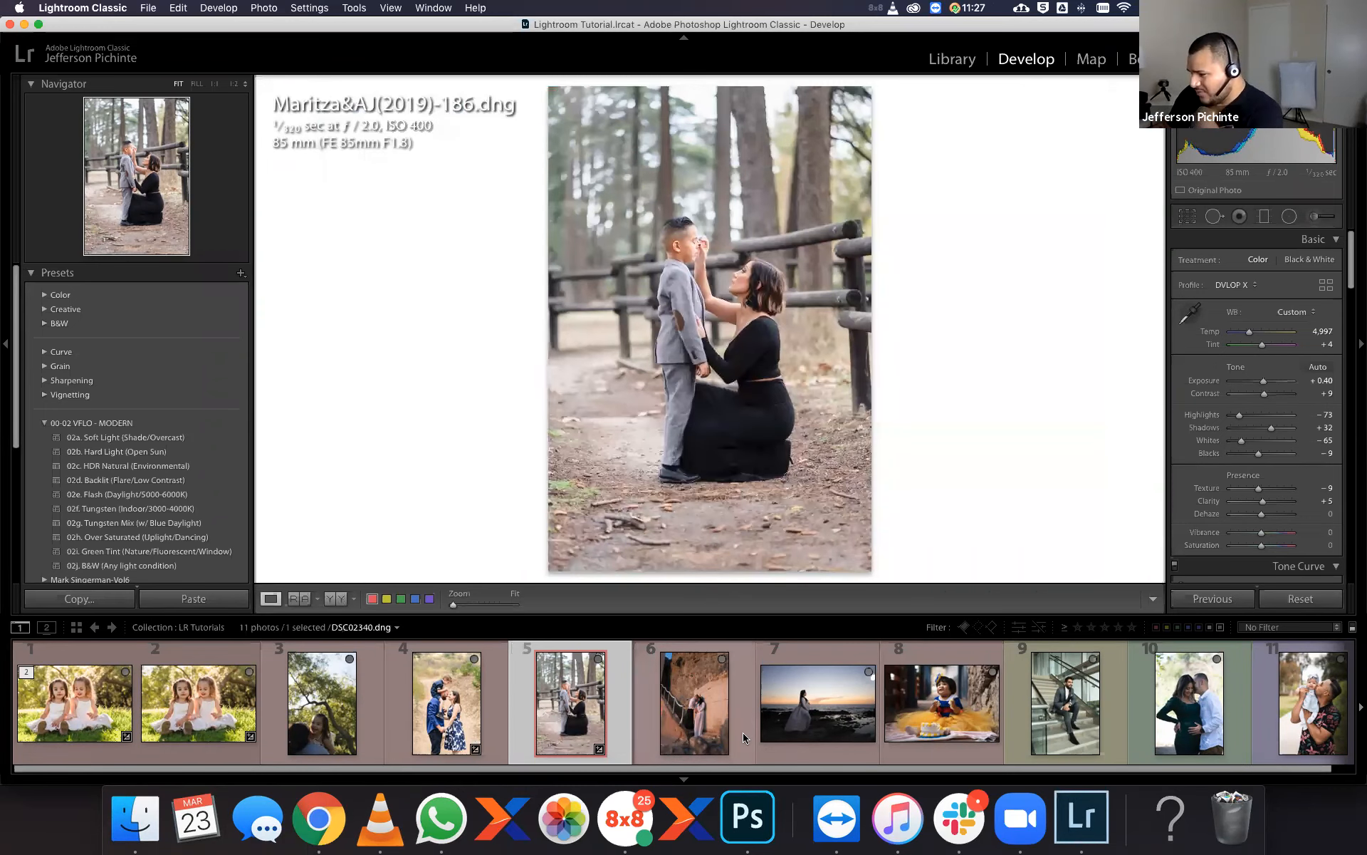
{"action": "scroll", "coordinate": [742, 732], "scroll_direction": "down", "scroll_amount": 1}
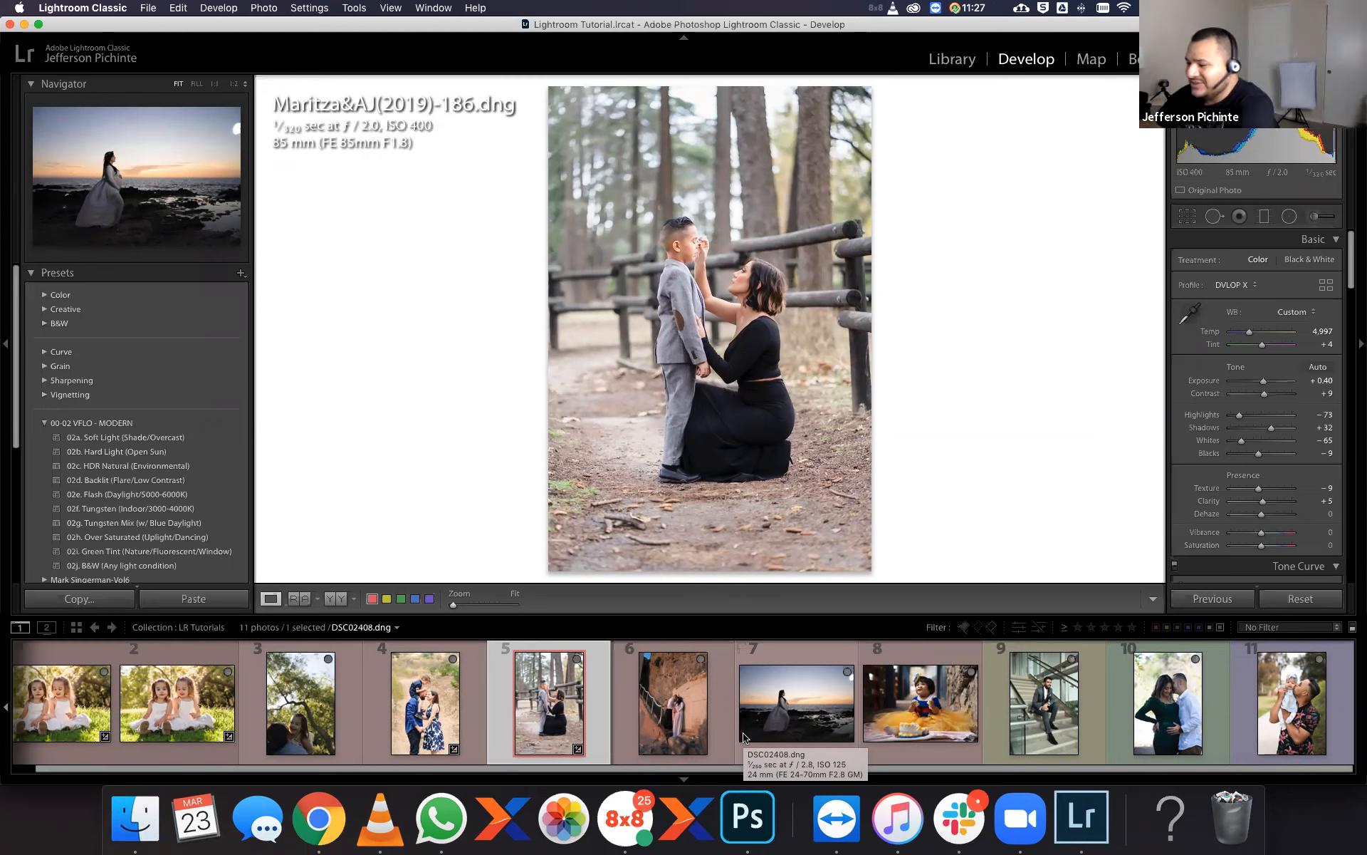
Browse the suited man, birthday girl and sunset maternity photos, and open the cliffside couple photo DSC02340.dng for editing.
{"action": "left_click", "coordinate": [694, 728]}
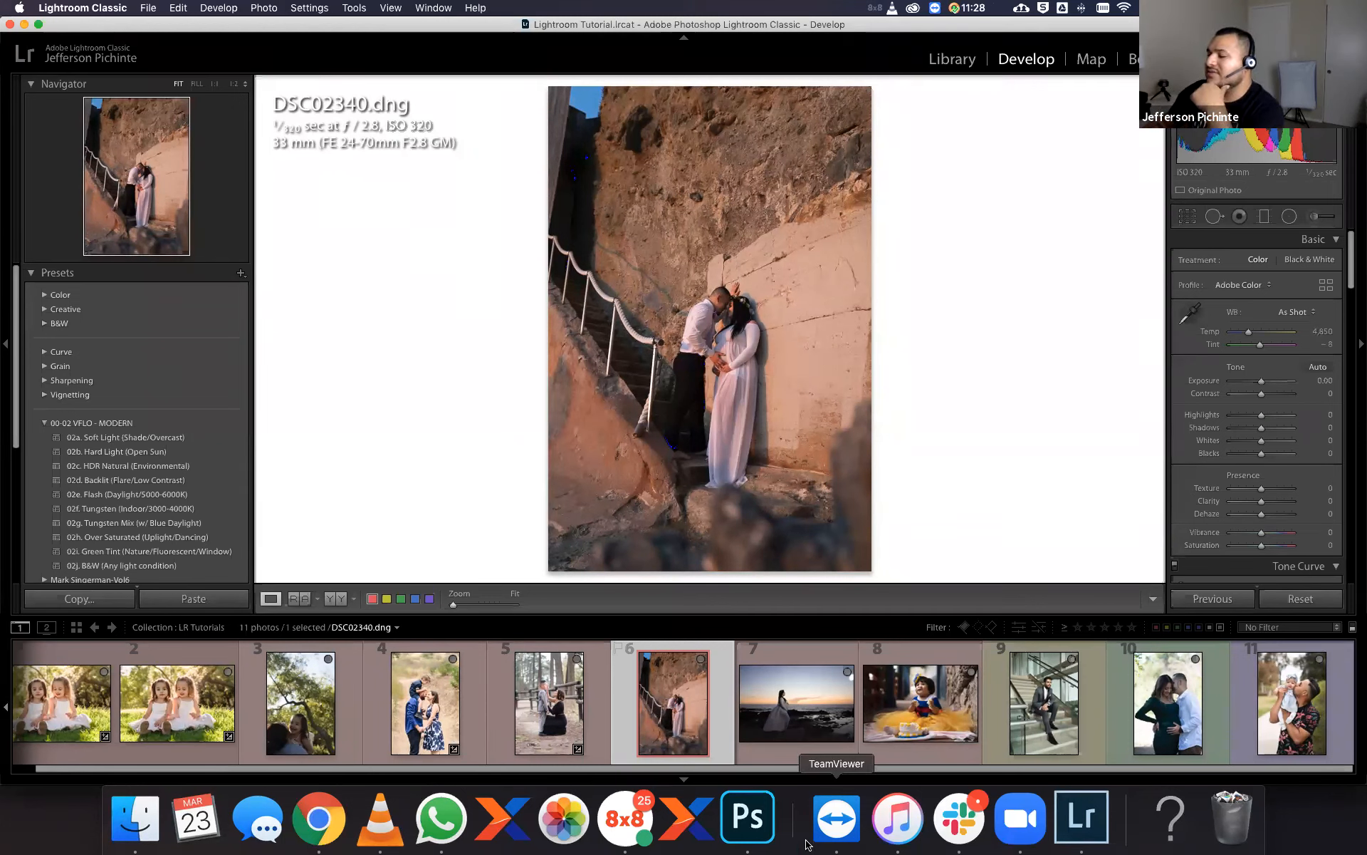
{"action": "left_click", "coordinate": [1036, 699]}
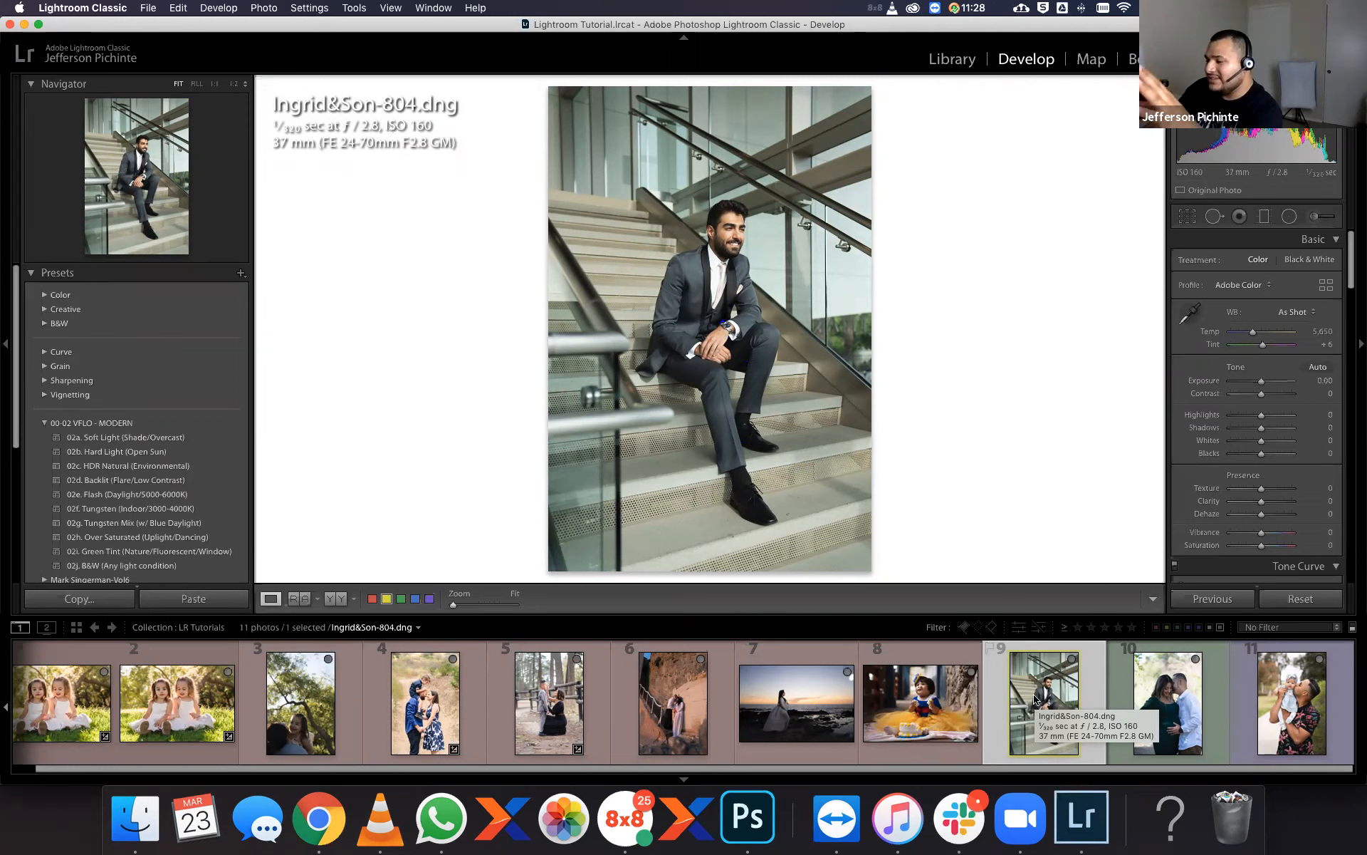
{"action": "left_click", "coordinate": [954, 721]}
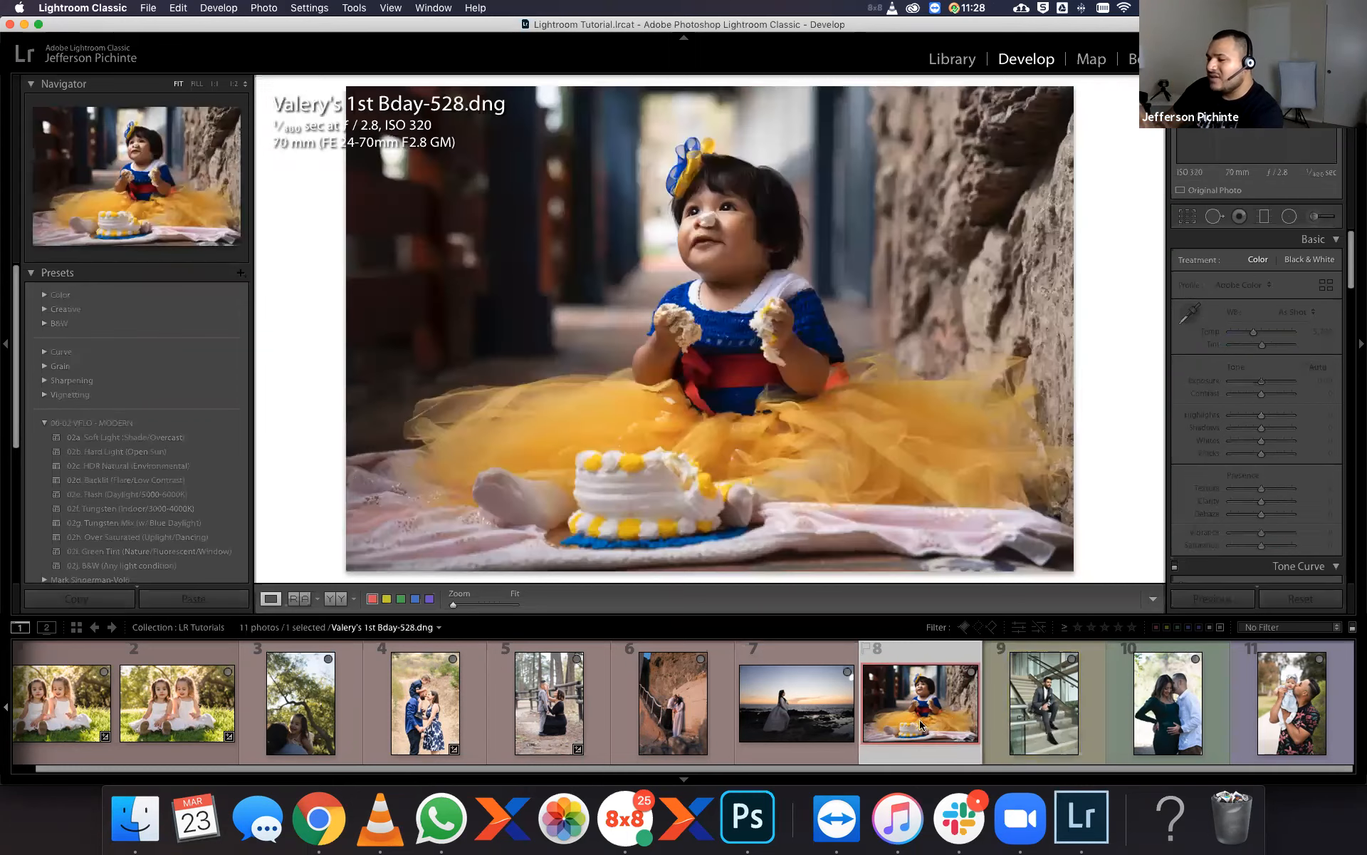
{"action": "left_click", "coordinate": [814, 722]}
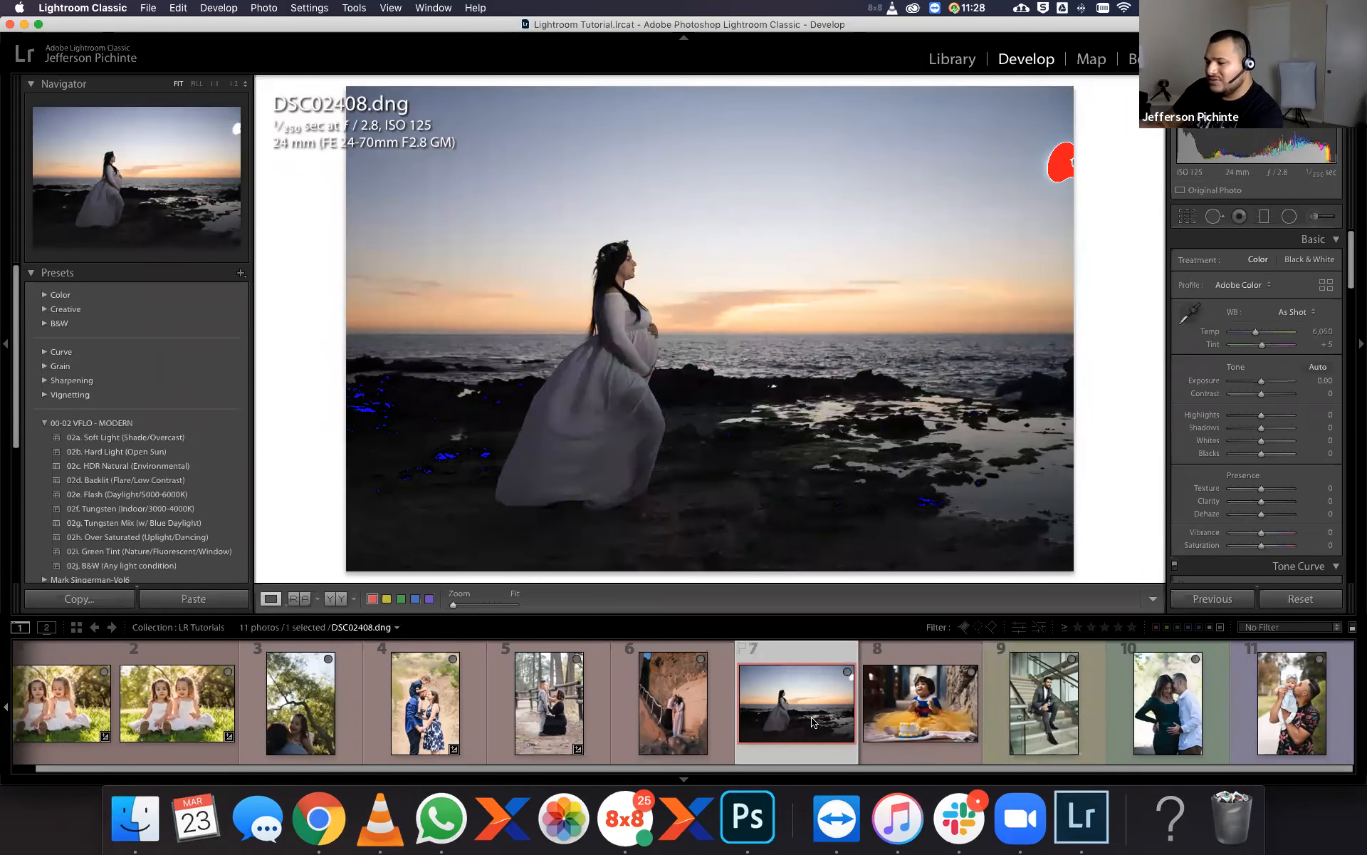
{"action": "left_click", "coordinate": [694, 722]}
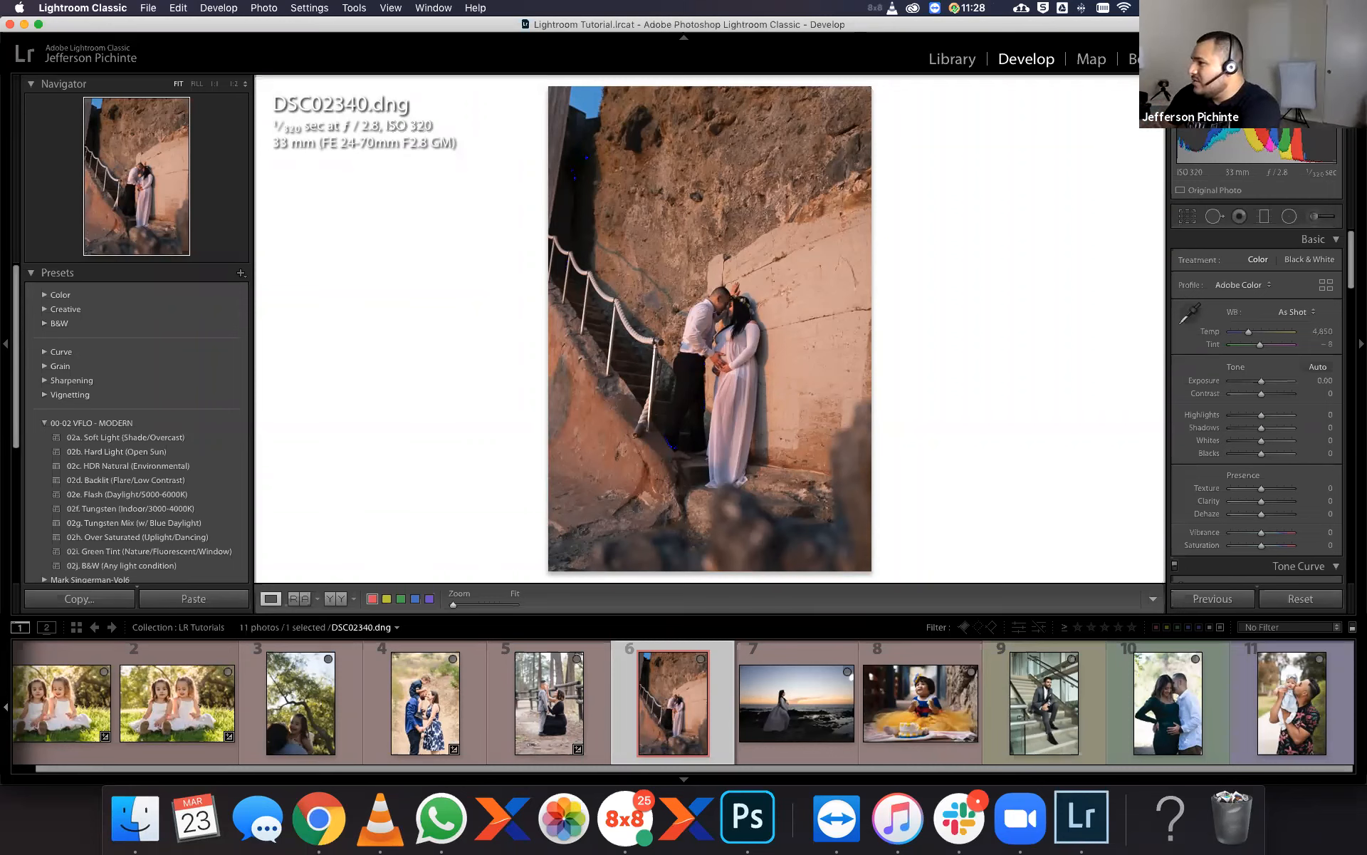
Turn on Remove Chromatic Aberration and Enable Profile Corrections for the cliffside couple photo.
{"action": "scroll", "coordinate": [1329, 428], "scroll_direction": "down", "scroll_amount": 10}
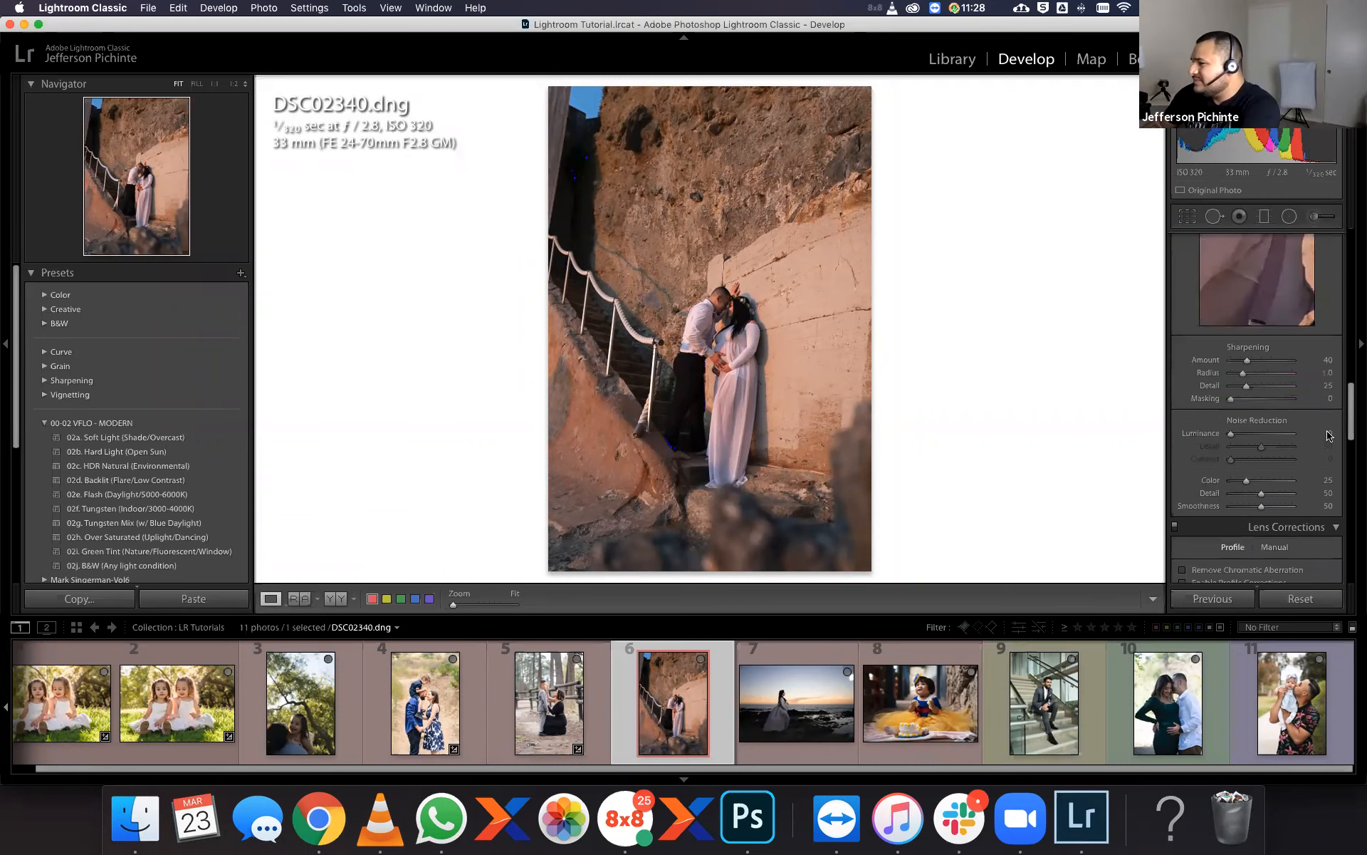
{"action": "scroll", "coordinate": [1248, 455], "scroll_direction": "down", "scroll_amount": 2}
{"action": "left_click", "coordinate": [1183, 474]}
{"action": "left_click", "coordinate": [1183, 487]}
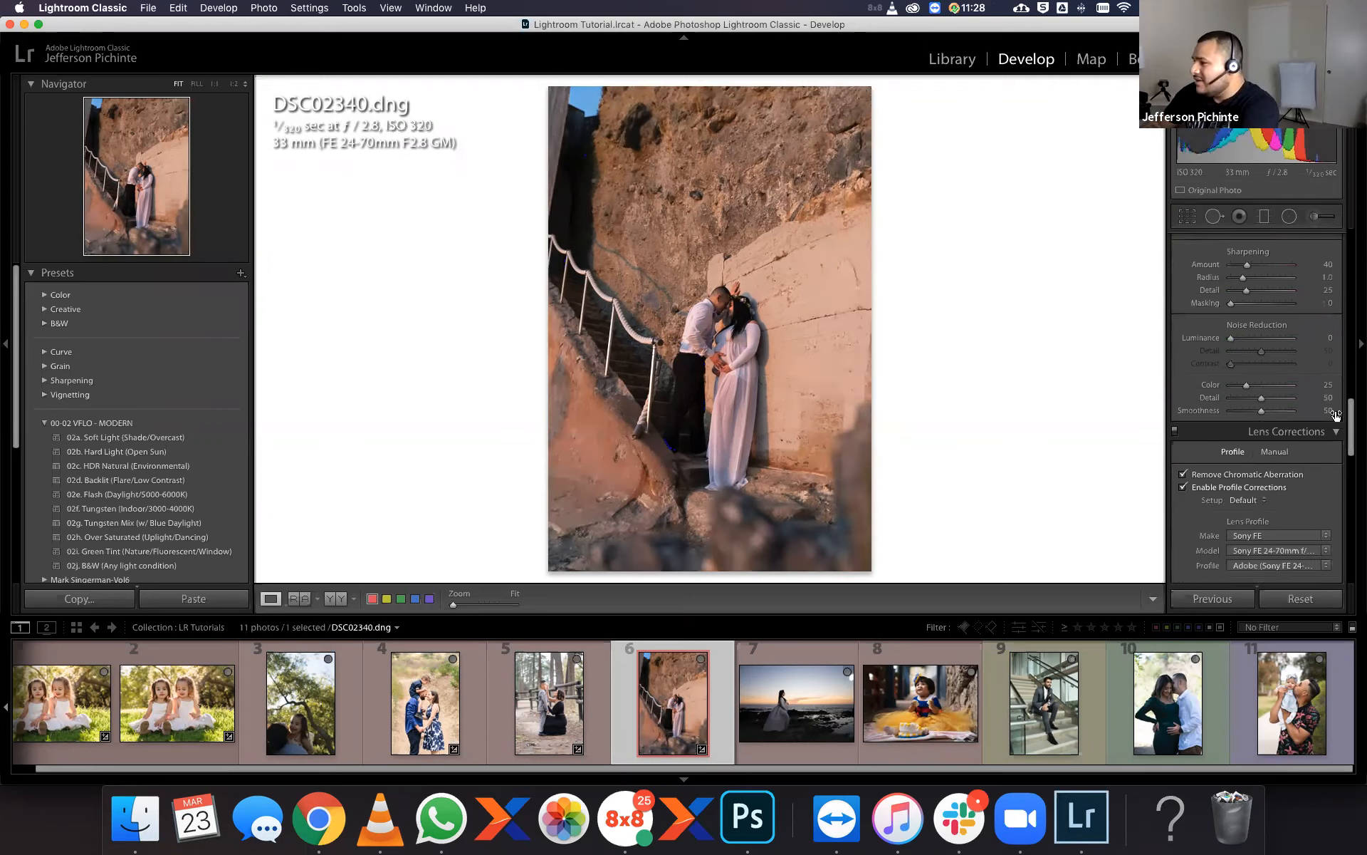
Try the Auto Upright perspective correction on the couple photo and set Upright back to Off.
{"action": "scroll", "coordinate": [1348, 497], "scroll_direction": "down", "scroll_amount": 6}
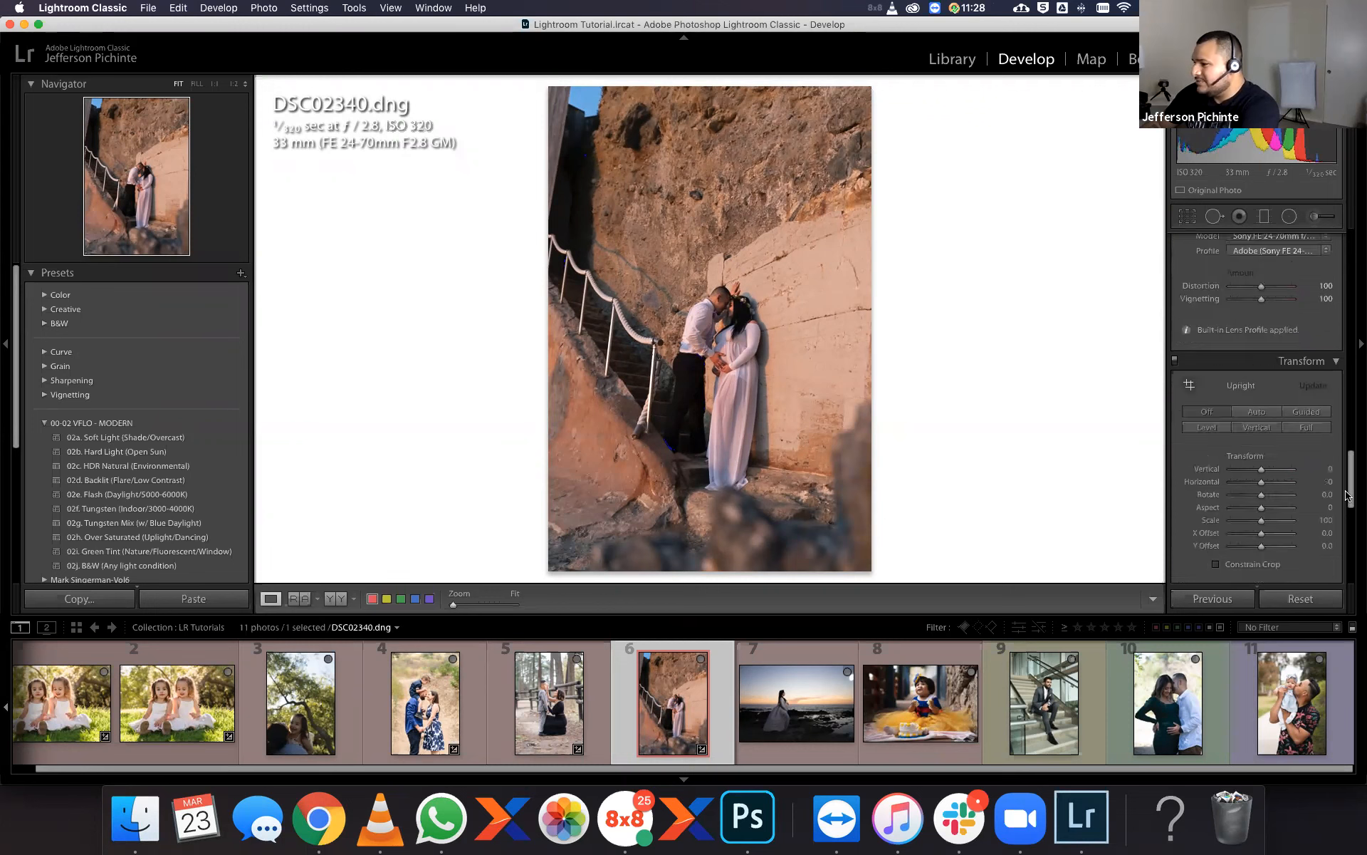
{"action": "left_click", "coordinate": [1252, 416]}
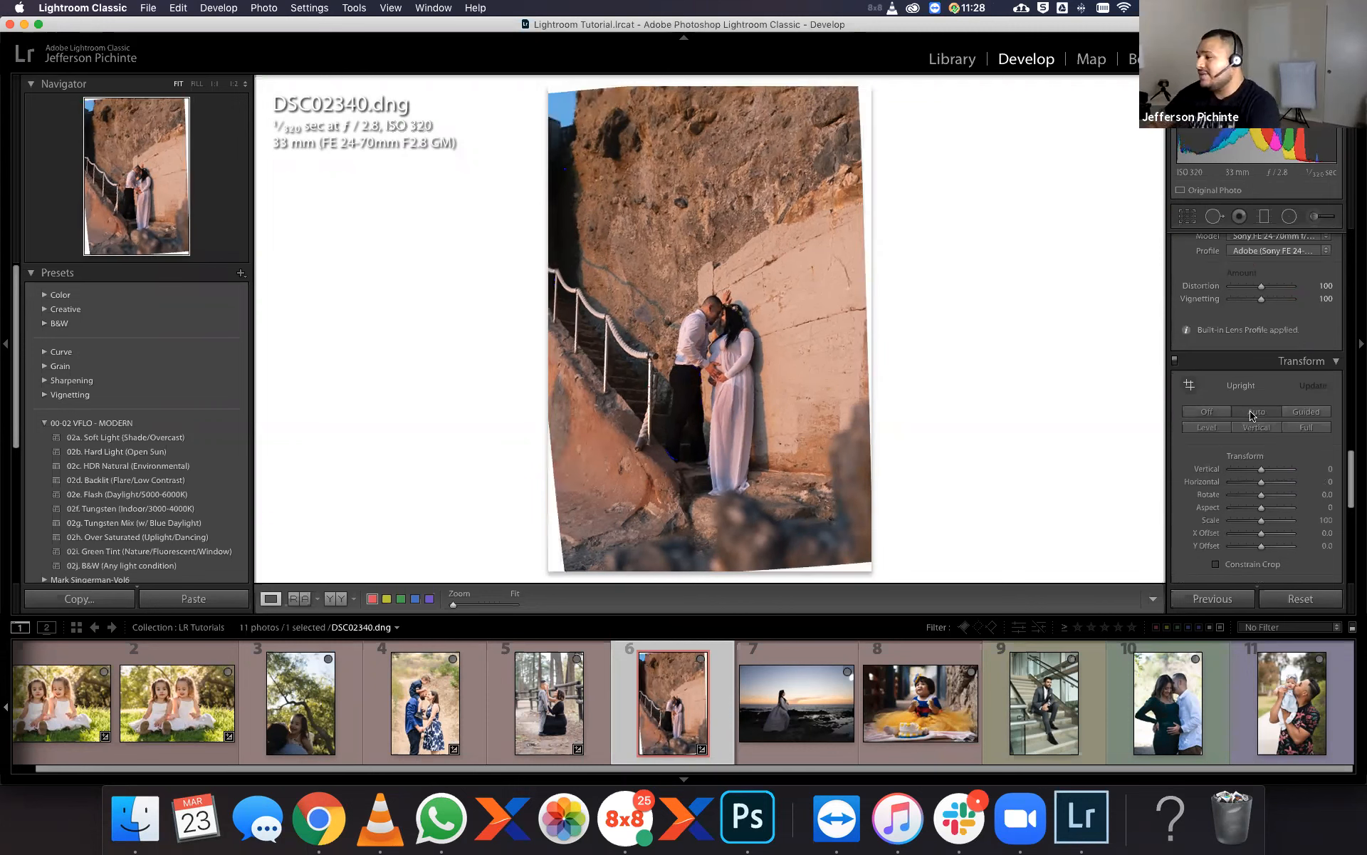
{"action": "left_click", "coordinate": [1208, 414]}
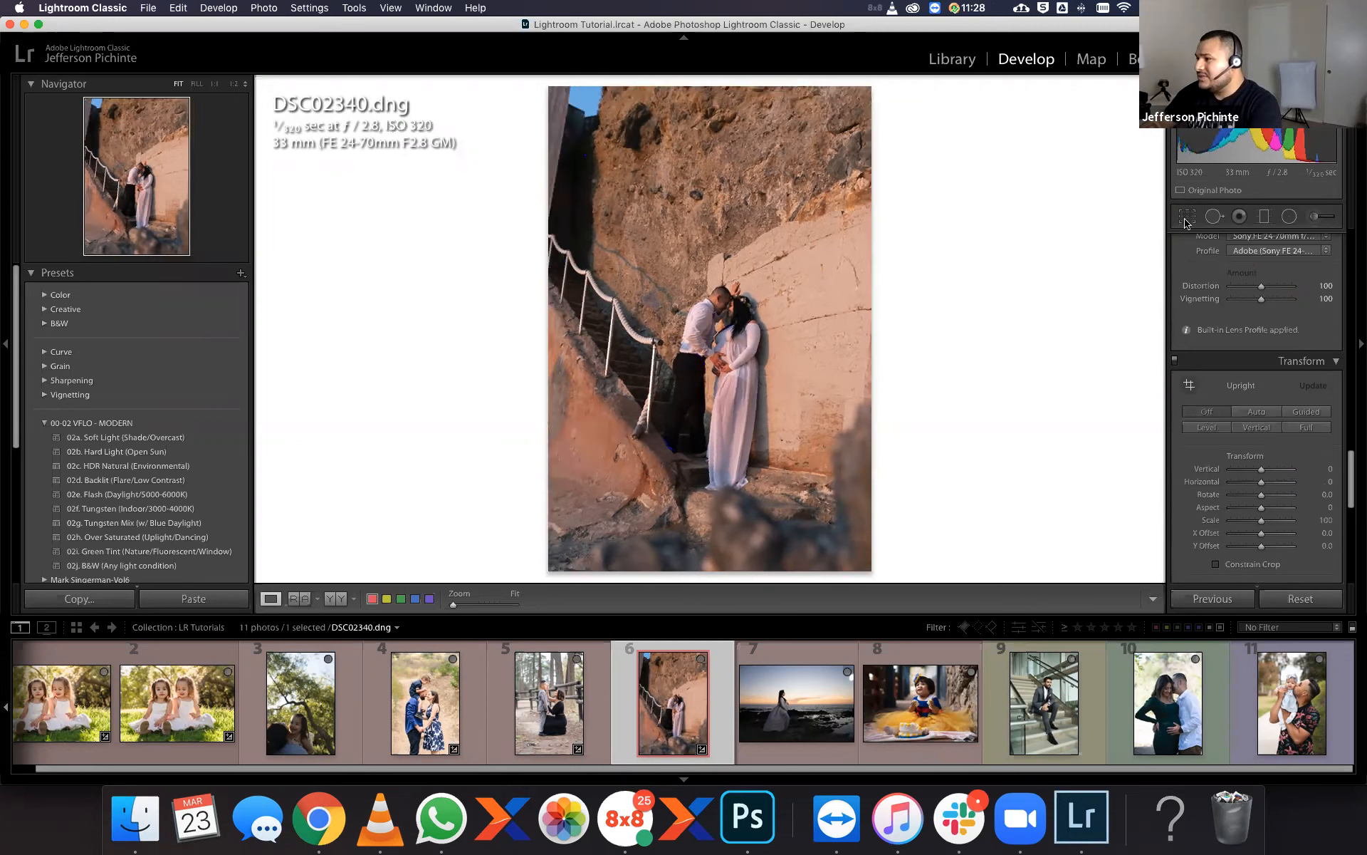
Straighten the couple photo to an angle of −1.56, crop it to 4 x 5 / 8 x 10 around the couple, and finish the crop.
{"action": "left_click", "coordinate": [1188, 217]}
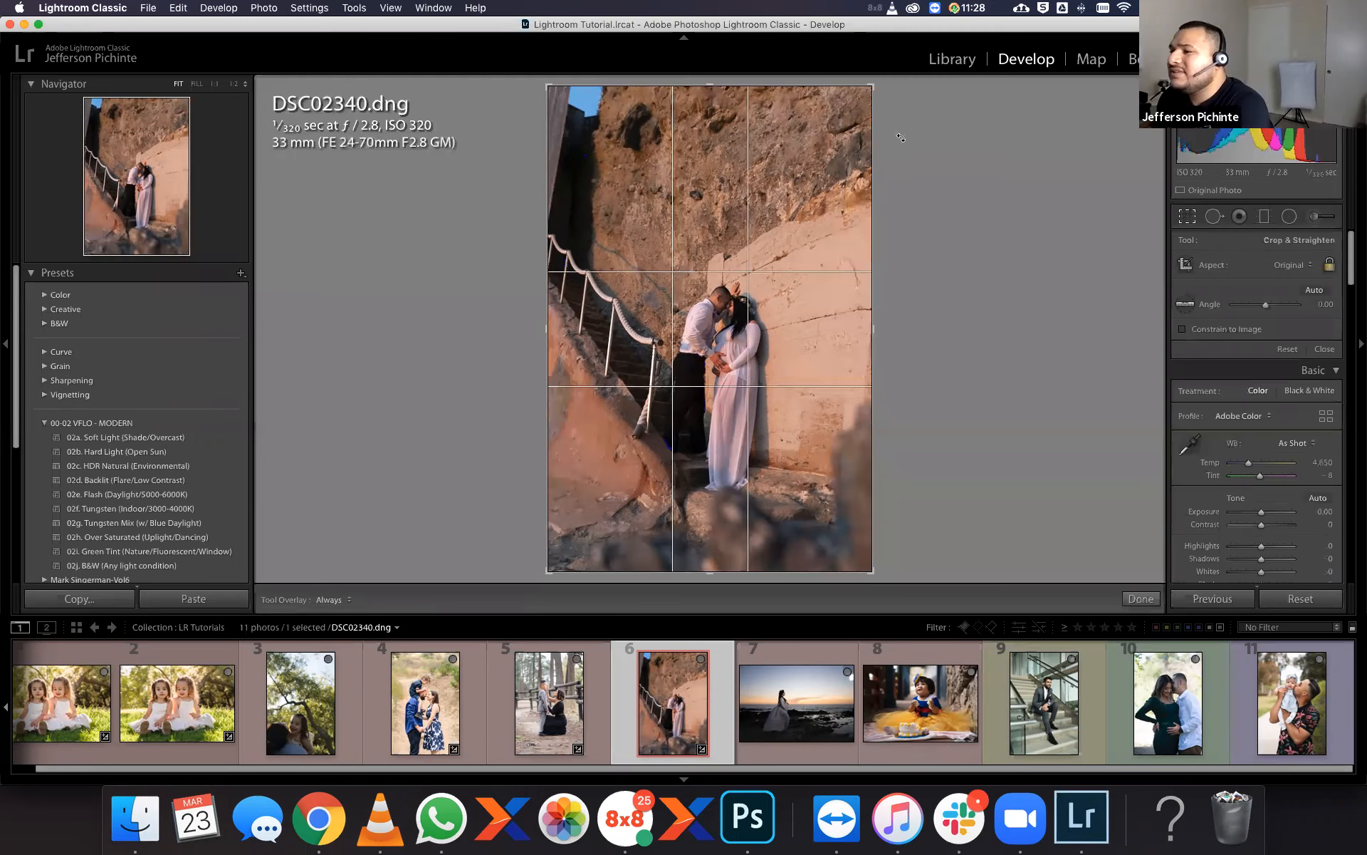
{"action": "left_click_drag", "start_coordinate": [899, 135], "coordinate": [896, 132]}
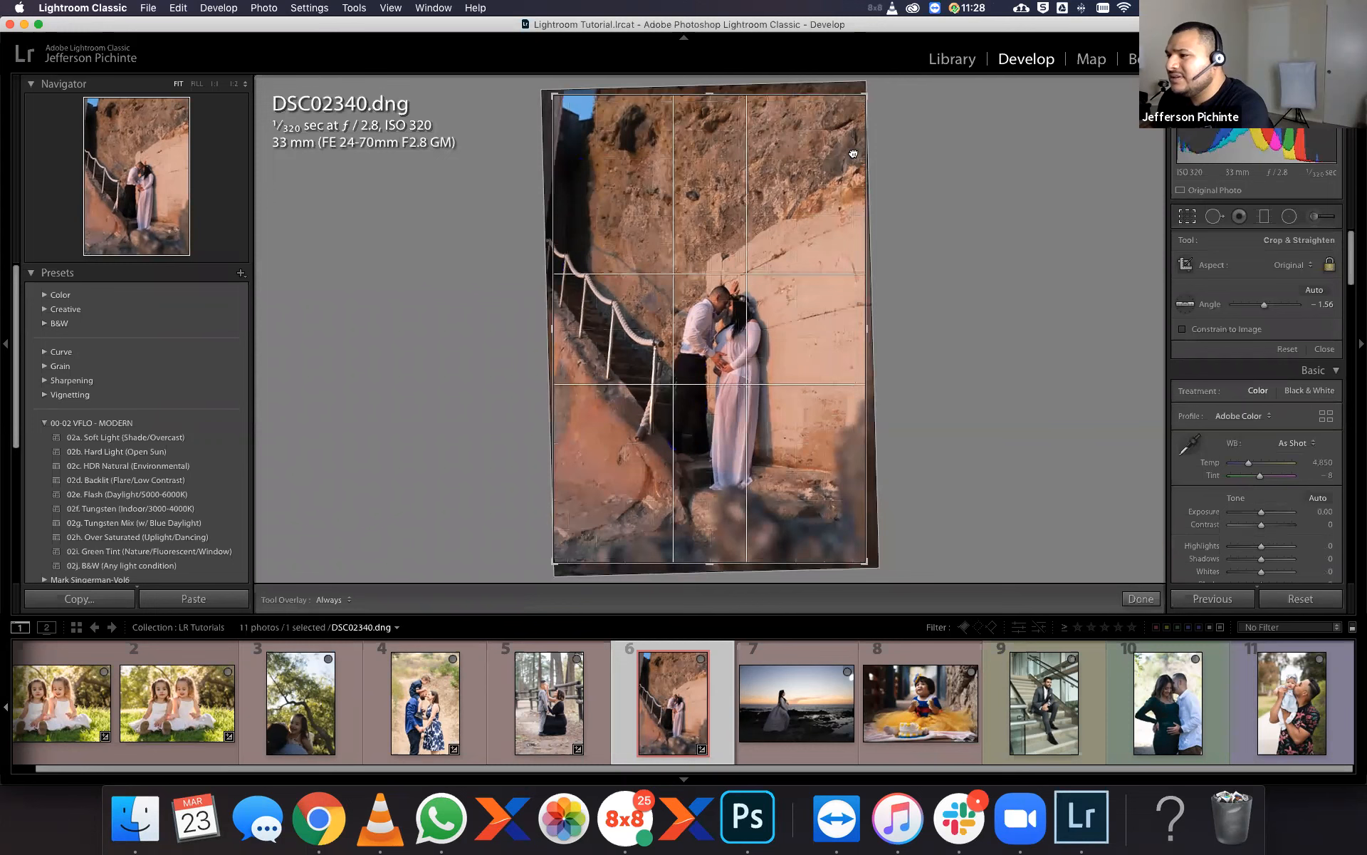
{"action": "left_click_drag", "start_coordinate": [727, 180], "coordinate": [1111, 182]}
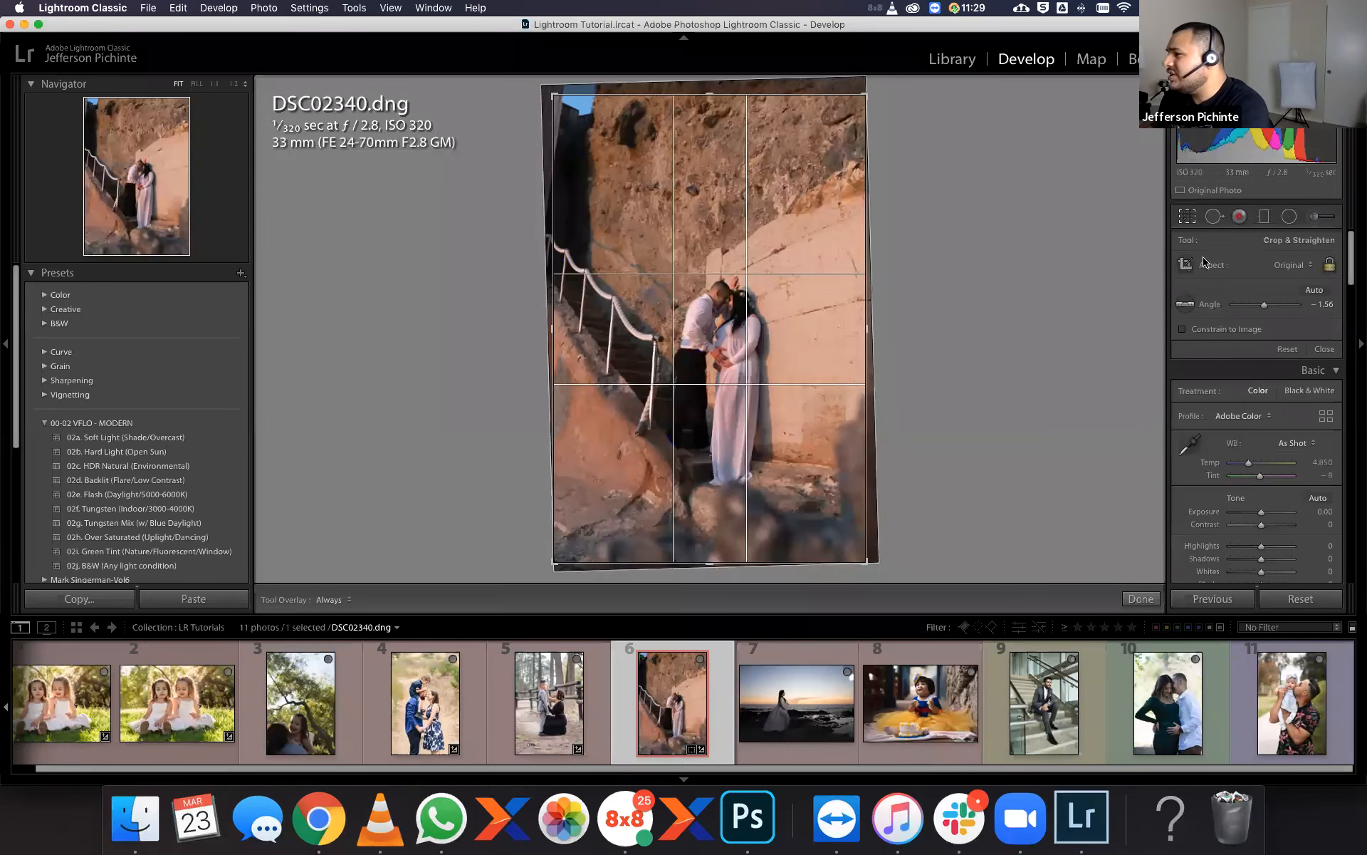
{"action": "left_click", "coordinate": [1287, 263]}
{"action": "left_click", "coordinate": [1266, 303]}
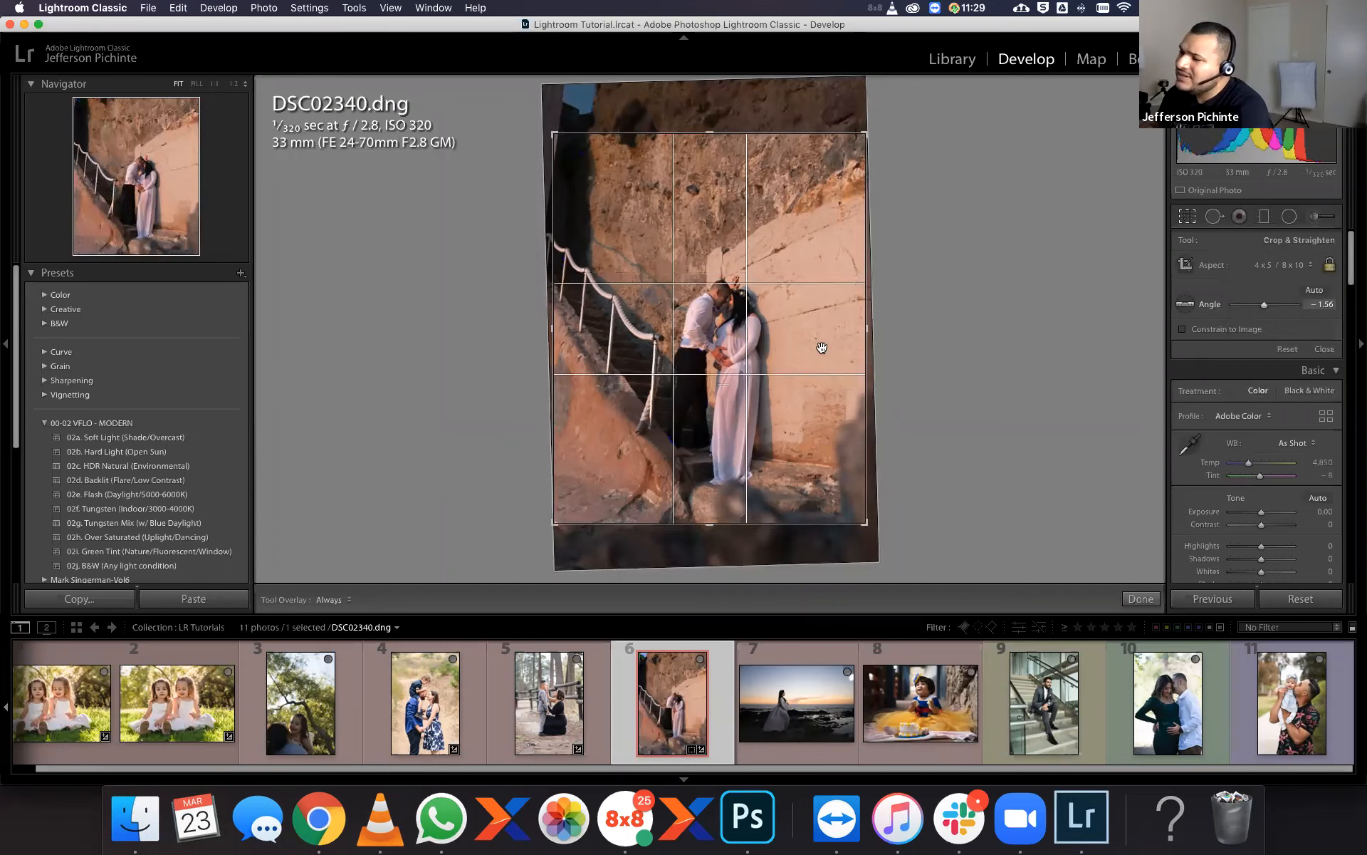
{"action": "left_click_drag", "start_coordinate": [714, 341], "coordinate": [694, 302]}
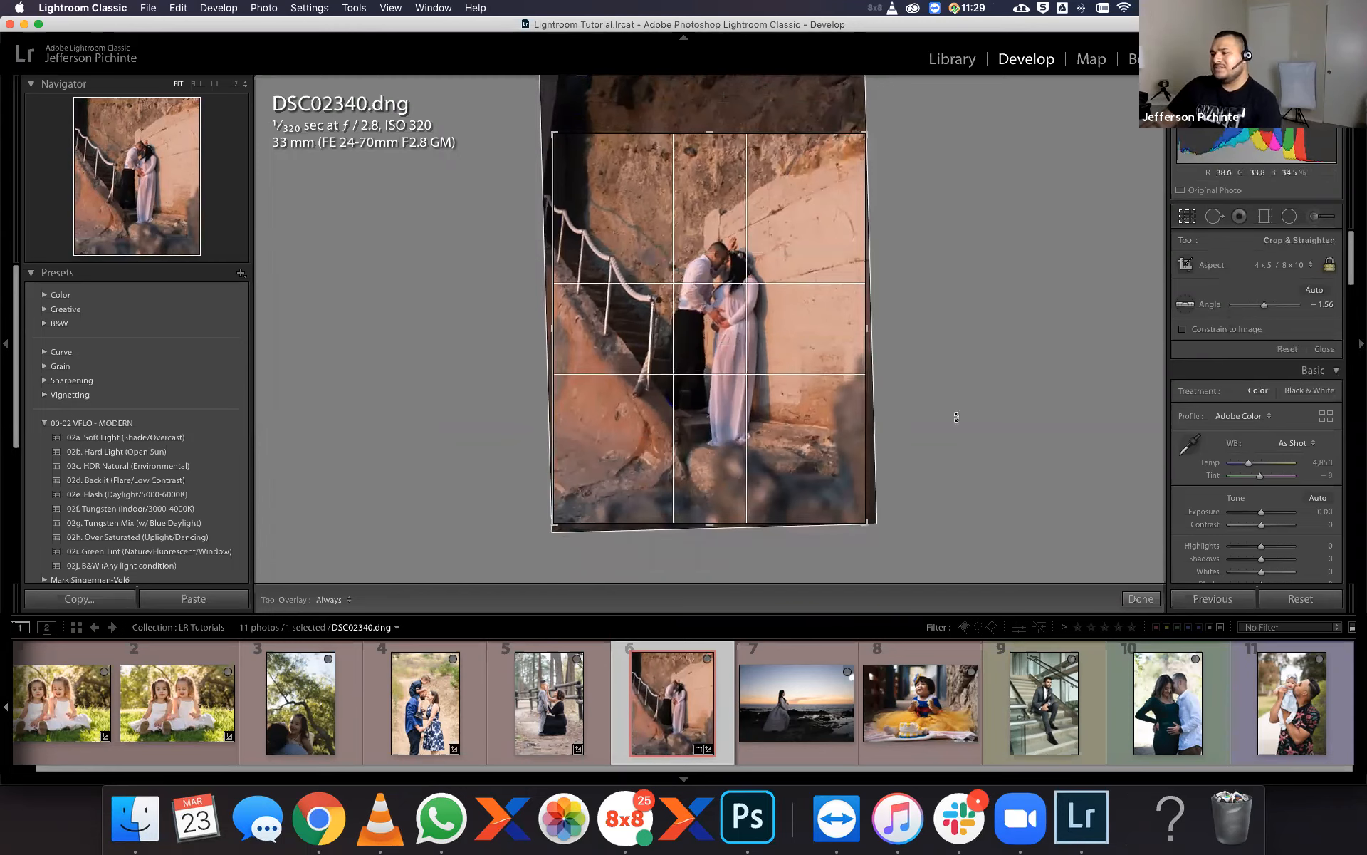
{"action": "left_click", "coordinate": [1140, 599]}
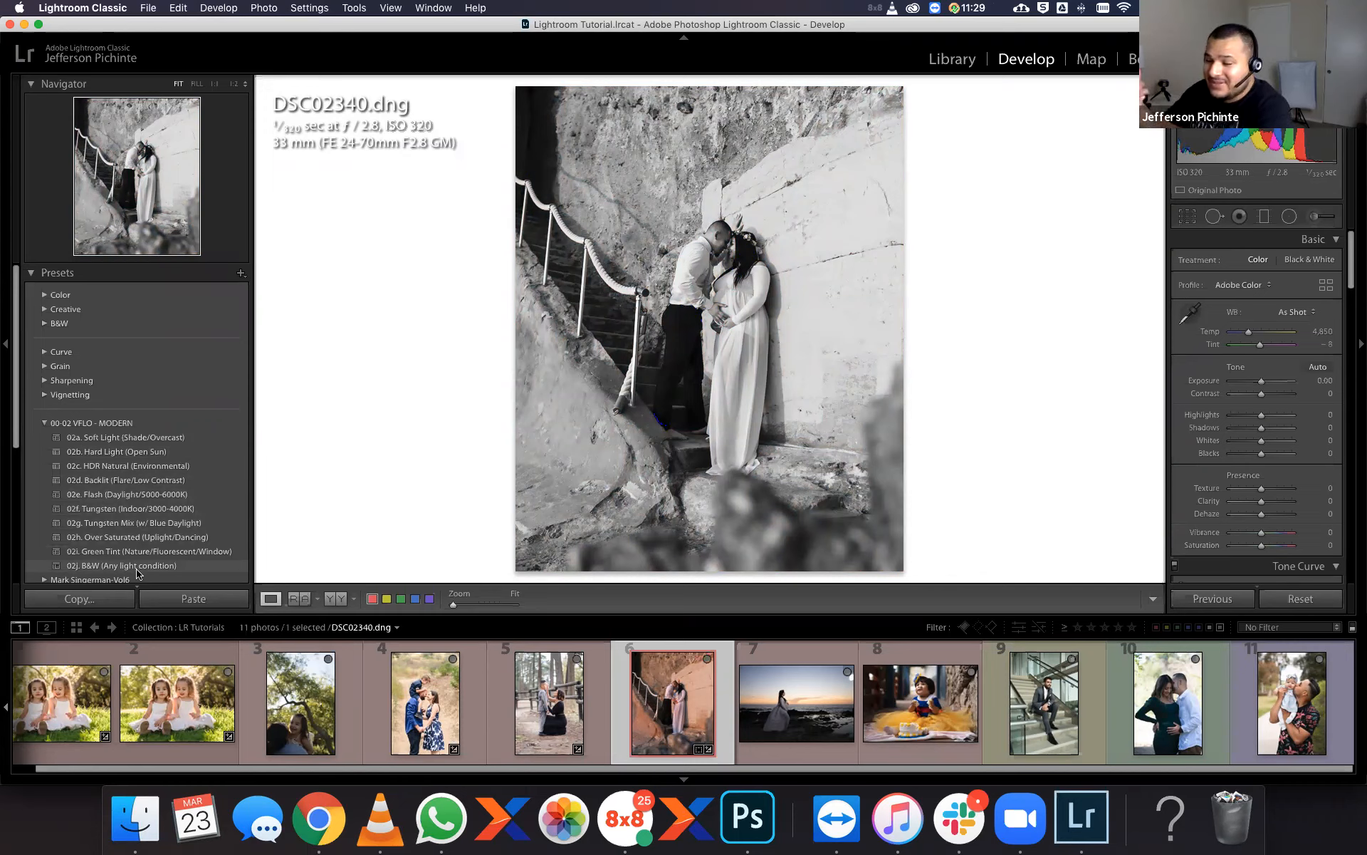
Apply the 02a. Soft Light (Shade/Overcast) preset and sample white balance from the woman's dress, settling on Temp 4,300 and Tint −44.
{"action": "left_click", "coordinate": [107, 440]}
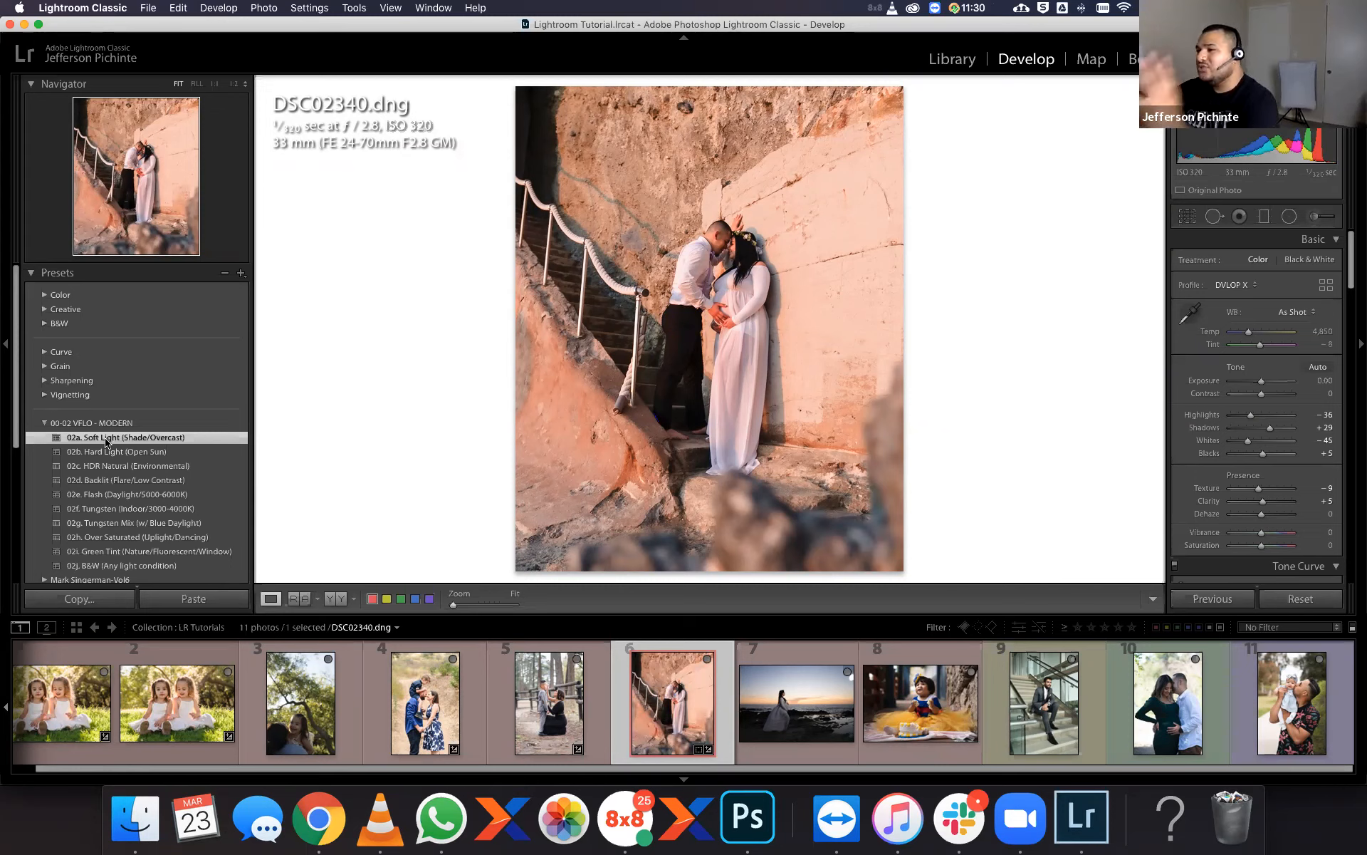
{"action": "left_click", "coordinate": [1192, 308]}
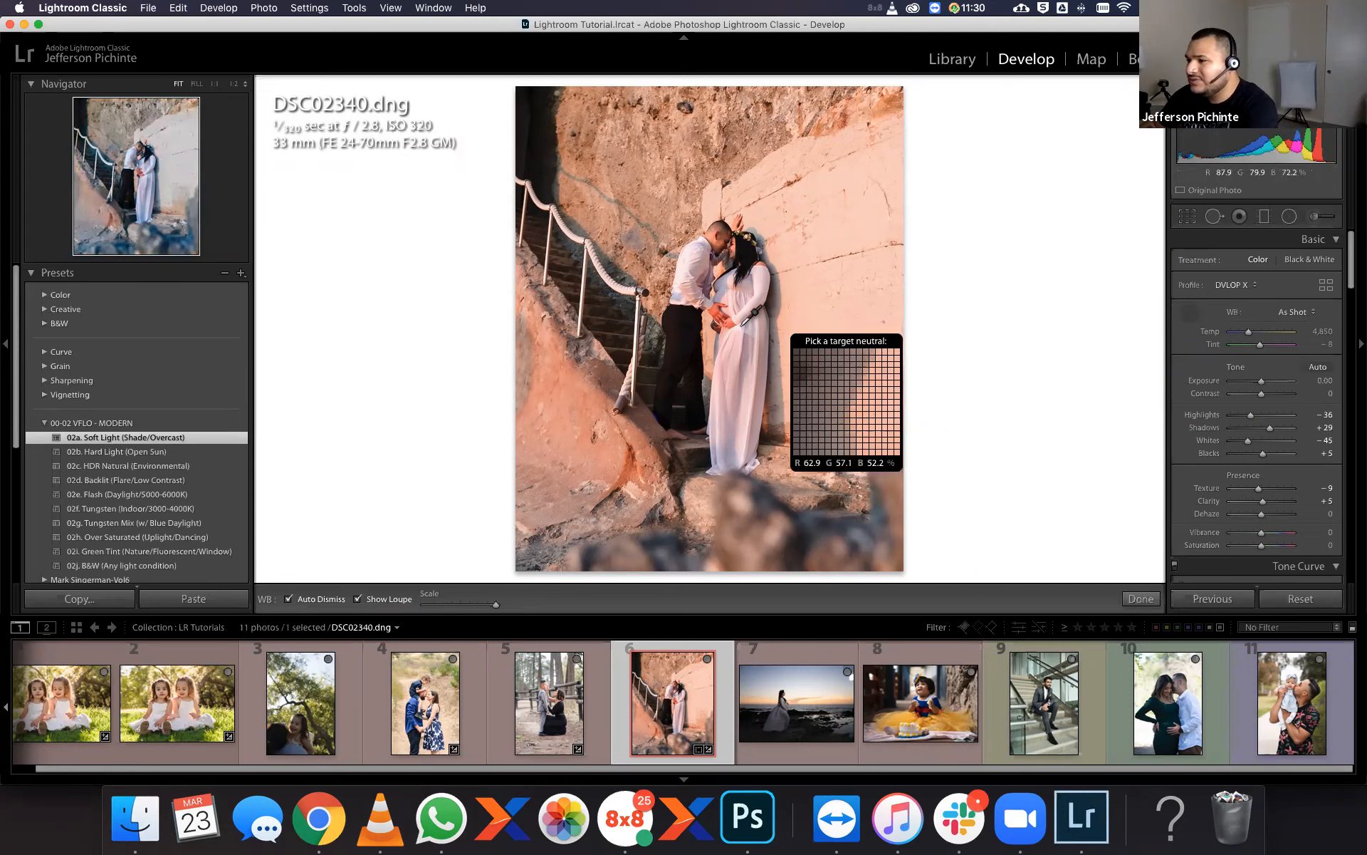
{"action": "left_click", "coordinate": [740, 327]}
{"action": "left_click", "coordinate": [1191, 314]}
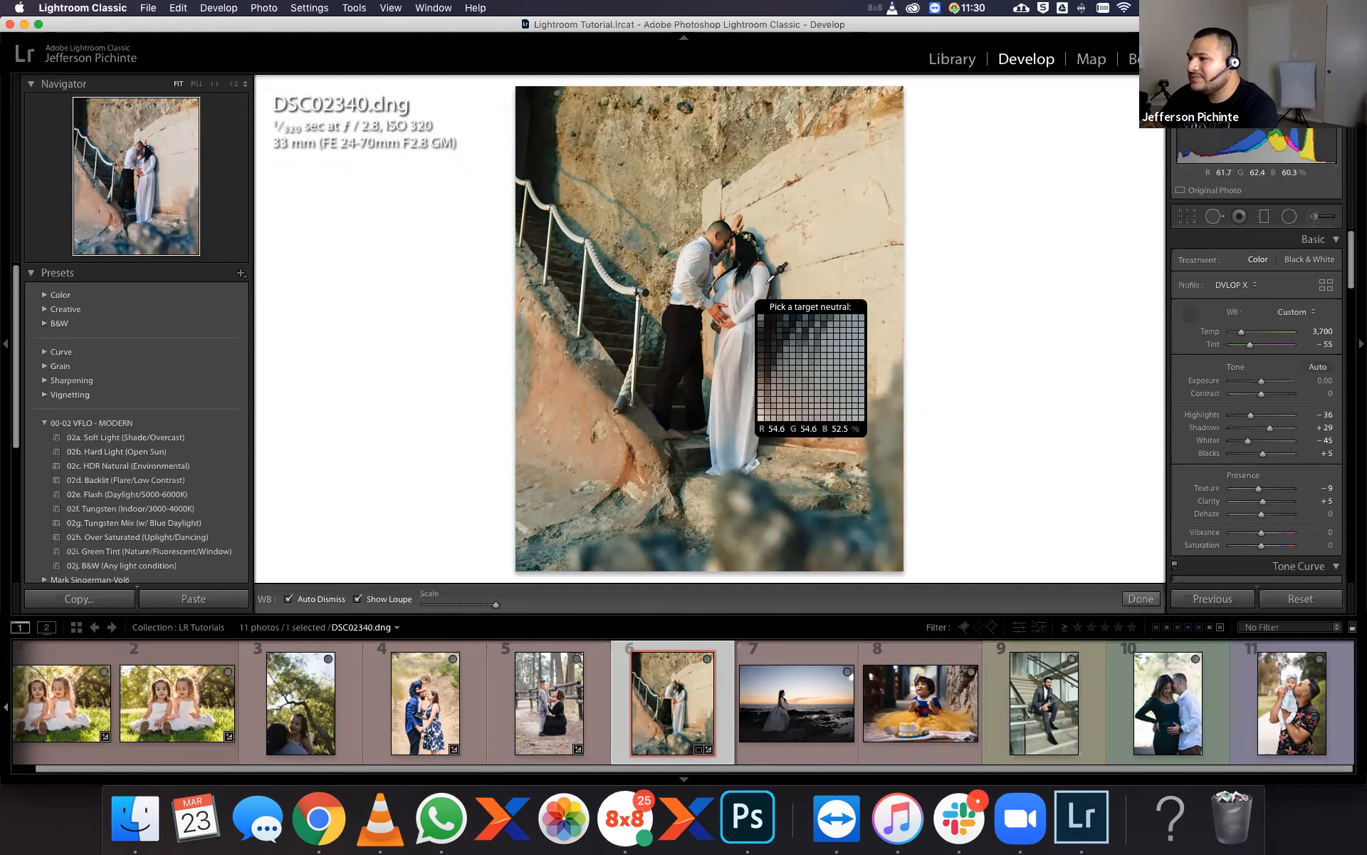
{"action": "left_click", "coordinate": [760, 286]}
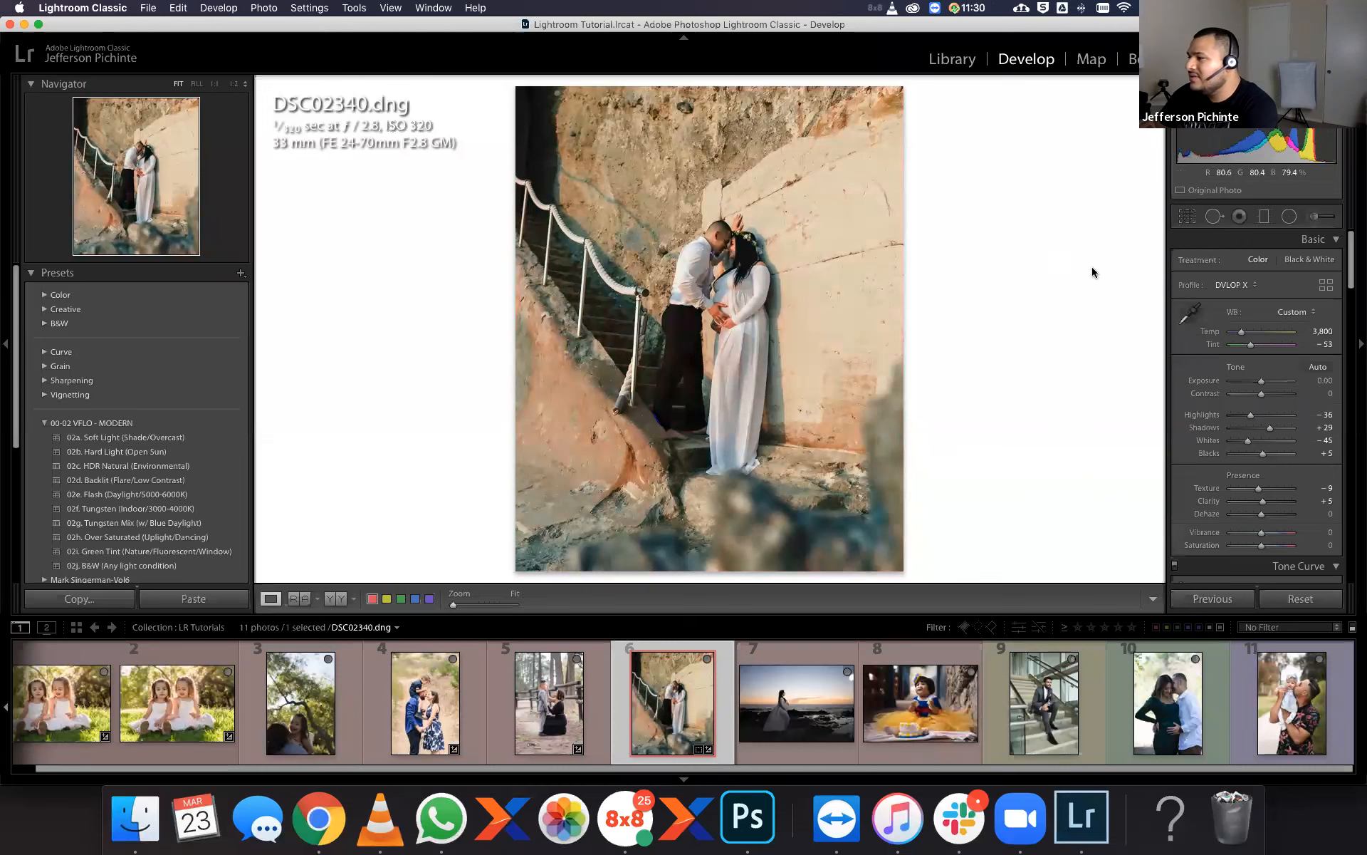
{"action": "left_click", "coordinate": [1187, 312]}
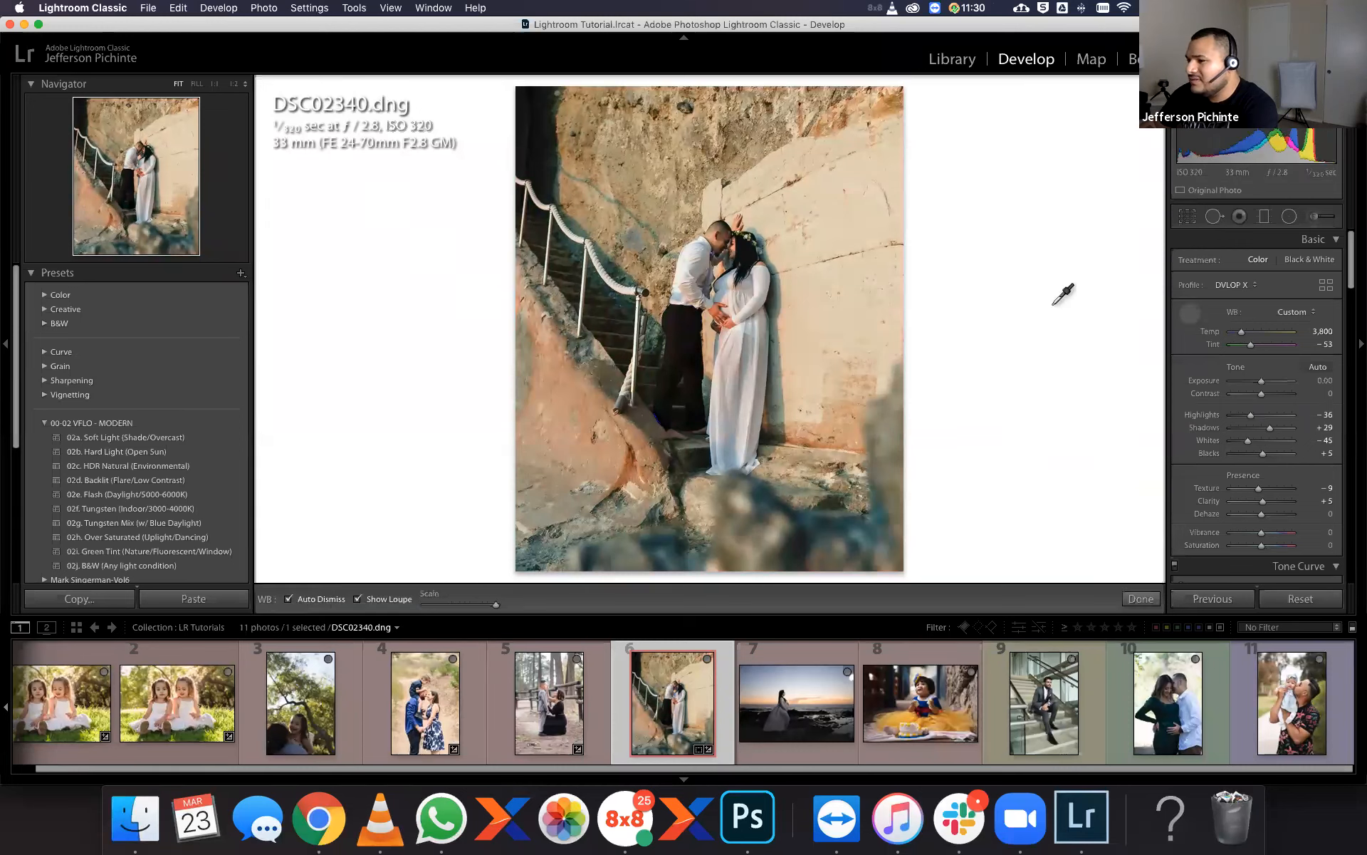
{"action": "left_click", "coordinate": [757, 464]}
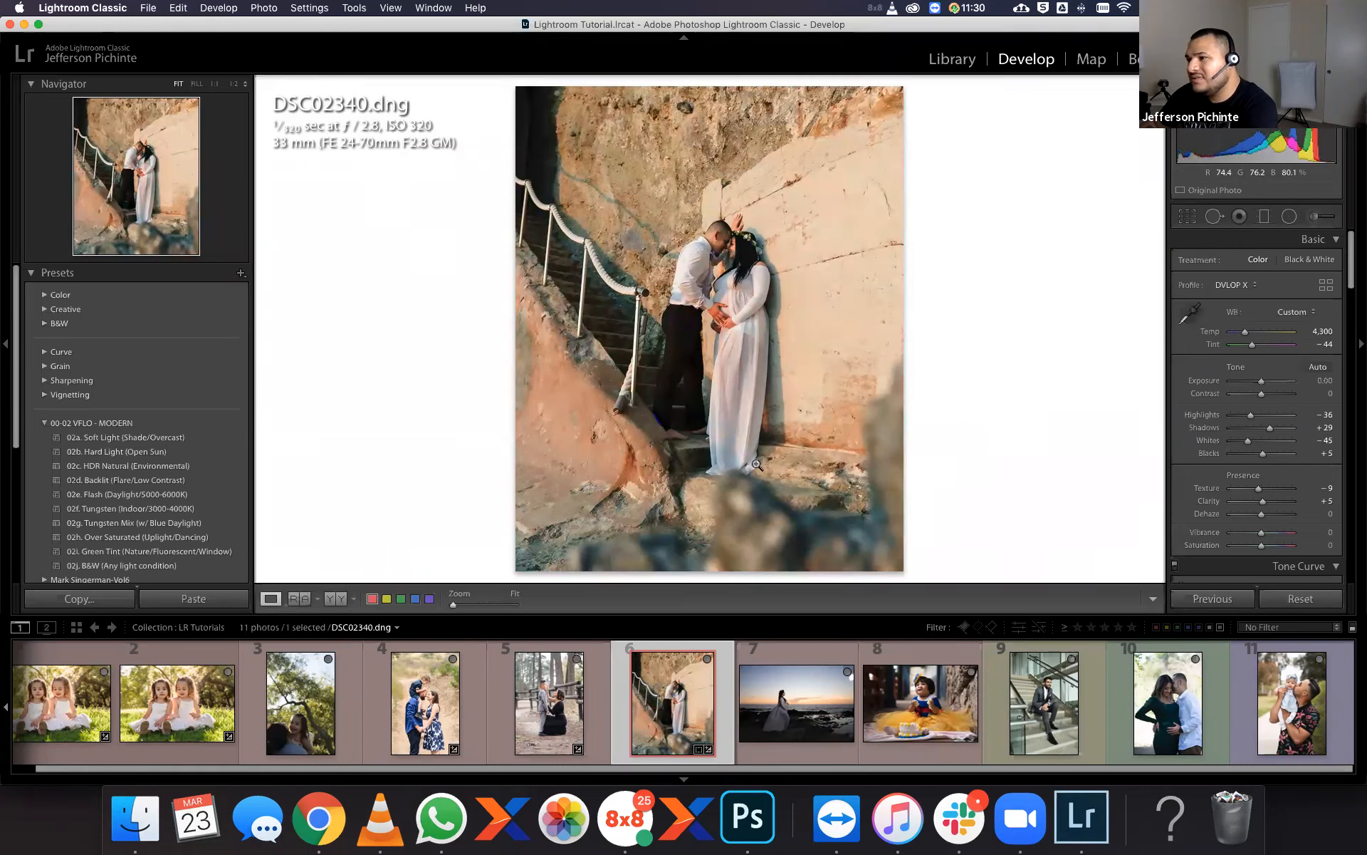
Raise the couple photo's Exposure to +0.60.
{"action": "left_click", "coordinate": [1321, 380]}
{"action": "type", "text": "0.5"}
{"action": "key", "text": "Return"}
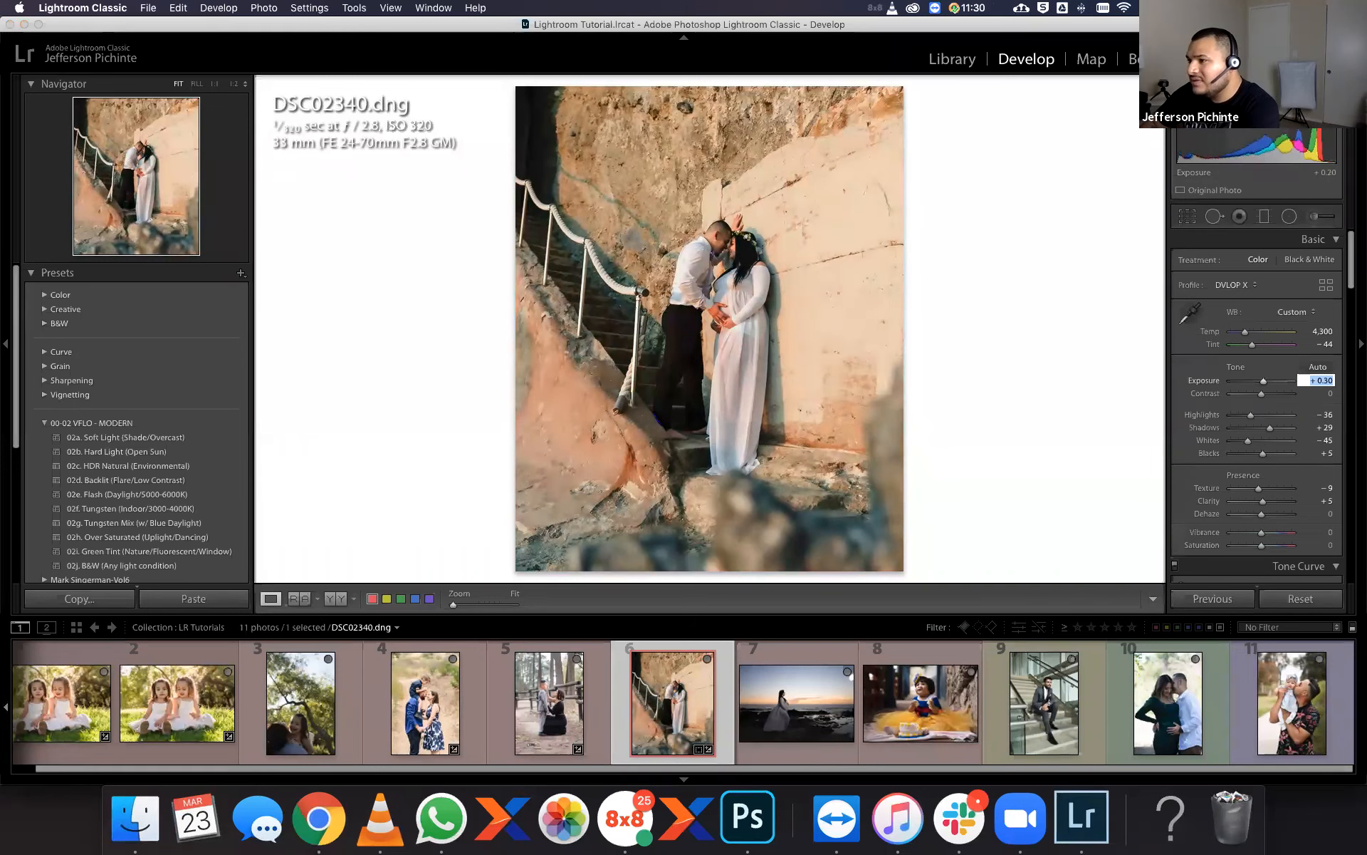
{"action": "key", "text": "Up"}
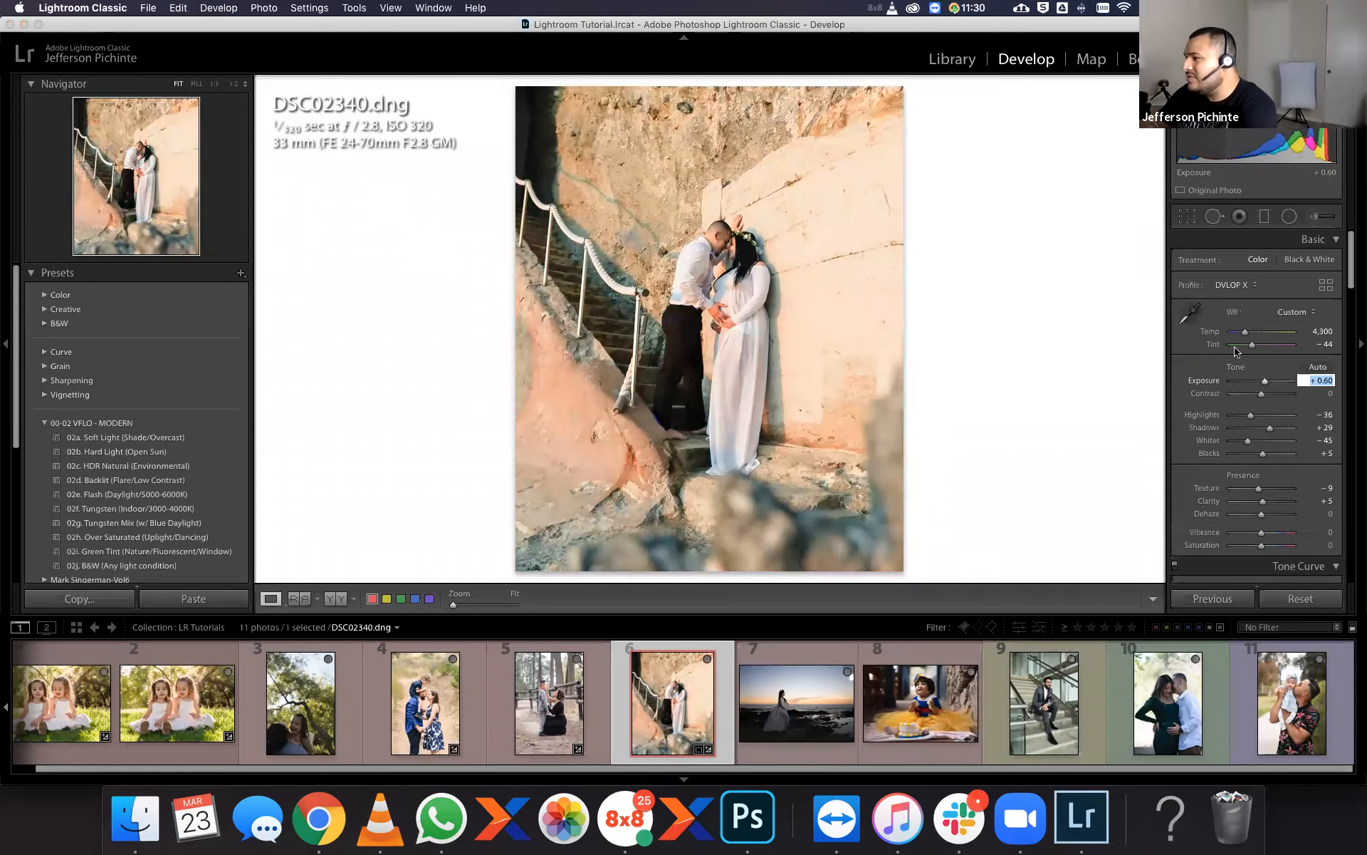
Resample the couple photo's white balance from the man's shirt and a second neutral spot, settling on Temp 3,850 and Tint −35.
{"action": "left_click", "coordinate": [1193, 319]}
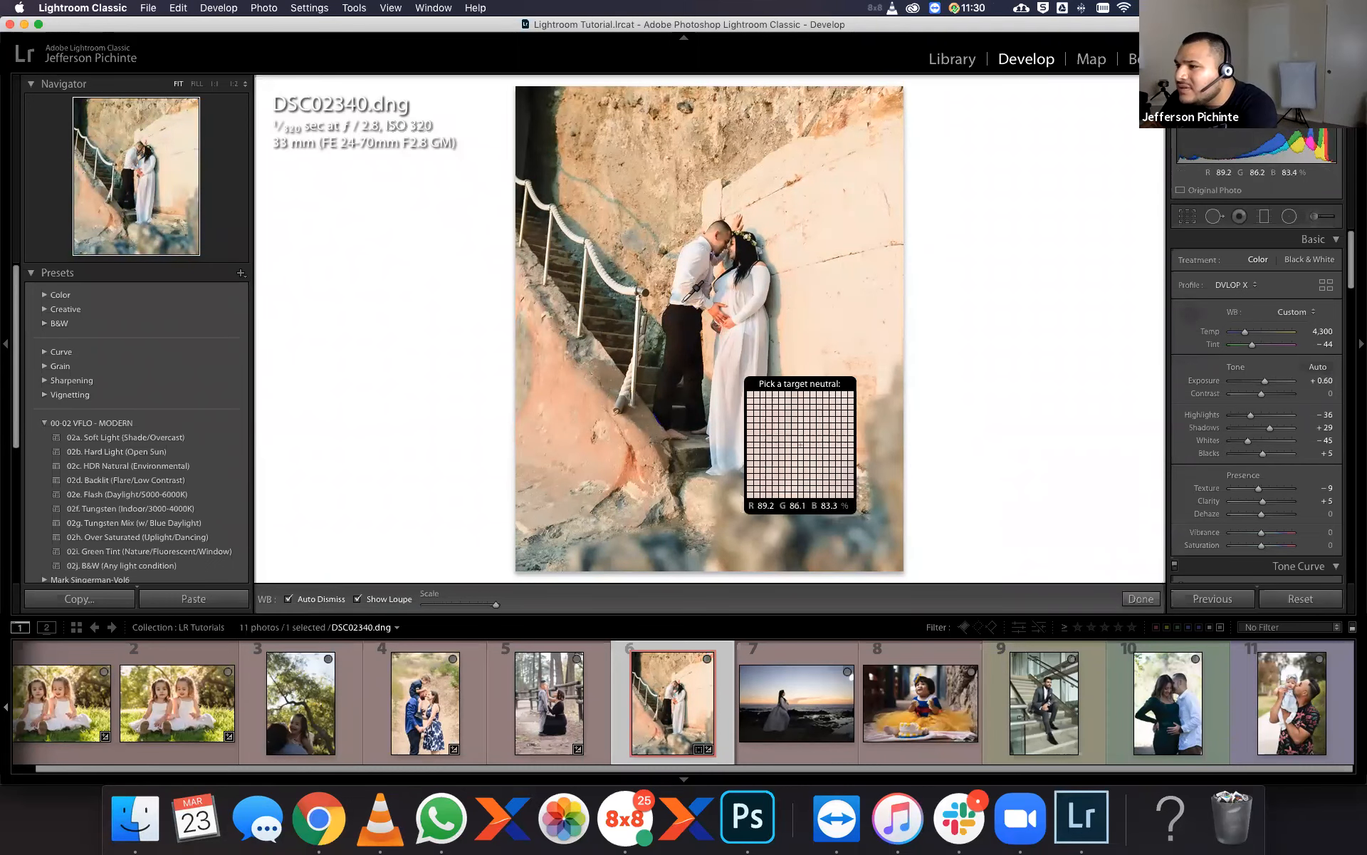
{"action": "left_click", "coordinate": [676, 303]}
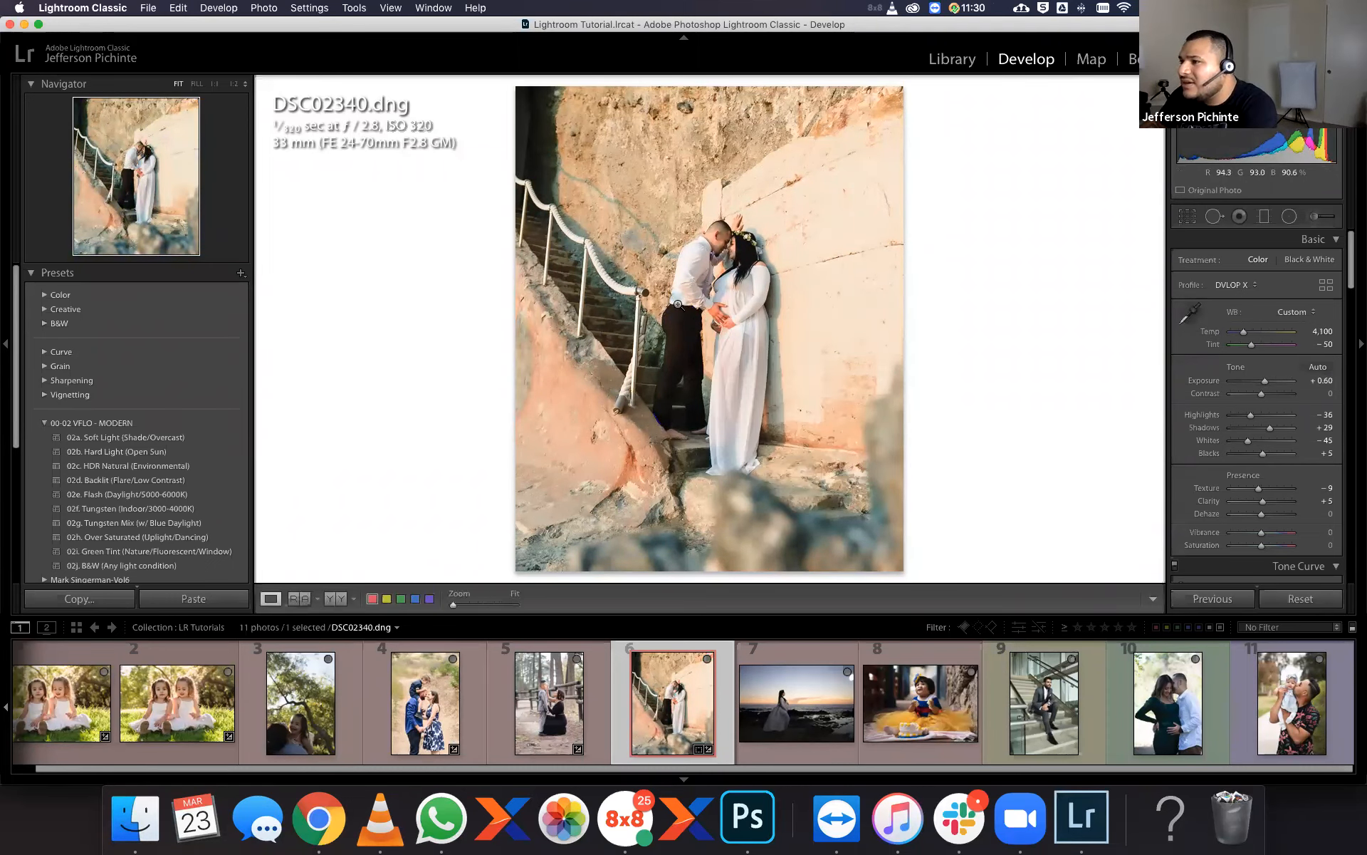
{"action": "left_click", "coordinate": [1189, 315]}
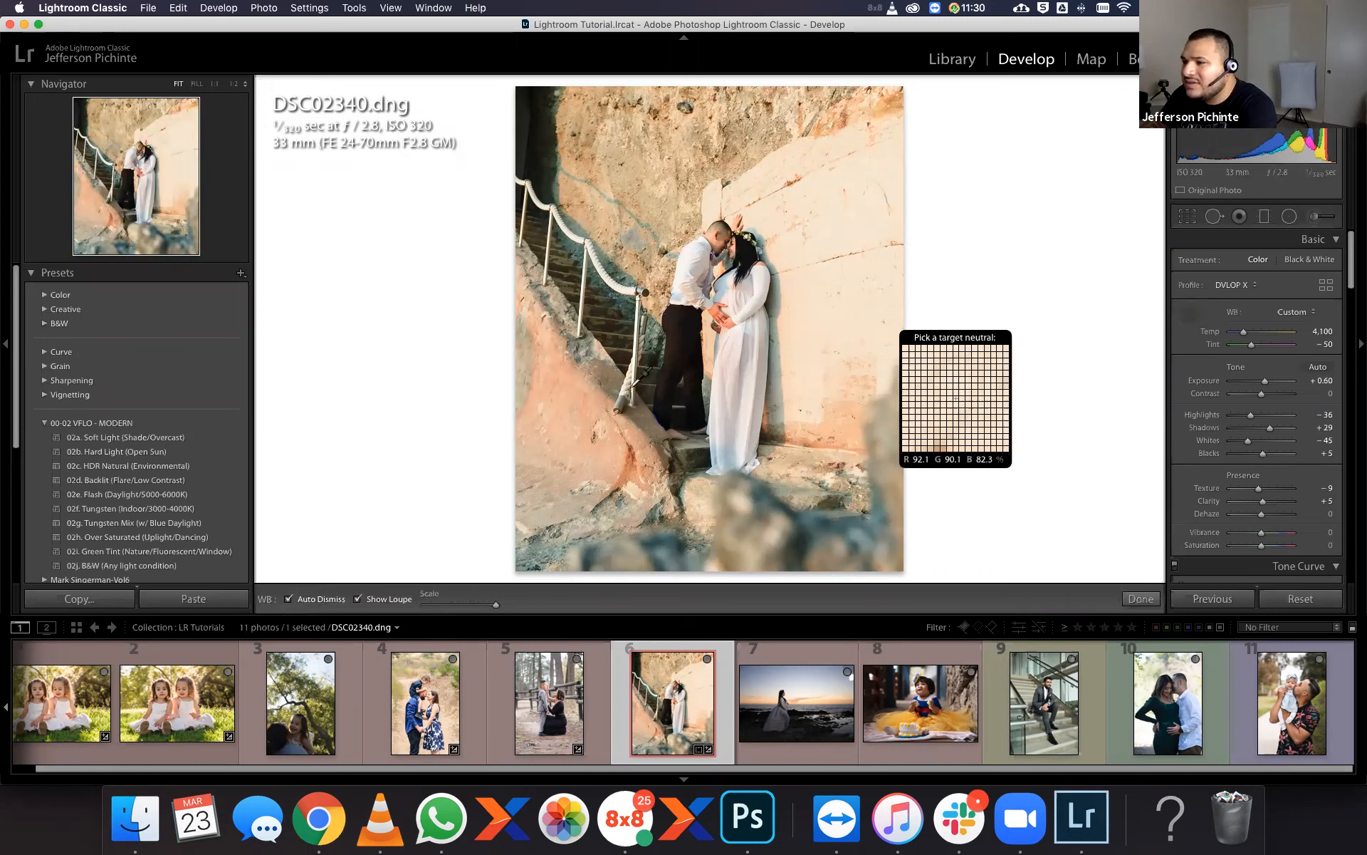
{"action": "left_click", "coordinate": [623, 390]}
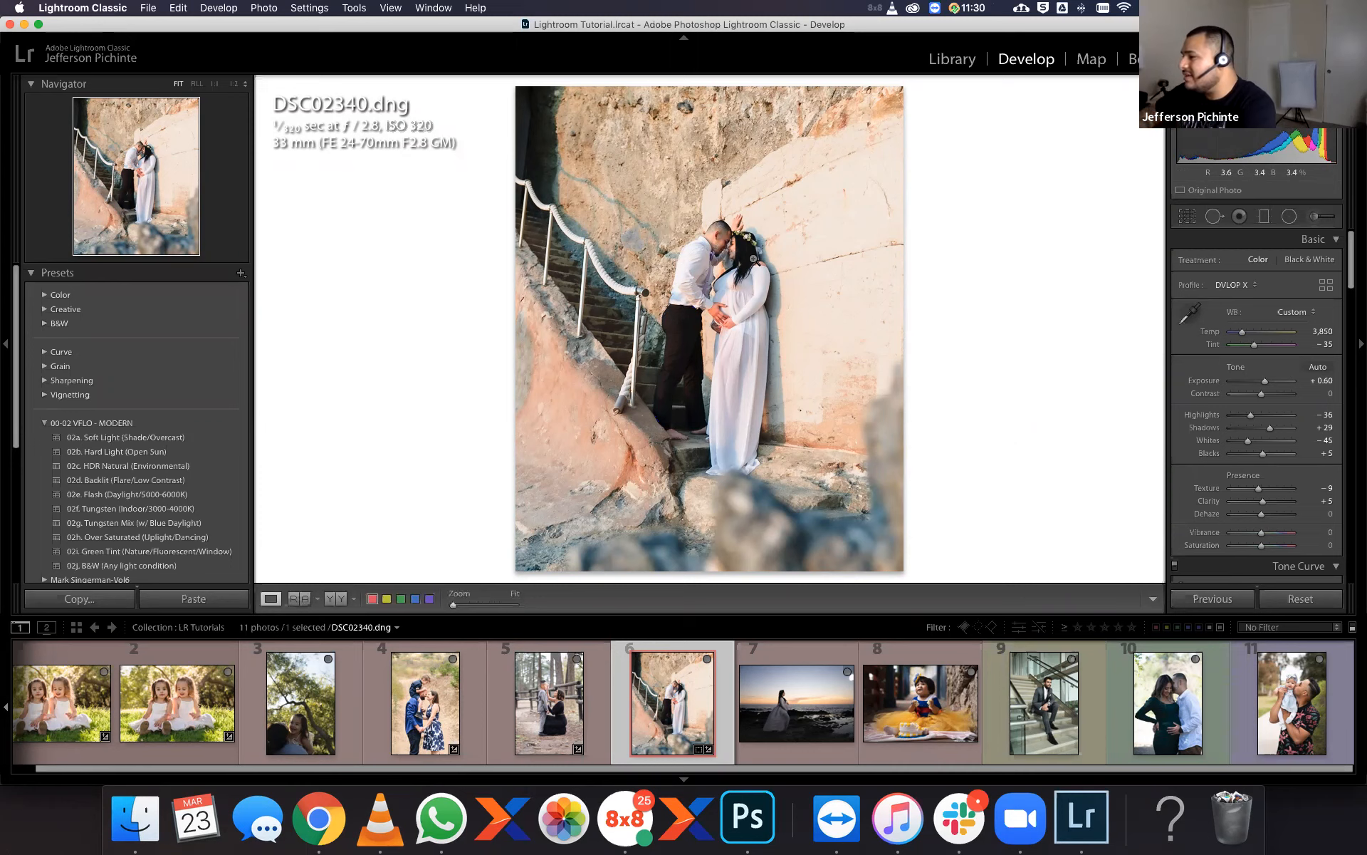
Check the couple's skin tones up close and fine-tune white balance to Temp 3,947 and Tint −32.
{"action": "left_click", "coordinate": [727, 246]}
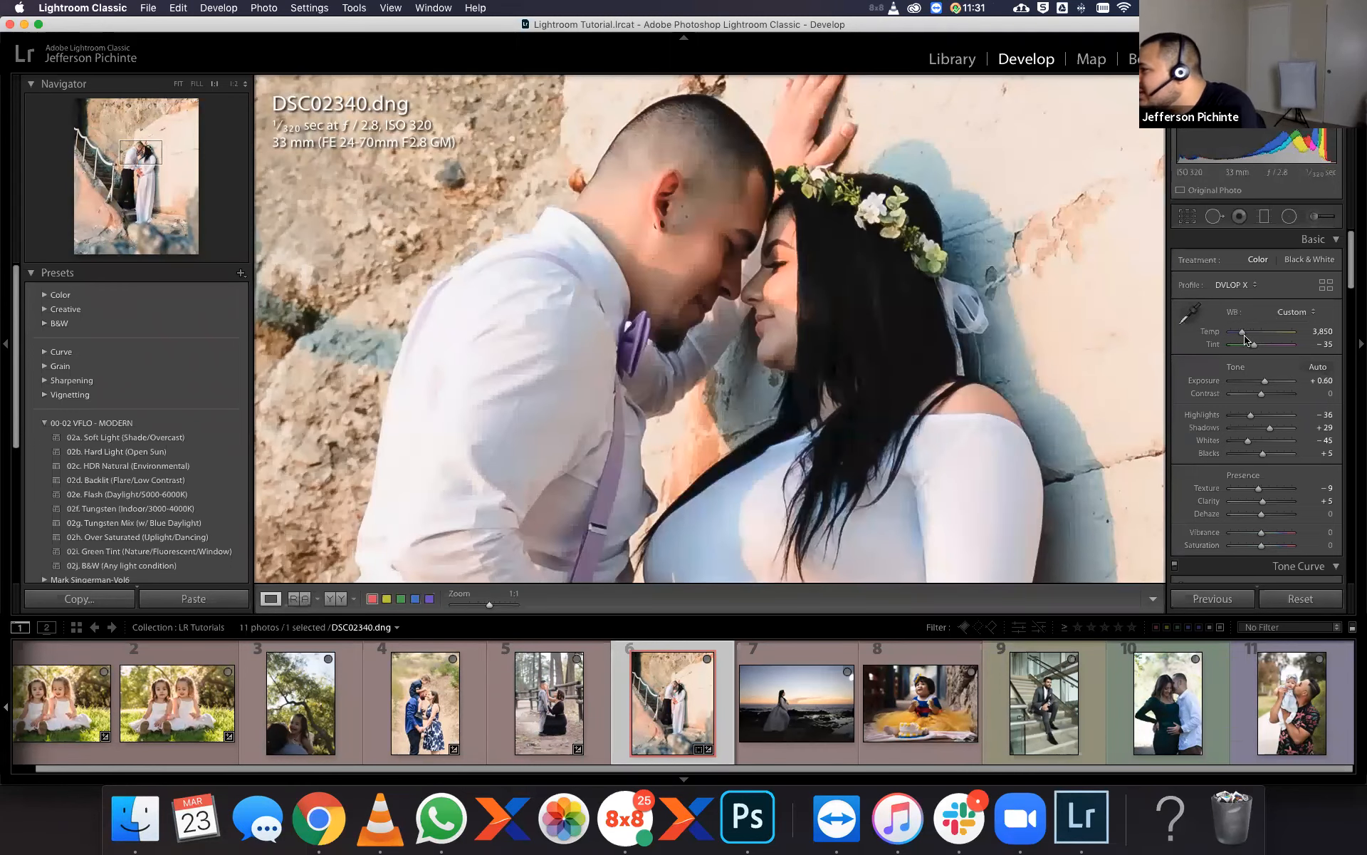
{"action": "left_click_drag", "start_coordinate": [1244, 336], "coordinate": [1244, 336]}
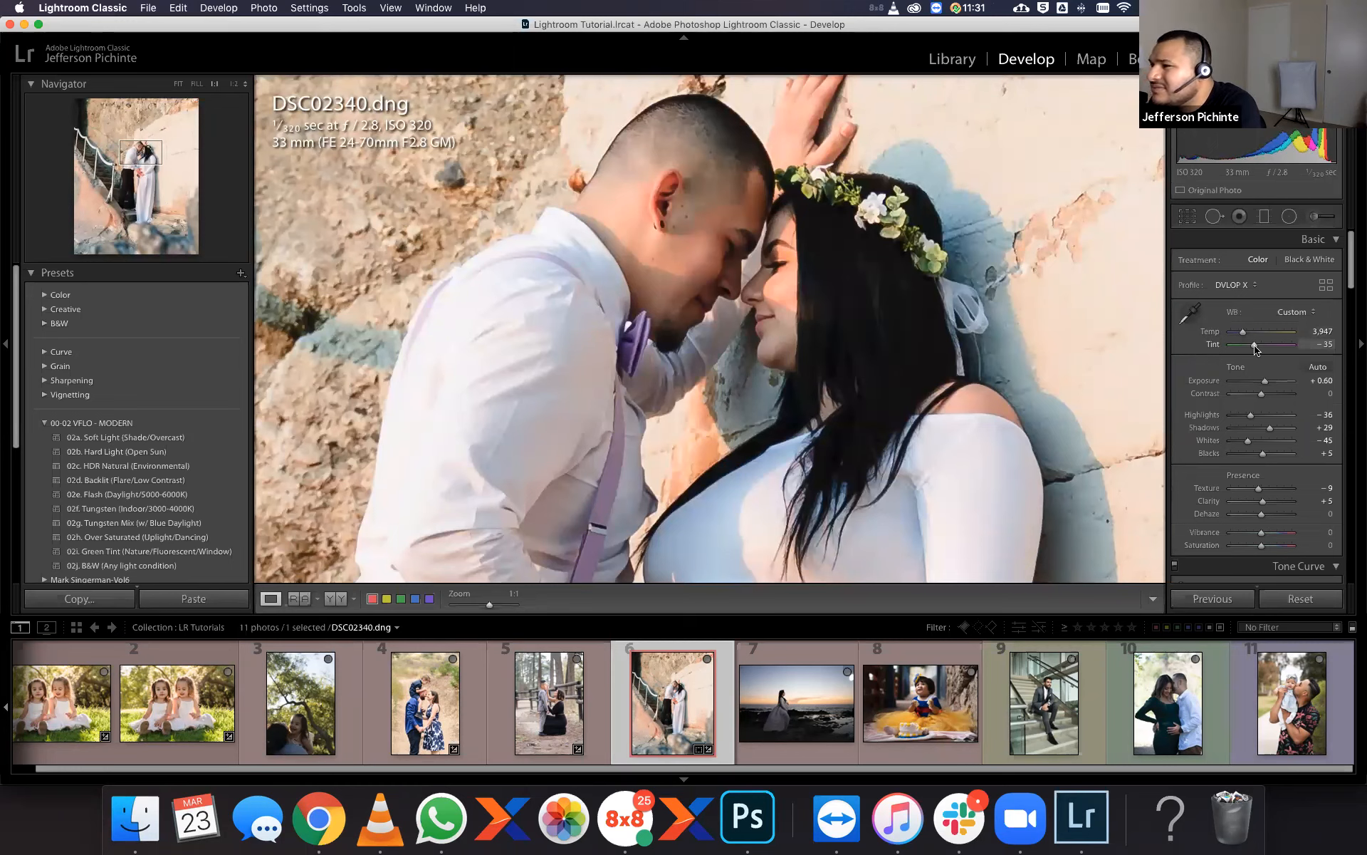
{"action": "left_click_drag", "start_coordinate": [1255, 348], "coordinate": [1256, 349]}
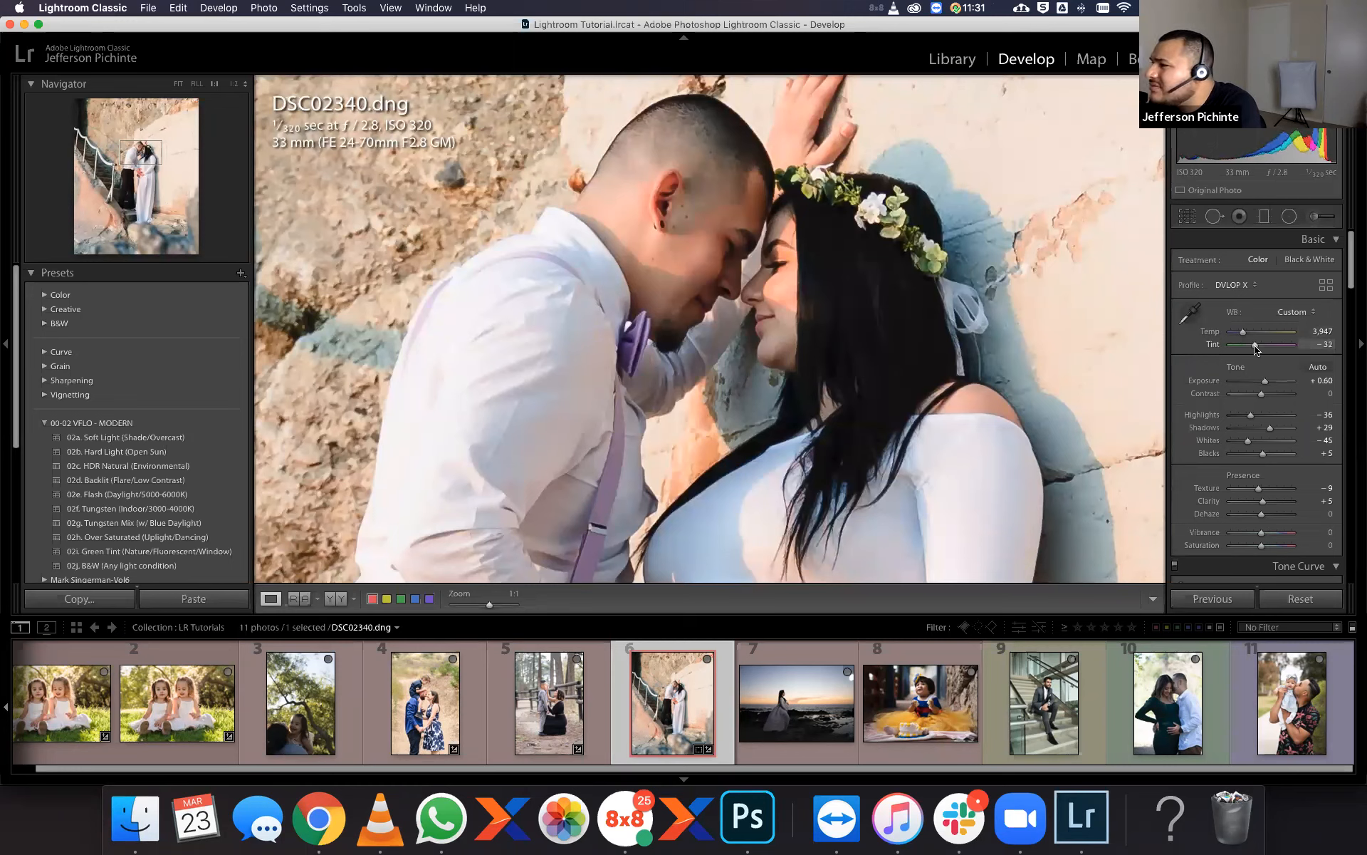
{"action": "left_click", "coordinate": [941, 374]}
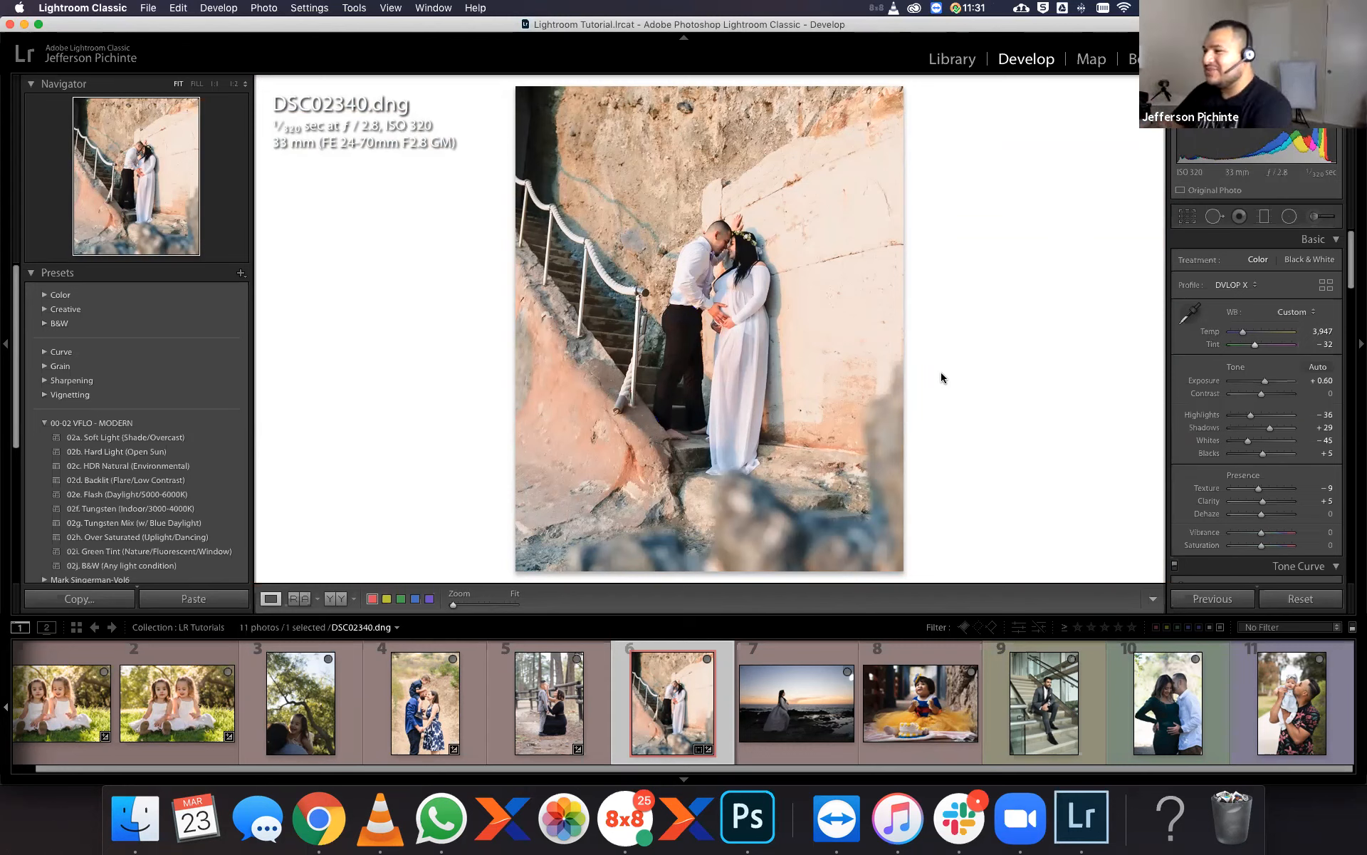
{"action": "left_click", "coordinate": [708, 304]}
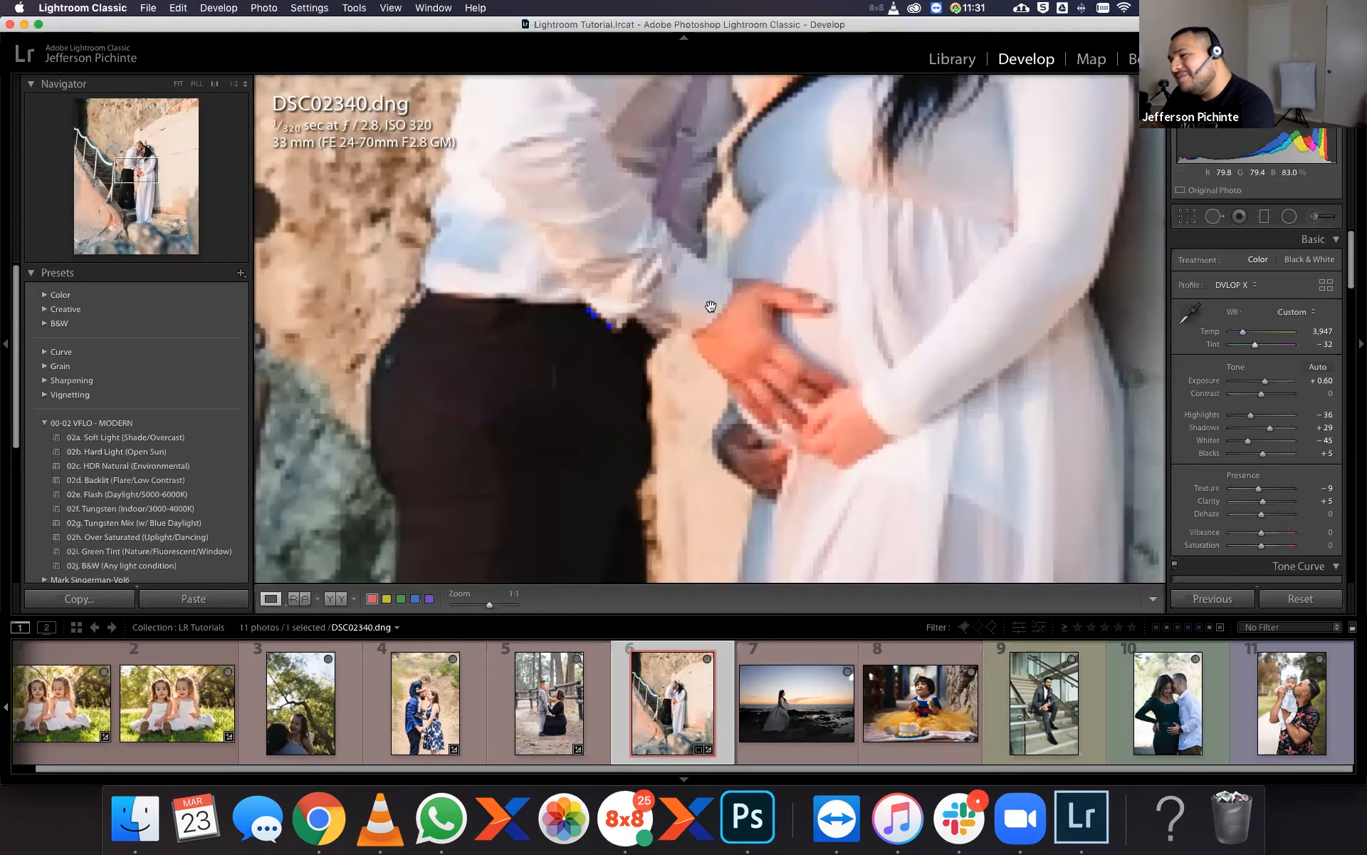
{"action": "left_click", "coordinate": [709, 304]}
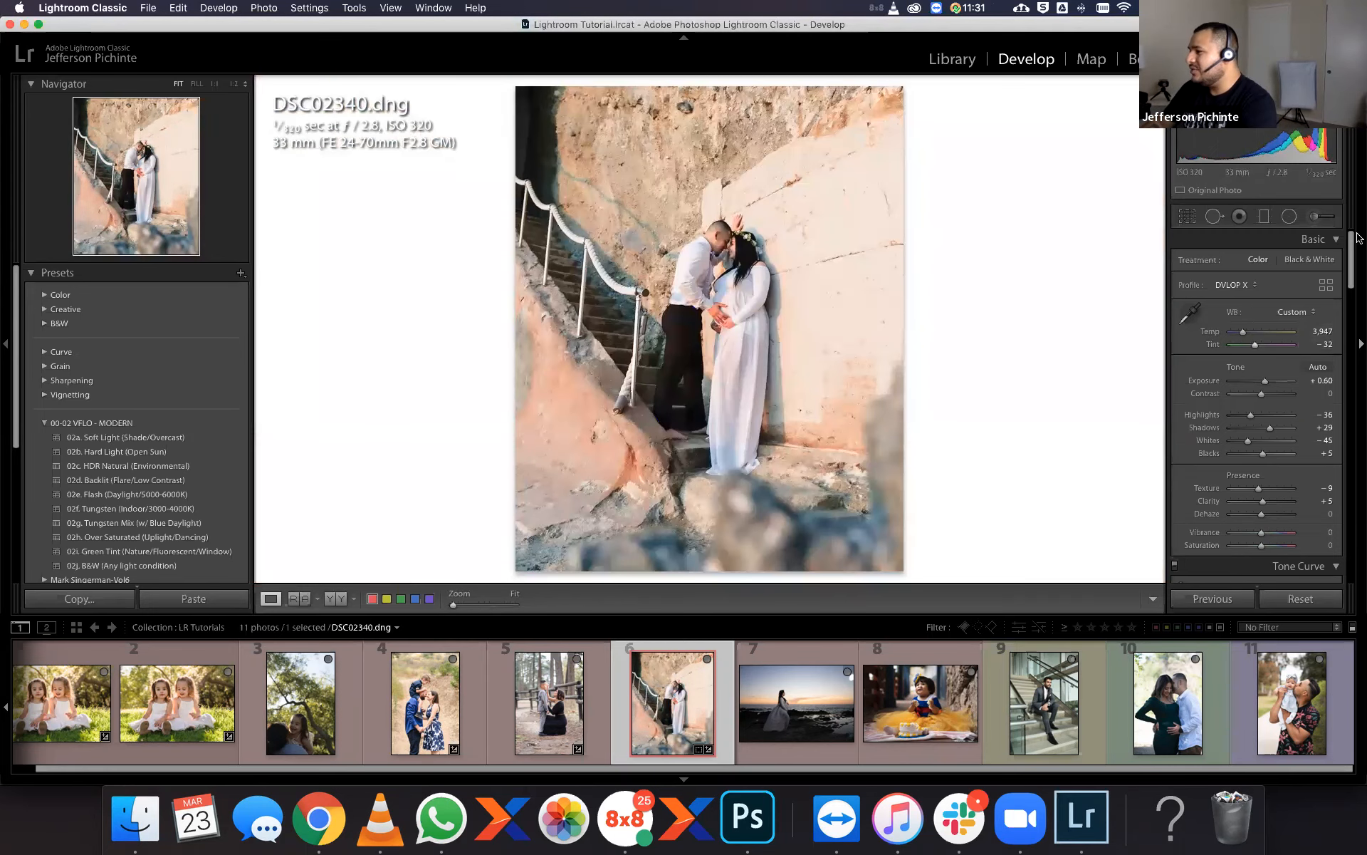
Set the couple photo's Contrast to +9, Shadows to +56, Whites to −65 and Blacks to −14.
{"action": "scroll", "coordinate": [1352, 264], "scroll_direction": "down", "scroll_amount": 3}
{"action": "left_click_drag", "start_coordinate": [1262, 328], "coordinate": [1267, 333]}
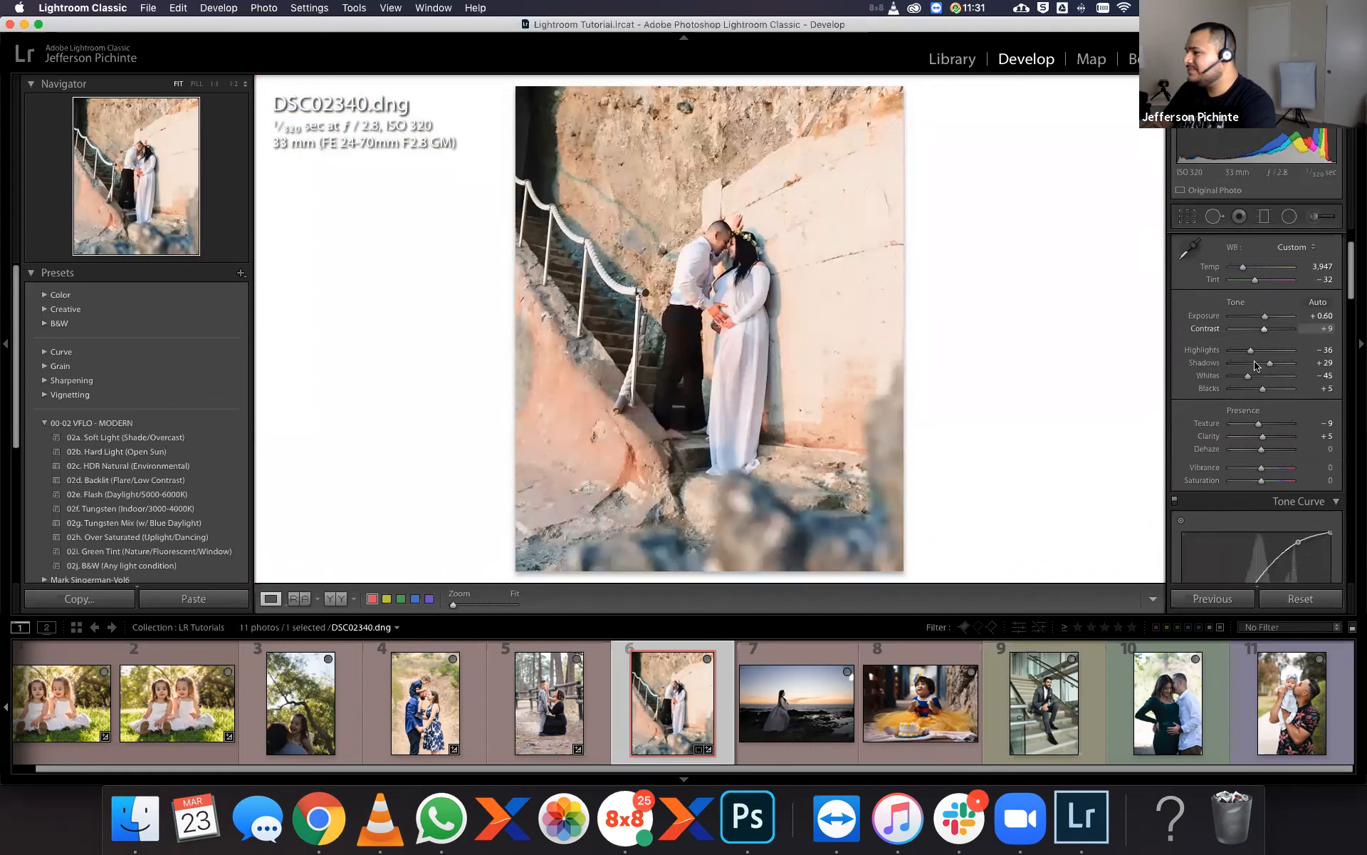
{"action": "left_click_drag", "start_coordinate": [1272, 366], "coordinate": [1256, 391]}
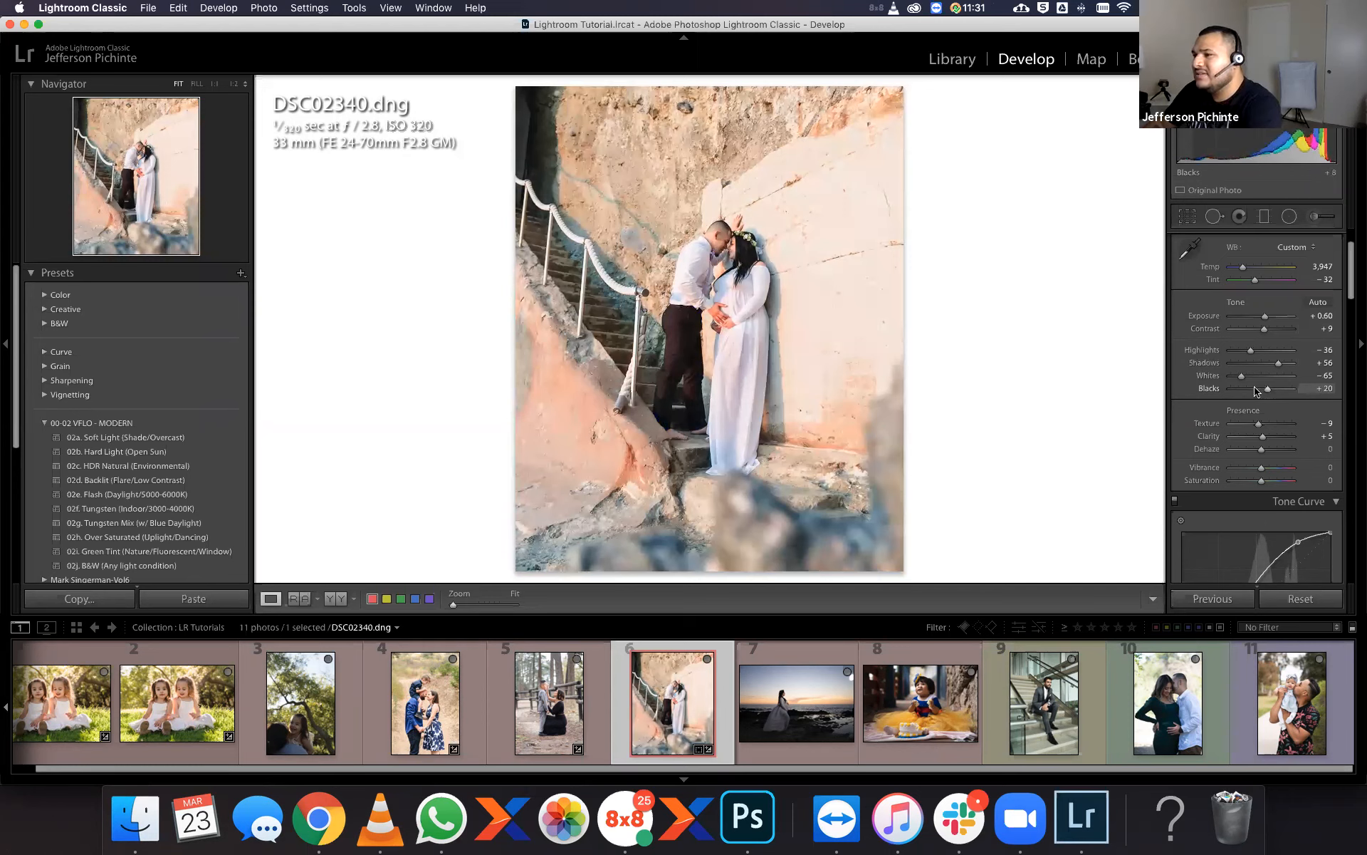
{"action": "scroll", "coordinate": [1257, 391], "scroll_direction": "down", "scroll_amount": 5}
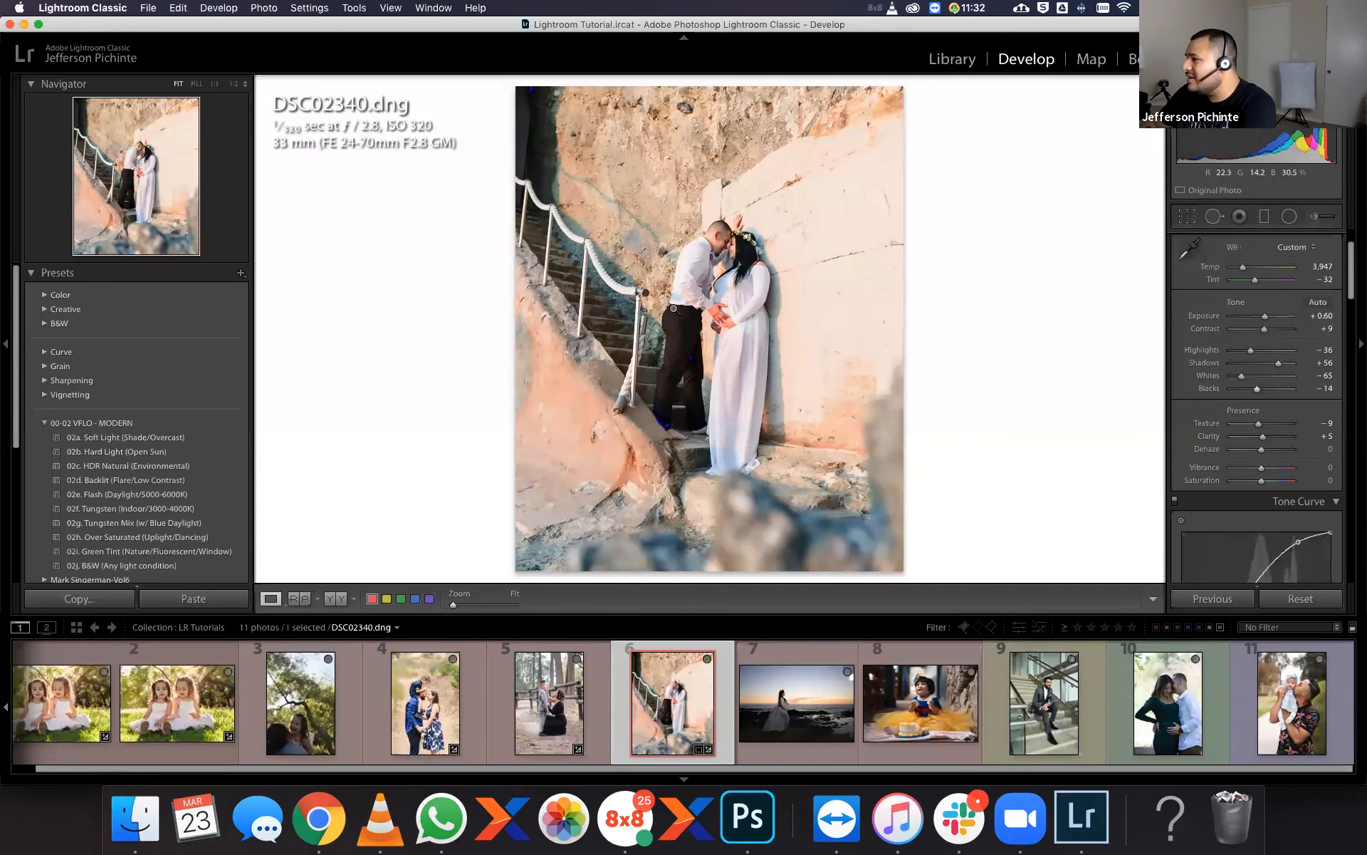
Paint a Dodge (Lighten) brush adjustment of size 10.0 with Exposure 0.25 over the couple's faces and finish the brush.
{"action": "left_click", "coordinate": [917, 262]}
{"action": "left_click_drag", "start_coordinate": [917, 262], "coordinate": [507, 271]}
{"action": "left_click_drag", "start_coordinate": [734, 325], "coordinate": [797, 550]}
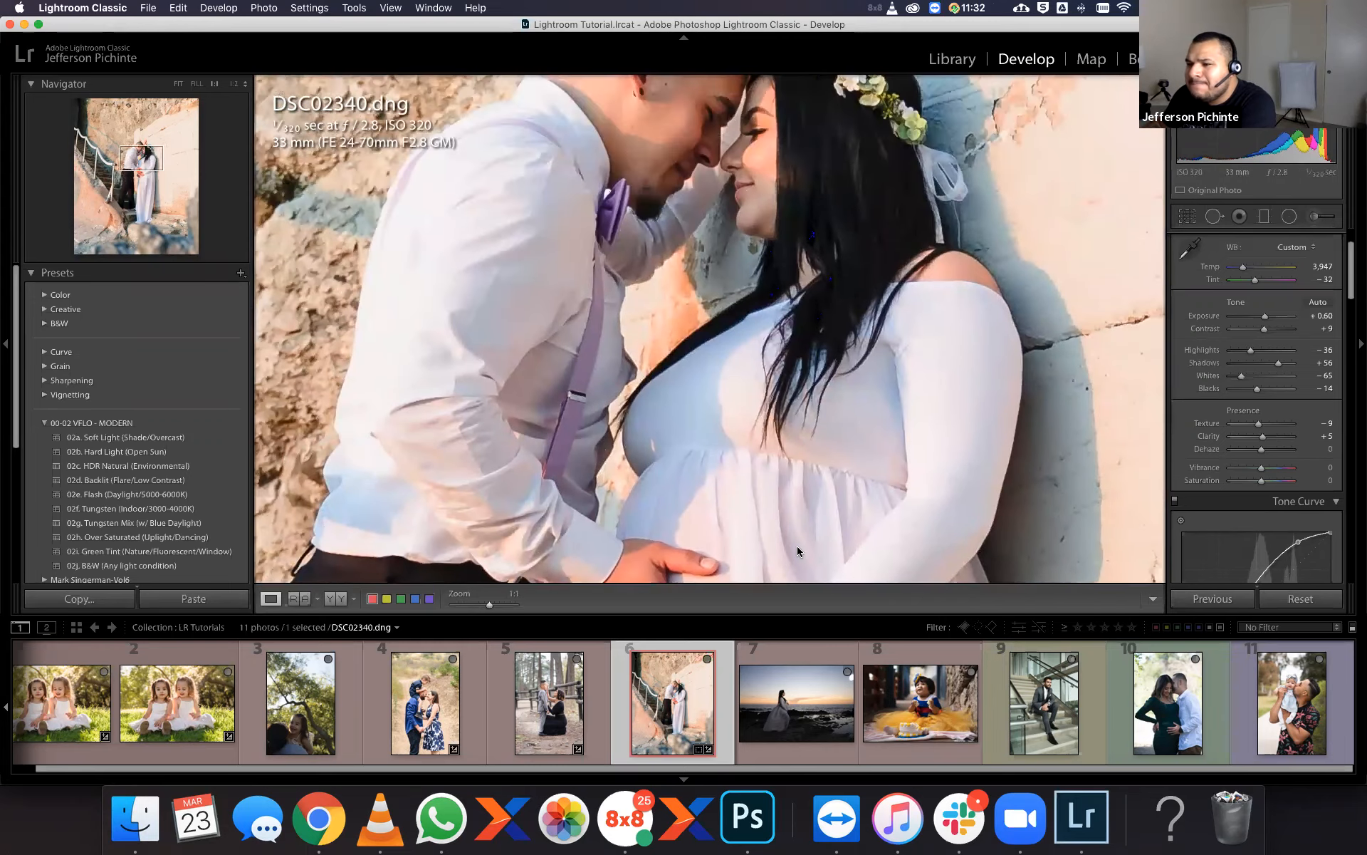
{"action": "left_click_drag", "start_coordinate": [777, 388], "coordinate": [764, 539]}
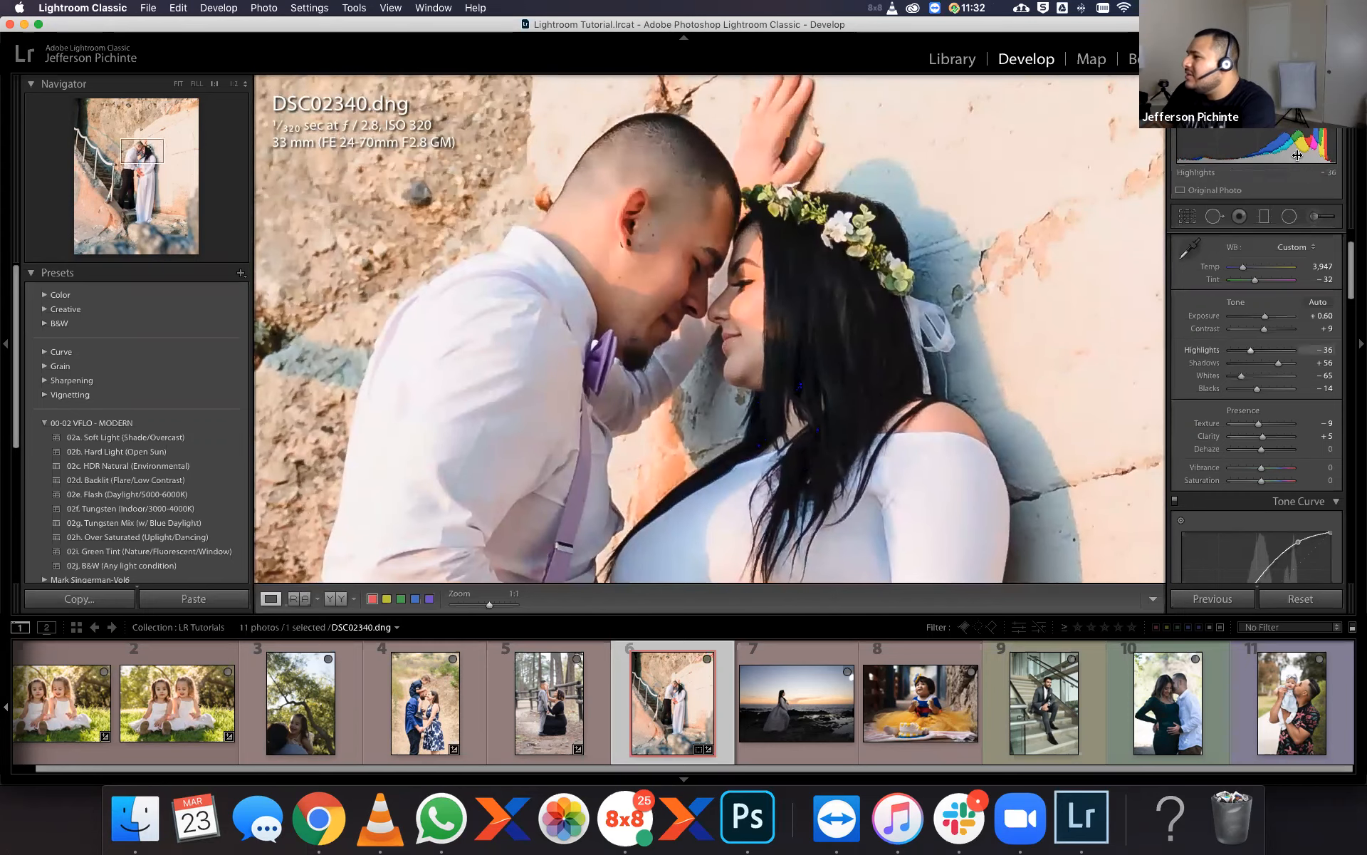
{"action": "left_click", "coordinate": [1324, 217]}
{"action": "left_click", "coordinate": [1265, 262]}
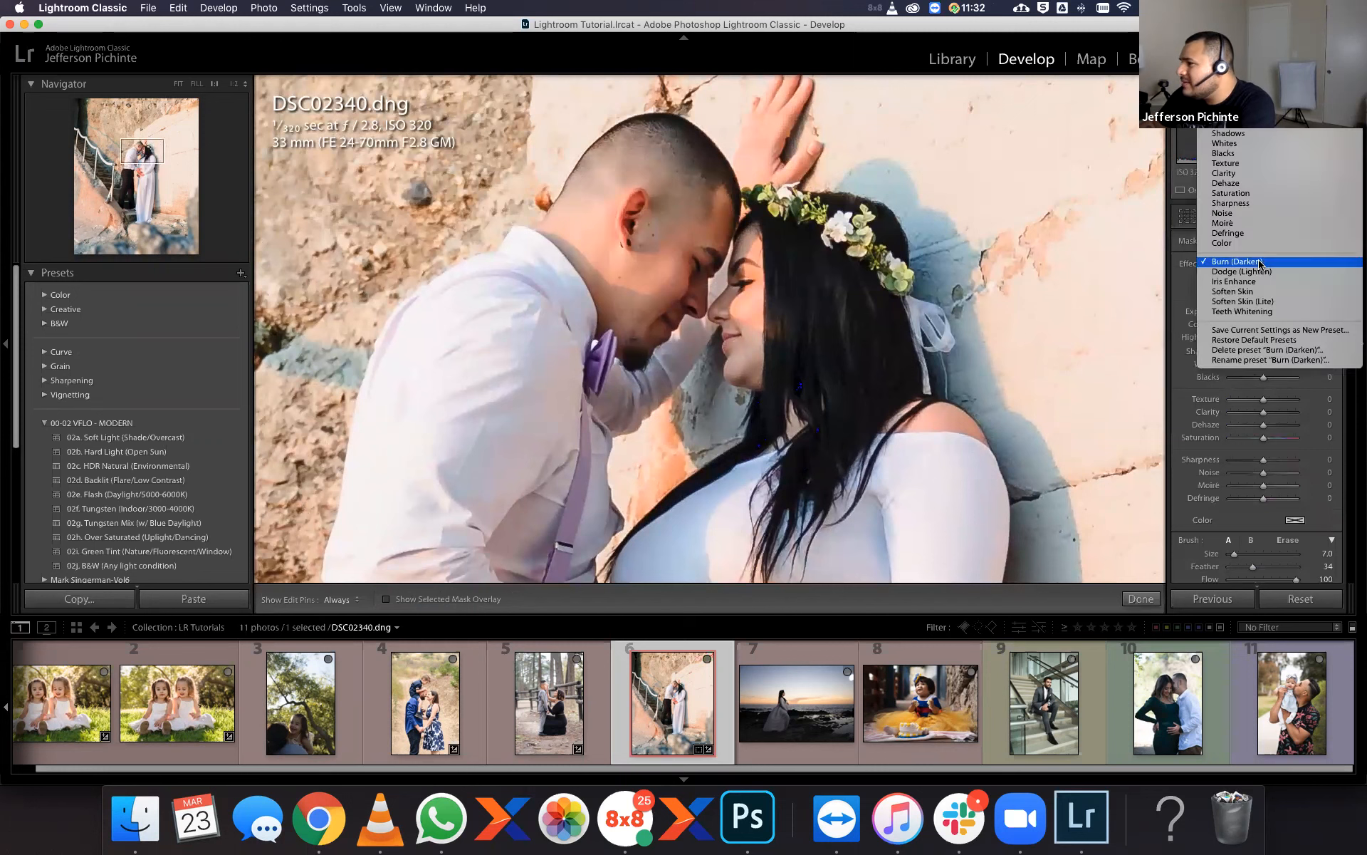
{"action": "left_click", "coordinate": [1255, 273]}
{"action": "key", "text": "bracketright"}
{"action": "key", "text": "bracketright"}
{"action": "key", "text": "bracketright"}
{"action": "key", "text": "h"}
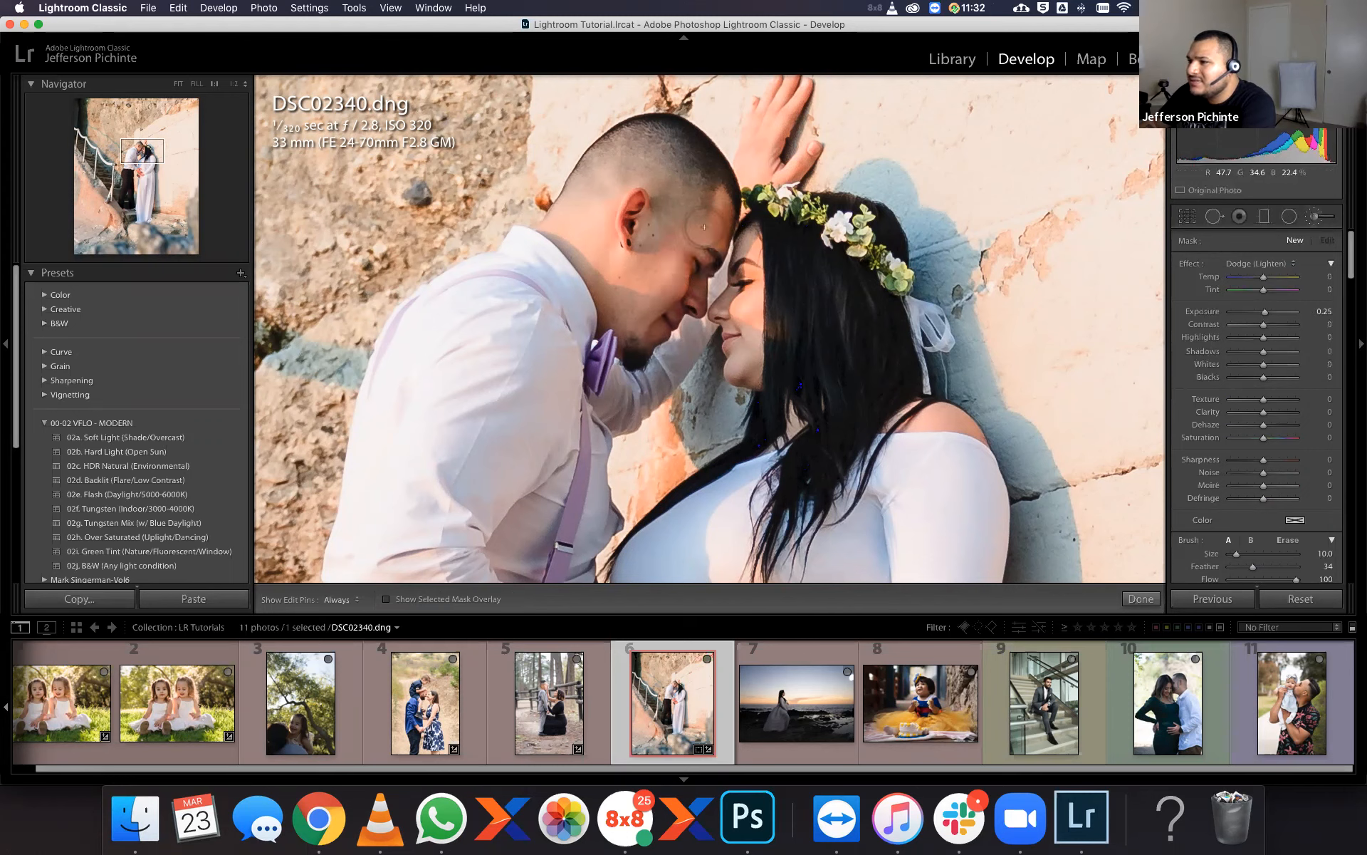
{"action": "left_click_drag", "start_coordinate": [750, 249], "coordinate": [735, 301]}
{"action": "key", "text": "h"}
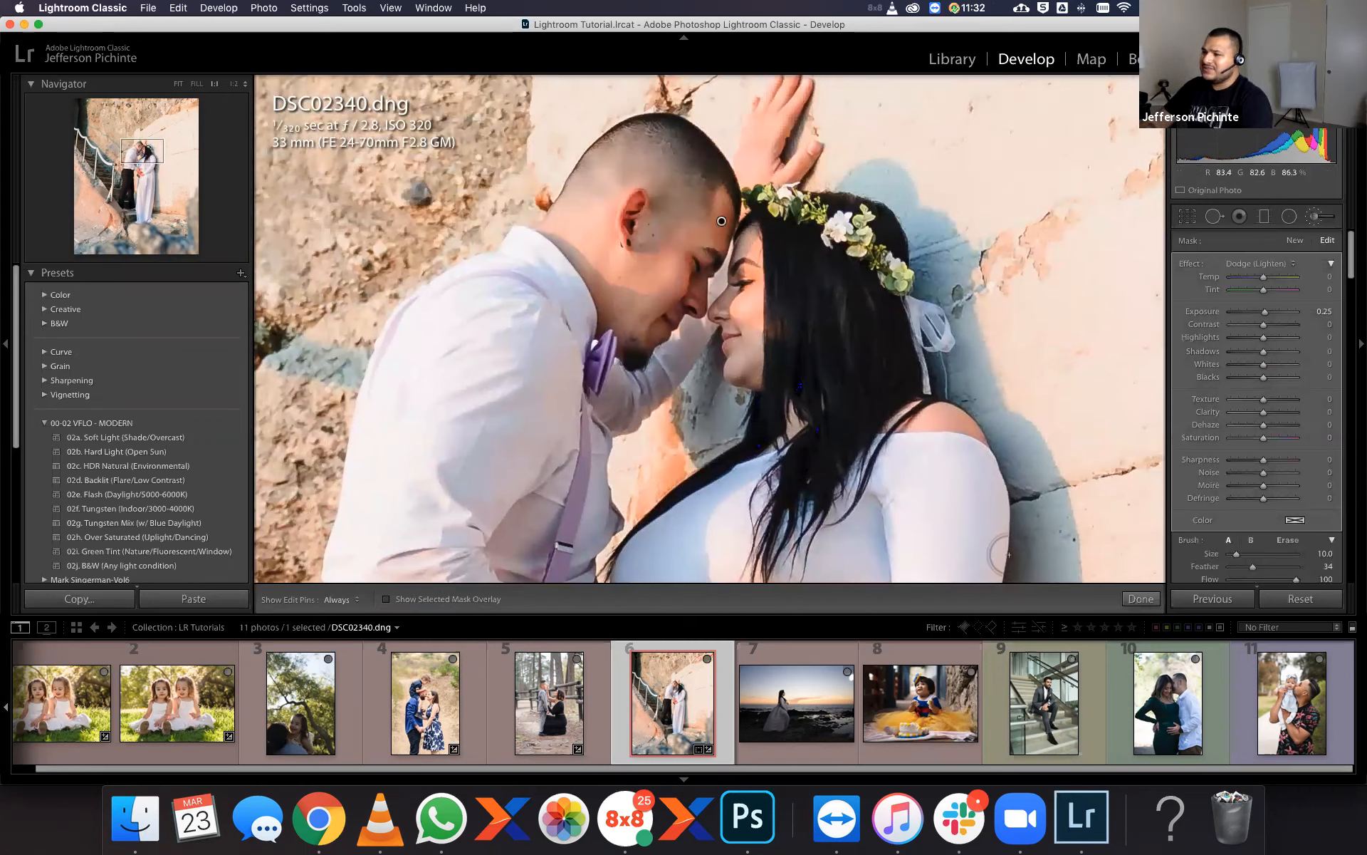
{"action": "left_click", "coordinate": [1140, 599]}
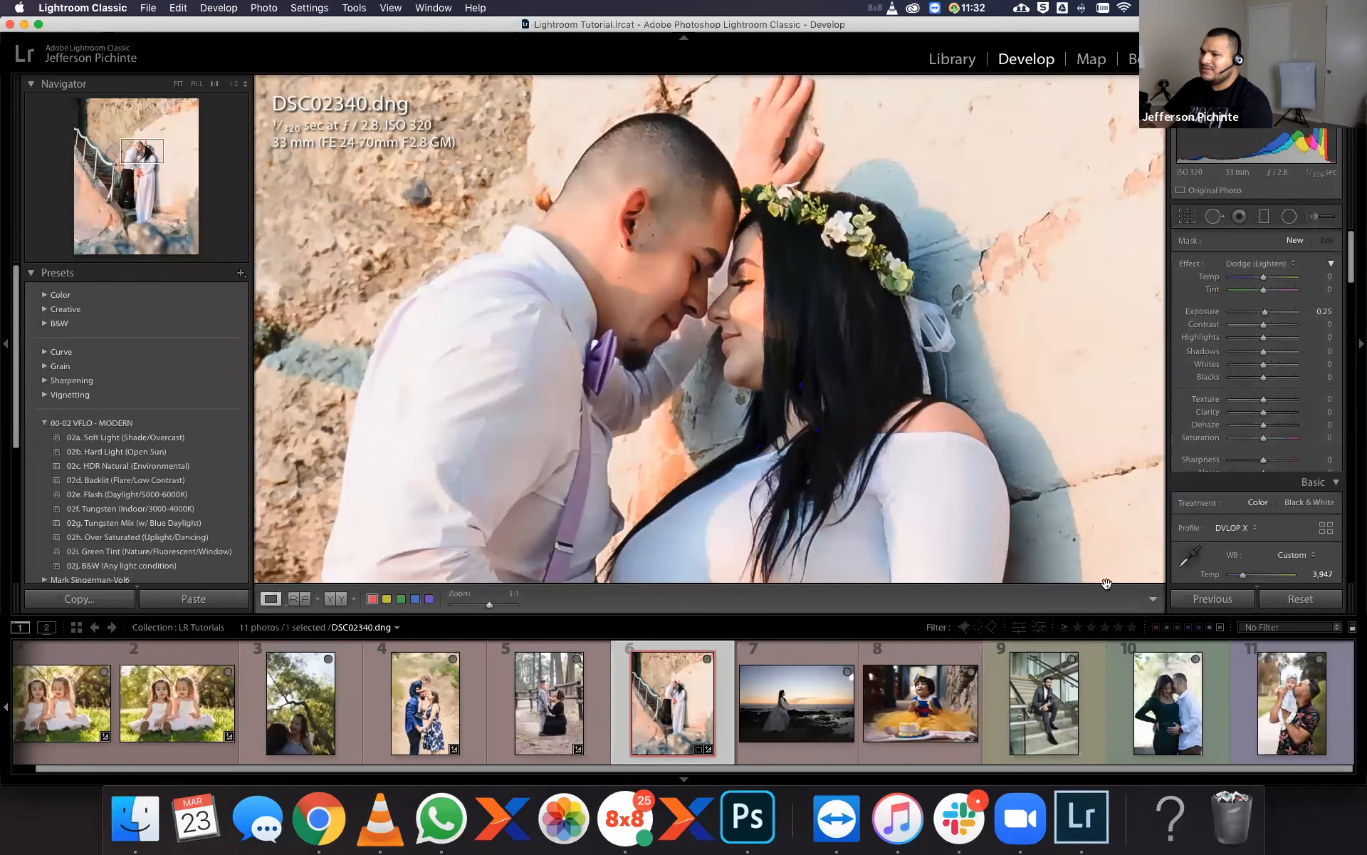
{"action": "left_click", "coordinate": [1004, 517]}
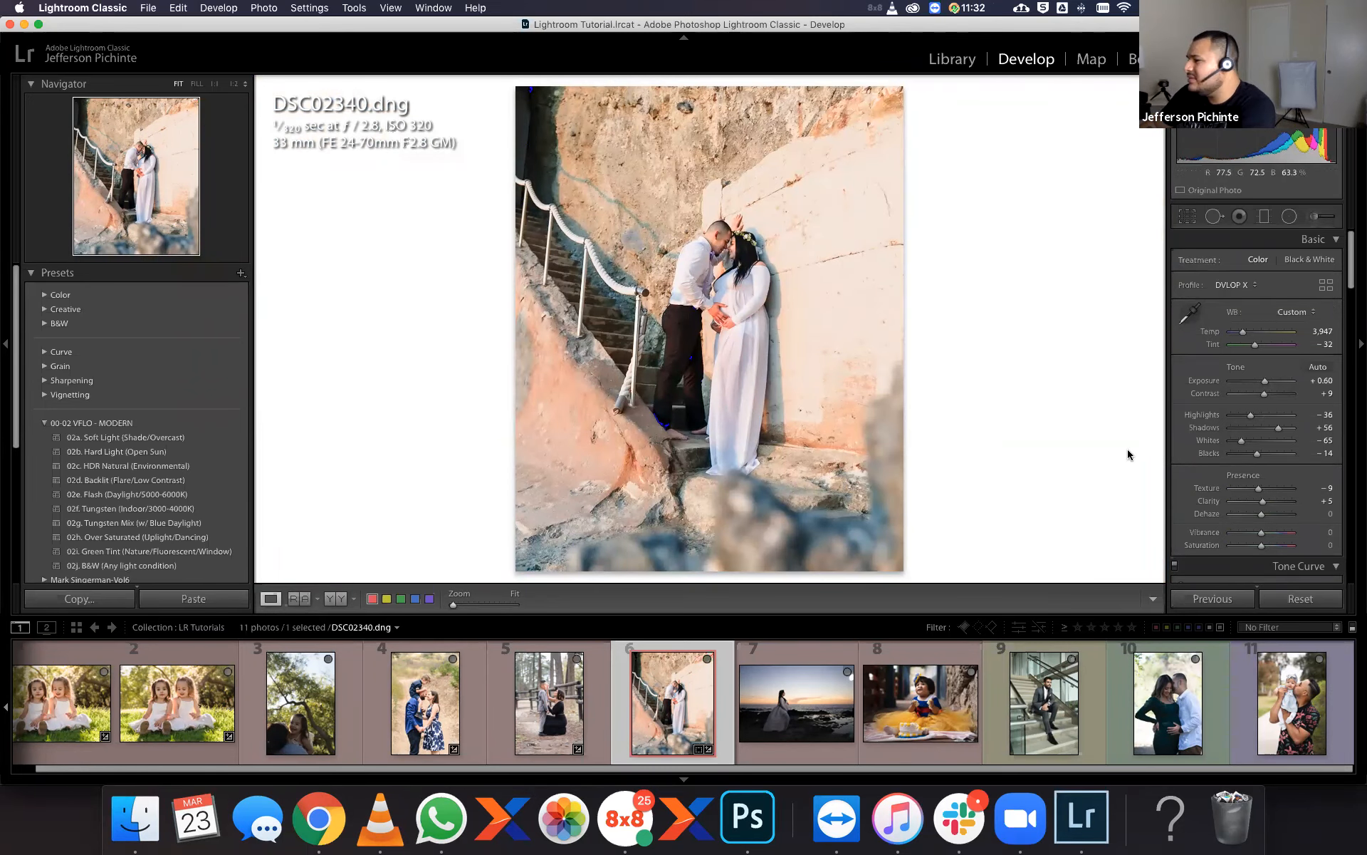
Try lowering the couple photo's Exposure to +0.50 and restore it to +0.60.
{"action": "mouse_move", "coordinate": [1352, 255]}
{"action": "left_mouse_down"}
{"action": "mouse_move", "coordinate": [1346, 490]}
{"action": "mouse_move", "coordinate": [1349, 234]}
{"action": "left_mouse_up"}
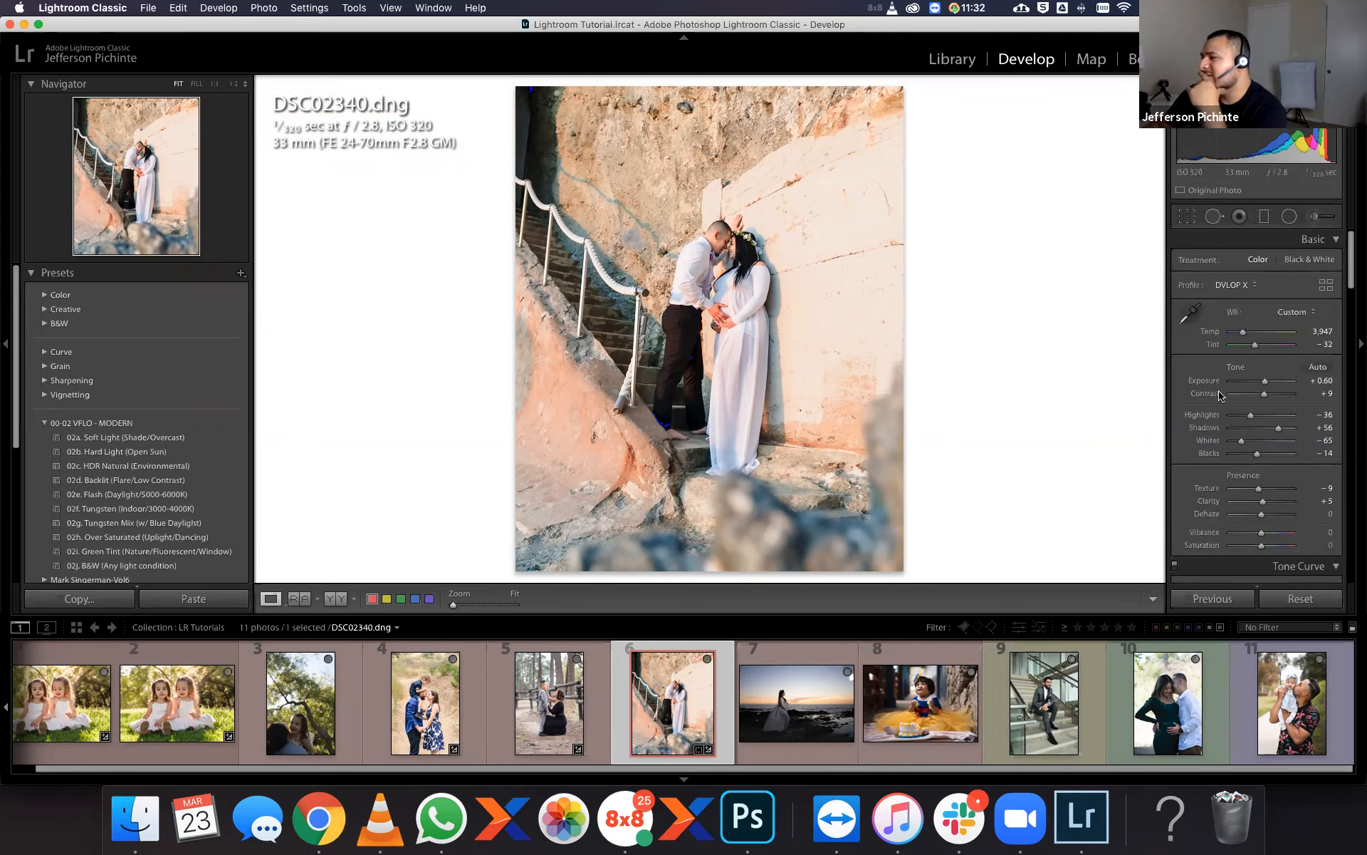
{"action": "left_click", "coordinate": [1322, 380]}
{"action": "key", "text": "Down"}
{"action": "key", "text": "Down"}
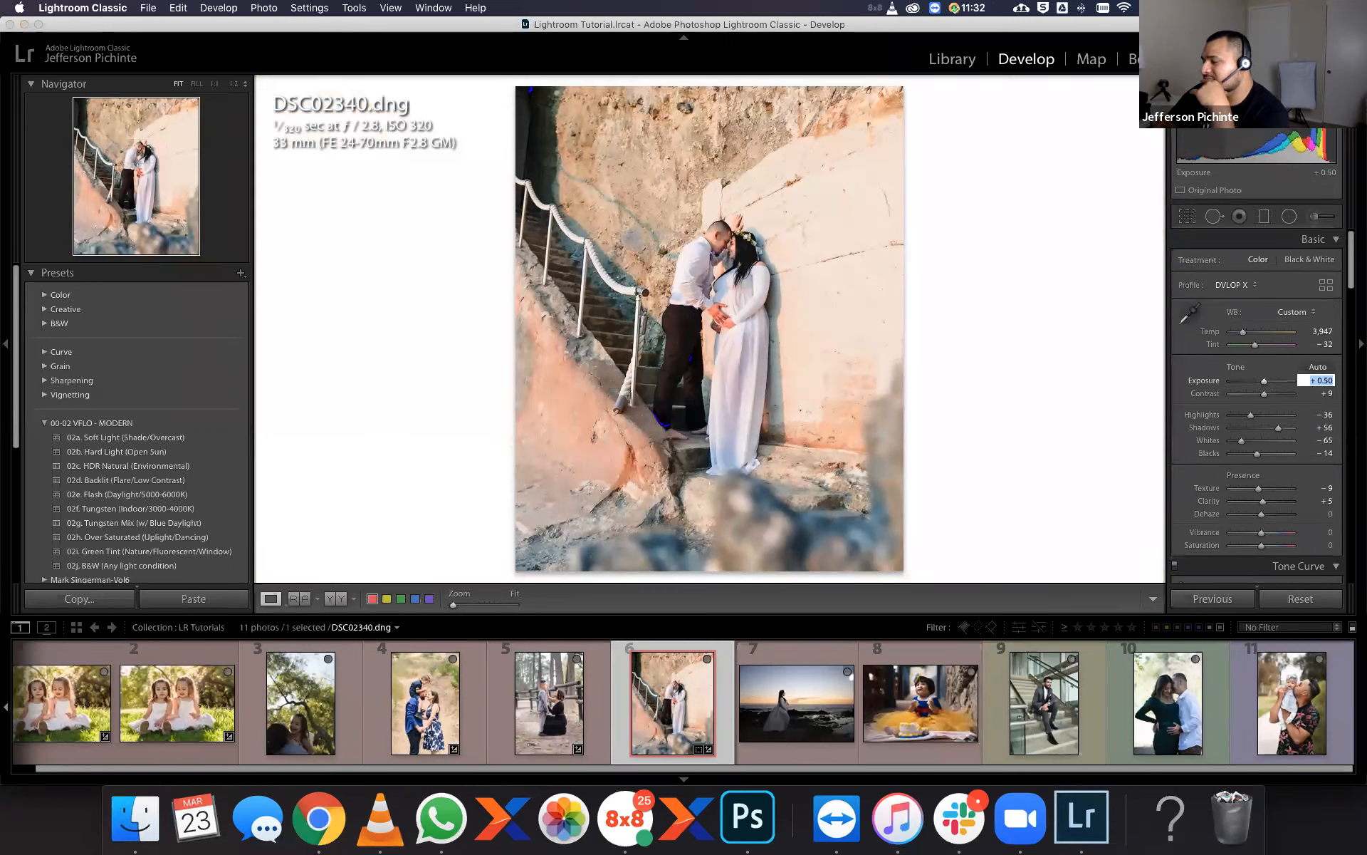
{"action": "key", "text": "Up"}
{"action": "key", "text": "Up"}
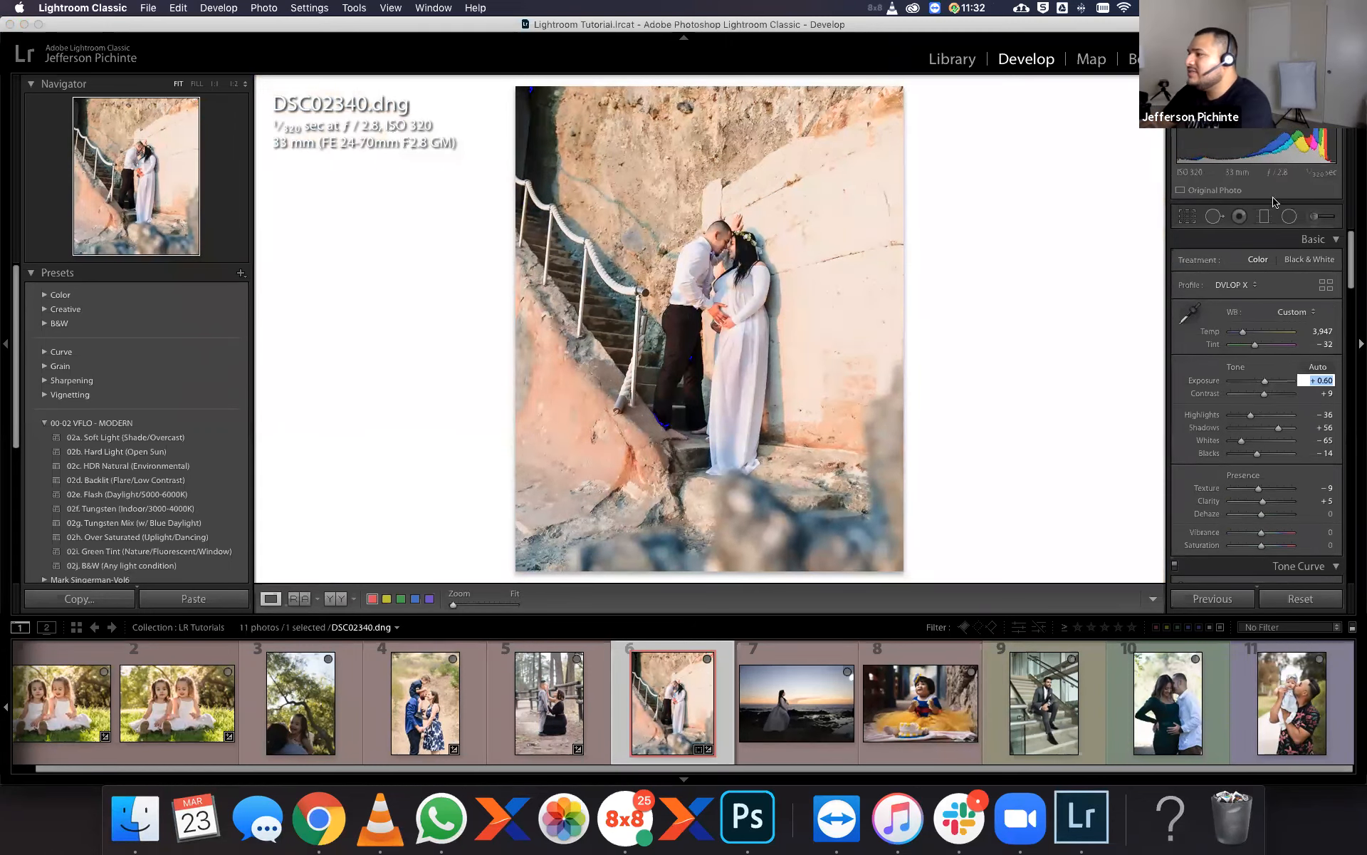
Draw an oval radial filter around the couple, center it on them, and turn off Invert.
{"action": "left_click", "coordinate": [1289, 215]}
{"action": "left_click_drag", "start_coordinate": [700, 357], "coordinate": [779, 491]}
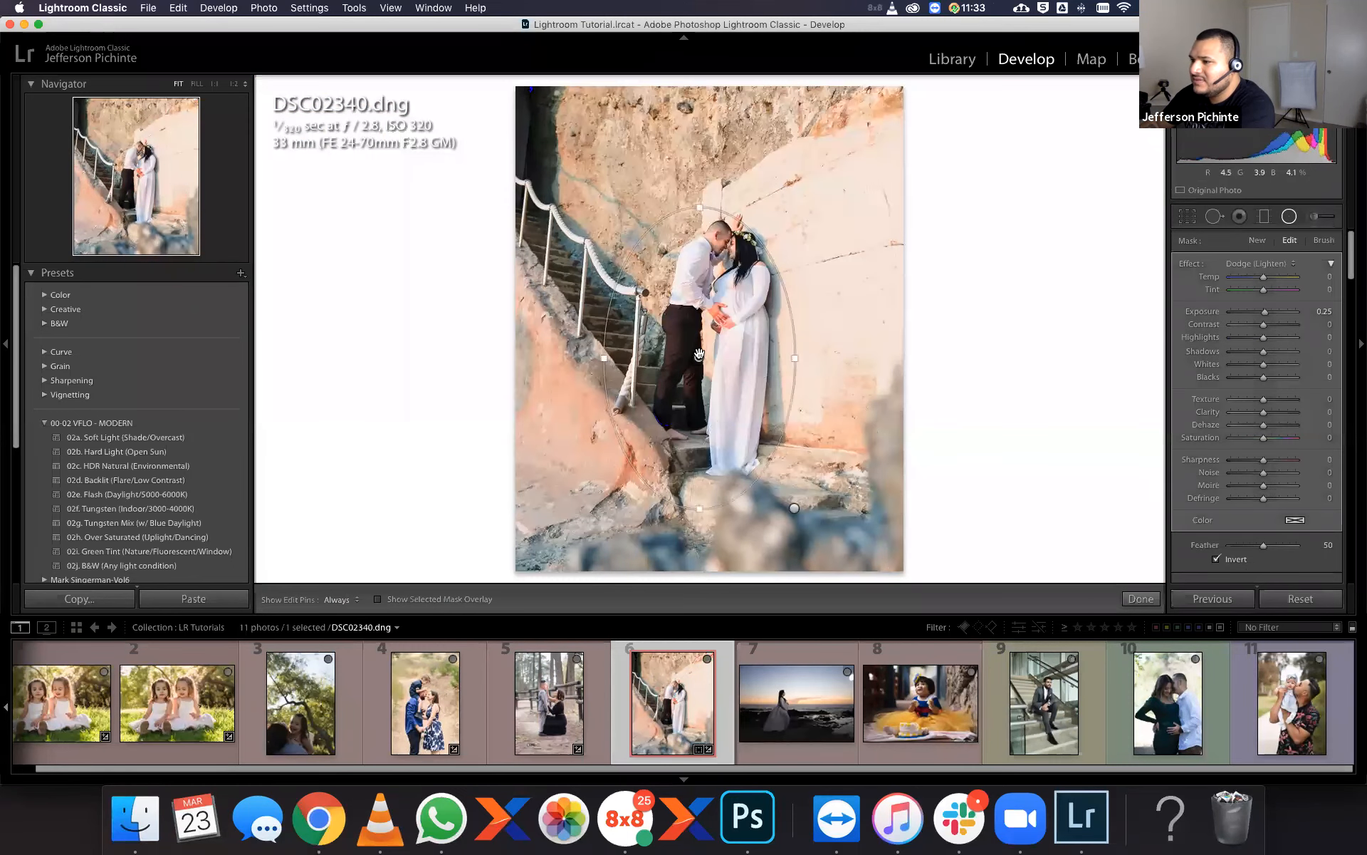
{"action": "left_click_drag", "start_coordinate": [700, 354], "coordinate": [715, 337]}
{"action": "left_click", "coordinate": [1217, 559]}
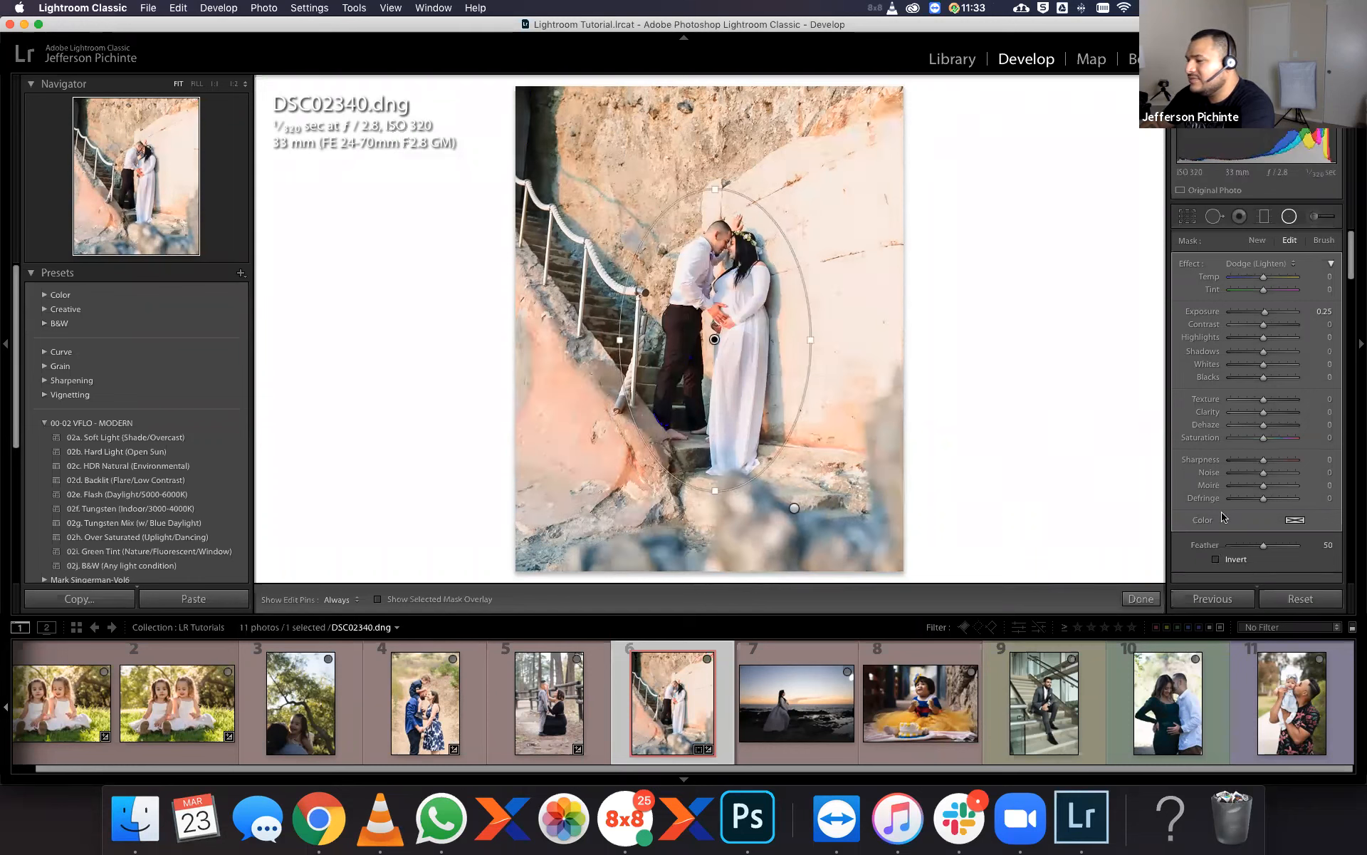
Give the radial filter the Burn (Darken) effect with Exposure −0.20 and finish the filter.
{"action": "double_click", "coordinate": [1211, 311]}
{"action": "left_click", "coordinate": [1258, 265]}
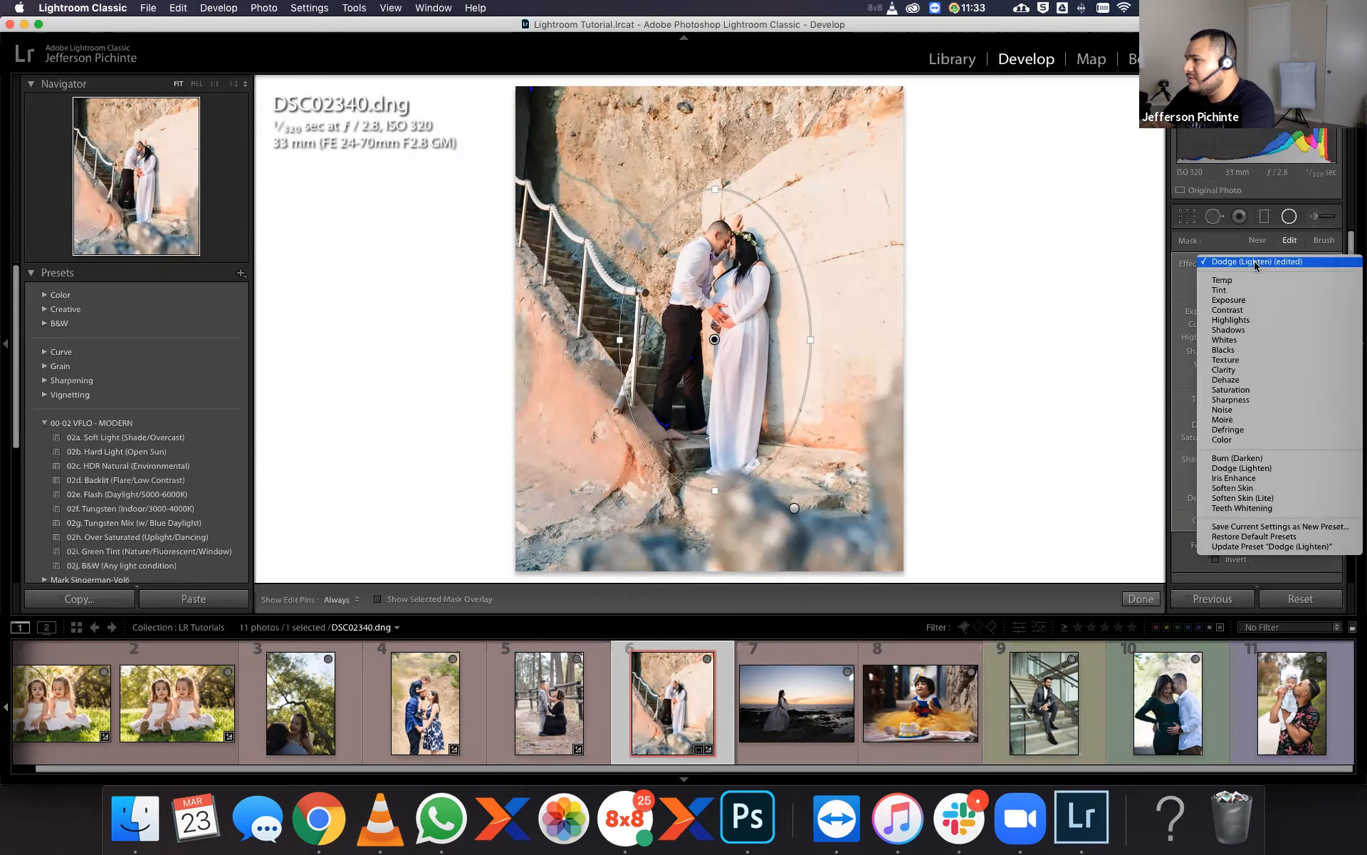
{"action": "left_click", "coordinate": [1250, 462]}
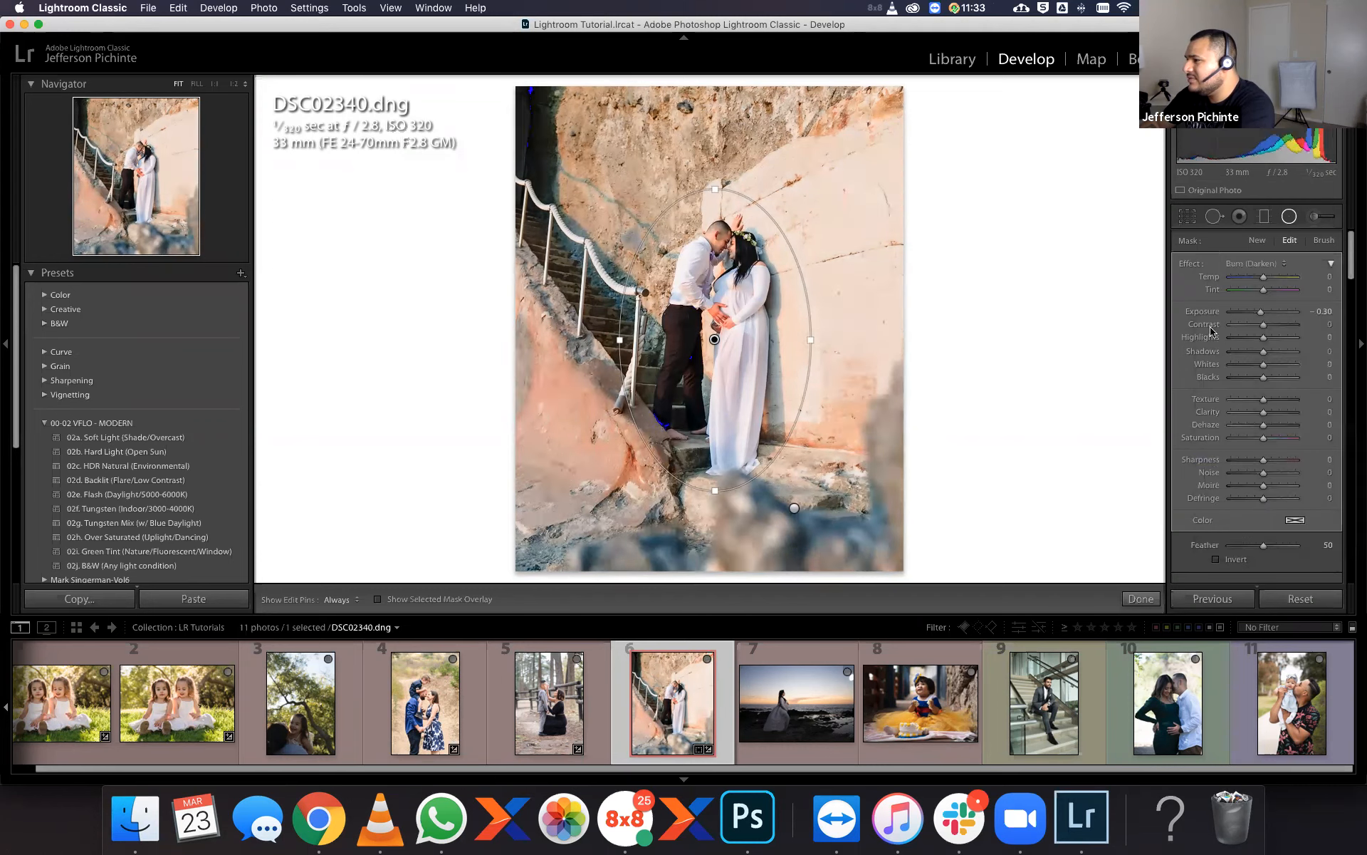
{"action": "double_click", "coordinate": [1211, 311]}
{"action": "left_click", "coordinate": [1314, 311]}
{"action": "type", "text": "-0.2"}
{"action": "key", "text": "Return"}
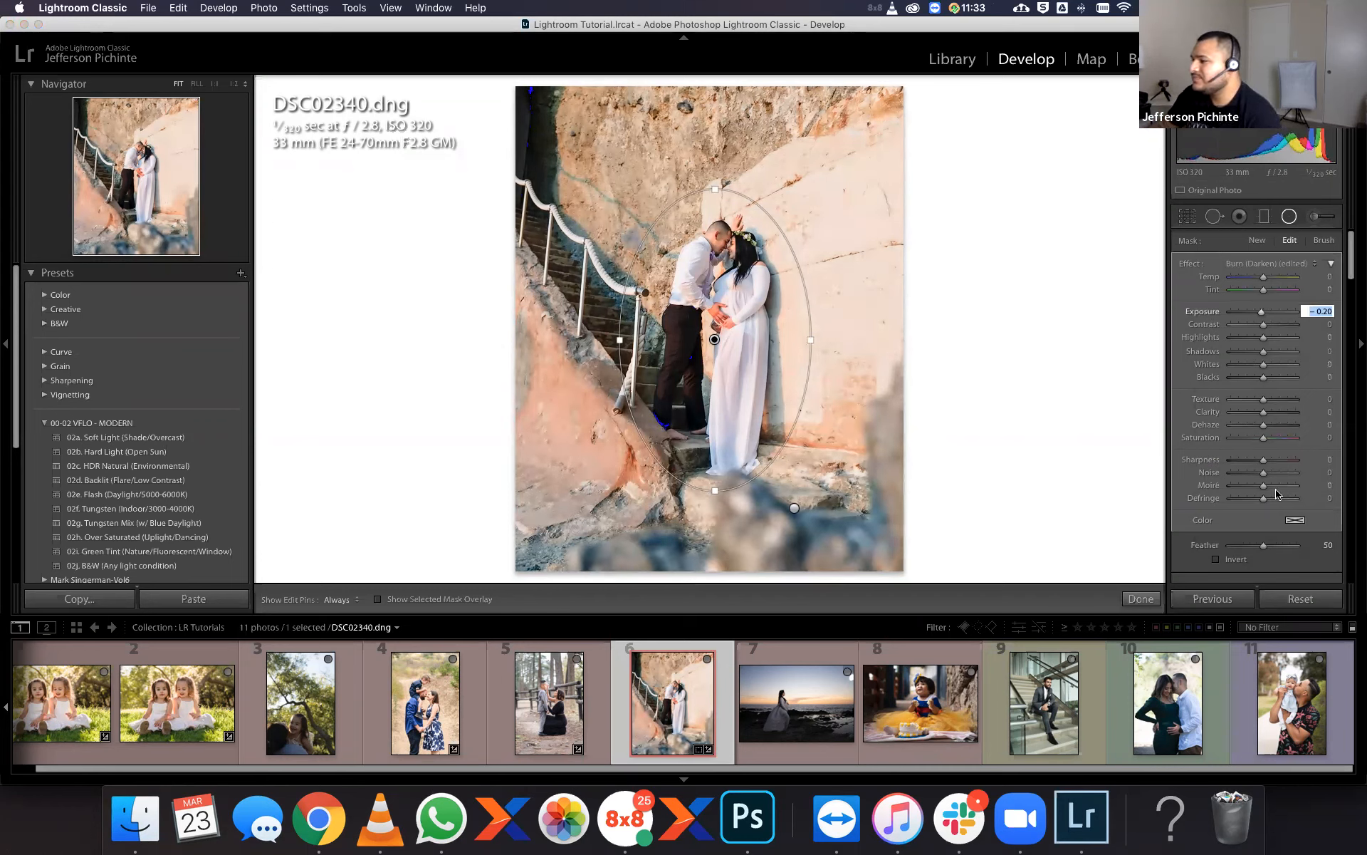
{"action": "left_click", "coordinate": [1141, 598]}
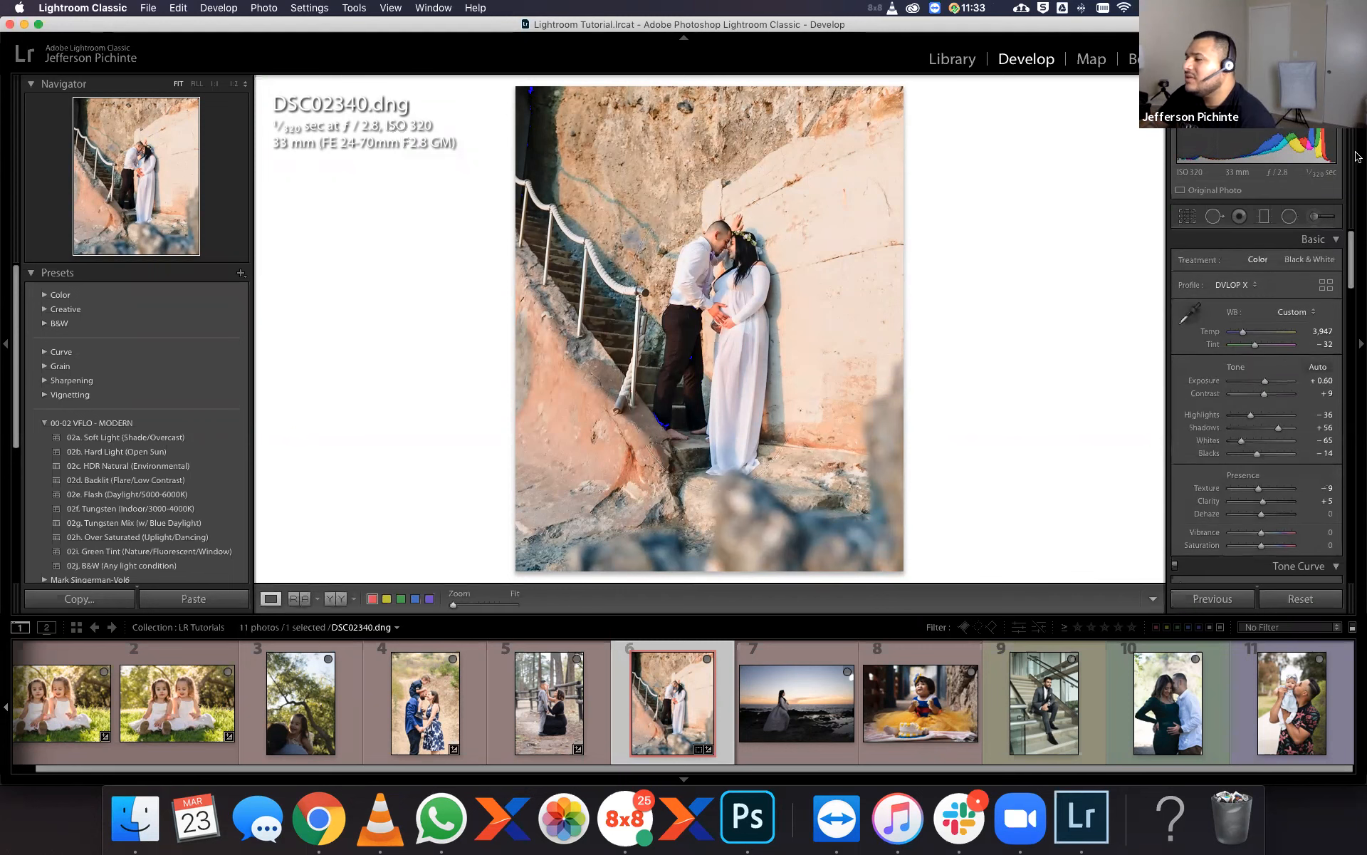
Paint a Dodge (Lighten) brush mask of size 18.0 over the couple's bodies with the selected mask overlay shown.
{"action": "left_click", "coordinate": [1314, 217]}
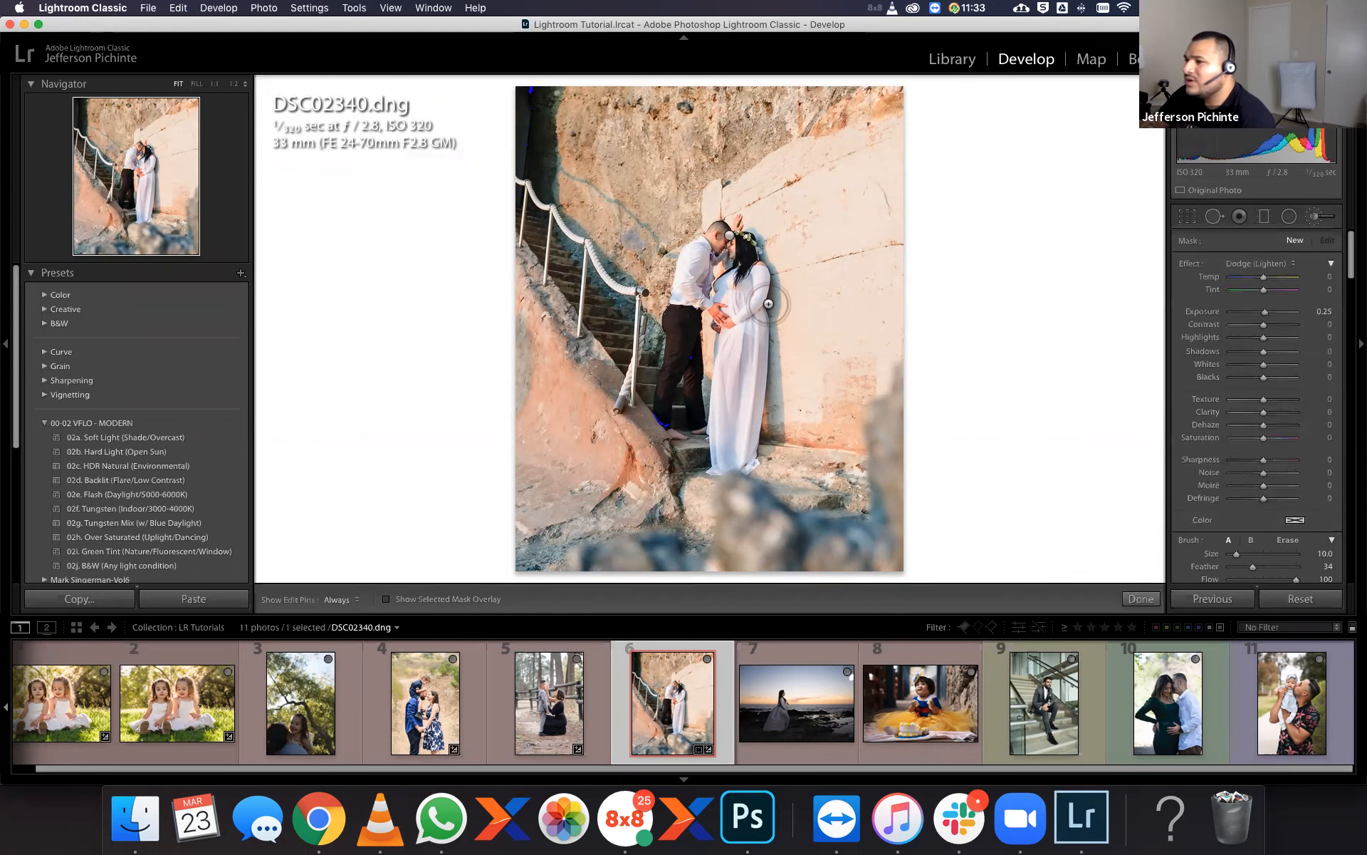
{"action": "scroll", "coordinate": [767, 300], "scroll_direction": "up", "scroll_amount": 8}
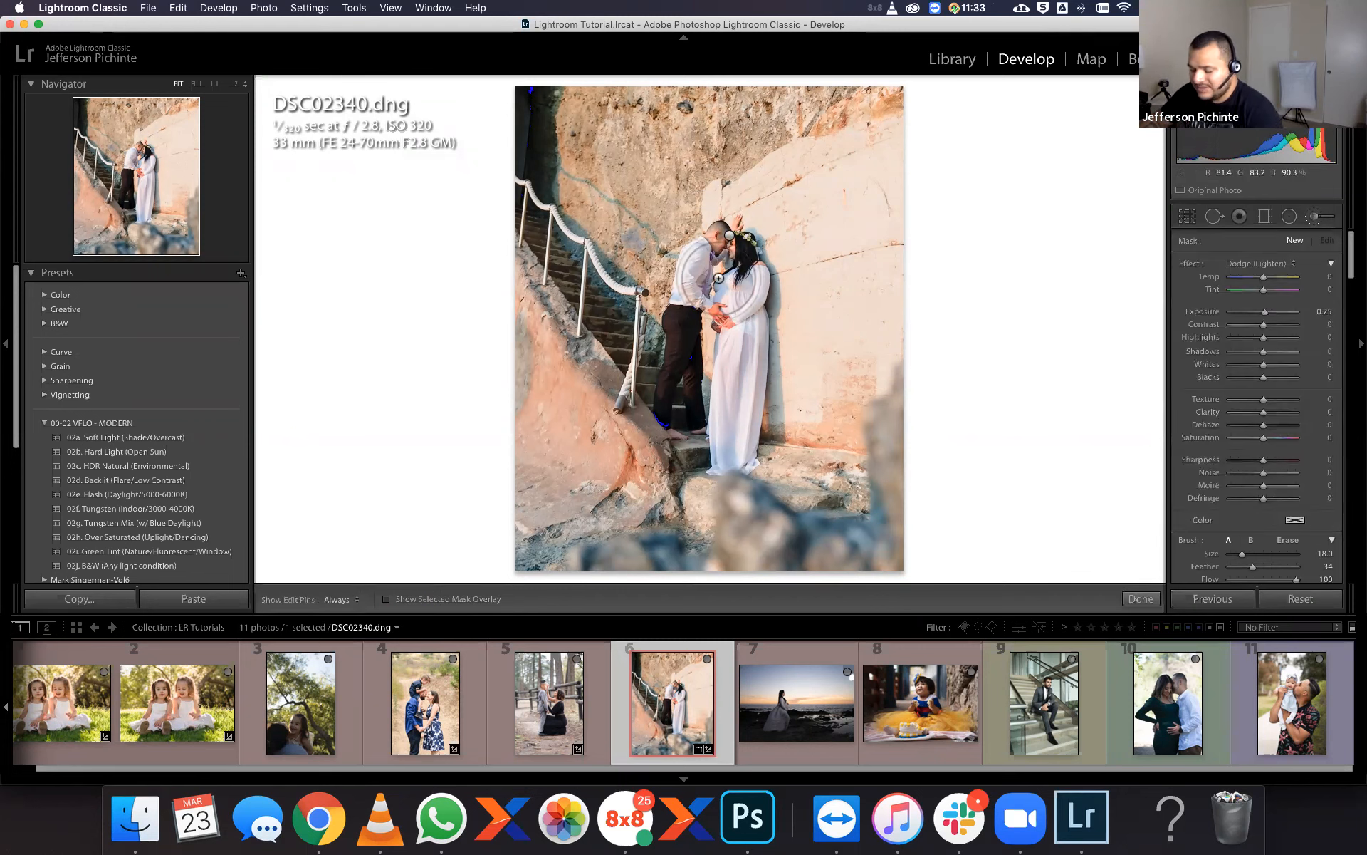
{"action": "key", "text": "o"}
{"action": "key", "text": "h"}
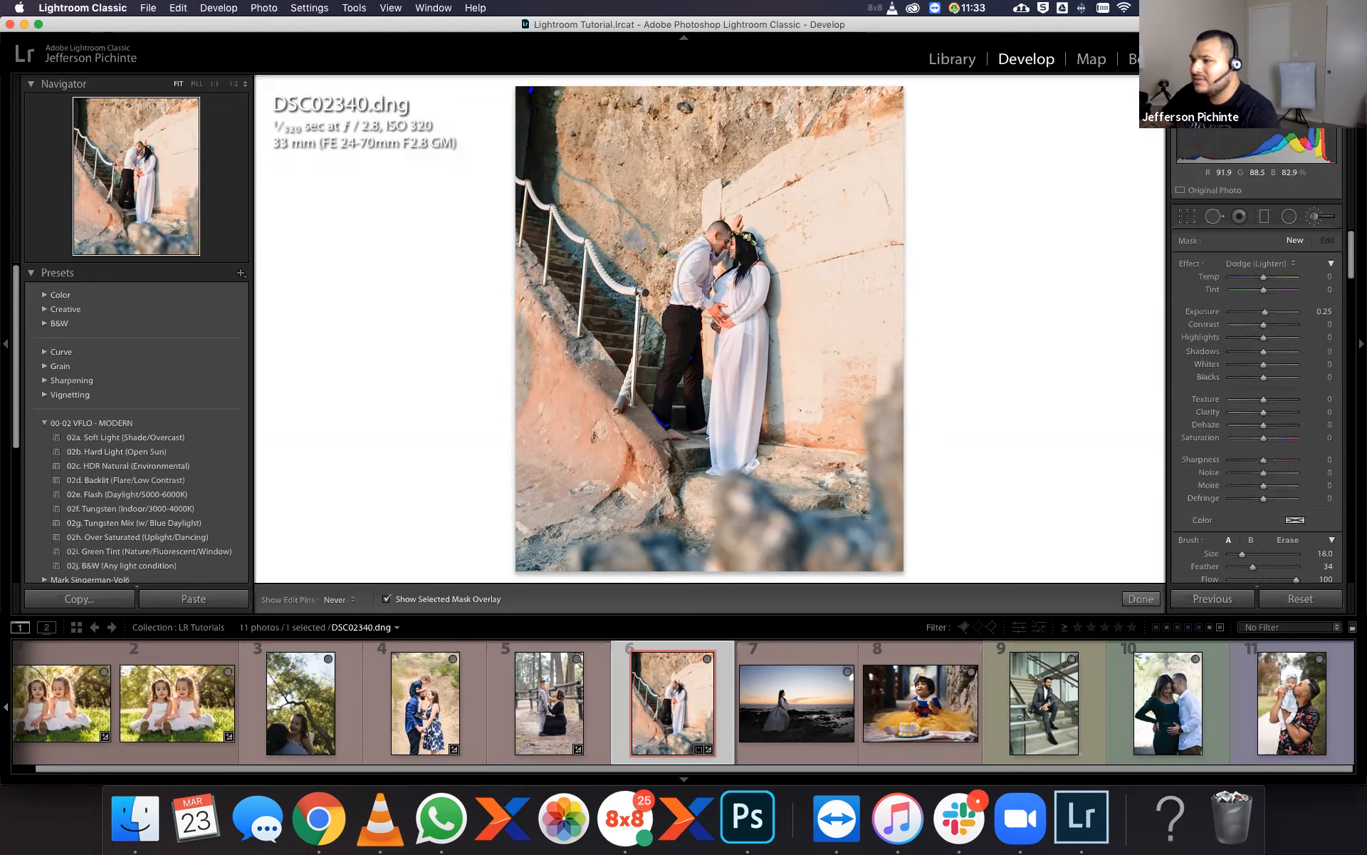
{"action": "mouse_move", "coordinate": [716, 270]}
{"action": "left_mouse_down"}
{"action": "mouse_move", "coordinate": [705, 287]}
{"action": "mouse_move", "coordinate": [719, 269]}
{"action": "mouse_move", "coordinate": [739, 313]}
{"action": "mouse_move", "coordinate": [735, 424]}
{"action": "mouse_move", "coordinate": [732, 318]}
{"action": "mouse_move", "coordinate": [704, 406]}
{"action": "mouse_move", "coordinate": [687, 357]}
{"action": "left_mouse_up"}
Erase the dodge mask's spill around the man's head and between the couple with the size 2.0 eraser, and hide the mask overlay.
{"action": "key", "text": "alt"}
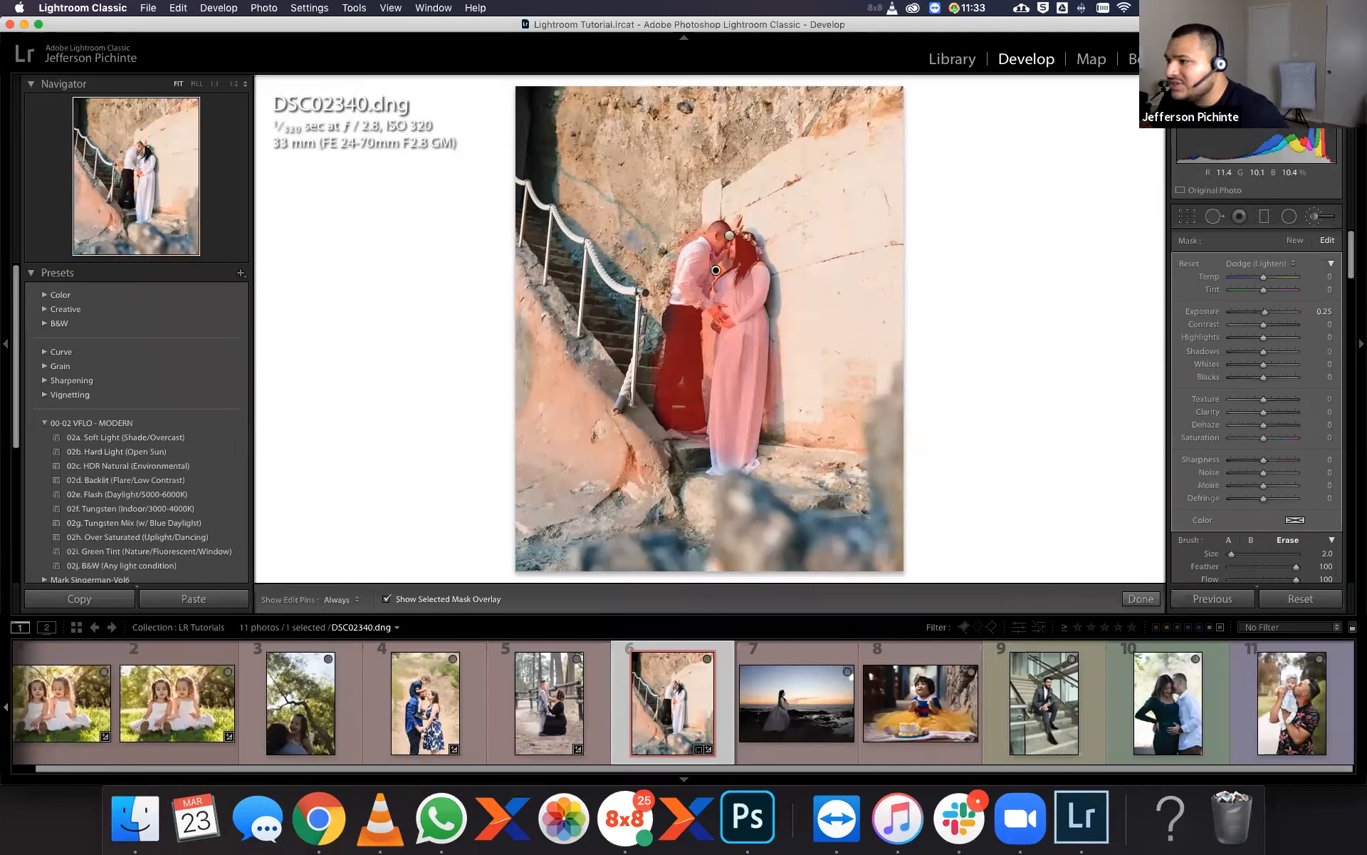
{"action": "mouse_move", "coordinate": [667, 259]}
{"action": "left_mouse_down"}
{"action": "mouse_move", "coordinate": [668, 271]}
{"action": "mouse_move", "coordinate": [690, 235]}
{"action": "left_mouse_up"}
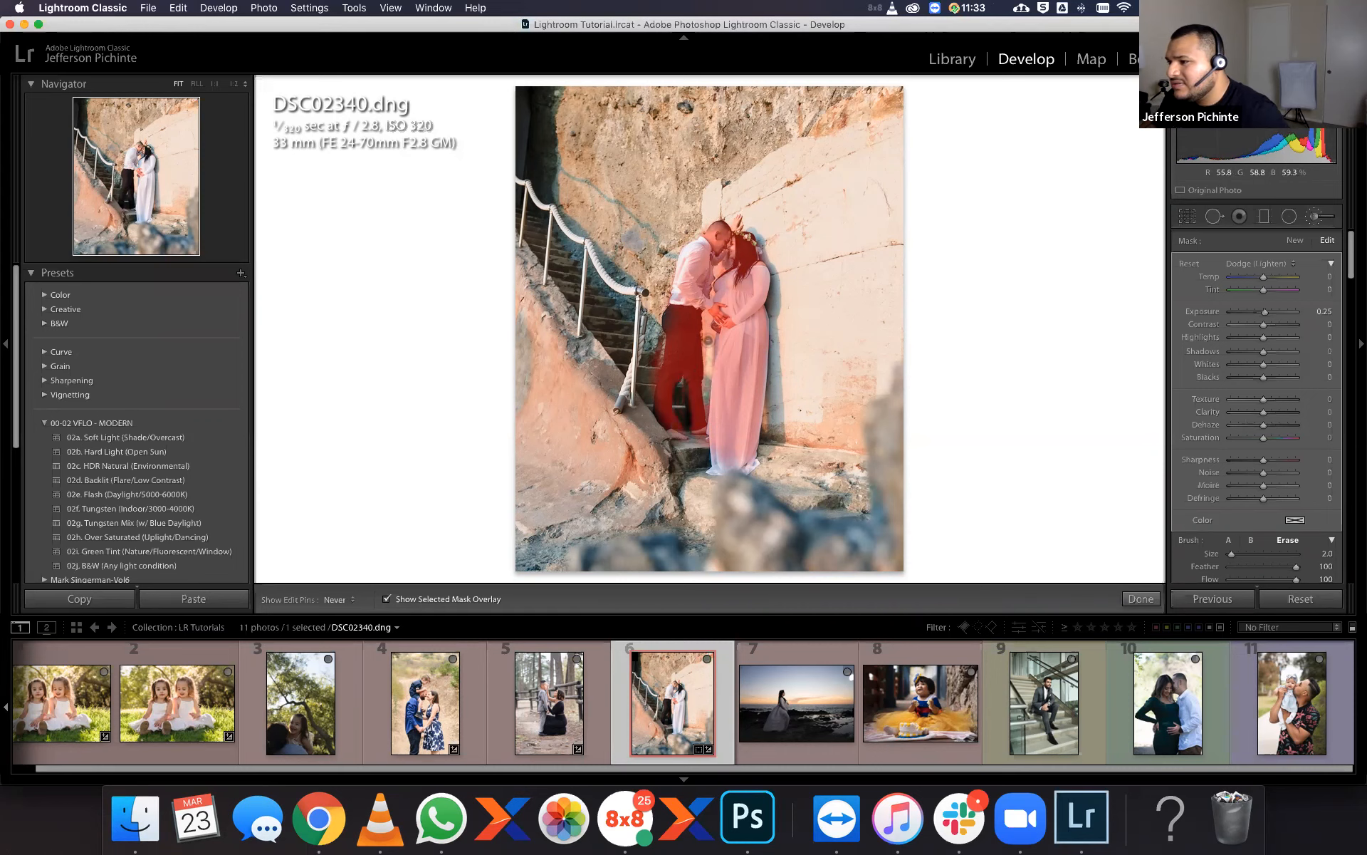
{"action": "left_click_drag", "start_coordinate": [705, 321], "coordinate": [709, 351]}
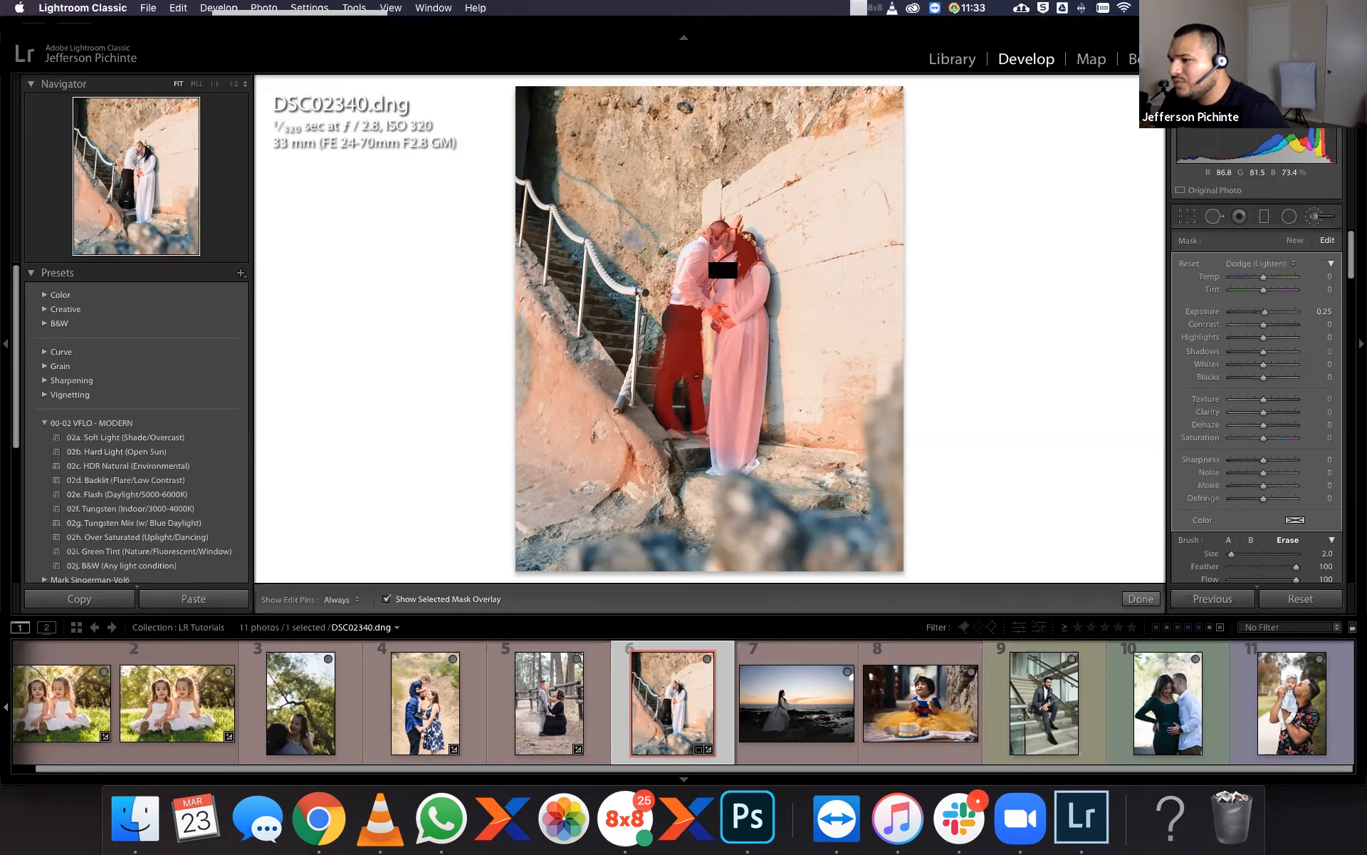
{"action": "key", "text": "o"}
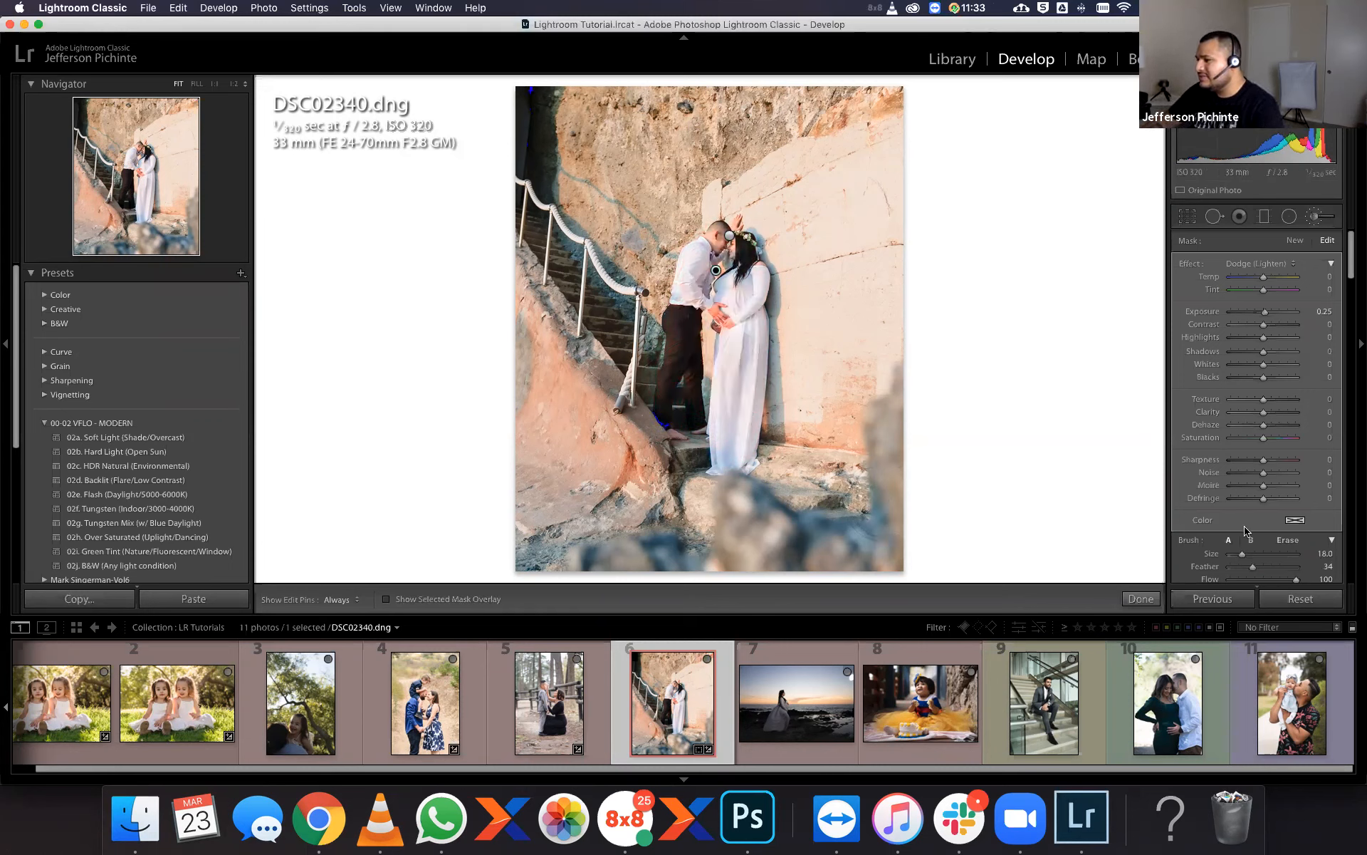
Compare the couple photo with the brush adjustments switched off and on.
{"action": "scroll", "coordinate": [1246, 531], "scroll_direction": "down", "scroll_amount": 4}
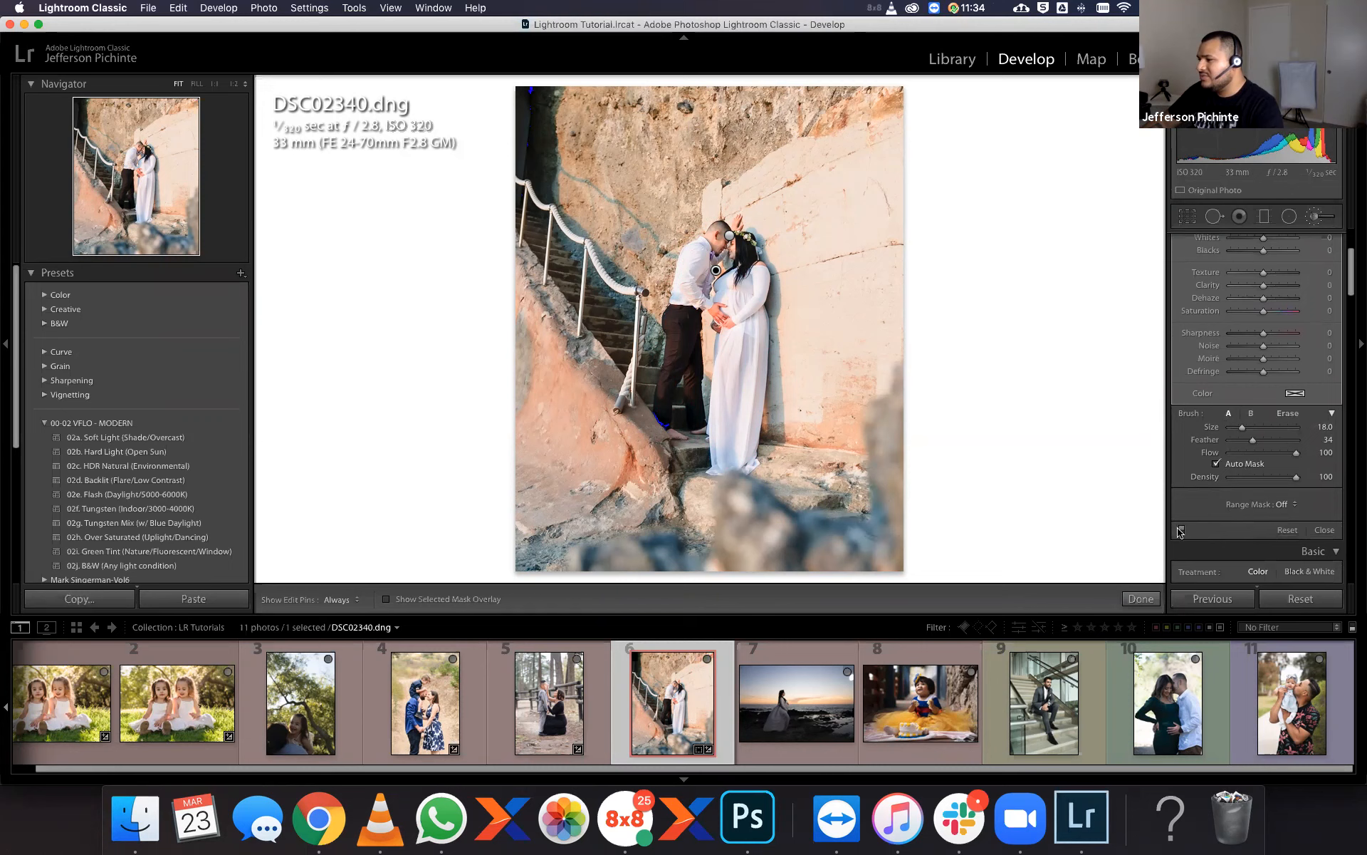
{"action": "left_click", "coordinate": [1182, 530]}
{"action": "left_click", "coordinate": [1182, 530]}
{"action": "left_click", "coordinate": [1182, 530]}
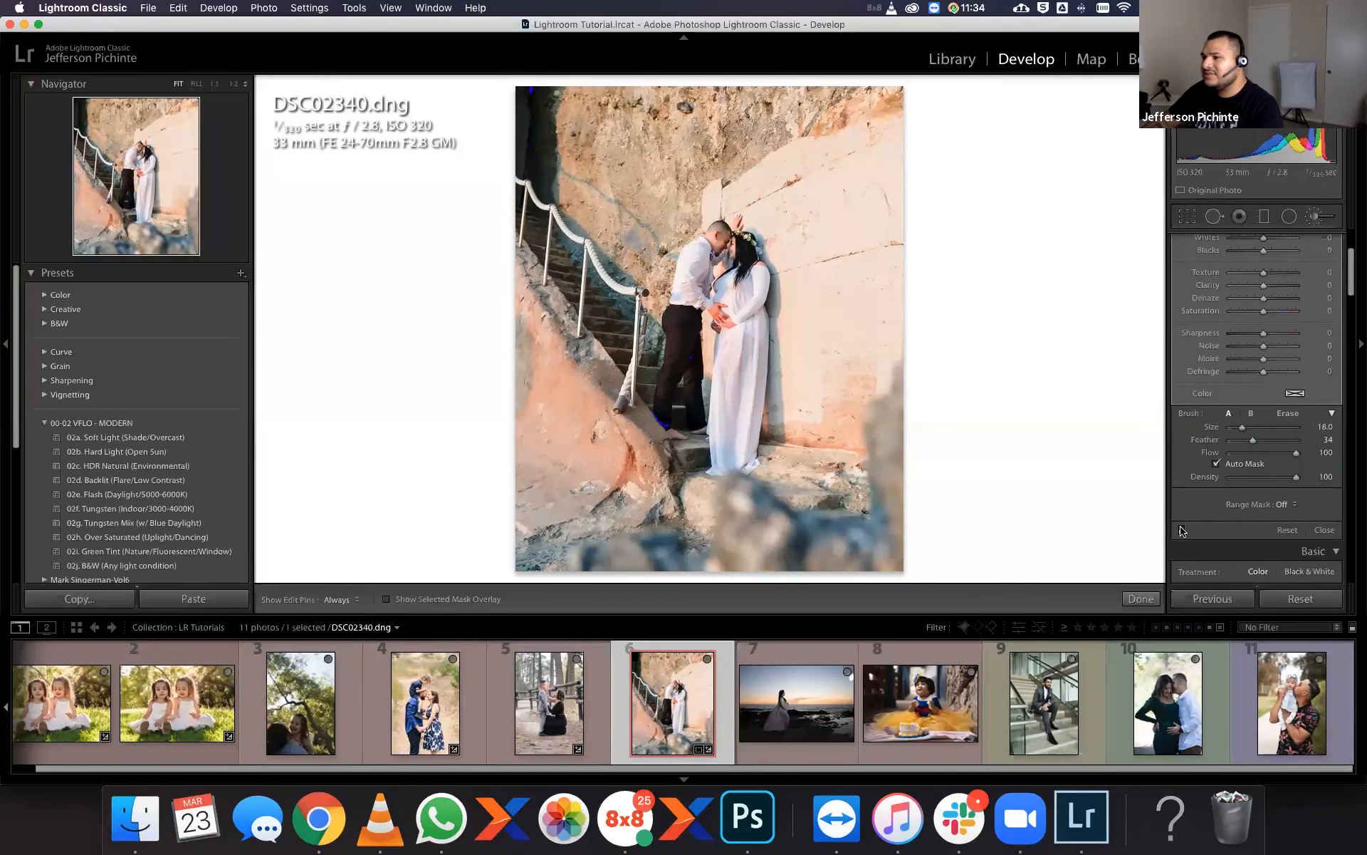
{"action": "left_click", "coordinate": [1182, 530]}
{"action": "left_click", "coordinate": [1182, 530]}
{"action": "left_click", "coordinate": [1182, 530]}
Finish the dodge brush and set the couple photo's overall Exposure to +0.50.
{"action": "left_click", "coordinate": [1146, 599]}
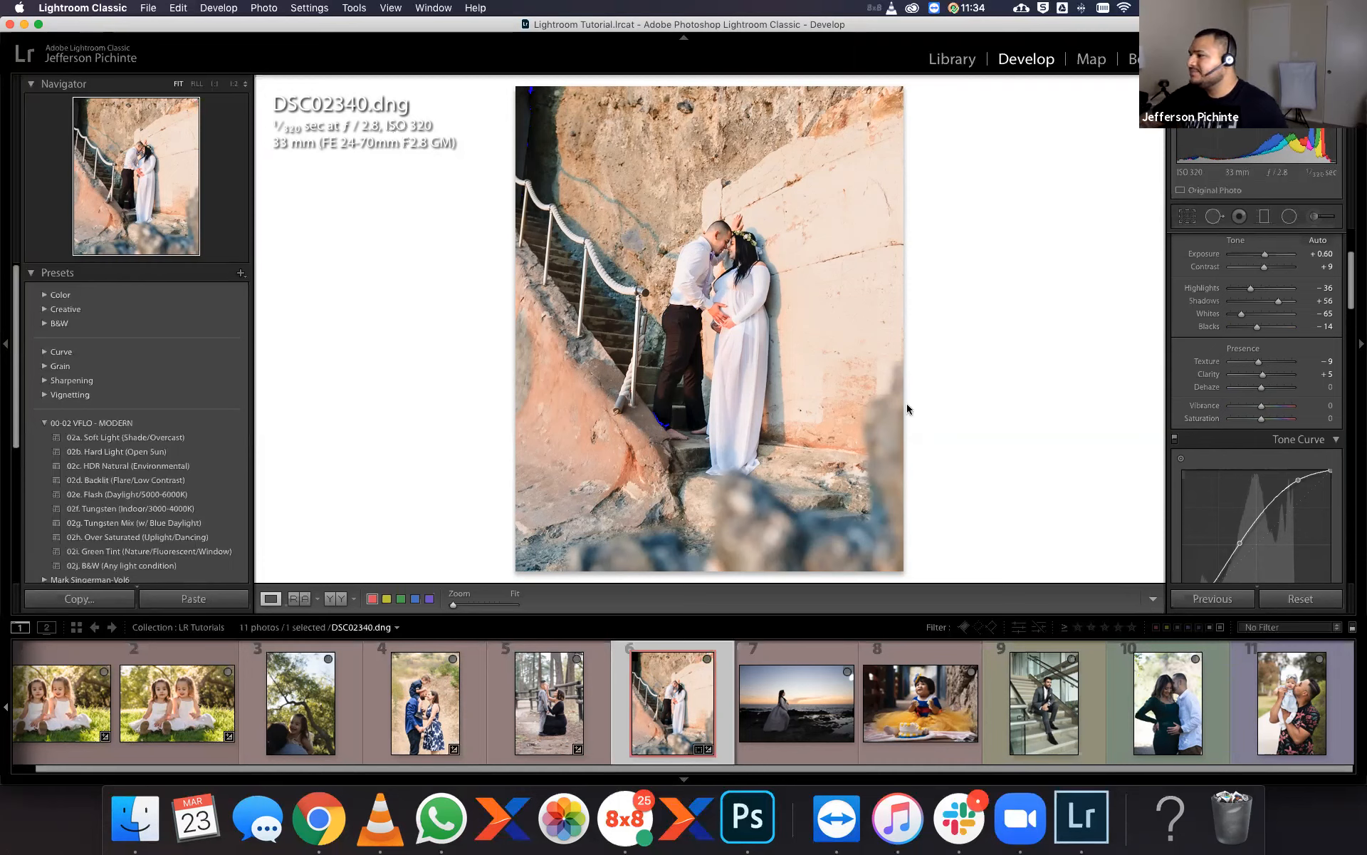
{"action": "scroll", "coordinate": [1331, 325], "scroll_direction": "up", "scroll_amount": 3}
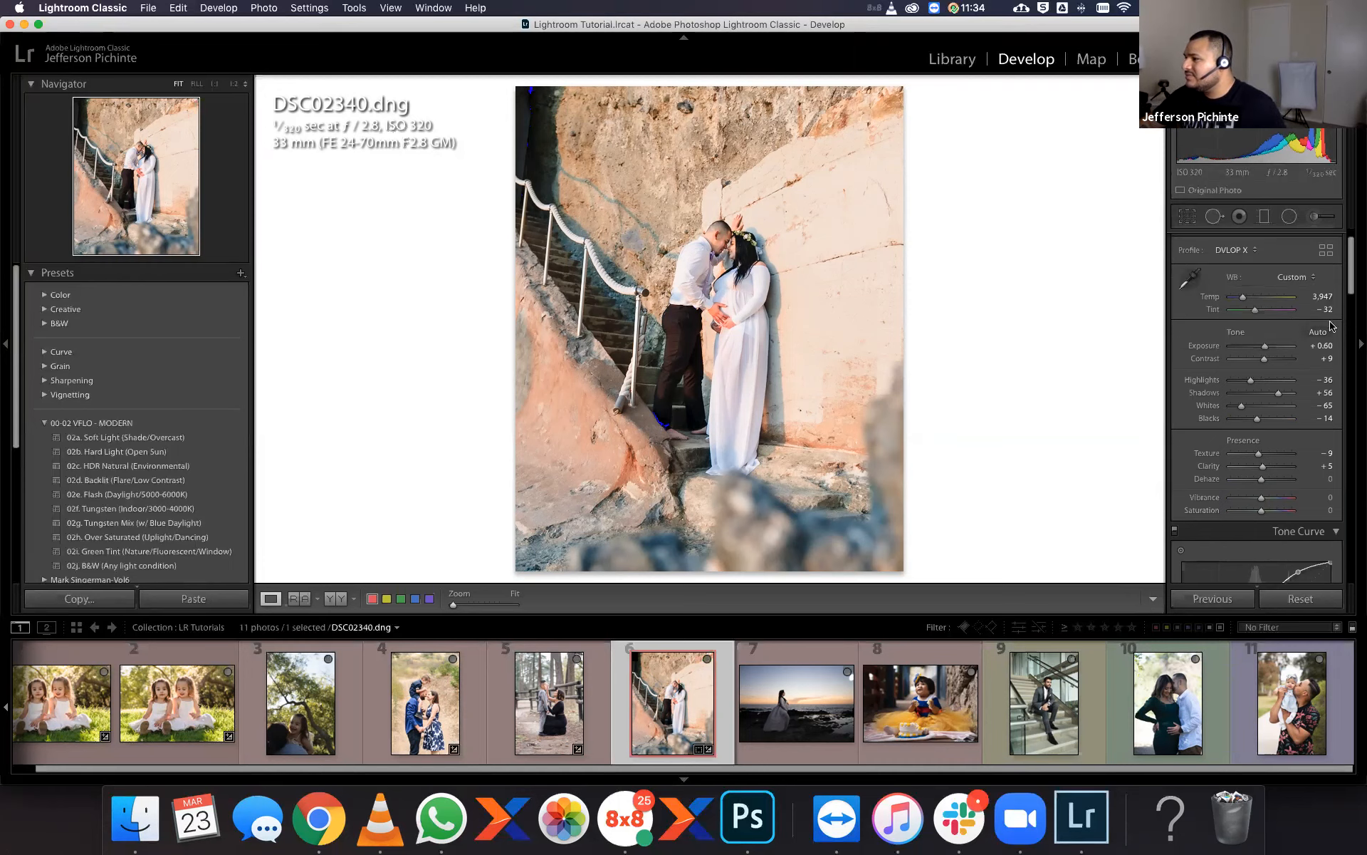
{"action": "left_click", "coordinate": [1321, 347]}
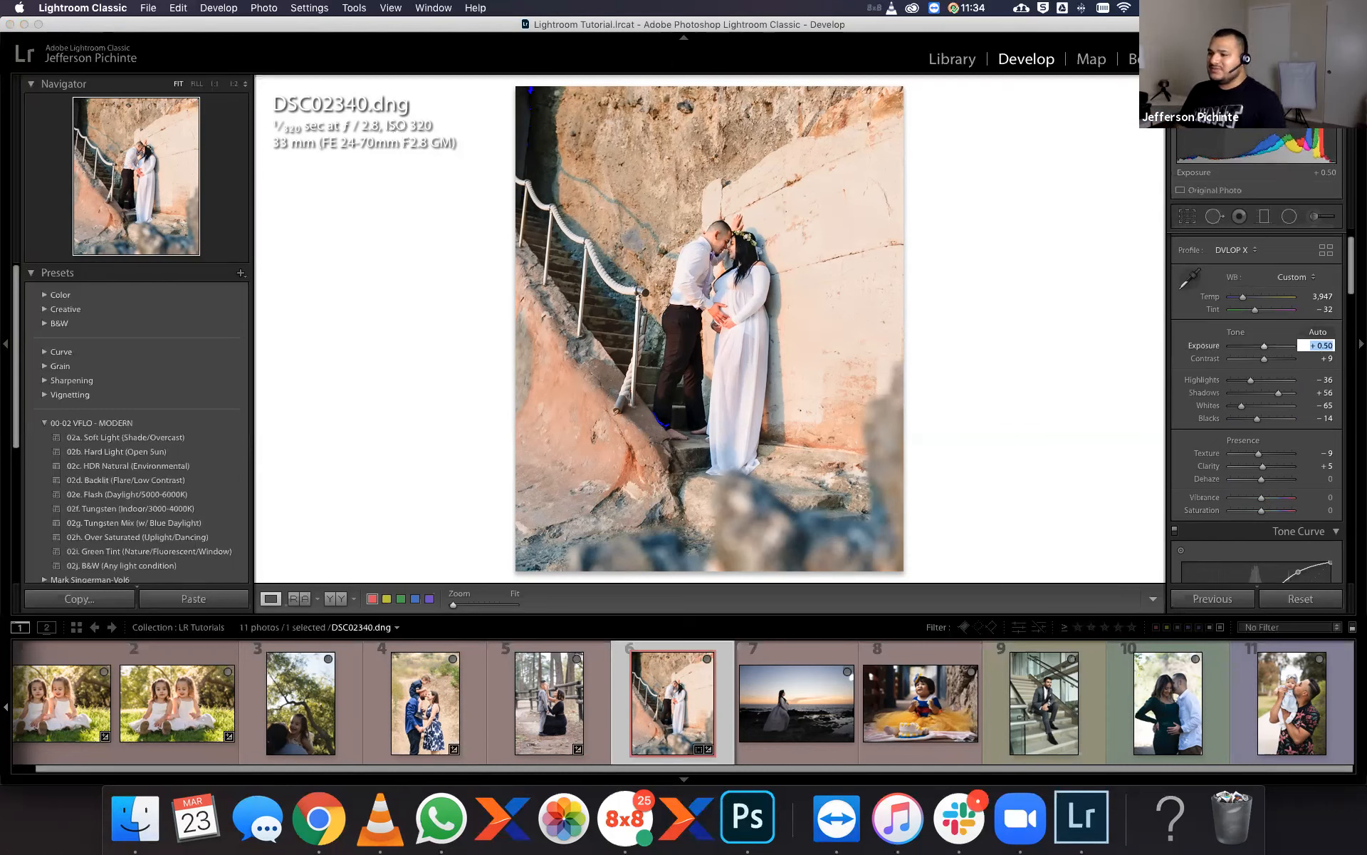
Paint a Burn (Darken) brush with Exposure −0.30 and size 28.0 over the foreground rocks along the photo's lower and right edges.
{"action": "left_click", "coordinate": [1314, 217]}
{"action": "left_click", "coordinate": [1249, 262]}
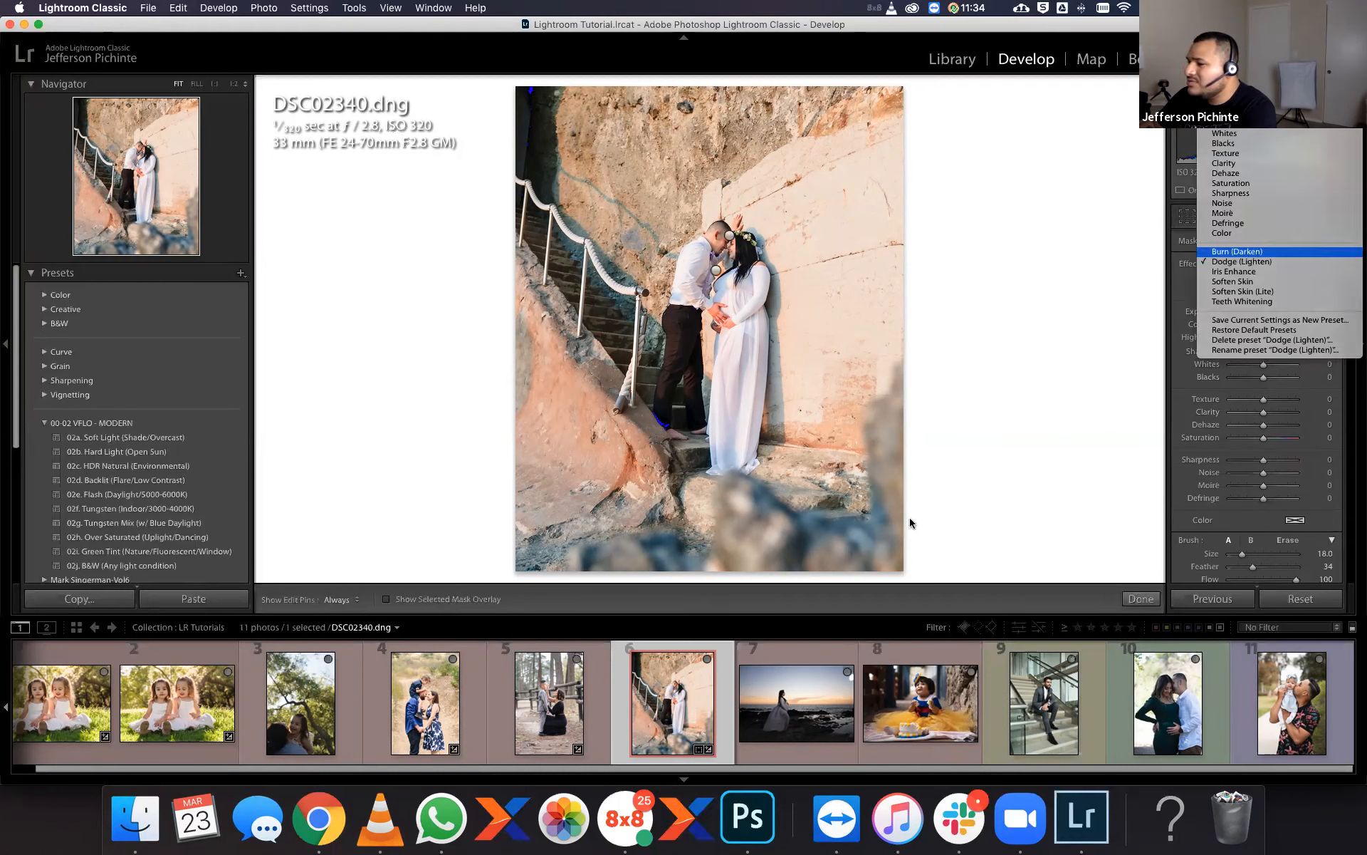
{"action": "left_click", "coordinate": [1239, 251]}
{"action": "scroll", "coordinate": [908, 484], "scroll_direction": "up", "scroll_amount": 5}
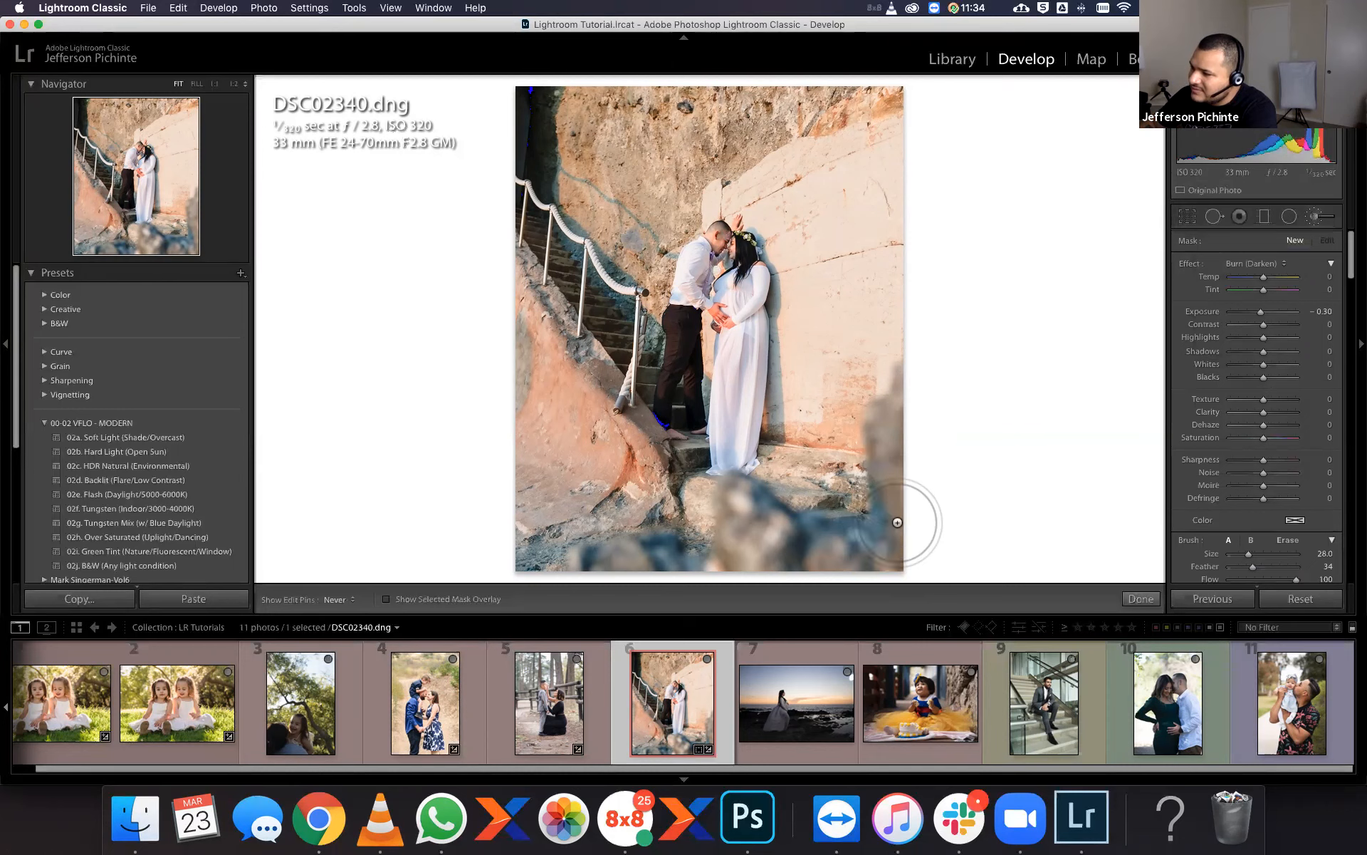
{"action": "mouse_move", "coordinate": [722, 568]}
{"action": "left_mouse_down"}
{"action": "mouse_move", "coordinate": [589, 591]}
{"action": "mouse_move", "coordinate": [665, 602]}
{"action": "mouse_move", "coordinate": [946, 532]}
{"action": "left_mouse_up"}
Extend the burn mask over the rock slope beside the stairs with a size 14.0 brush, and finish the brush.
{"action": "scroll", "coordinate": [924, 504], "scroll_direction": "down", "scroll_amount": 6}
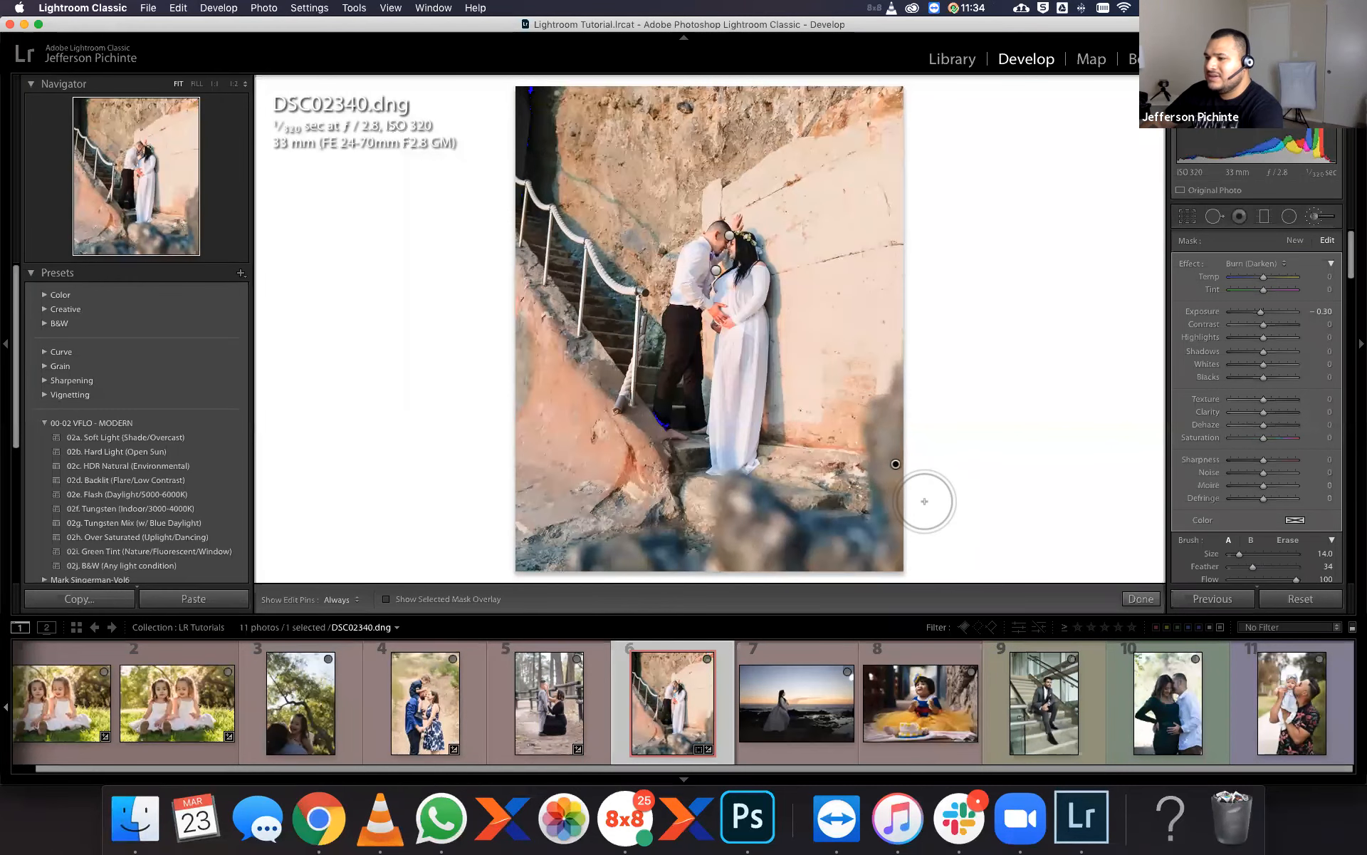
{"action": "key", "text": "h"}
{"action": "mouse_move", "coordinate": [578, 402]}
{"action": "left_mouse_down"}
{"action": "mouse_move", "coordinate": [517, 311]}
{"action": "mouse_move", "coordinate": [584, 435]}
{"action": "mouse_move", "coordinate": [531, 296]}
{"action": "mouse_move", "coordinate": [562, 442]}
{"action": "mouse_move", "coordinate": [521, 354]}
{"action": "mouse_move", "coordinate": [560, 494]}
{"action": "mouse_move", "coordinate": [540, 432]}
{"action": "mouse_move", "coordinate": [546, 488]}
{"action": "mouse_move", "coordinate": [574, 487]}
{"action": "mouse_move", "coordinate": [556, 508]}
{"action": "mouse_move", "coordinate": [598, 490]}
{"action": "mouse_move", "coordinate": [554, 485]}
{"action": "mouse_move", "coordinate": [509, 305]}
{"action": "left_mouse_up"}
{"action": "key", "text": "h"}
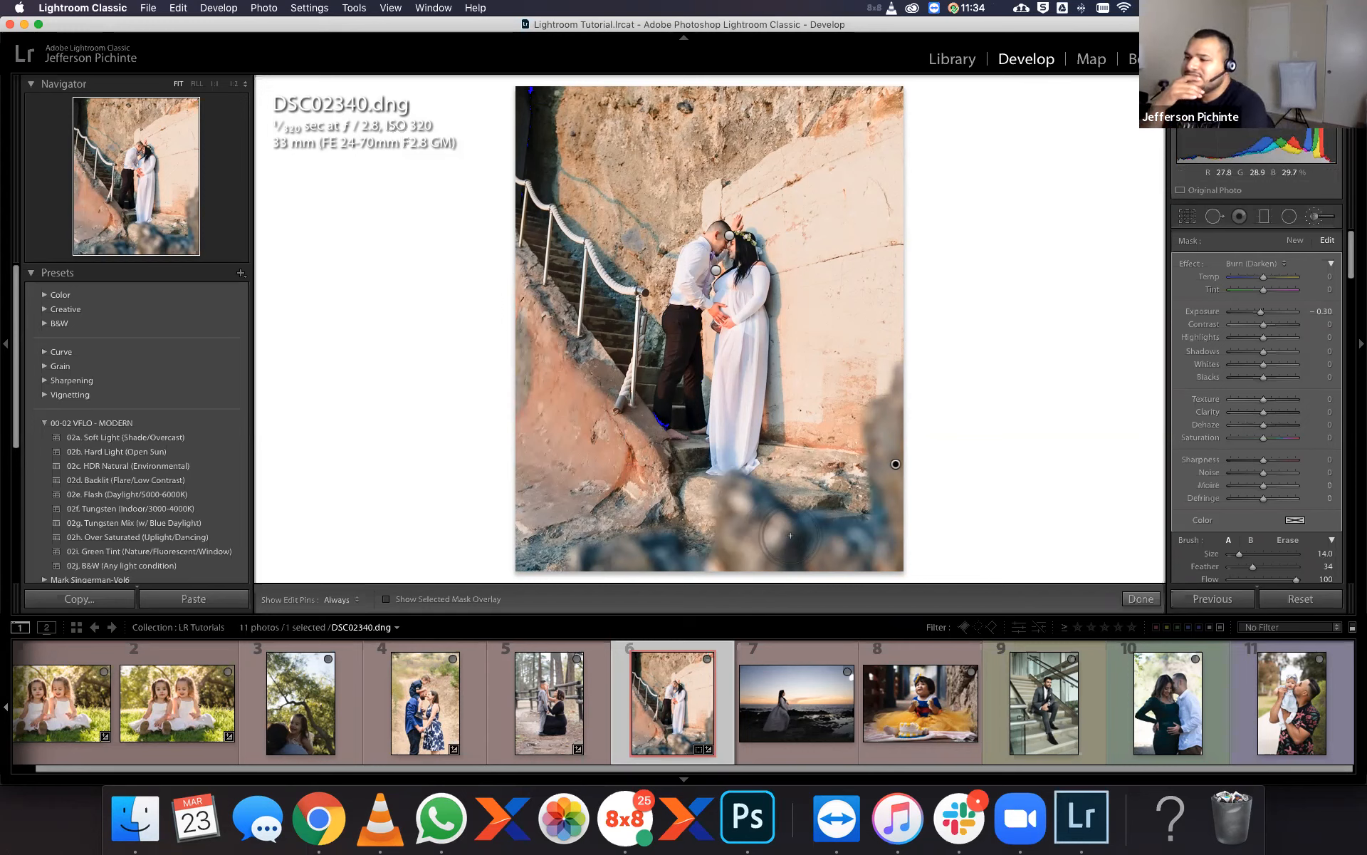
{"action": "left_click", "coordinate": [1141, 598]}
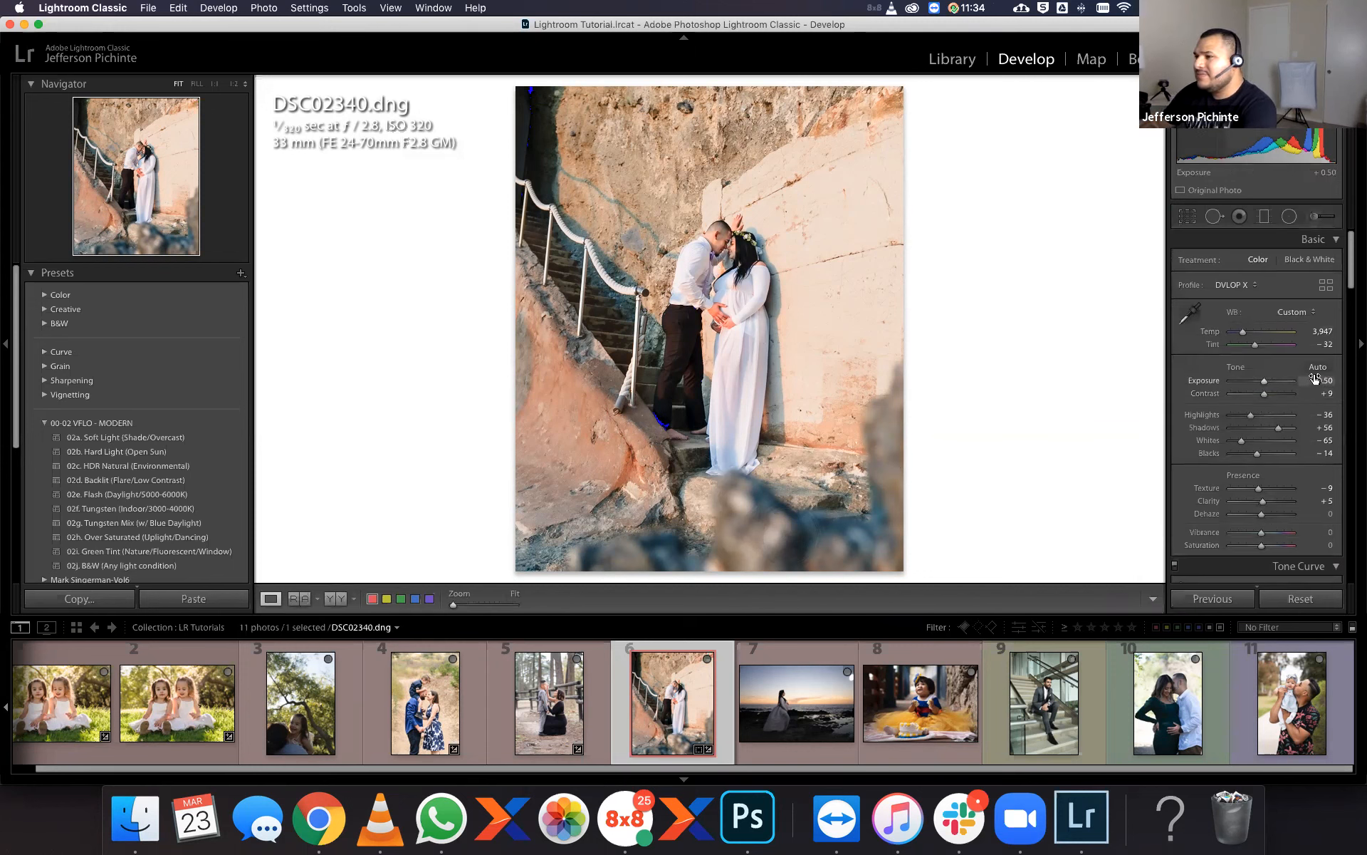
{"action": "left_click", "coordinate": [727, 236]}
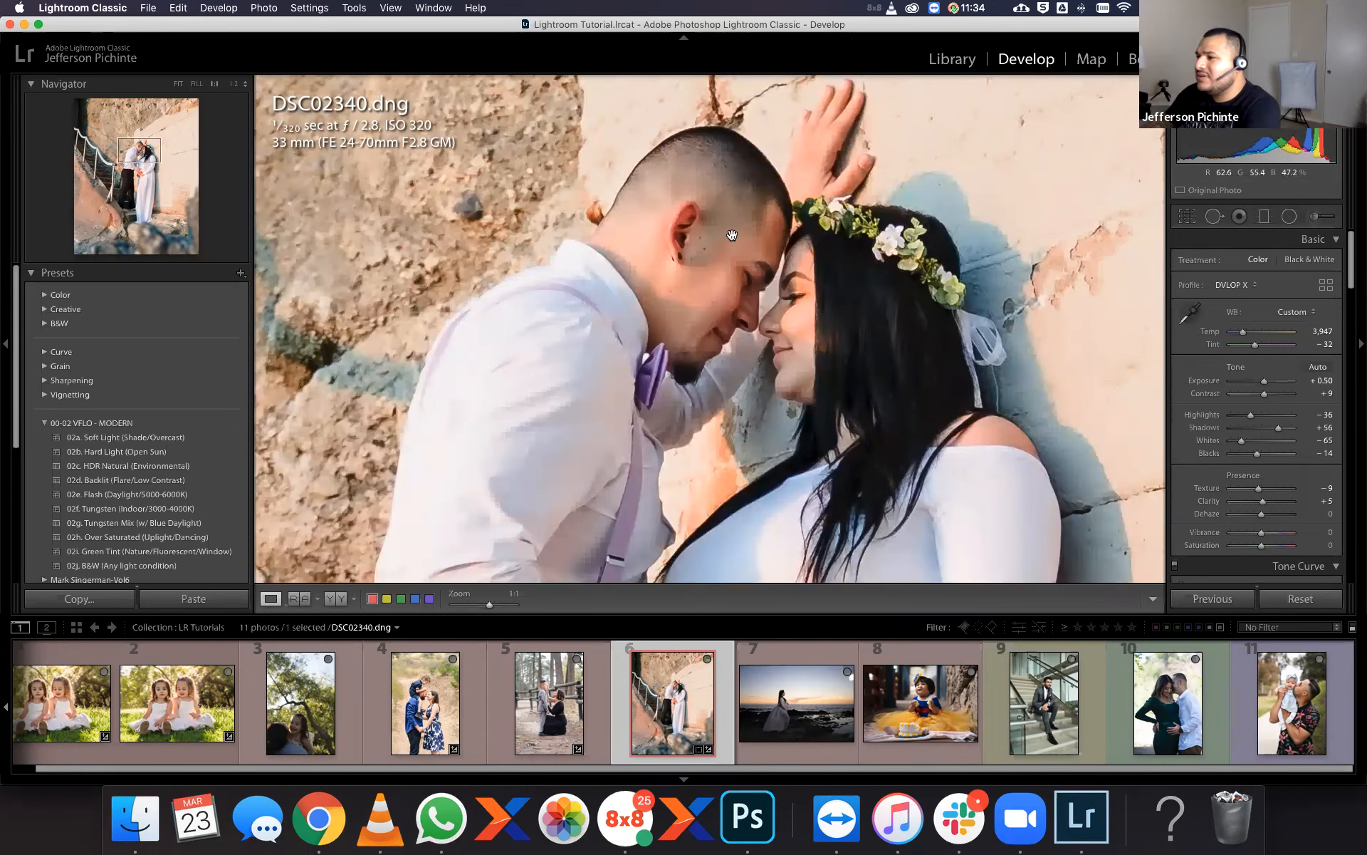
{"action": "left_click_drag", "start_coordinate": [1350, 257], "coordinate": [1339, 336]}
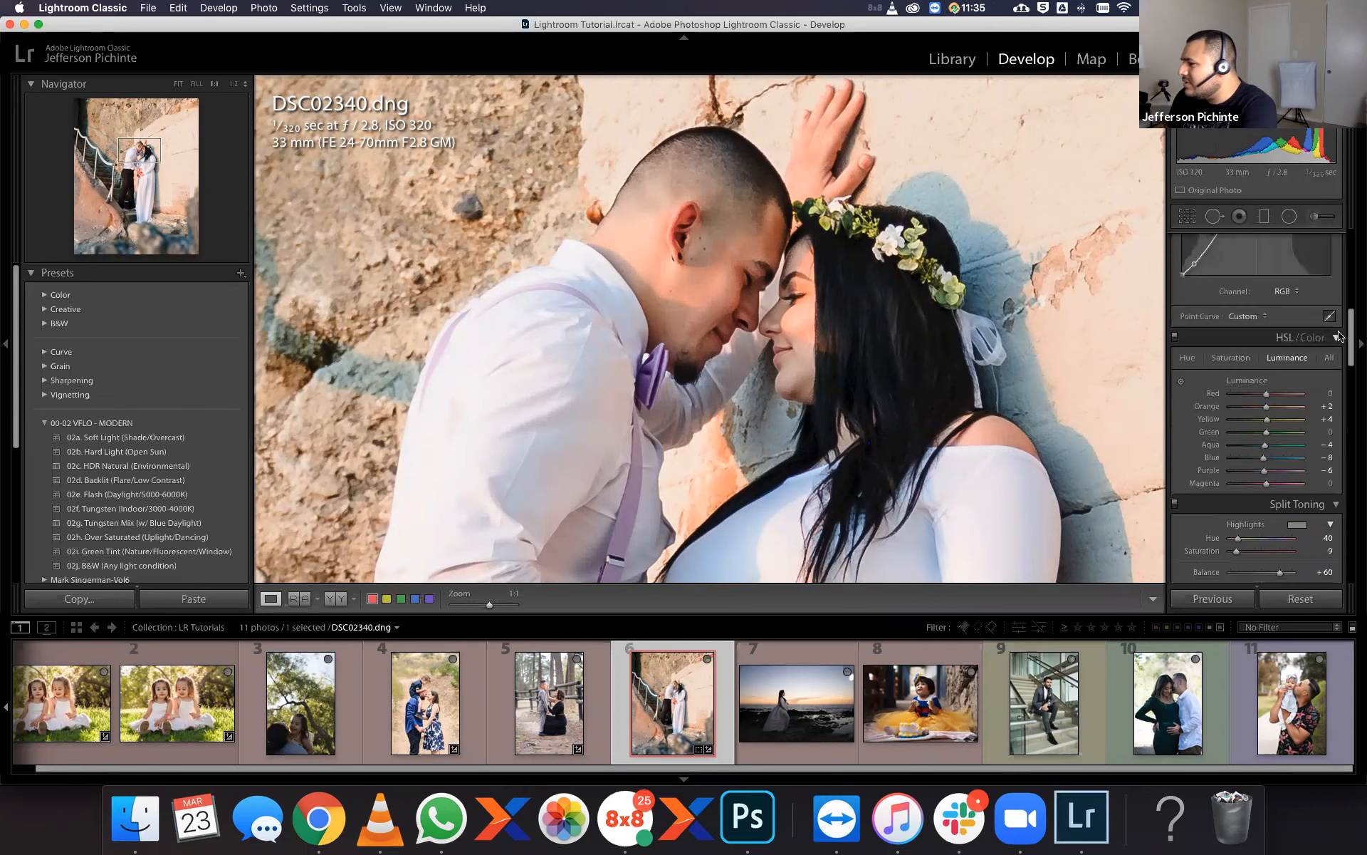
{"action": "left_click", "coordinate": [1181, 382]}
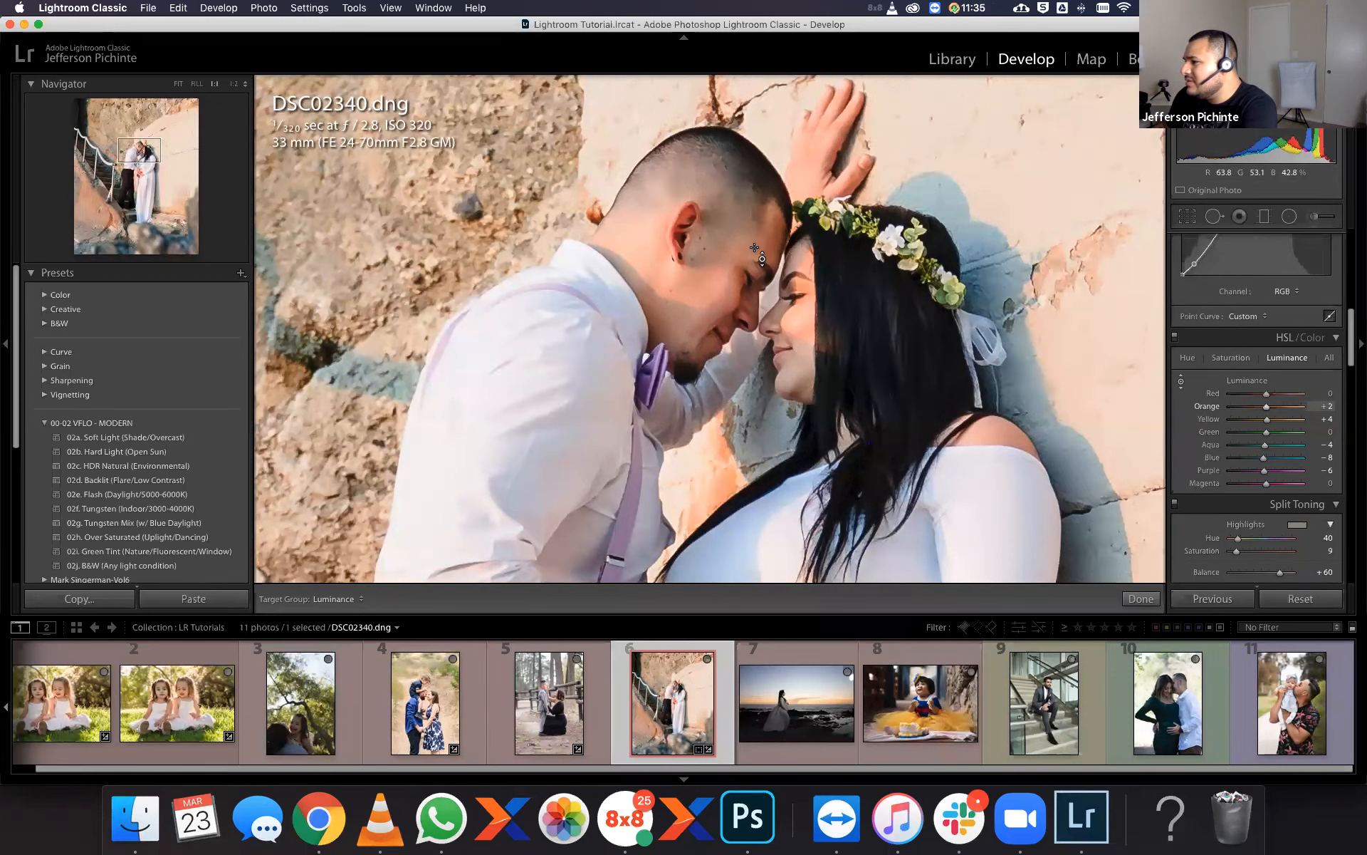
{"action": "left_click", "coordinate": [1142, 595]}
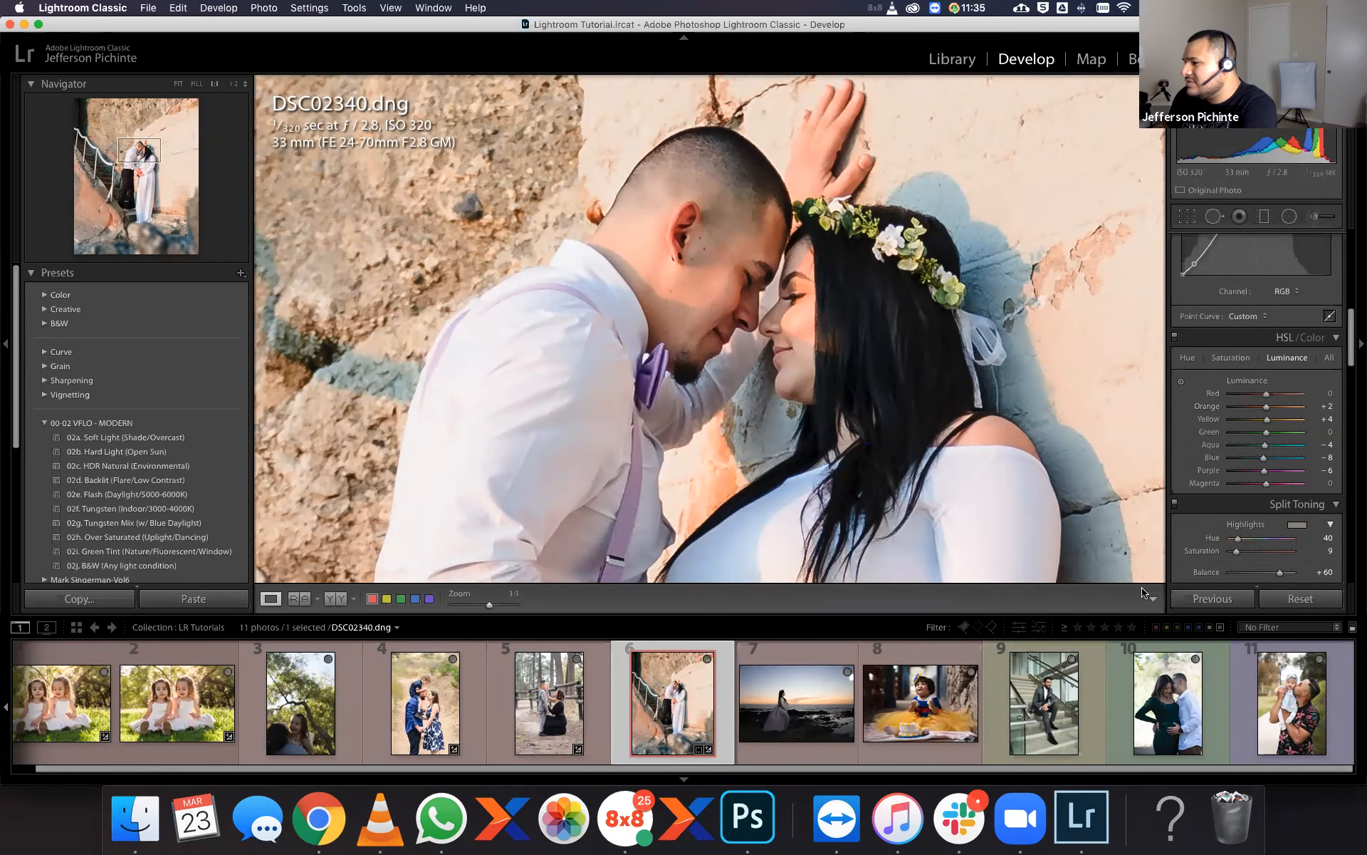
Switch the Tone Curve to its region sliders and fine-tune Darks to +22, checking the result on the whole photo.
{"action": "mouse_move", "coordinate": [1353, 346]}
{"action": "left_mouse_down"}
{"action": "mouse_move", "coordinate": [1355, 311]}
{"action": "mouse_move", "coordinate": [1354, 329]}
{"action": "left_mouse_up"}
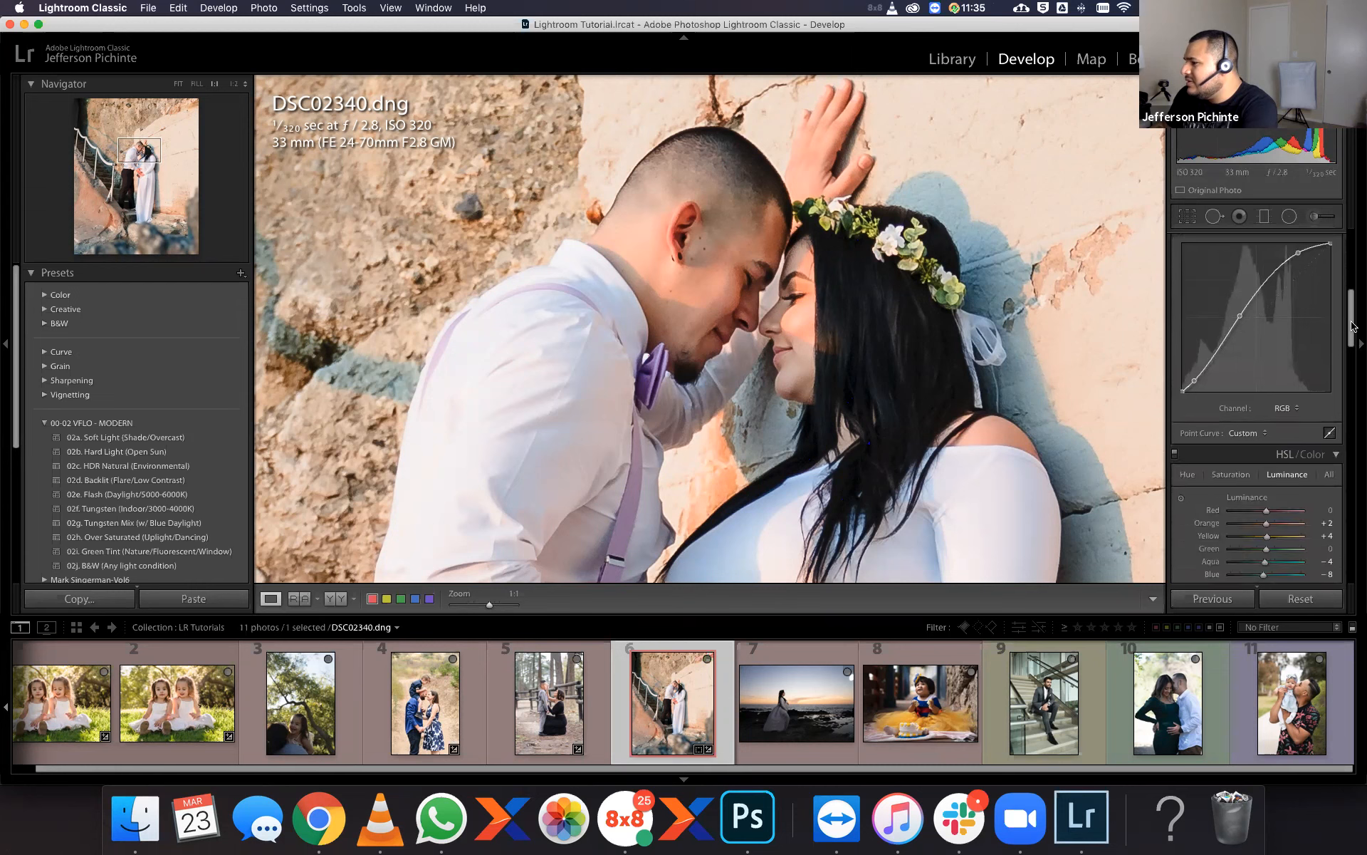
{"action": "left_click", "coordinate": [1328, 433]}
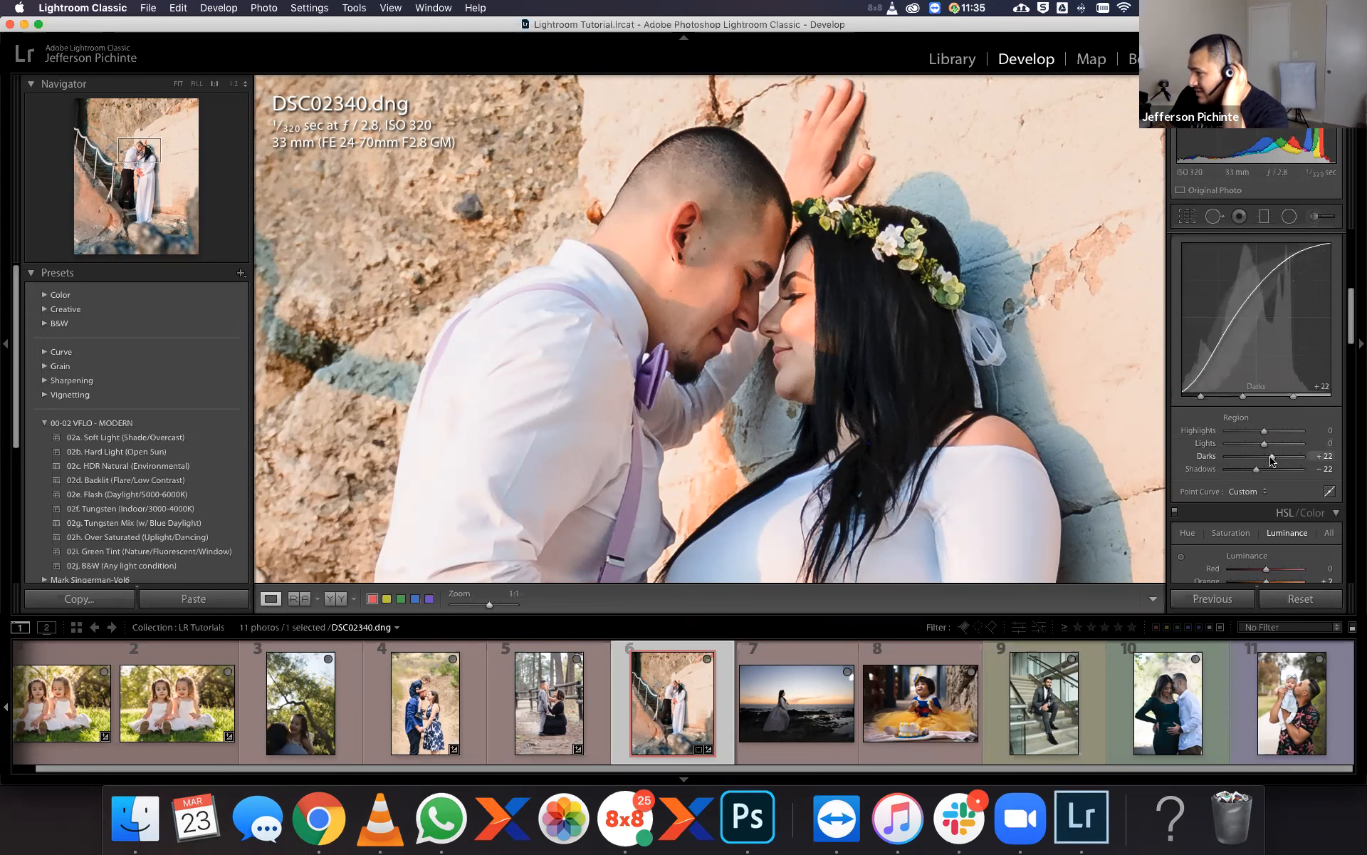
{"action": "left_click_drag", "start_coordinate": [1273, 459], "coordinate": [1273, 462]}
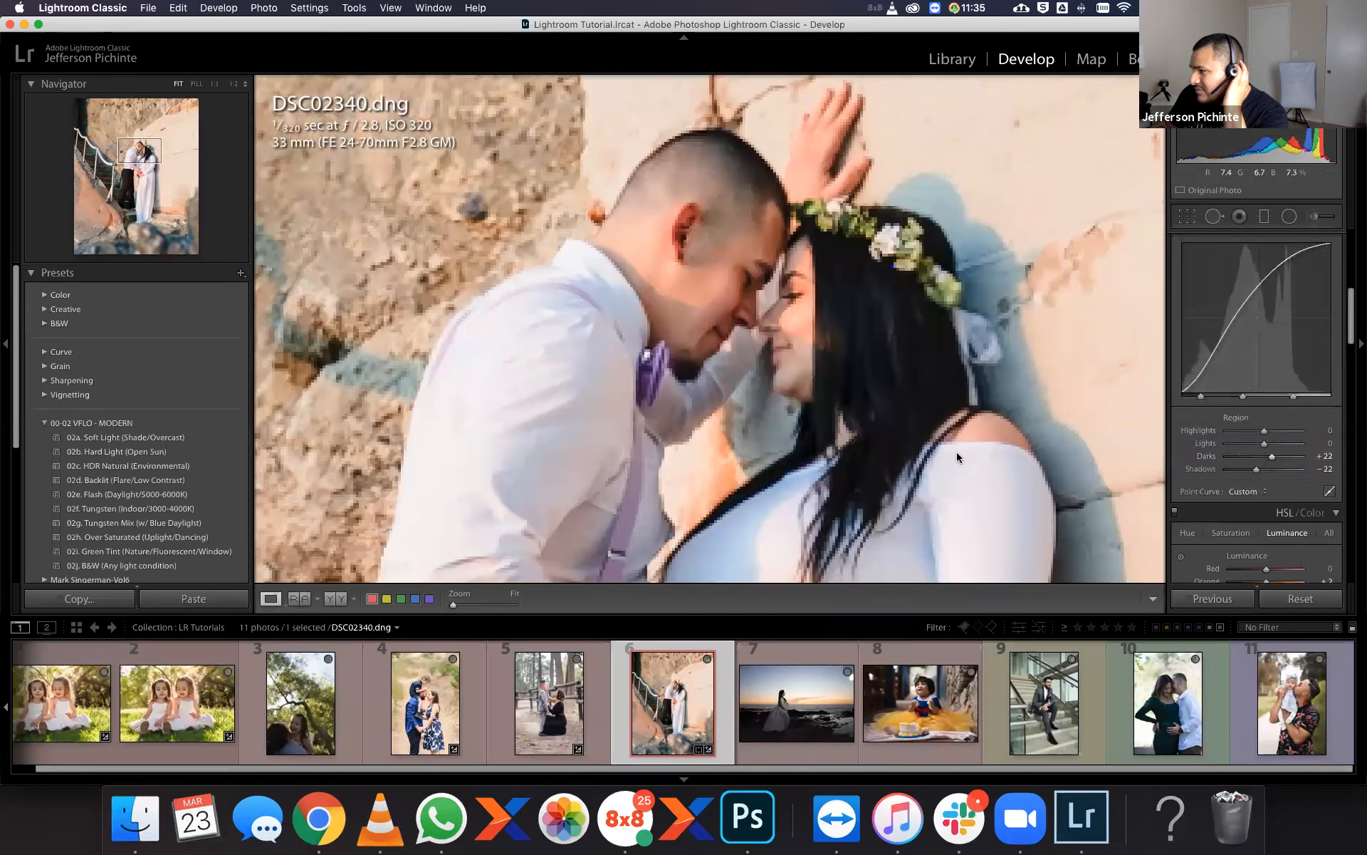
{"action": "left_click", "coordinate": [955, 452]}
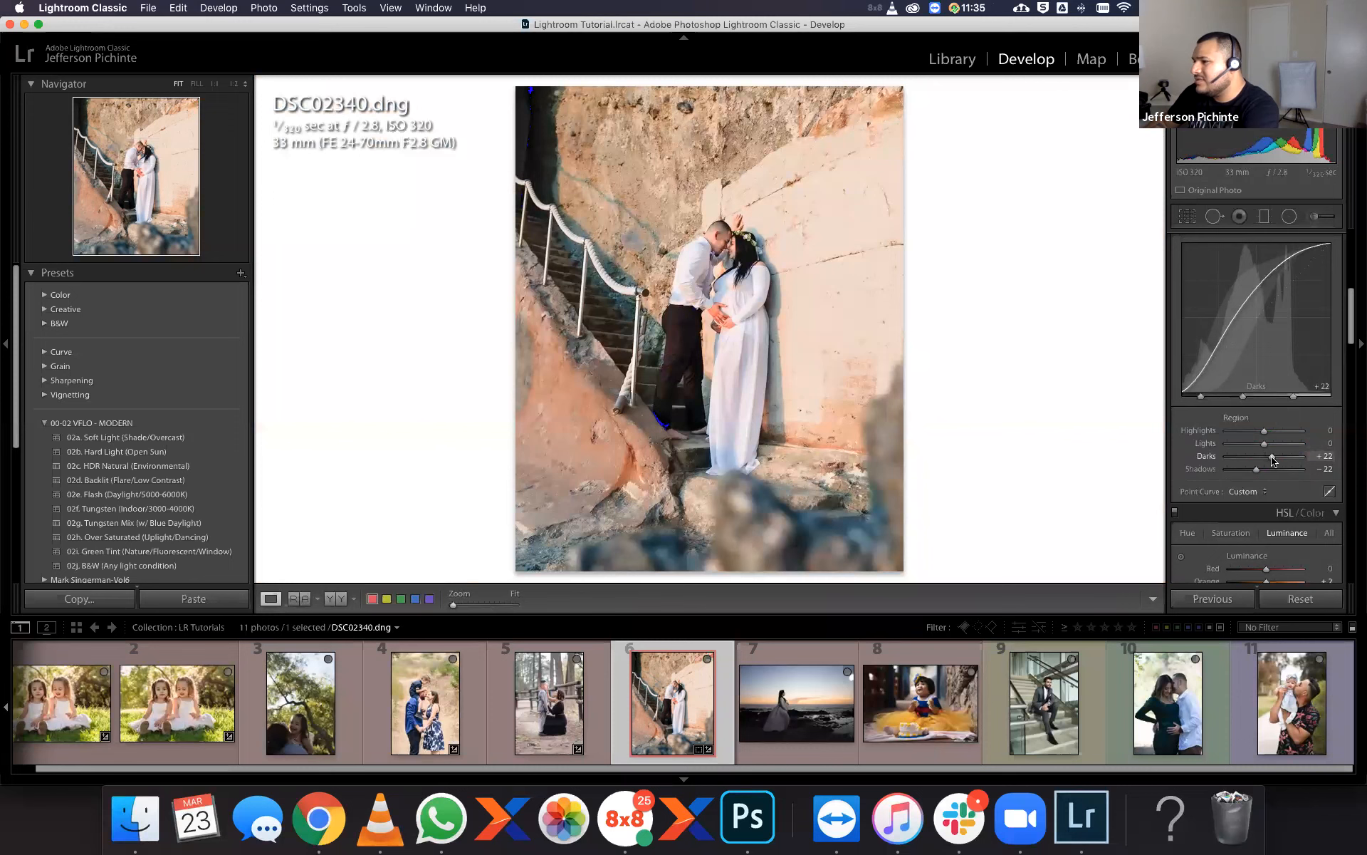
{"action": "left_click_drag", "start_coordinate": [1275, 460], "coordinate": [1274, 461]}
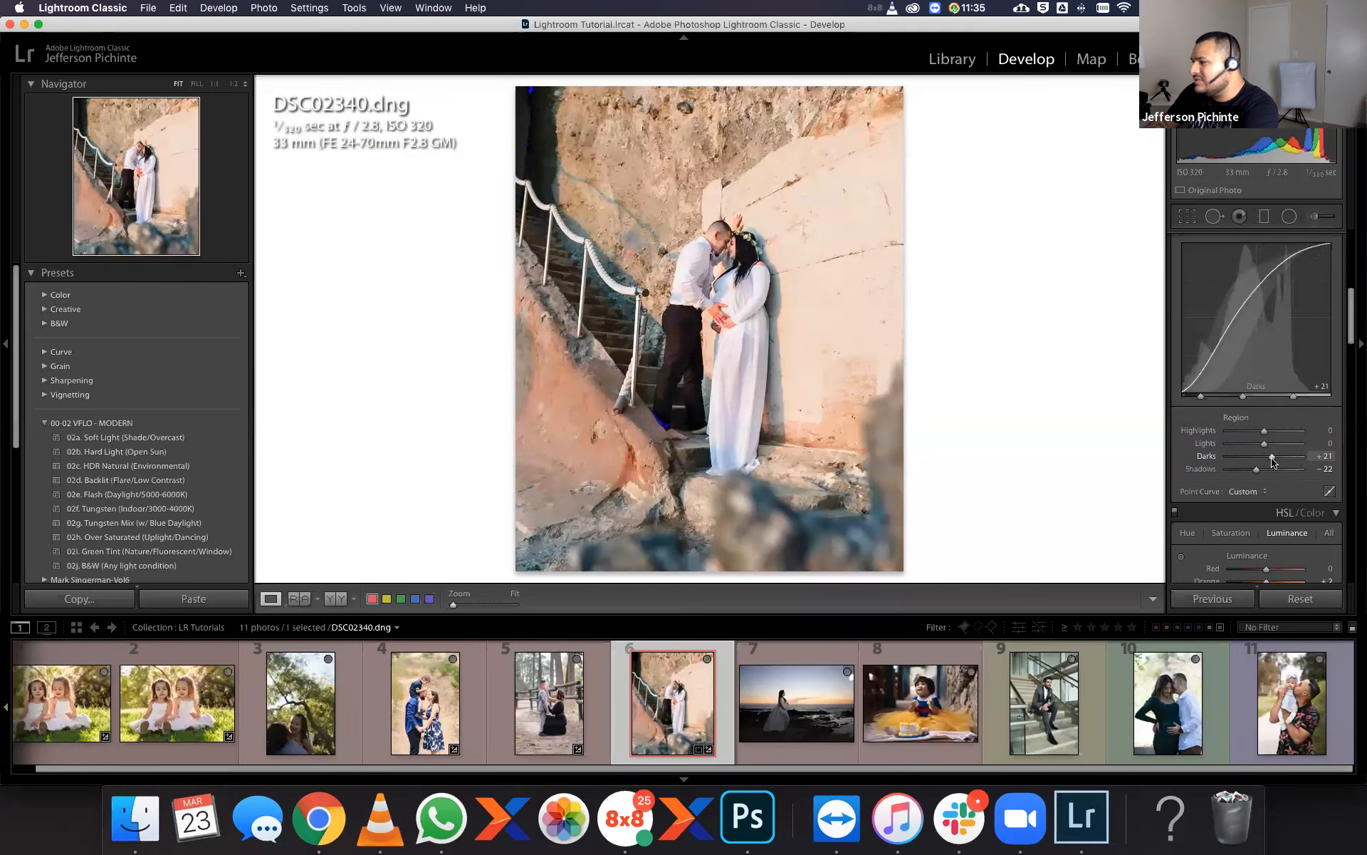
Try the Tone Curve's Lights at +7 and reset it, set Highlights to +12, and check the couple's faces up close.
{"action": "mouse_move", "coordinate": [1270, 445]}
{"action": "left_mouse_down"}
{"action": "mouse_move", "coordinate": [1282, 445]}
{"action": "mouse_move", "coordinate": [1267, 447]}
{"action": "left_mouse_up"}
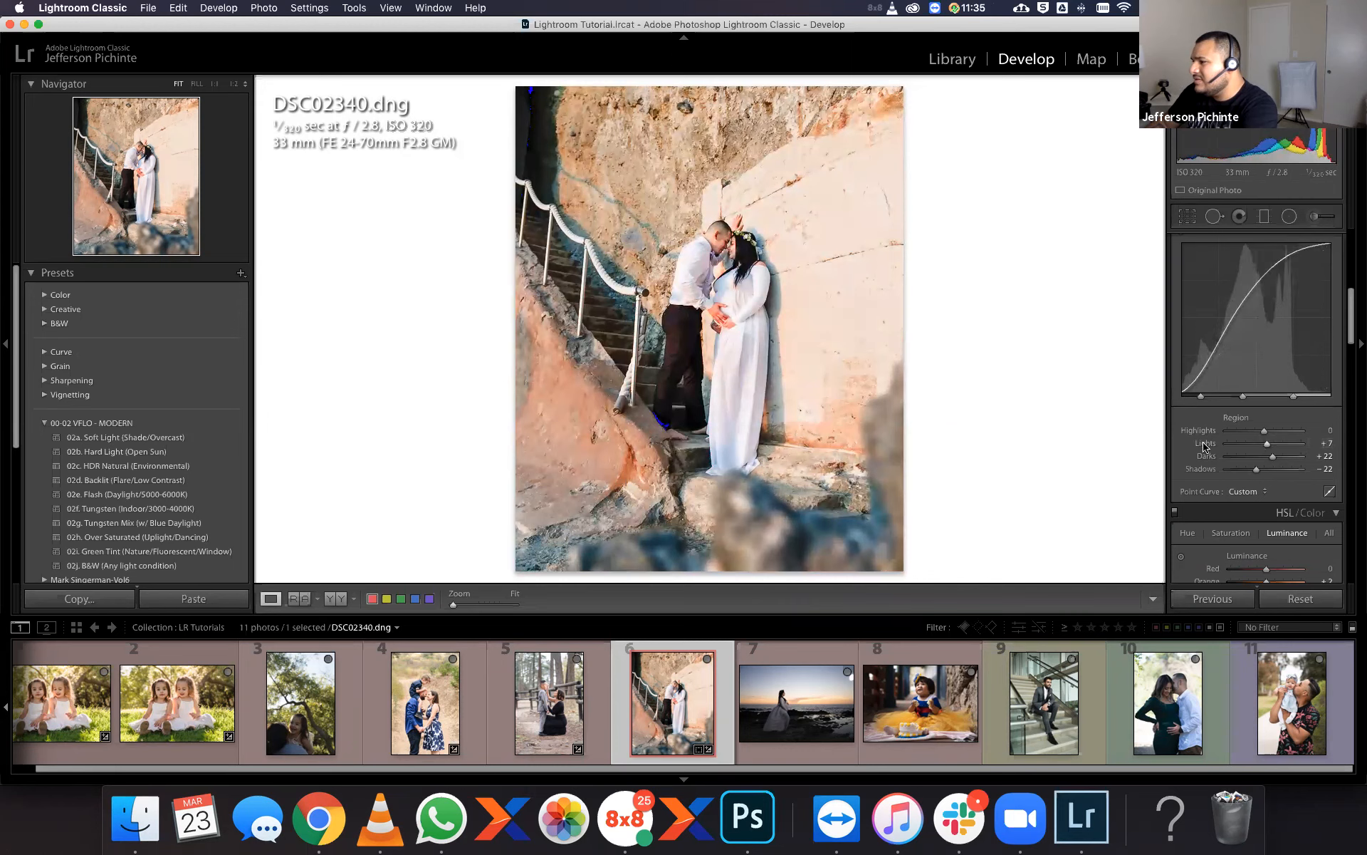
{"action": "double_click", "coordinate": [1204, 447]}
{"action": "mouse_move", "coordinate": [1264, 431]}
{"action": "left_mouse_down"}
{"action": "mouse_move", "coordinate": [1250, 433]}
{"action": "mouse_move", "coordinate": [1268, 435]}
{"action": "left_mouse_up"}
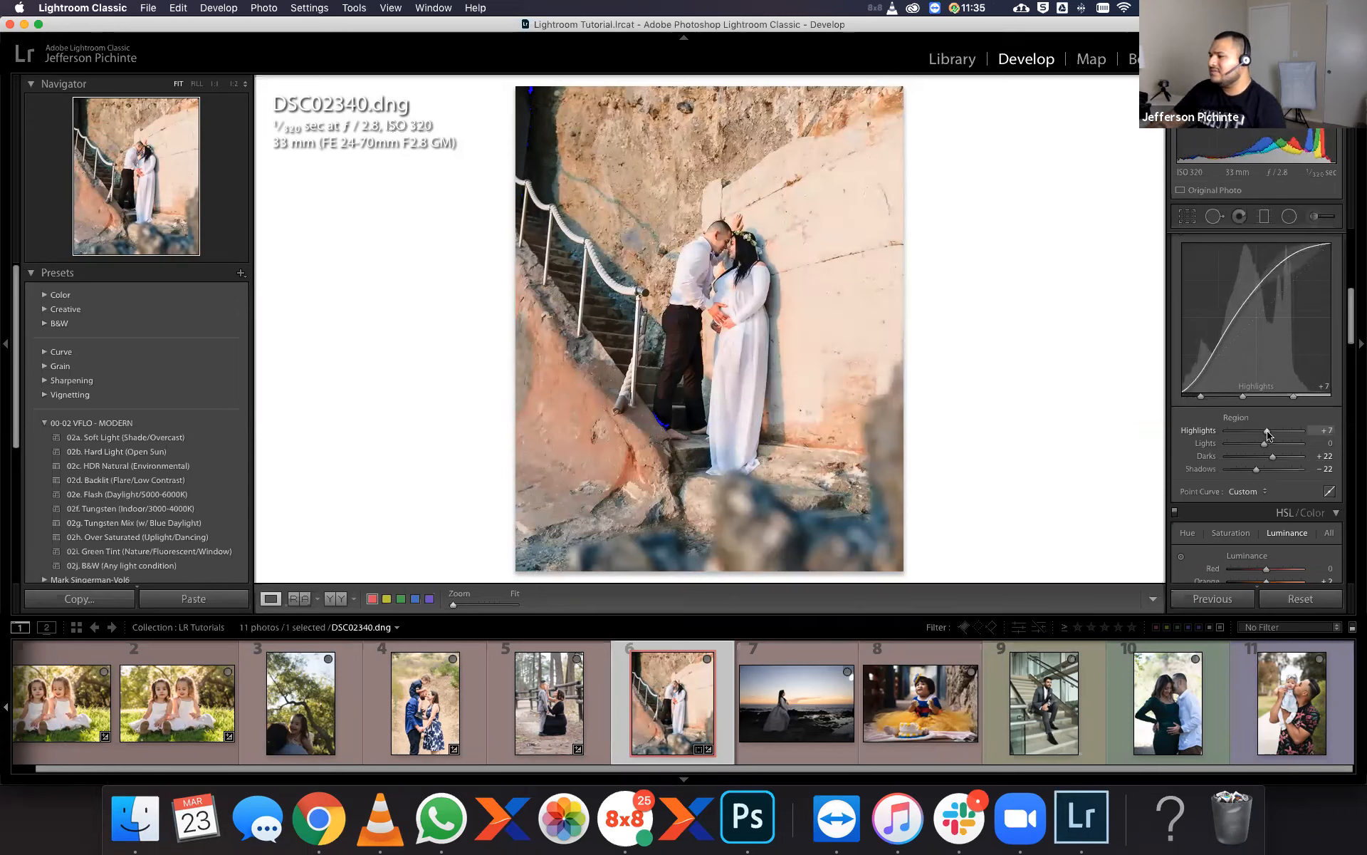
{"action": "left_click_drag", "start_coordinate": [1267, 434], "coordinate": [1269, 434]}
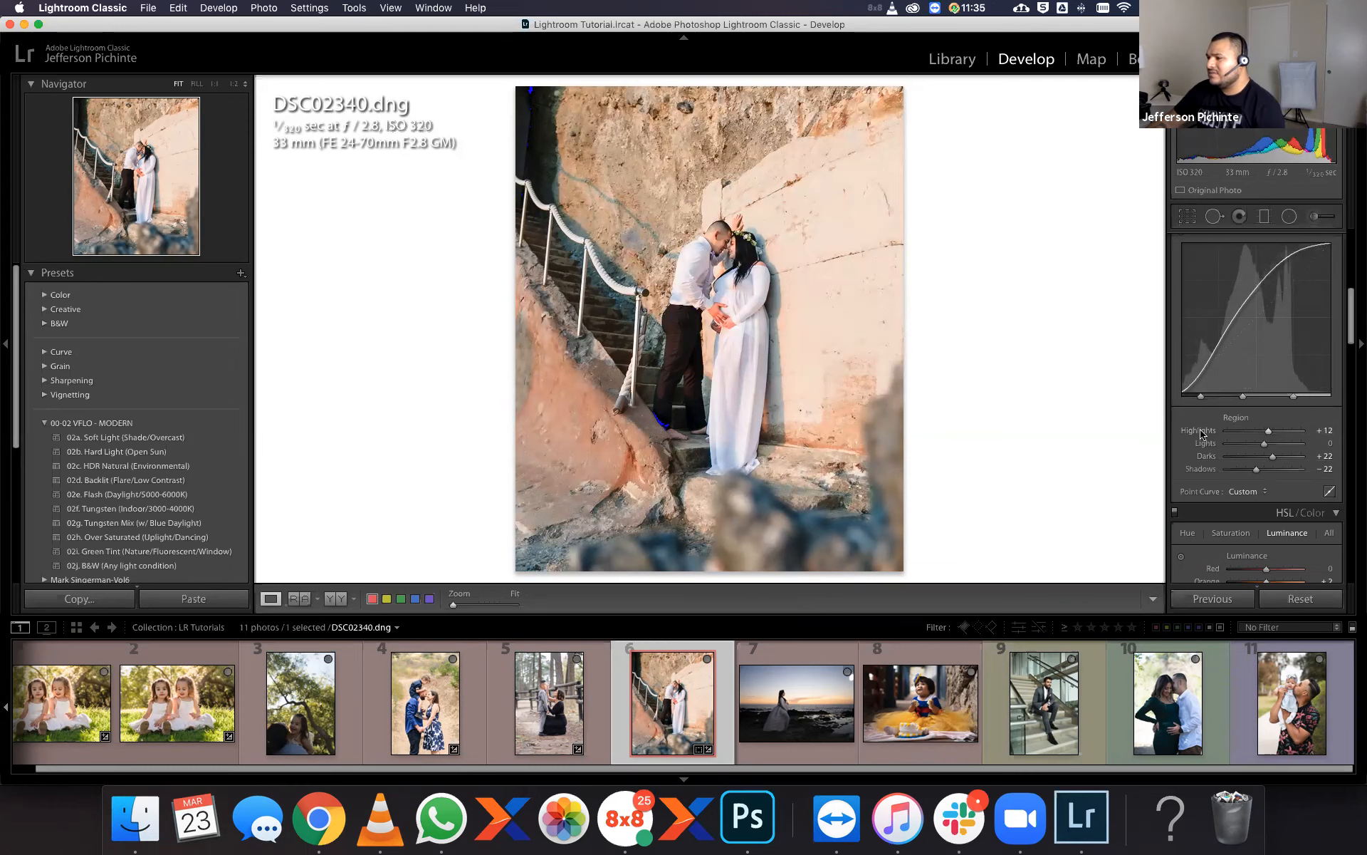
{"action": "left_click", "coordinate": [732, 236]}
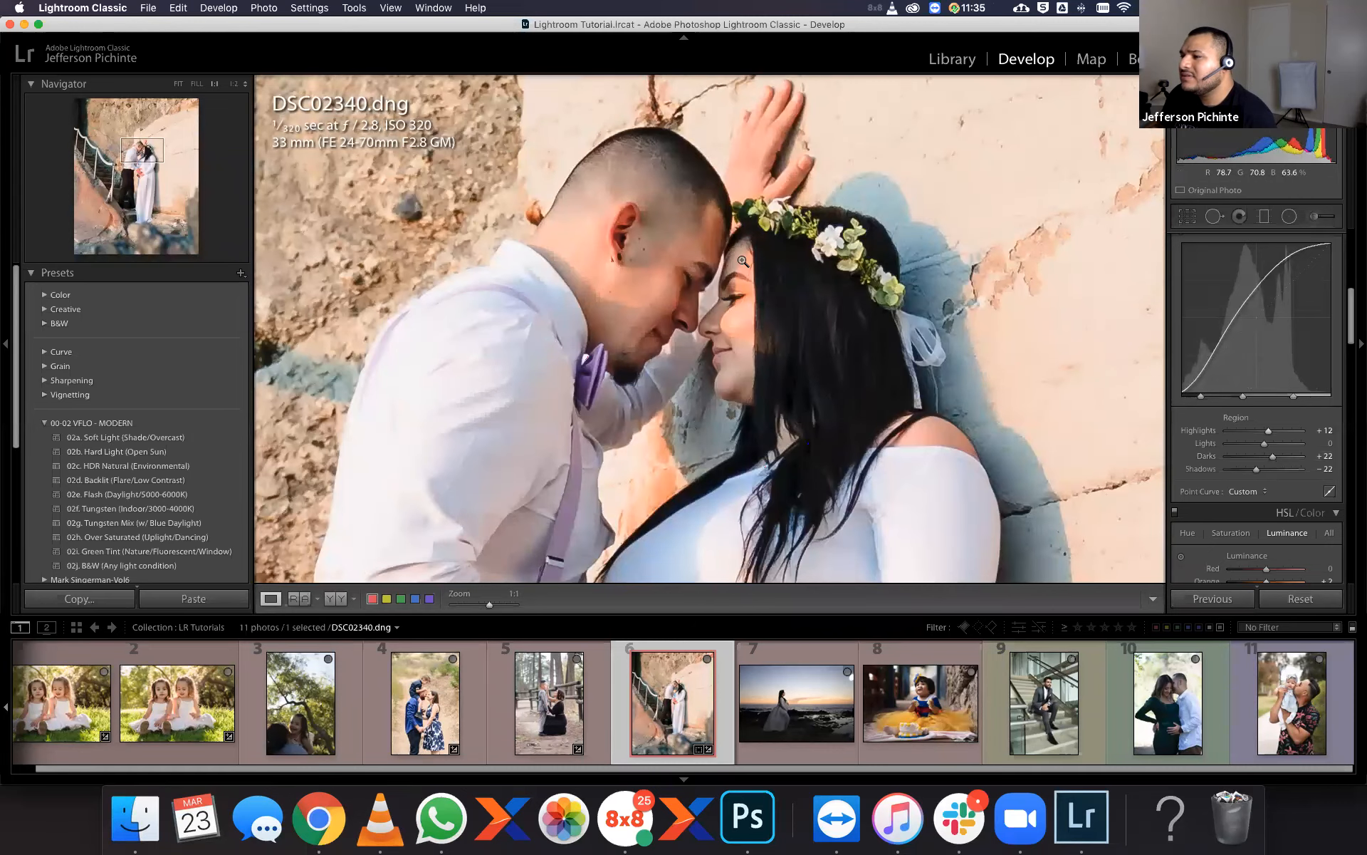
{"action": "left_click", "coordinate": [742, 261]}
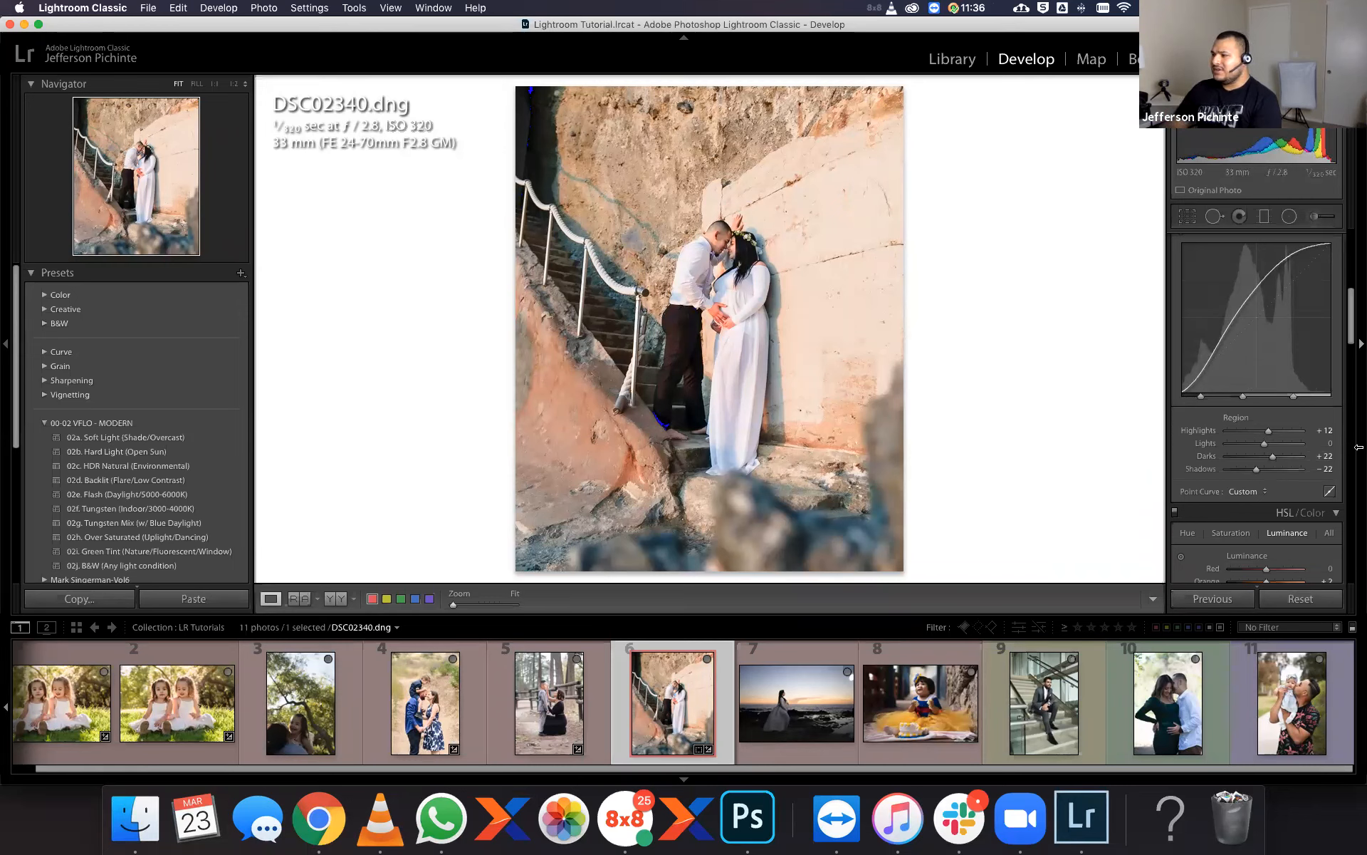
Straighten the couple photo to an angle of −1.56 and reframe the crop slightly tighter around them.
{"action": "scroll", "coordinate": [1350, 274], "scroll_direction": "up", "scroll_amount": 5}
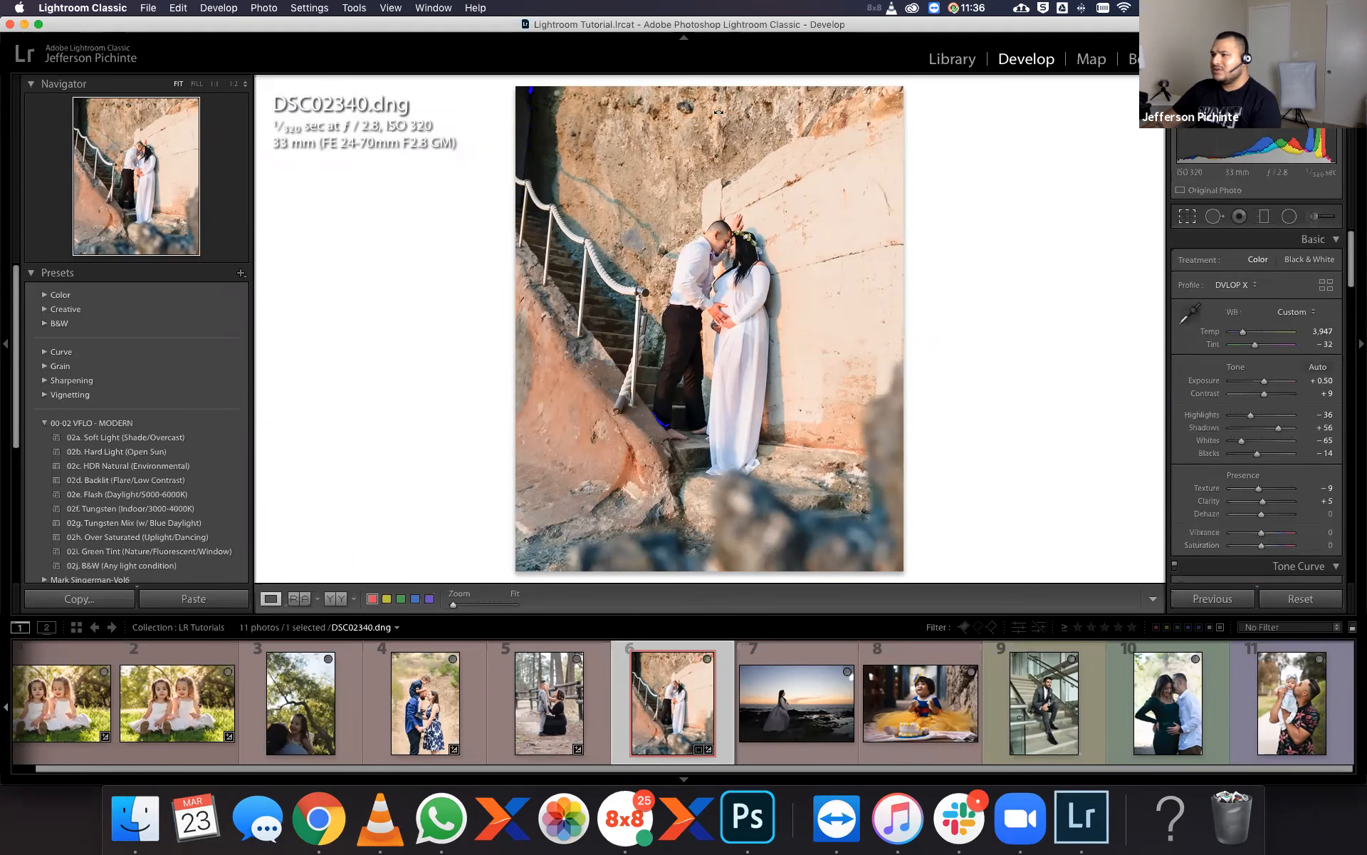
{"action": "key", "text": "r"}
{"action": "left_click_drag", "start_coordinate": [699, 133], "coordinate": [687, 175]}
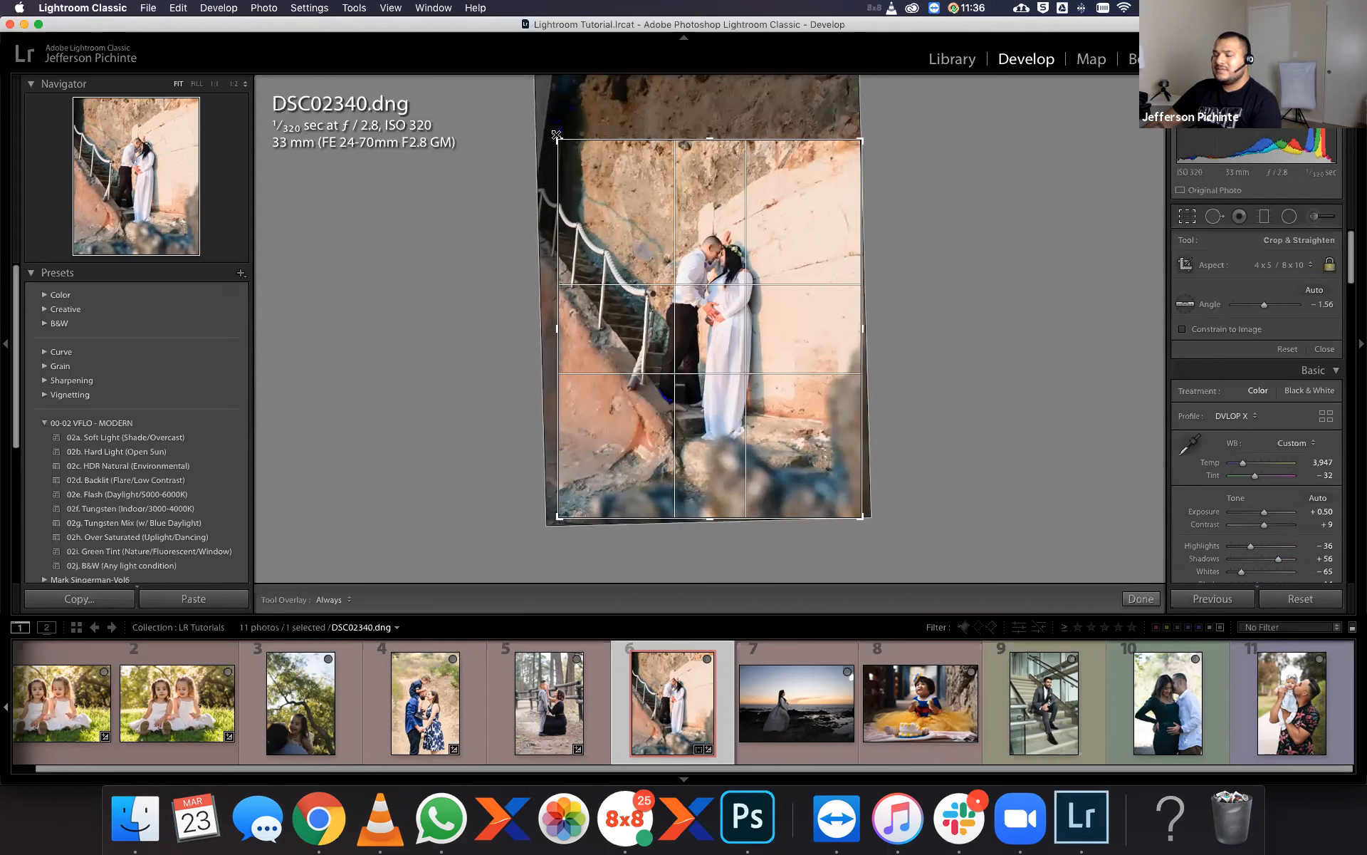
{"action": "left_click", "coordinate": [1141, 602]}
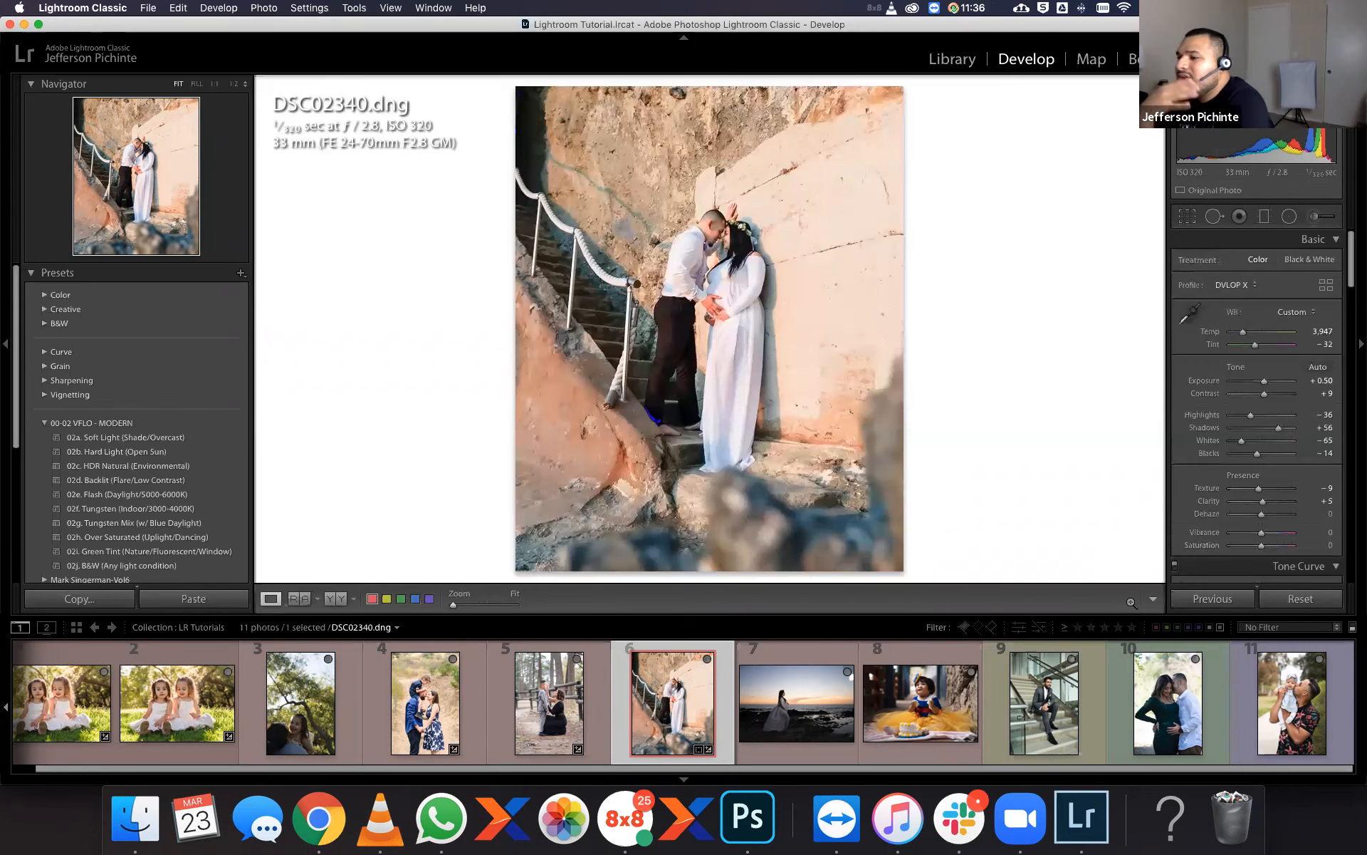
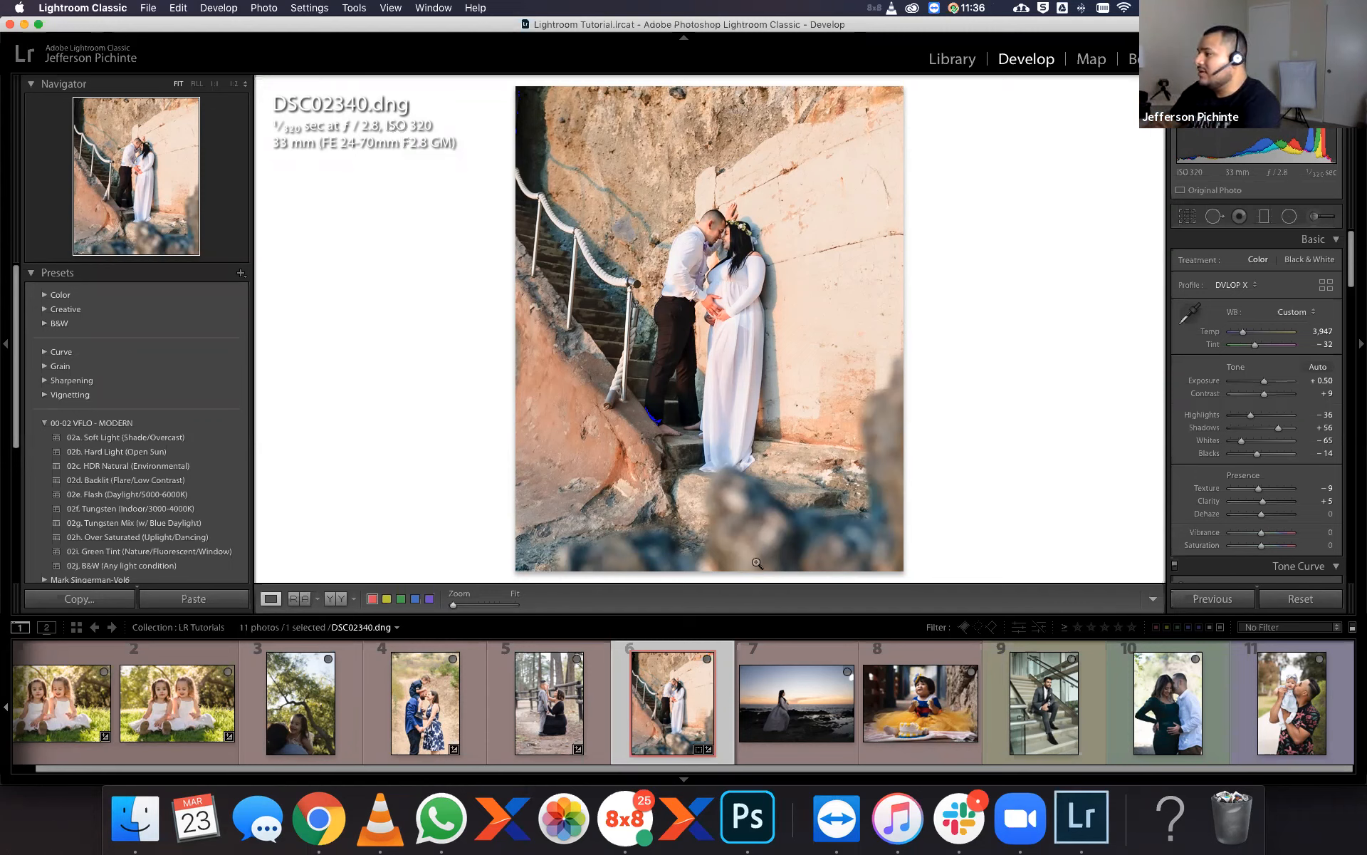
Brush Texture +34 over the rocks and ground below the couple with a new size 24.0 adjustment brush.
{"action": "left_click", "coordinate": [1315, 217]}
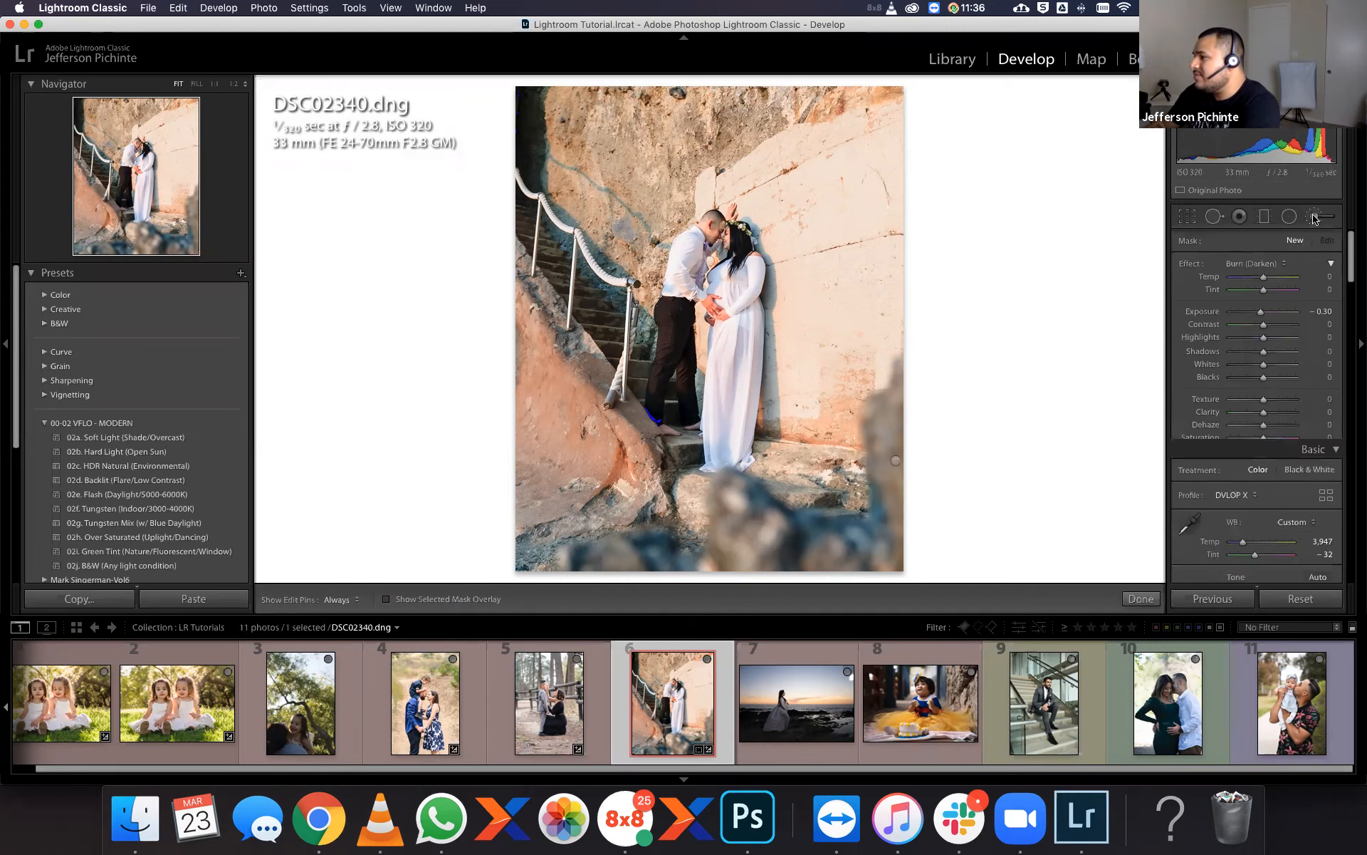
{"action": "left_click", "coordinate": [1261, 263]}
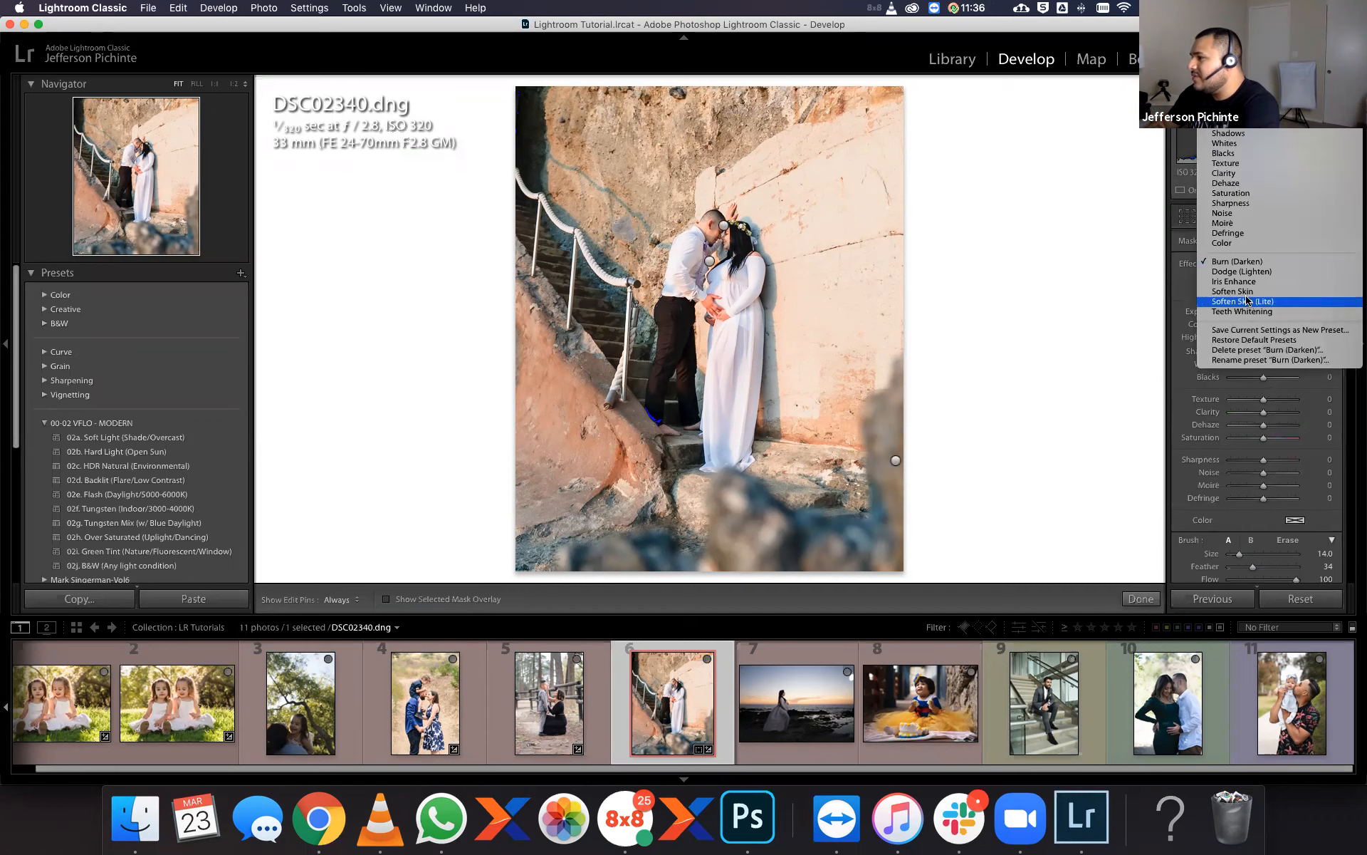
{"action": "left_click", "coordinate": [1240, 164]}
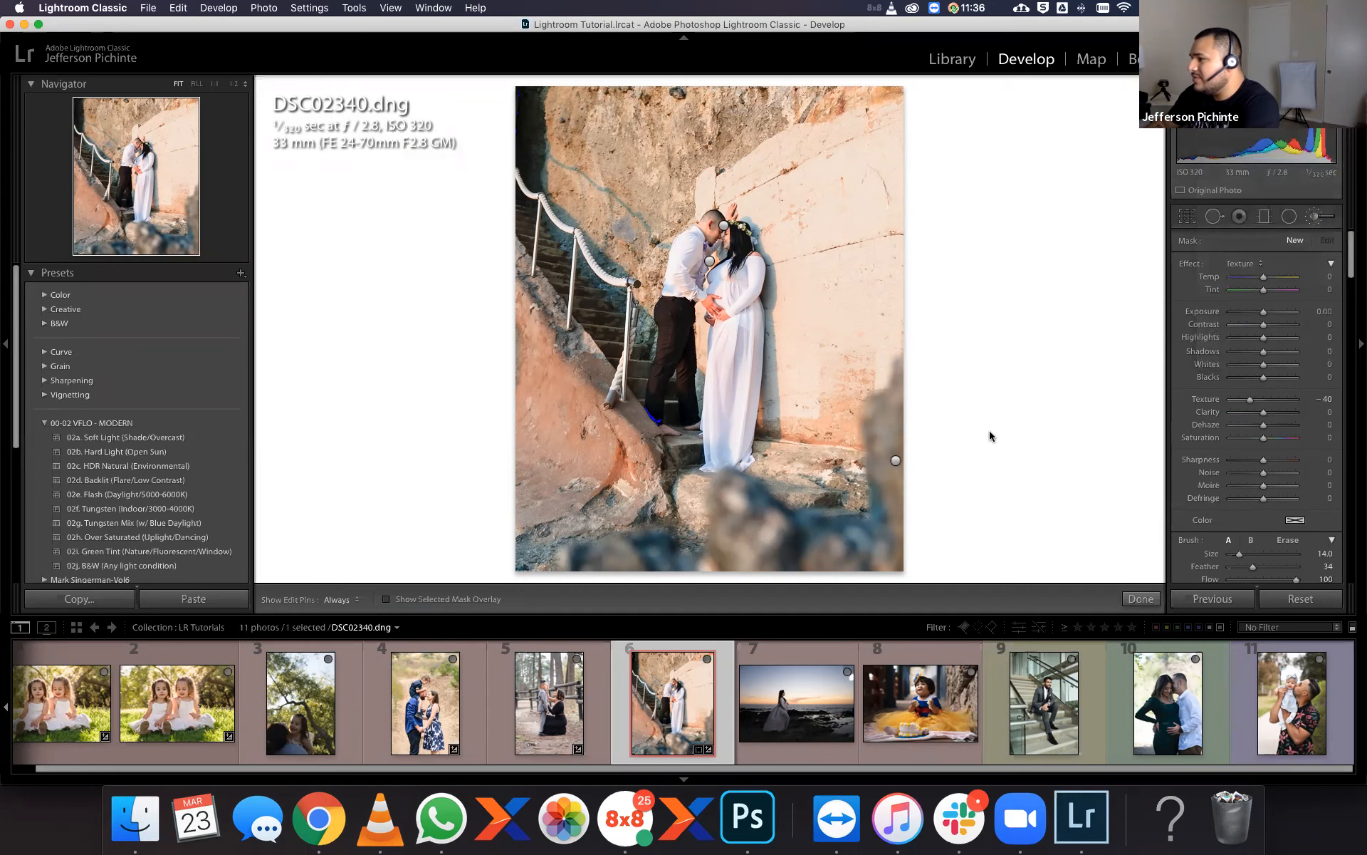
{"action": "left_click_drag", "start_coordinate": [1250, 400], "coordinate": [1274, 403]}
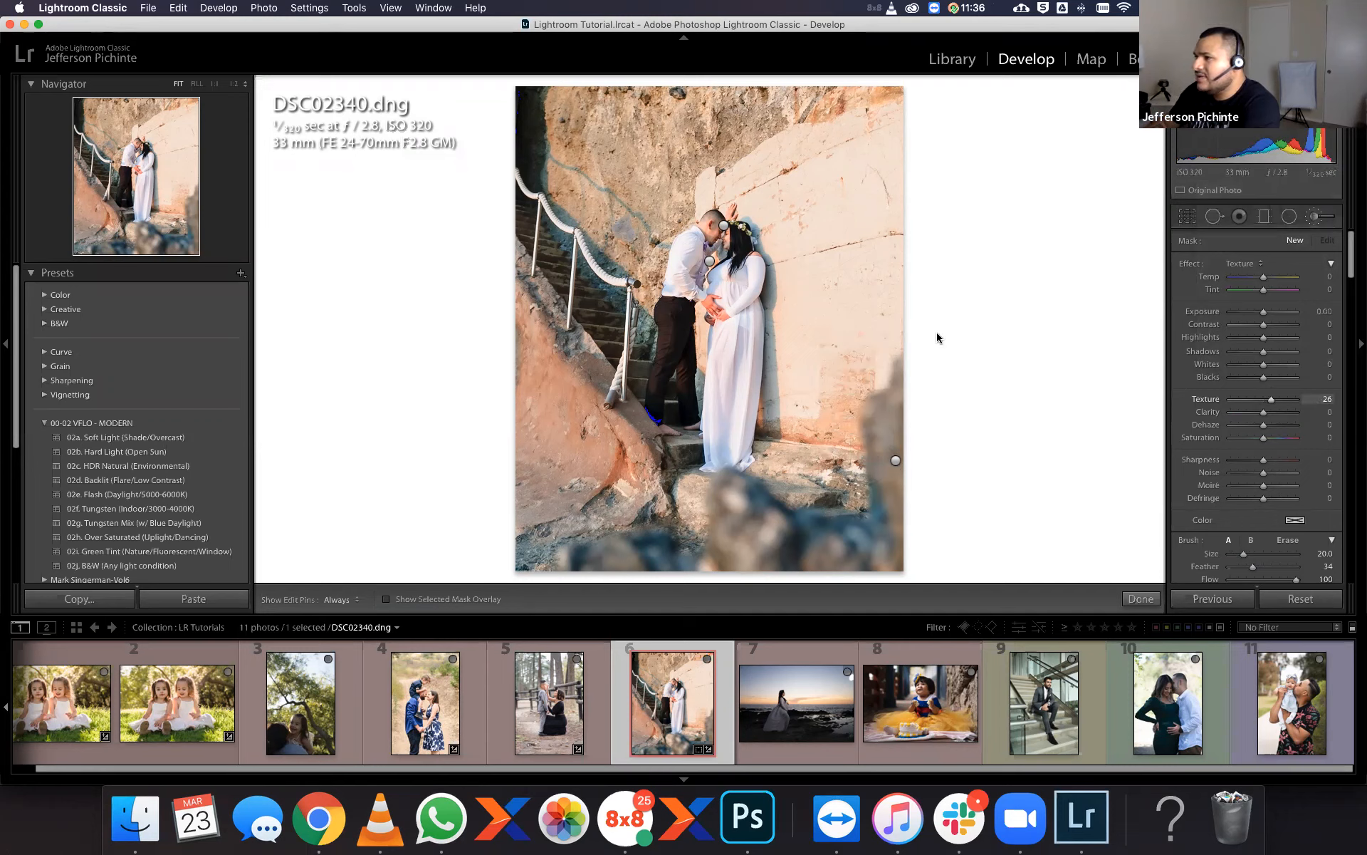
{"action": "scroll", "coordinate": [673, 548], "scroll_direction": "up", "scroll_amount": 2}
{"action": "key", "text": "h"}
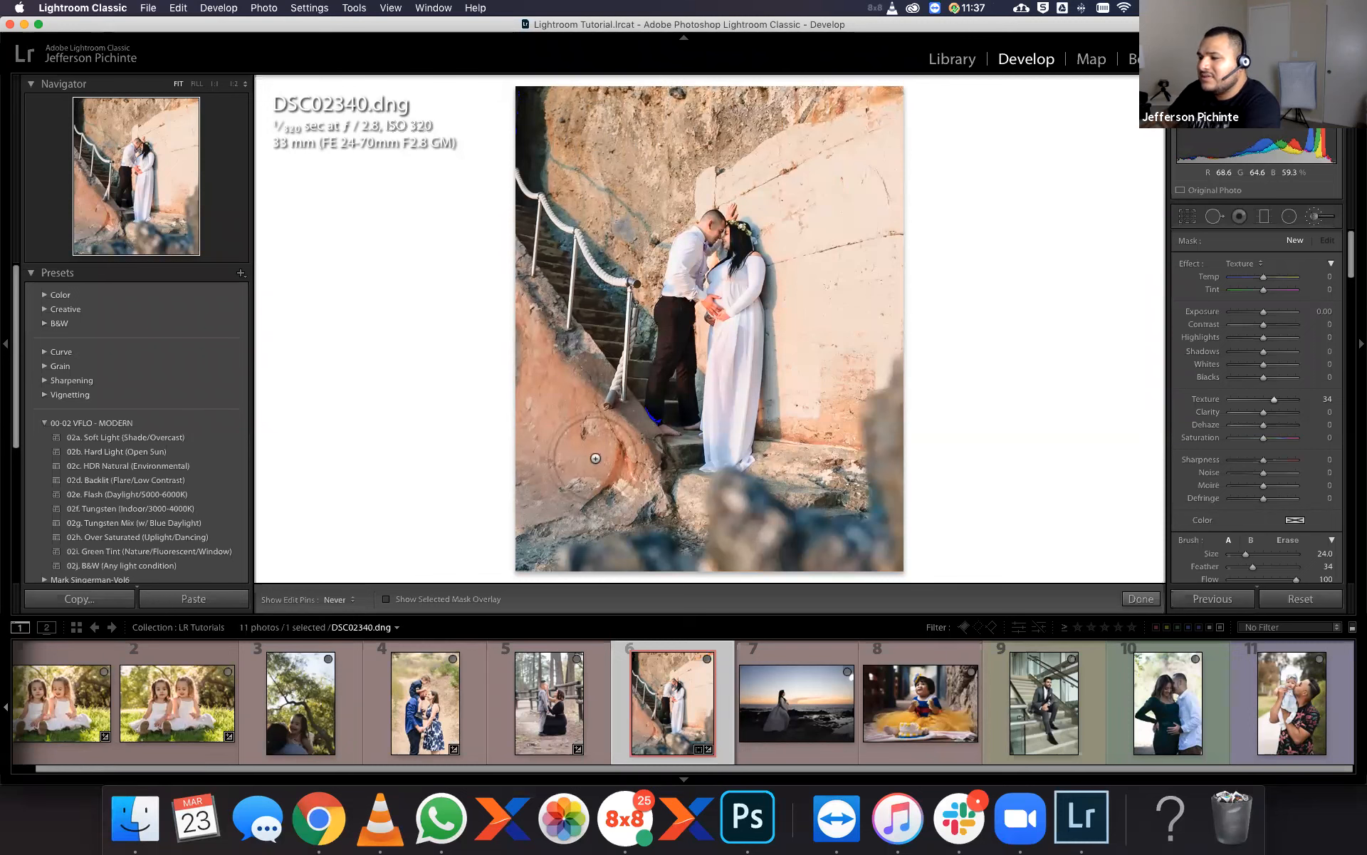
{"action": "mouse_move", "coordinate": [590, 509]}
{"action": "left_mouse_down"}
{"action": "mouse_move", "coordinate": [747, 513]}
{"action": "mouse_move", "coordinate": [737, 499]}
{"action": "mouse_move", "coordinate": [771, 499]}
{"action": "left_mouse_up"}
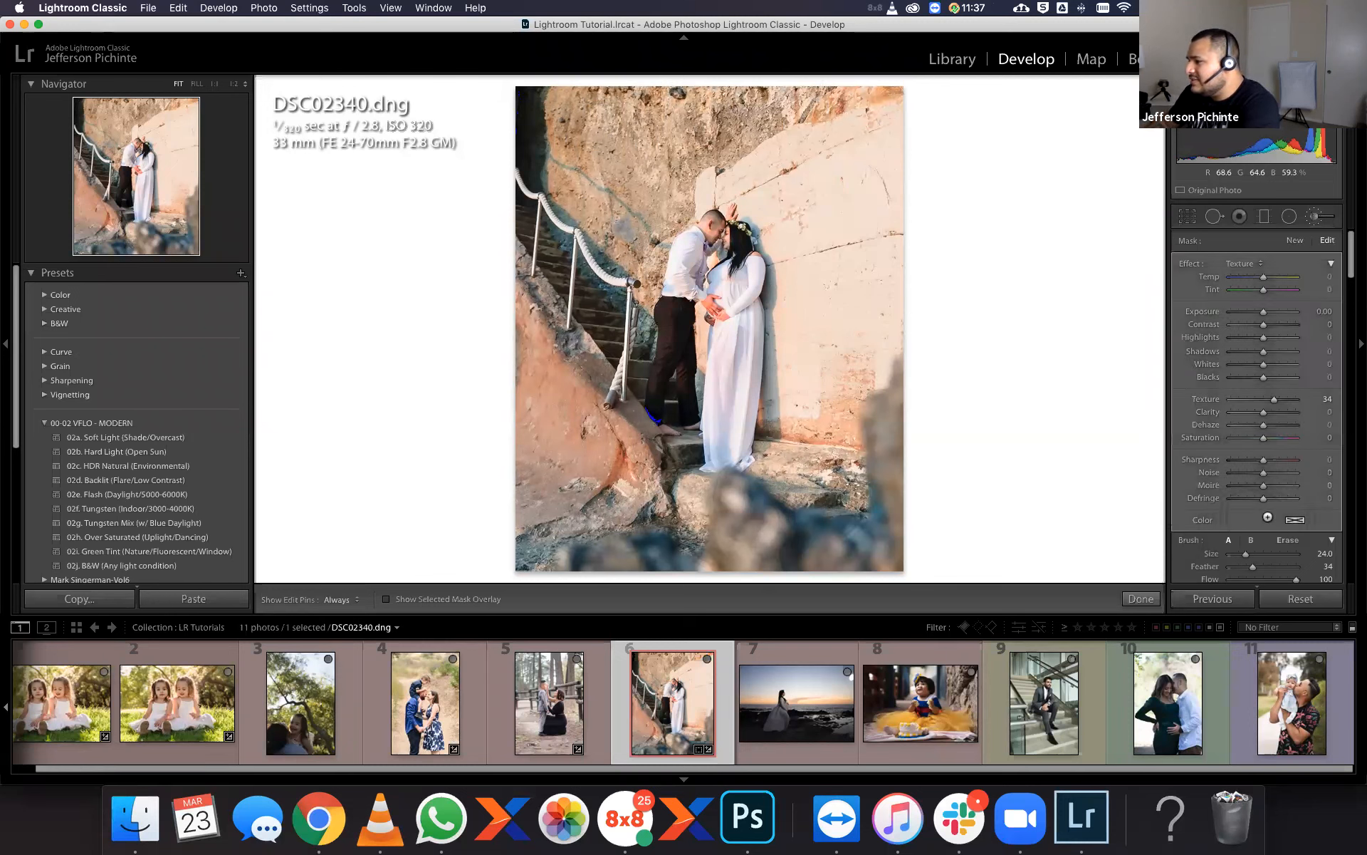
Compare the couple photo with and without the brush adjustments several times, and finish the brush.
{"action": "scroll", "coordinate": [1350, 256], "scroll_direction": "down", "scroll_amount": 5}
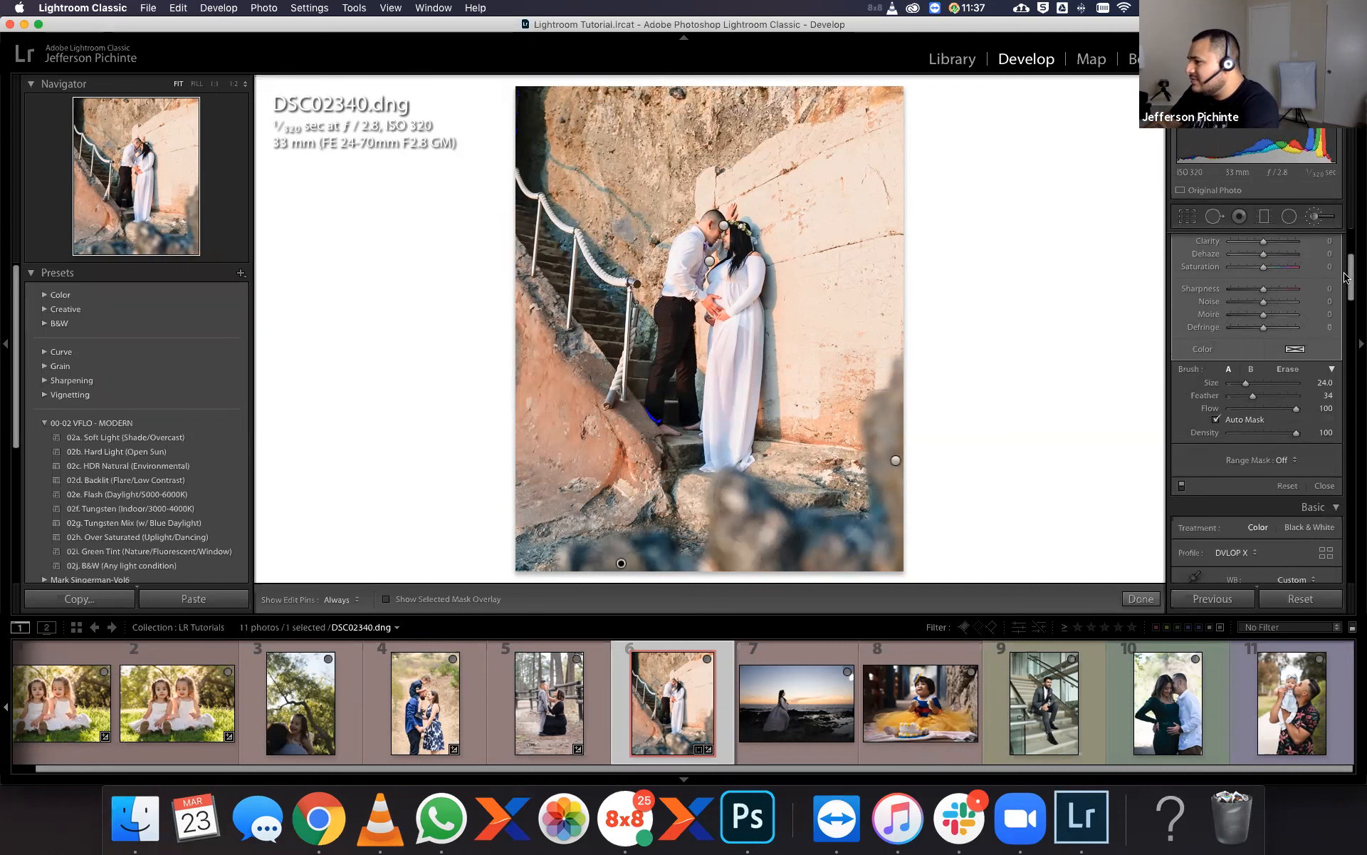
{"action": "left_click", "coordinate": [1183, 486]}
{"action": "left_click", "coordinate": [1182, 486]}
{"action": "left_click", "coordinate": [1183, 486]}
{"action": "left_click", "coordinate": [1183, 487]}
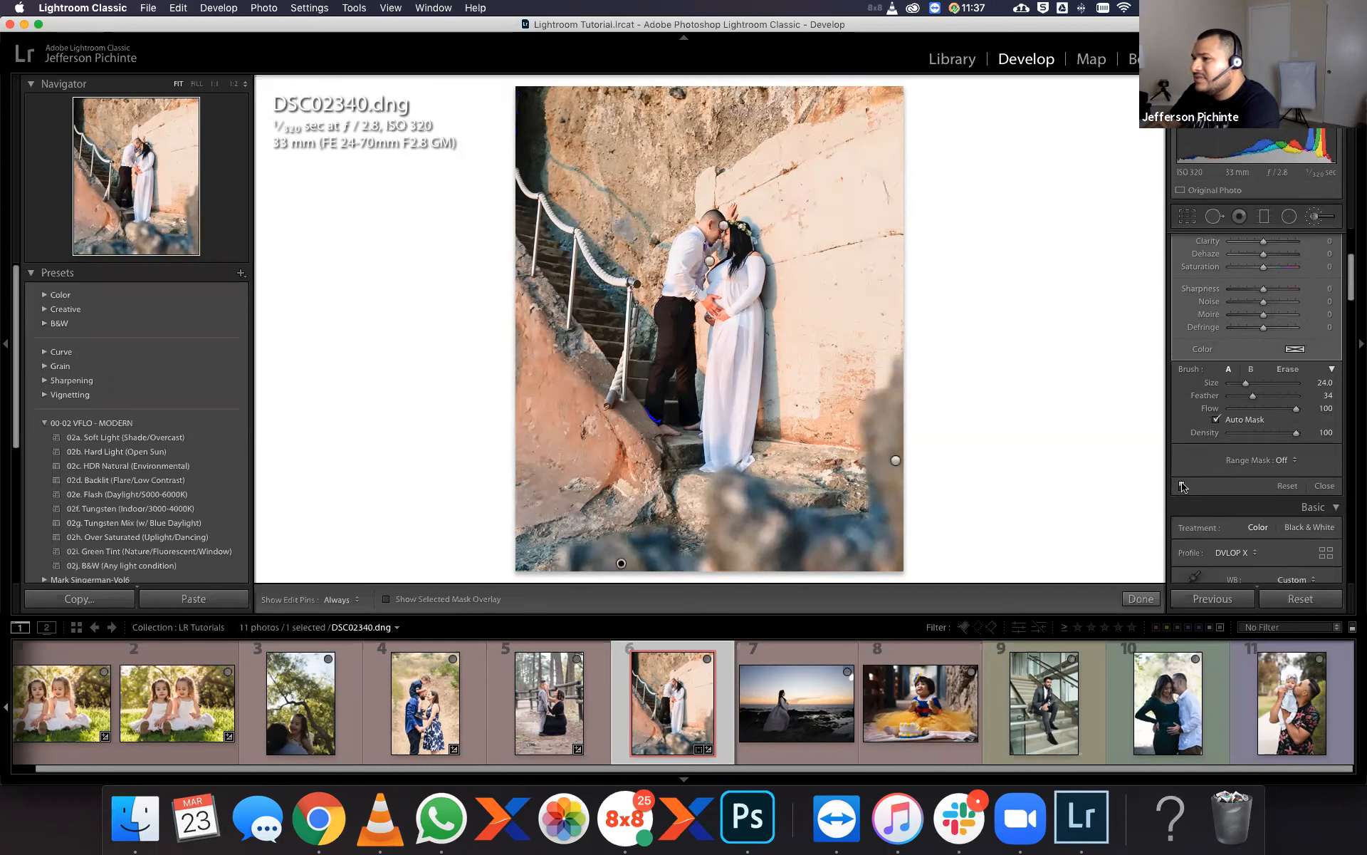
{"action": "left_click", "coordinate": [1182, 486]}
{"action": "left_click", "coordinate": [1182, 487]}
{"action": "left_click", "coordinate": [1183, 487]}
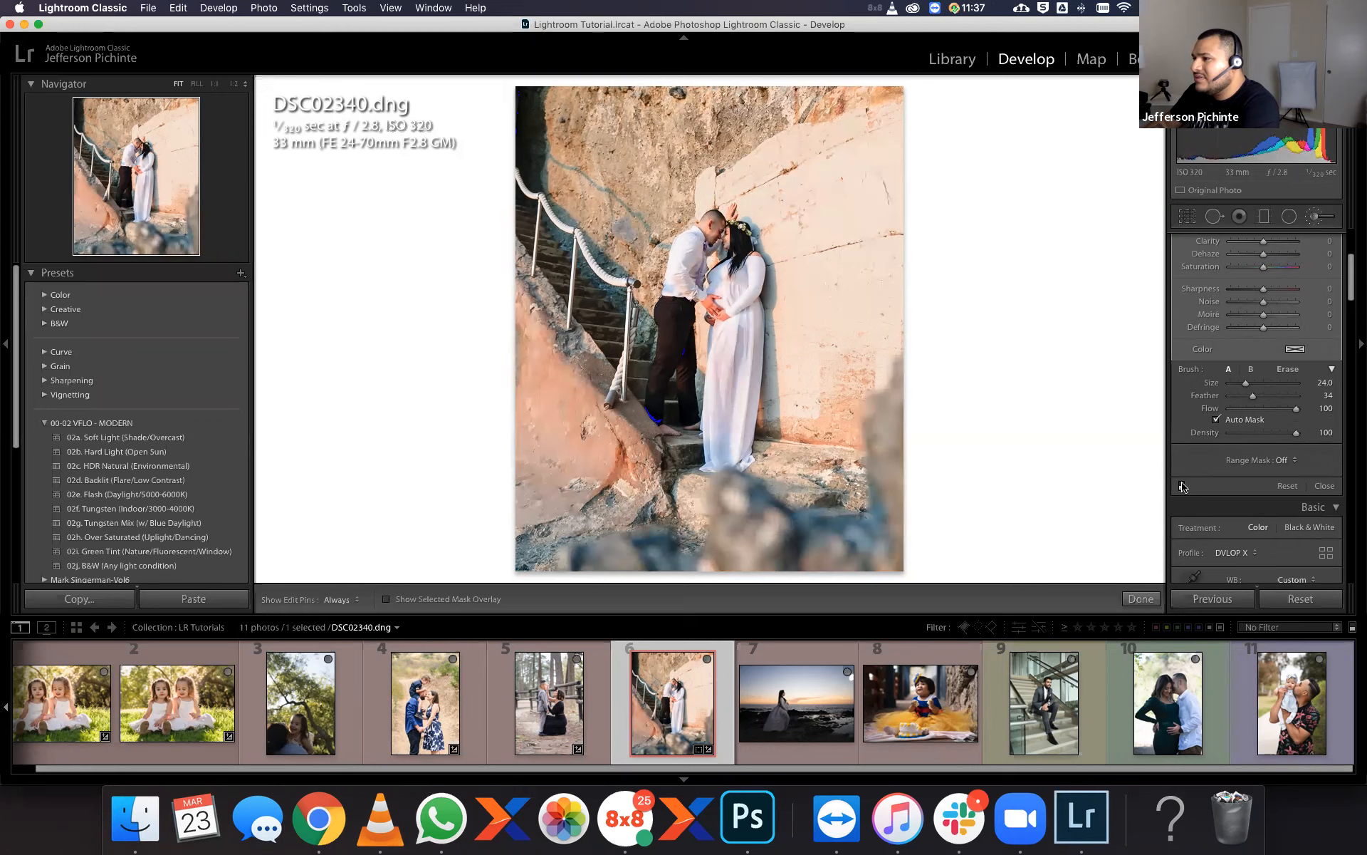
{"action": "left_click", "coordinate": [1183, 487]}
{"action": "left_click", "coordinate": [1182, 487]}
{"action": "left_click", "coordinate": [1183, 487]}
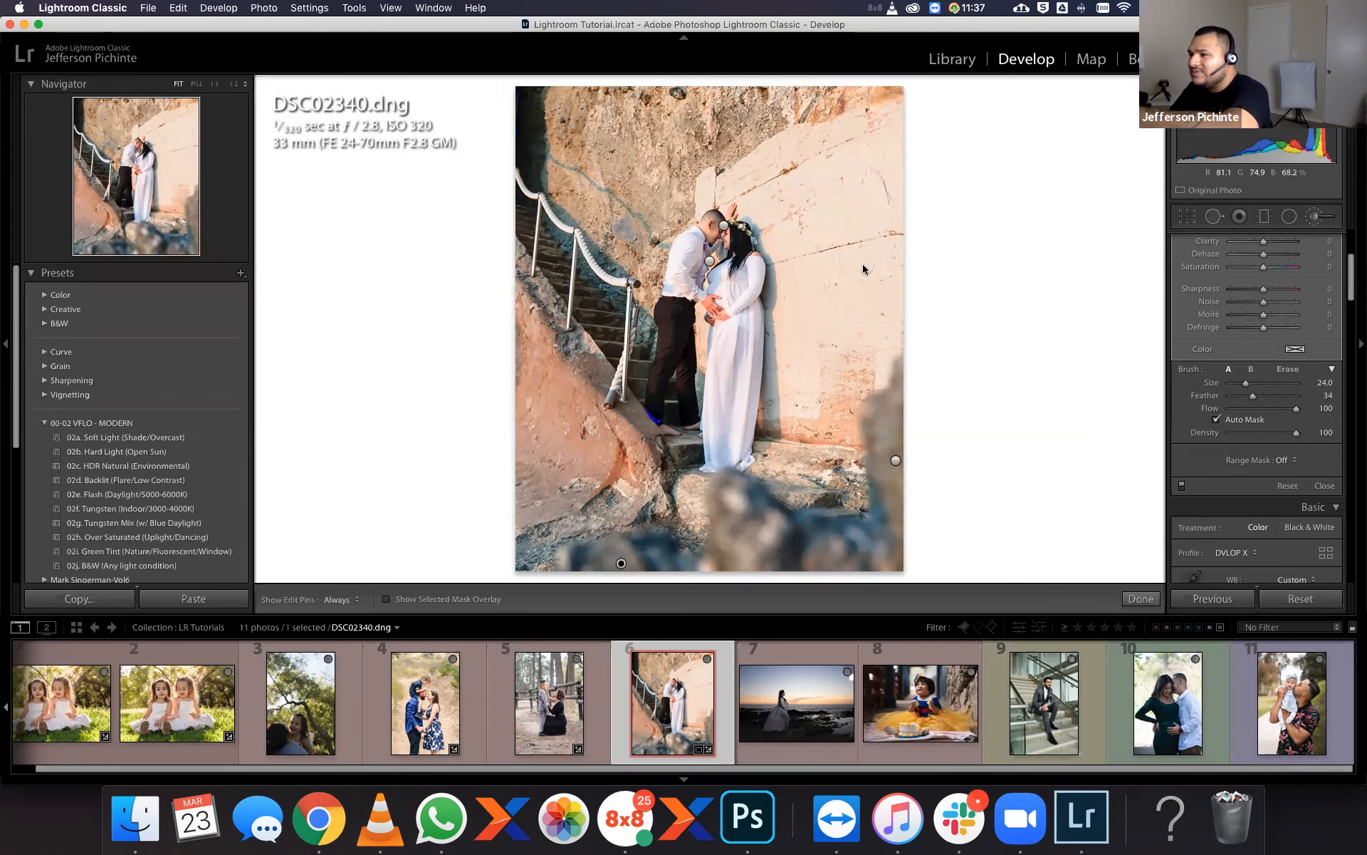
{"action": "left_click", "coordinate": [1138, 597]}
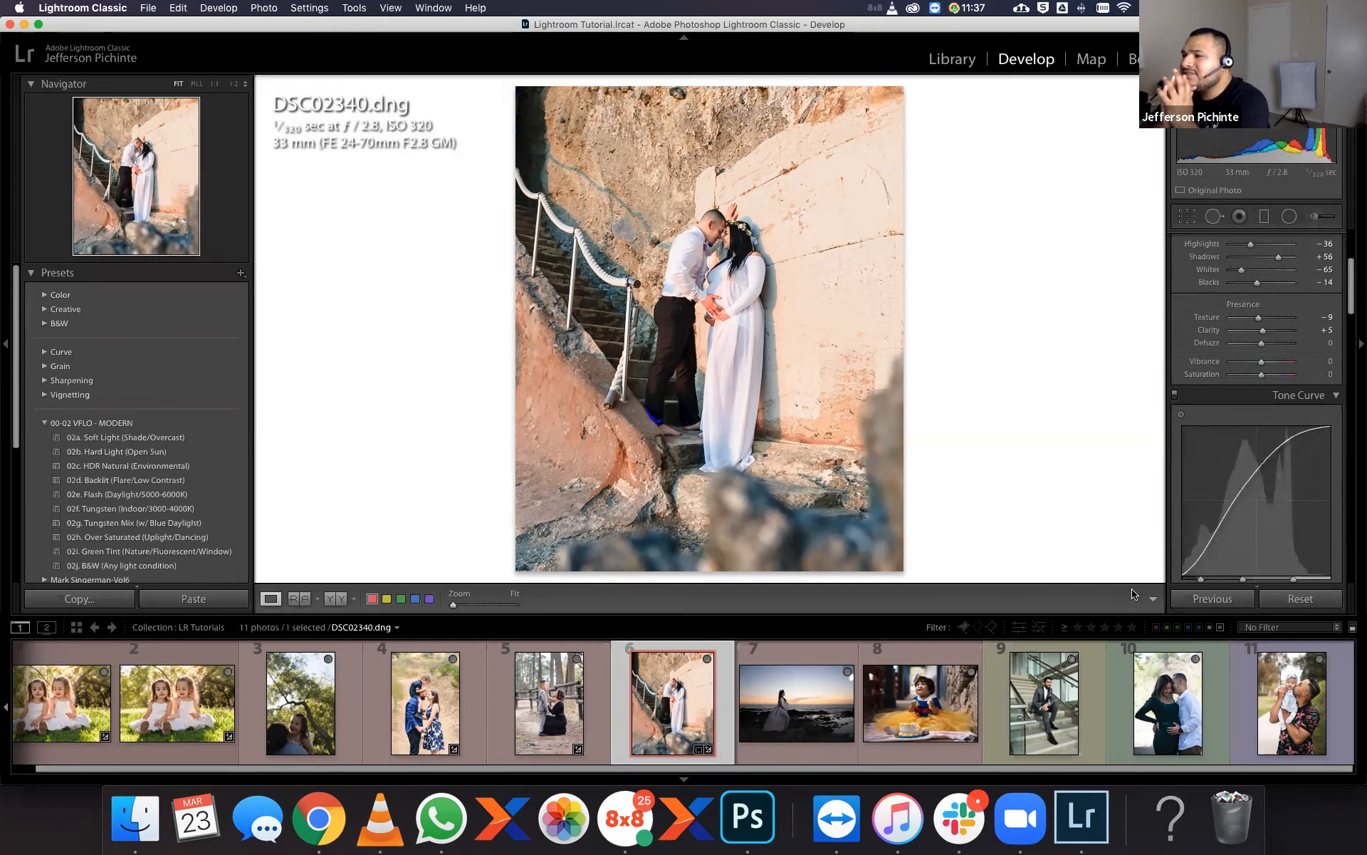
Fine-tune the white balance to Temp 3,892 and Tint −35 while checking the couple's skin tones up close.
{"action": "left_click", "coordinate": [716, 225]}
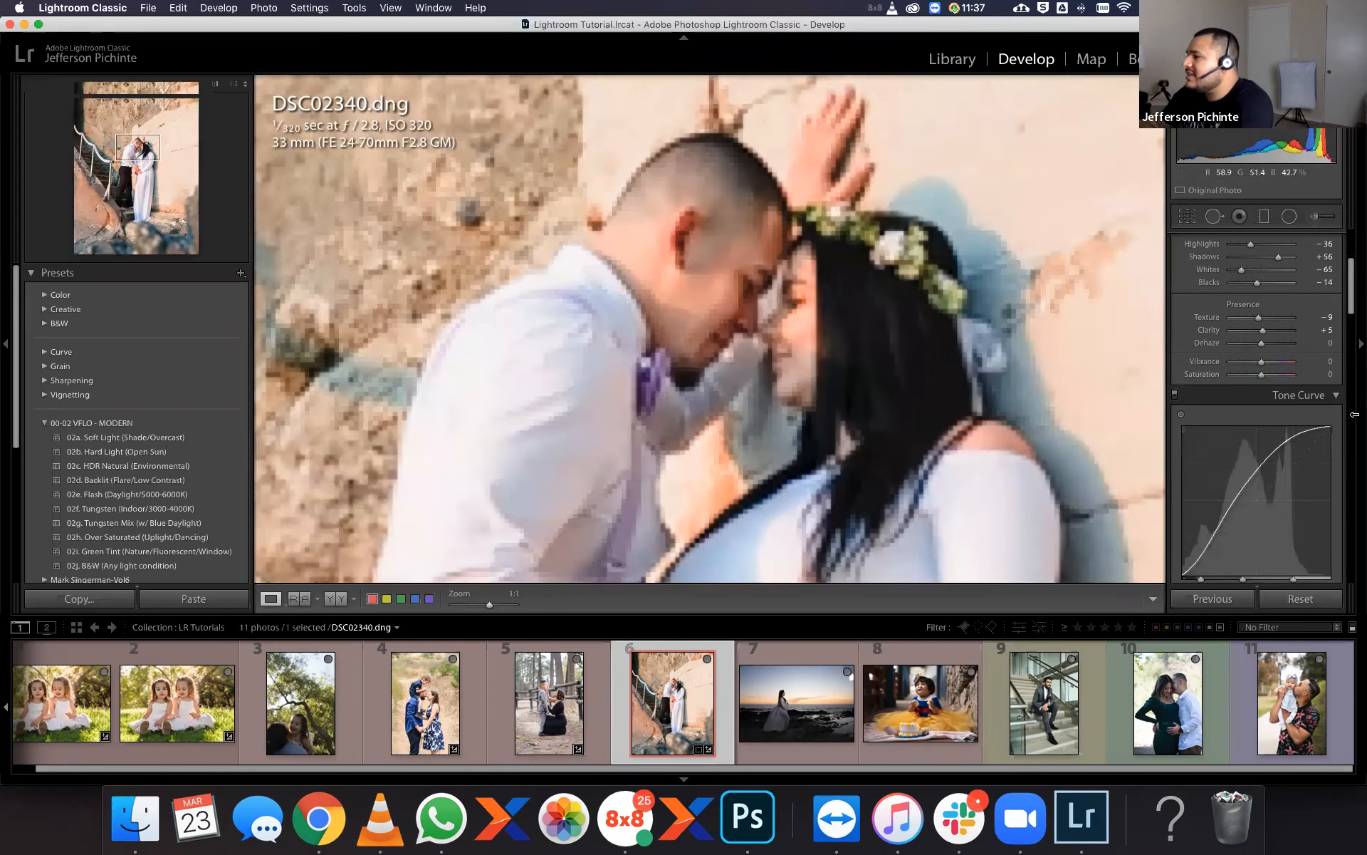
{"action": "left_click_drag", "start_coordinate": [1350, 281], "coordinate": [1355, 222]}
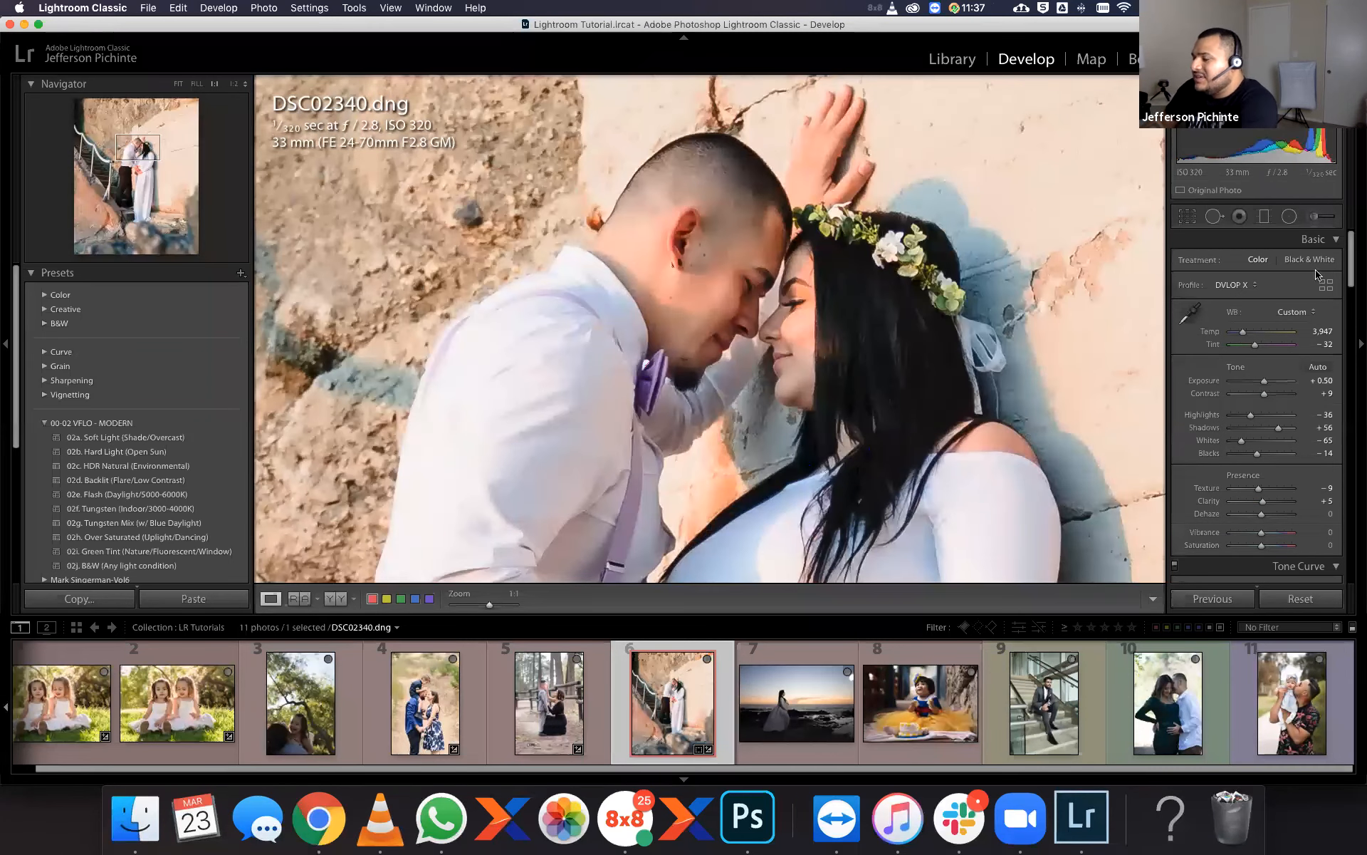
{"action": "left_click_drag", "start_coordinate": [1244, 335], "coordinate": [1239, 338]}
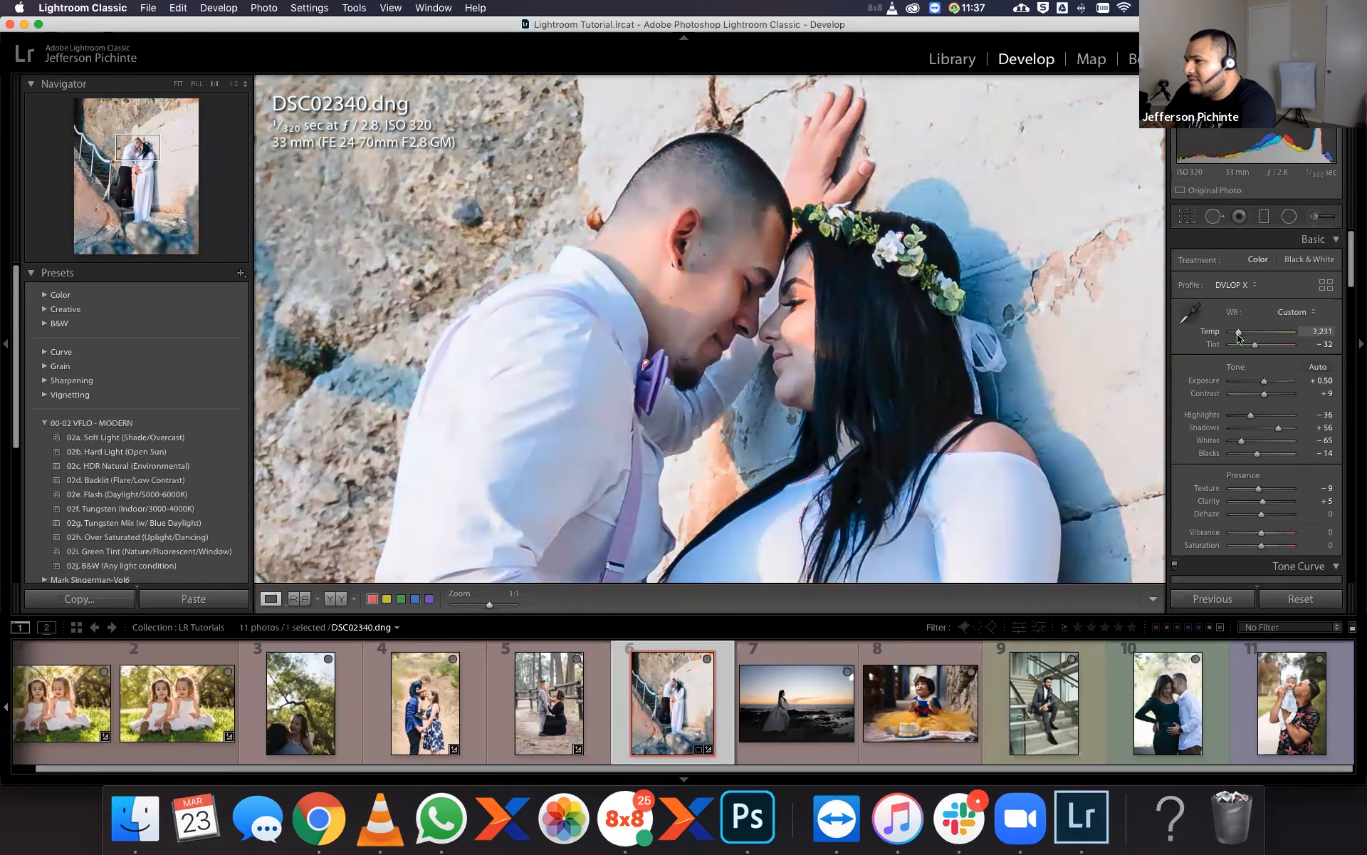
{"action": "left_click_drag", "start_coordinate": [1238, 338], "coordinate": [1241, 338]}
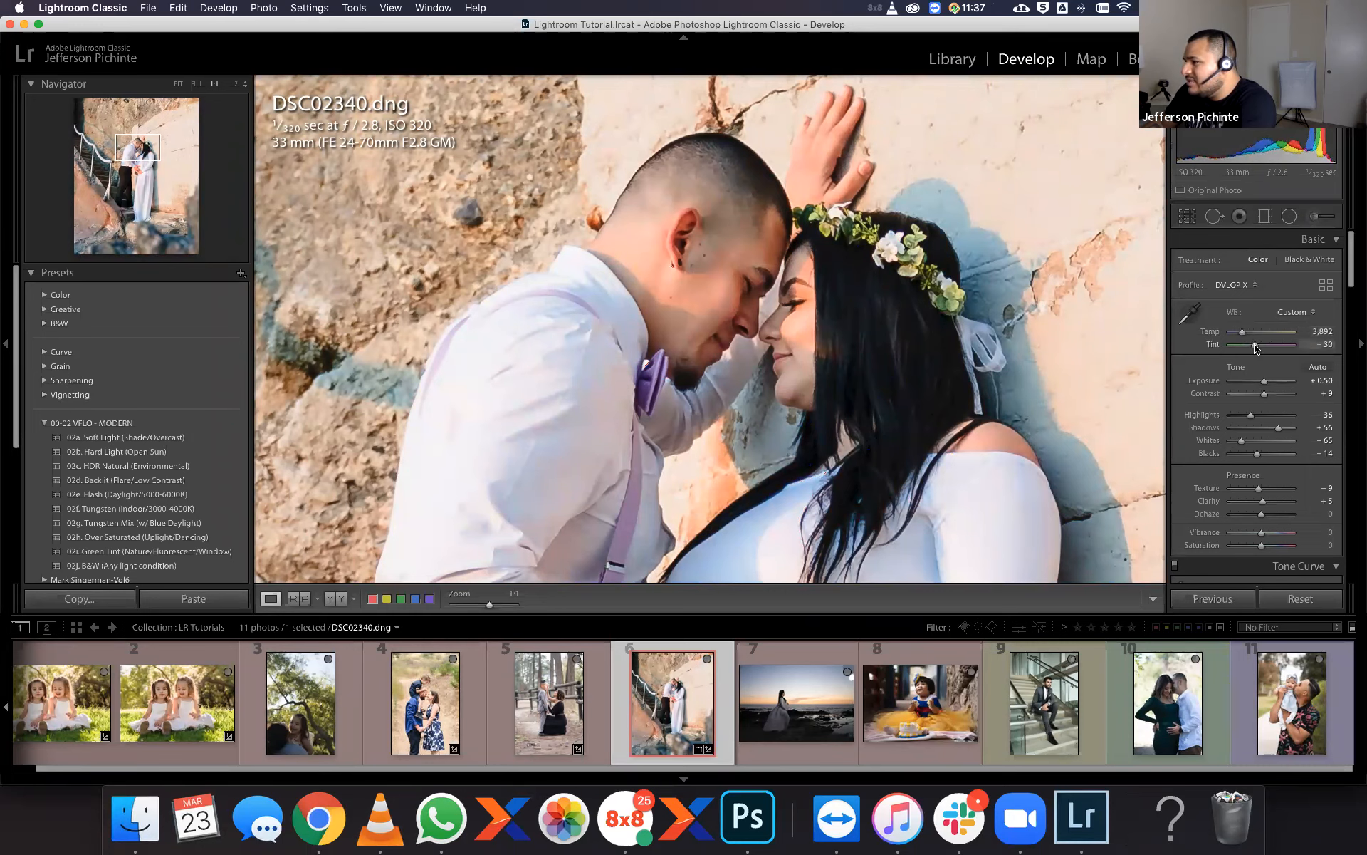
{"action": "left_click_drag", "start_coordinate": [1255, 348], "coordinate": [1256, 350]}
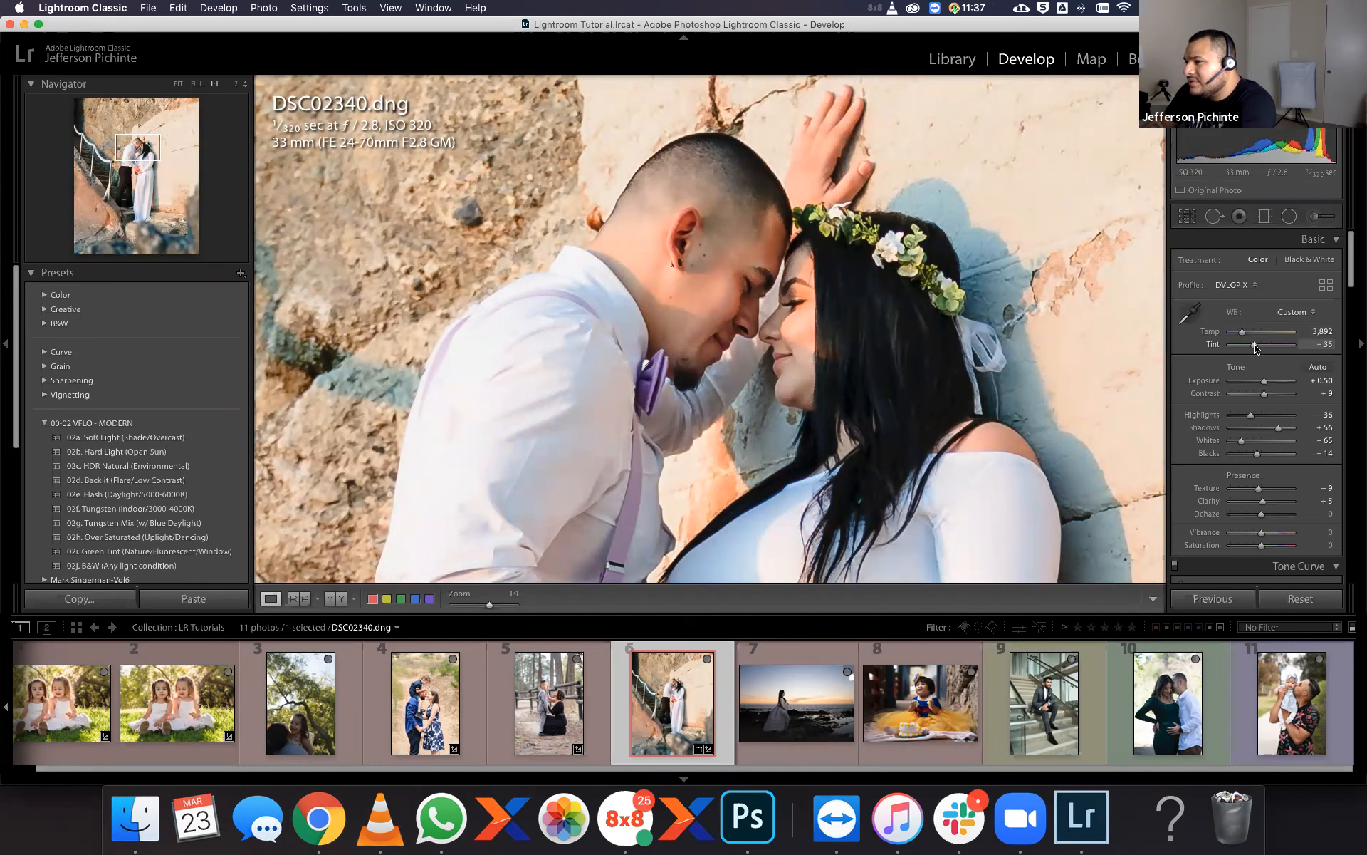
{"action": "left_click_drag", "start_coordinate": [1255, 347], "coordinate": [1253, 348]}
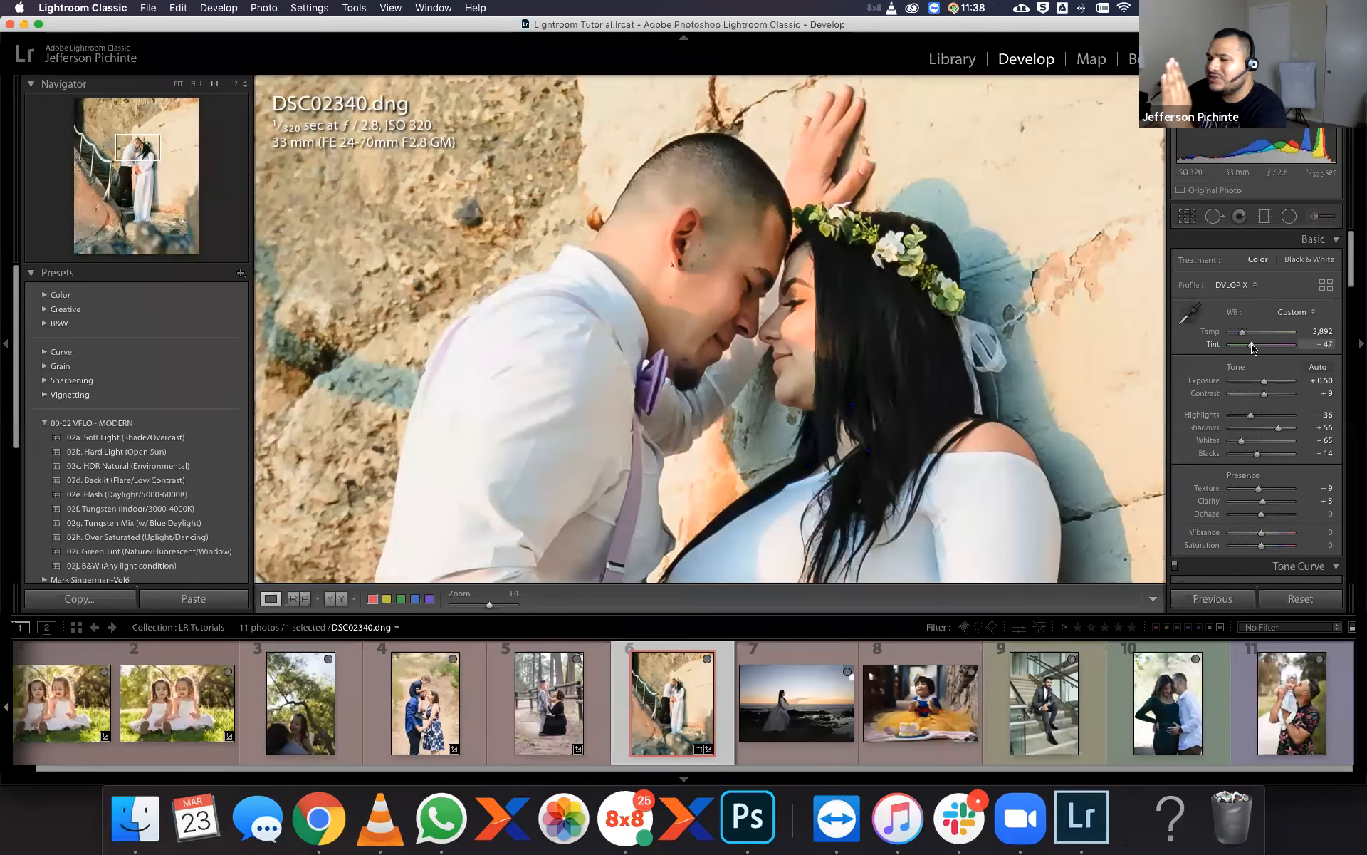
{"action": "left_click_drag", "start_coordinate": [1253, 347], "coordinate": [1254, 348]}
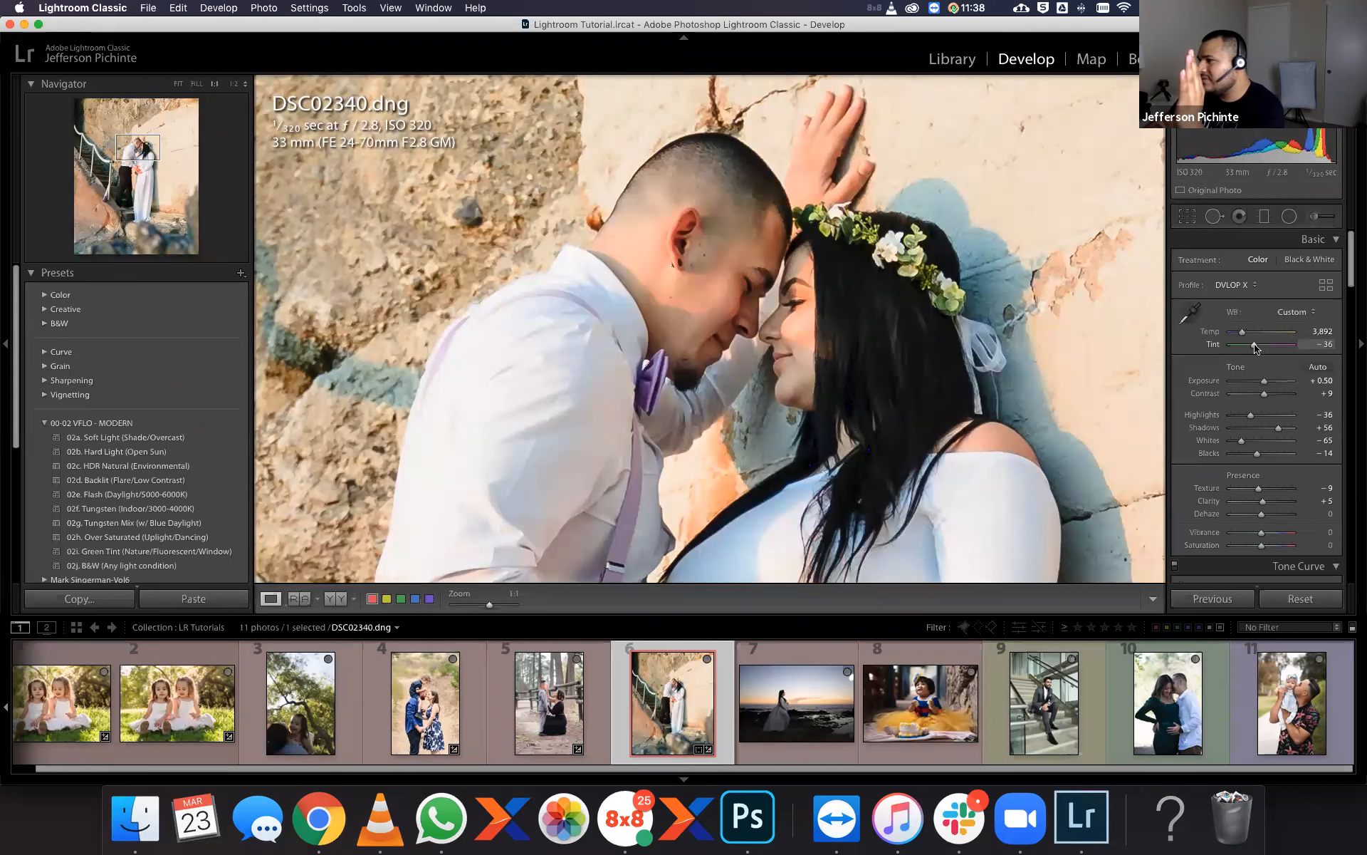
{"action": "left_click", "coordinate": [1031, 361]}
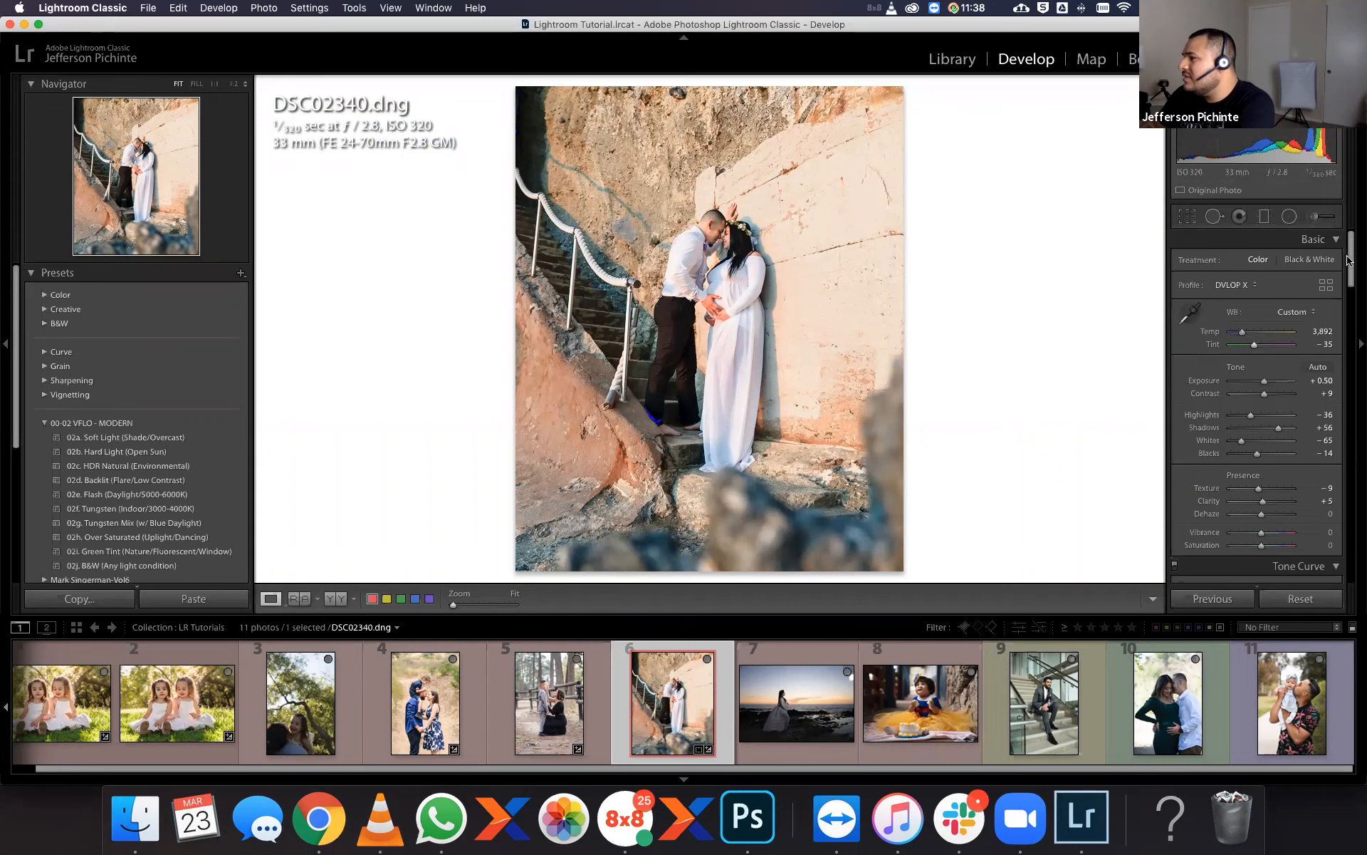
Try the HSL Orange luminance at +34 on the couple photo and bring it back down to +4.
{"action": "scroll", "coordinate": [1350, 294], "scroll_direction": "down", "scroll_amount": 10}
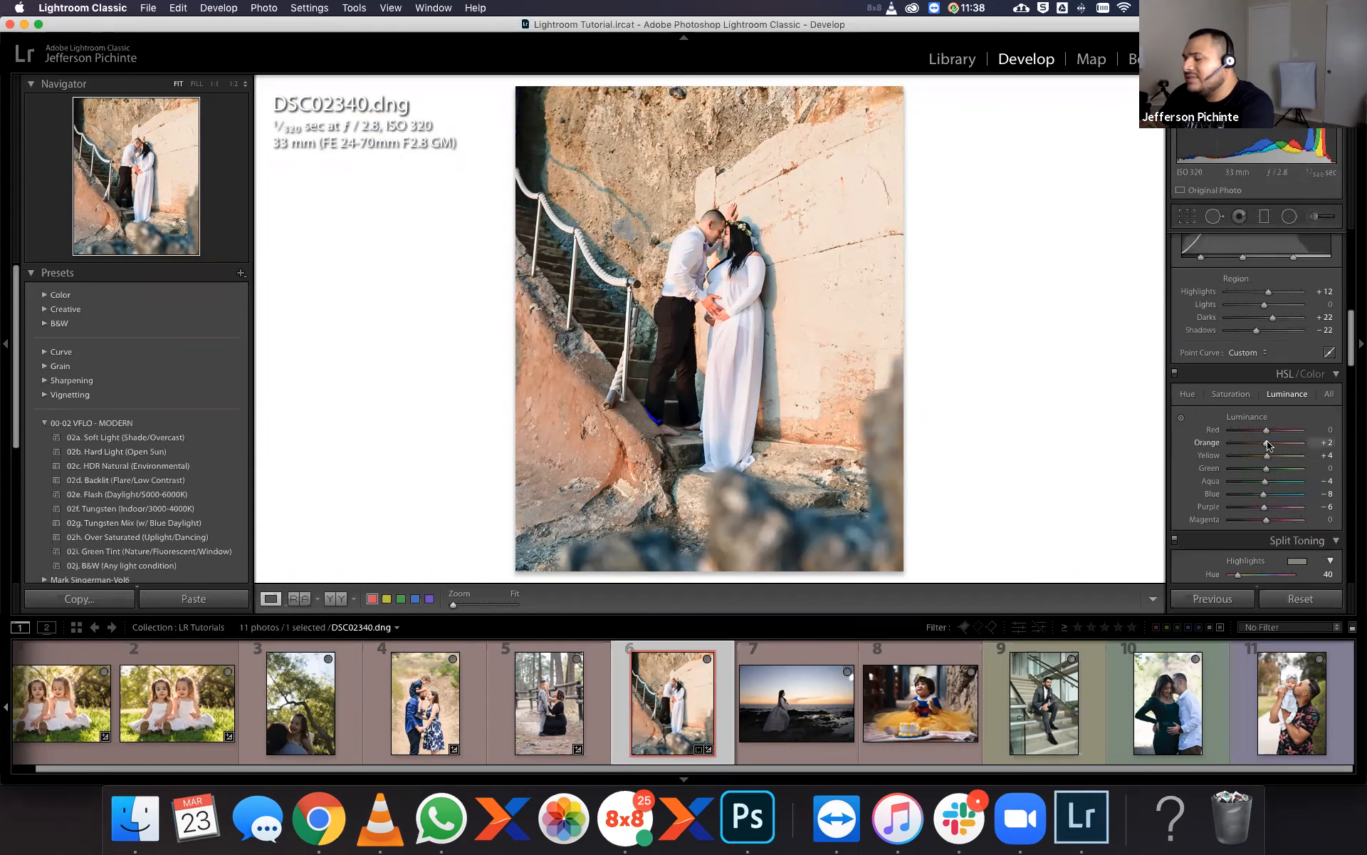
{"action": "left_click_drag", "start_coordinate": [1271, 445], "coordinate": [1279, 445]}
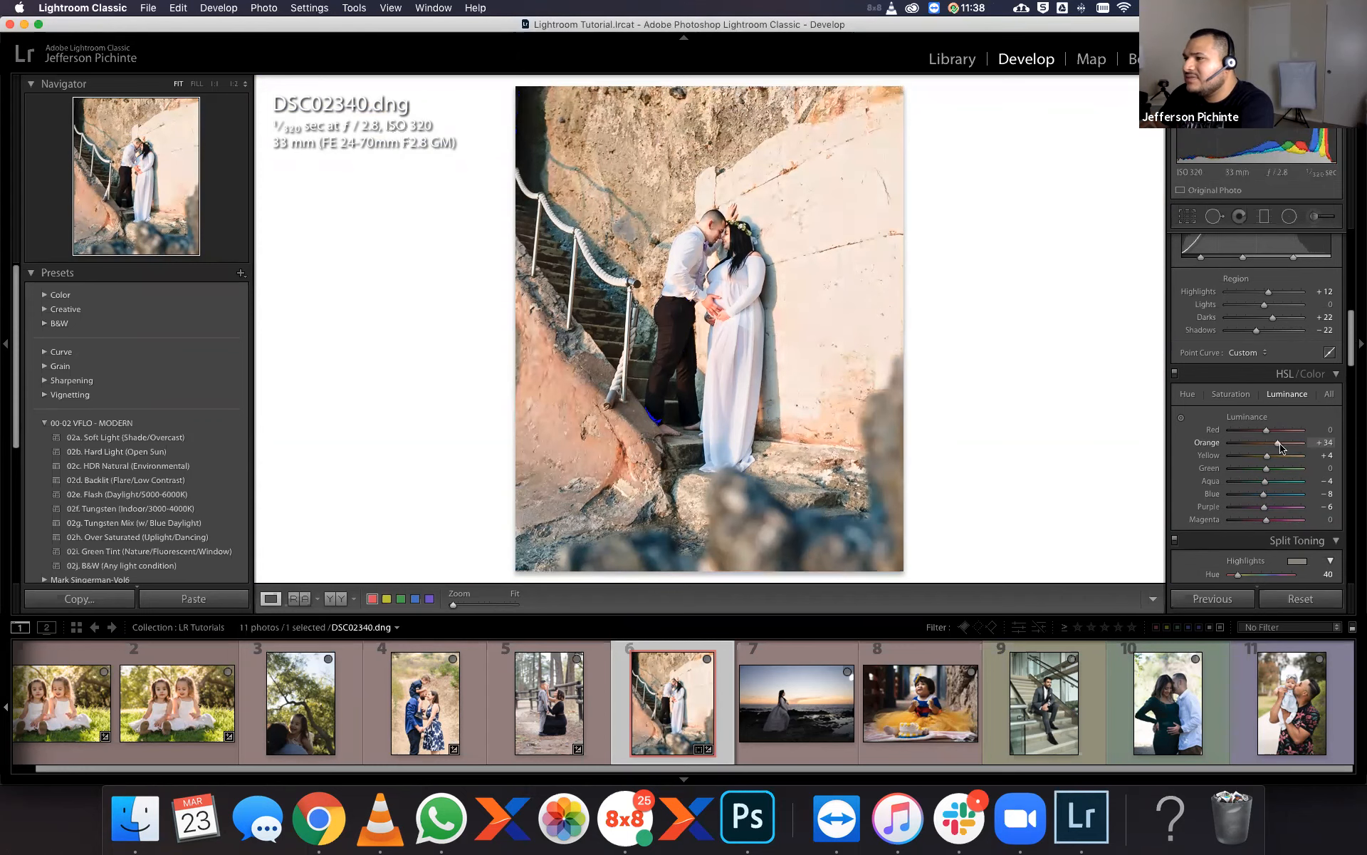
{"action": "left_click_drag", "start_coordinate": [1279, 446], "coordinate": [1269, 446]}
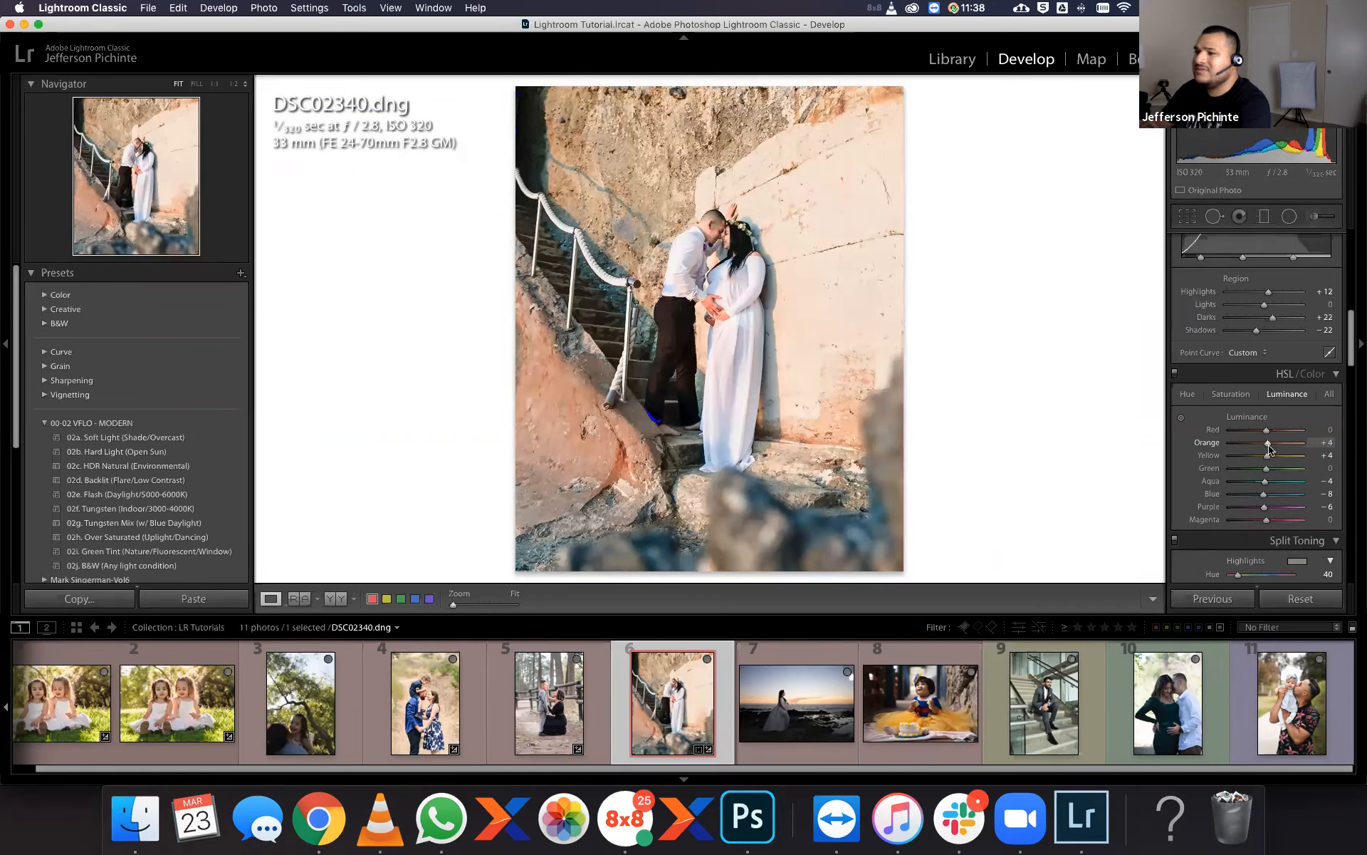
{"action": "left_click_drag", "start_coordinate": [1352, 326], "coordinate": [1322, 508]}
{"action": "scroll", "coordinate": [1322, 508], "scroll_direction": "up", "scroll_amount": 15}
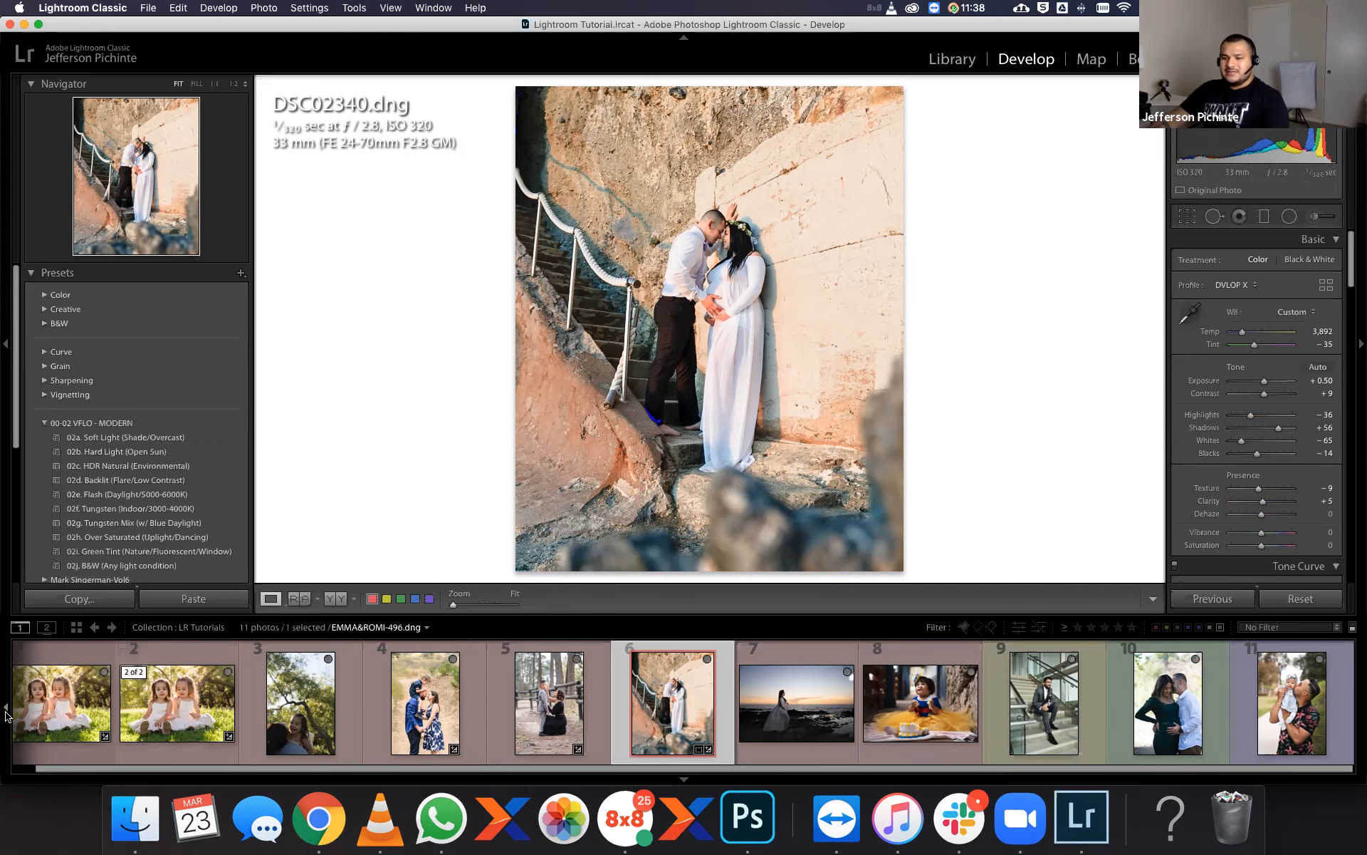
Review the edited photos one by one, from the first shot of the two girls to the cliffside couple photo.
{"action": "left_click", "coordinate": [74, 710]}
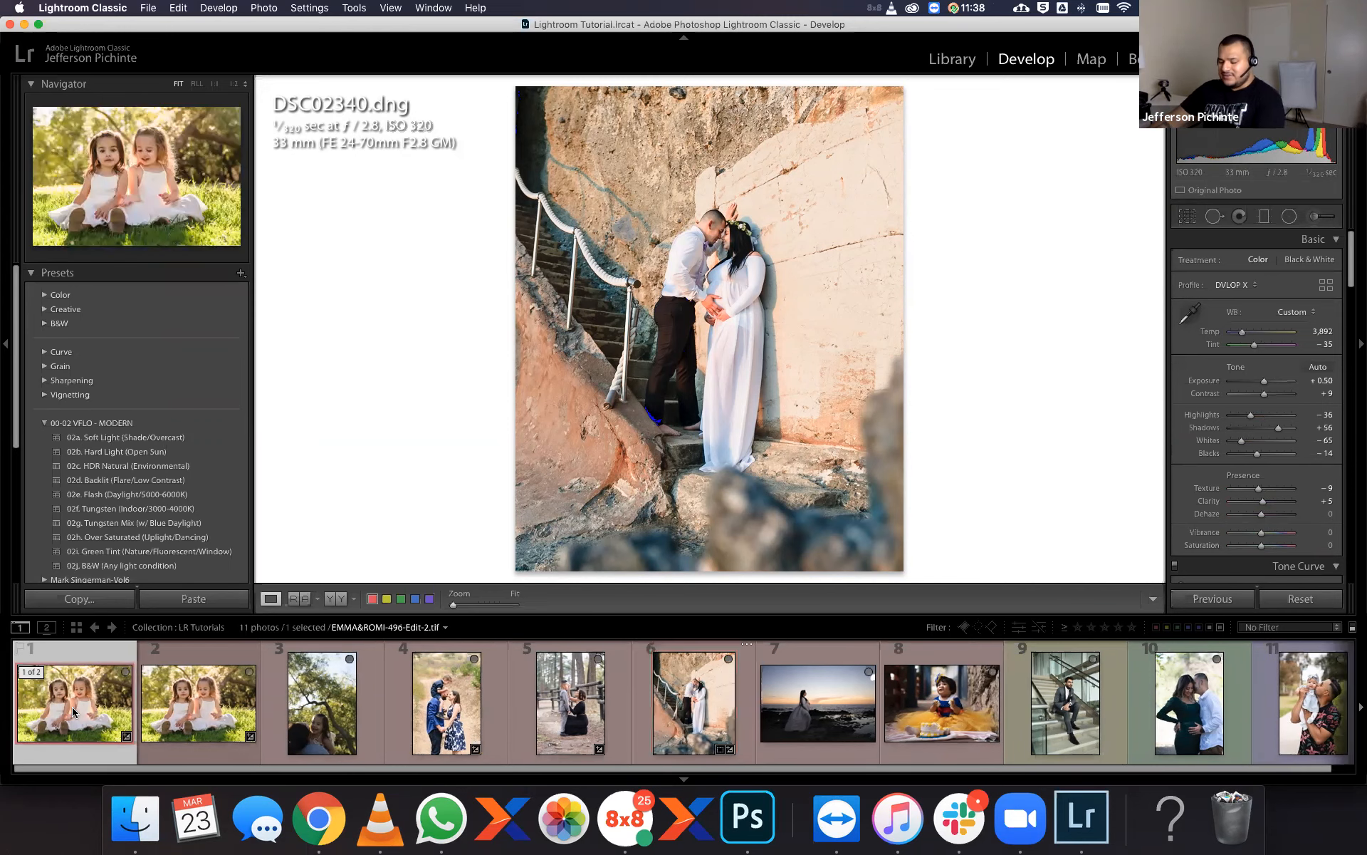
{"action": "key", "text": "Right"}
{"action": "key", "text": "Right"}
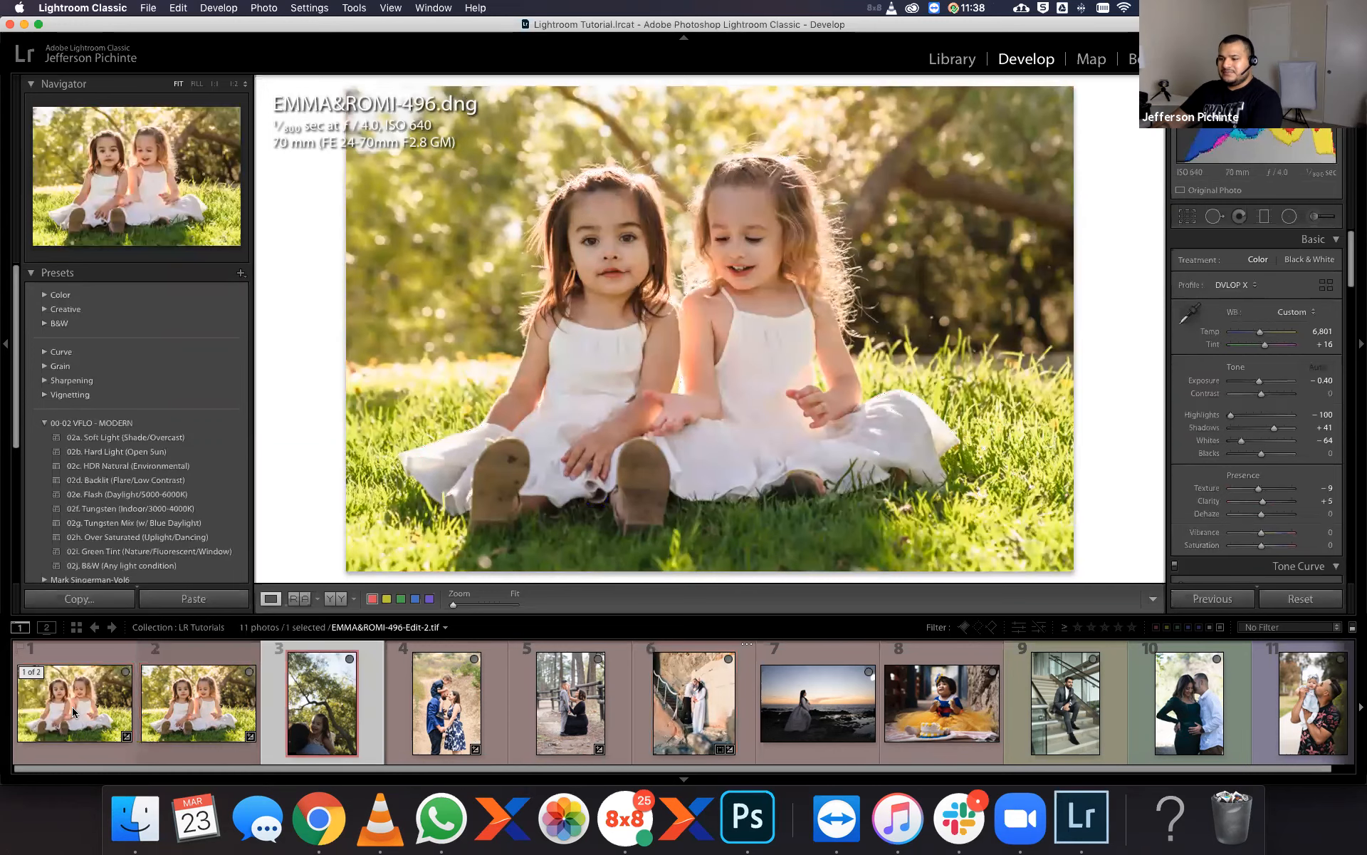
{"action": "key", "text": "Right"}
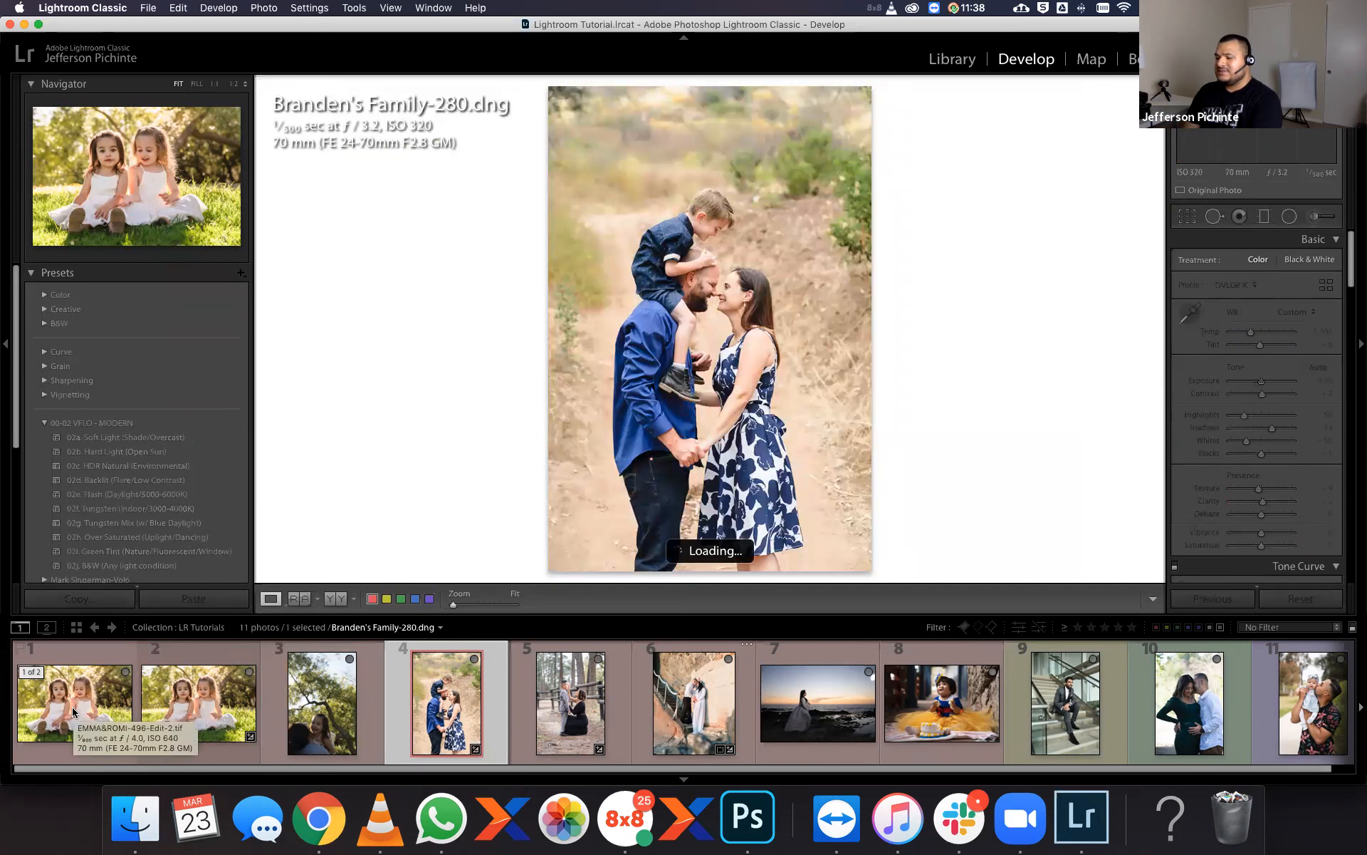
{"action": "key", "text": "Right"}
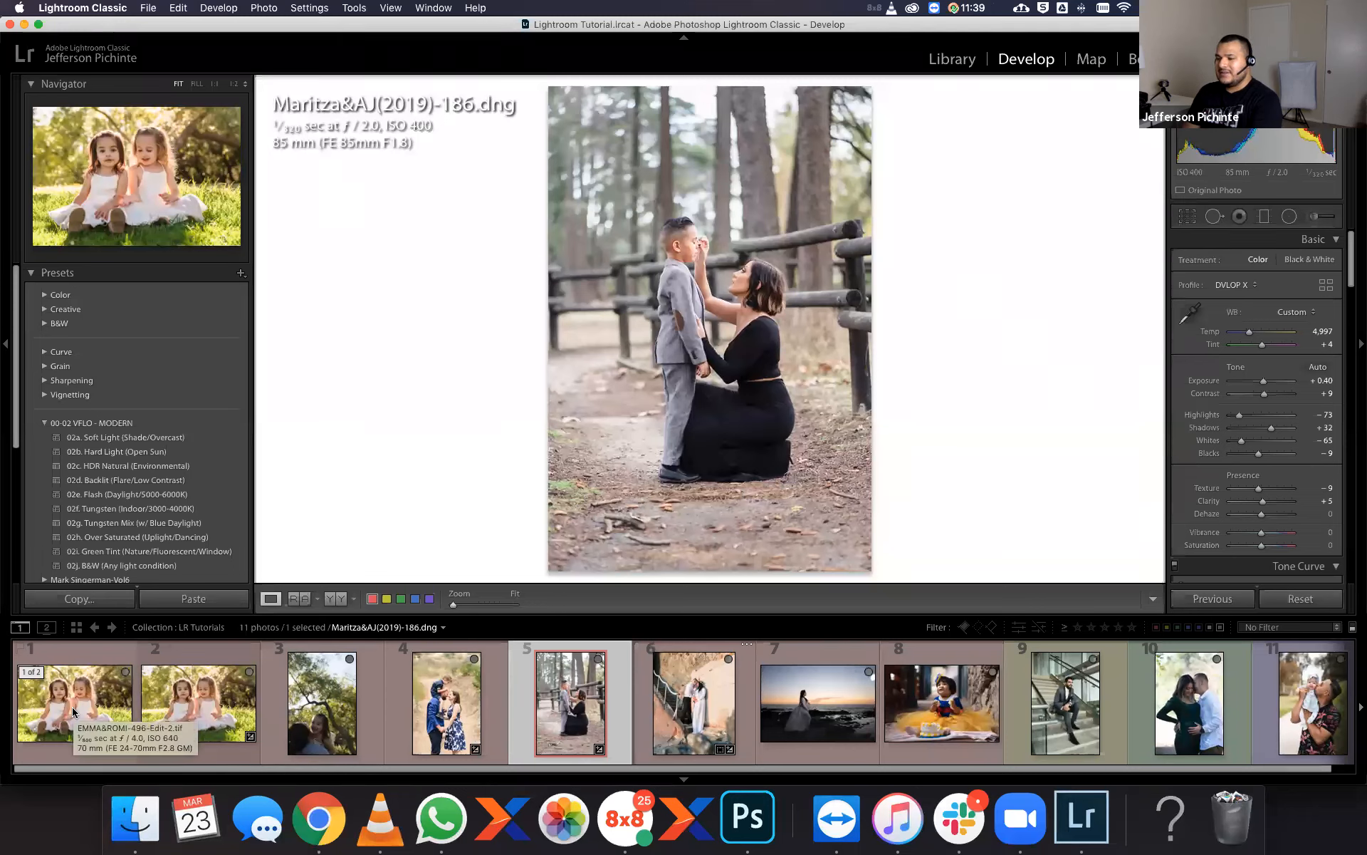
{"action": "key", "text": "Right"}
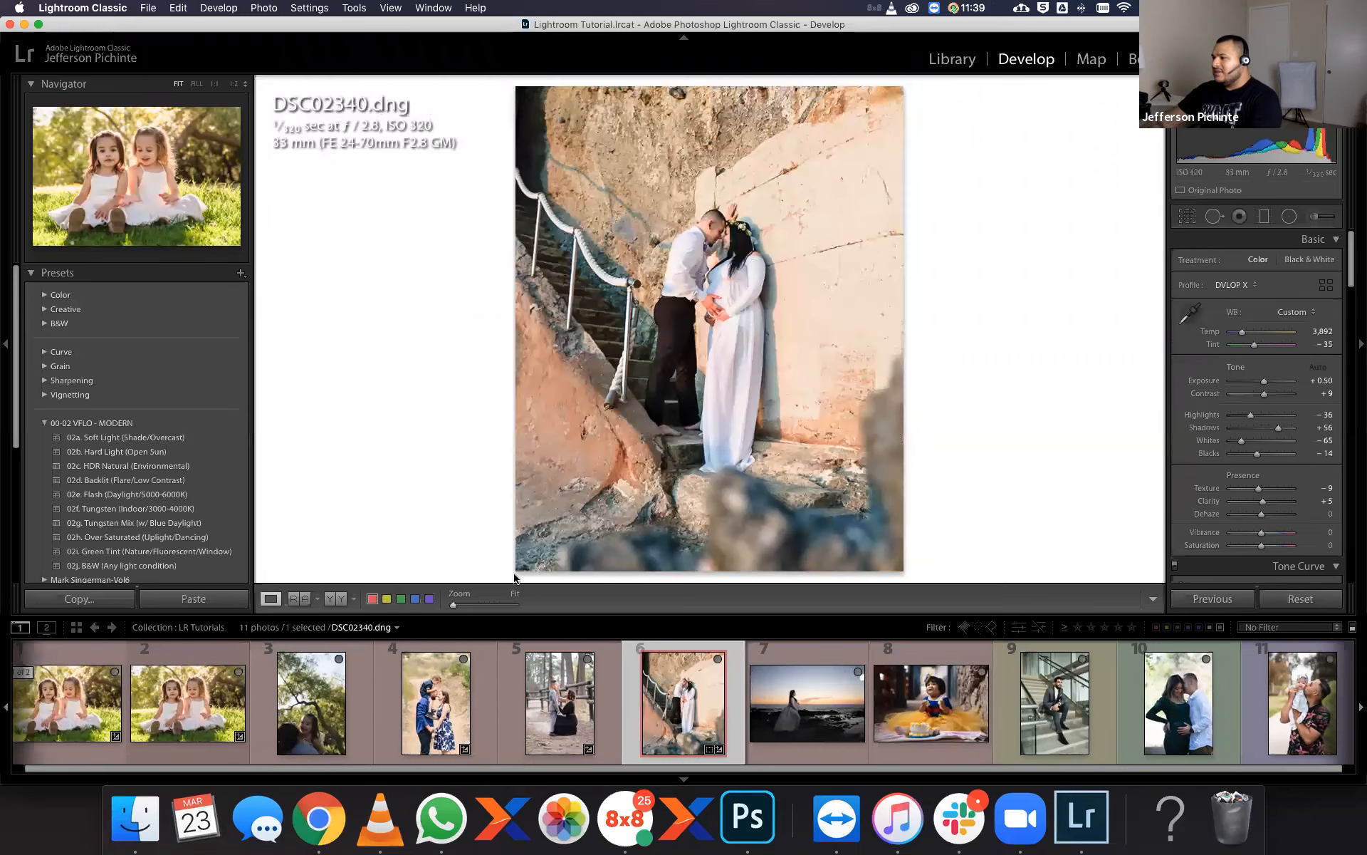
Lower the couple photo's Contrast to −21 and set its HSL Orange luminance to +2.
{"action": "left_click_drag", "start_coordinate": [1264, 395], "coordinate": [1247, 399]}
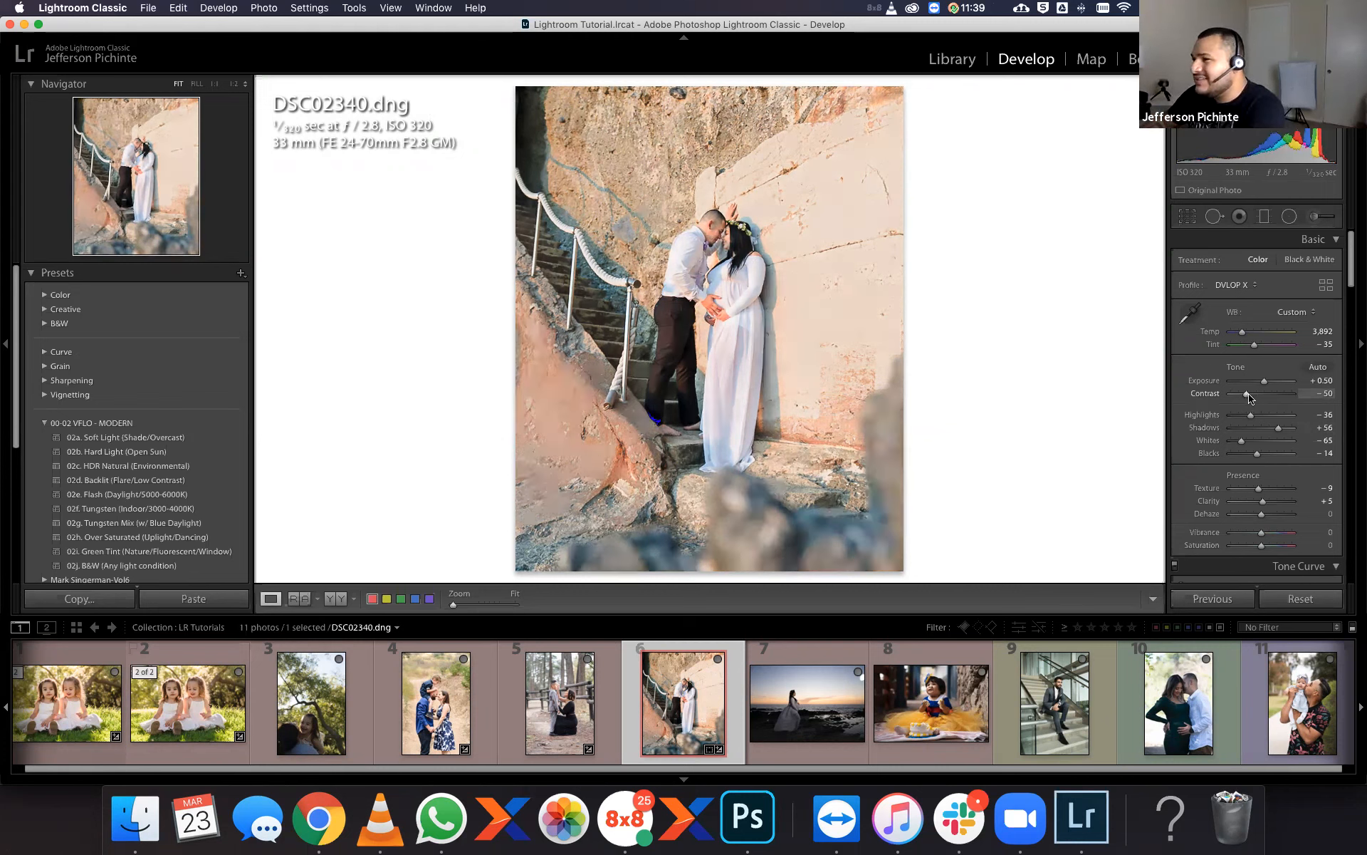
{"action": "left_click_drag", "start_coordinate": [1250, 397], "coordinate": [1257, 399]}
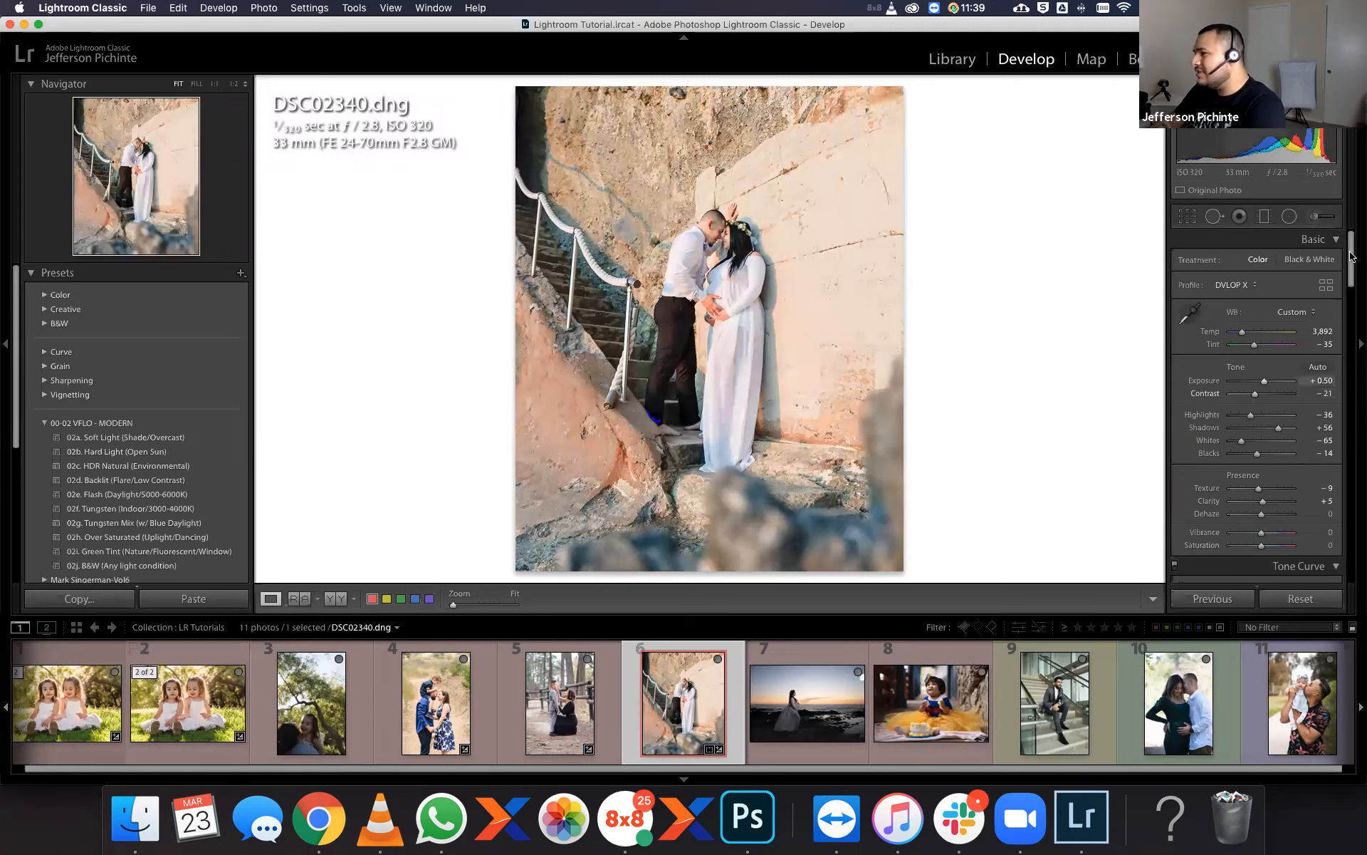
{"action": "scroll", "coordinate": [1353, 344], "scroll_direction": "down", "scroll_amount": 10}
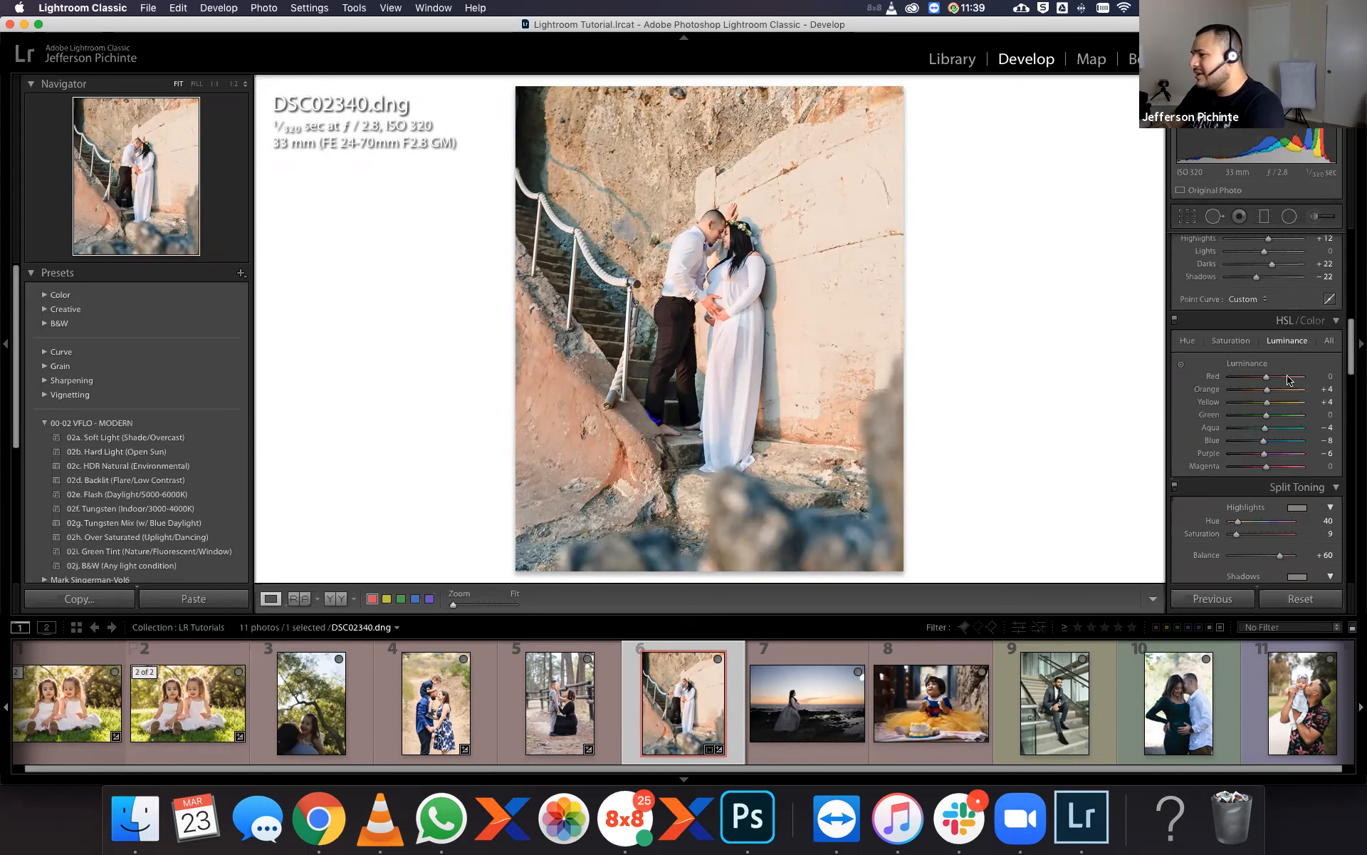
{"action": "left_click", "coordinate": [1324, 394]}
{"action": "key", "text": "Down"}
{"action": "key", "text": "Down"}
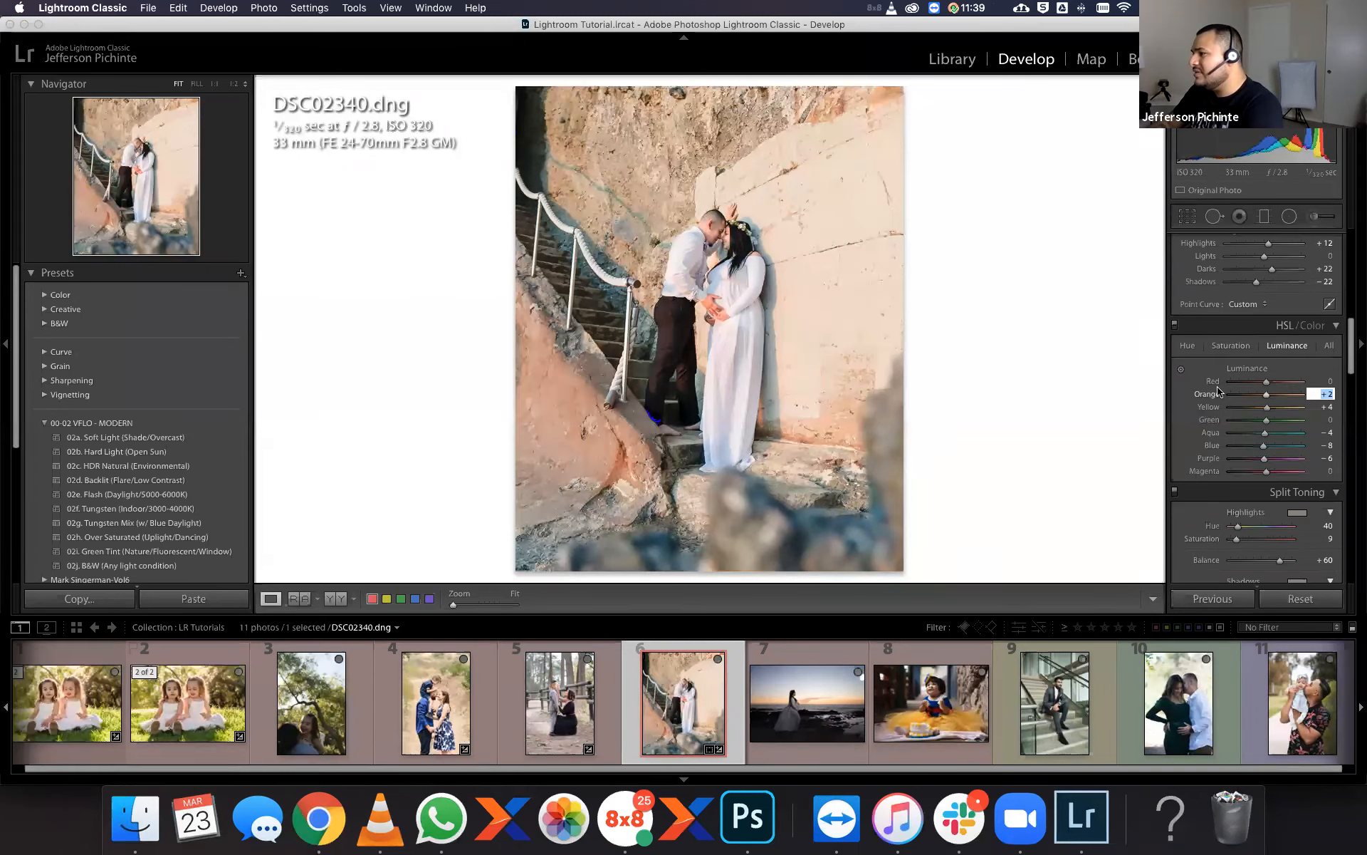
Set the couple photo's Blacks to −17 and Shadows to +58.
{"action": "left_click", "coordinate": [1351, 189]}
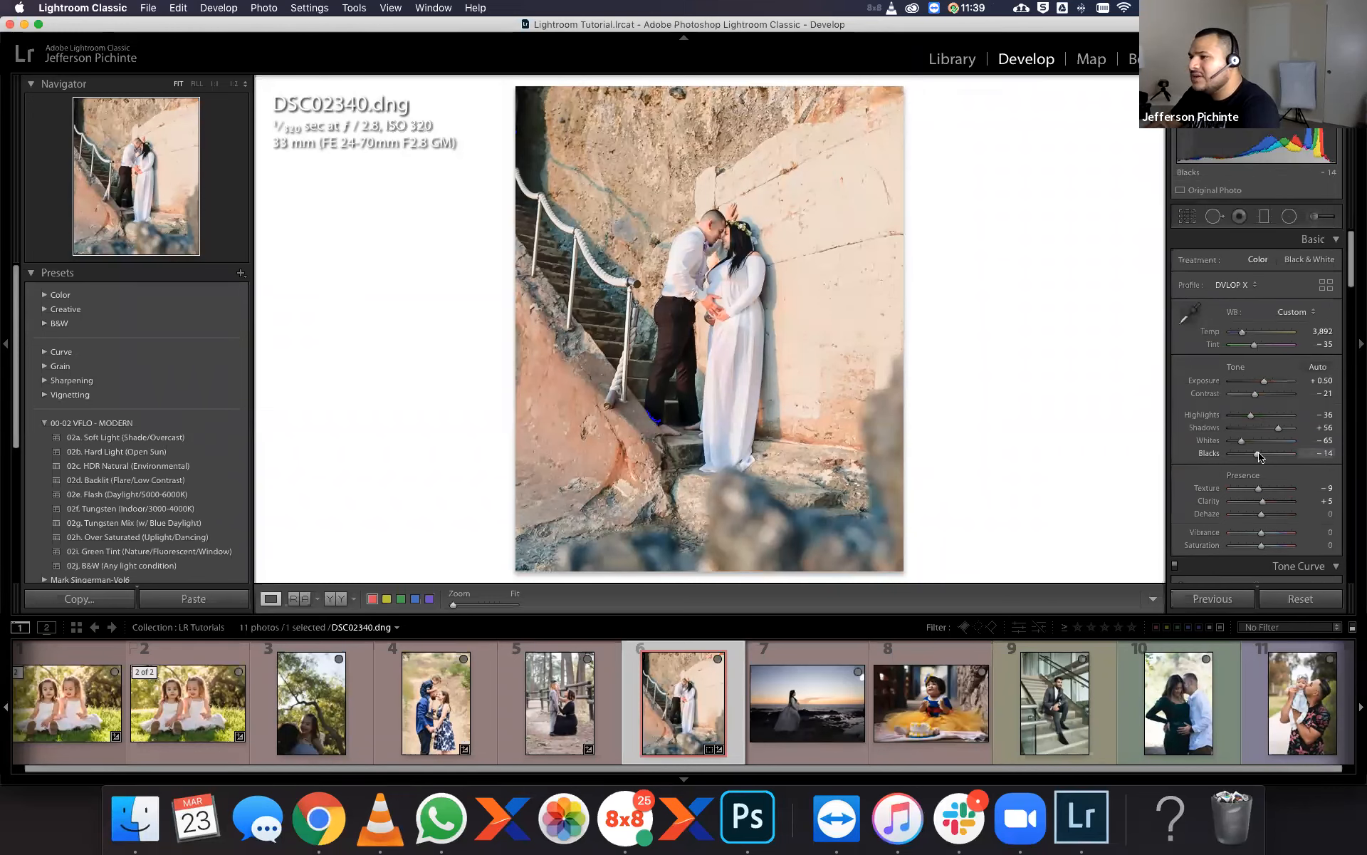
{"action": "left_click_drag", "start_coordinate": [1260, 455], "coordinate": [1258, 458]}
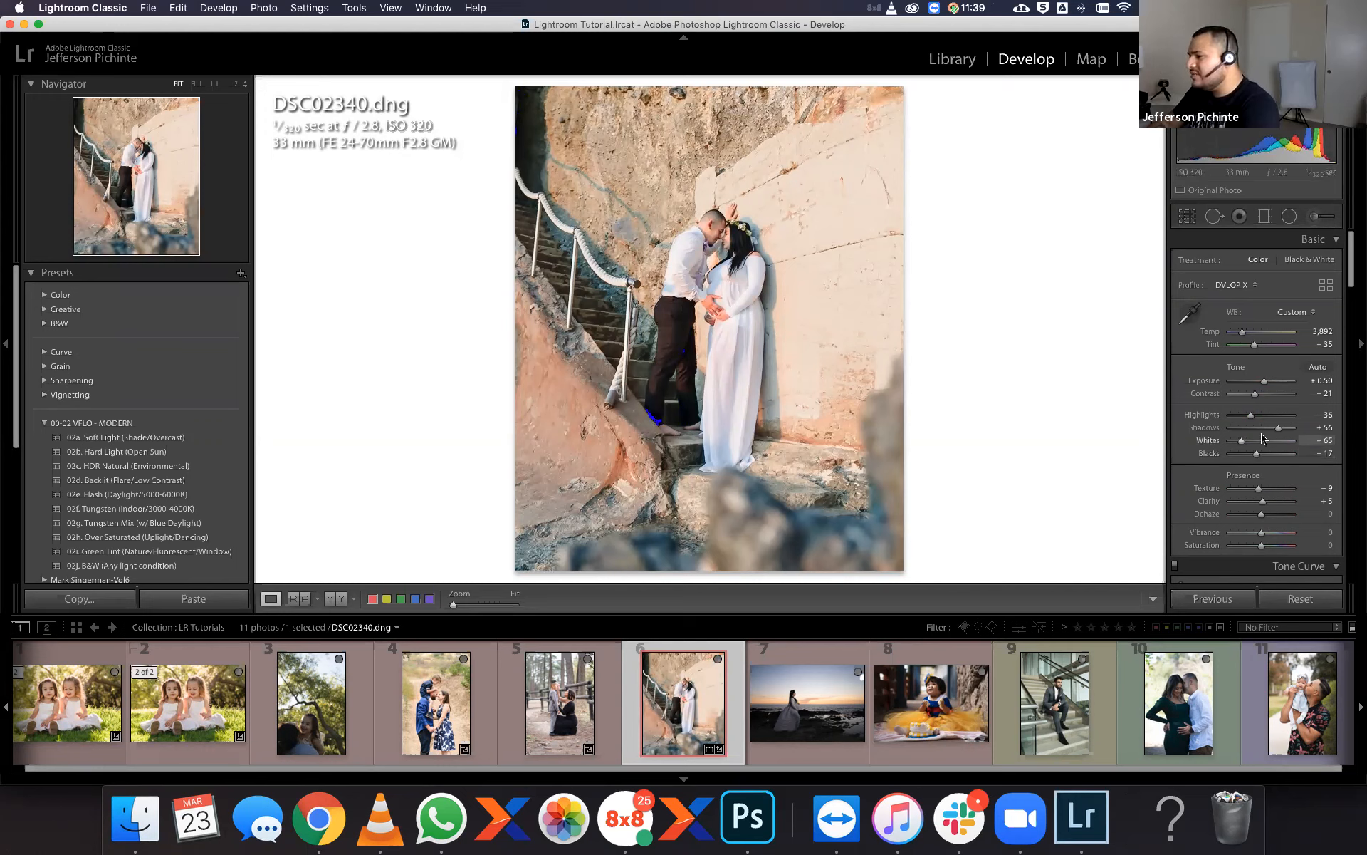
{"action": "left_click_drag", "start_coordinate": [1280, 430], "coordinate": [1280, 430]}
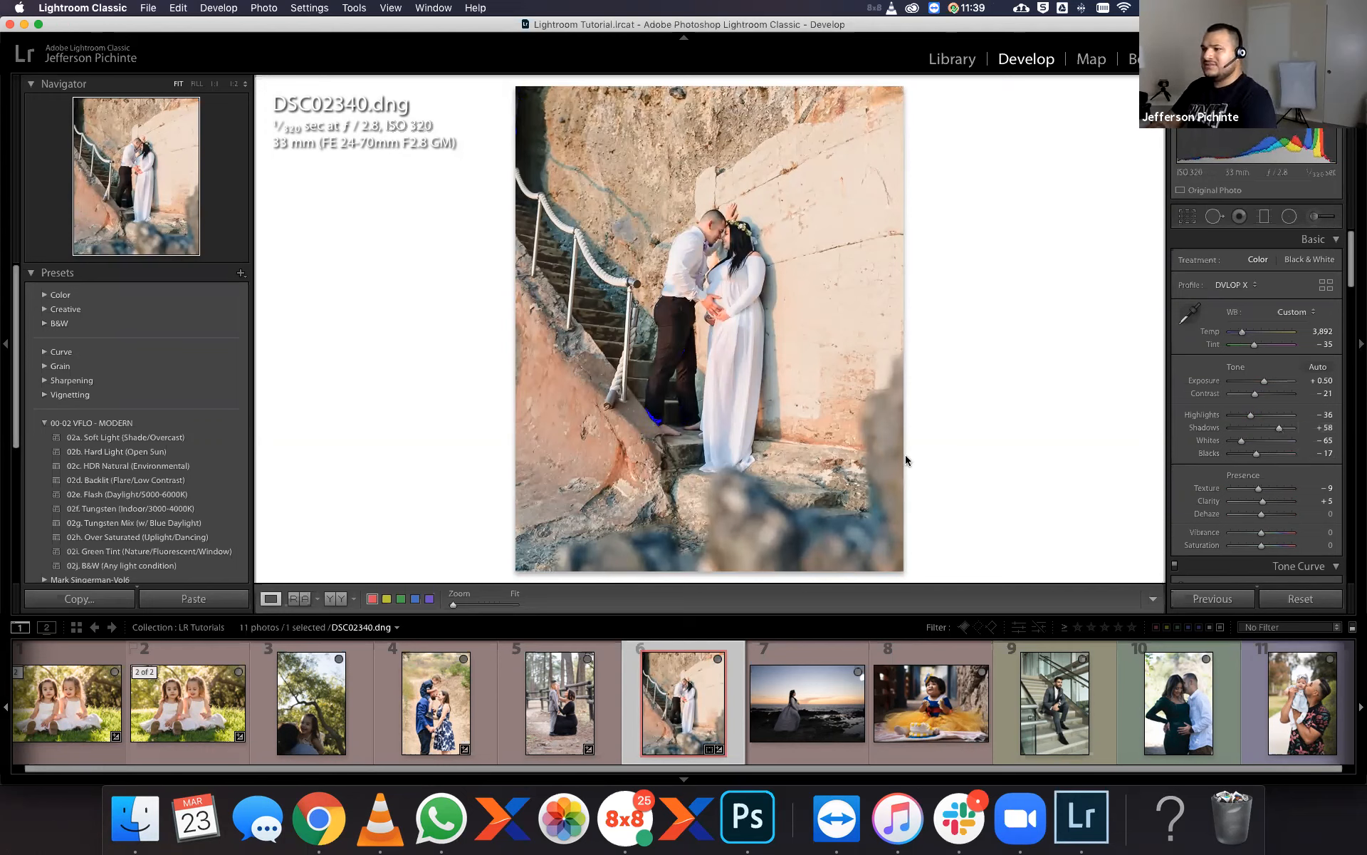
Set the couple photo's white balance Temp to 4,024 and inspect the man's dark trousers up close.
{"action": "left_click_drag", "start_coordinate": [1243, 332], "coordinate": [1245, 337]}
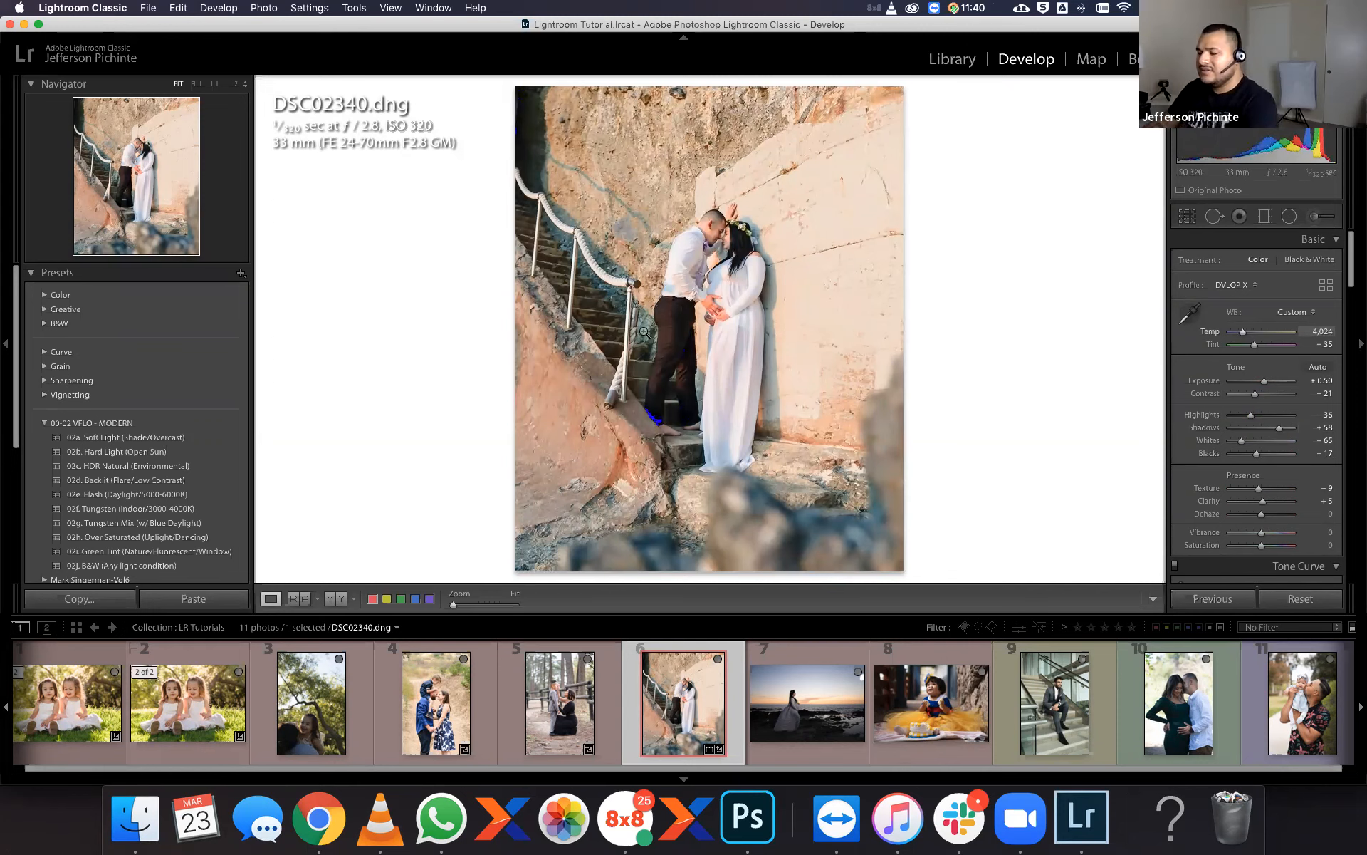
{"action": "left_click", "coordinate": [684, 344]}
{"action": "left_click_drag", "start_coordinate": [684, 345], "coordinate": [787, 394]}
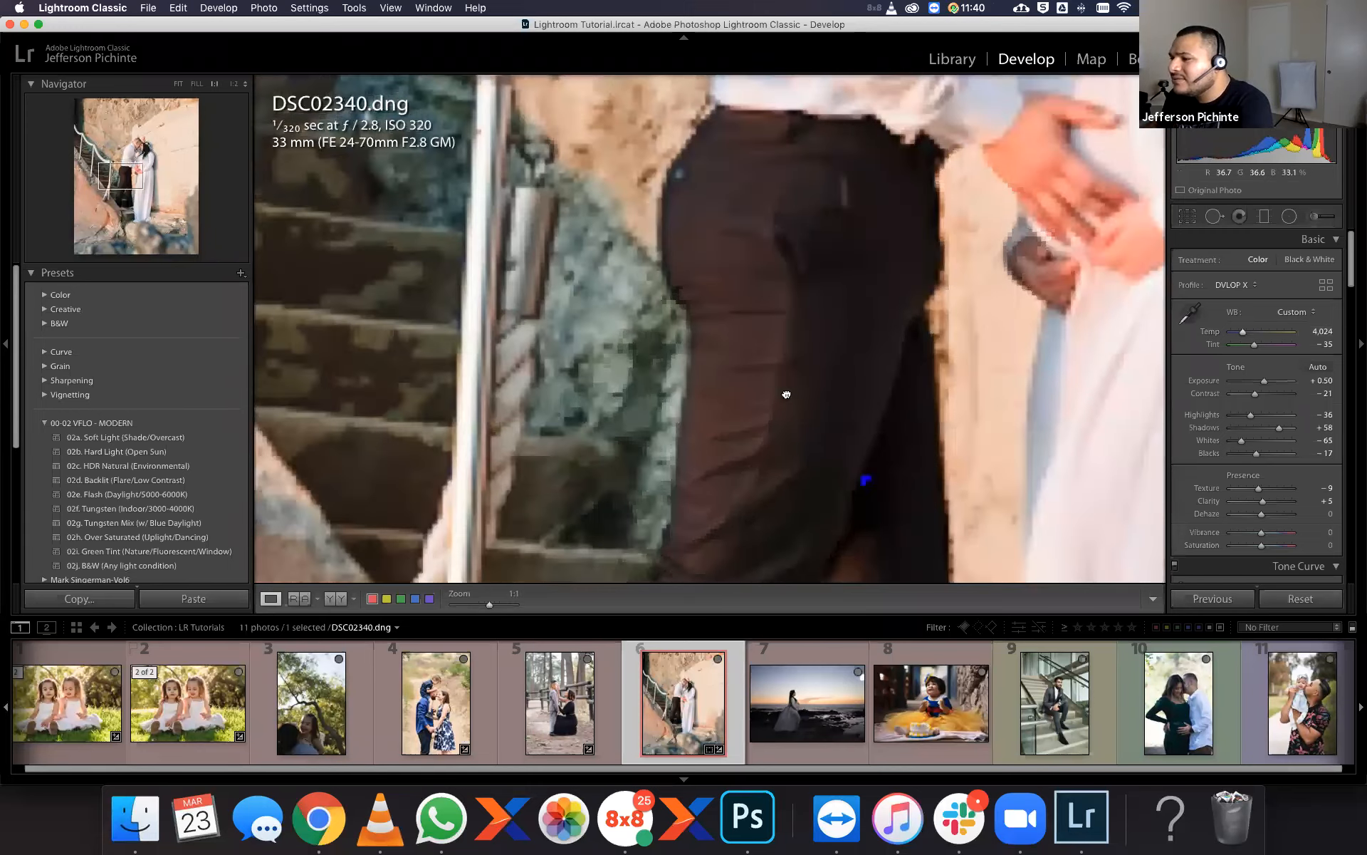
{"action": "left_click", "coordinate": [668, 367]}
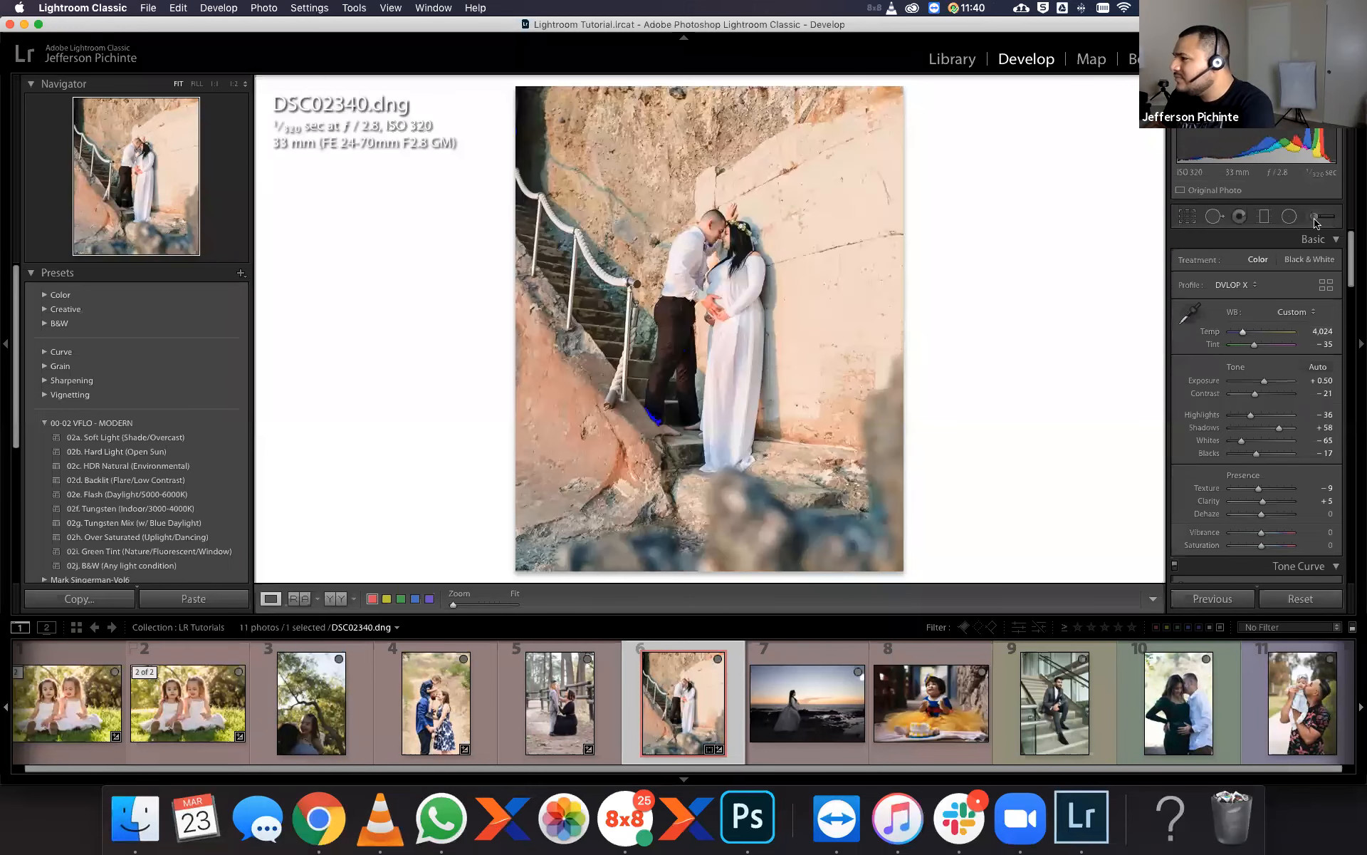
Darken the man's trousers with the Burn (Darken) adjustment brush at size 8, and compare the photo before and after.
{"action": "left_click", "coordinate": [1316, 217]}
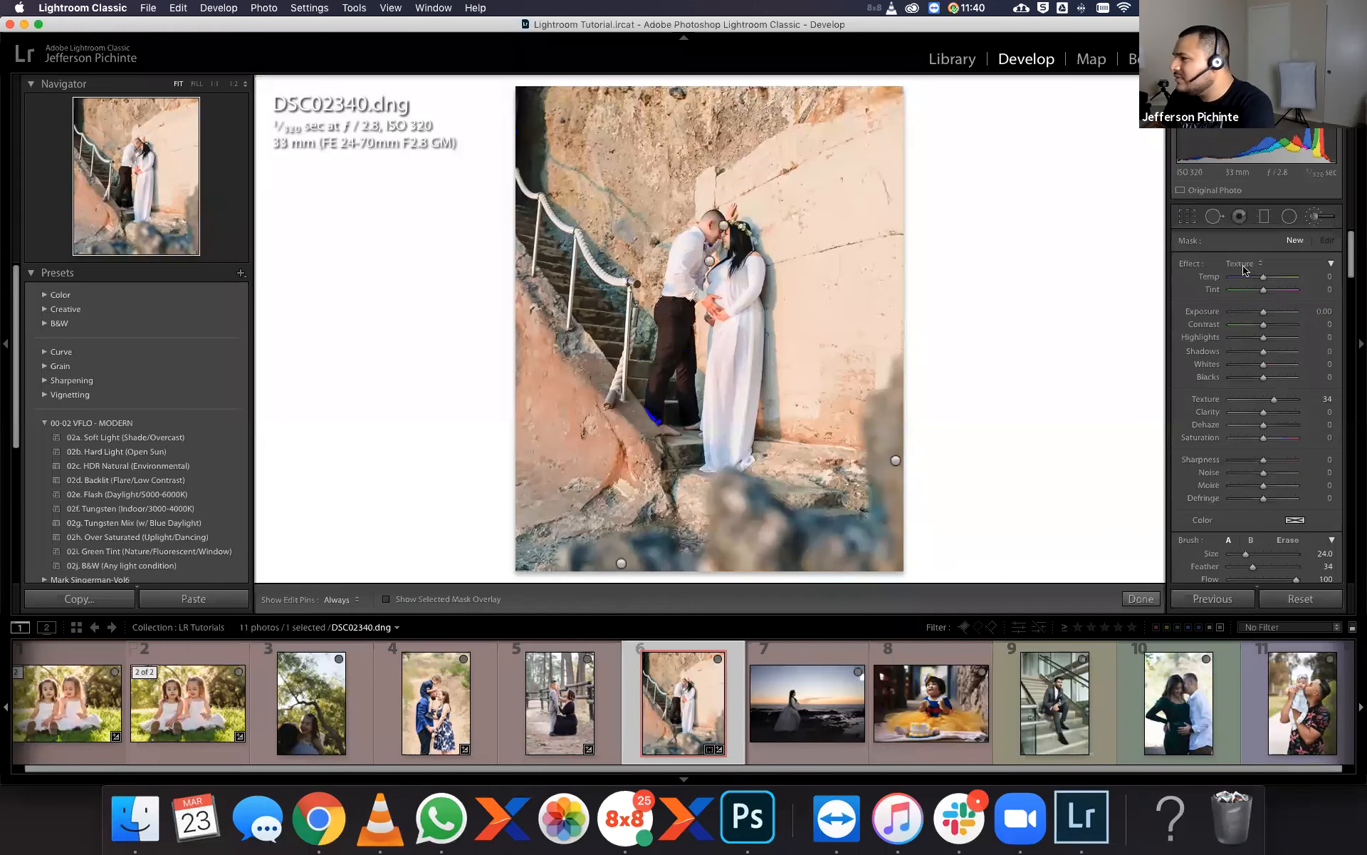
{"action": "left_click", "coordinate": [1246, 264]}
{"action": "left_click", "coordinate": [1235, 360]}
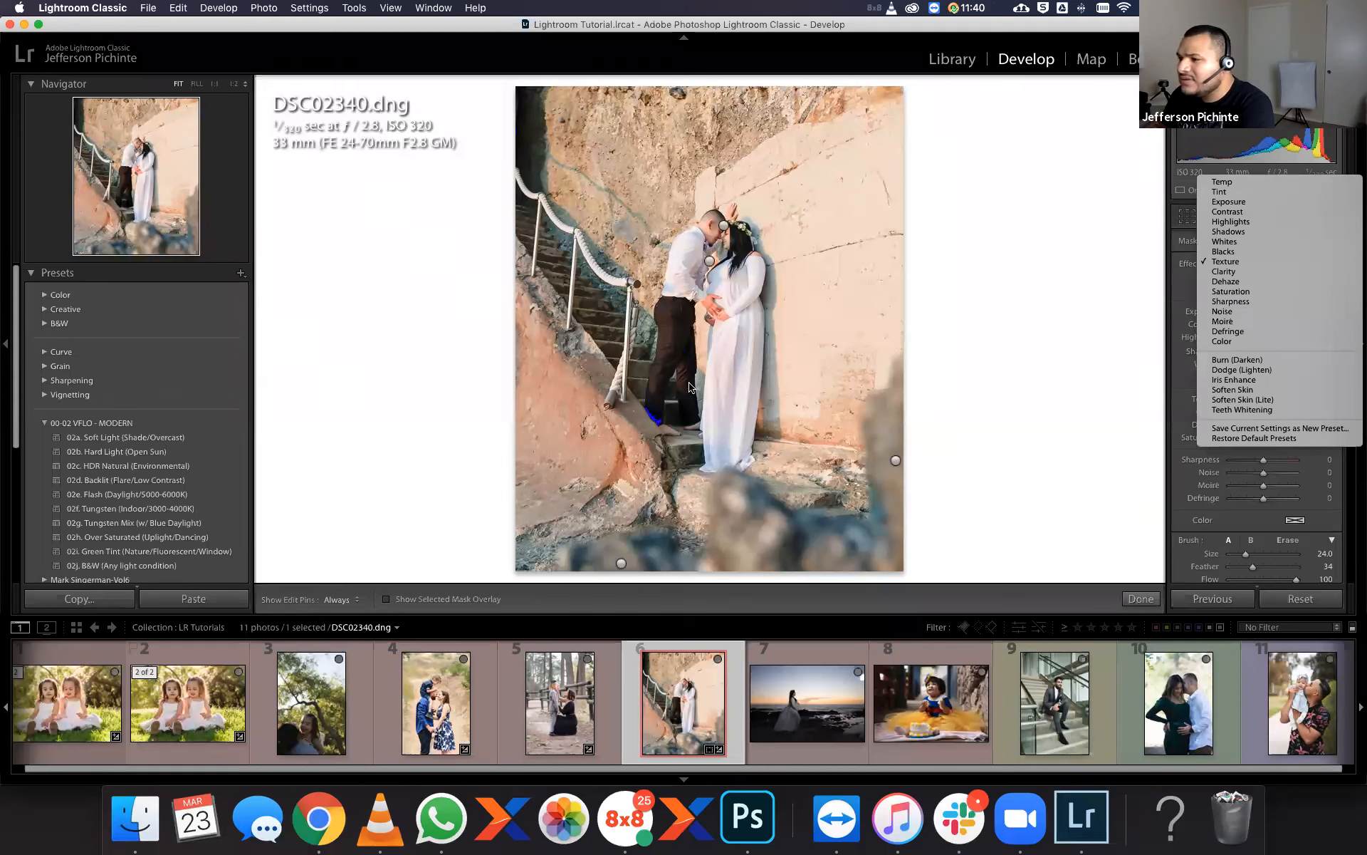
{"action": "key", "text": "h"}
{"action": "scroll", "coordinate": [668, 340], "scroll_direction": "down", "scroll_amount": 5}
{"action": "left_click_drag", "start_coordinate": [665, 333], "coordinate": [665, 378]}
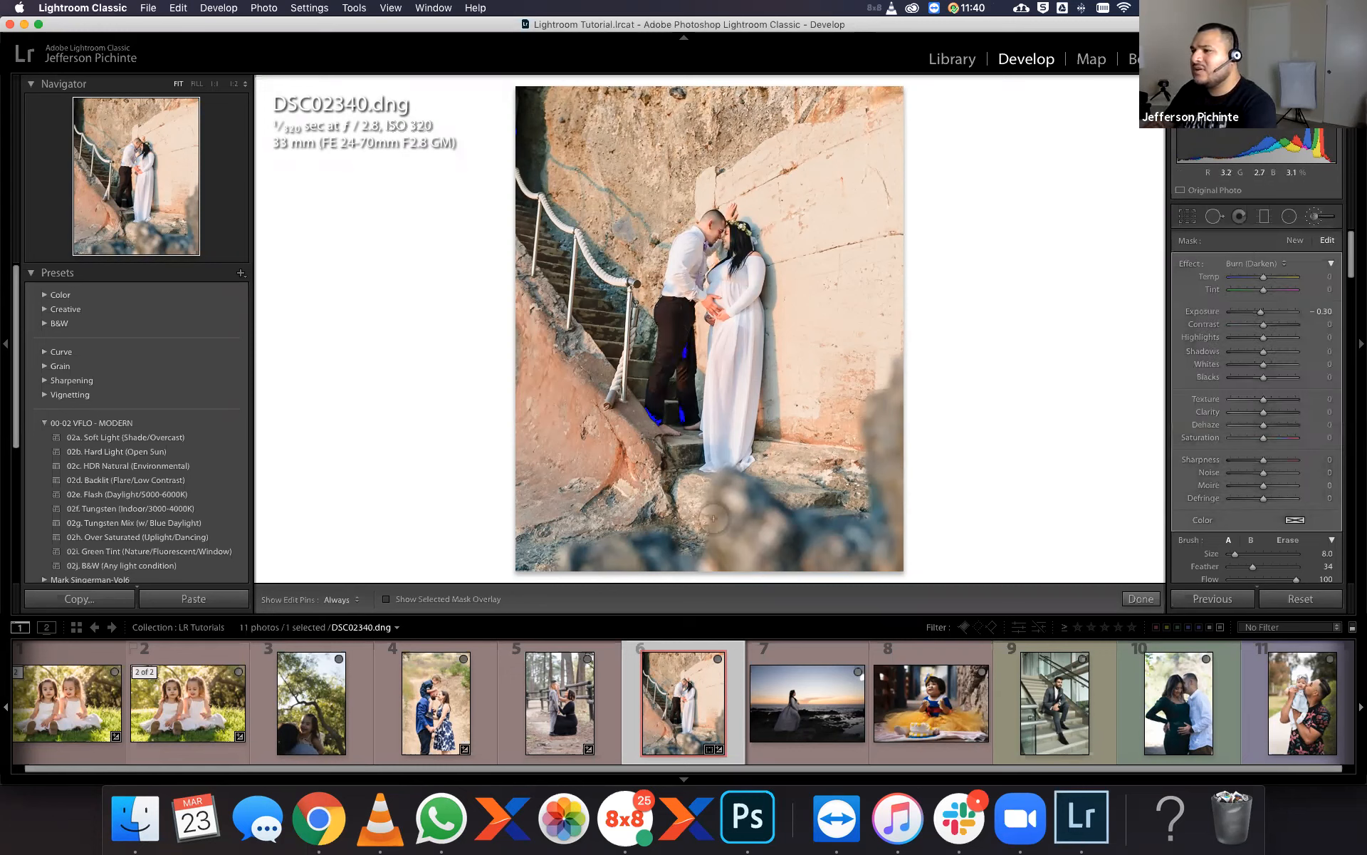
{"action": "key", "text": "k"}
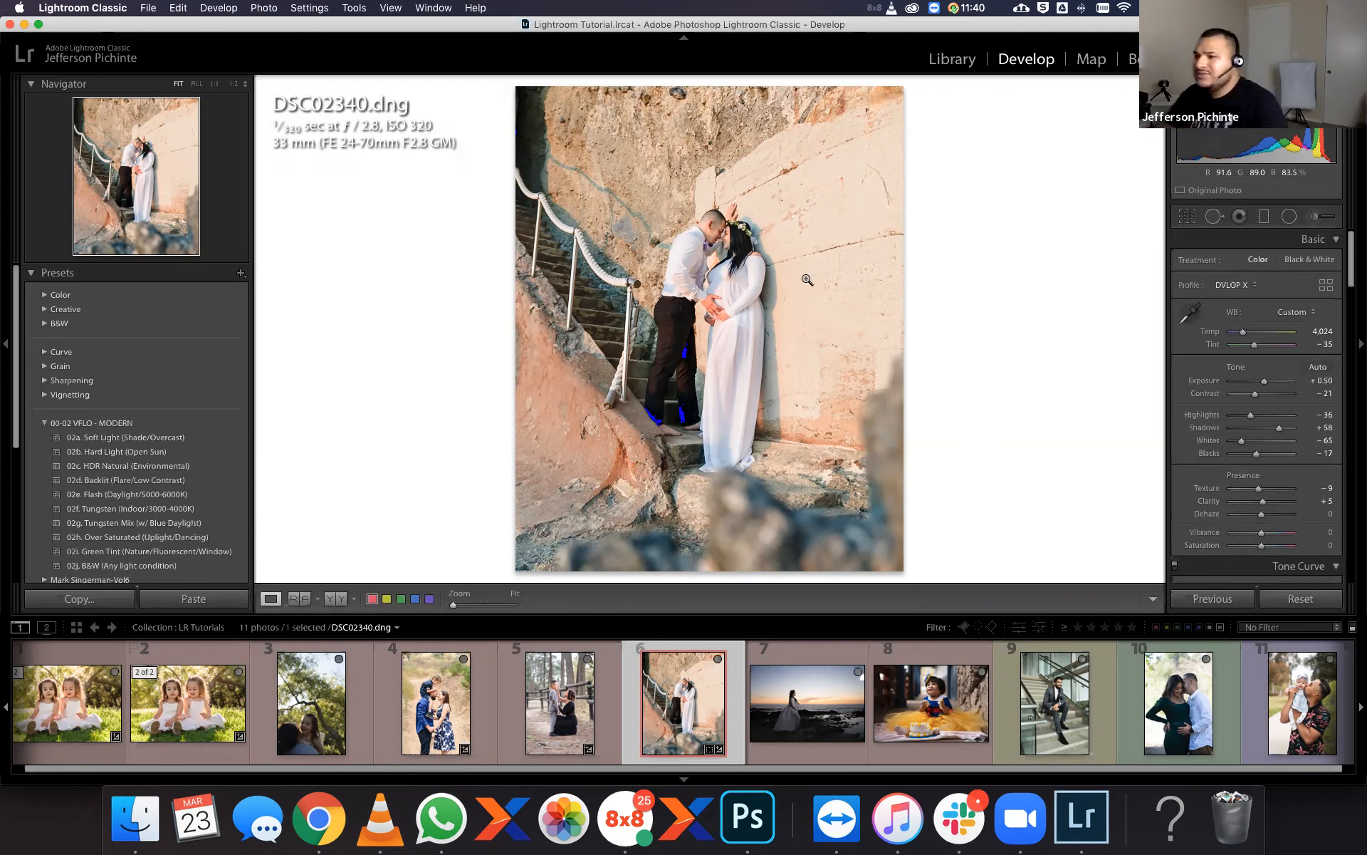
{"action": "key", "text": "y"}
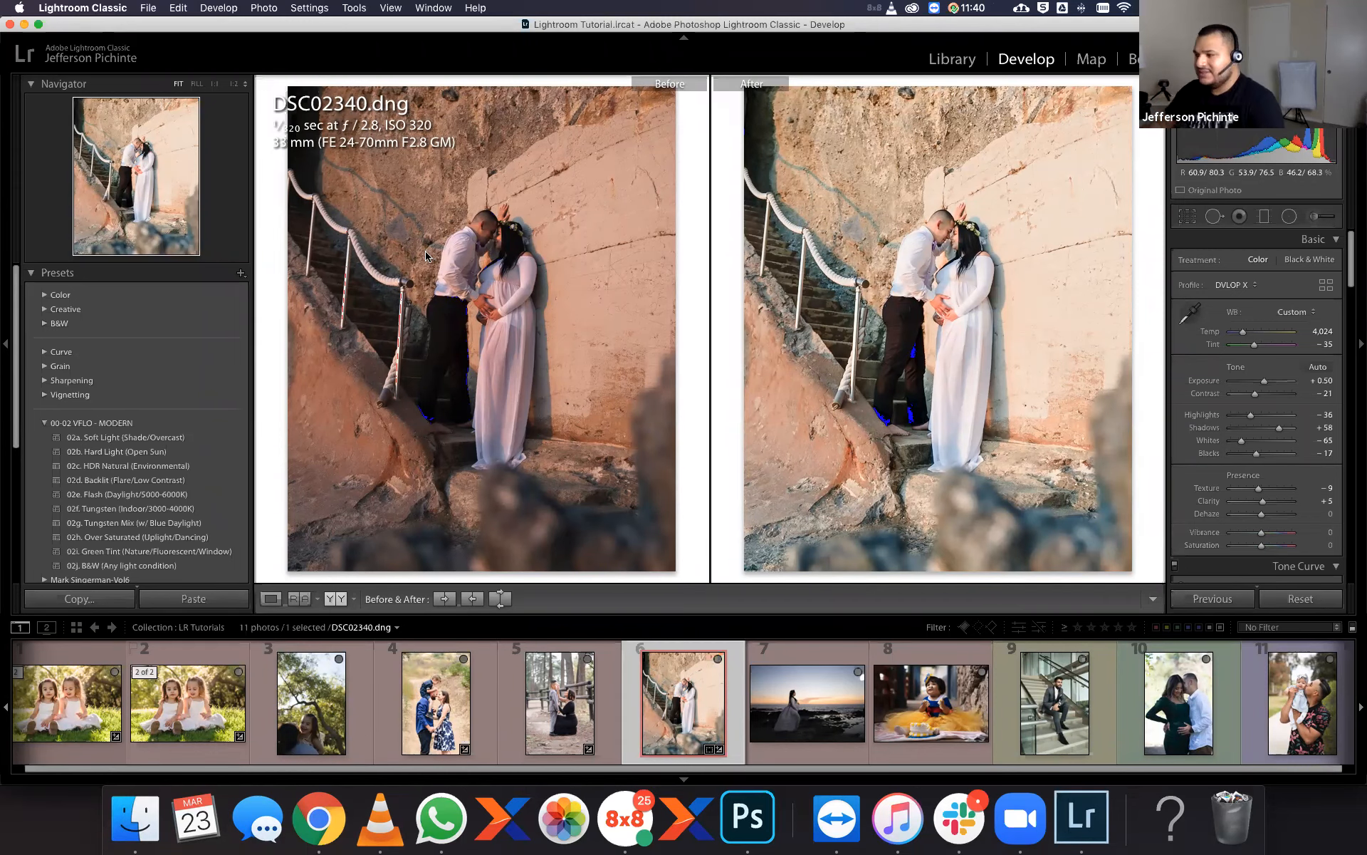
{"action": "key", "text": "y"}
Remove the scratched graffiti from the wall beside the couple with one Spot Removal spot in Heal mode at size 85.
{"action": "left_click", "coordinate": [862, 257]}
{"action": "left_click_drag", "start_coordinate": [891, 259], "coordinate": [782, 222]}
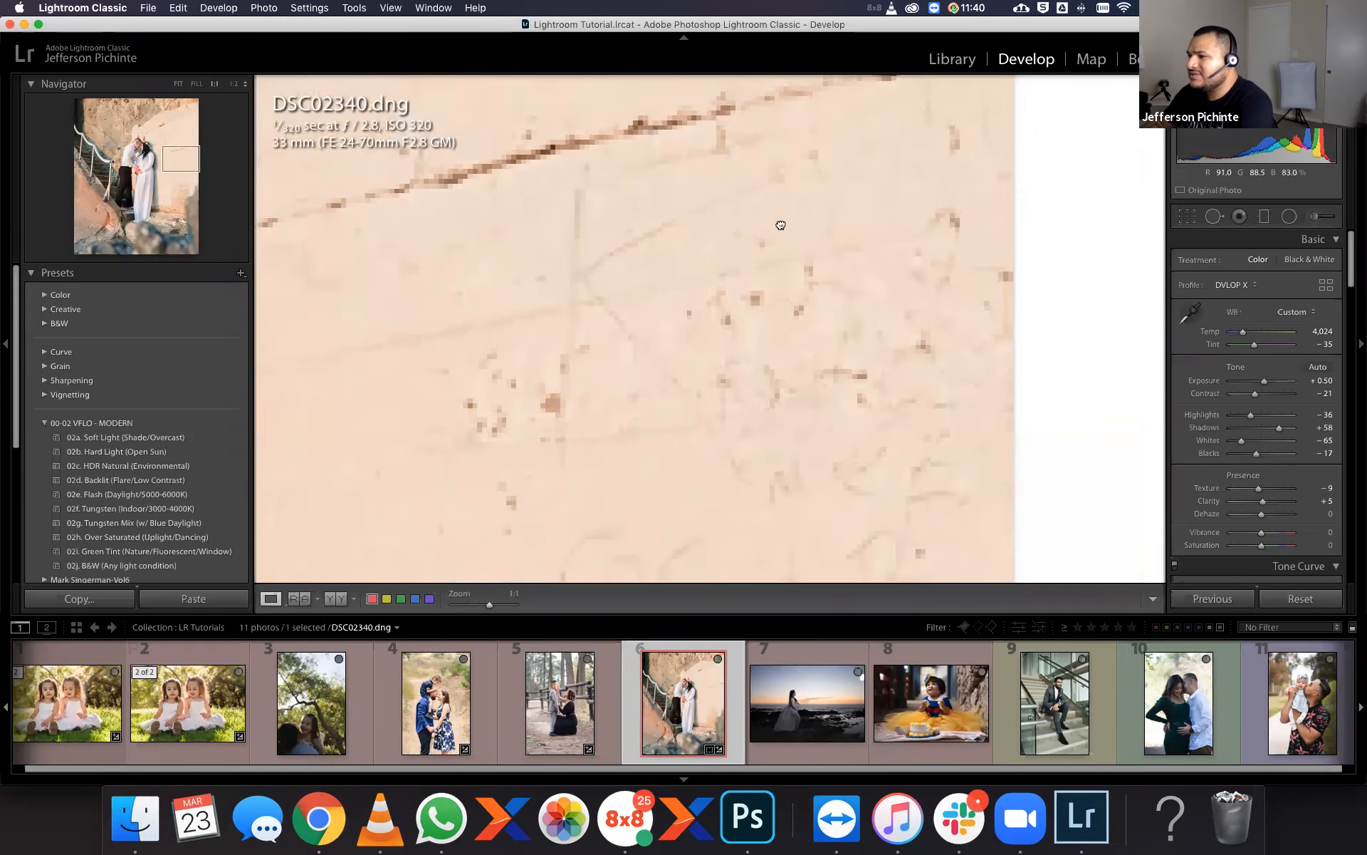
{"action": "left_click", "coordinate": [1214, 216]}
{"action": "scroll", "coordinate": [753, 422], "scroll_direction": "up", "scroll_amount": 2}
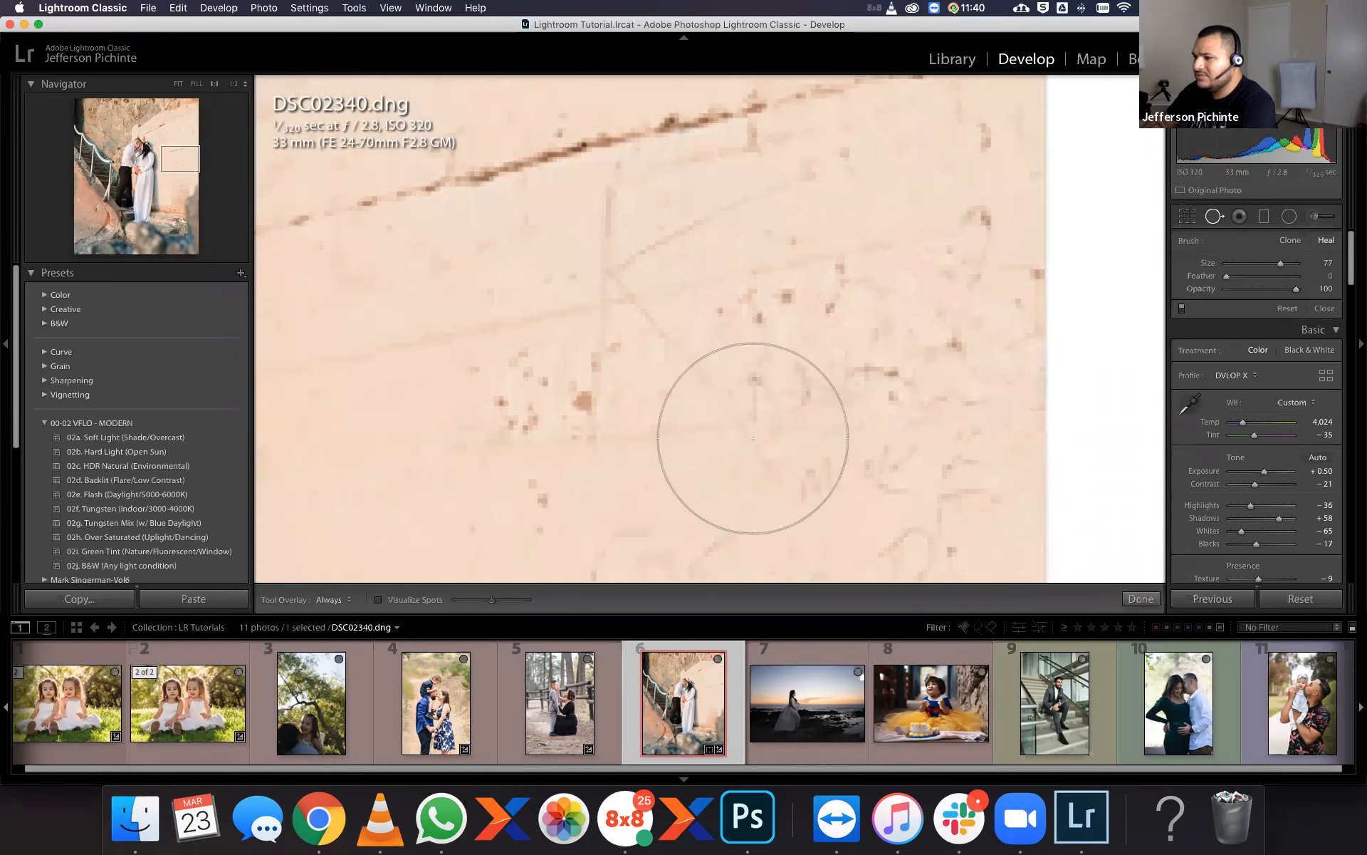
{"action": "left_click", "coordinate": [196, 84]}
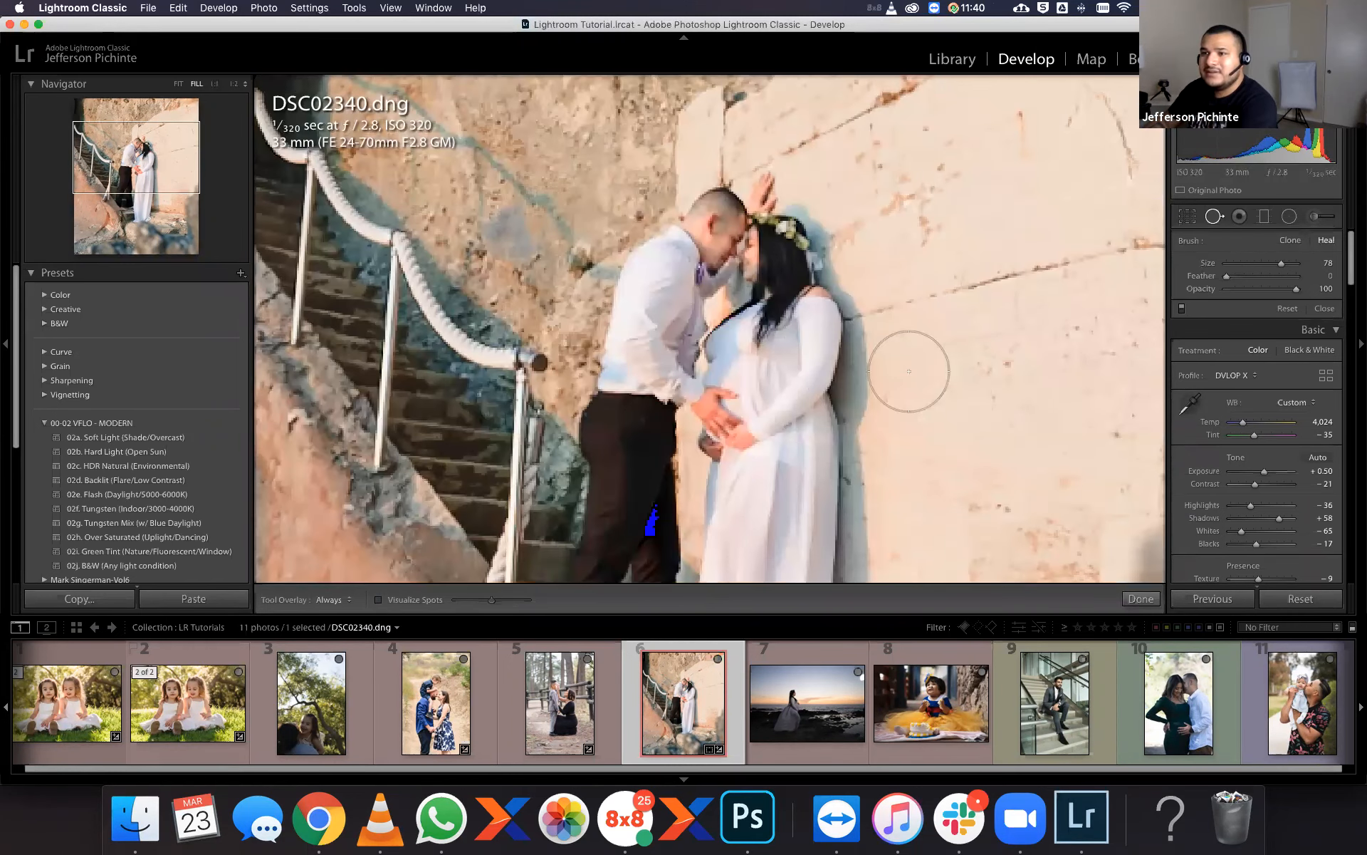
{"action": "left_click", "coordinate": [130, 166]}
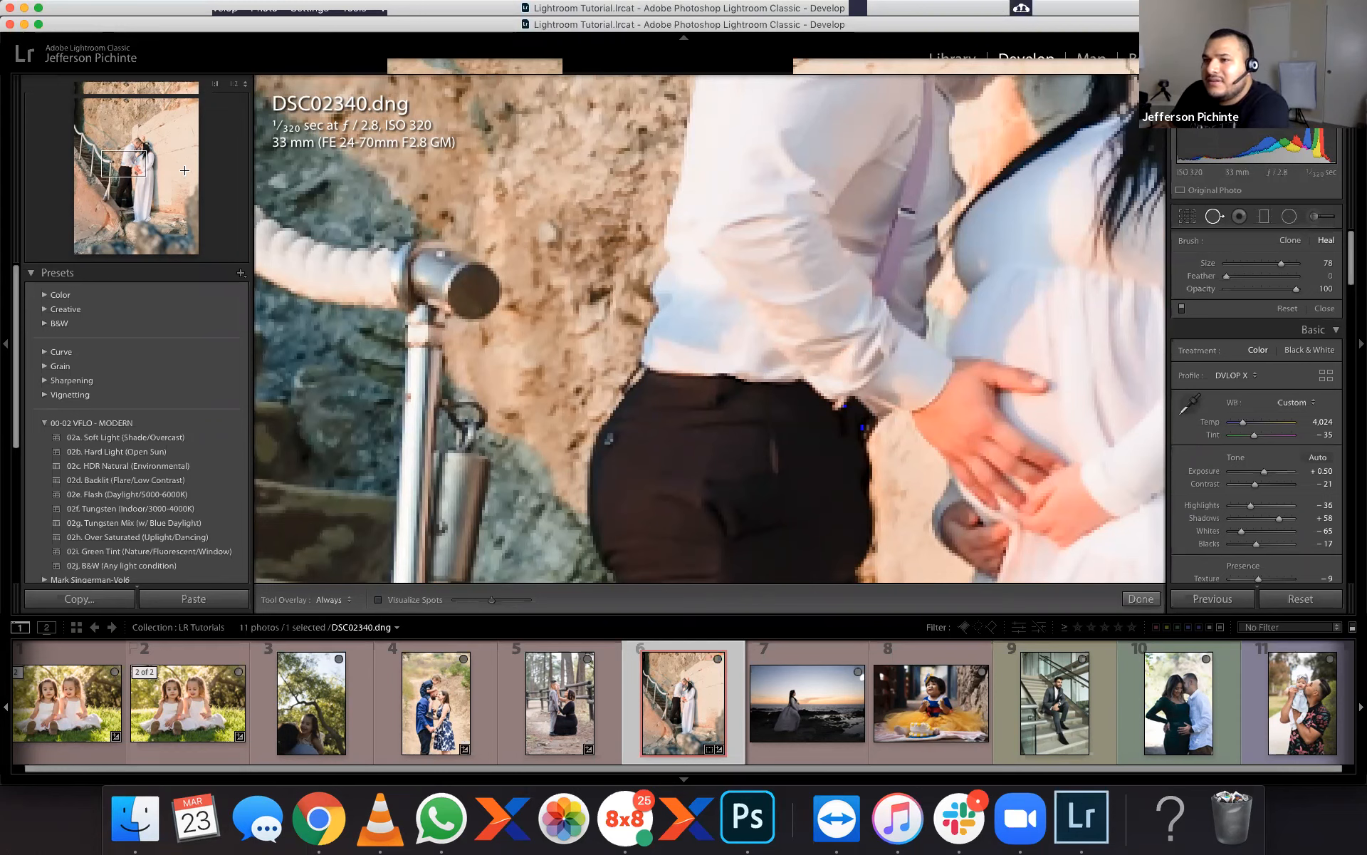
{"action": "left_click", "coordinate": [115, 161]}
{"action": "left_click", "coordinate": [153, 169]}
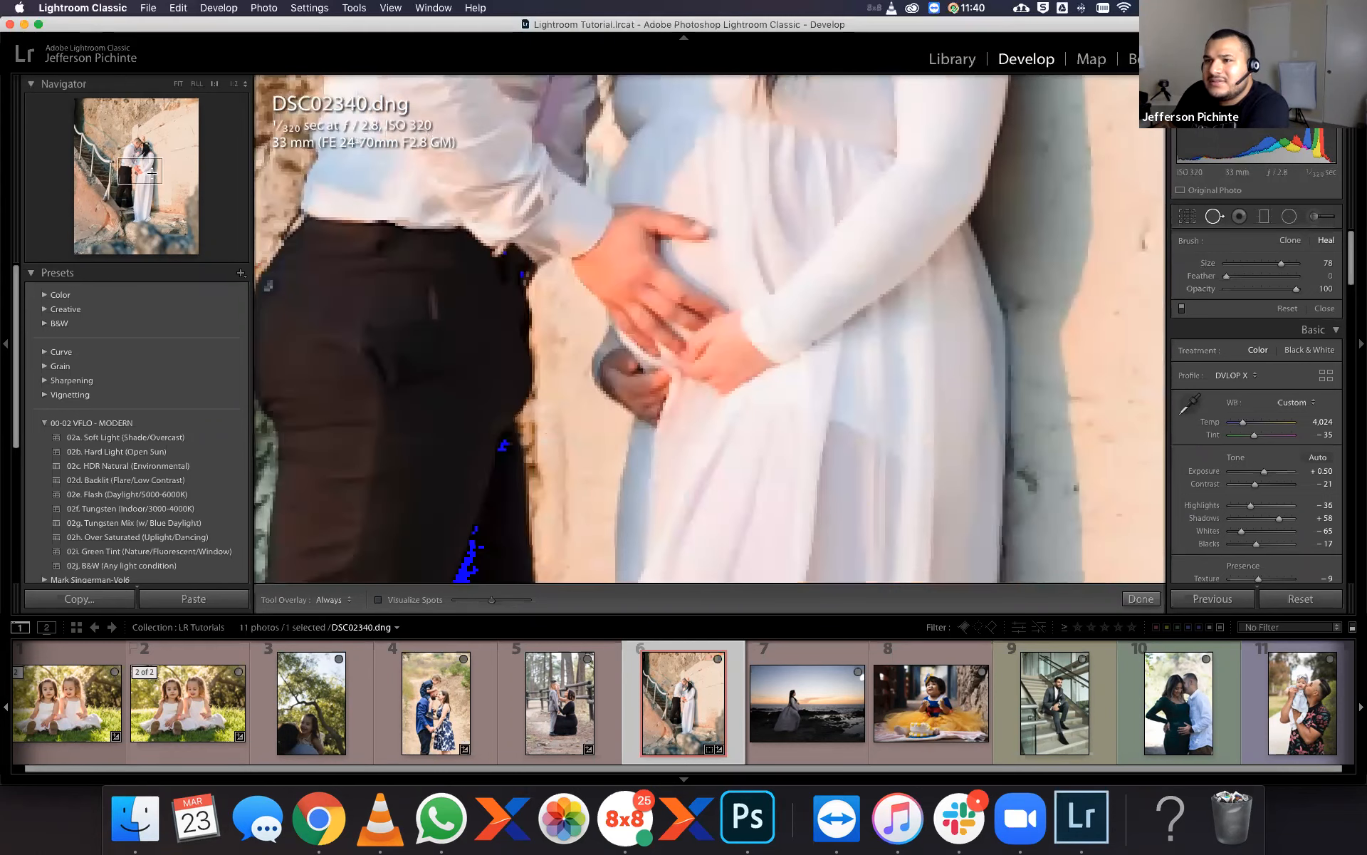
{"action": "left_click", "coordinate": [185, 161]}
{"action": "left_click_drag", "start_coordinate": [185, 161], "coordinate": [183, 160]}
{"action": "scroll", "coordinate": [703, 408], "scroll_direction": "up", "scroll_amount": 3}
{"action": "scroll", "coordinate": [686, 367], "scroll_direction": "up", "scroll_amount": 1}
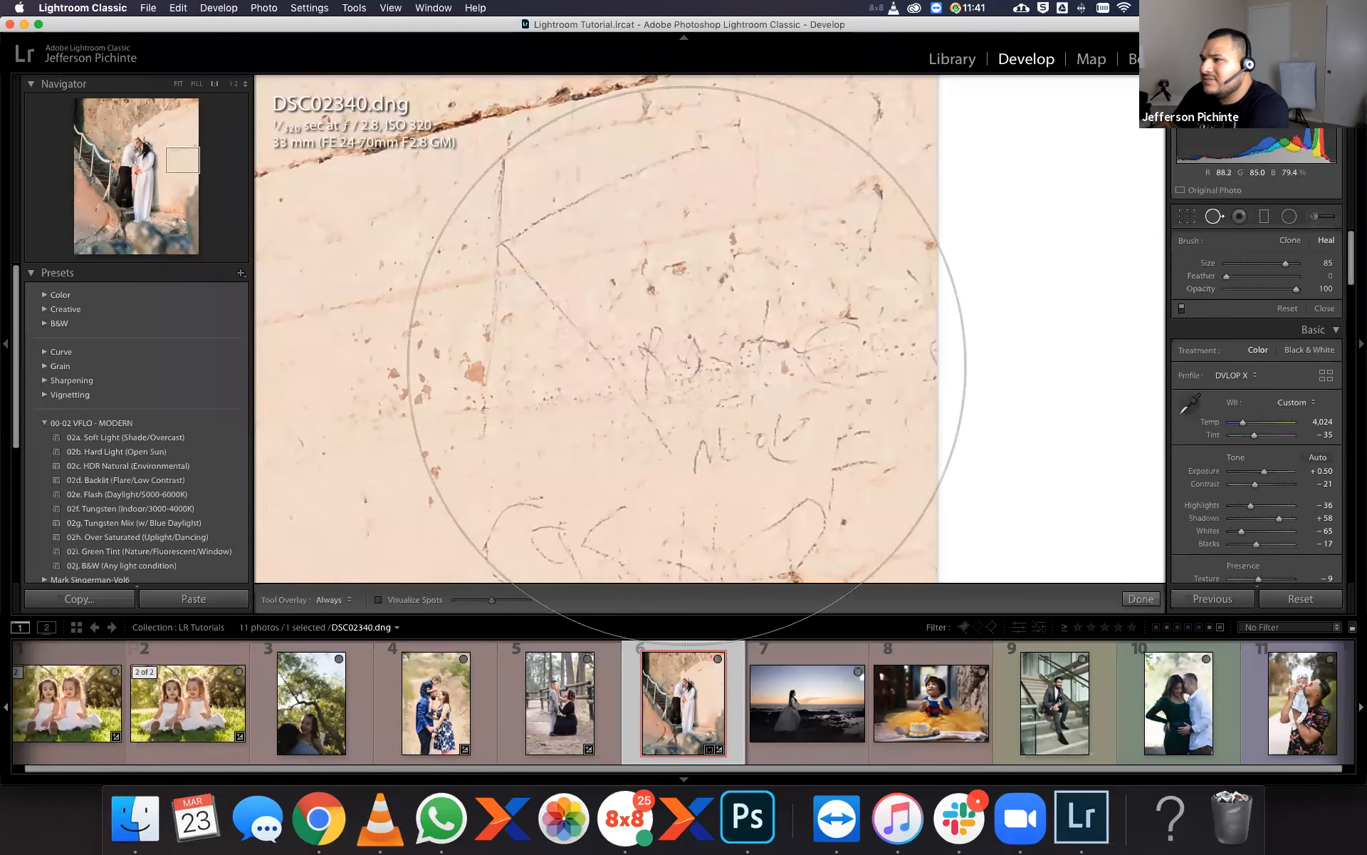
{"action": "left_click", "coordinate": [680, 364]}
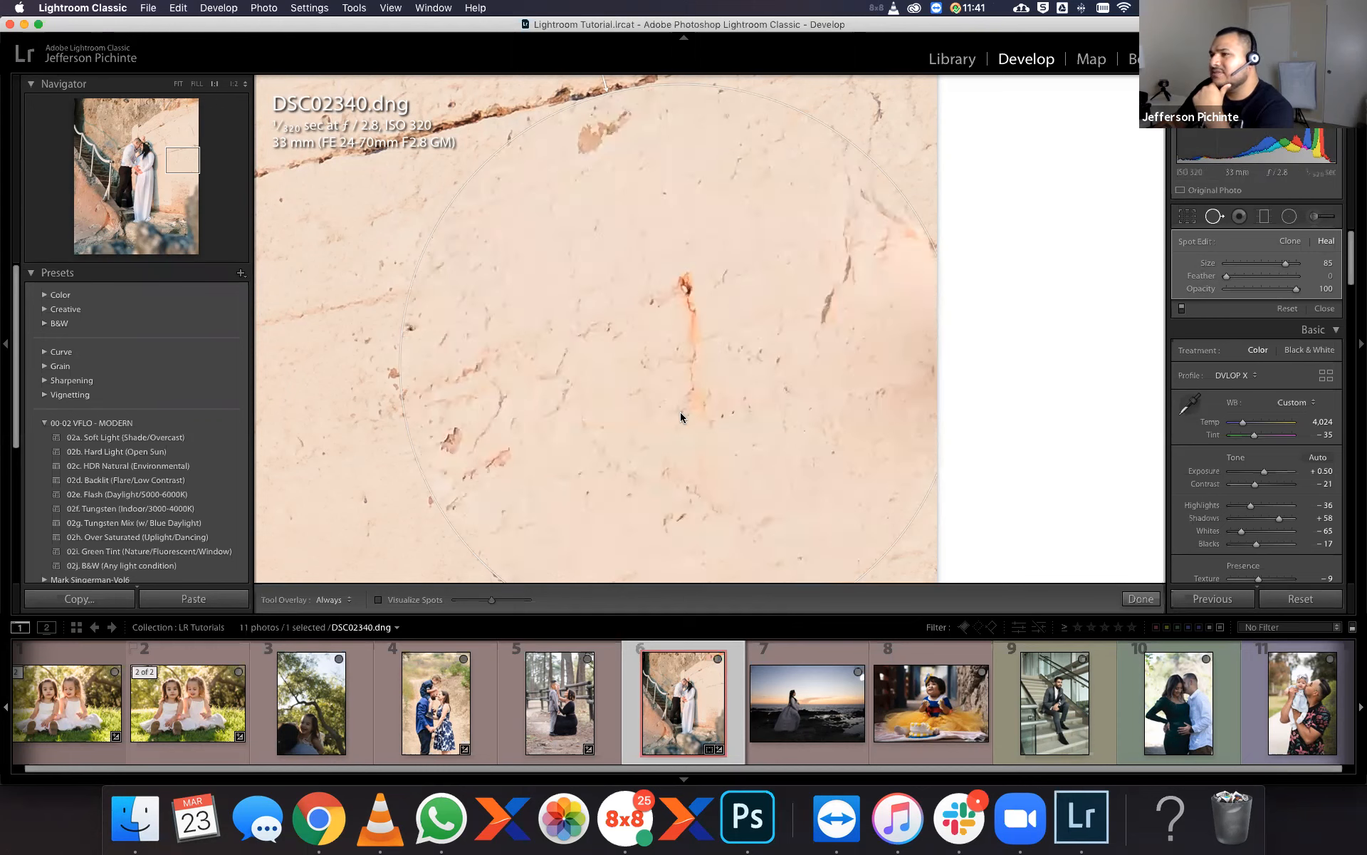
{"action": "left_click", "coordinate": [1148, 604]}
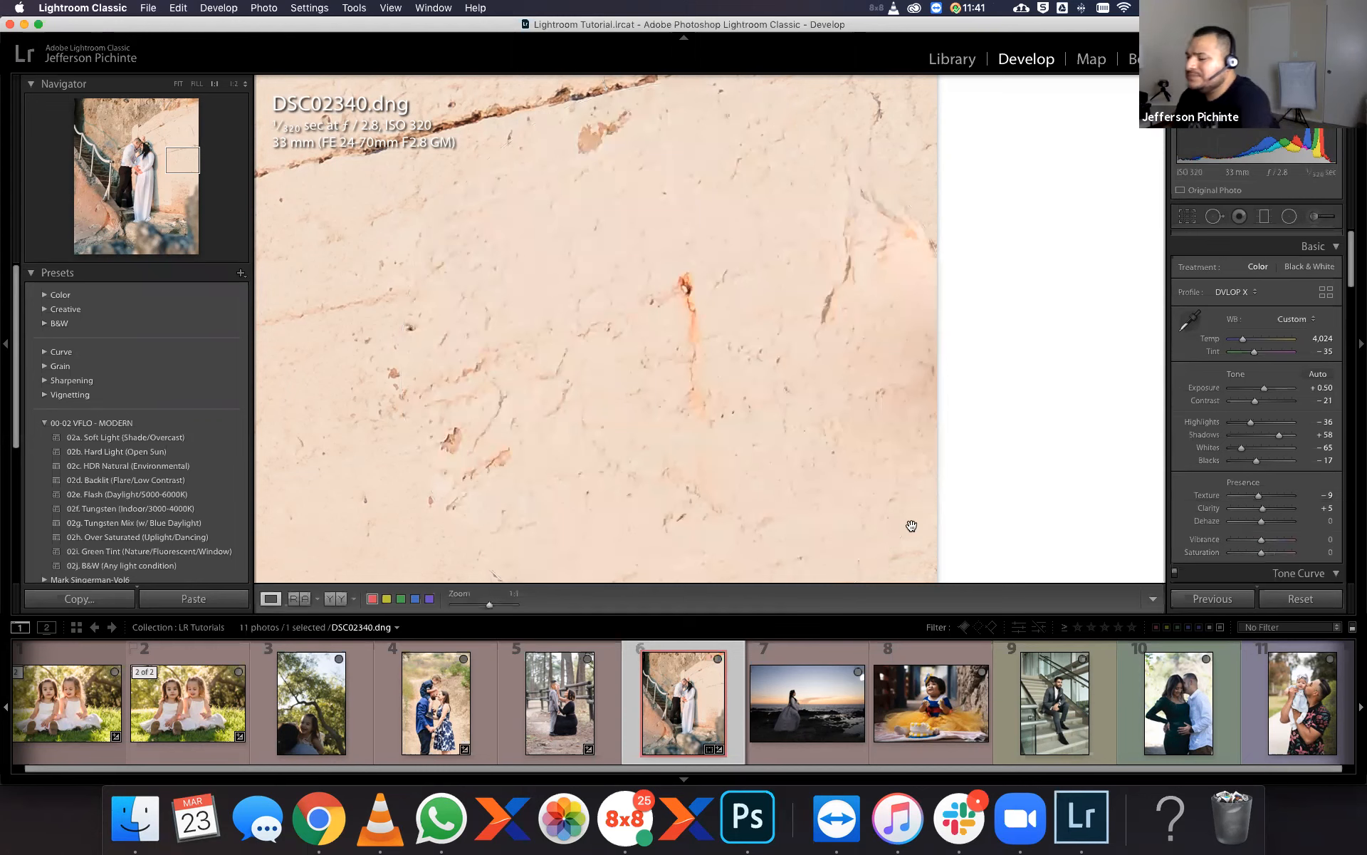
{"action": "left_click", "coordinate": [911, 526]}
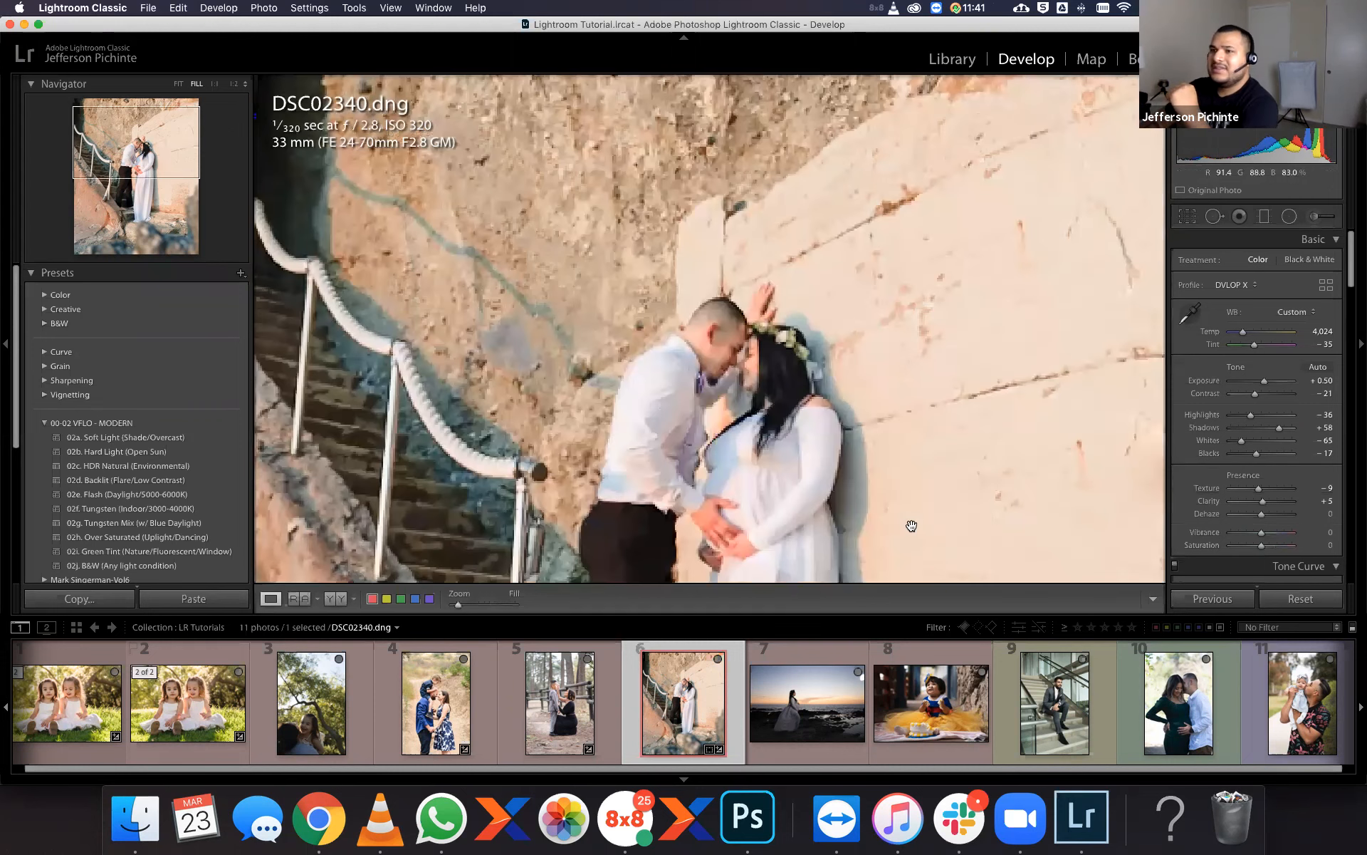
{"action": "left_click", "coordinate": [179, 86]}
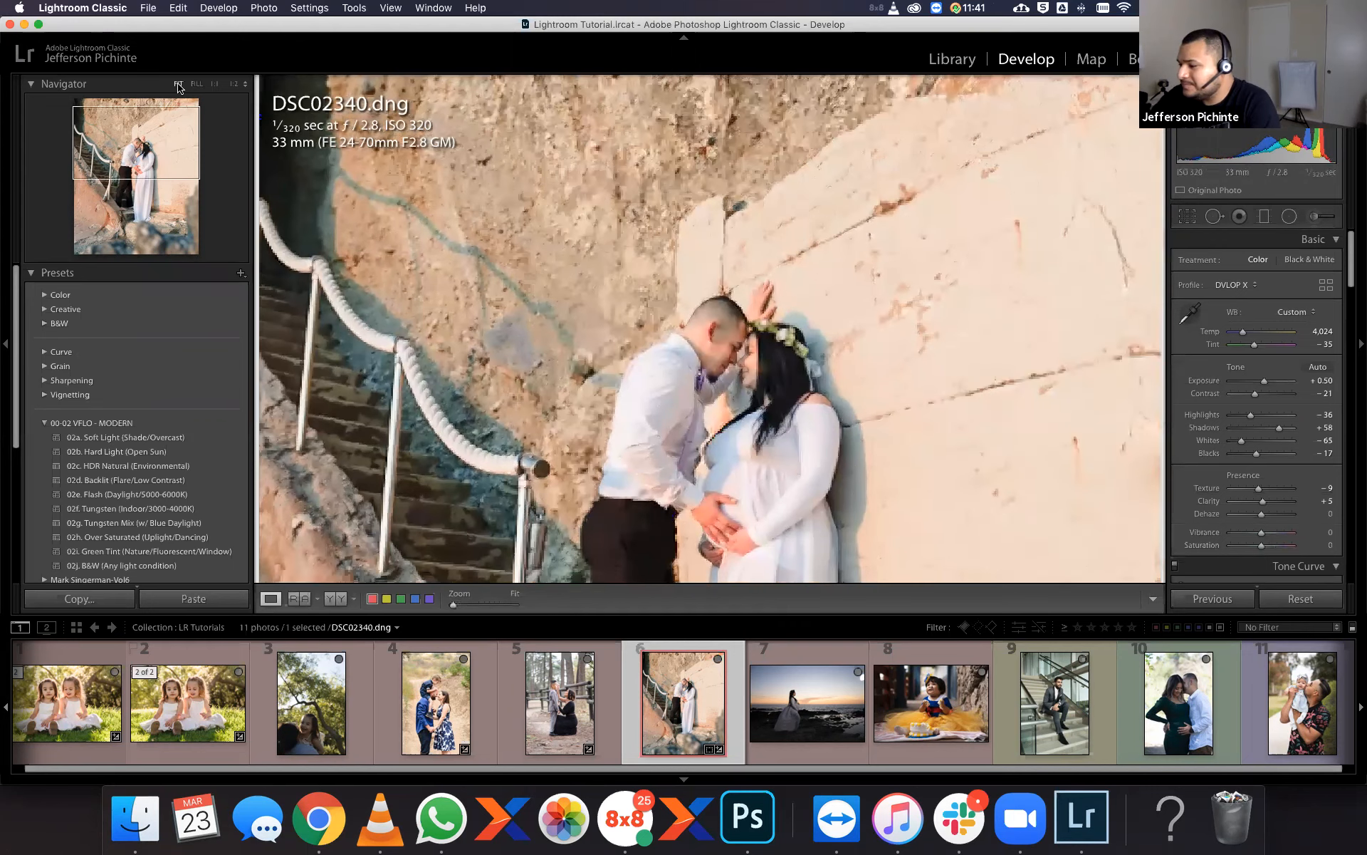